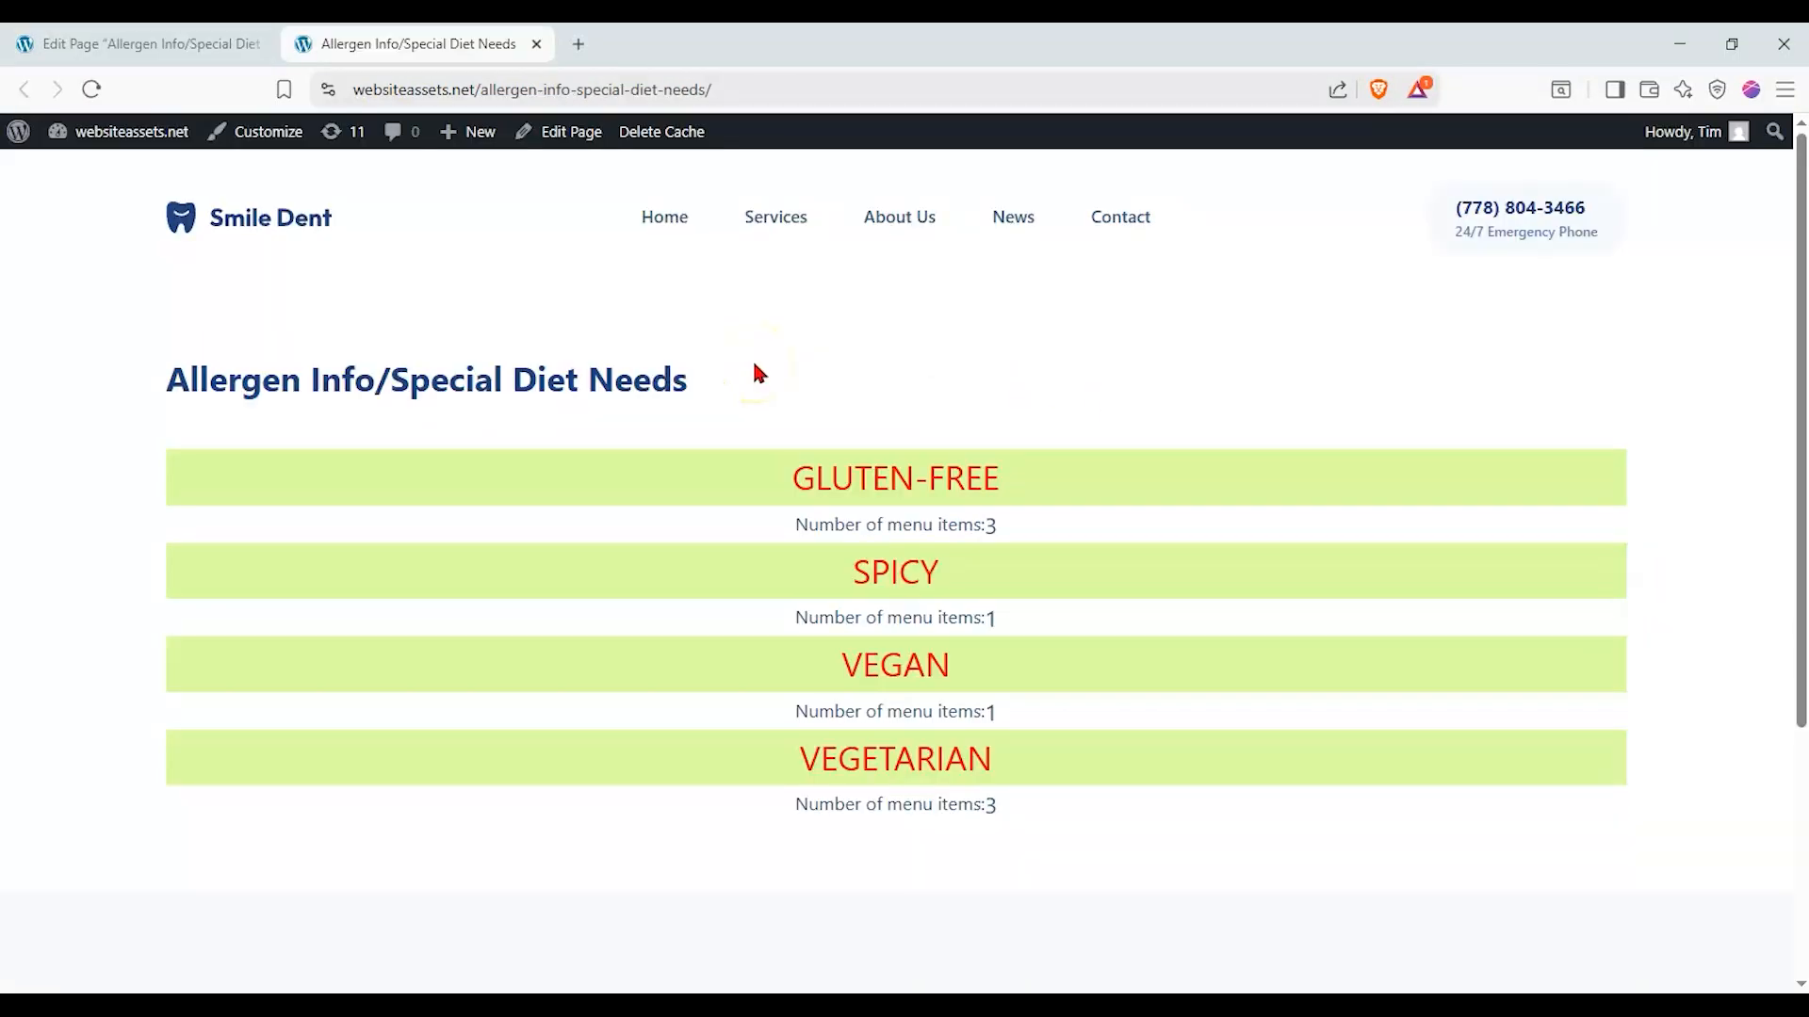
# - View the Vegan tag's menu items from the Allergen Info/Special Diet Needs page, and return to that page to look it over
pyautogui.click(912, 664)
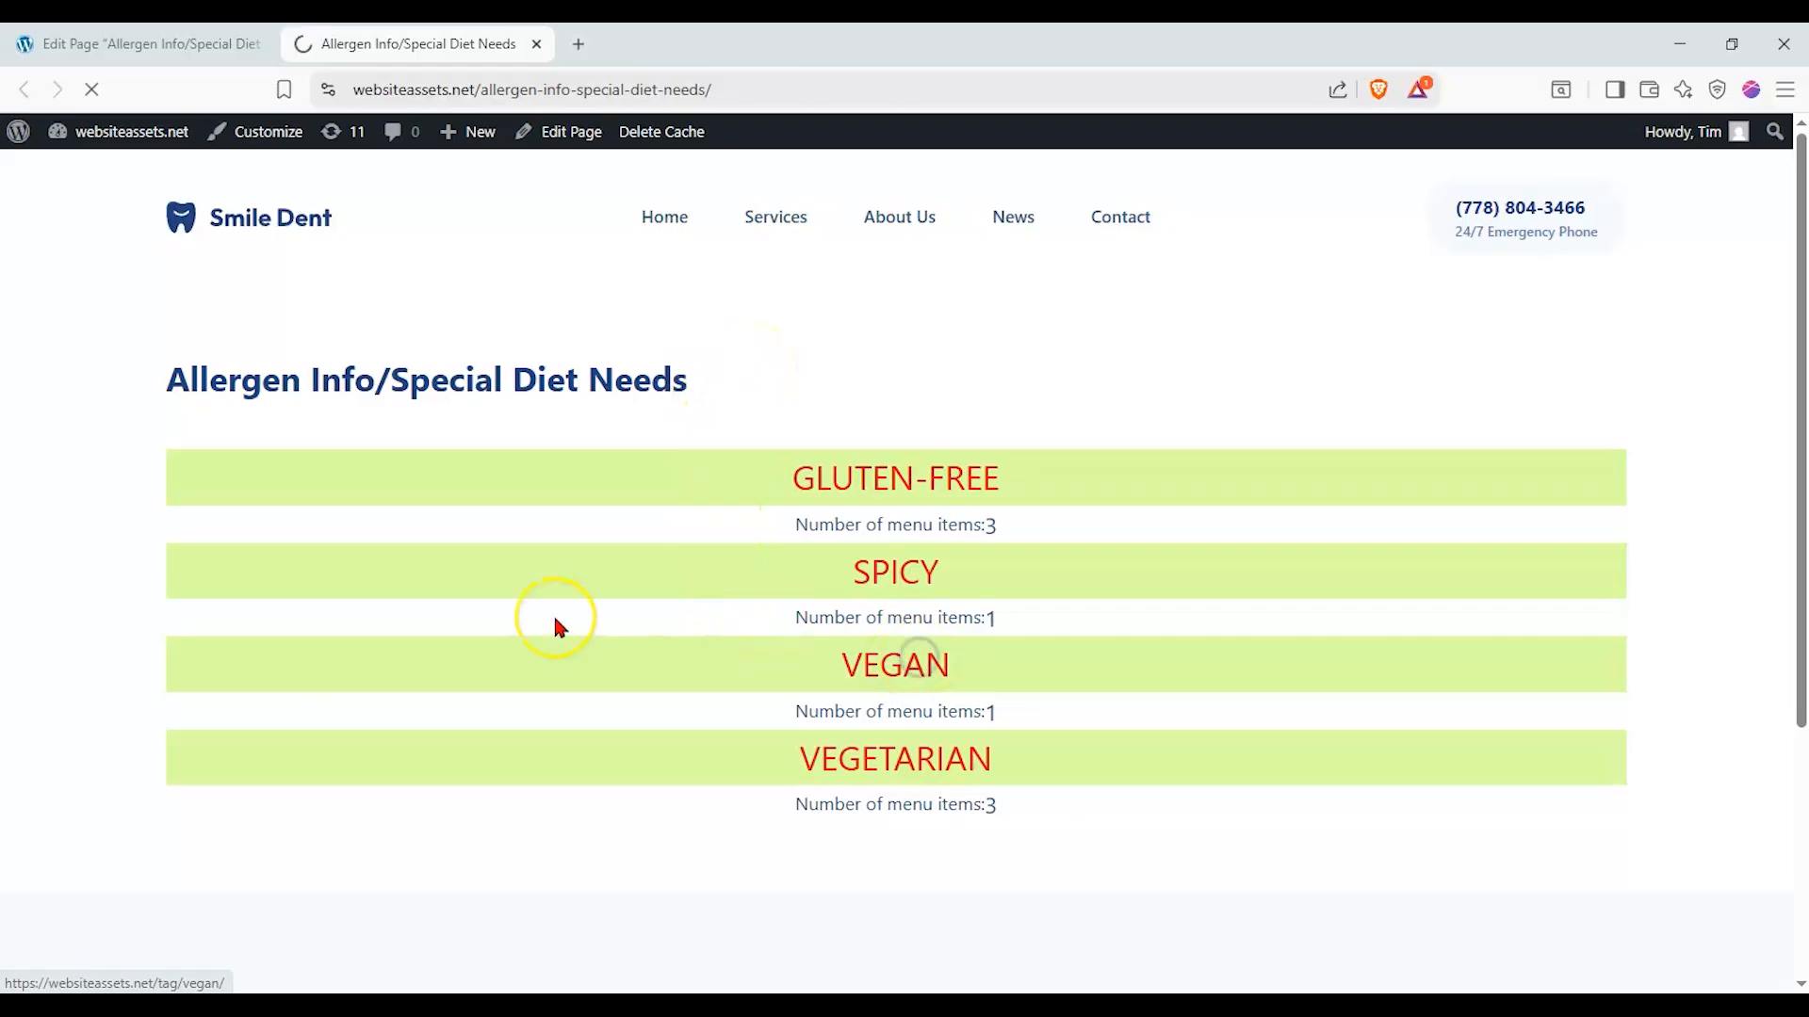
pyautogui.scroll(-1, 565, 593)
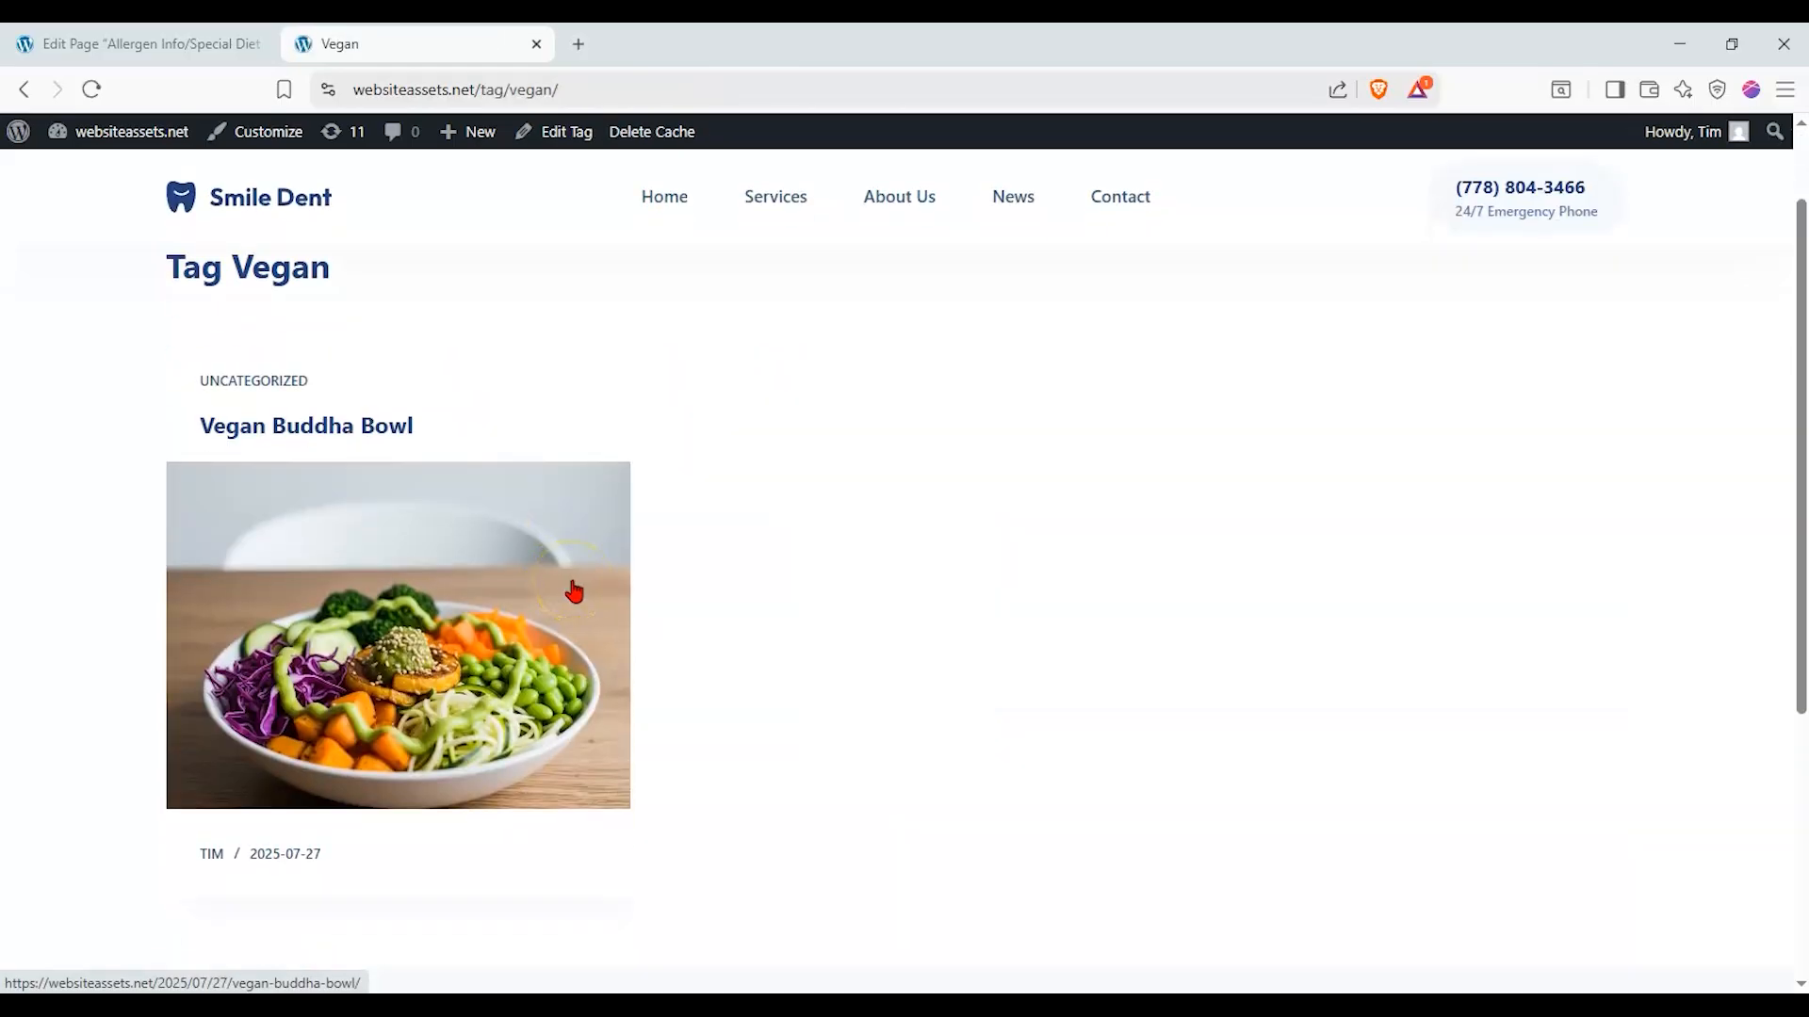
pyautogui.click(24, 89)
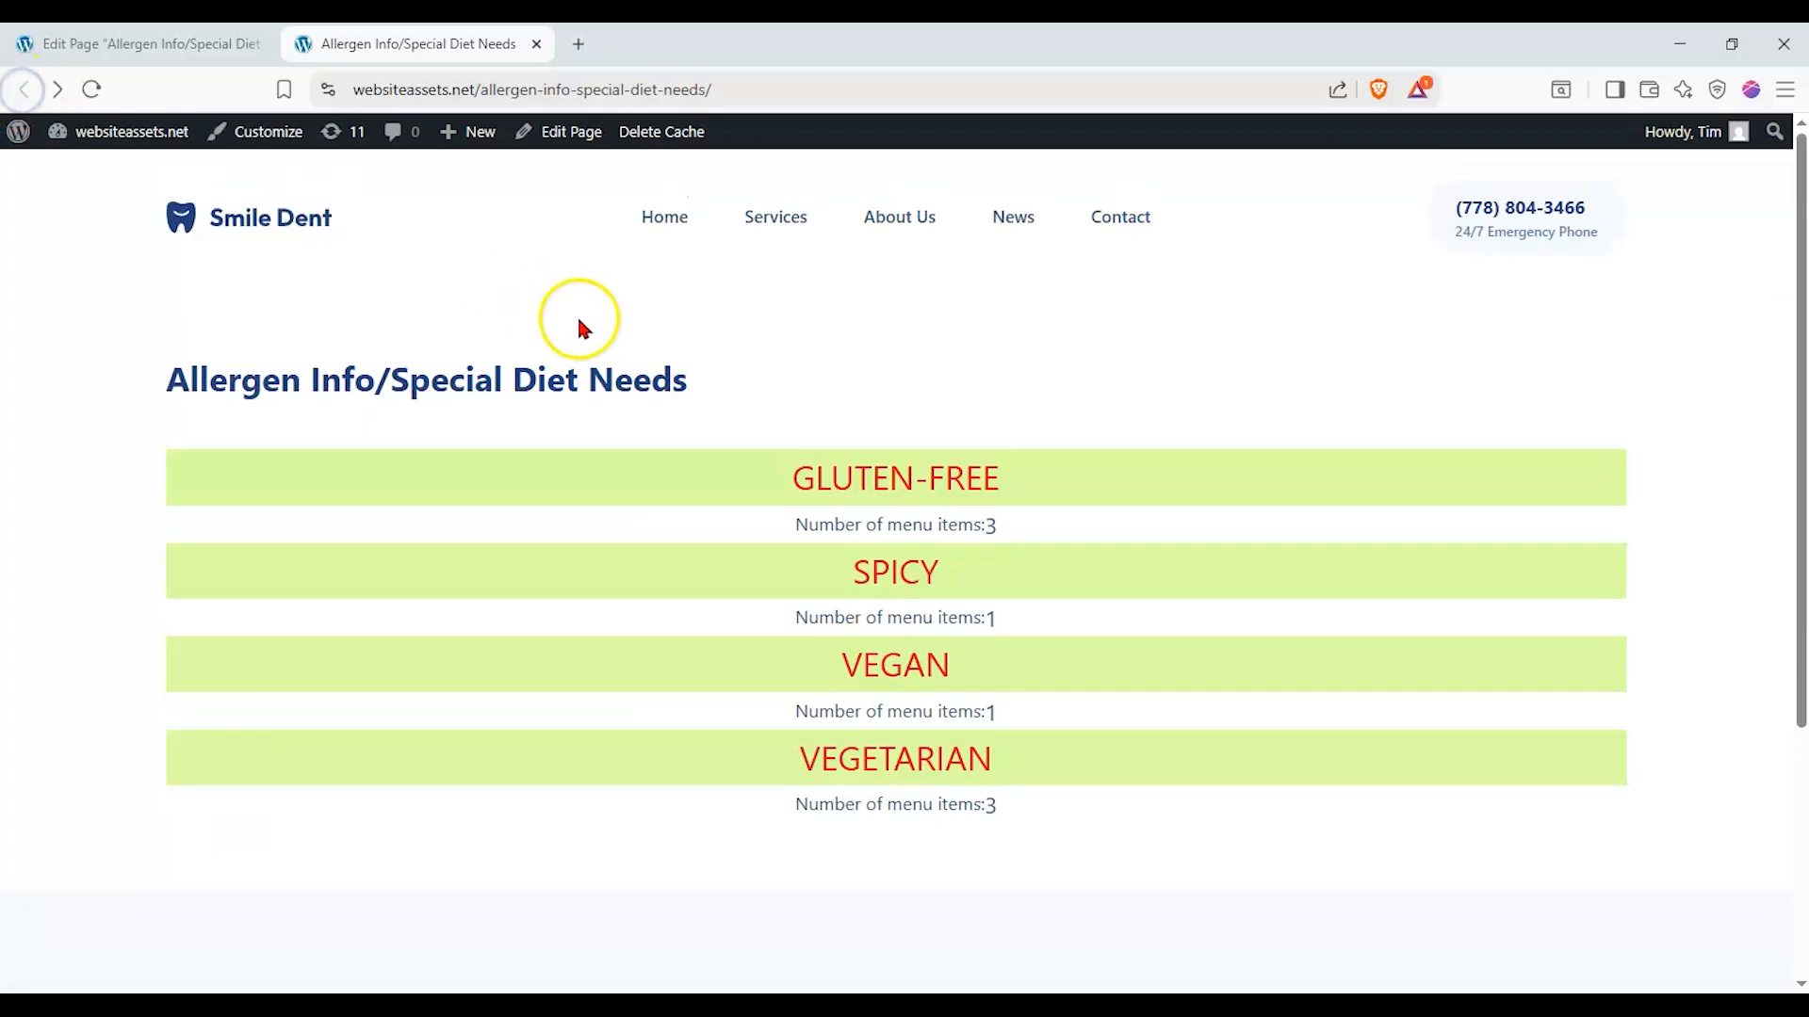
pyautogui.click(788, 704)
pyautogui.scroll(-2, 779, 698)
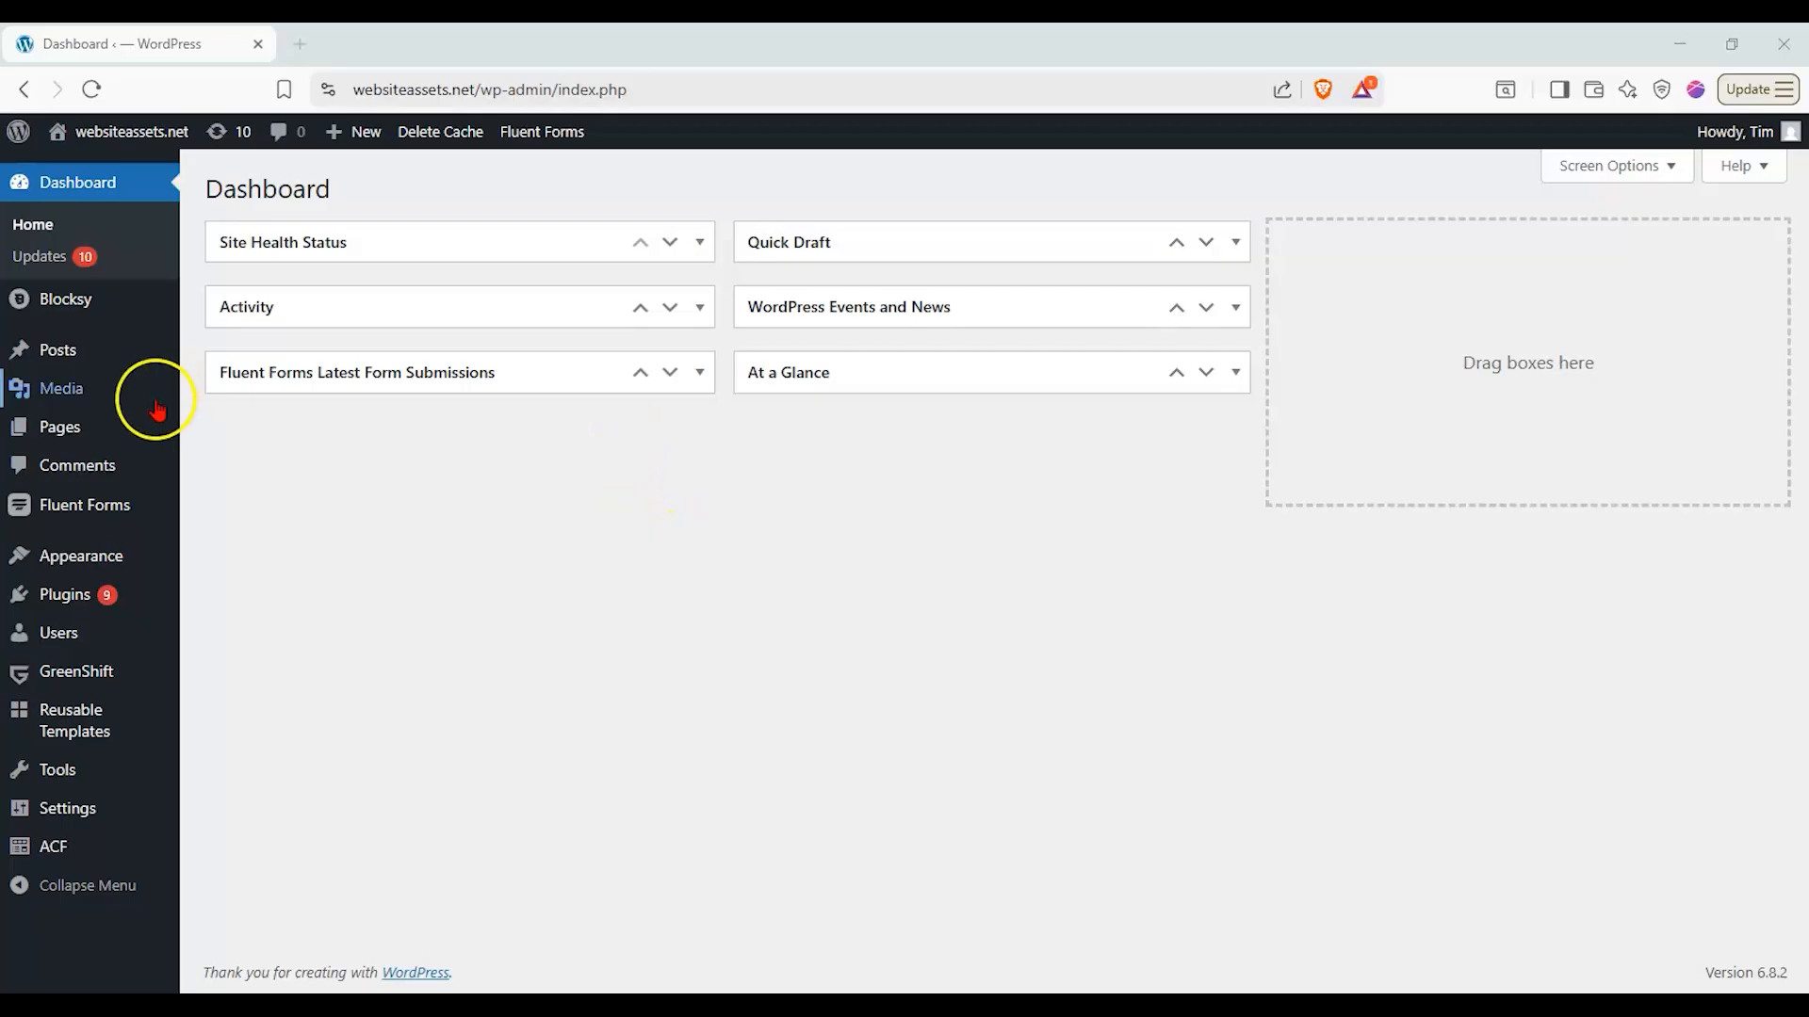
# - Open the Our Menu page in the block editor, dismissing the autosave notice and hiding the settings sidebar
pyautogui.click(108, 436)
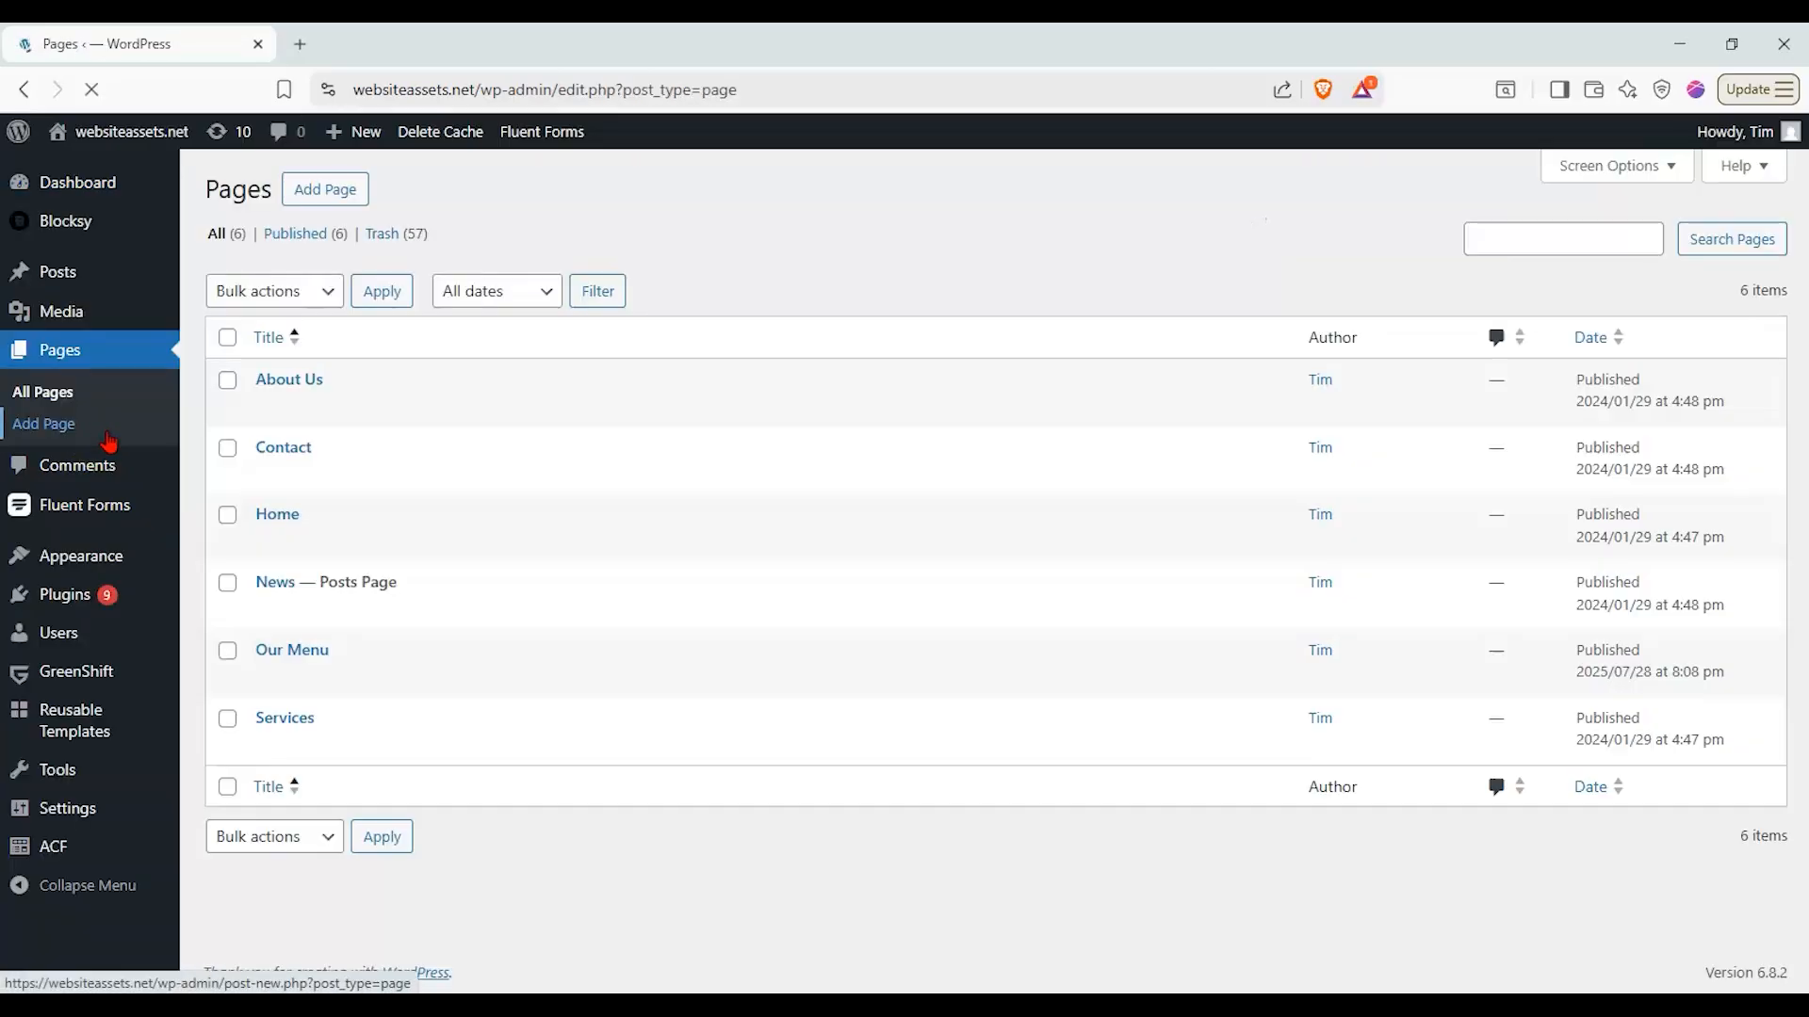
pyautogui.click(267, 652)
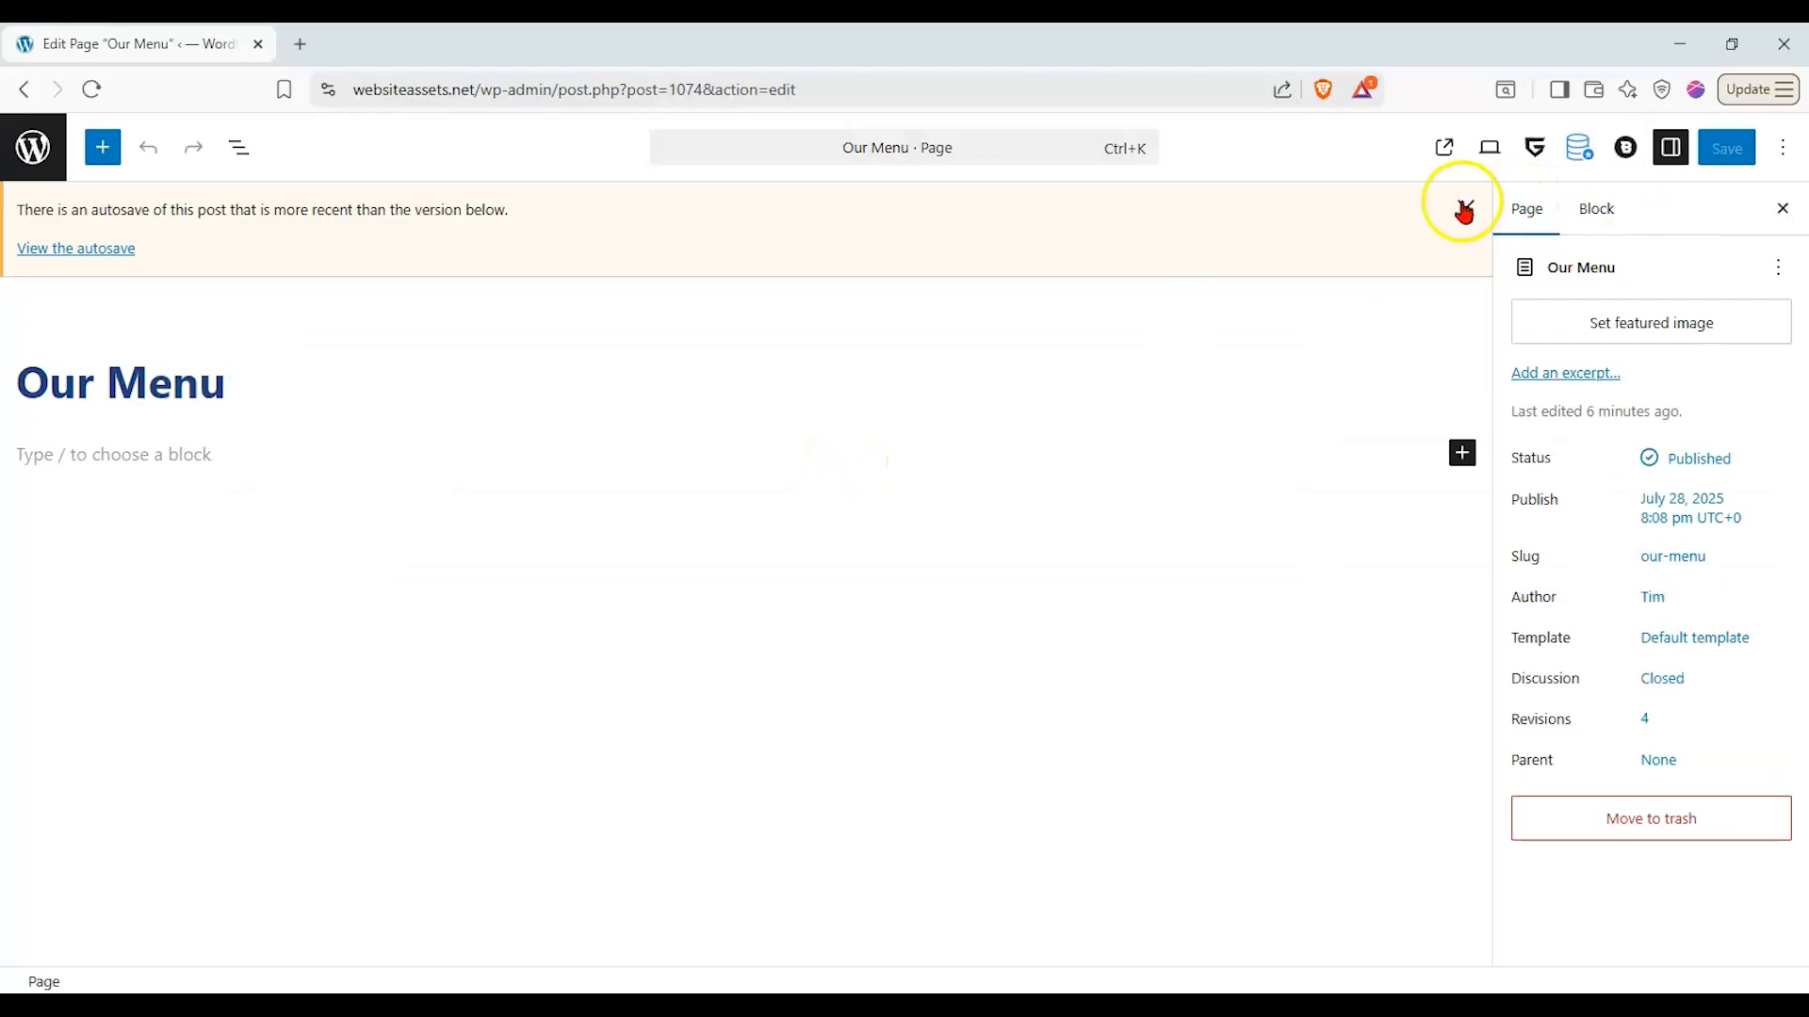
pyautogui.click(1465, 208)
pyautogui.click(1781, 208)
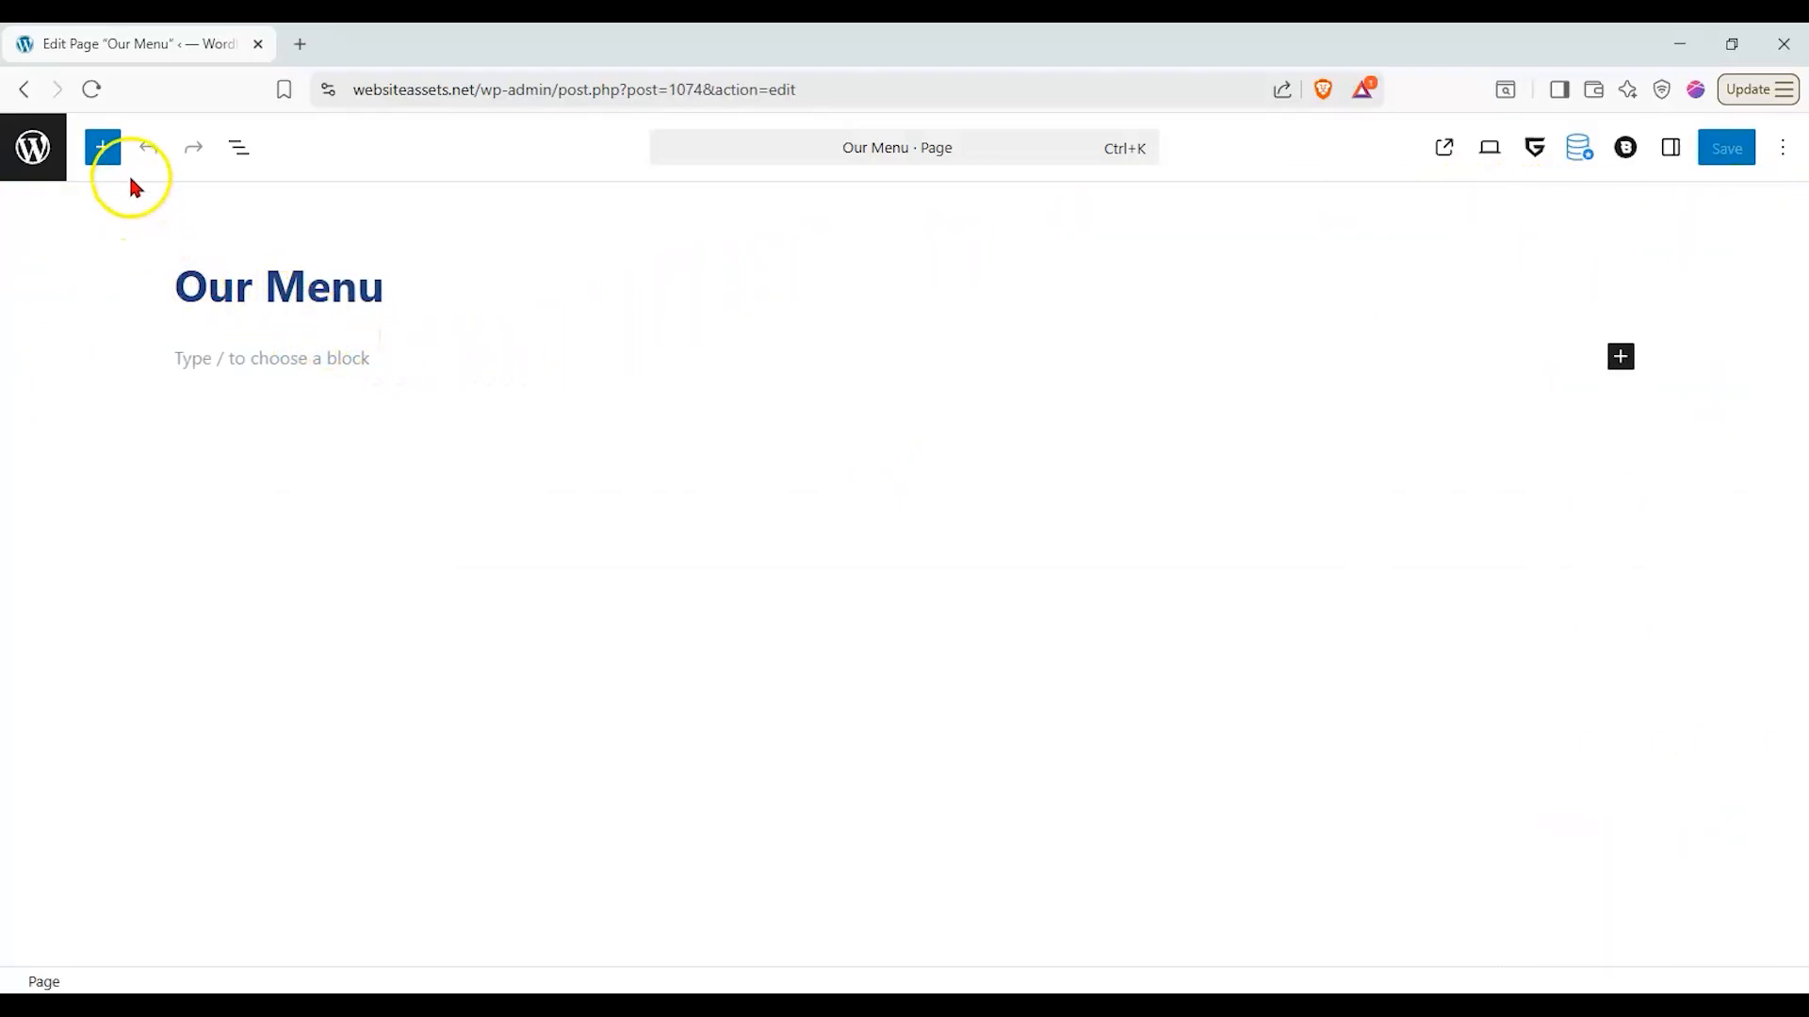
# - Browse the GreenShift layout and content blocks in the block library and return to the pages list
pyautogui.click(104, 153)
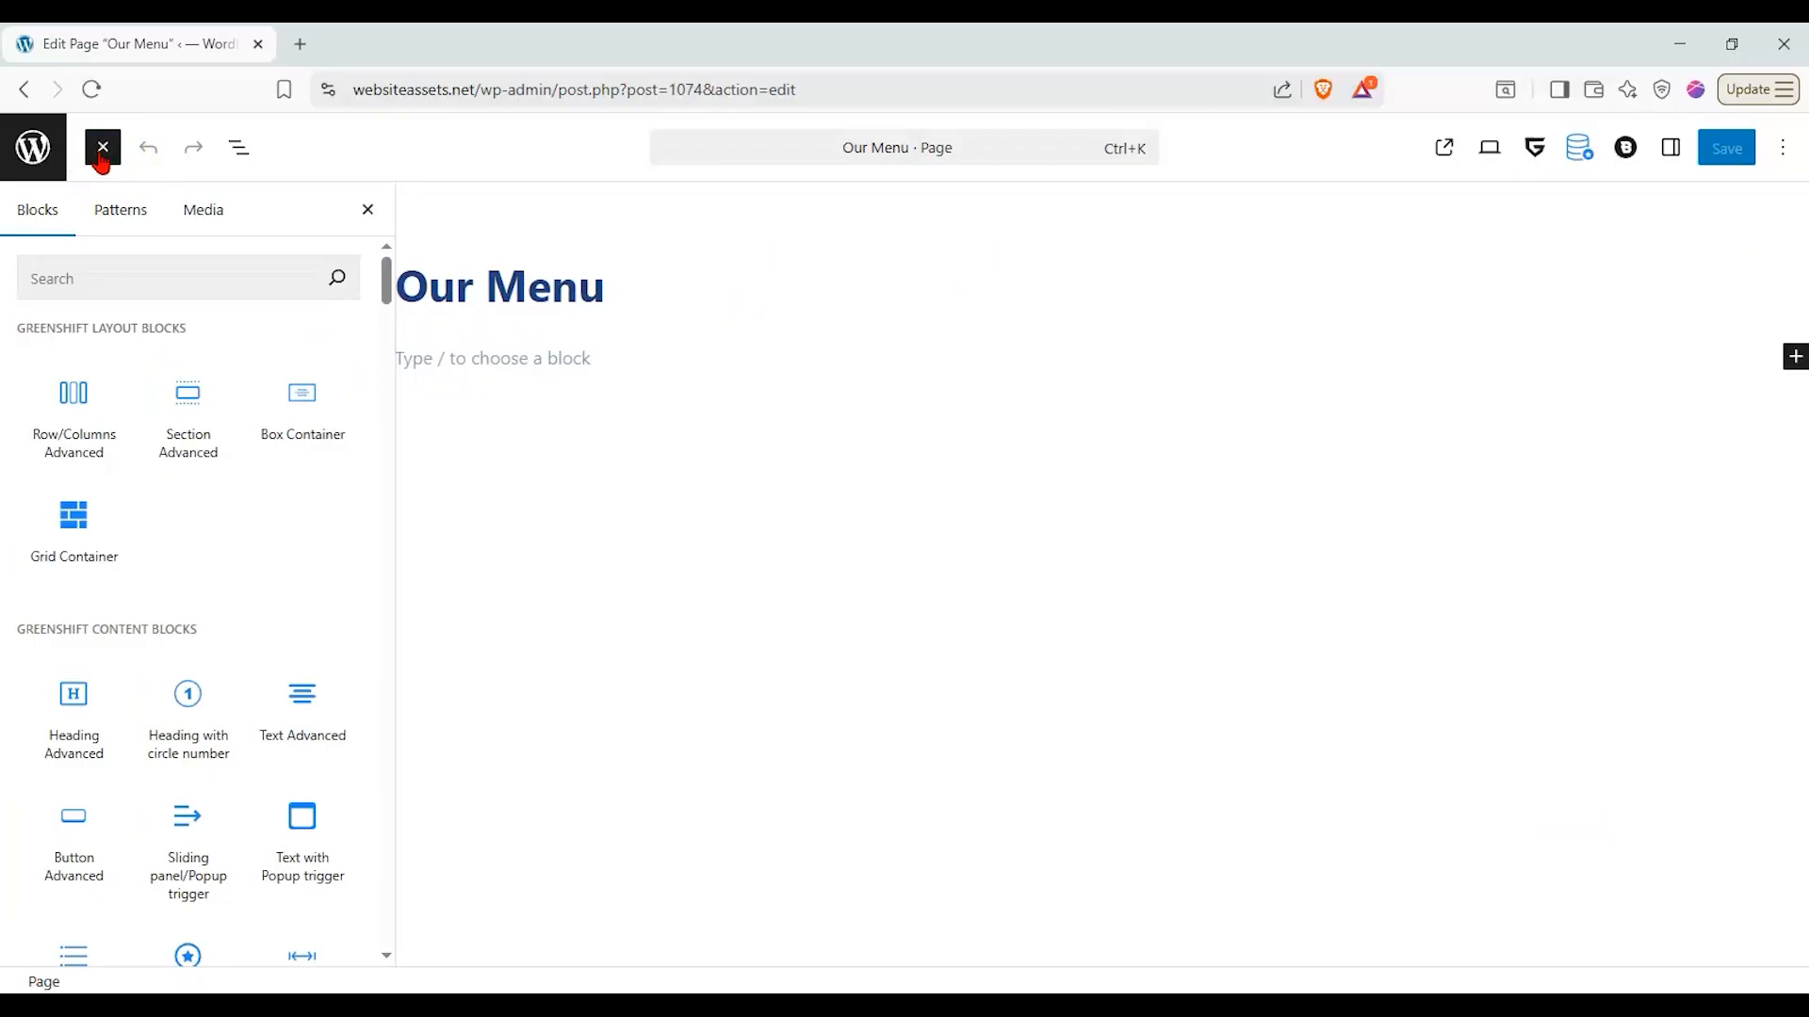
pyautogui.moveTo(99, 375)
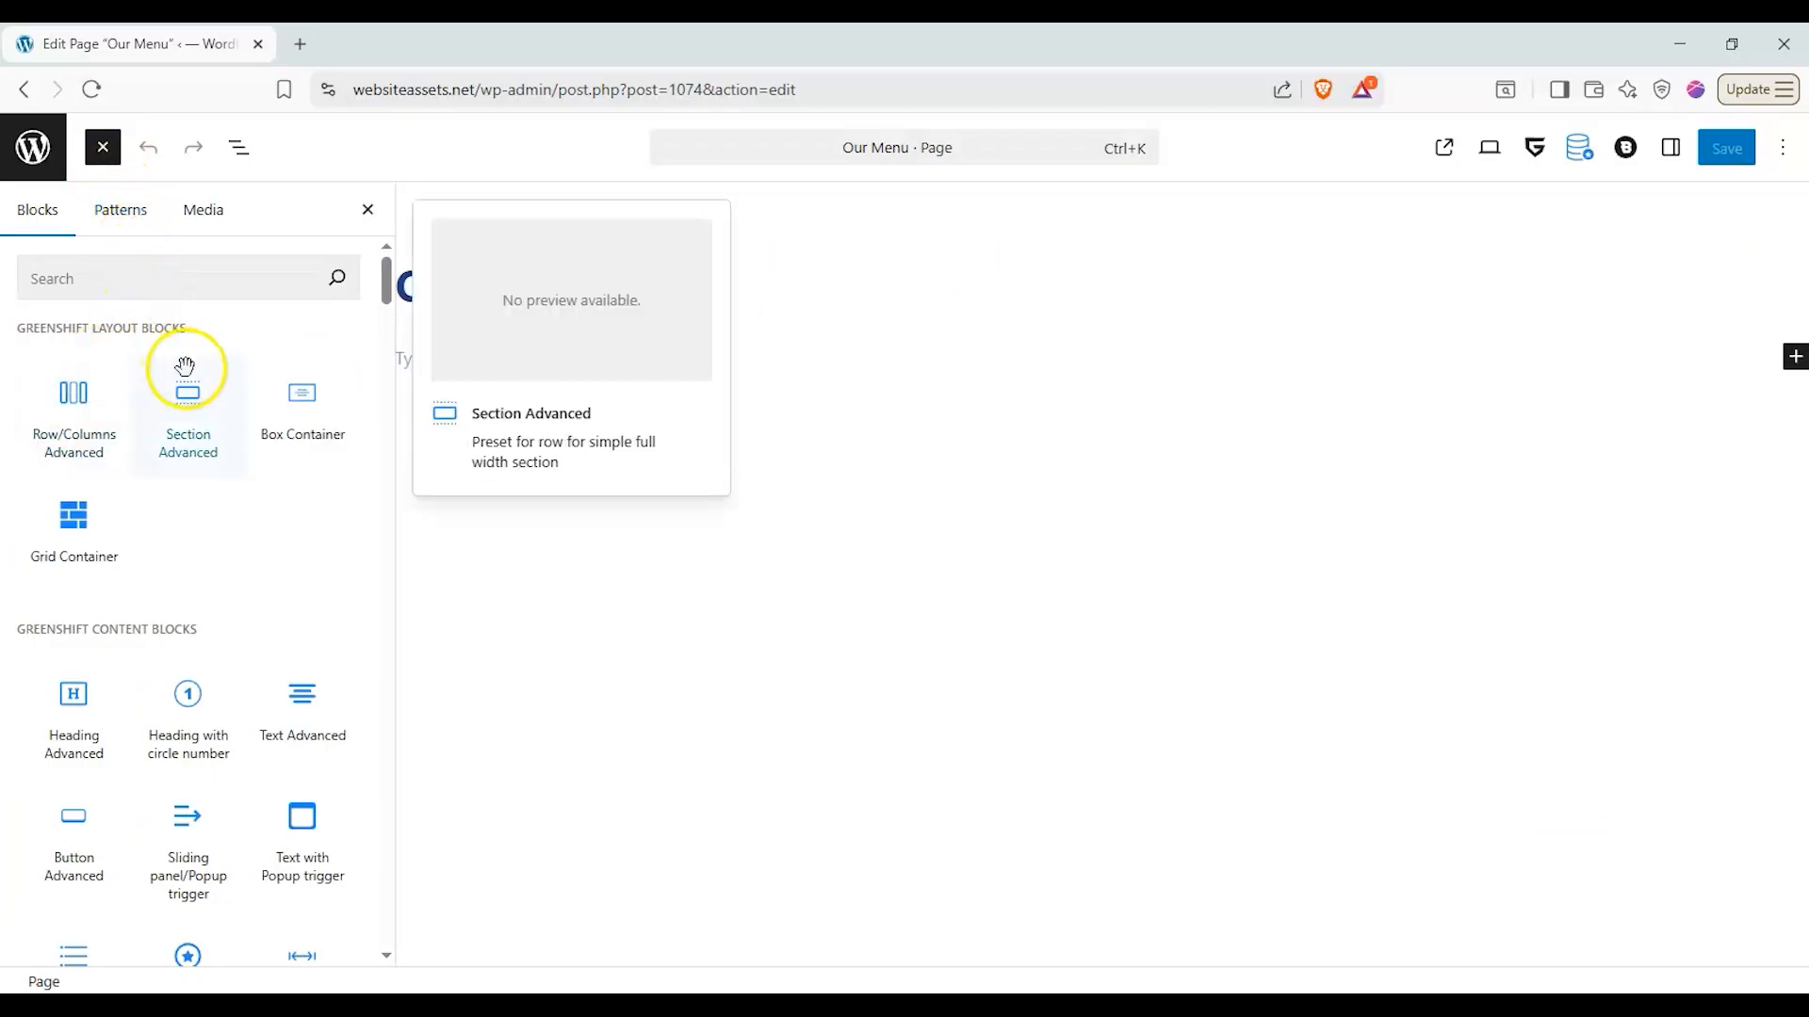
pyautogui.moveTo(385, 295); pyautogui.dragTo(385, 323)
pyautogui.moveTo(86, 360)
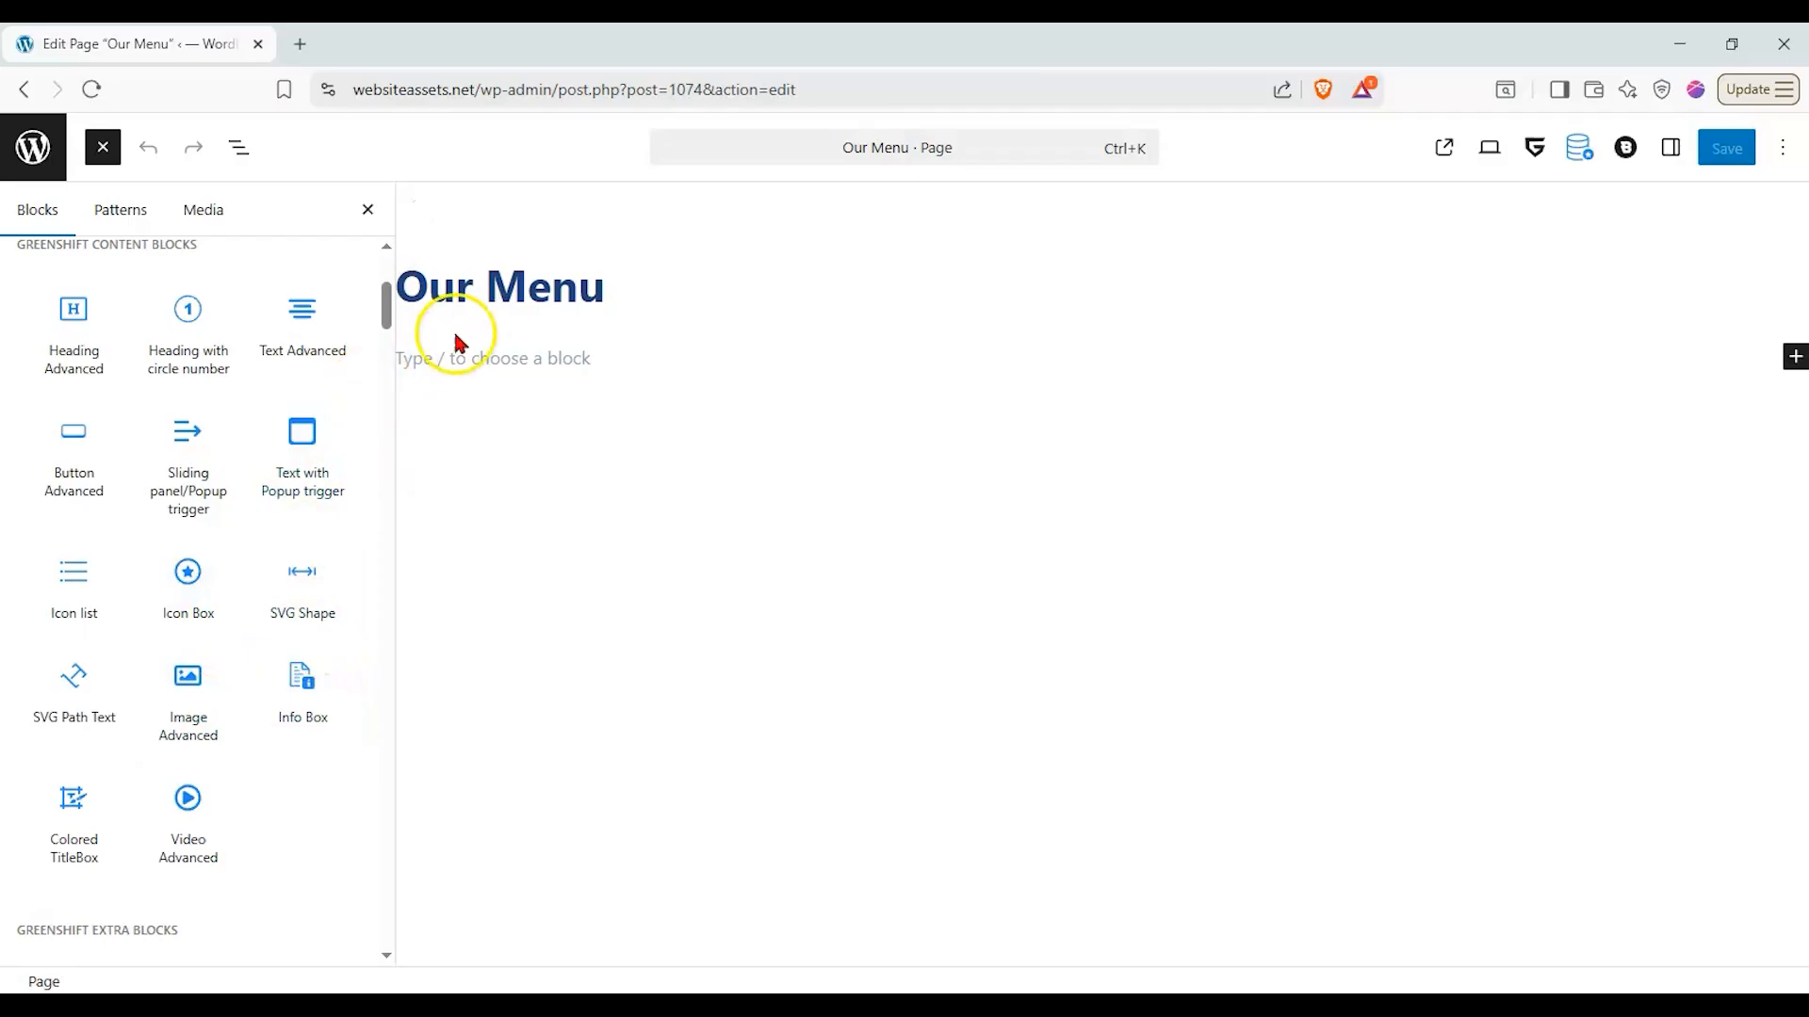
pyautogui.click(366, 210)
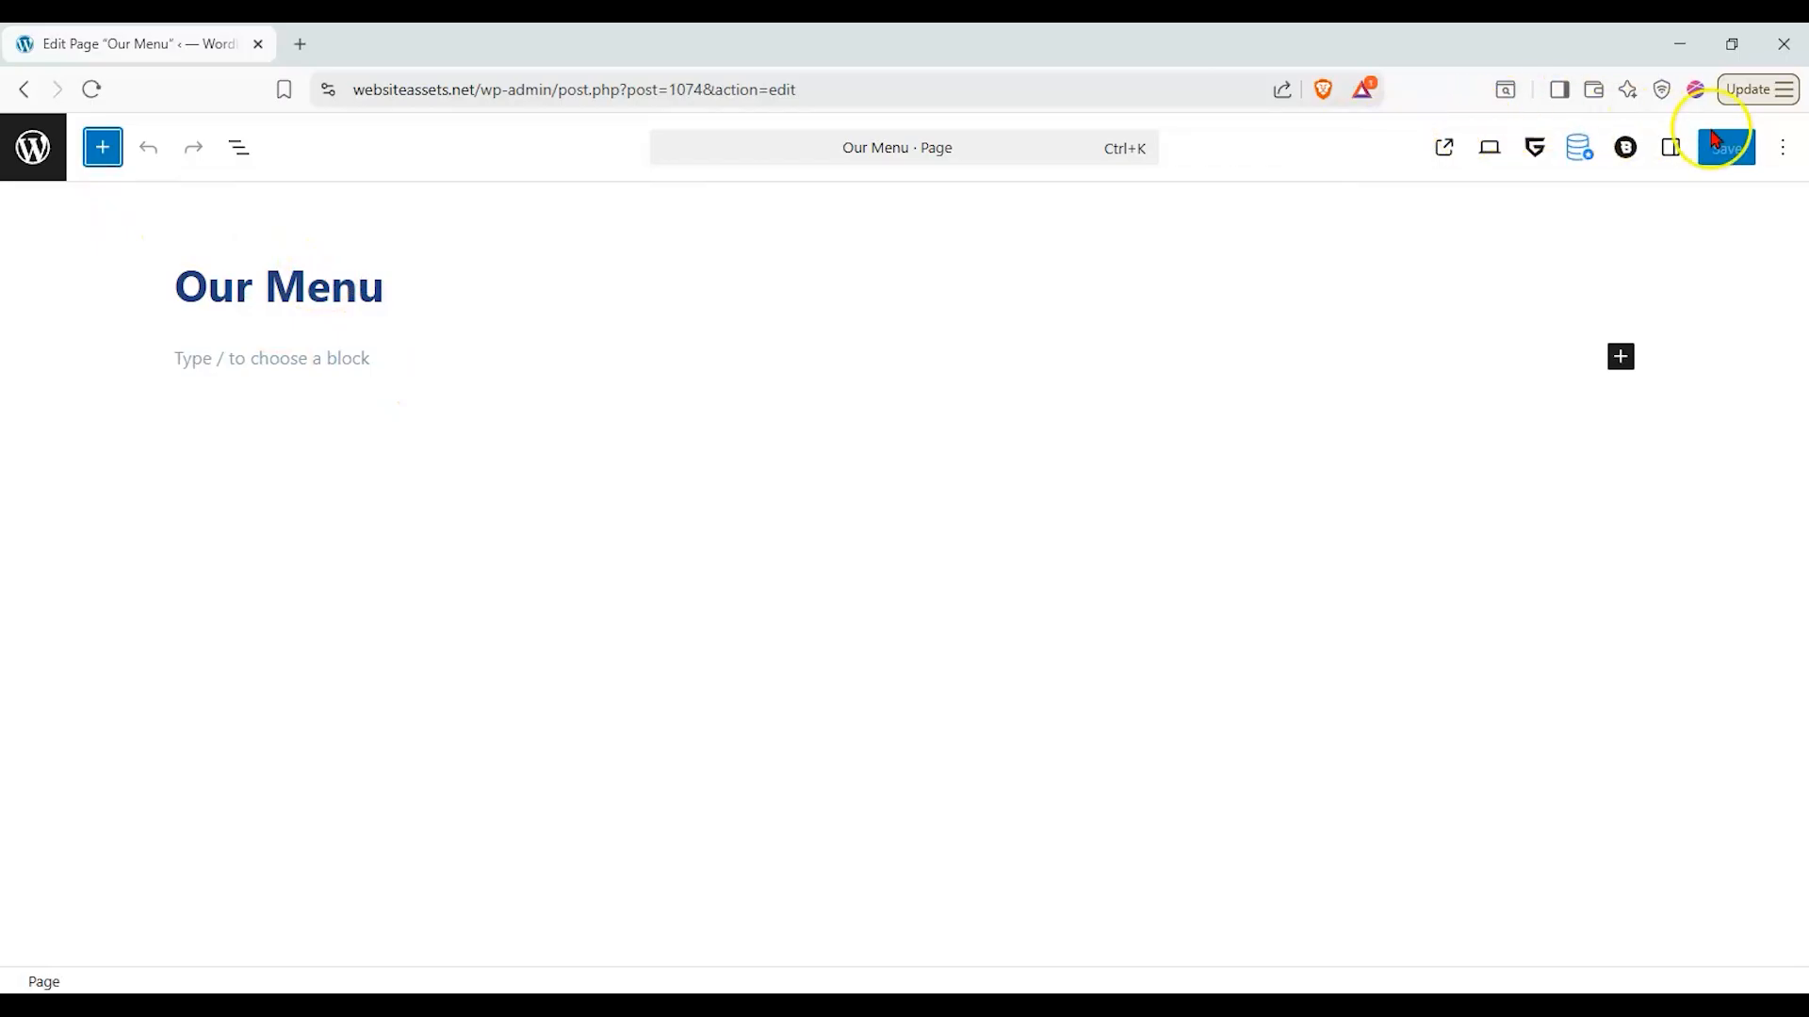
pyautogui.click(33, 147)
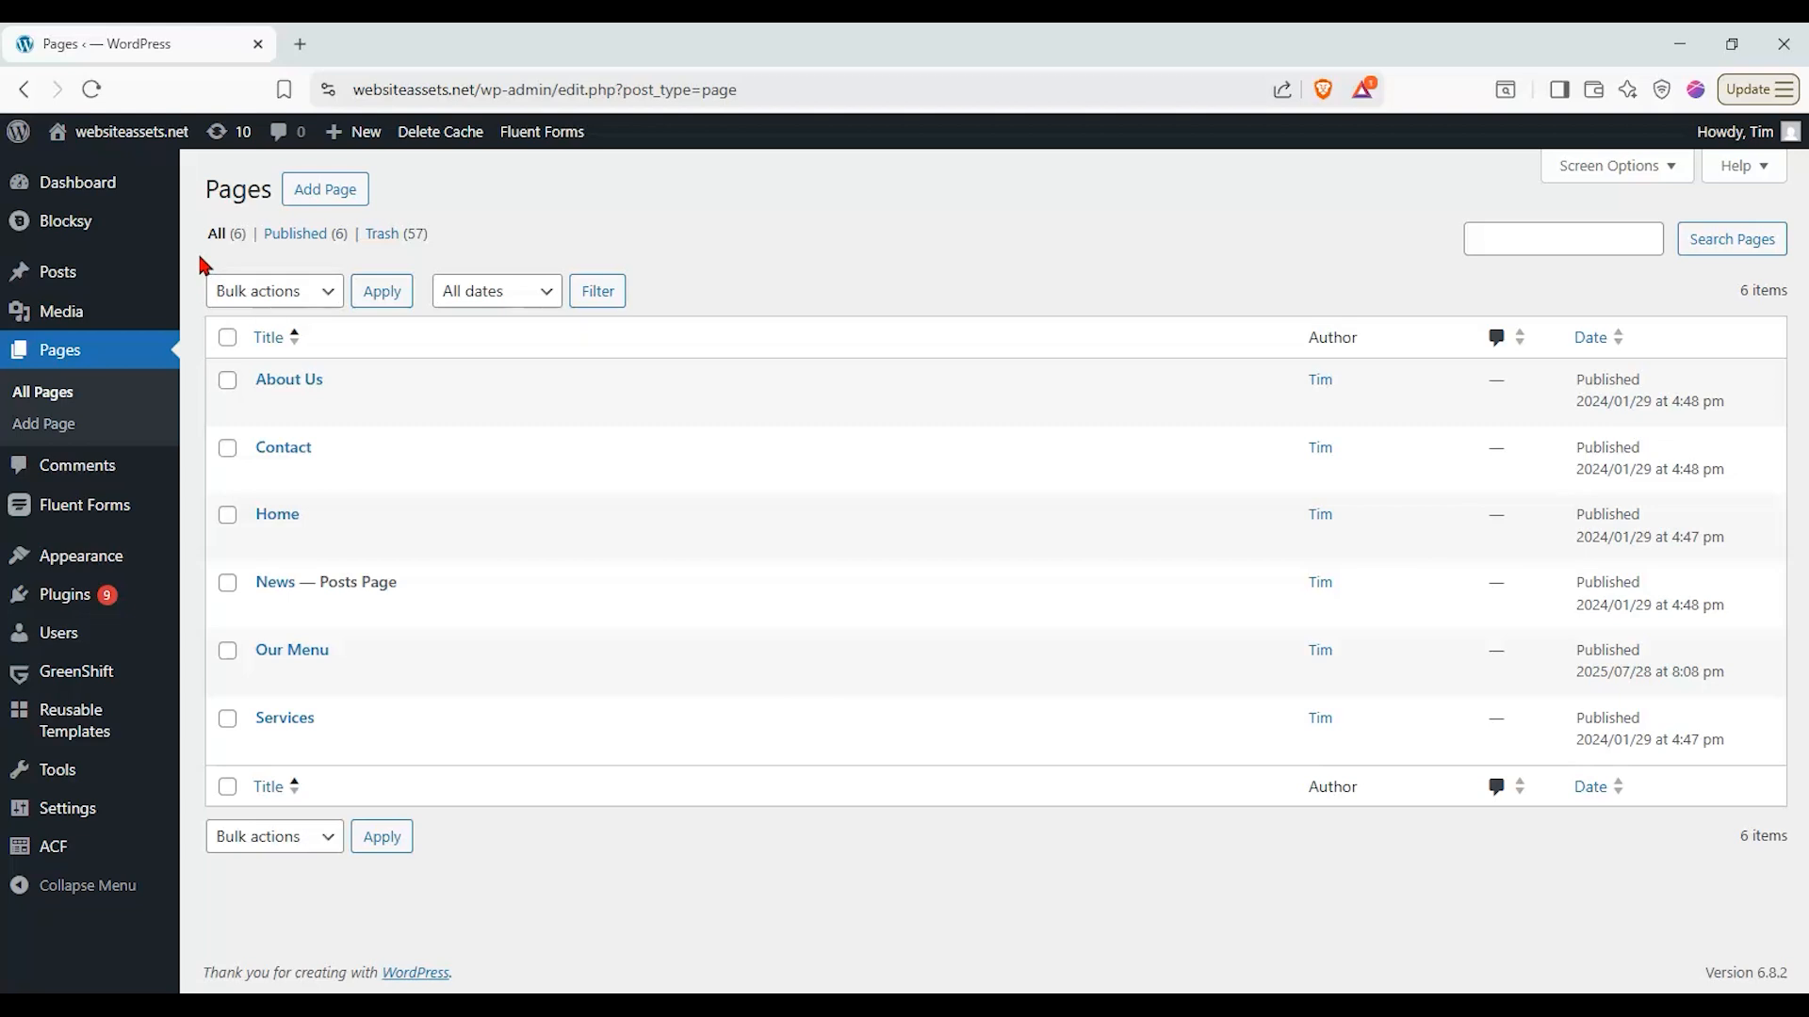
# - Examine the title, featured image and settings of the "Fresh Garden Salad with Grilled Shrimp" post, and return to review the posts list
pyautogui.click(98, 275)
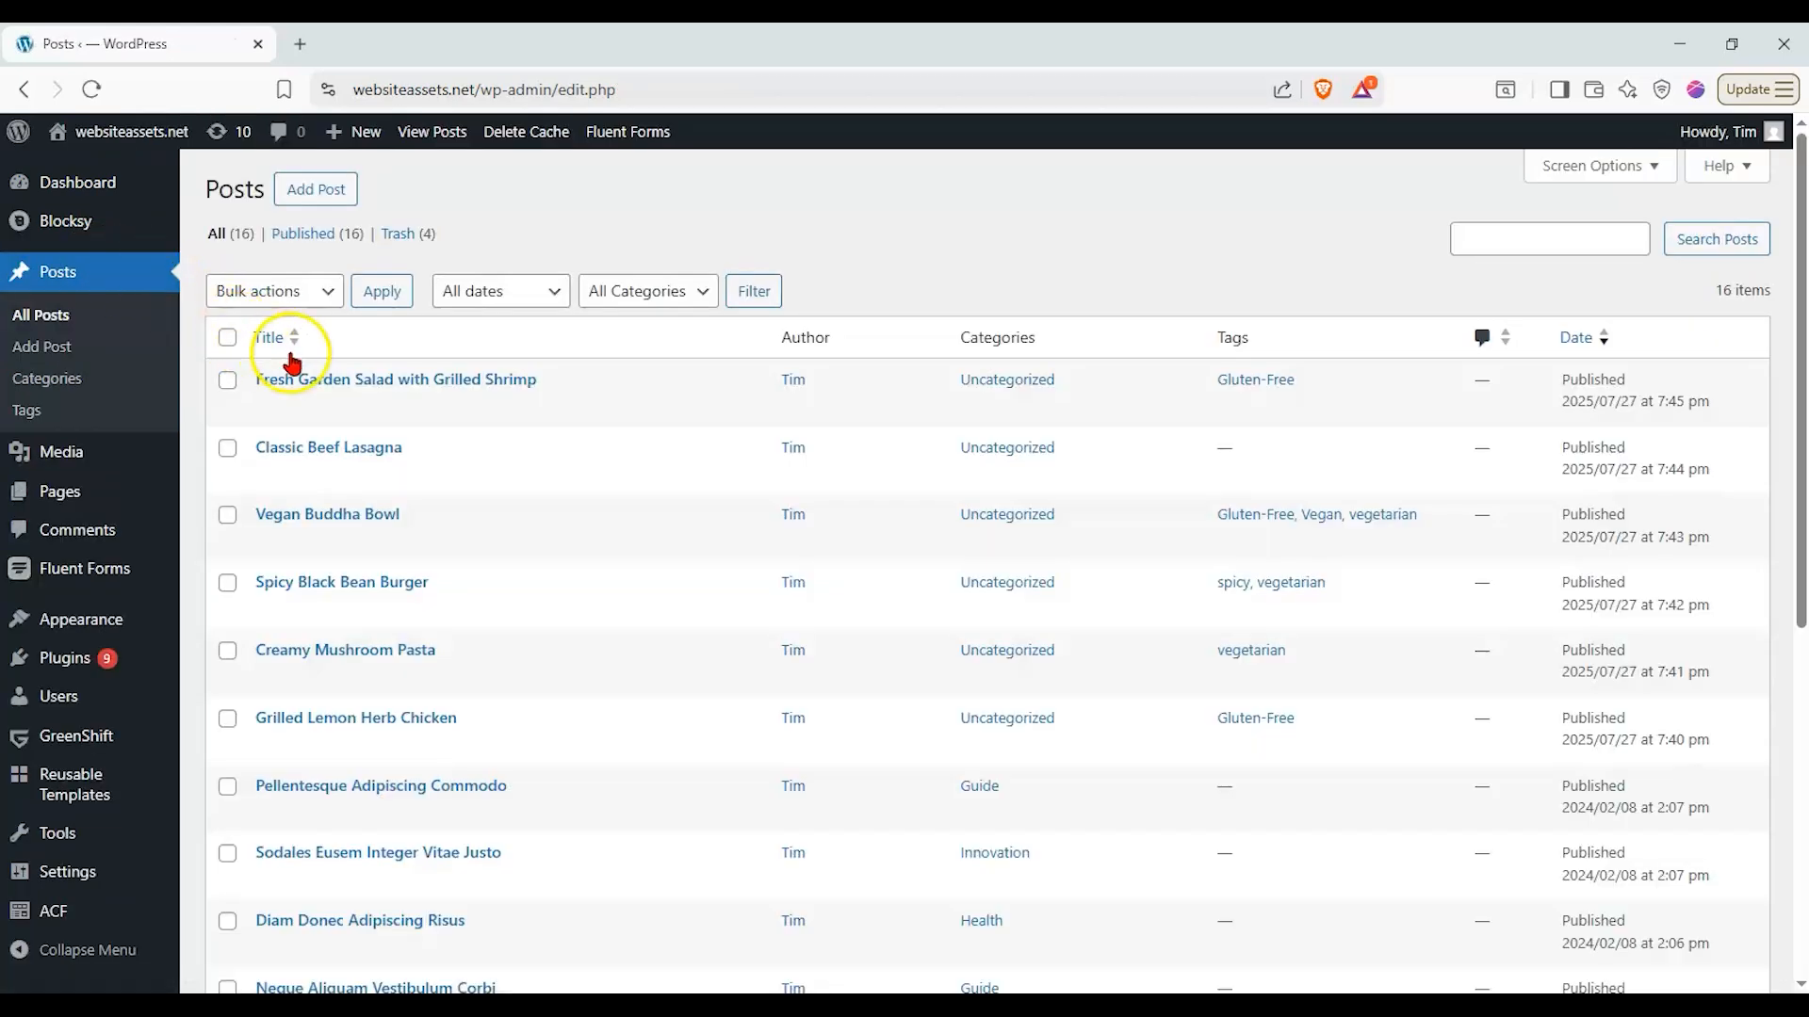
pyautogui.click(373, 381)
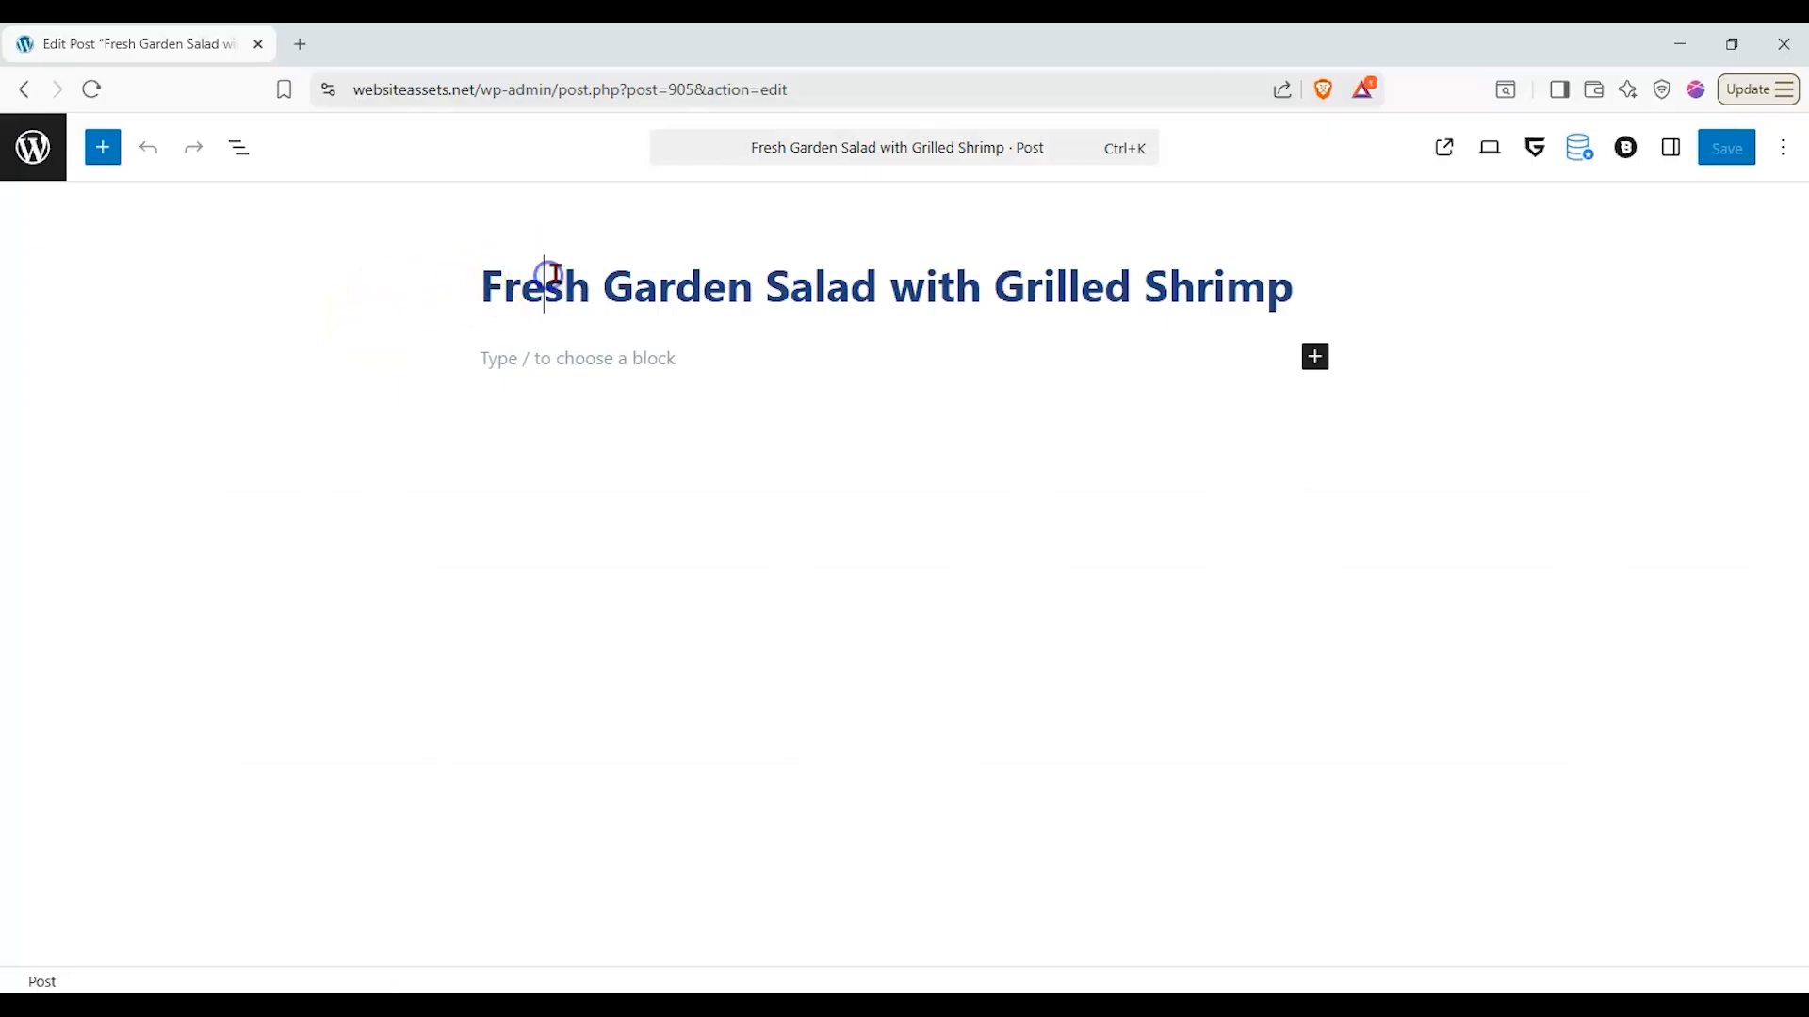
pyautogui.click(1662, 156)
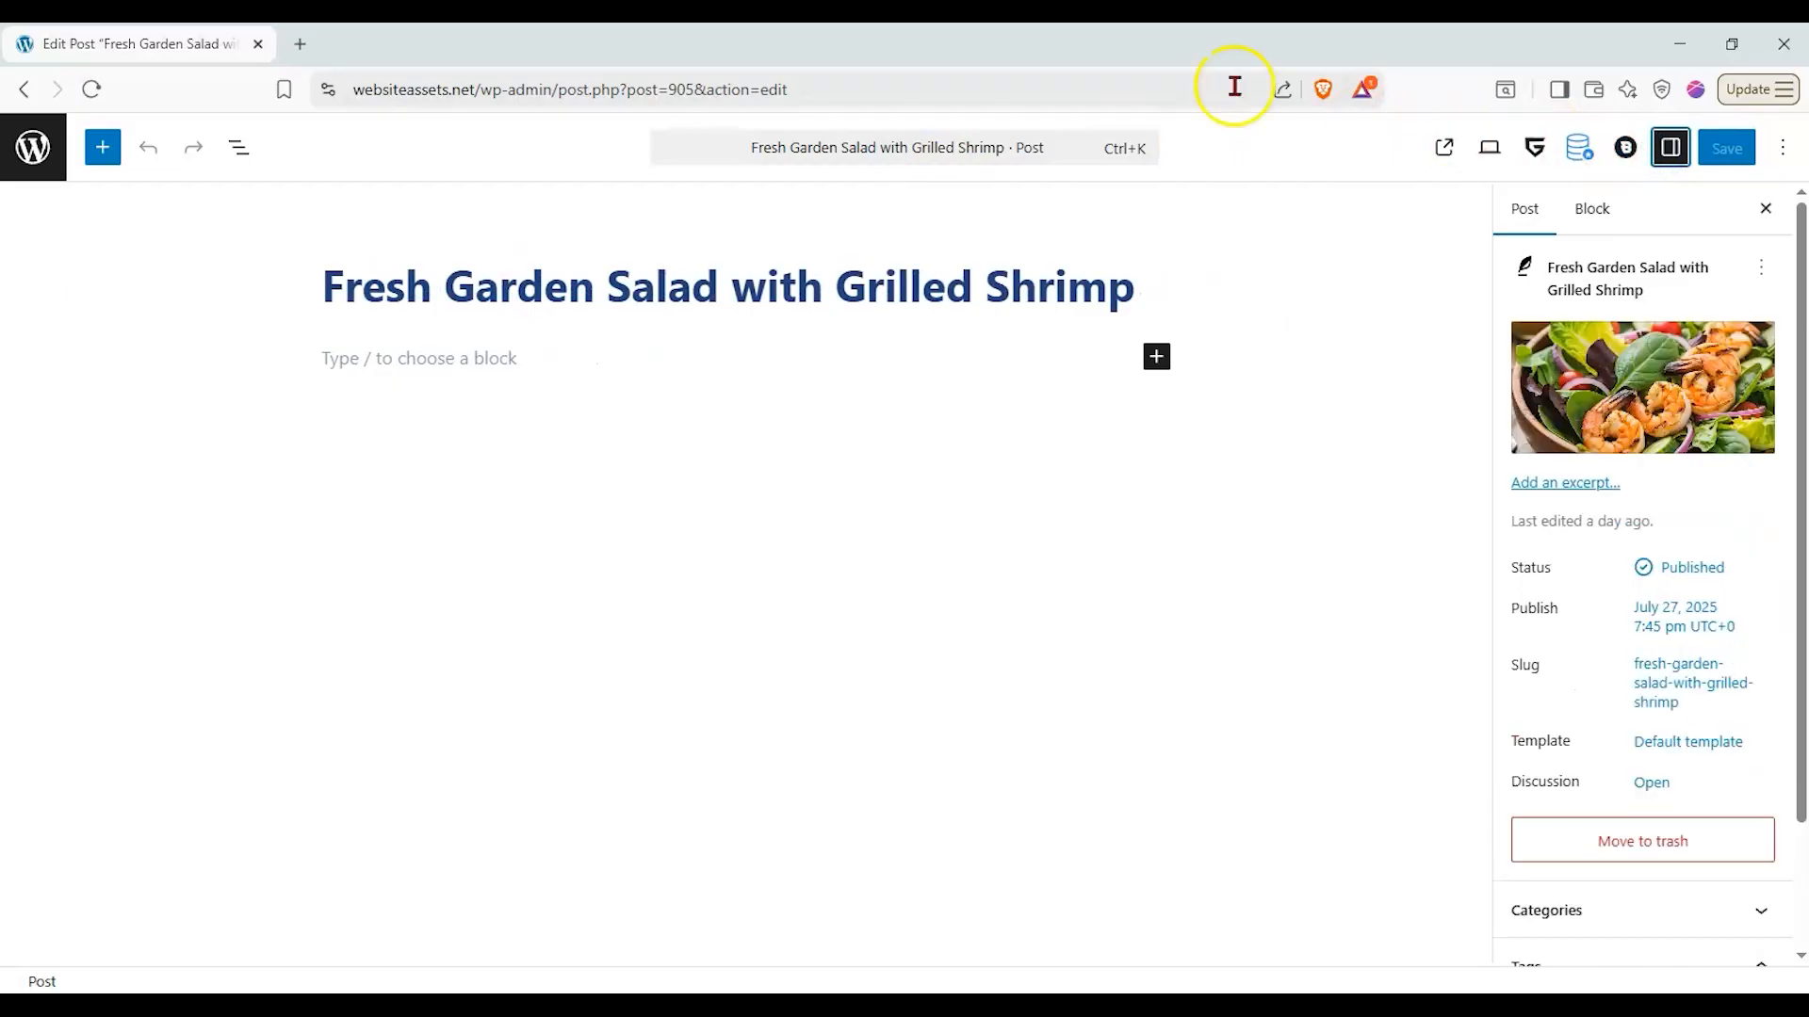
pyautogui.click(837, 286)
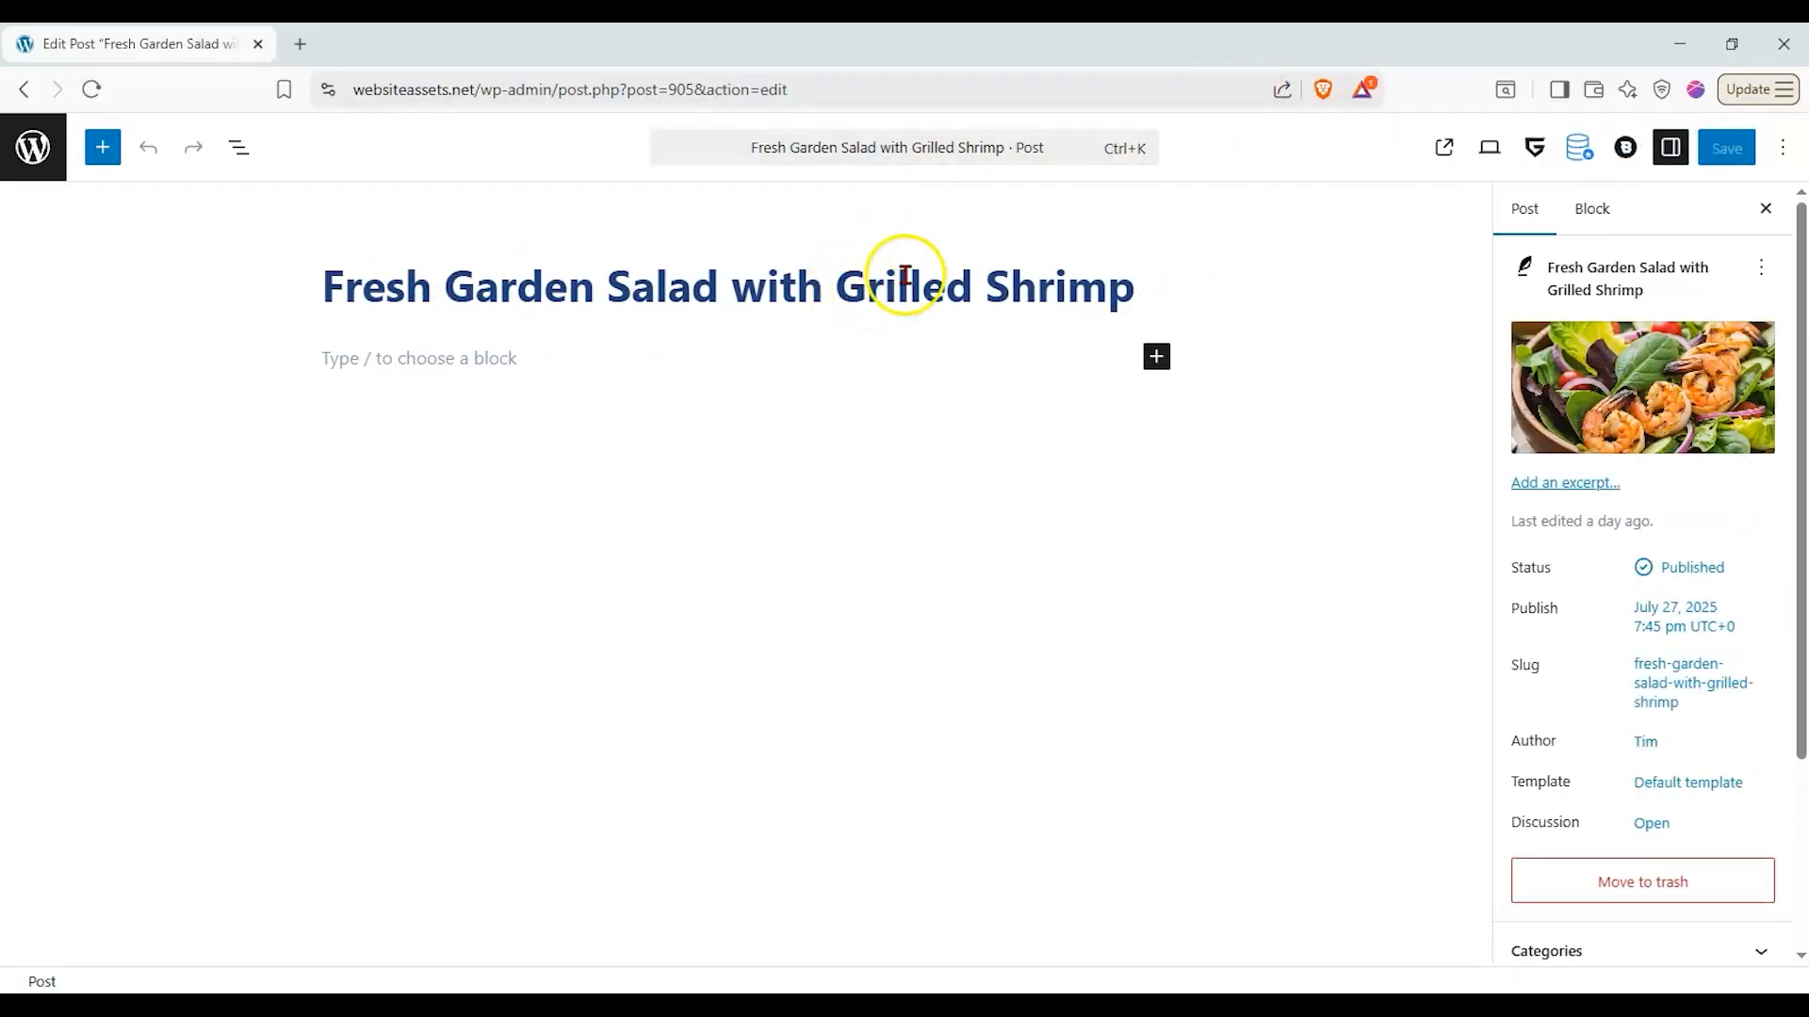
pyautogui.moveTo(1585, 371)
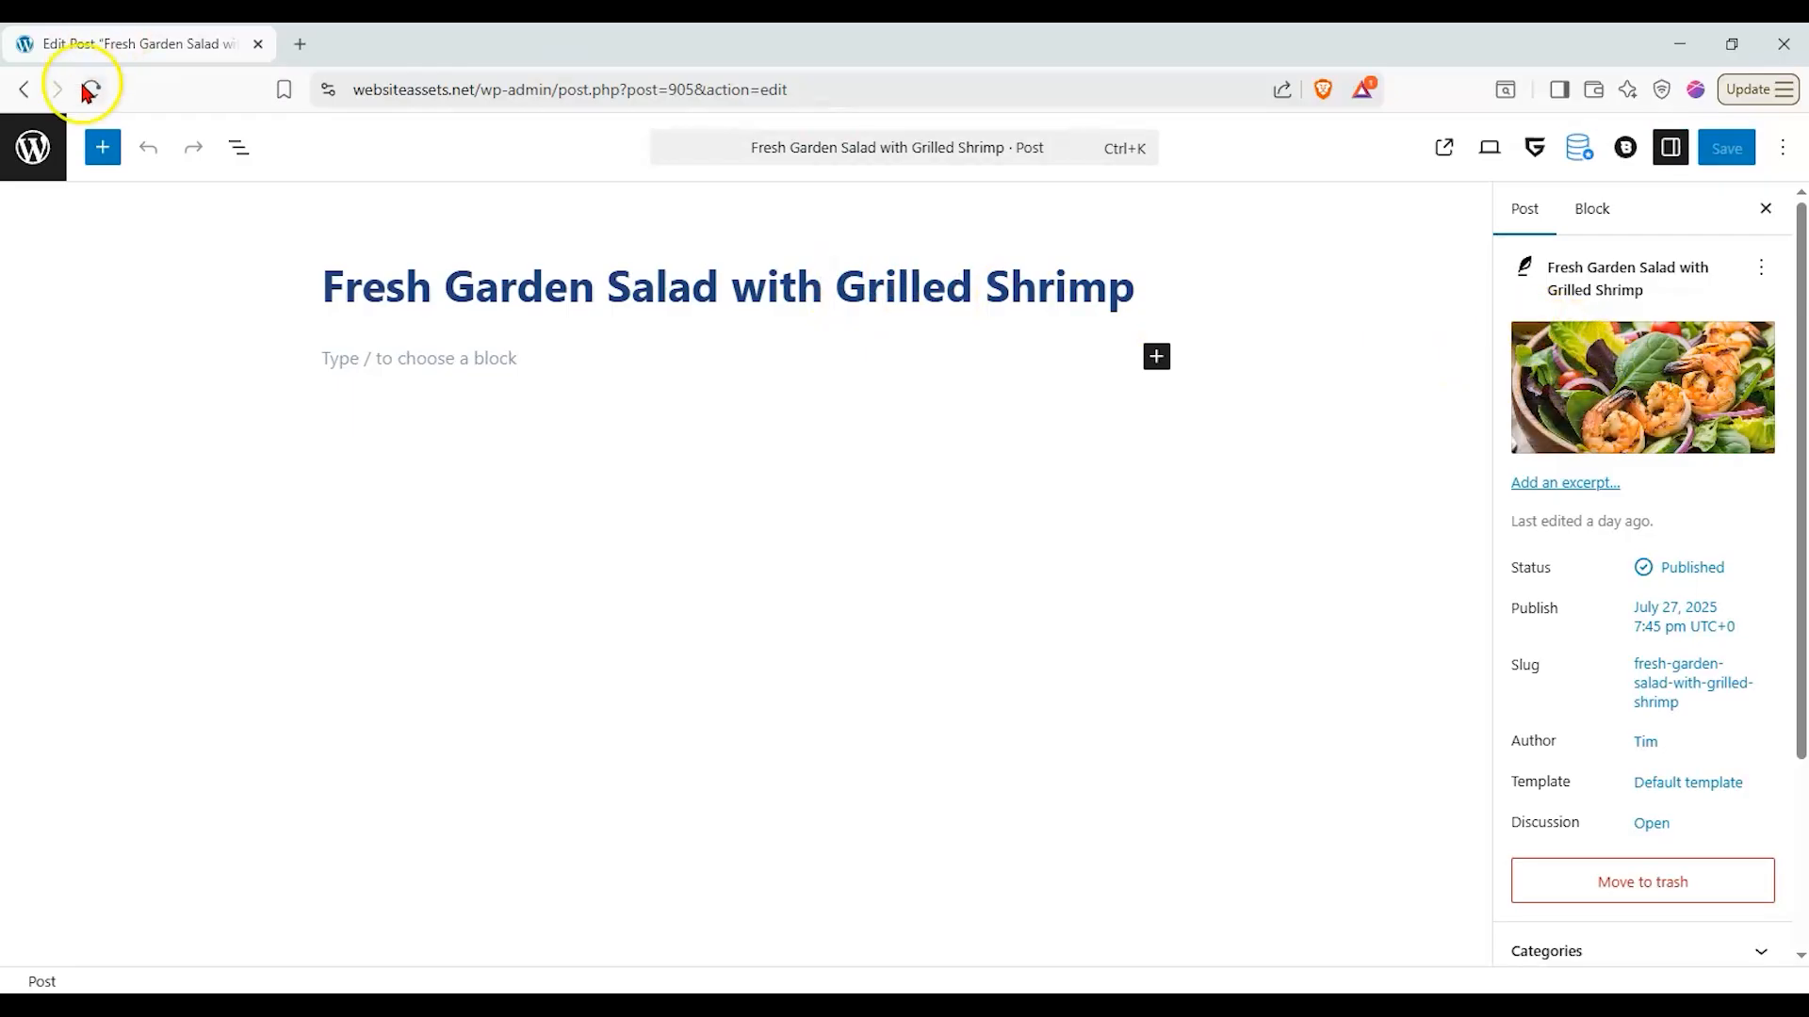
pyautogui.click(64, 144)
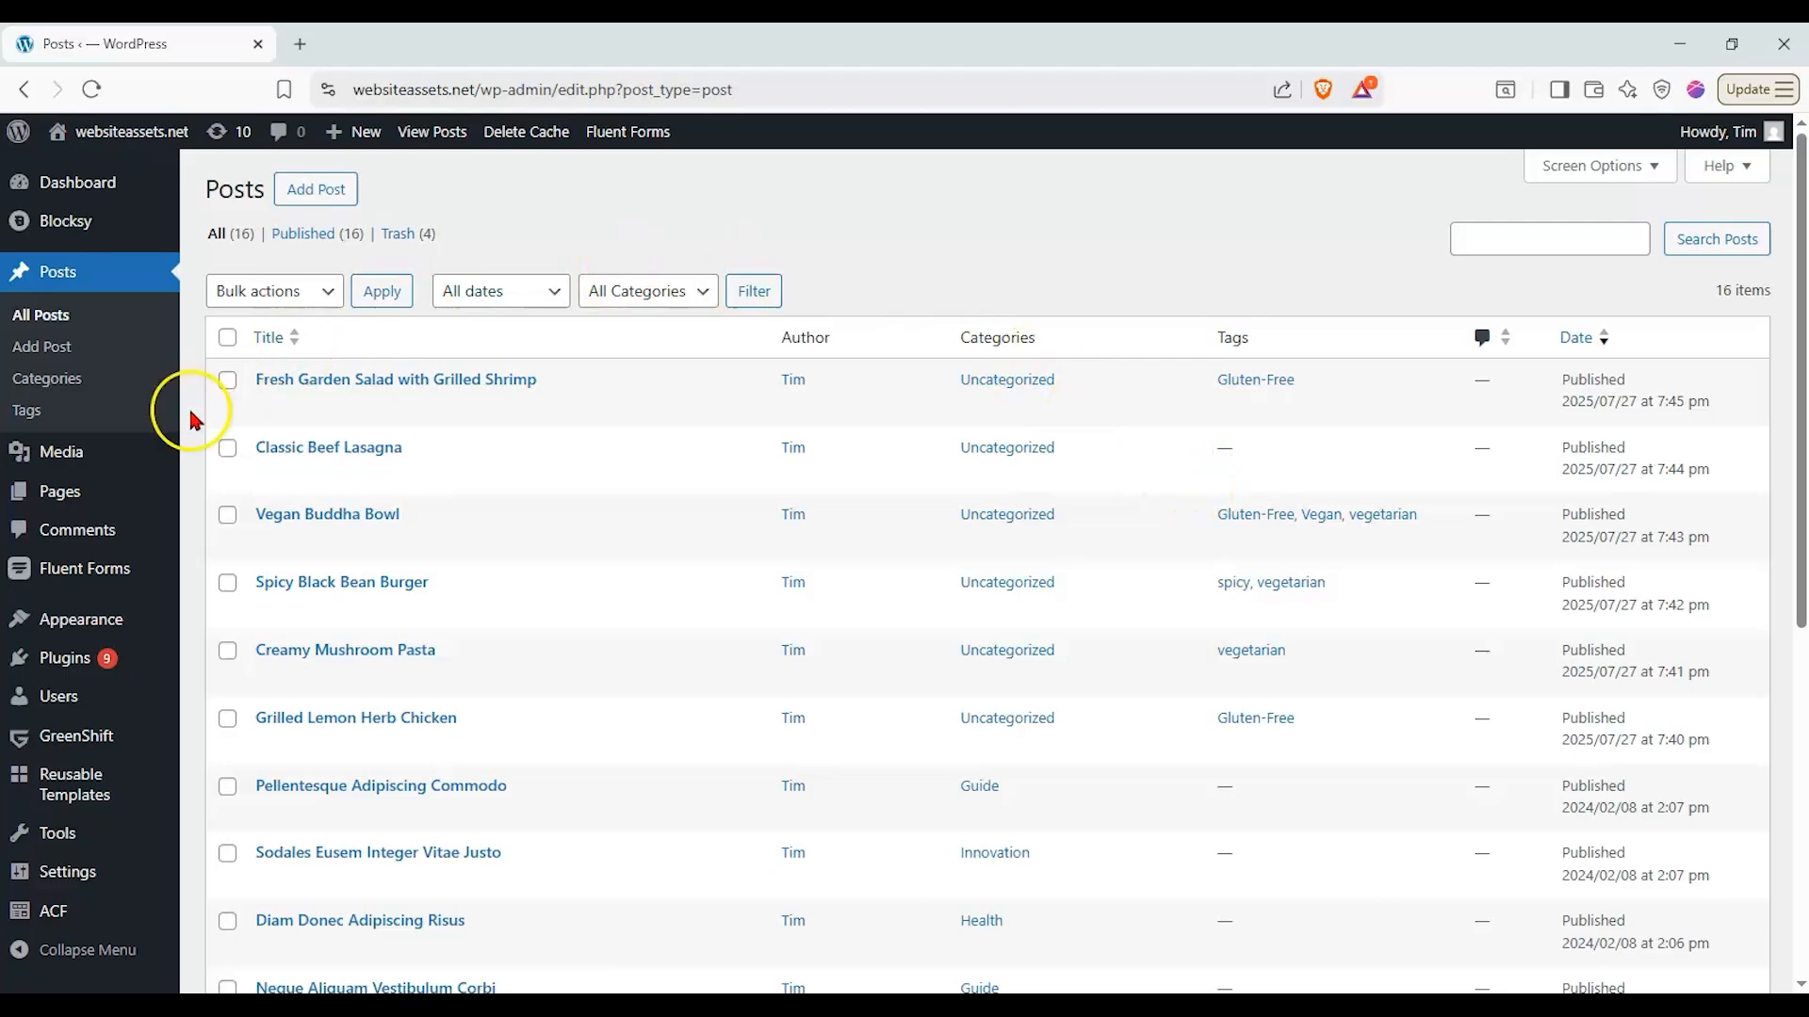
pyautogui.scroll(-2, 125, 556)
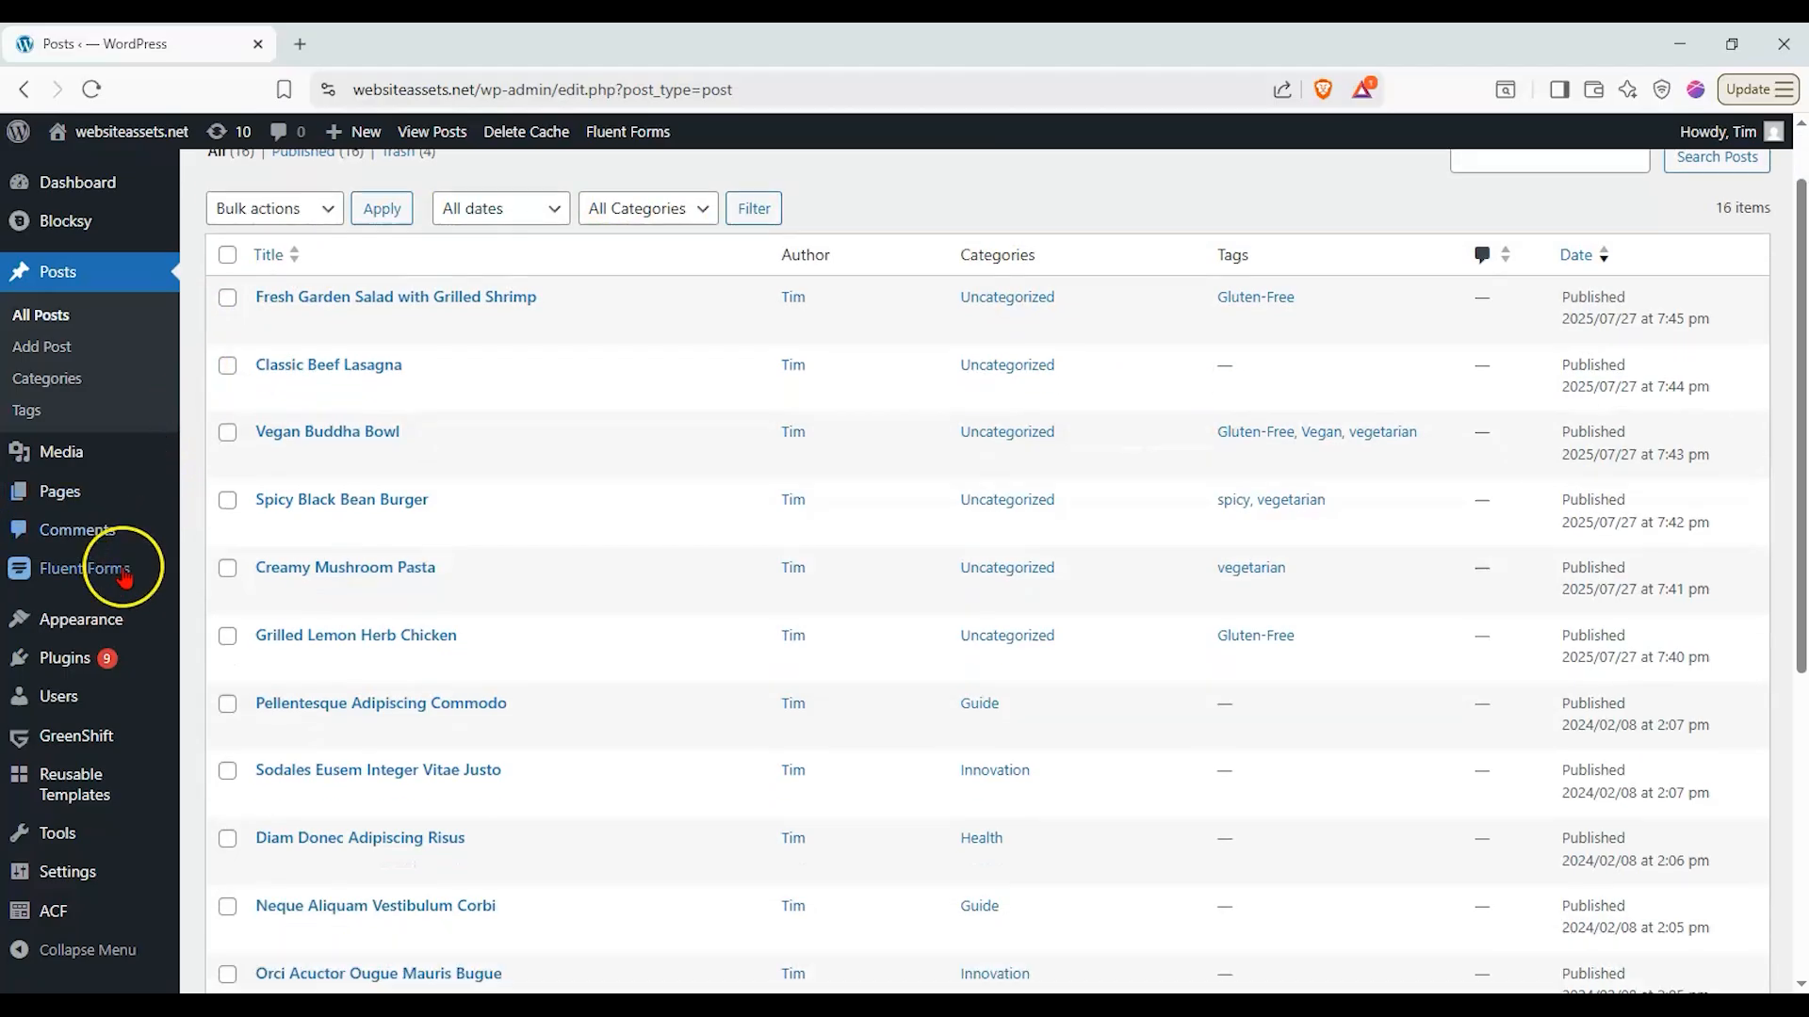
# - Create a new ACF field group titled "main group"
pyautogui.click(15, 916)
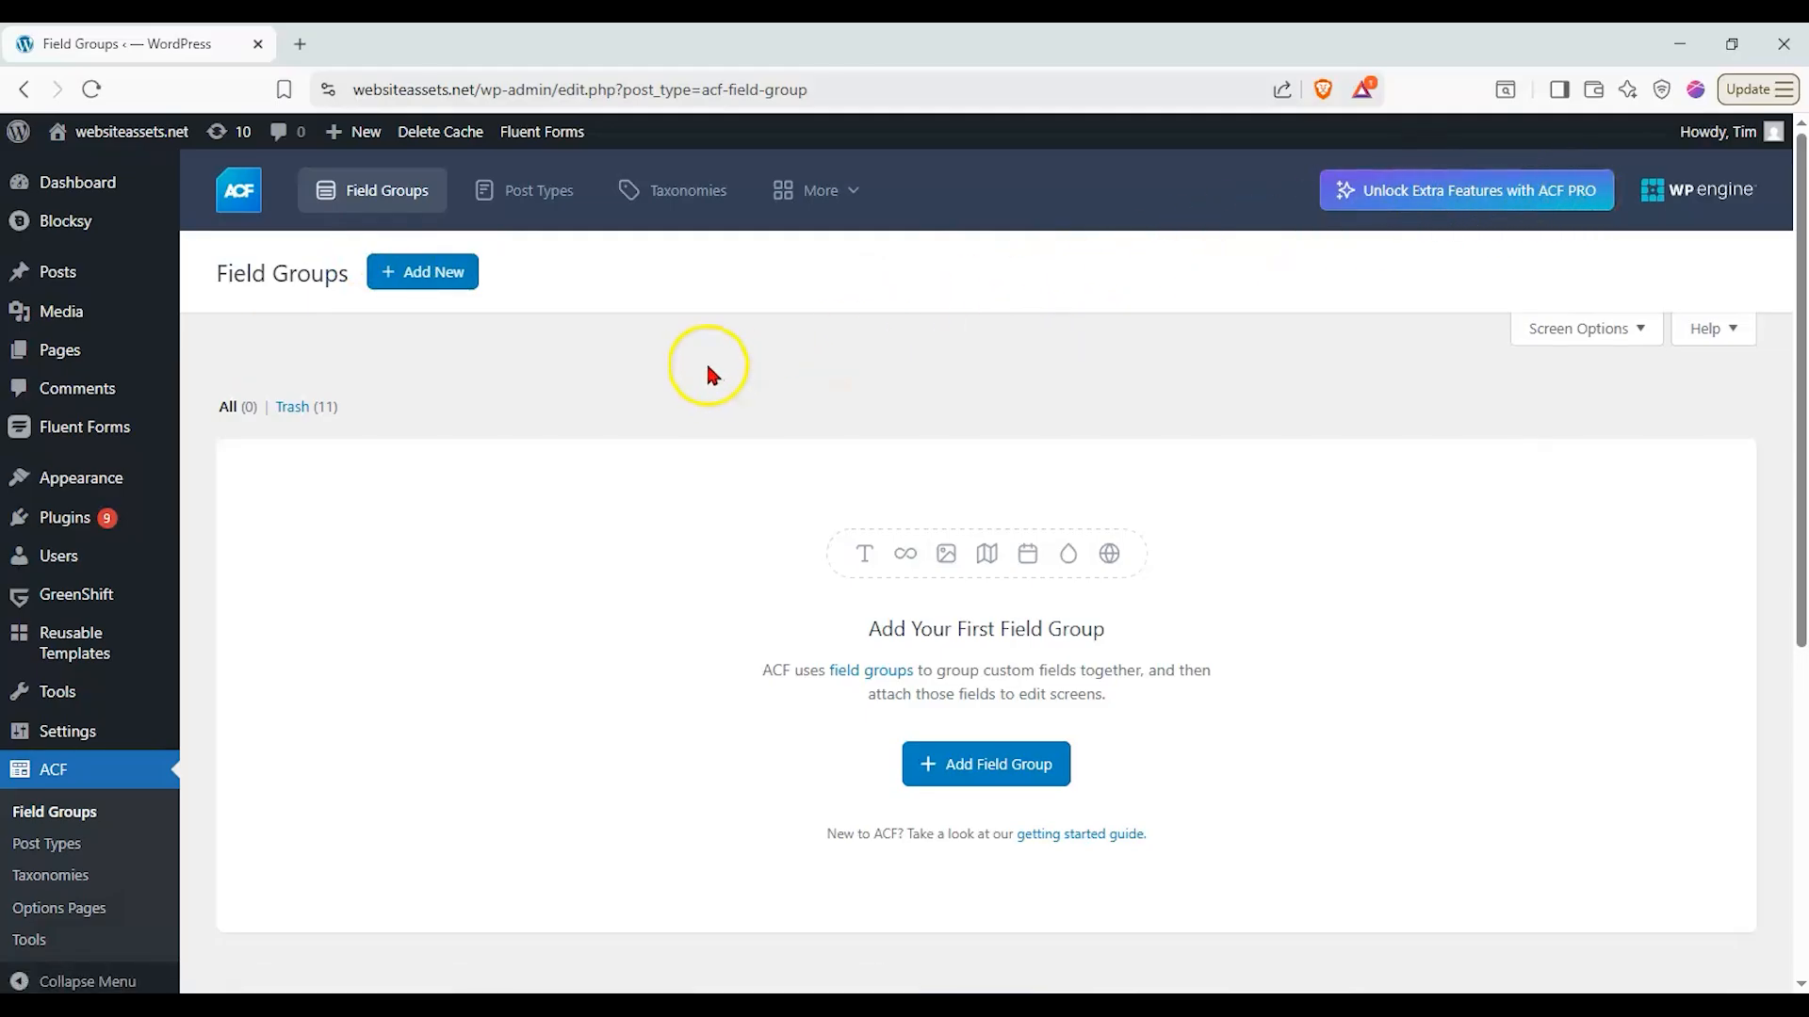
pyautogui.click(468, 283)
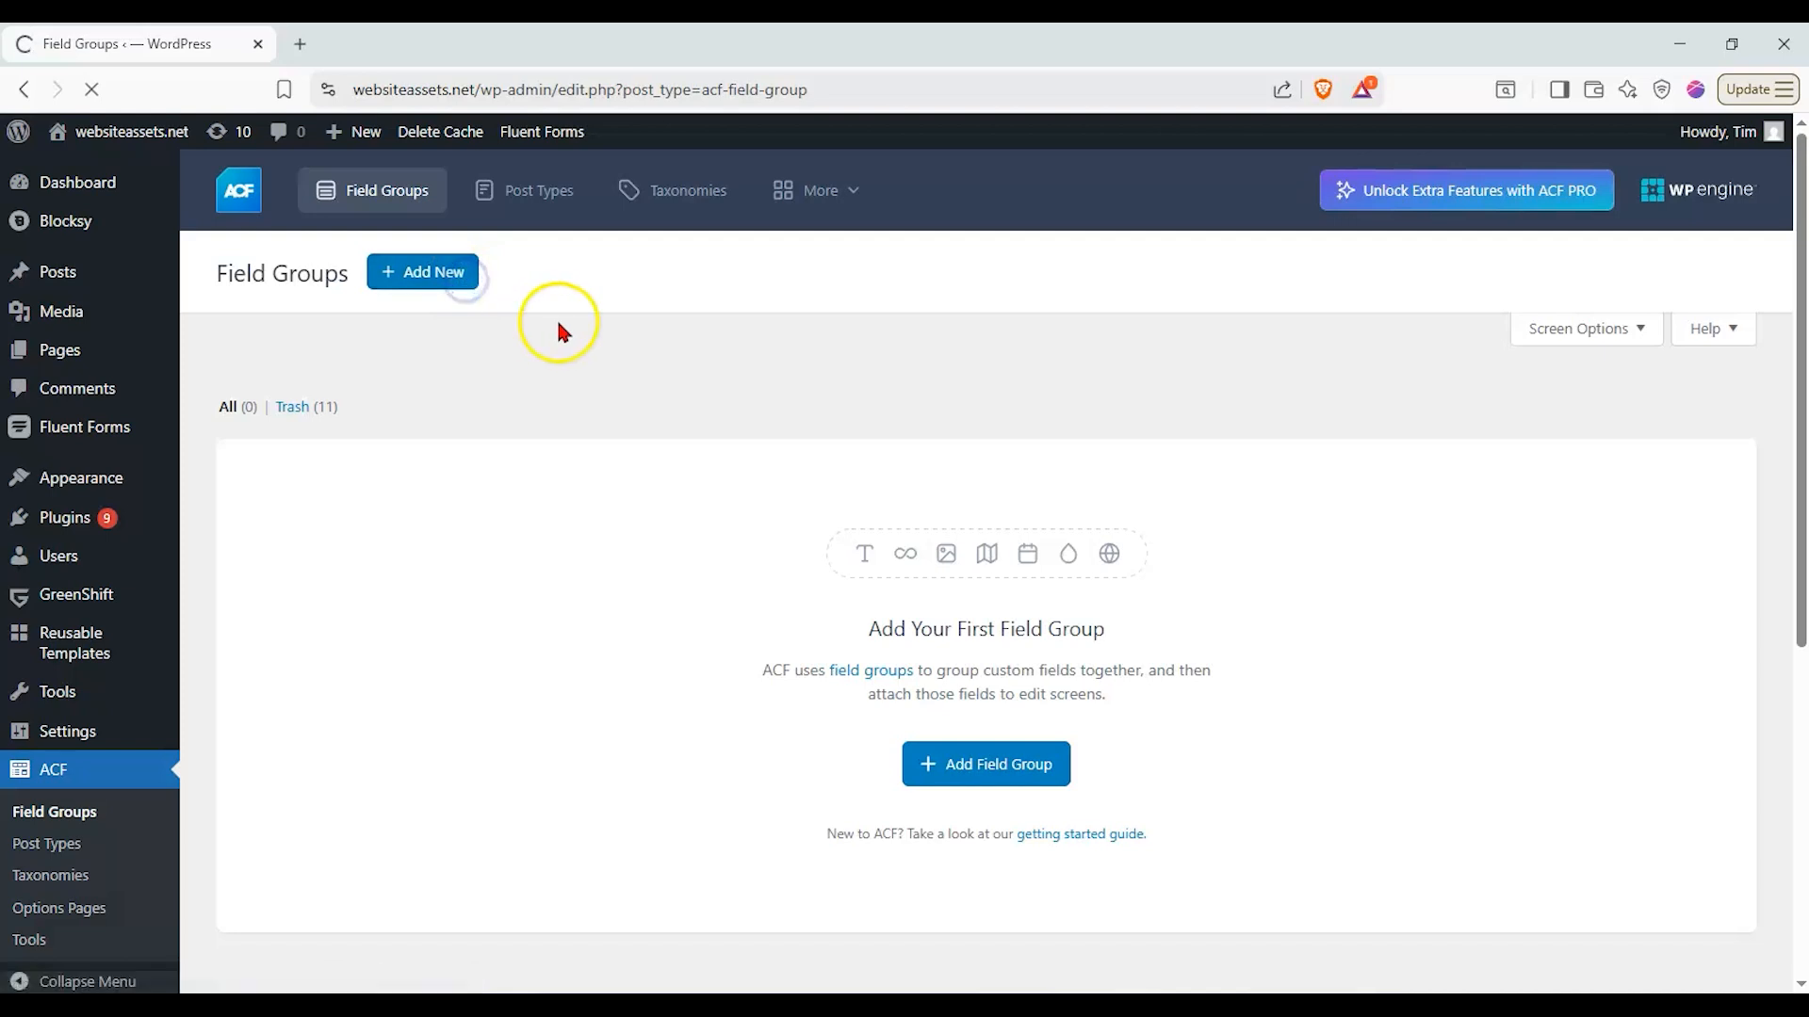
pyautogui.click(558, 270)
pyautogui.write('main group')
# - Set the first field's type to Number and its label to "Price", letting the field name fill in
pyautogui.scroll(-4, 450, 376)
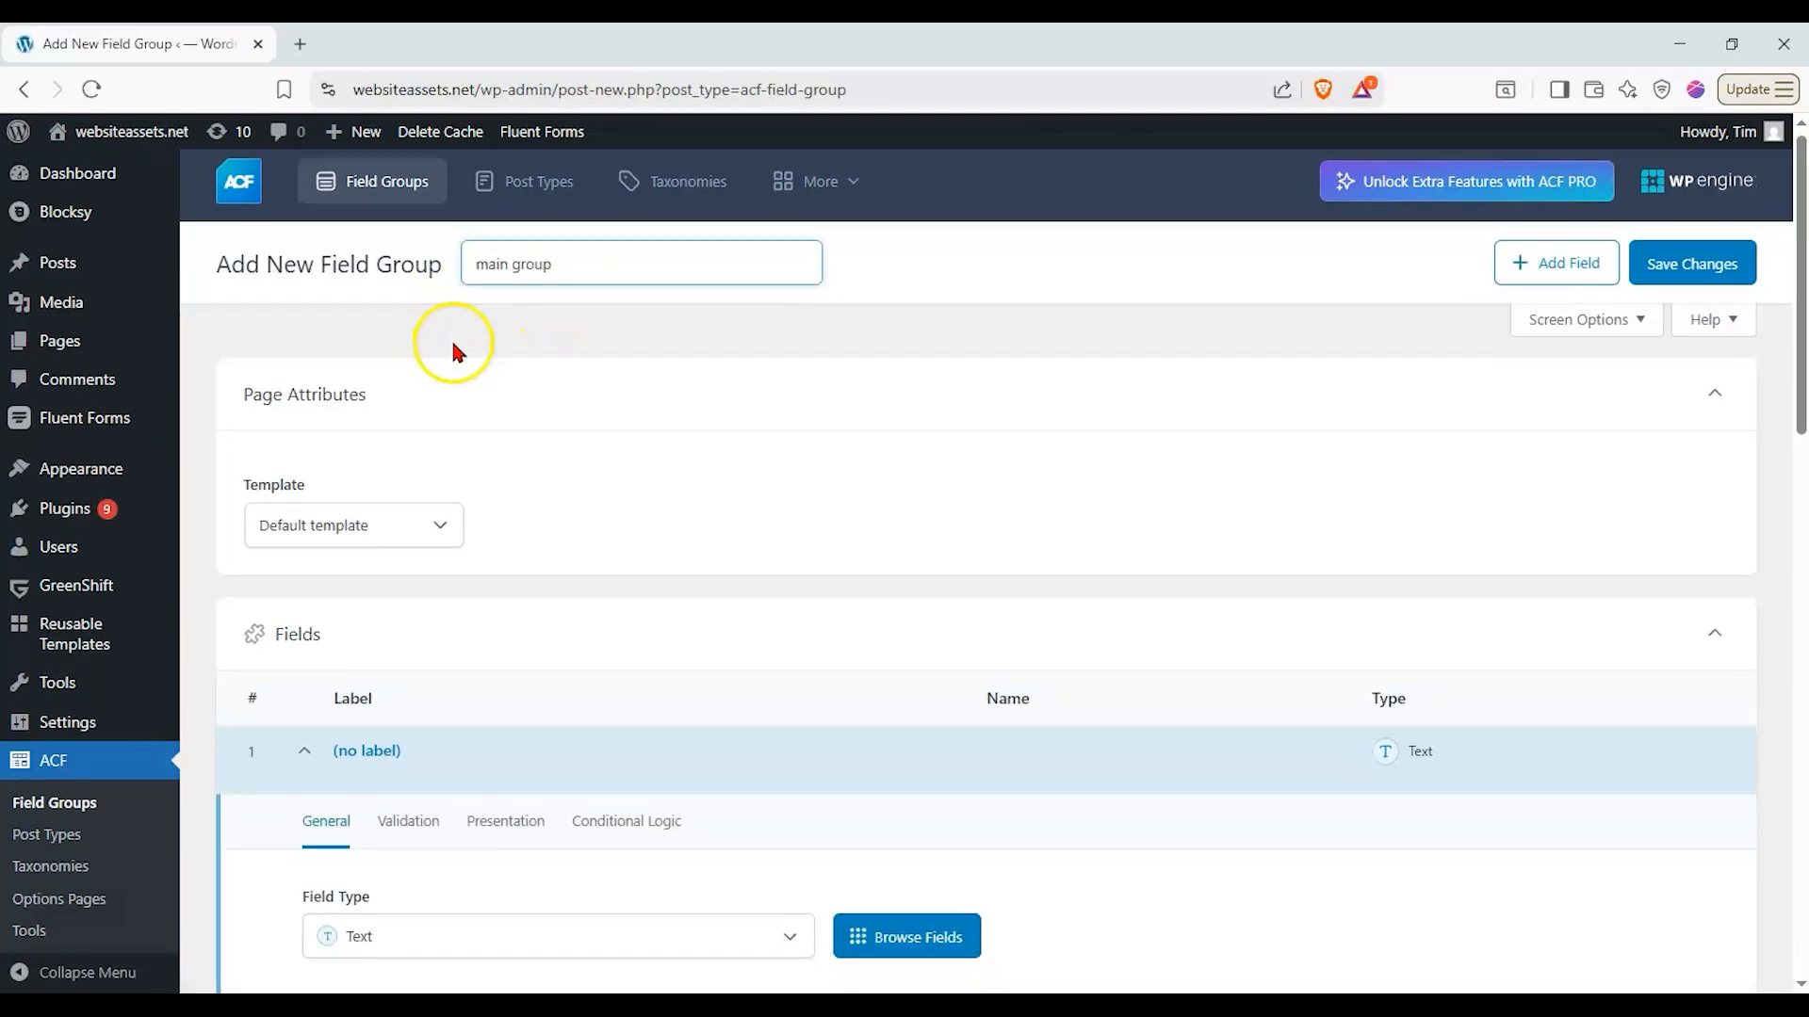
pyautogui.click(432, 625)
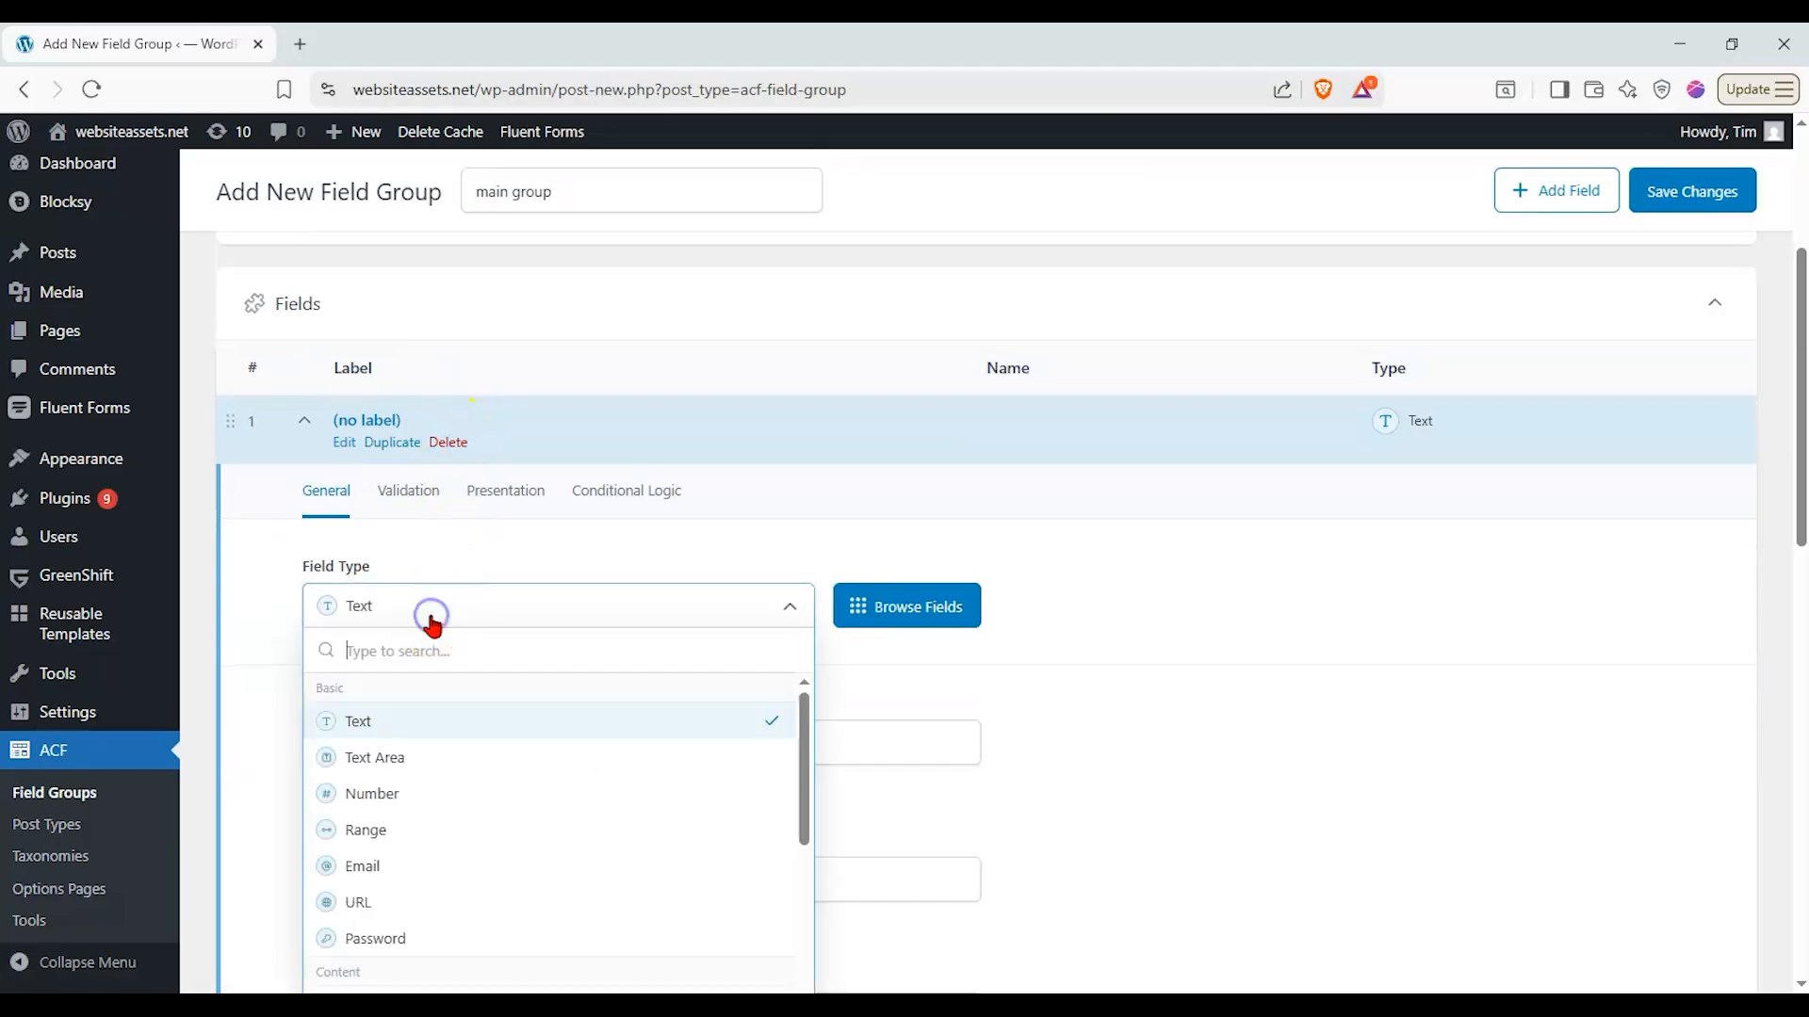
pyautogui.click(412, 798)
pyautogui.click(430, 726)
pyautogui.write('Price')
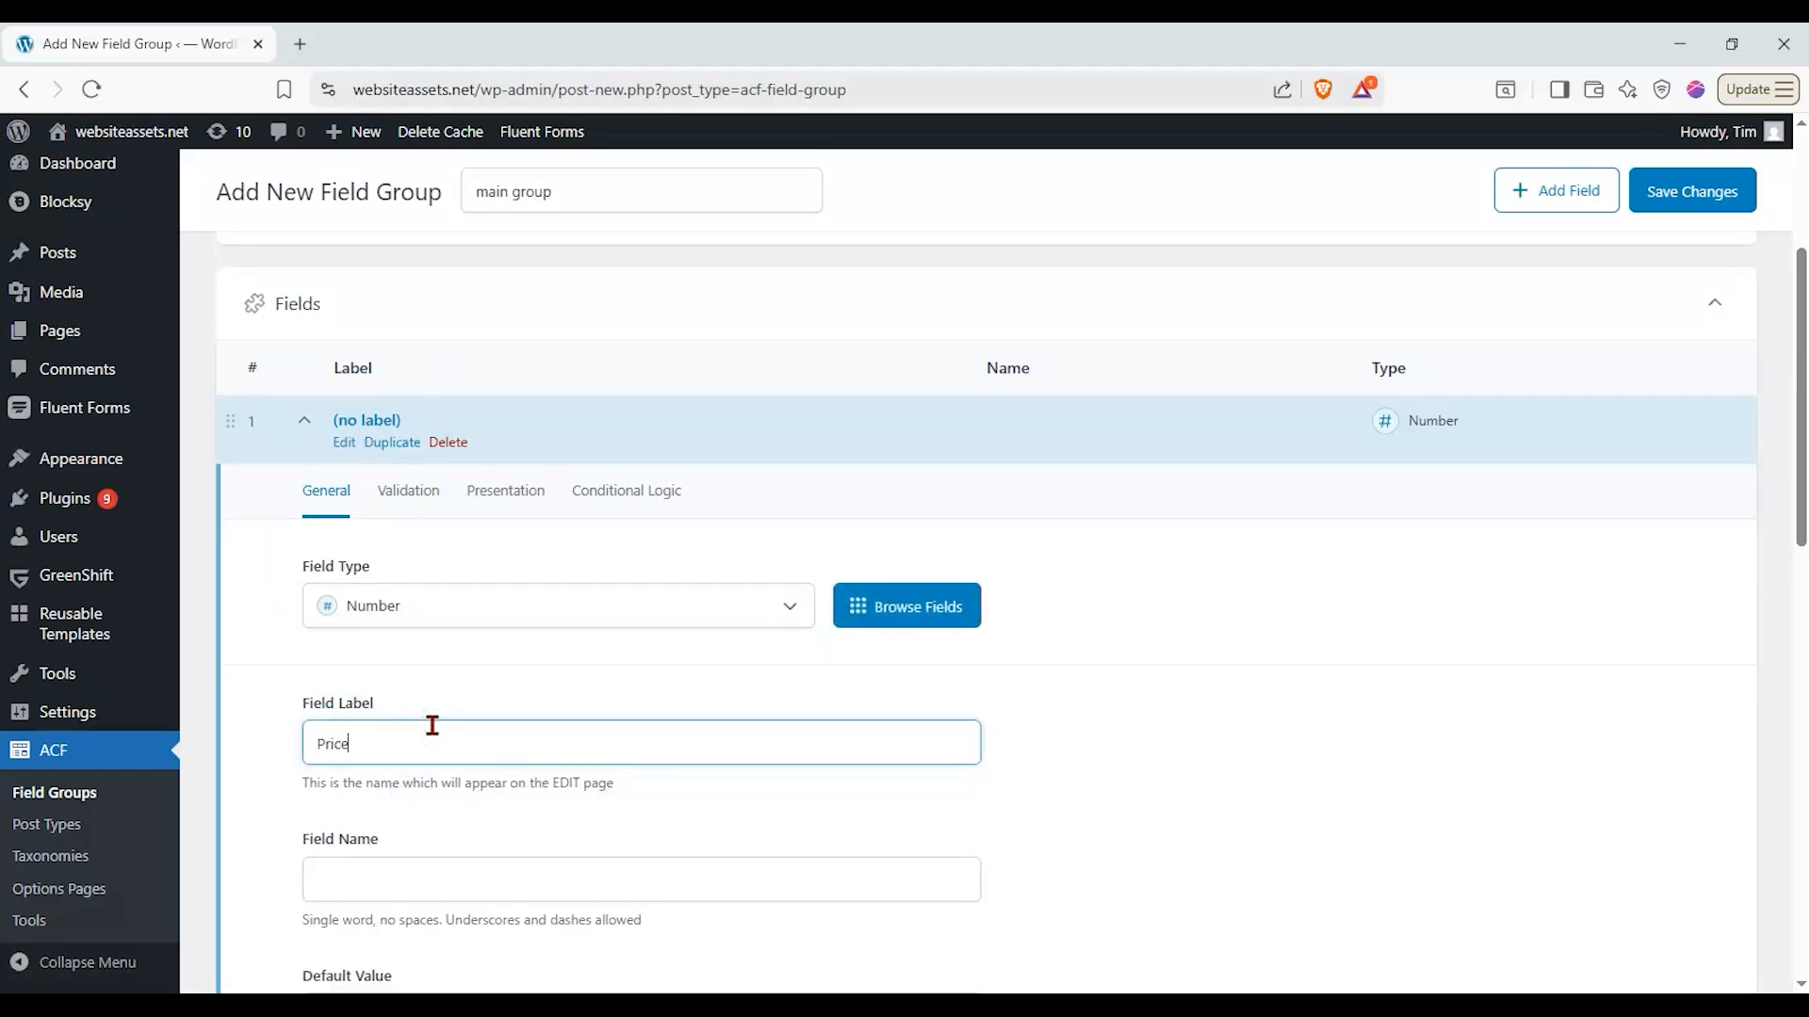
pyautogui.moveTo(323, 750); pyautogui.dragTo(275, 748)
pyautogui.click(1155, 760)
pyautogui.scroll(-1, 1164, 744)
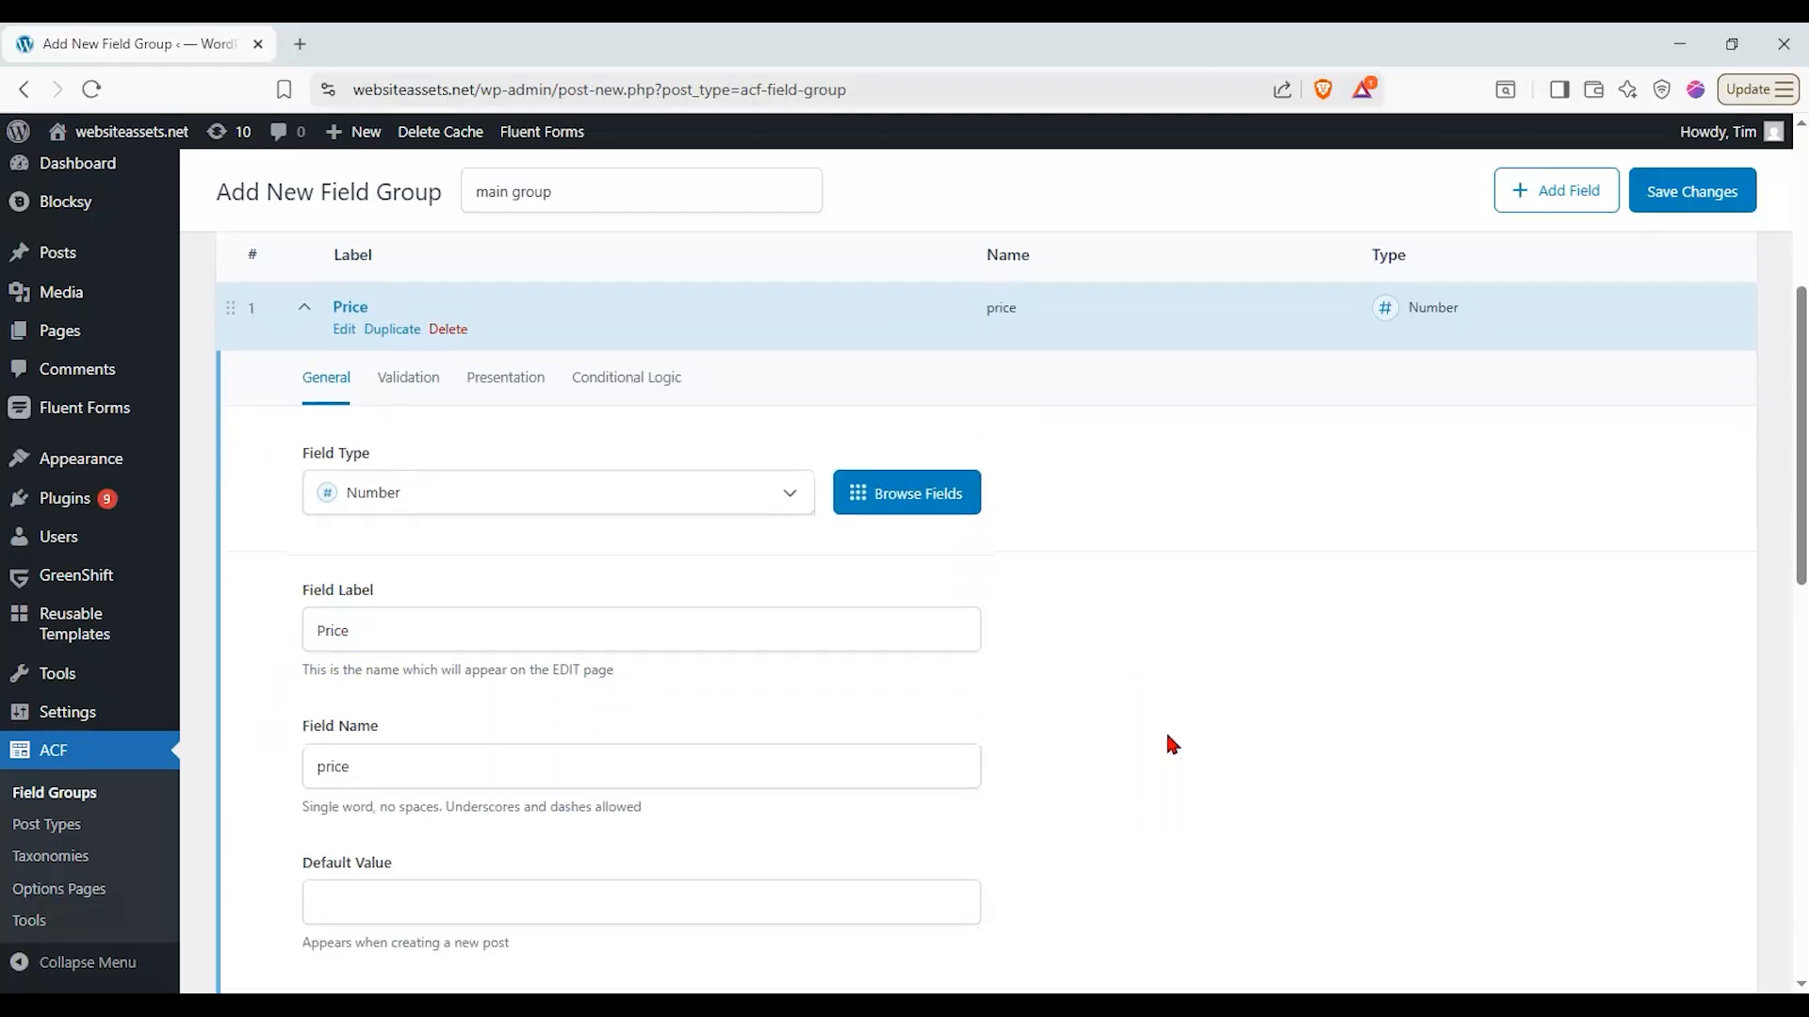
# - Change the number field's label to lowercase "price"
pyautogui.click(329, 631)
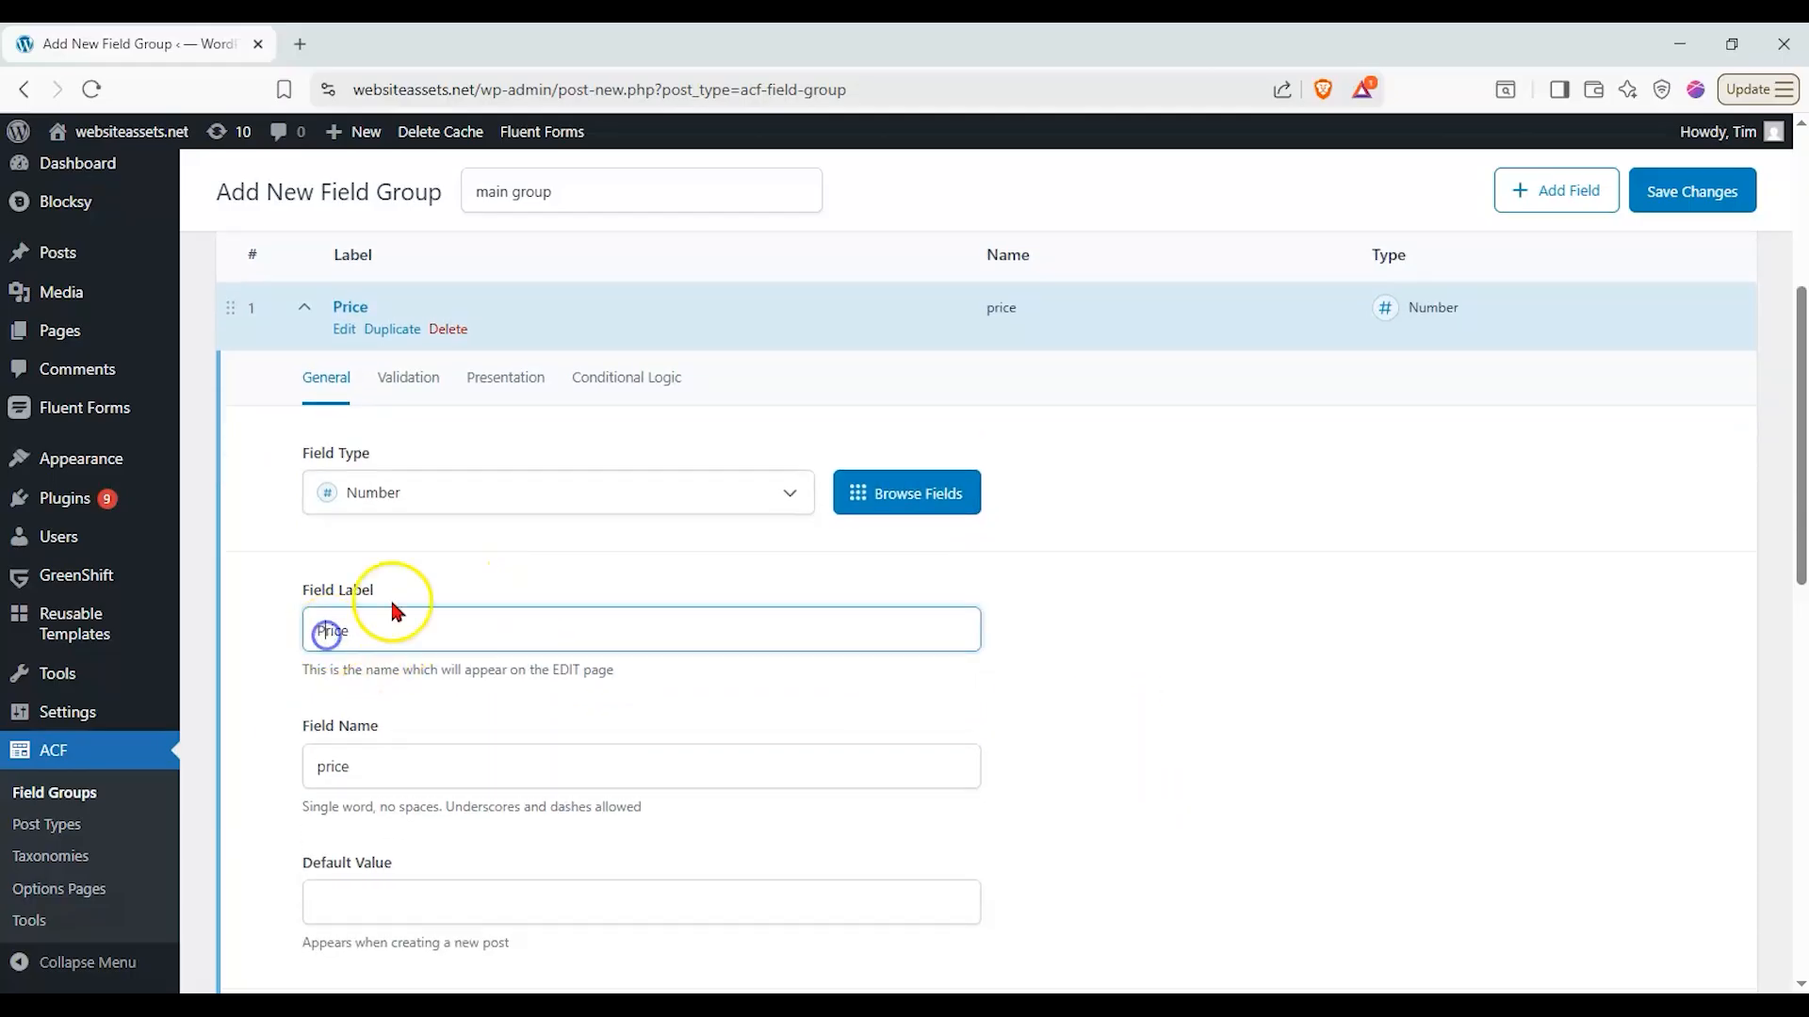
pyautogui.press('BackSpace')
pyautogui.write('p')
pyautogui.click(1234, 661)
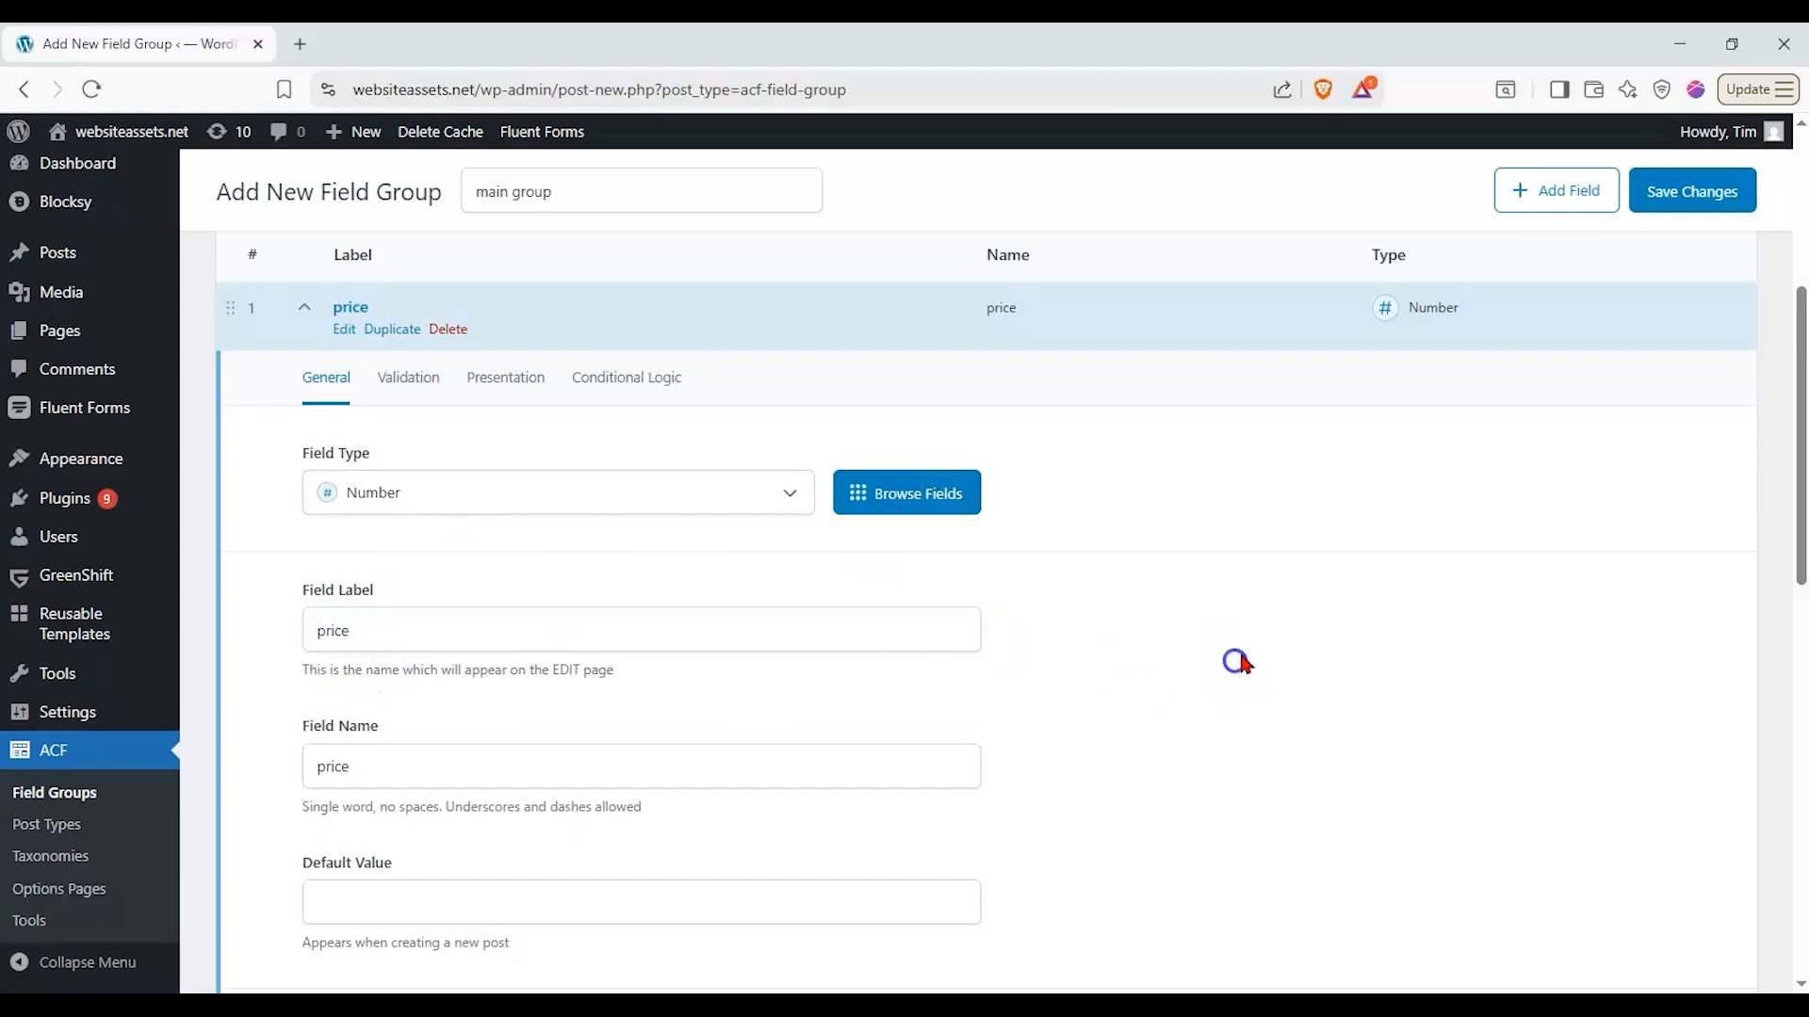
# - Close the price field and add a second field of type Text Area labelled "short description"
pyautogui.scroll(-2, 1240, 603)
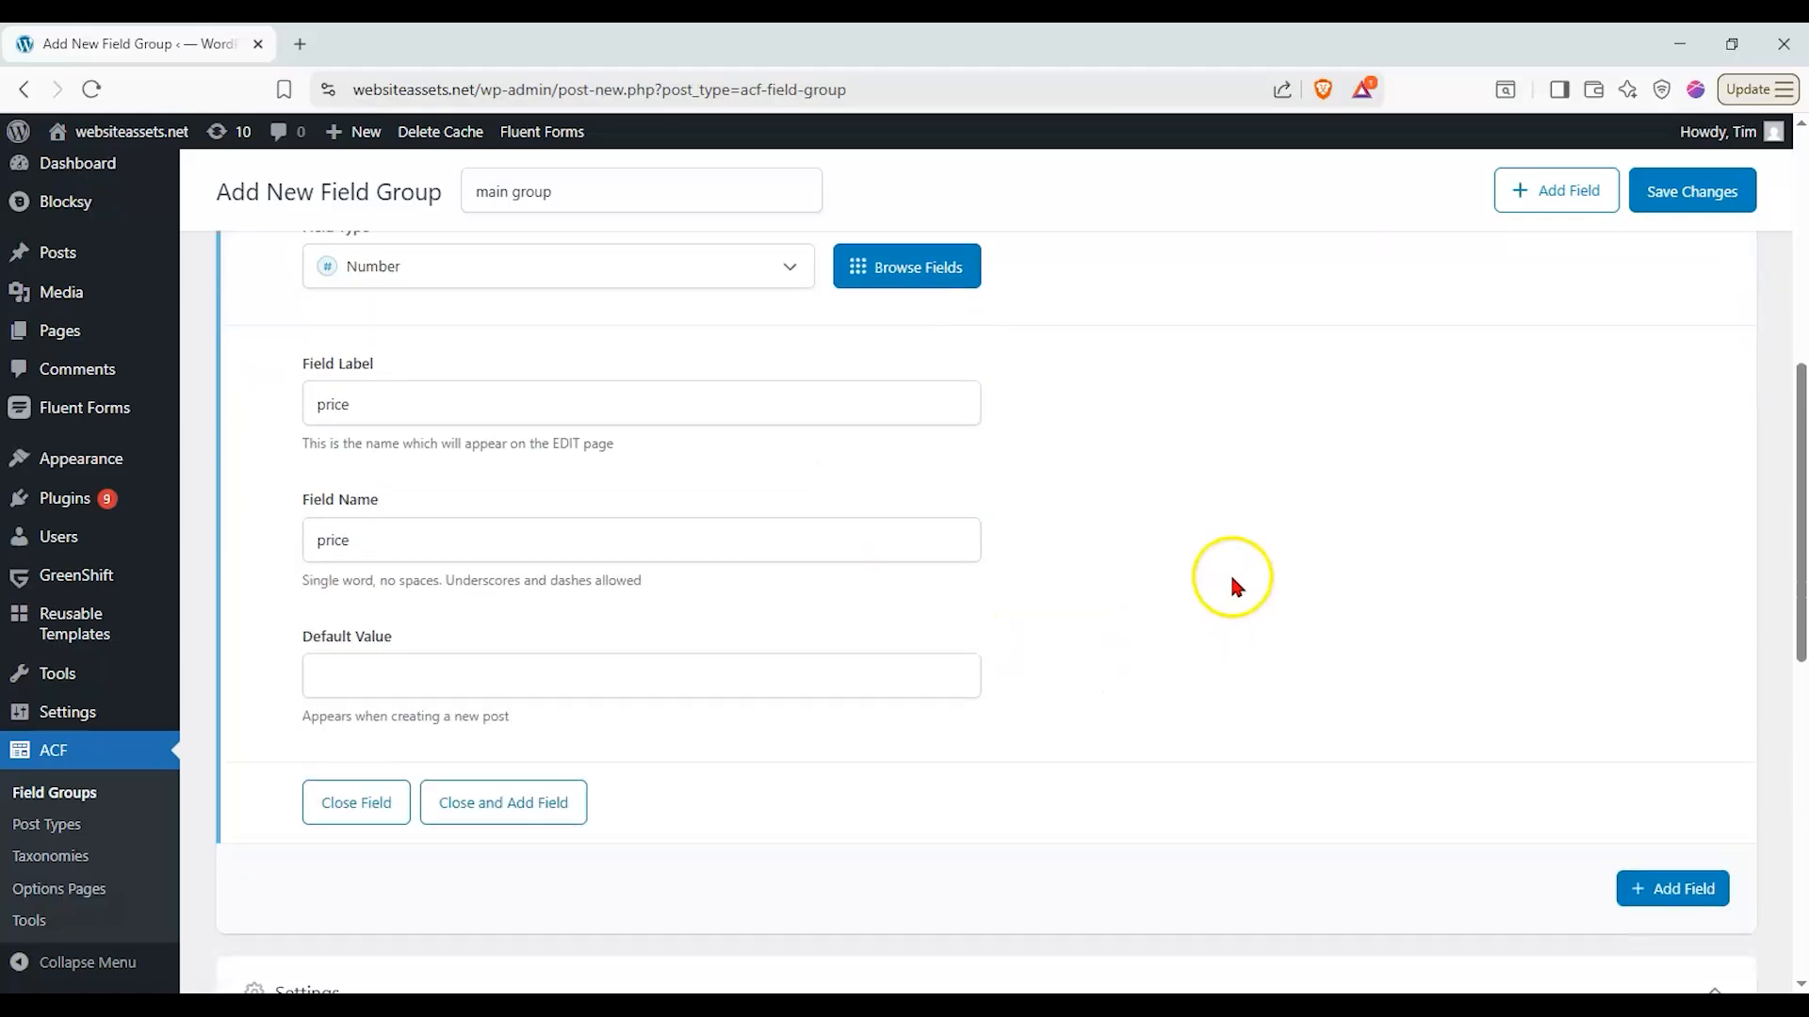
pyautogui.click(542, 812)
pyautogui.scroll(-1, 605, 660)
pyautogui.click(622, 335)
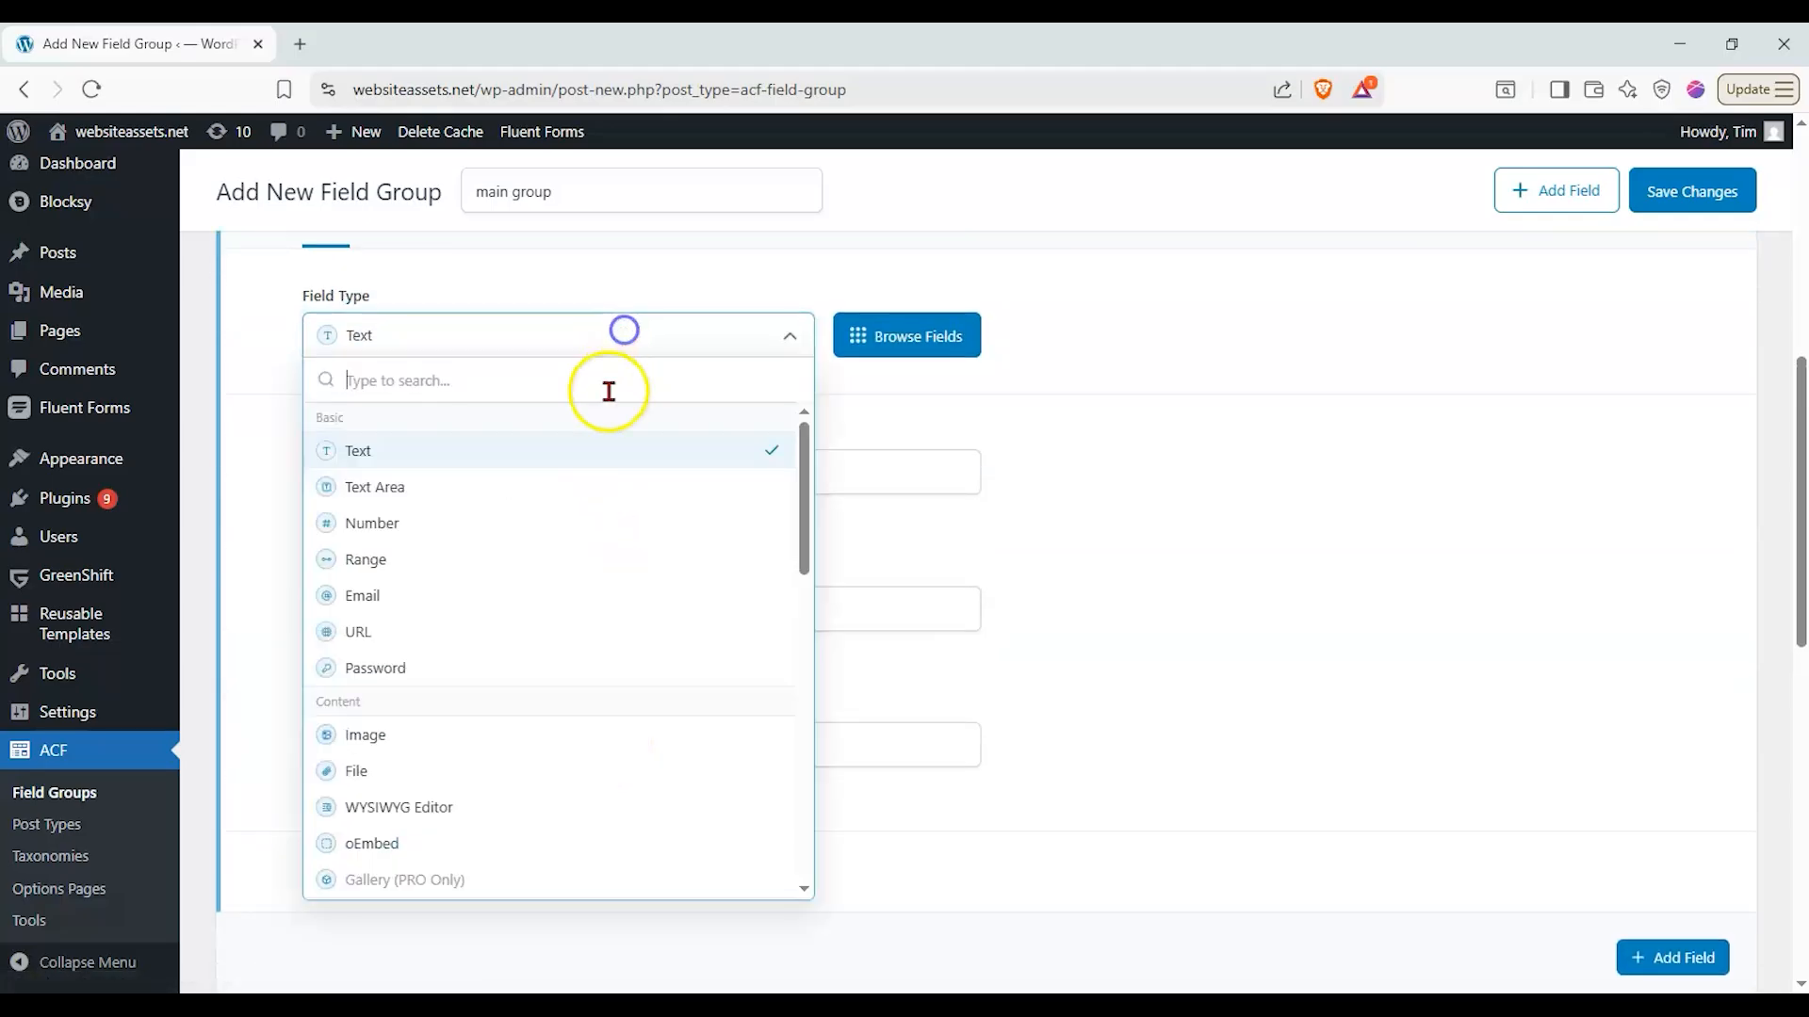
pyautogui.click(604, 485)
pyautogui.click(604, 474)
pyautogui.write('short descriptio')
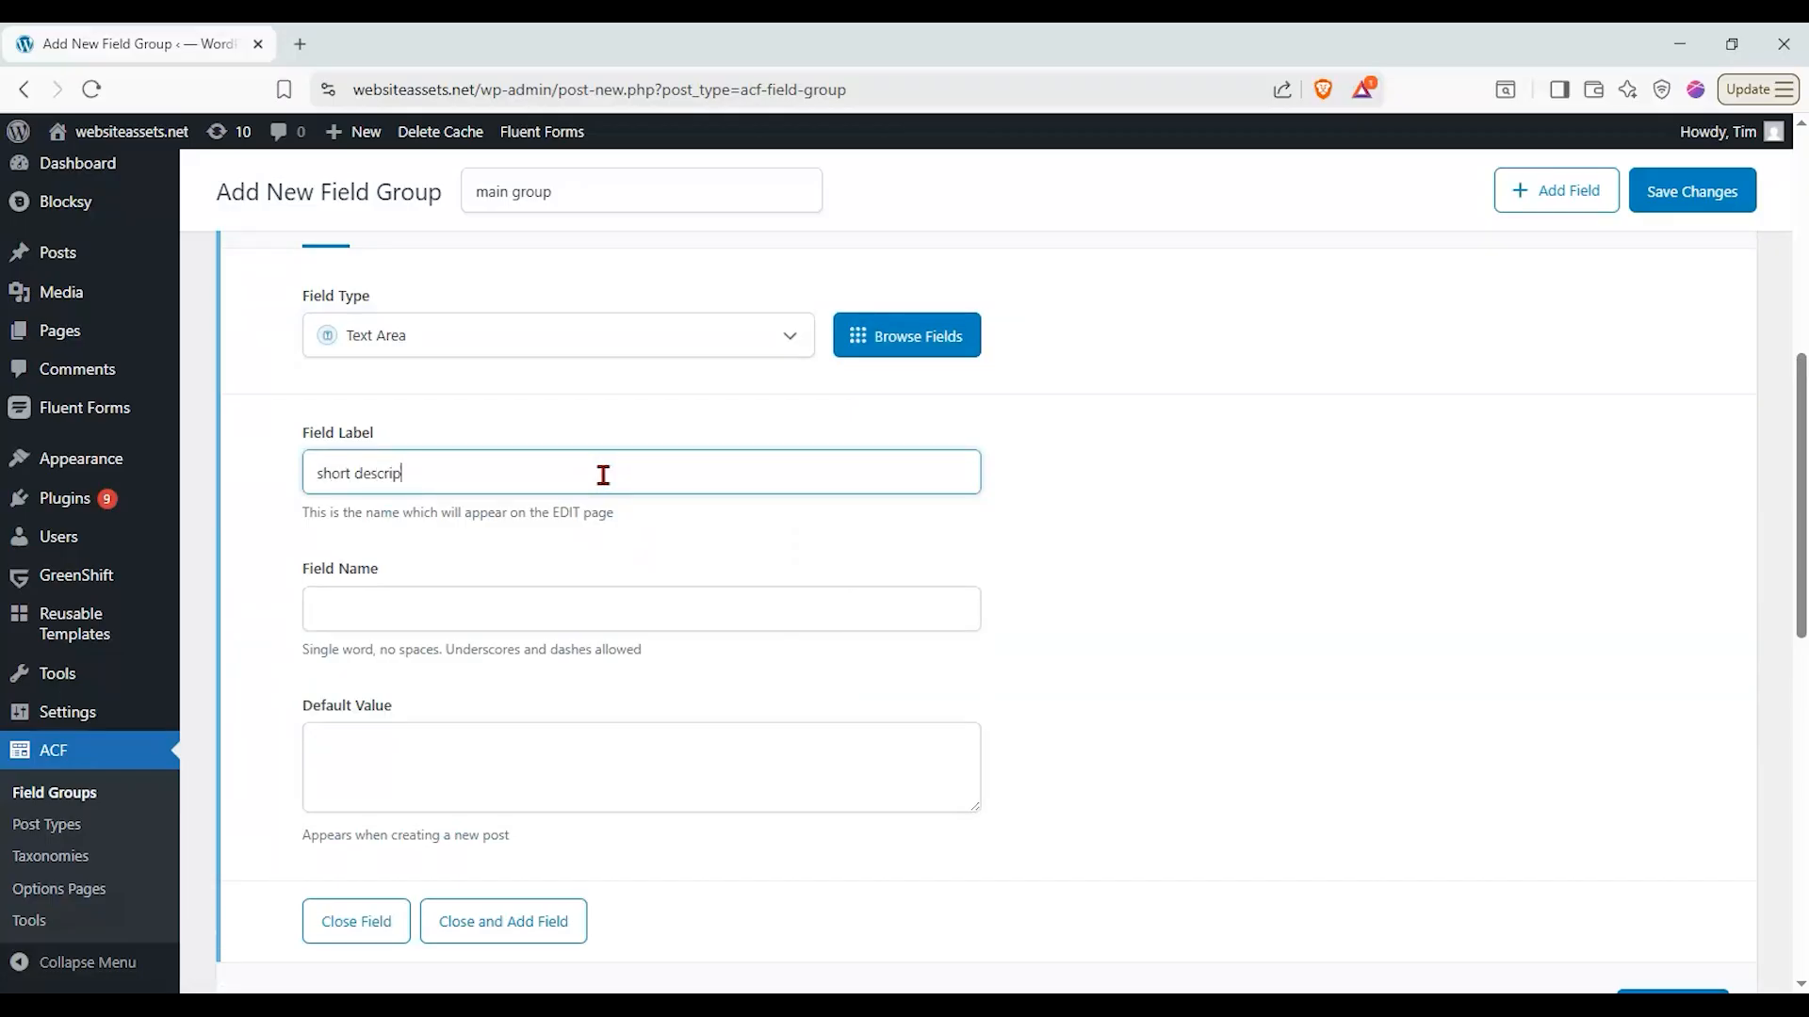
pyautogui.click(1031, 535)
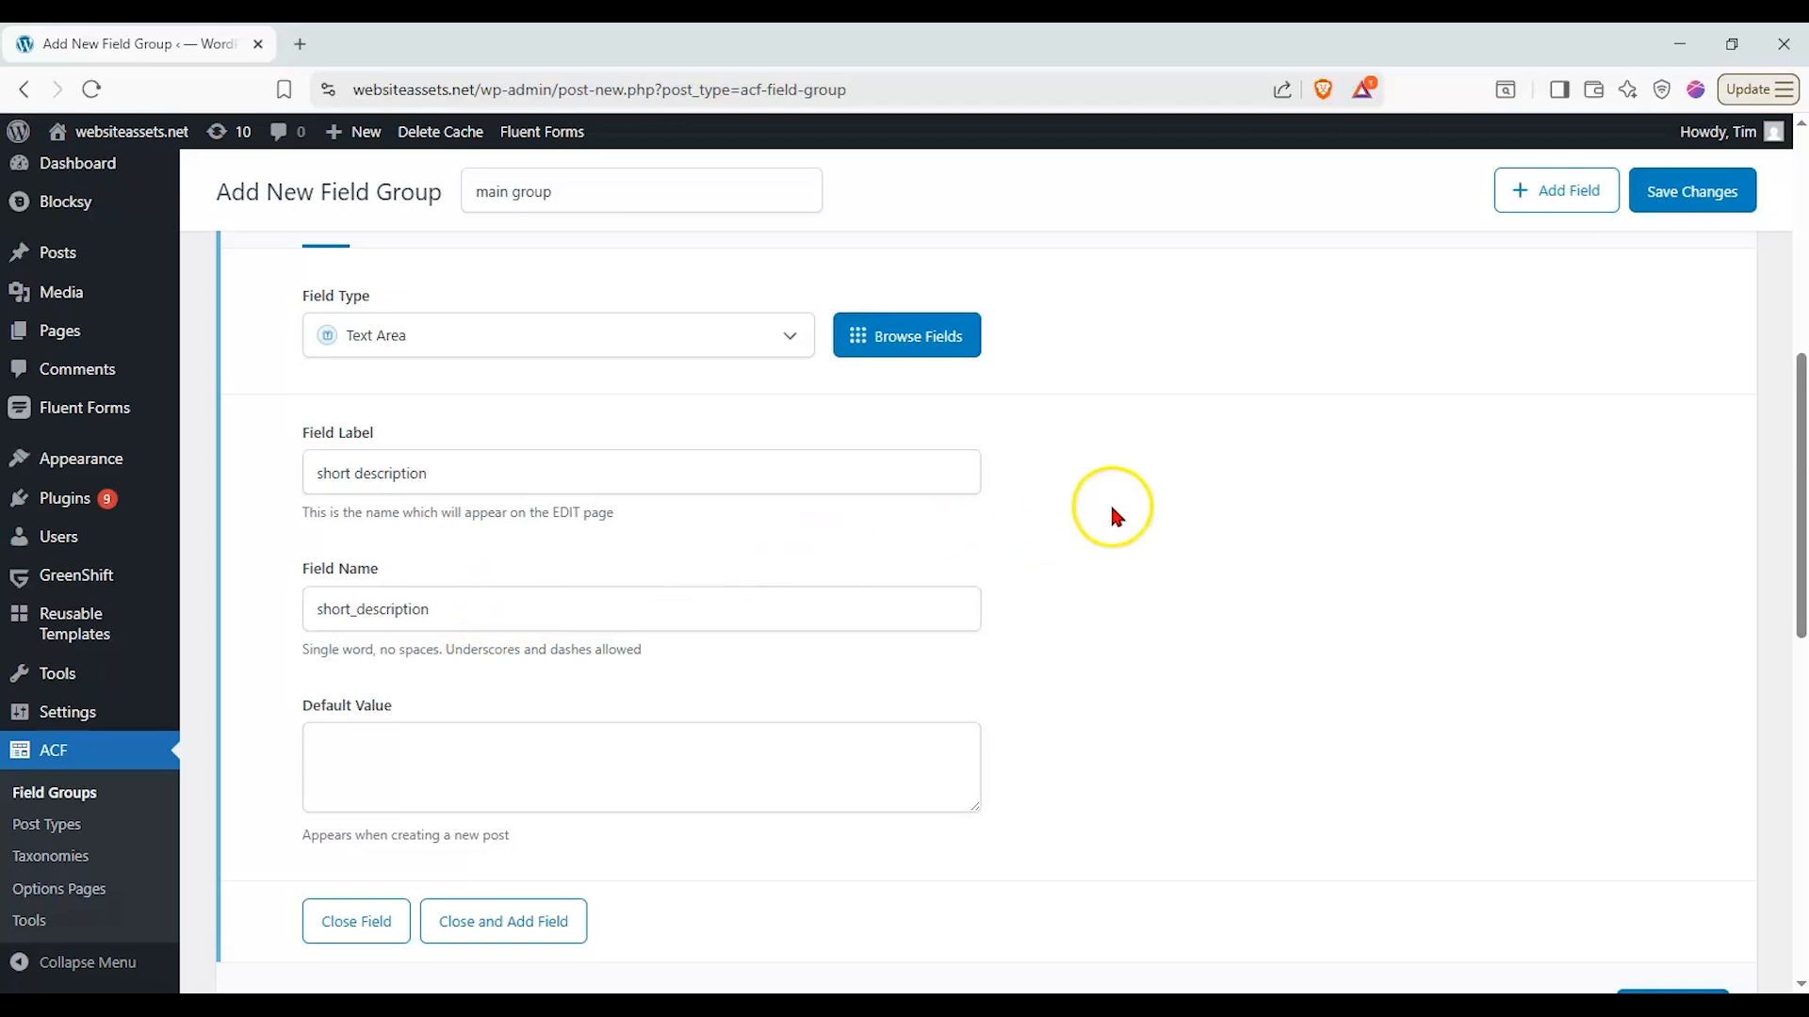
# - Close the short description field, save the "main group" field group and review its field list
pyautogui.scroll(-5, 1102, 489)
pyautogui.click(391, 476)
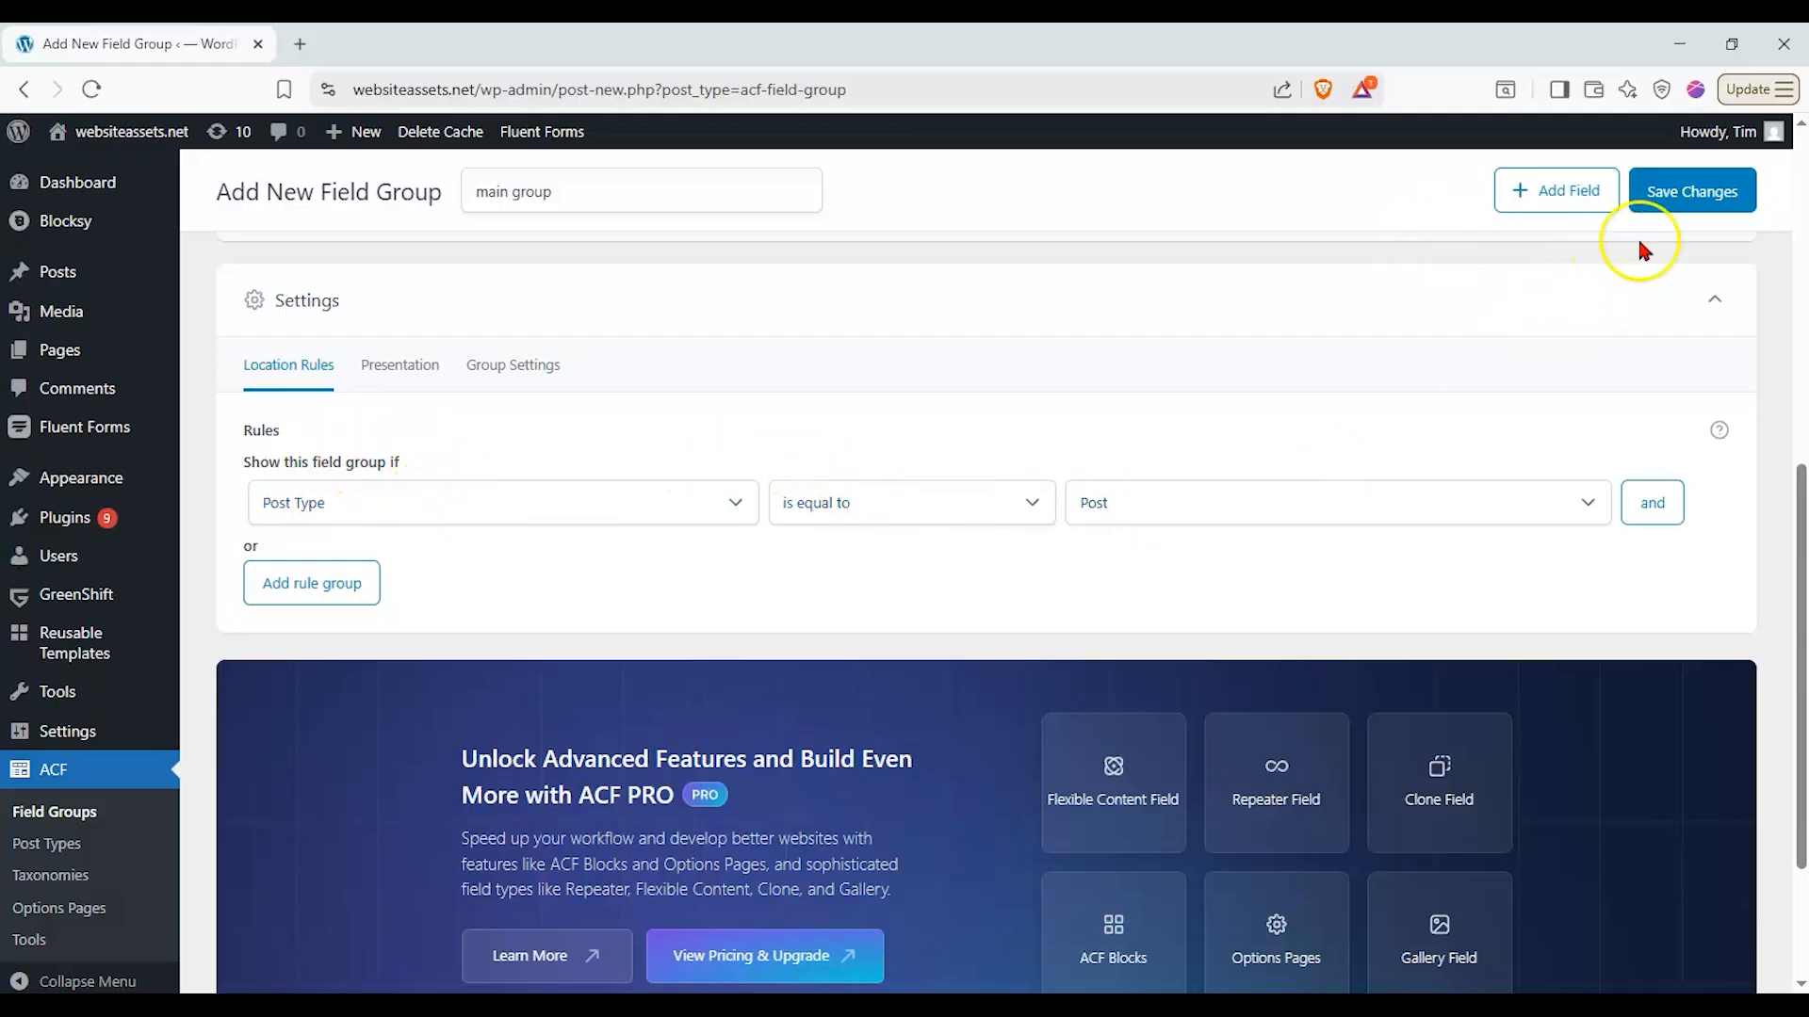
pyautogui.click(1736, 191)
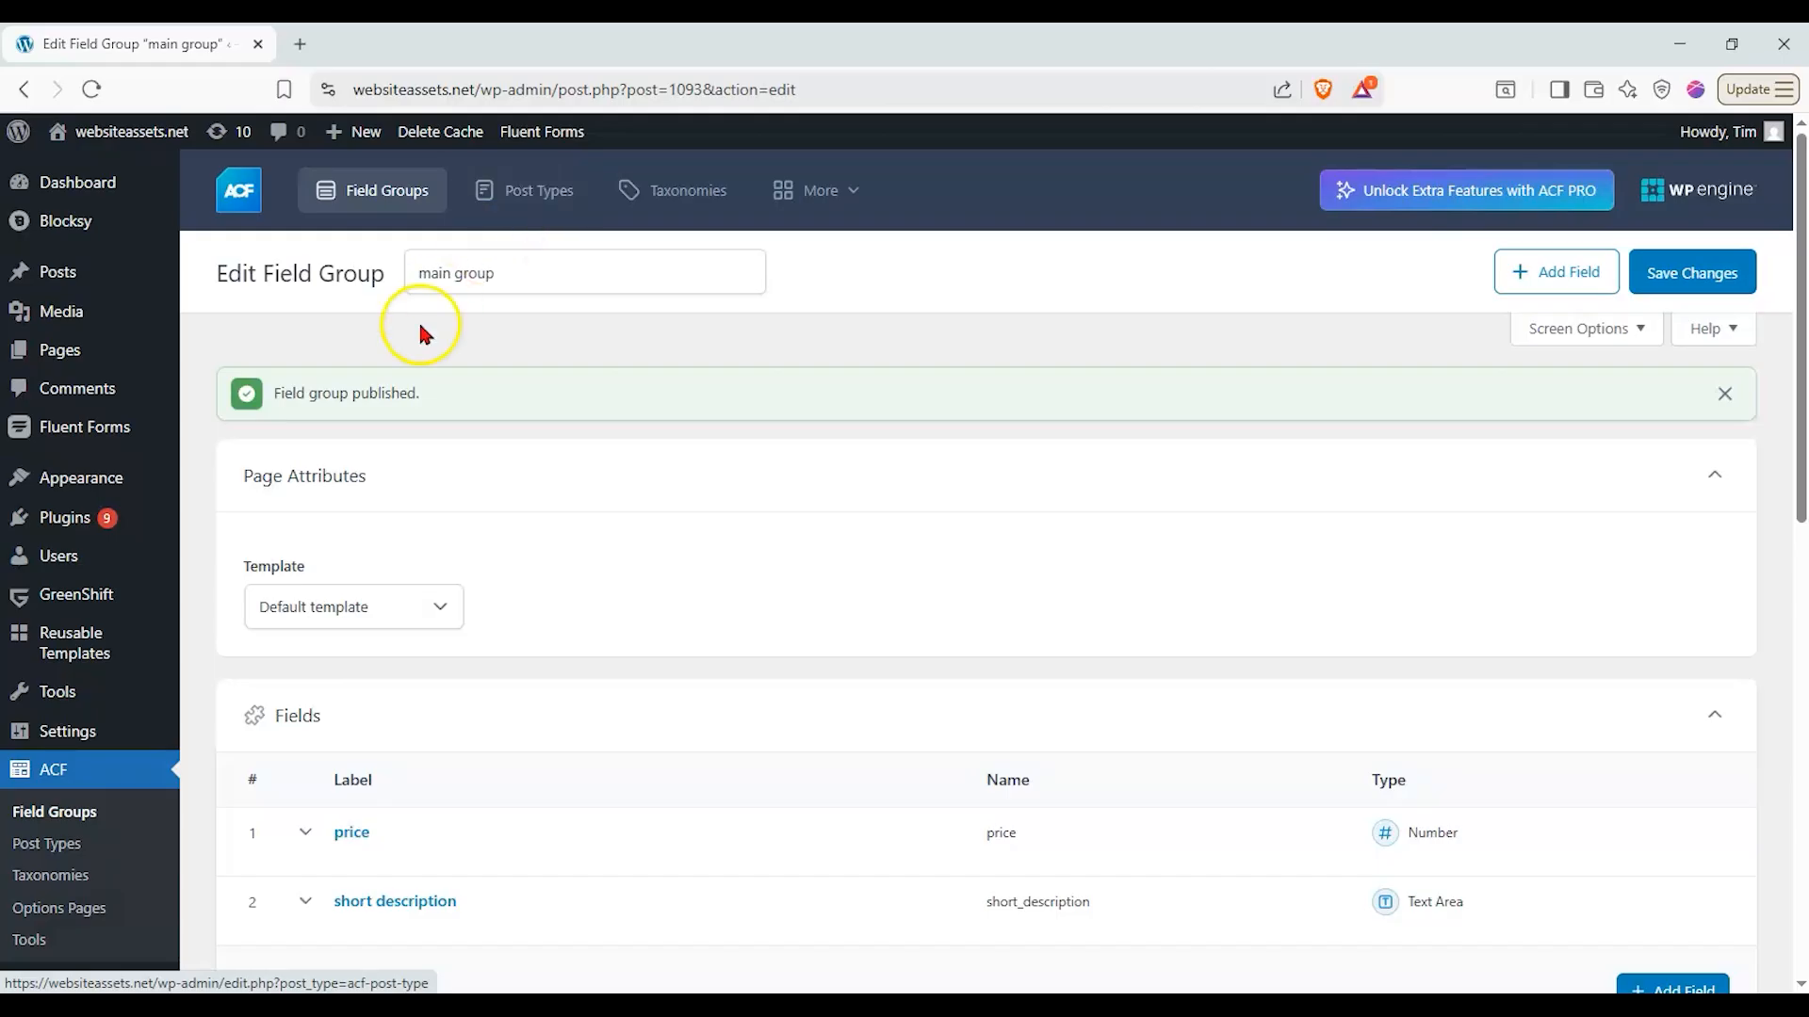
pyautogui.moveTo(66, 279)
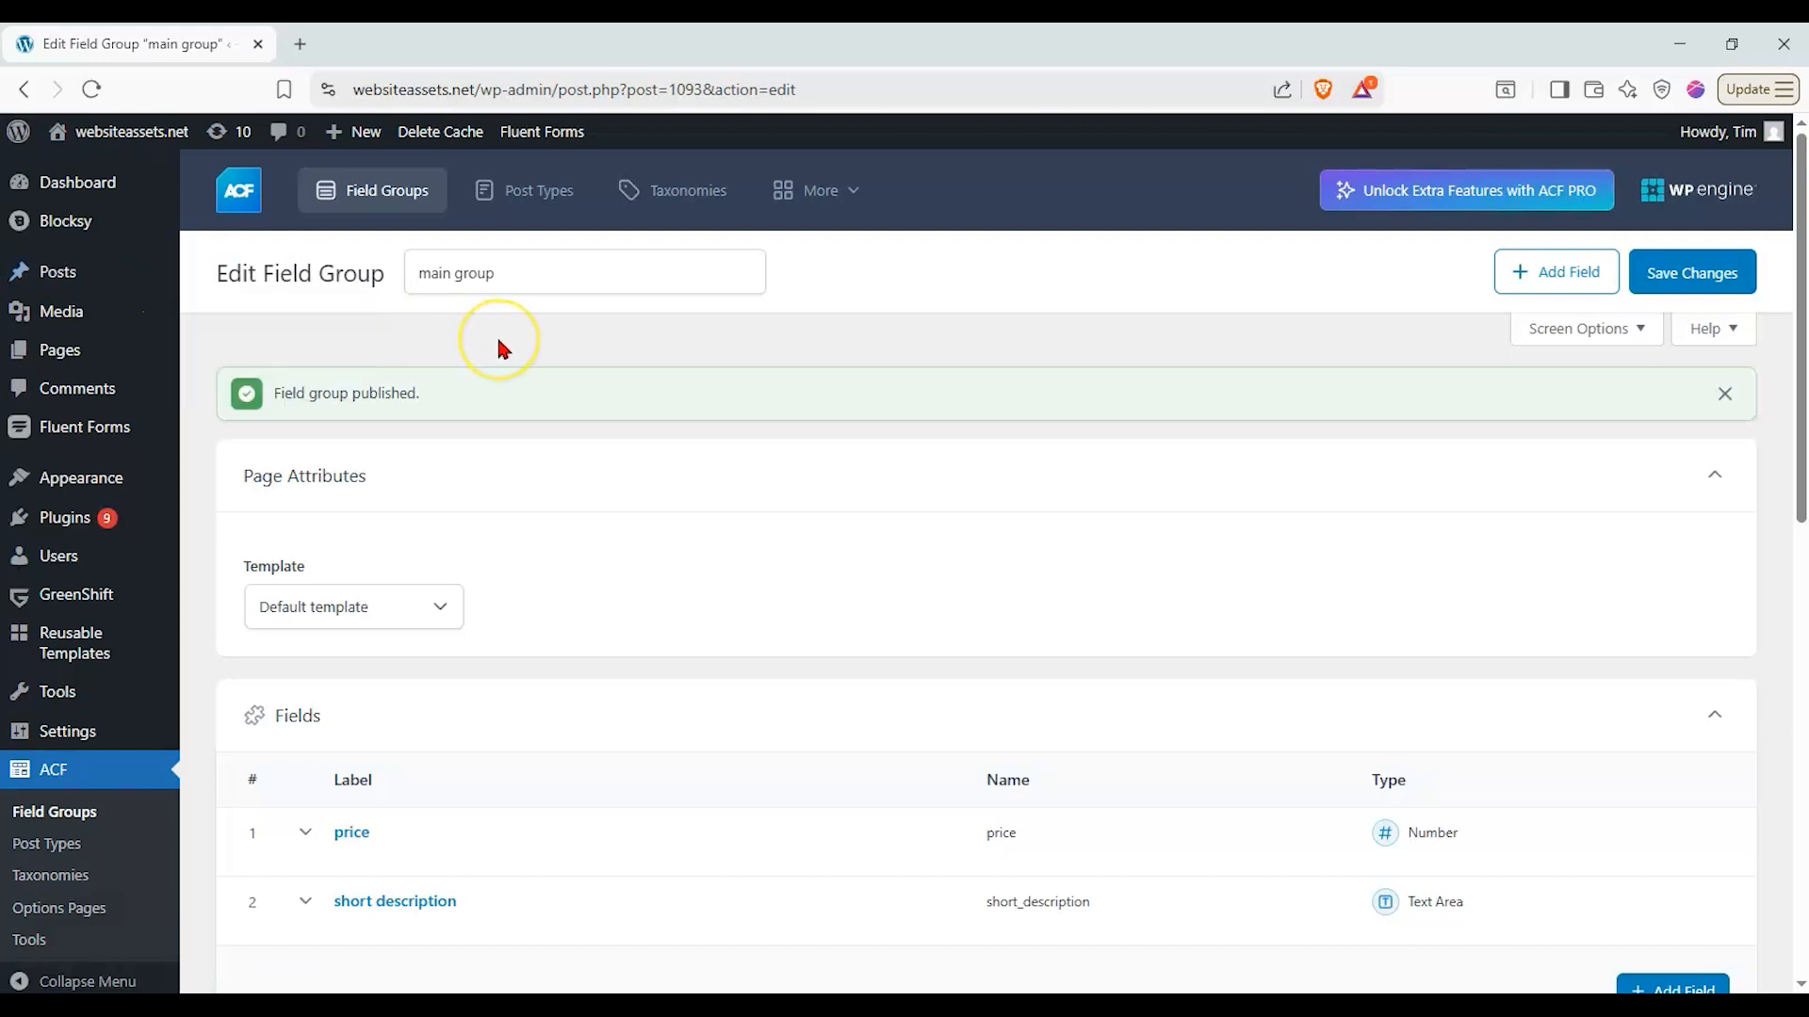
pyautogui.scroll(-3, 501, 350)
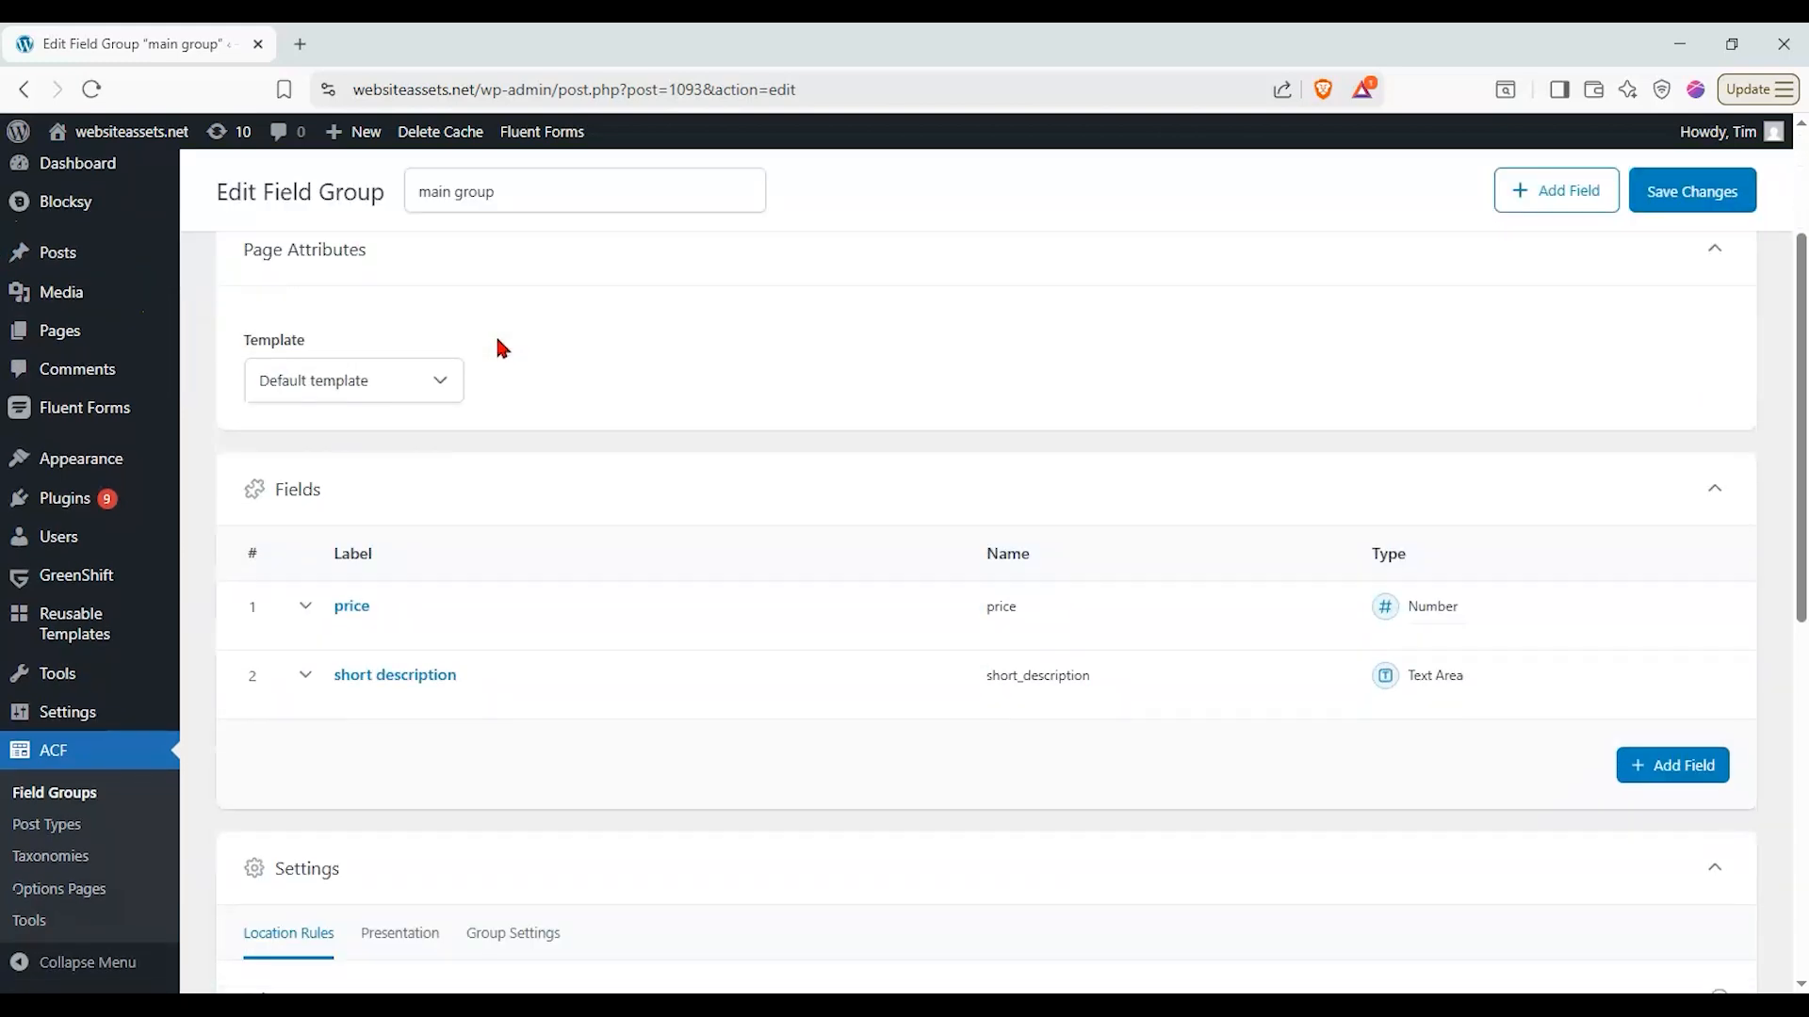
# - Return to the field groups list and start a new field group named "relationships"
pyautogui.scroll(-4, 501, 349)
pyautogui.scroll(5, 501, 349)
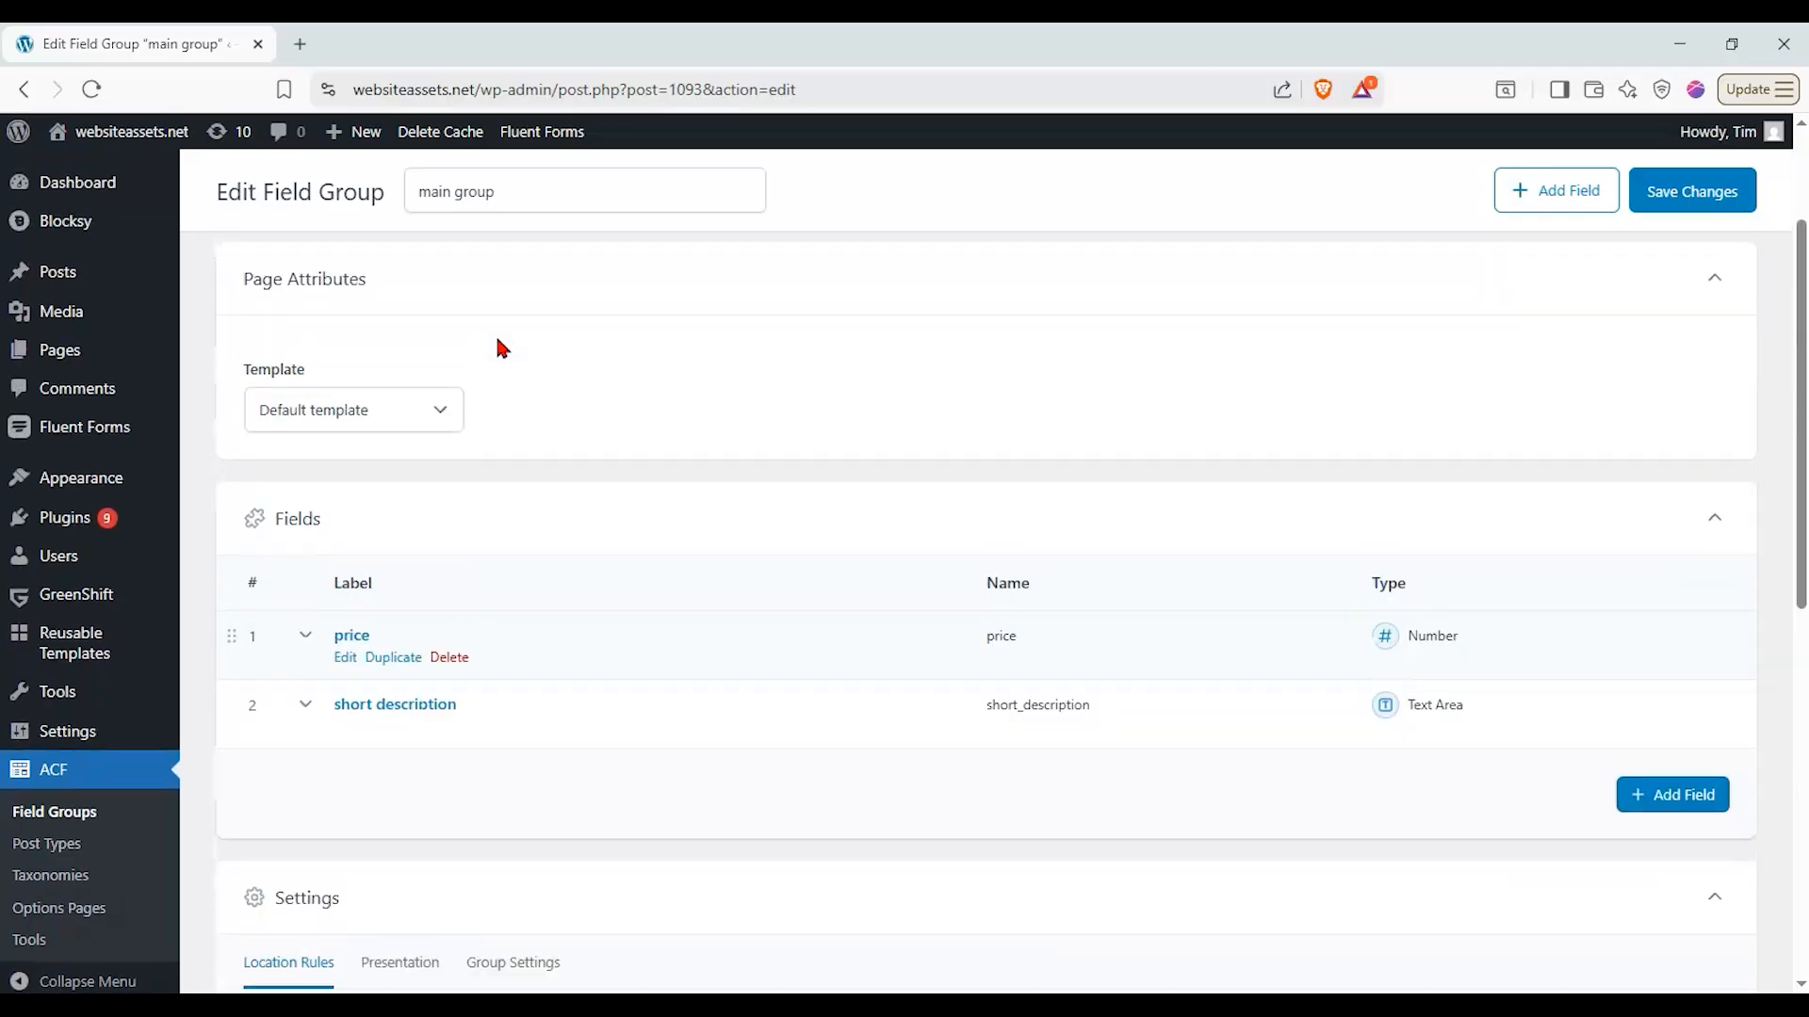
pyautogui.scroll(3, 501, 350)
pyautogui.click(341, 206)
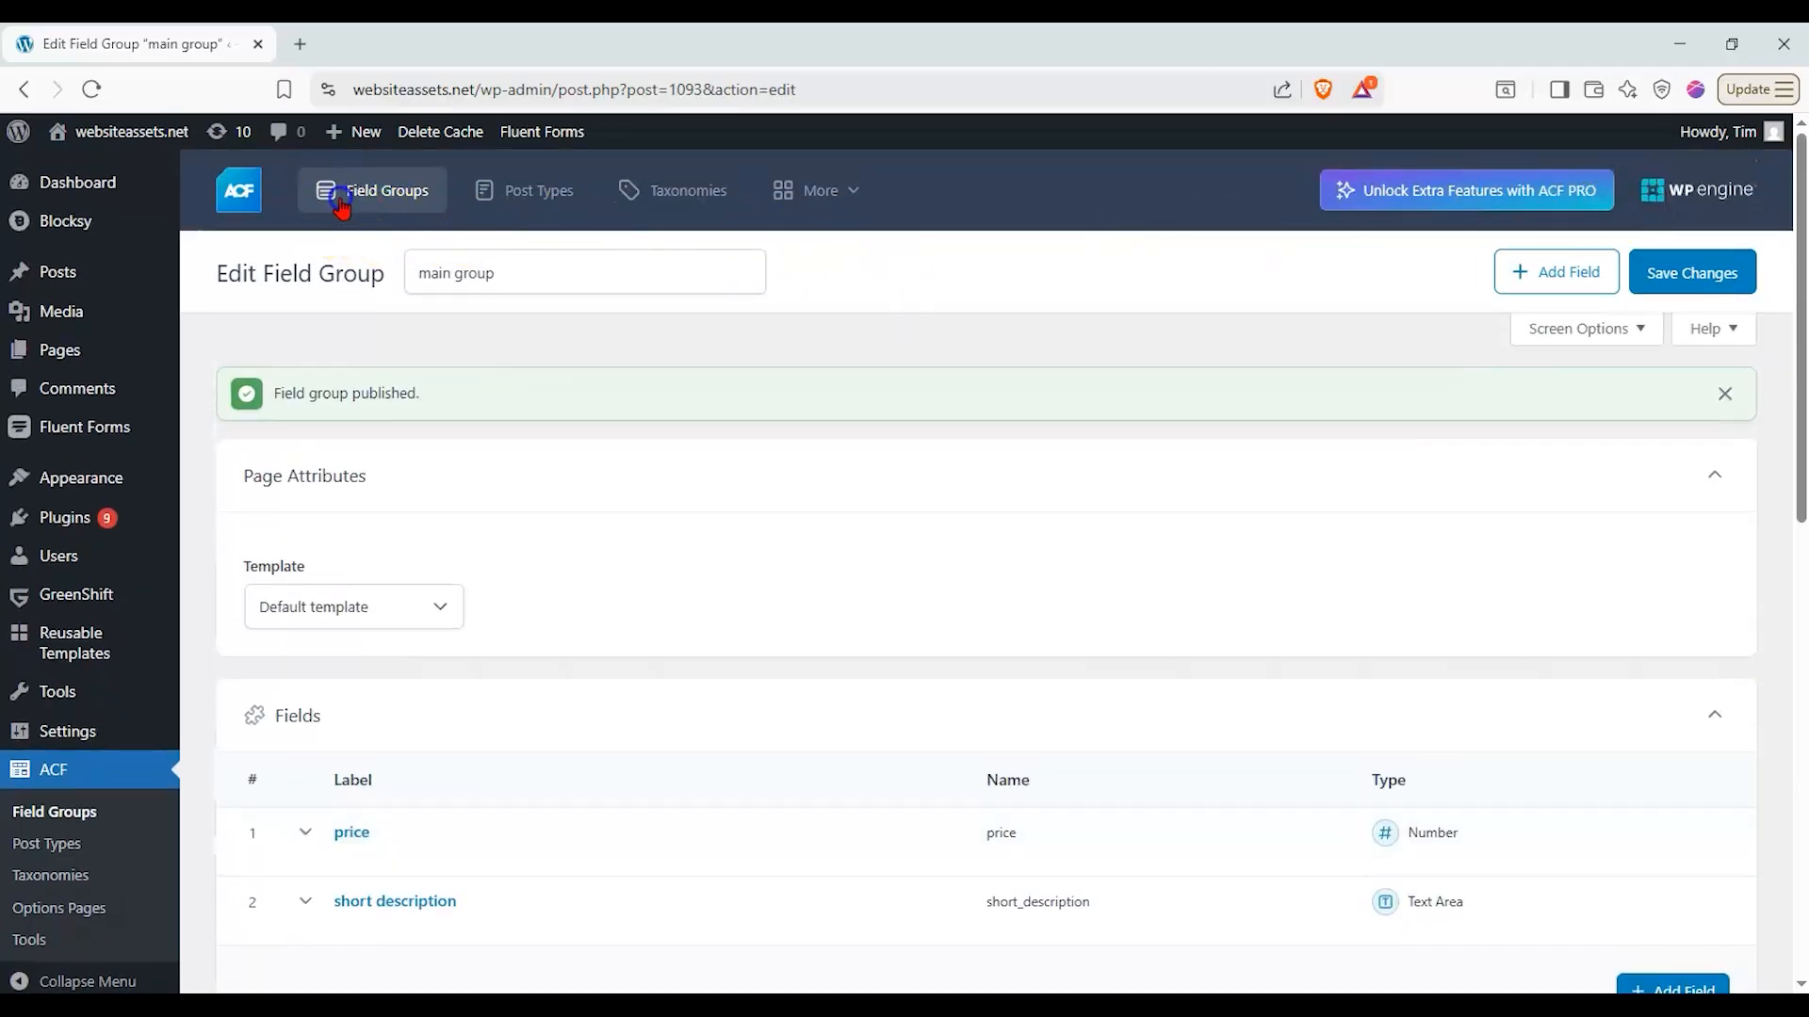
pyautogui.click(388, 188)
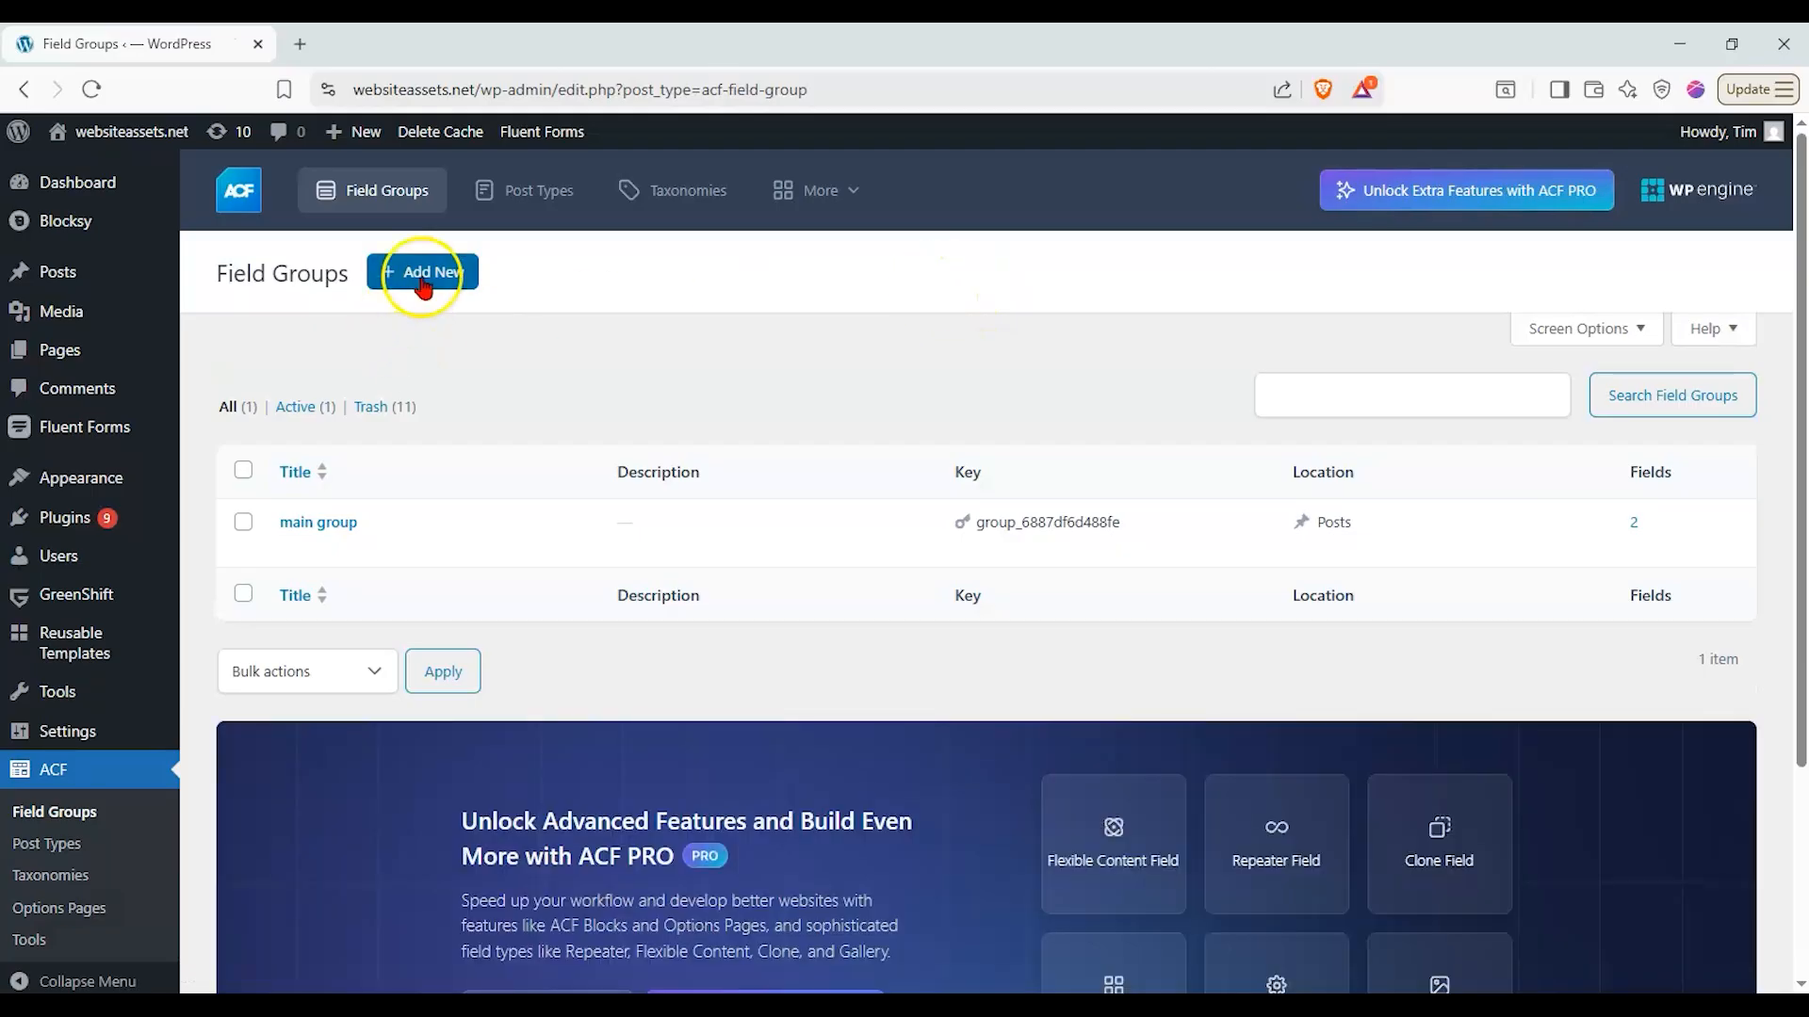
pyautogui.click(423, 283)
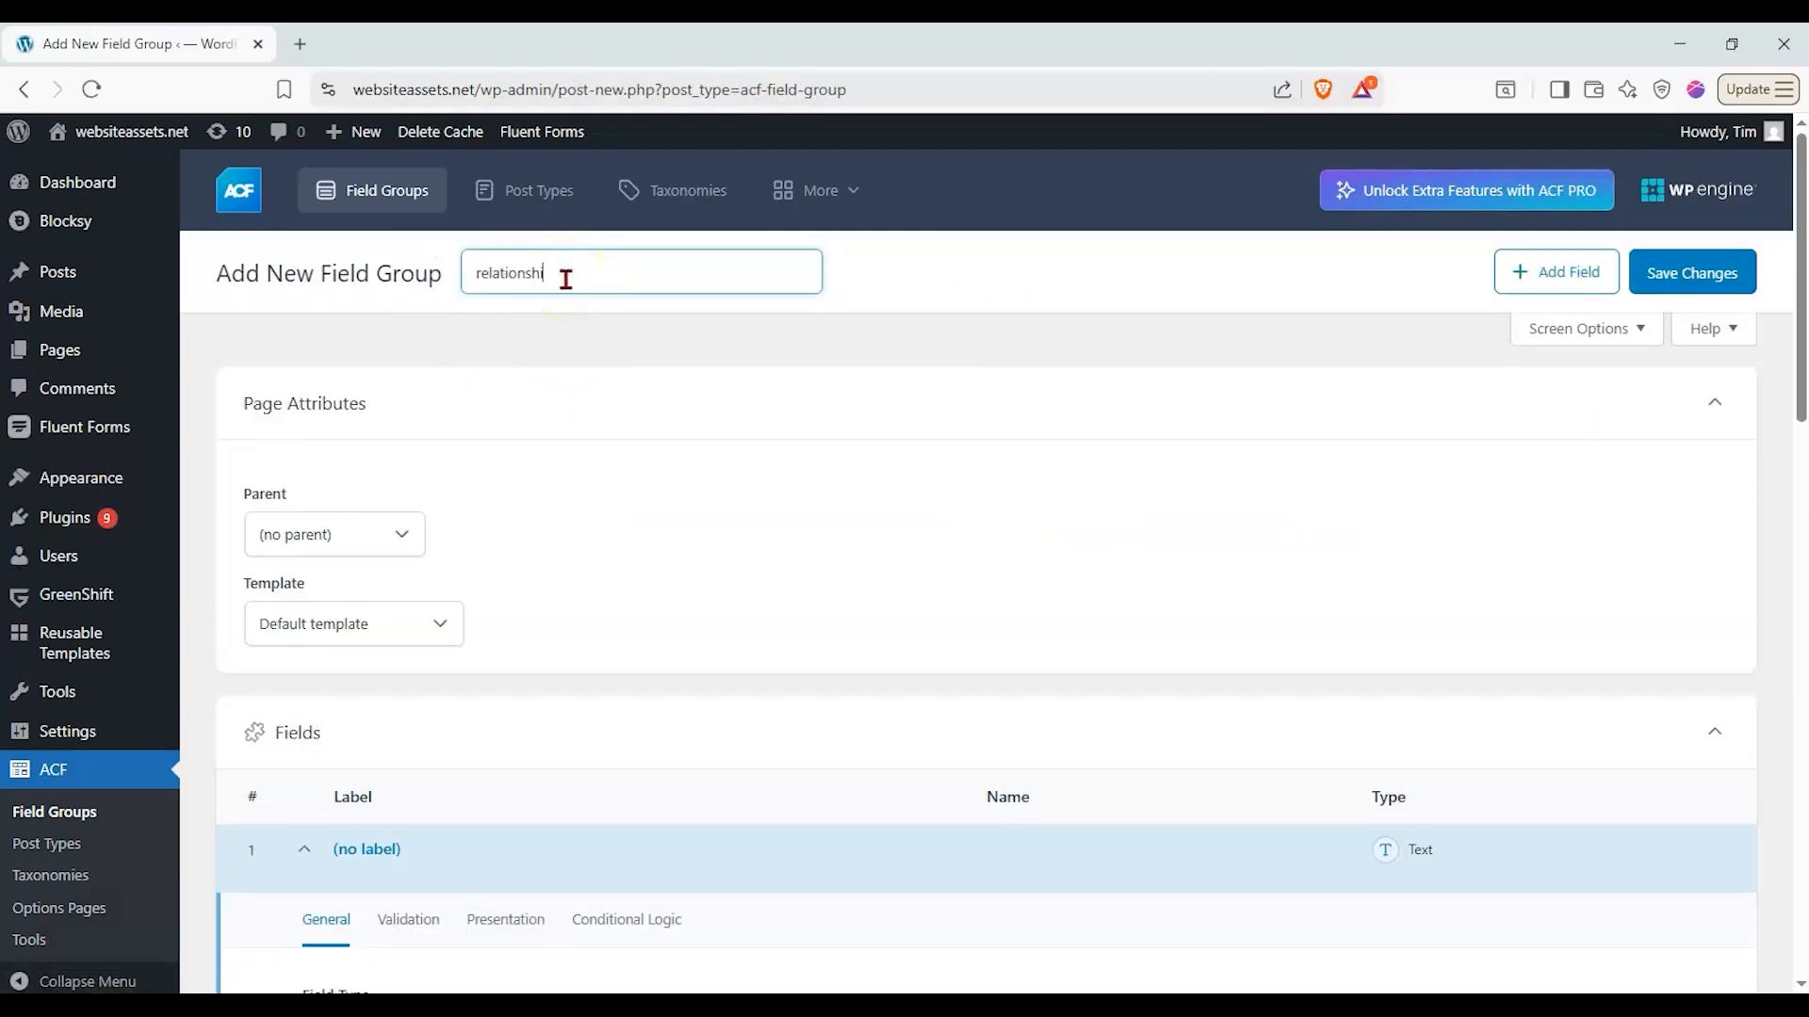
# - Set the first field's type to Relationship and its label to "menu items relationship", letting the field name fill in
pyautogui.scroll(-3, 546, 326)
pyautogui.click(351, 810)
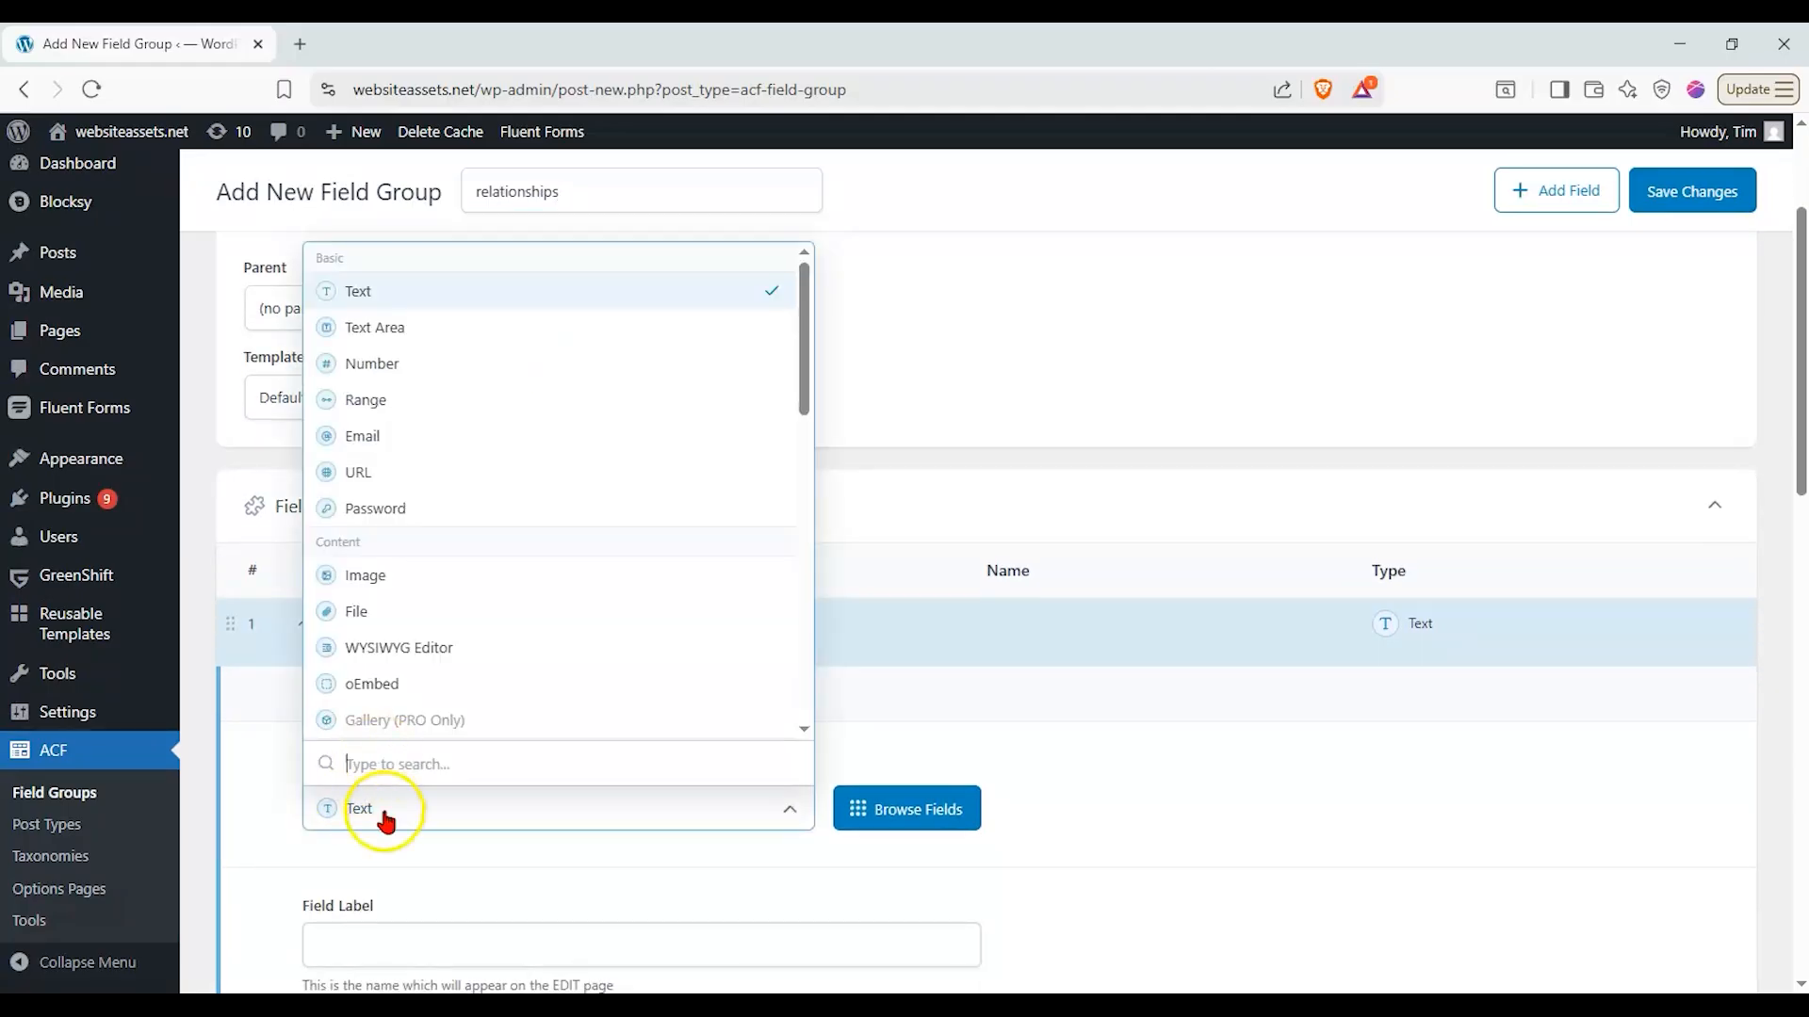
pyautogui.moveTo(802, 303); pyautogui.dragTo(779, 484)
pyautogui.click(504, 524)
pyautogui.scroll(-3, 376, 640)
pyautogui.click(335, 730)
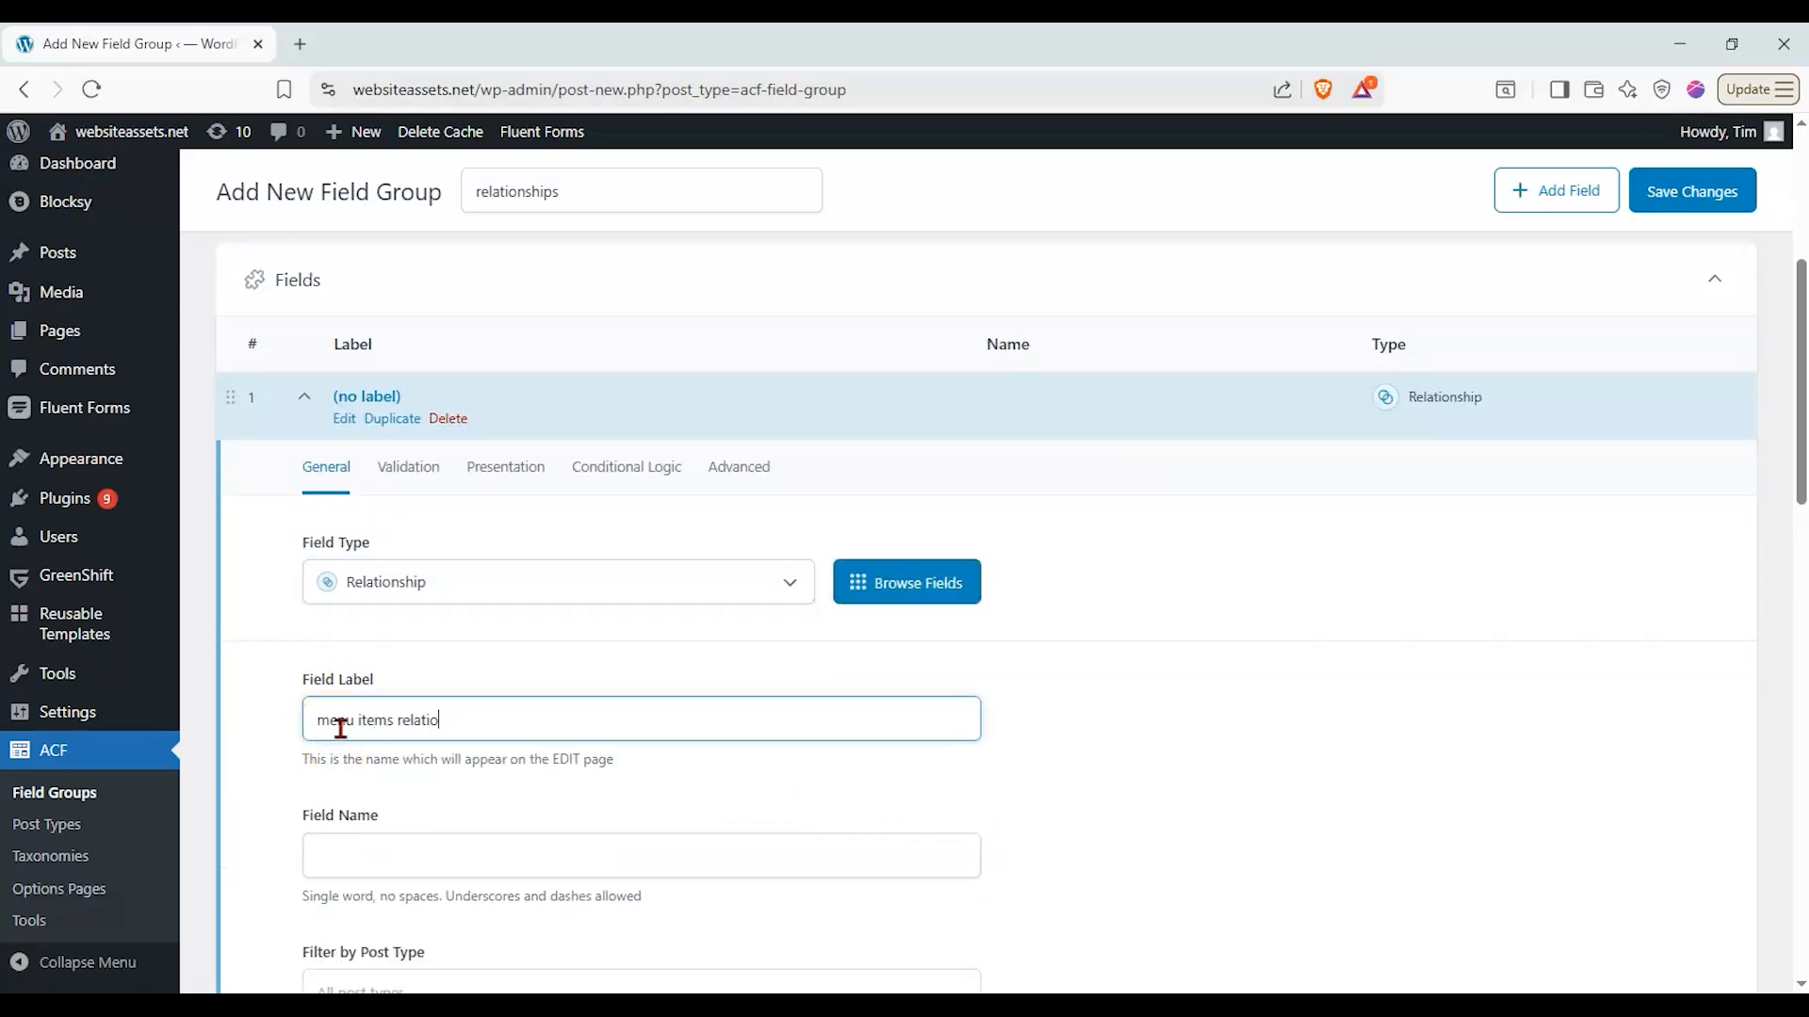
pyautogui.click(290, 643)
# - Set the location rule to Page is equal to Our Menu, and save the field group, returning to the field groups list
pyautogui.scroll(-9, 282, 673)
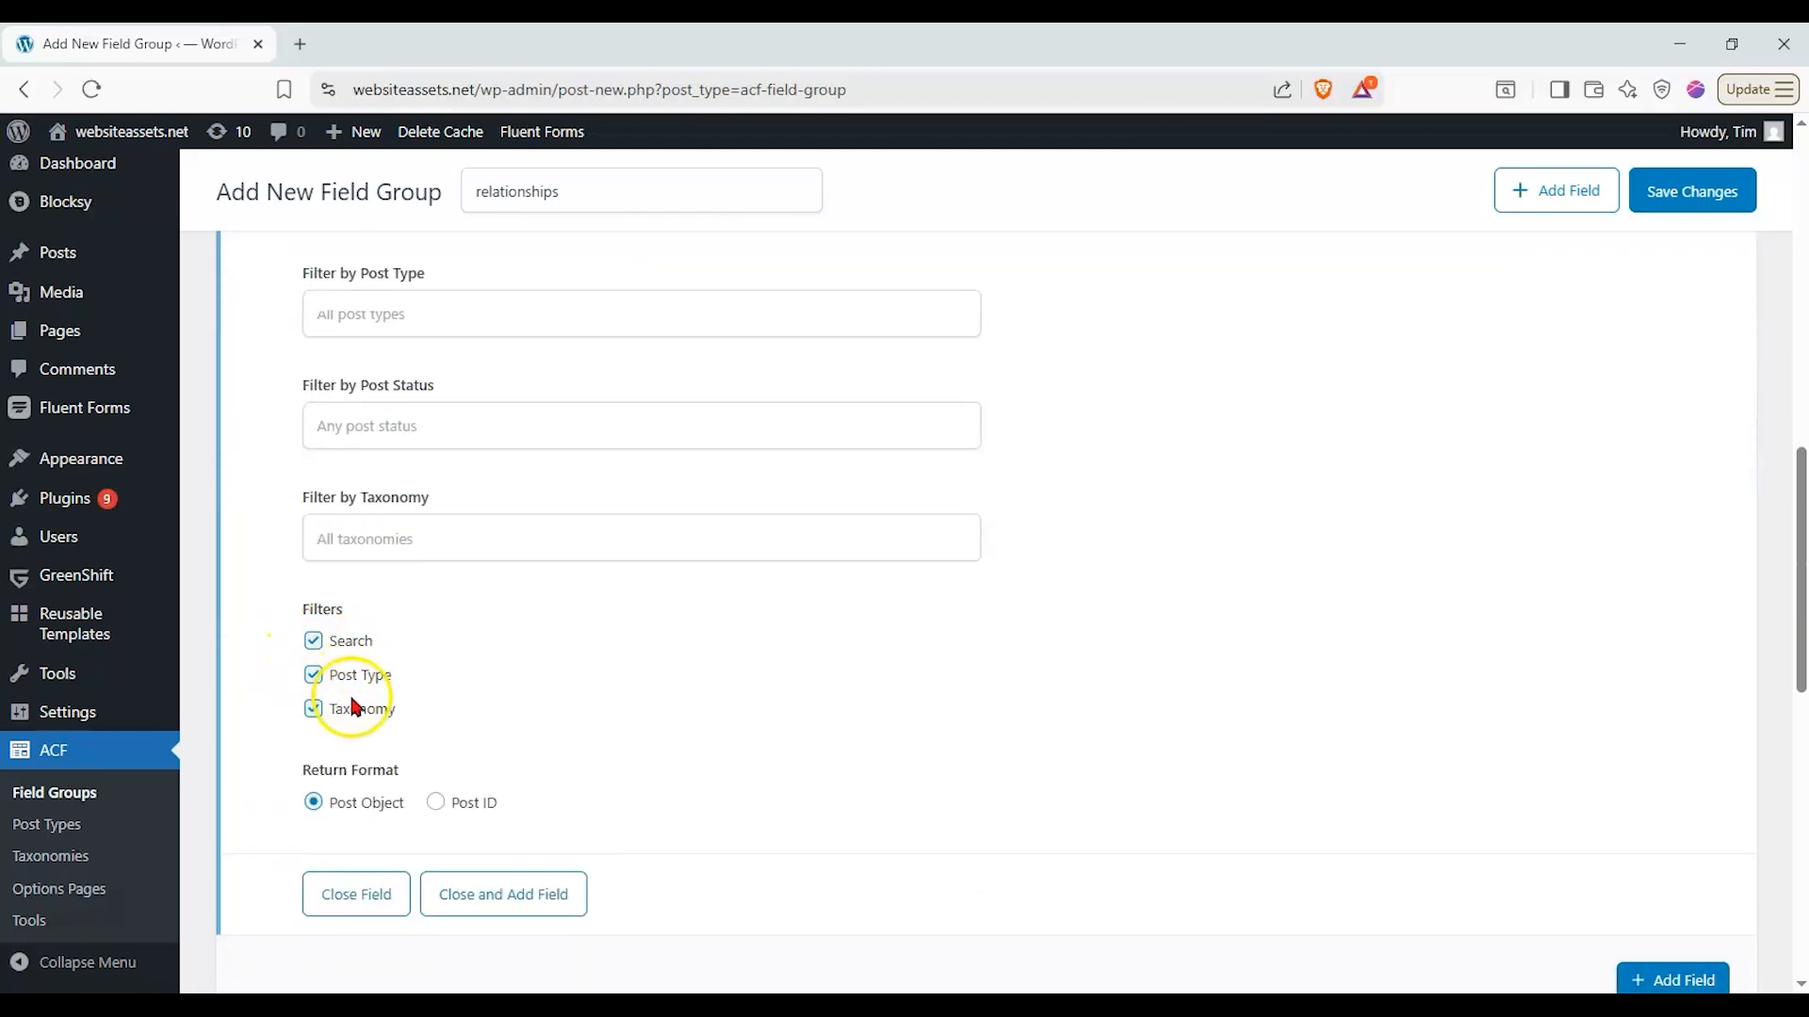
pyautogui.scroll(-1, 348, 697)
pyautogui.scroll(-5, 351, 682)
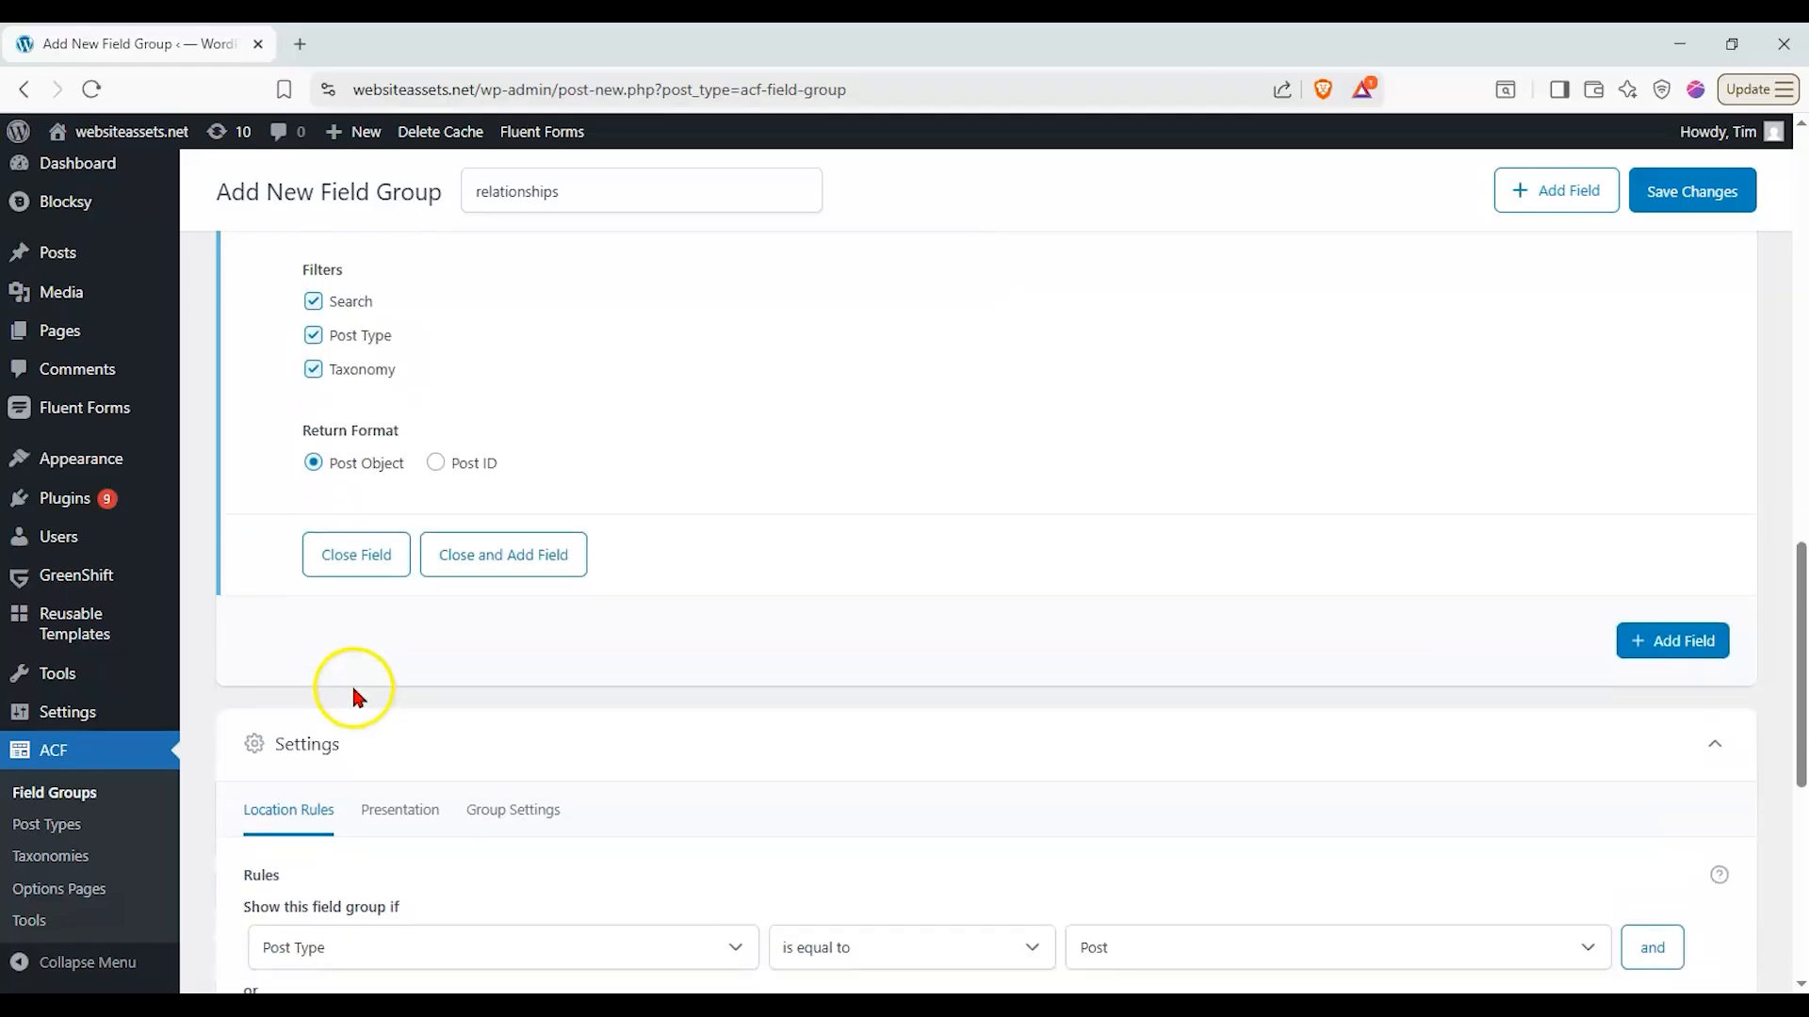
pyautogui.click(358, 716)
pyautogui.scroll(-1, 371, 603)
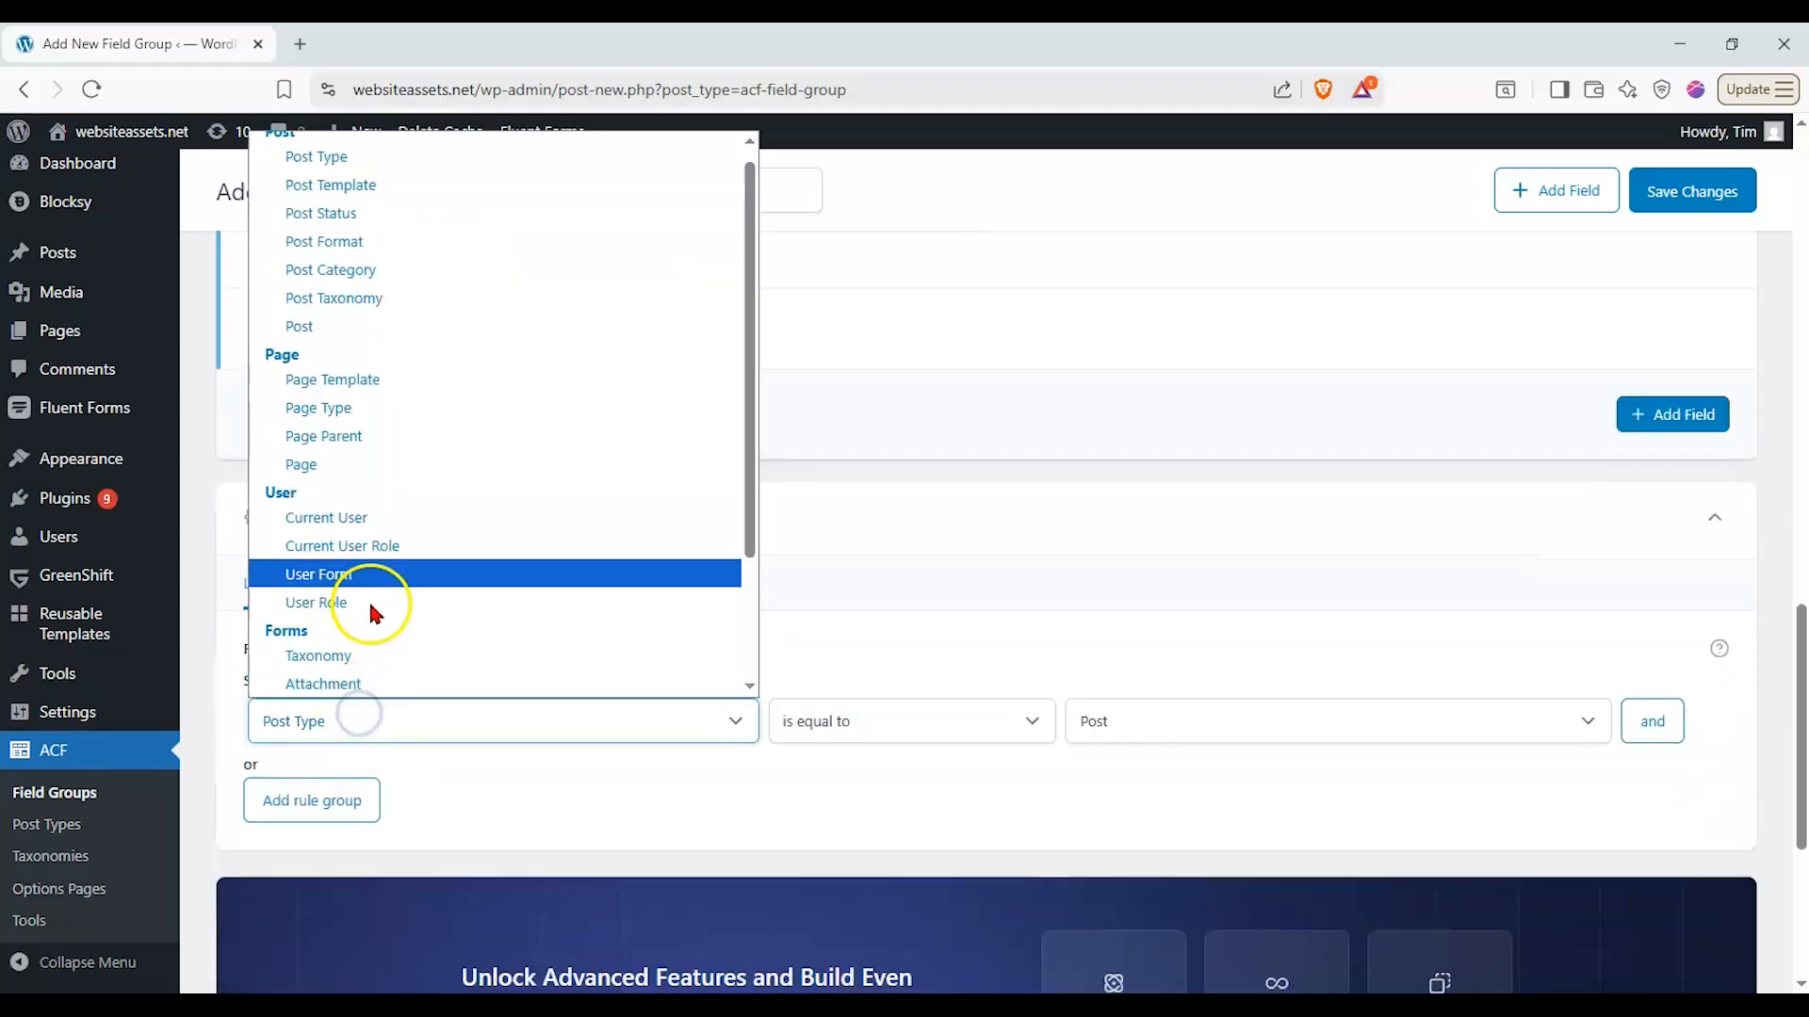
pyautogui.click(401, 466)
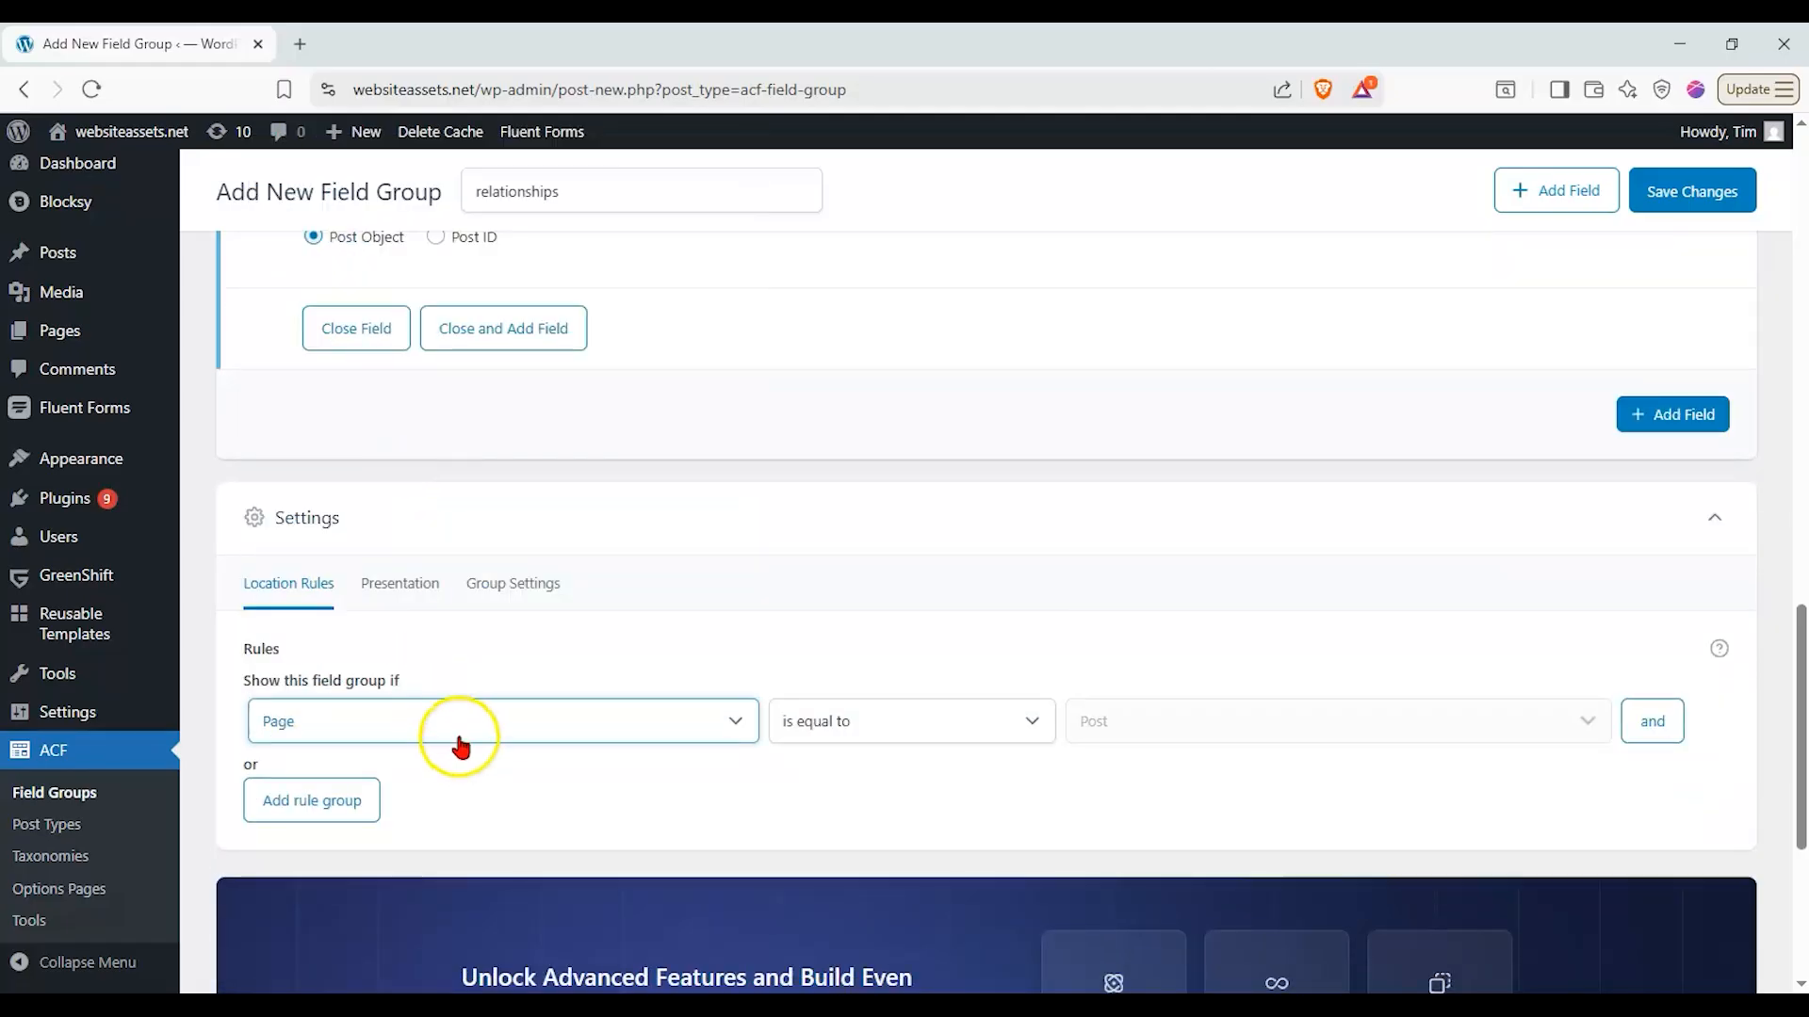
pyautogui.click(1142, 722)
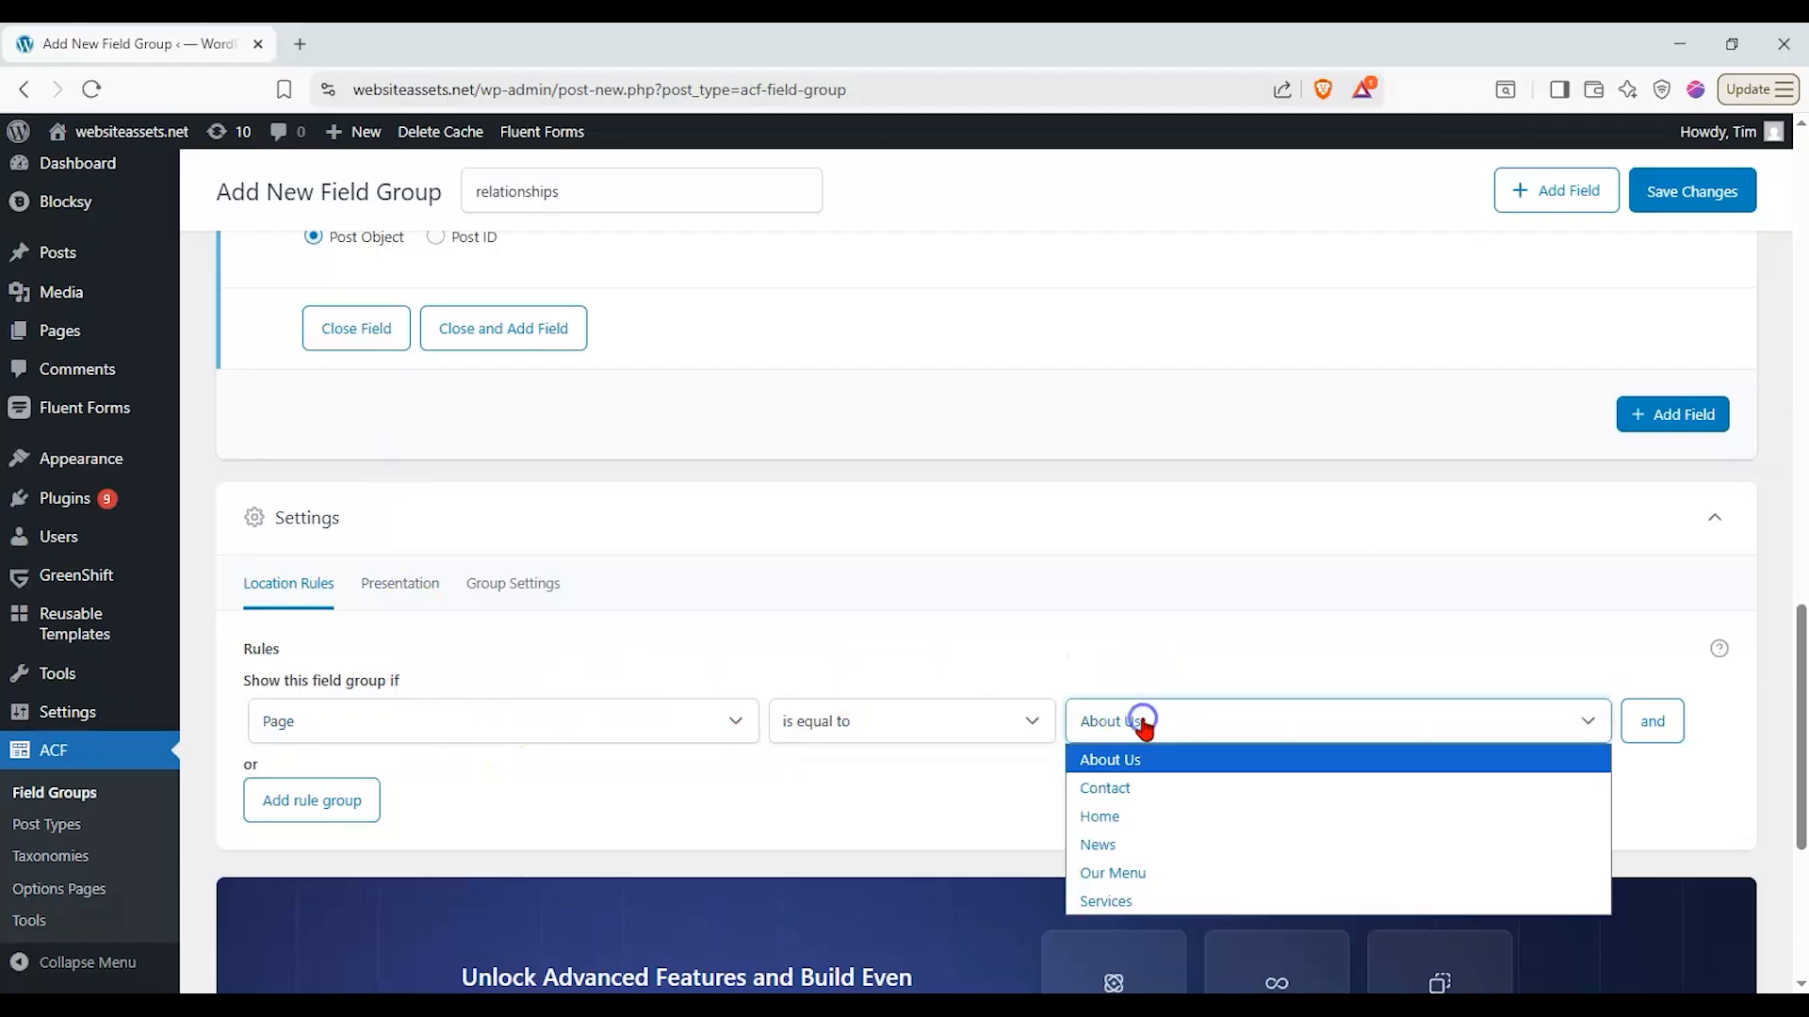
pyautogui.click(1253, 788)
pyautogui.click(1235, 731)
pyautogui.click(1123, 865)
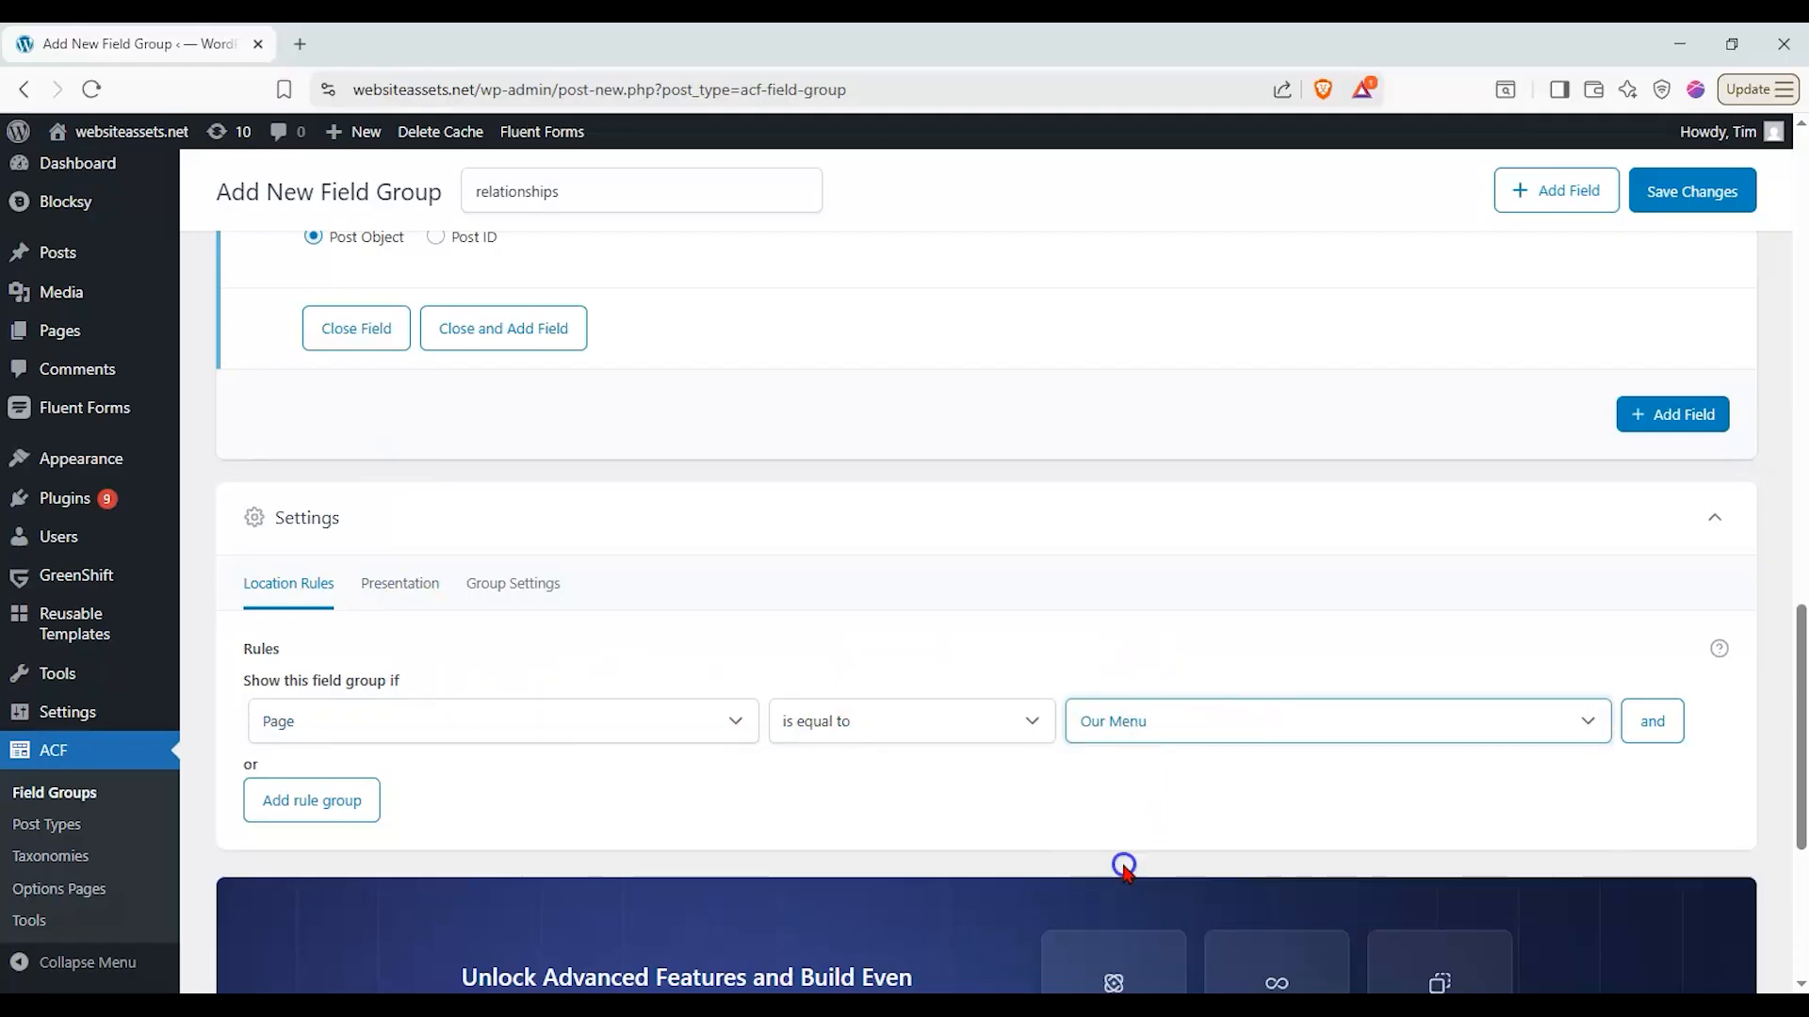
pyautogui.click(1707, 193)
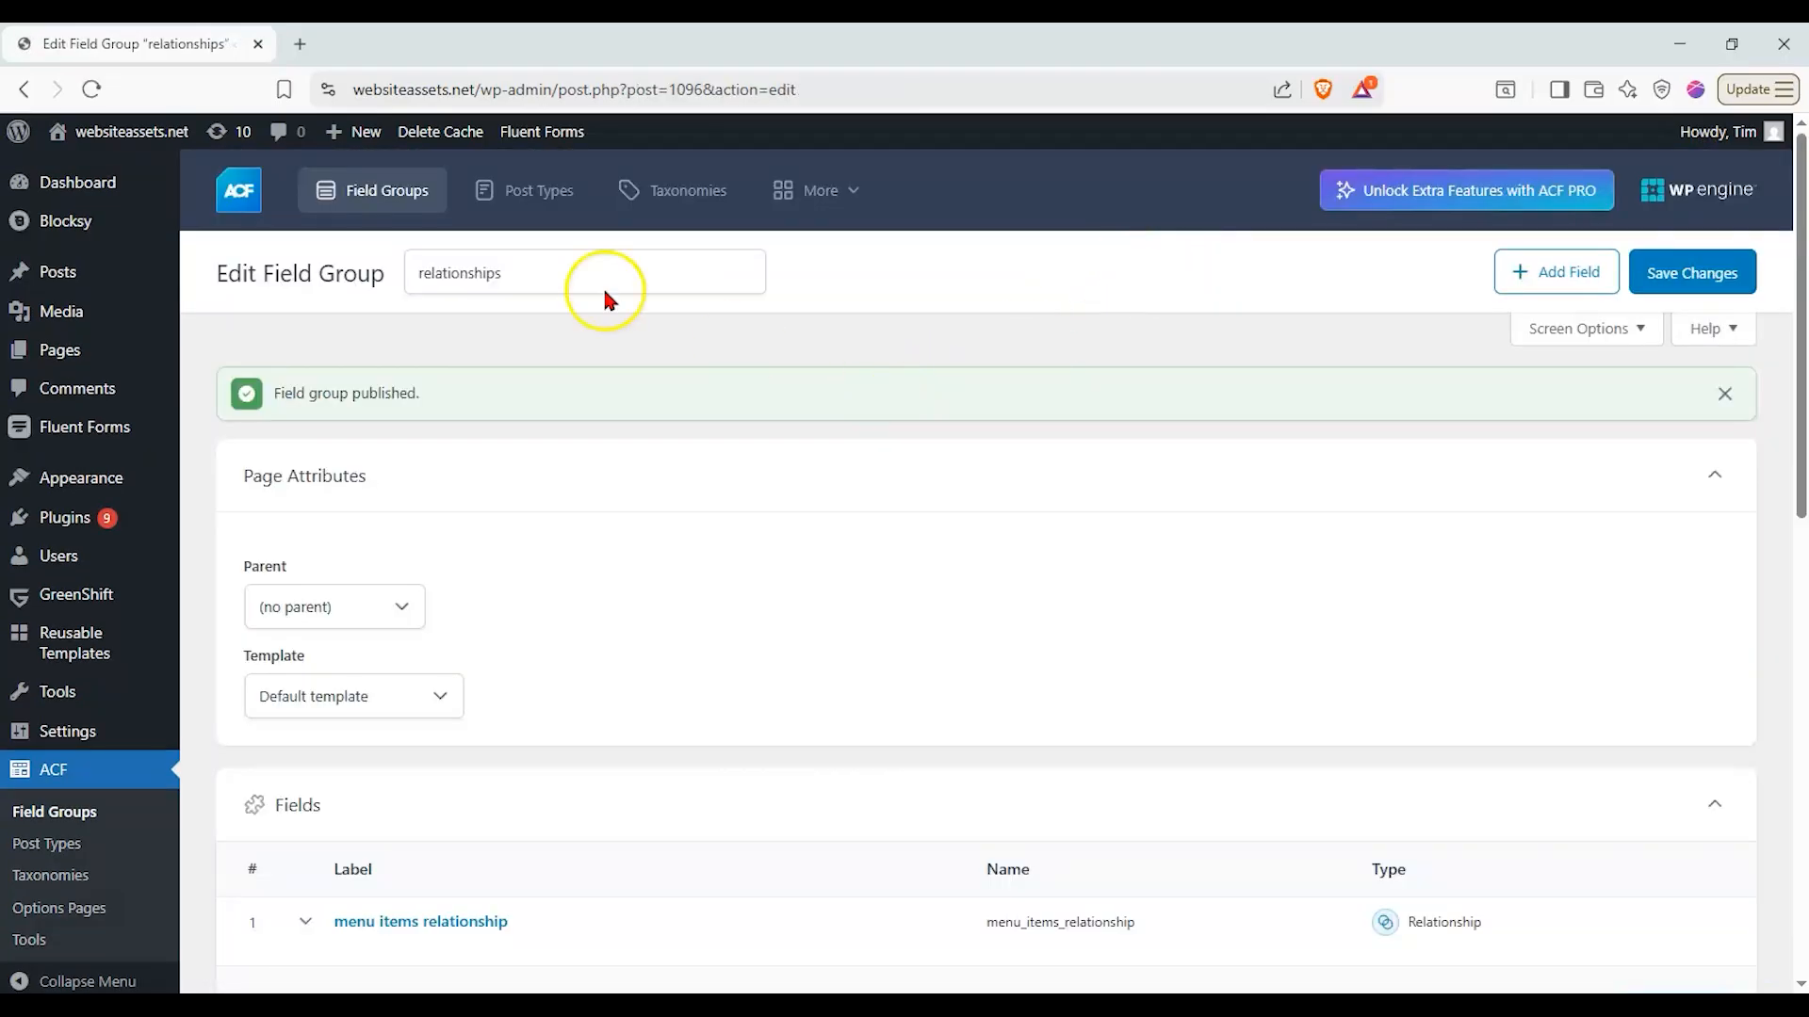
pyautogui.click(402, 203)
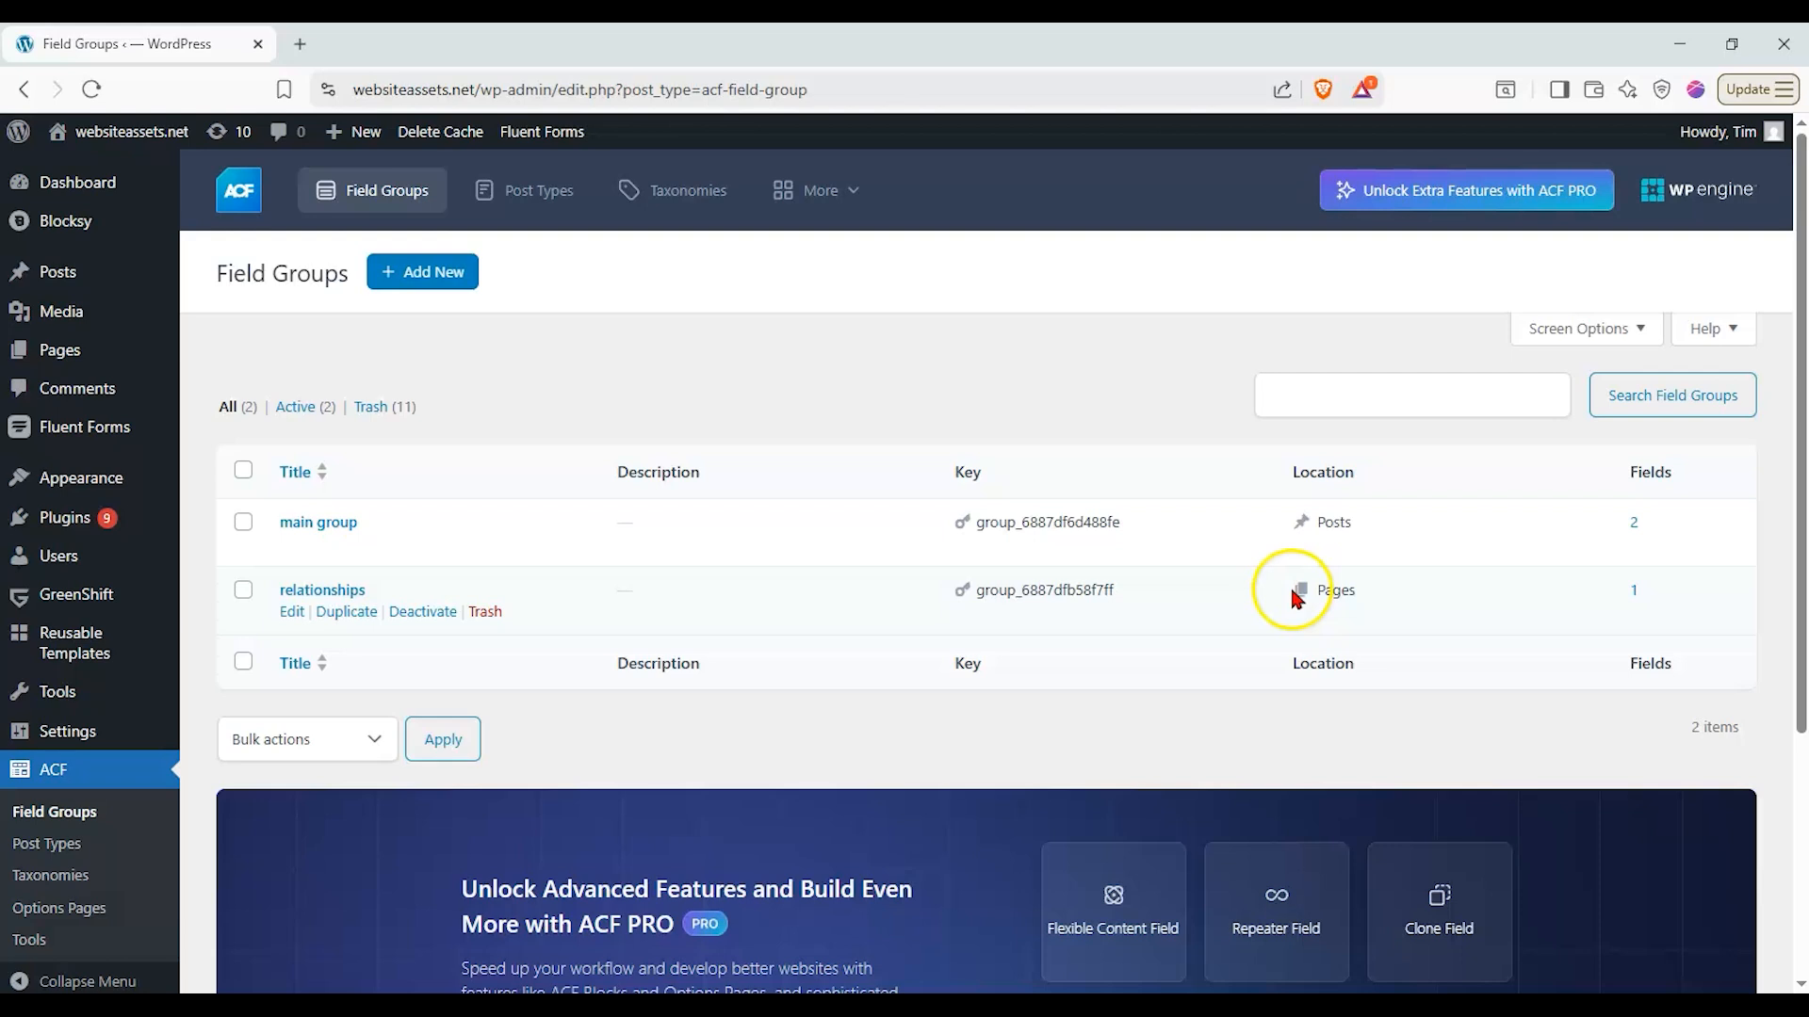
# - Open the "Fresh Garden Salad with Grilled Shrimp" post and examine its price and short description fields
pyautogui.moveTo(100, 287)
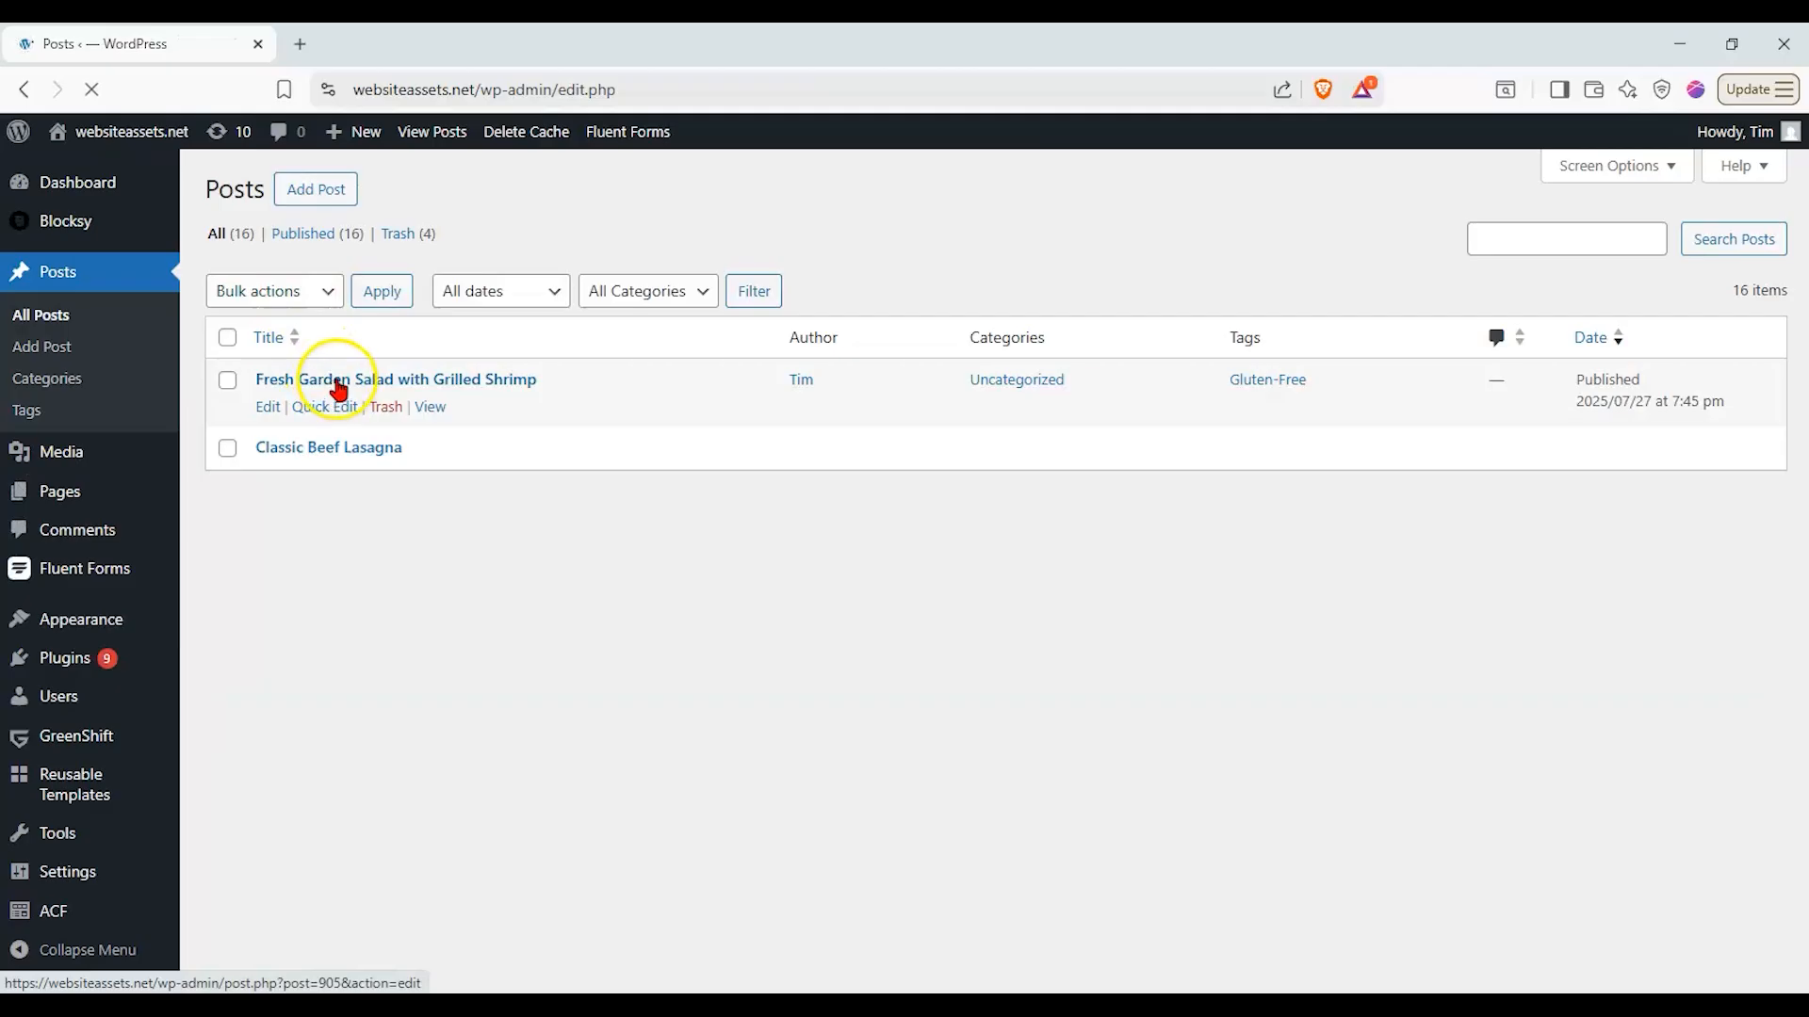
pyautogui.click(403, 379)
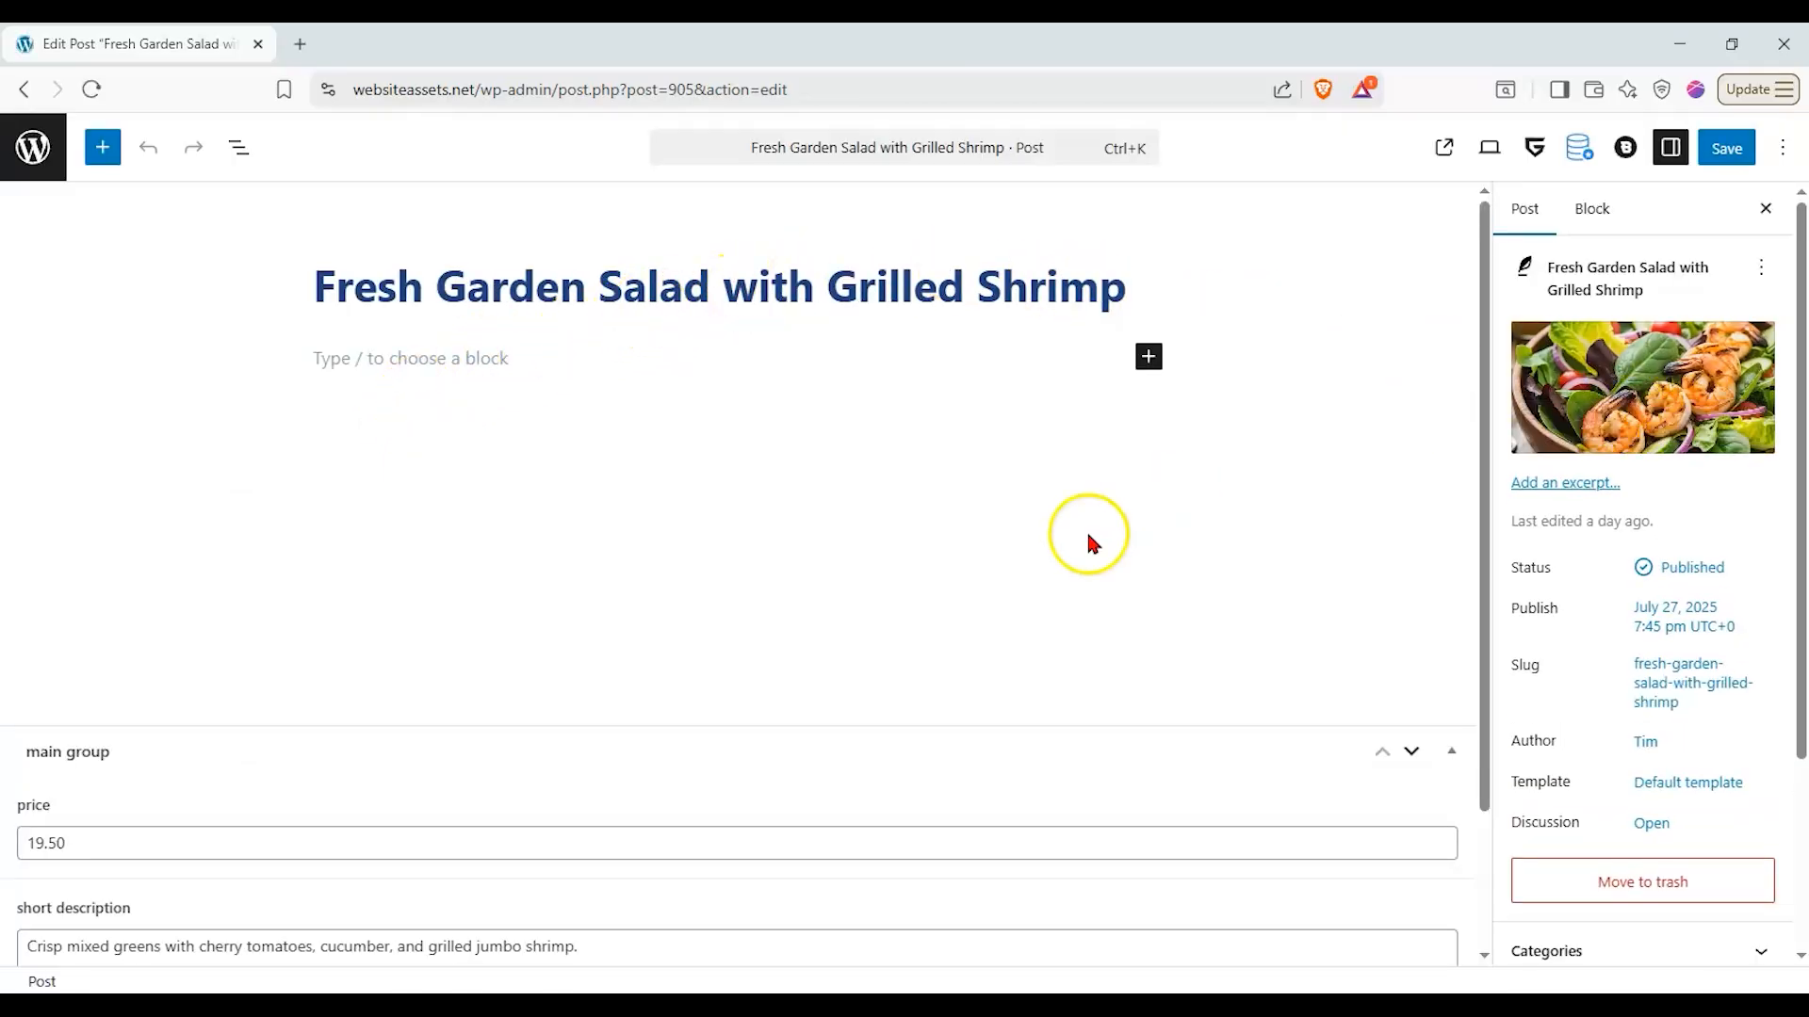
pyautogui.scroll(-2, 738, 722)
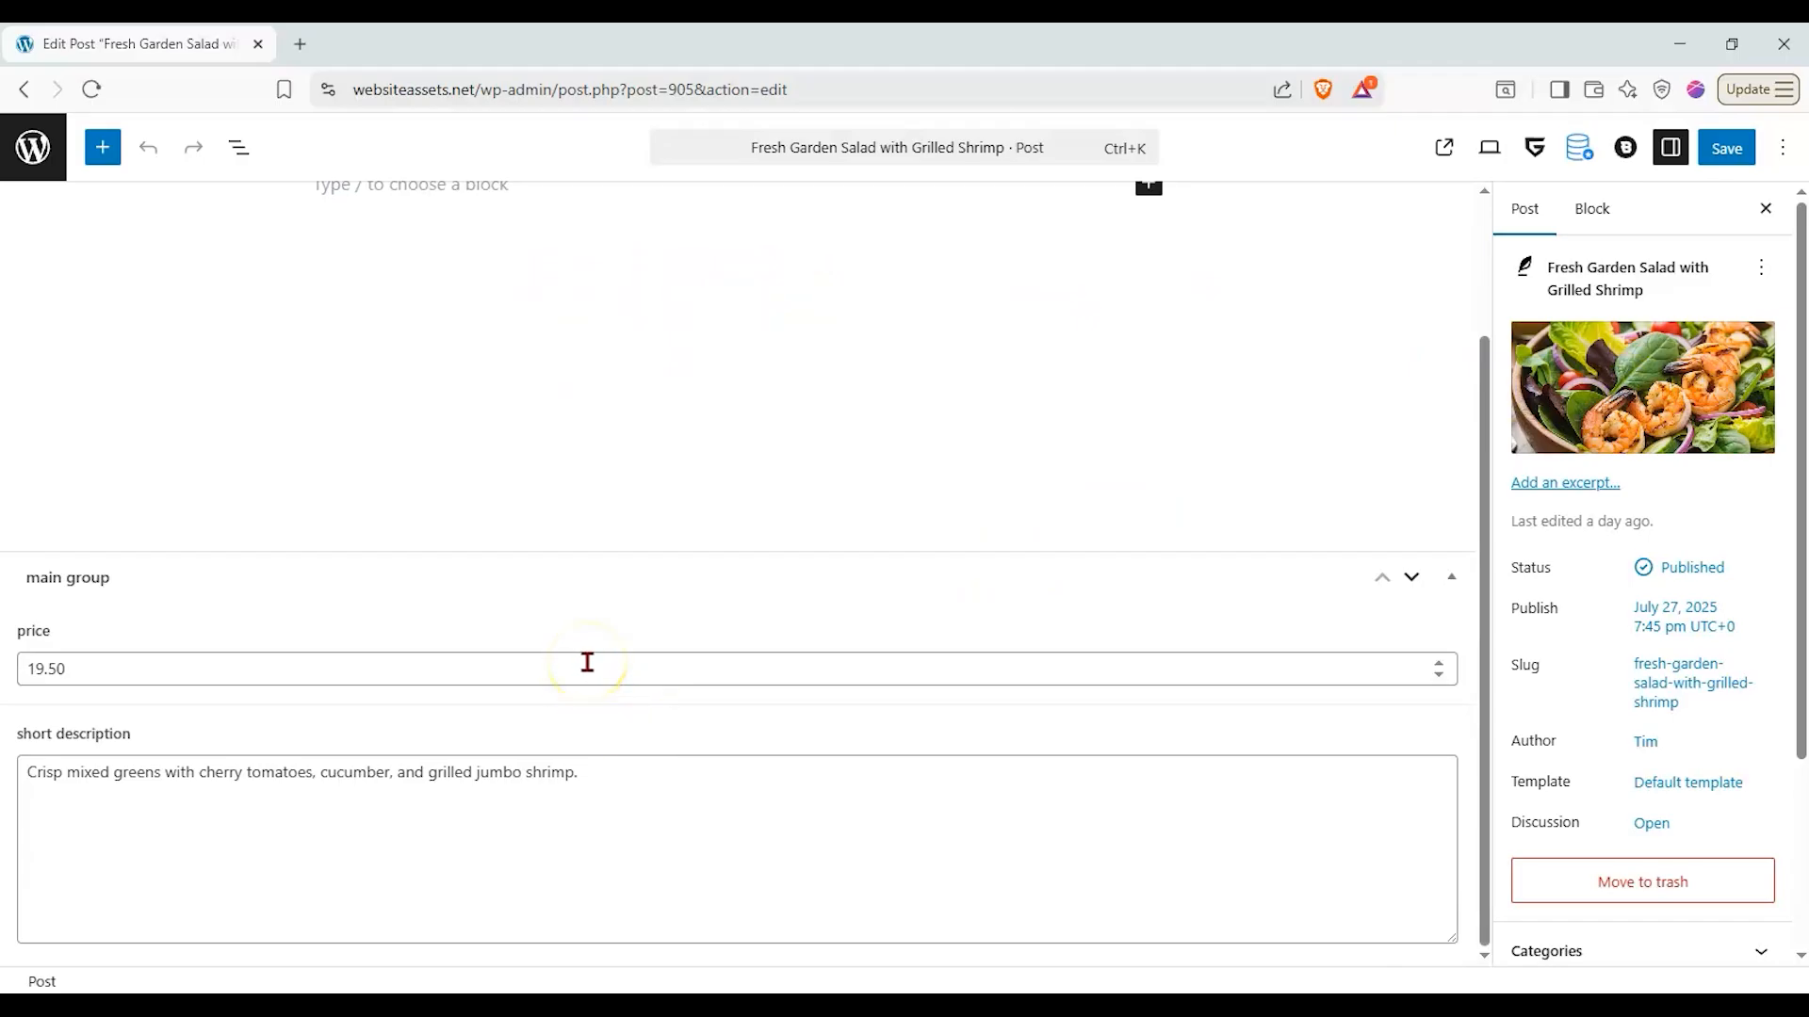
pyautogui.click(589, 663)
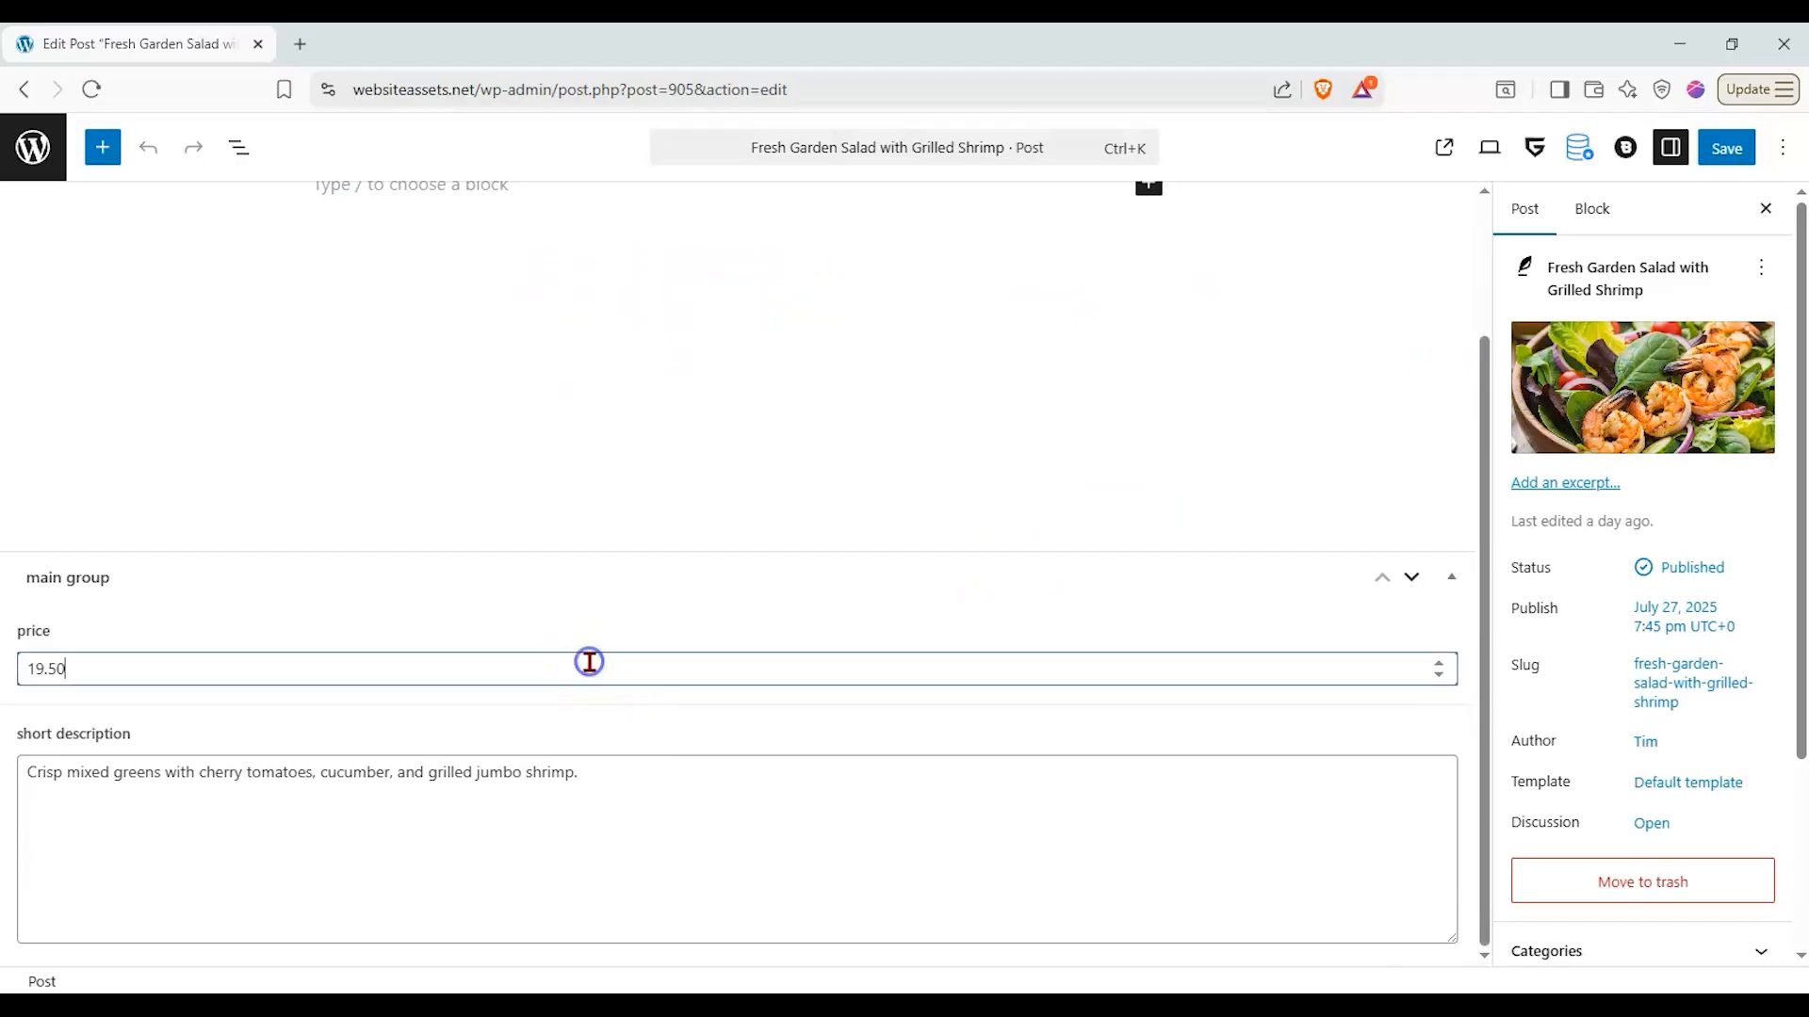
pyautogui.click(670, 803)
# - Open the "Classic Beef Lasagna" post from the posts list and examine its price and short description fields
pyautogui.click(49, 156)
pyautogui.click(317, 448)
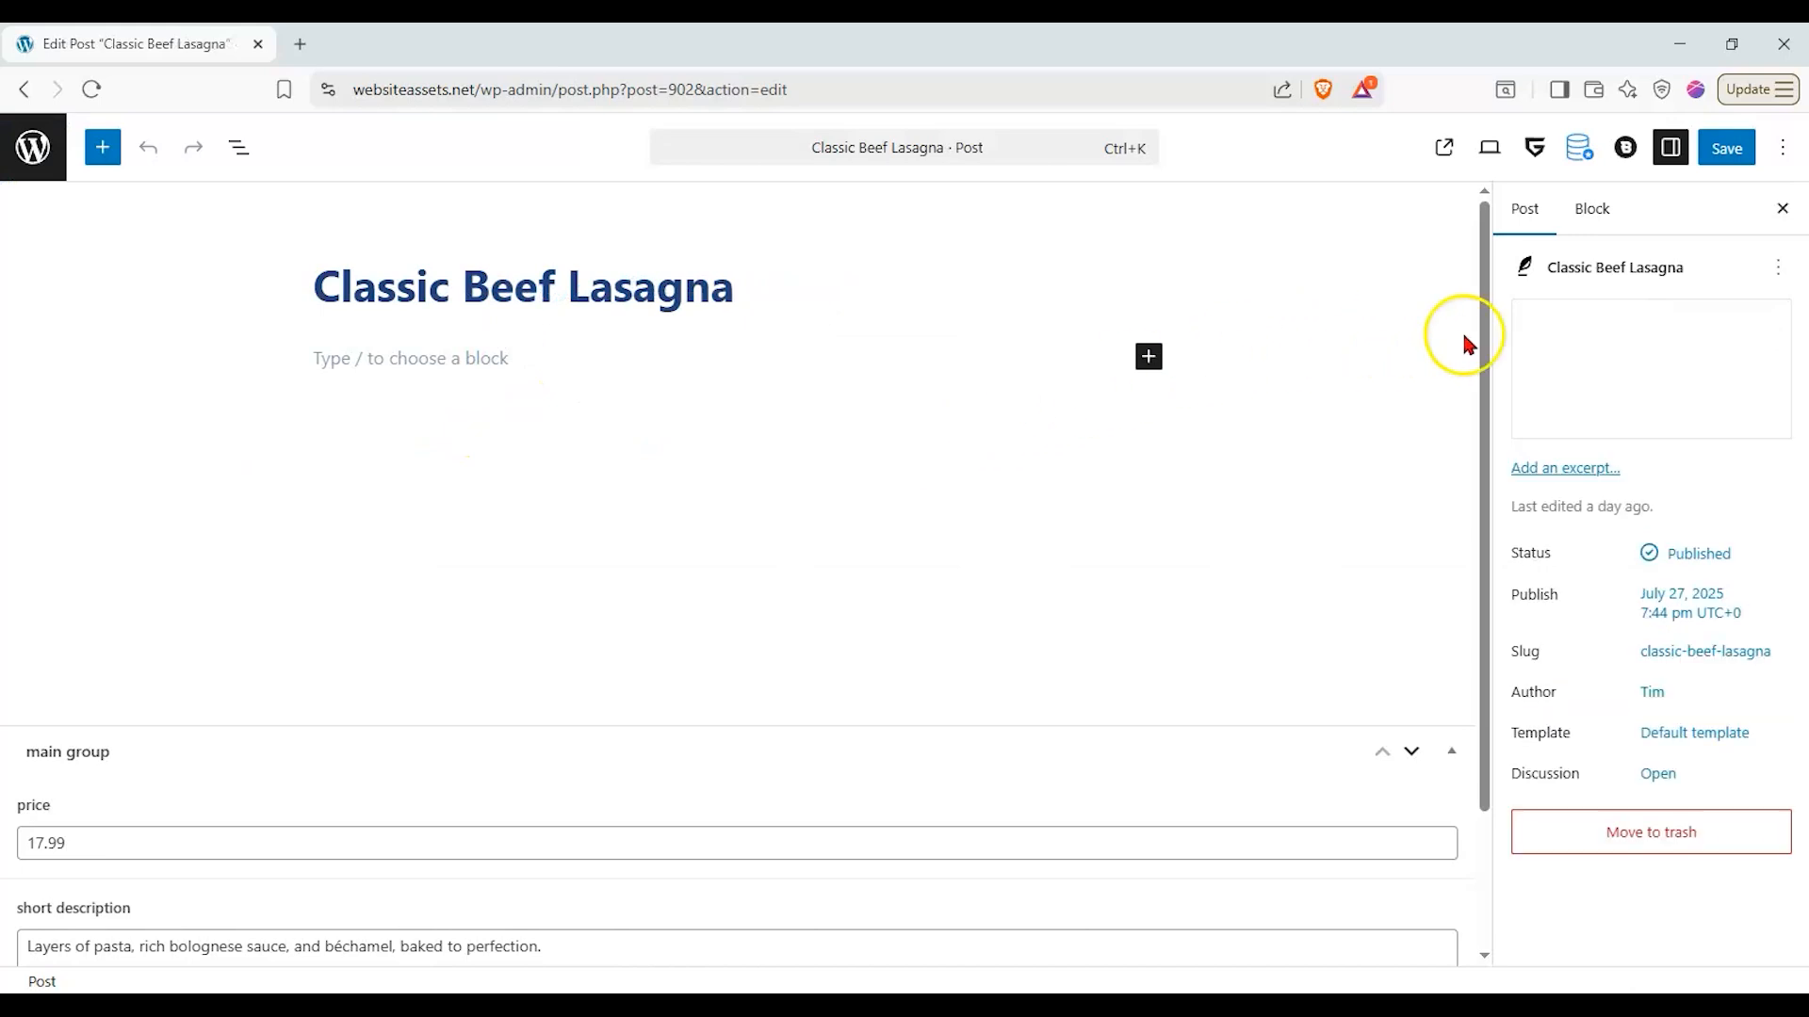
pyautogui.scroll(-2, 731, 740)
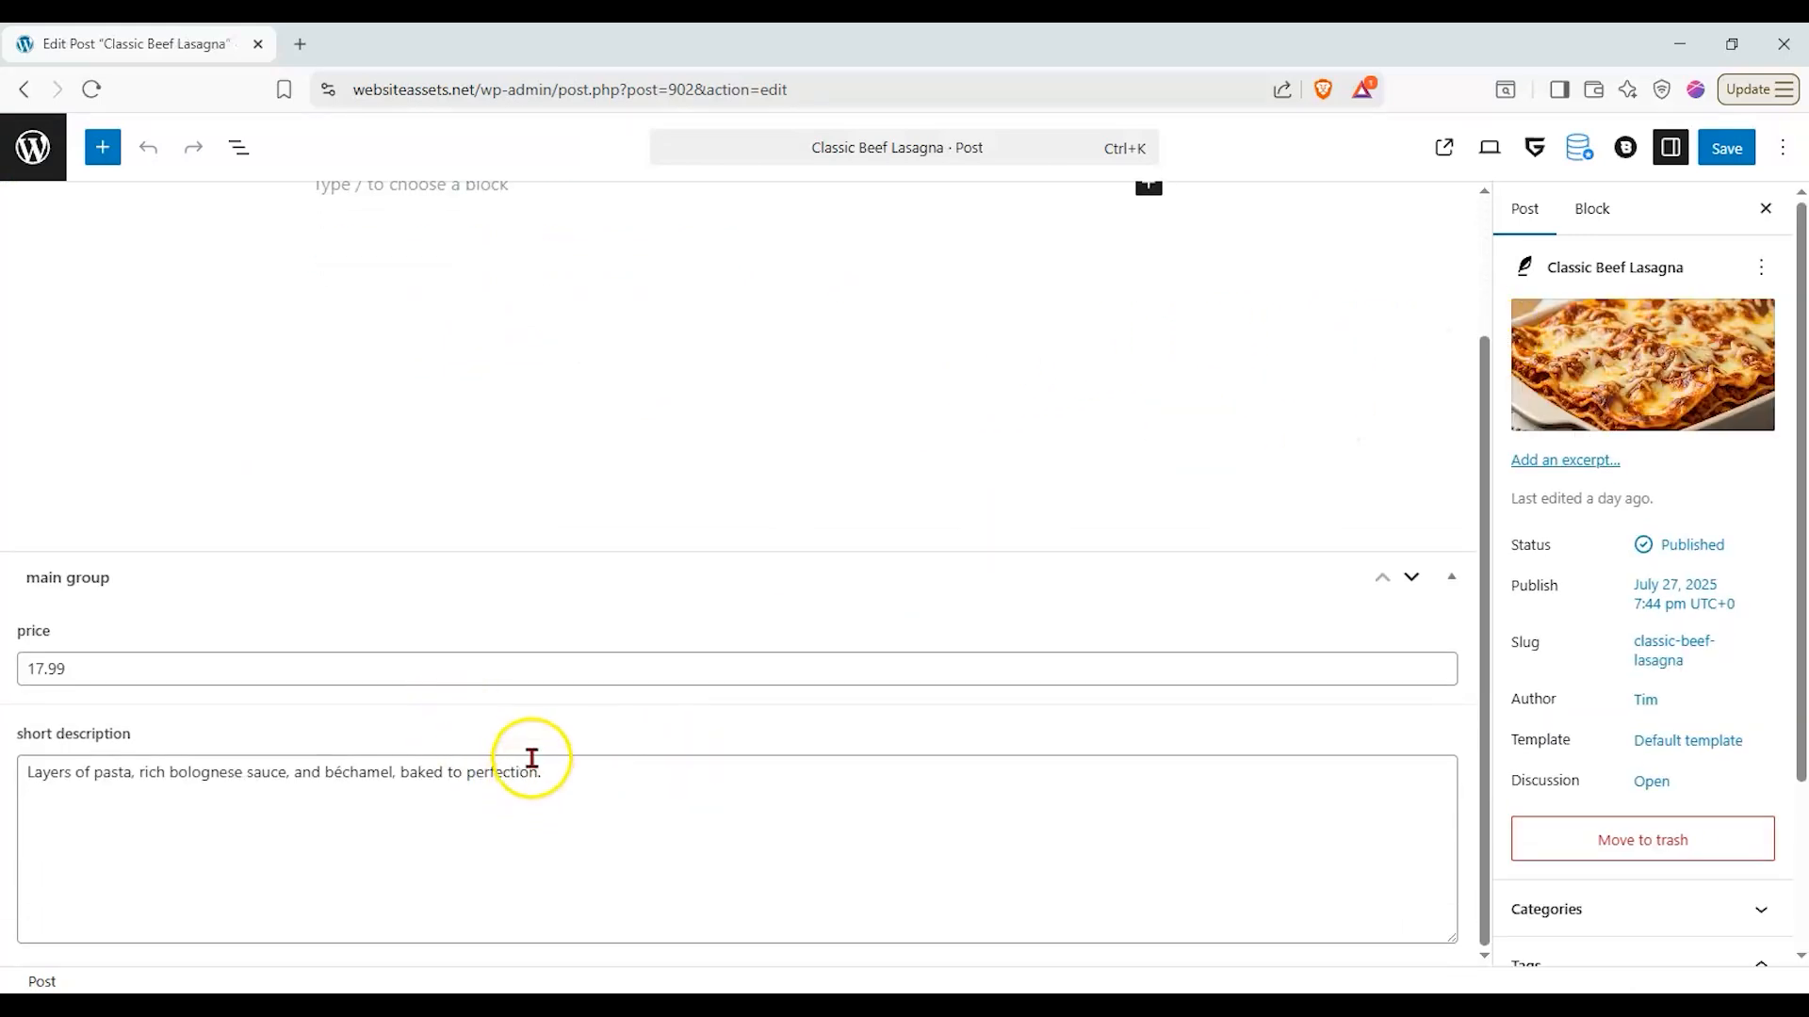
pyautogui.scroll(2, 542, 659)
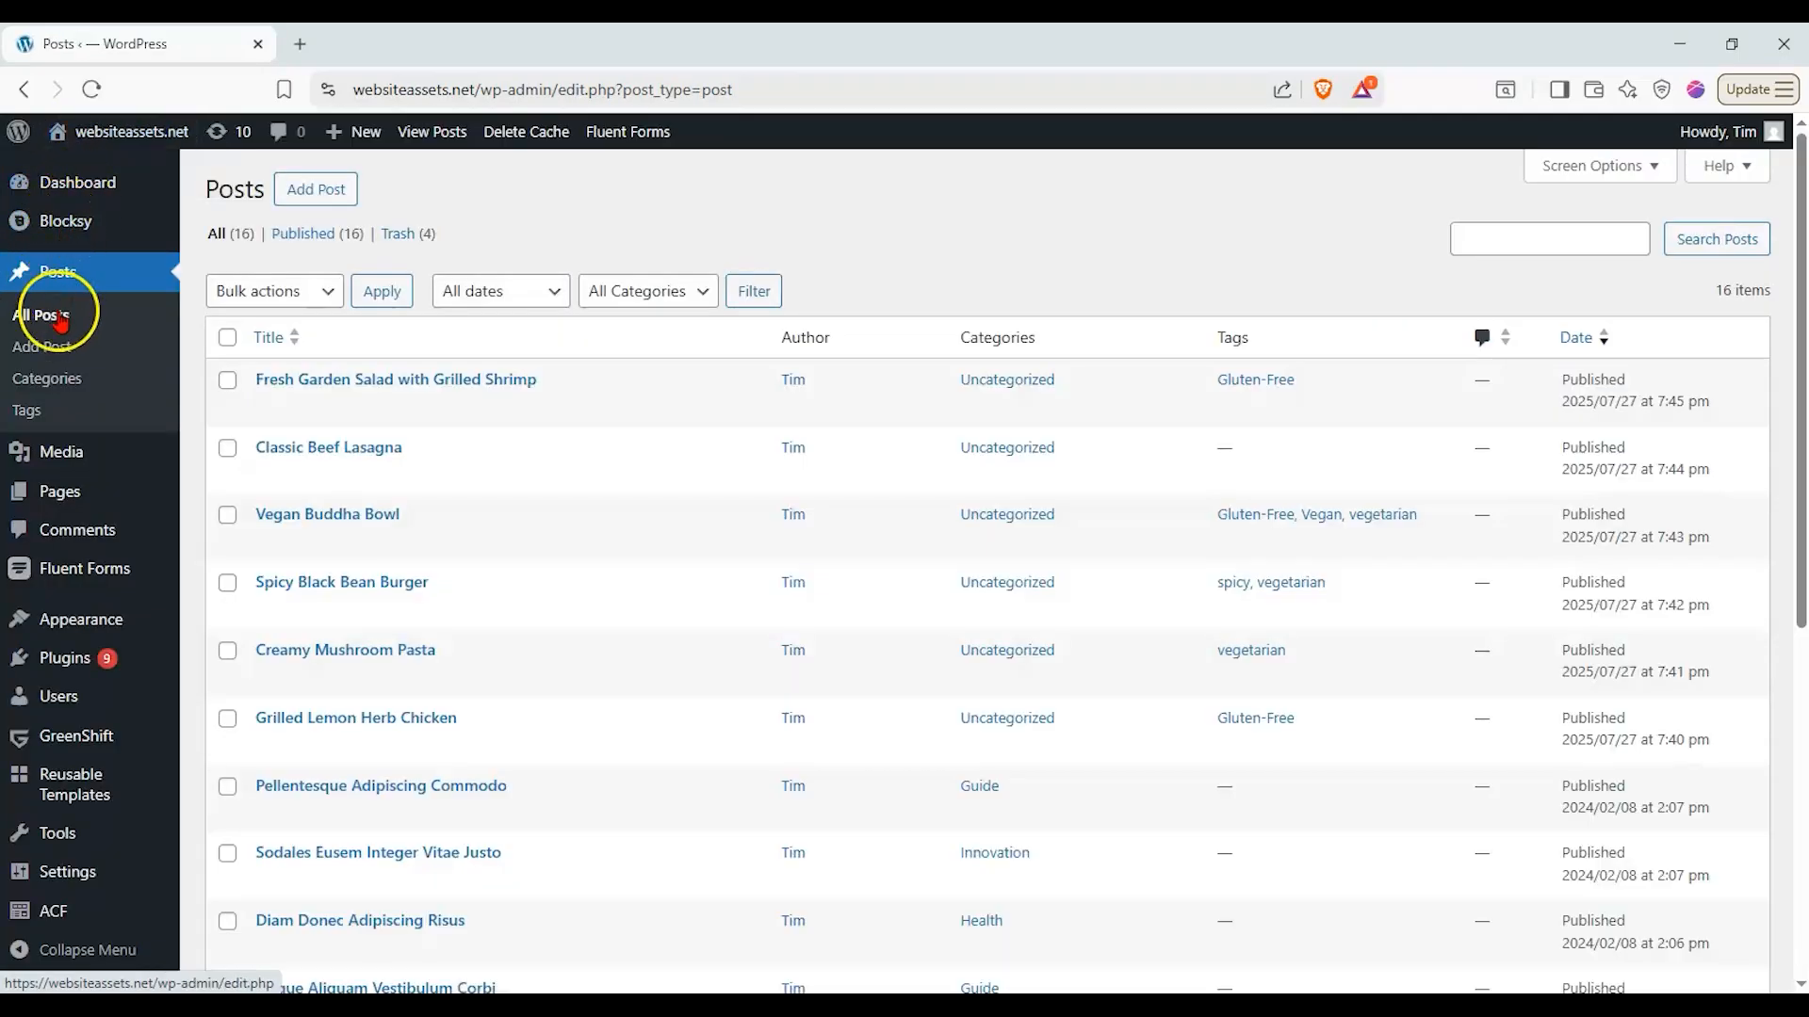
# - Open the Our Menu page for editing and dismiss the autosave notice
pyautogui.moveTo(111, 497)
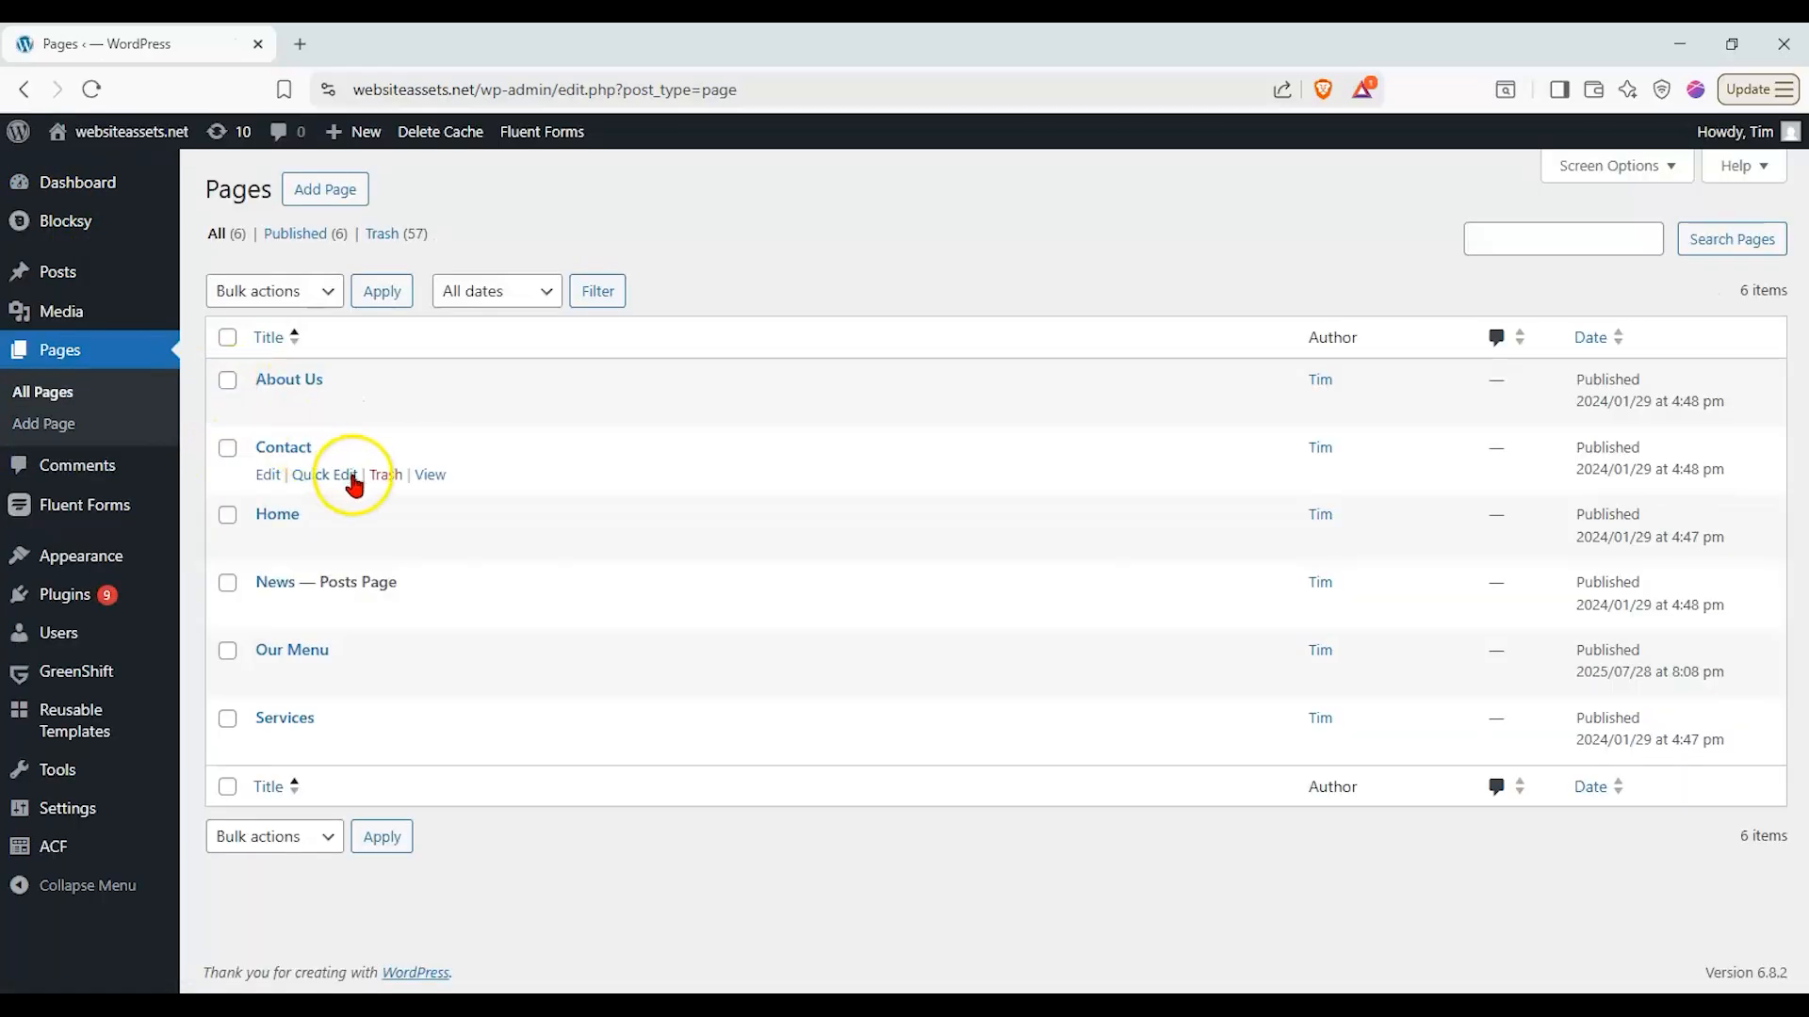
pyautogui.click(319, 659)
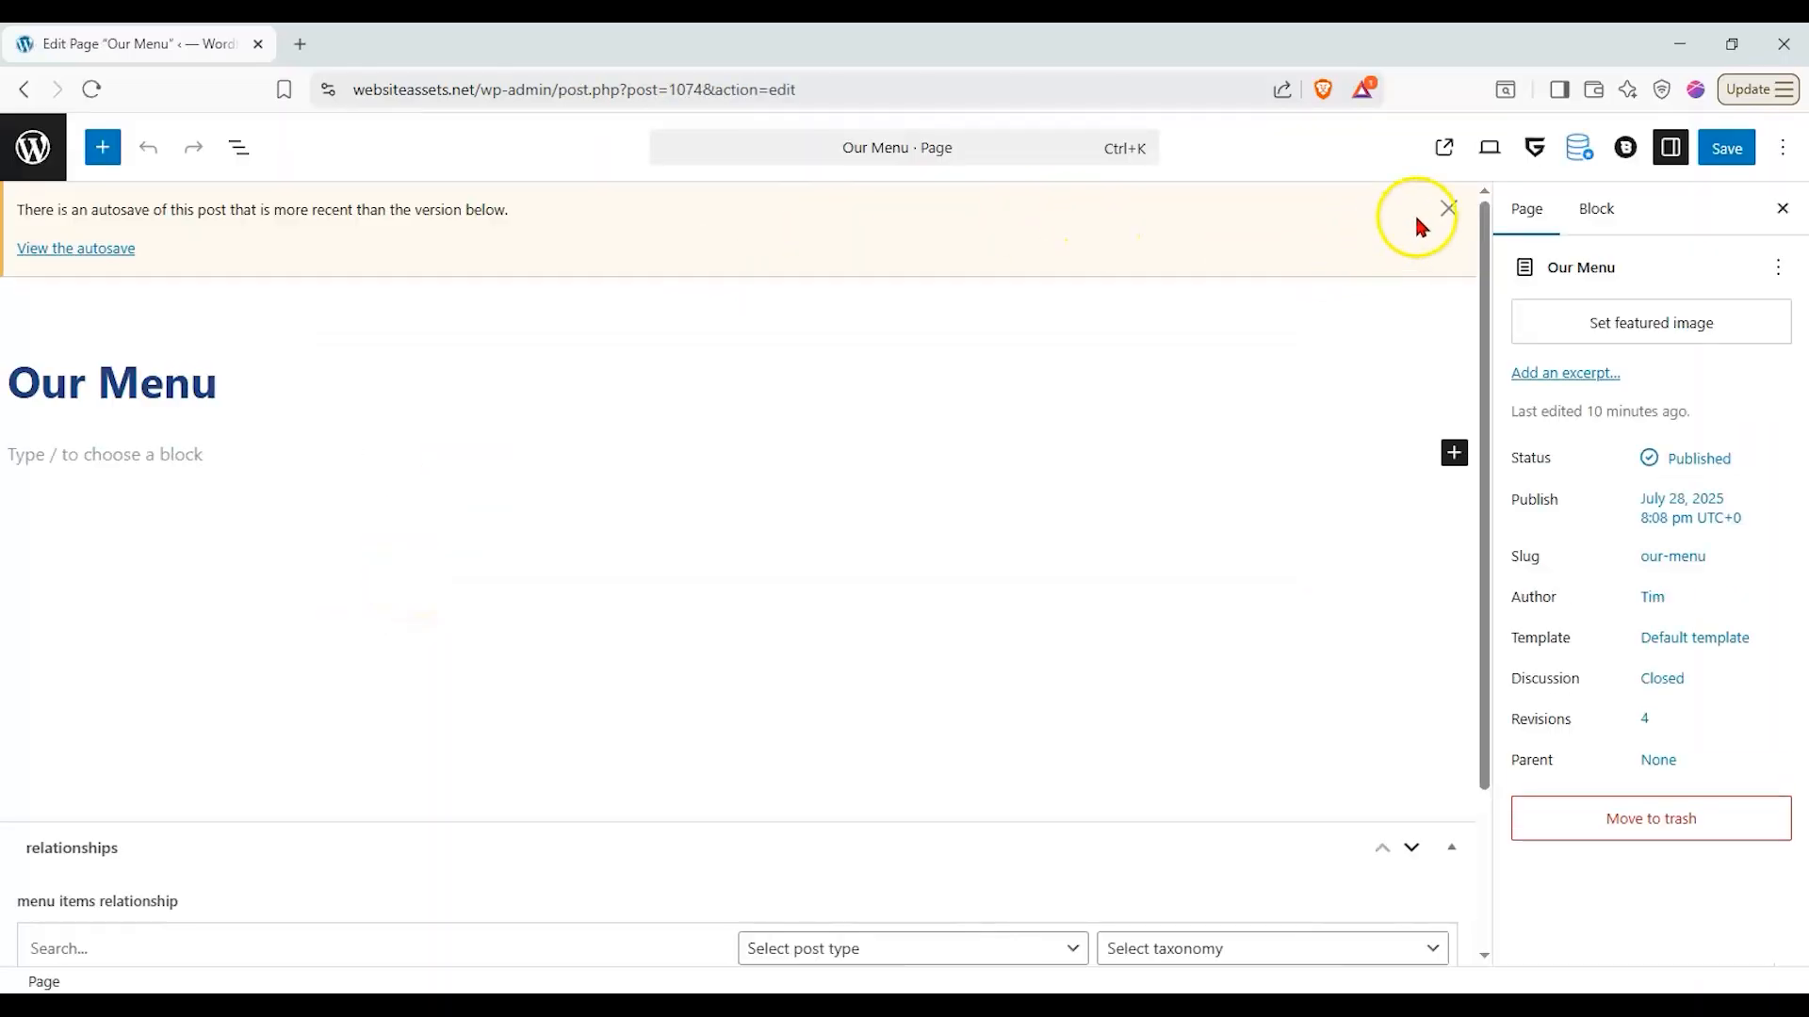
pyautogui.click(1447, 209)
pyautogui.scroll(-1, 565, 565)
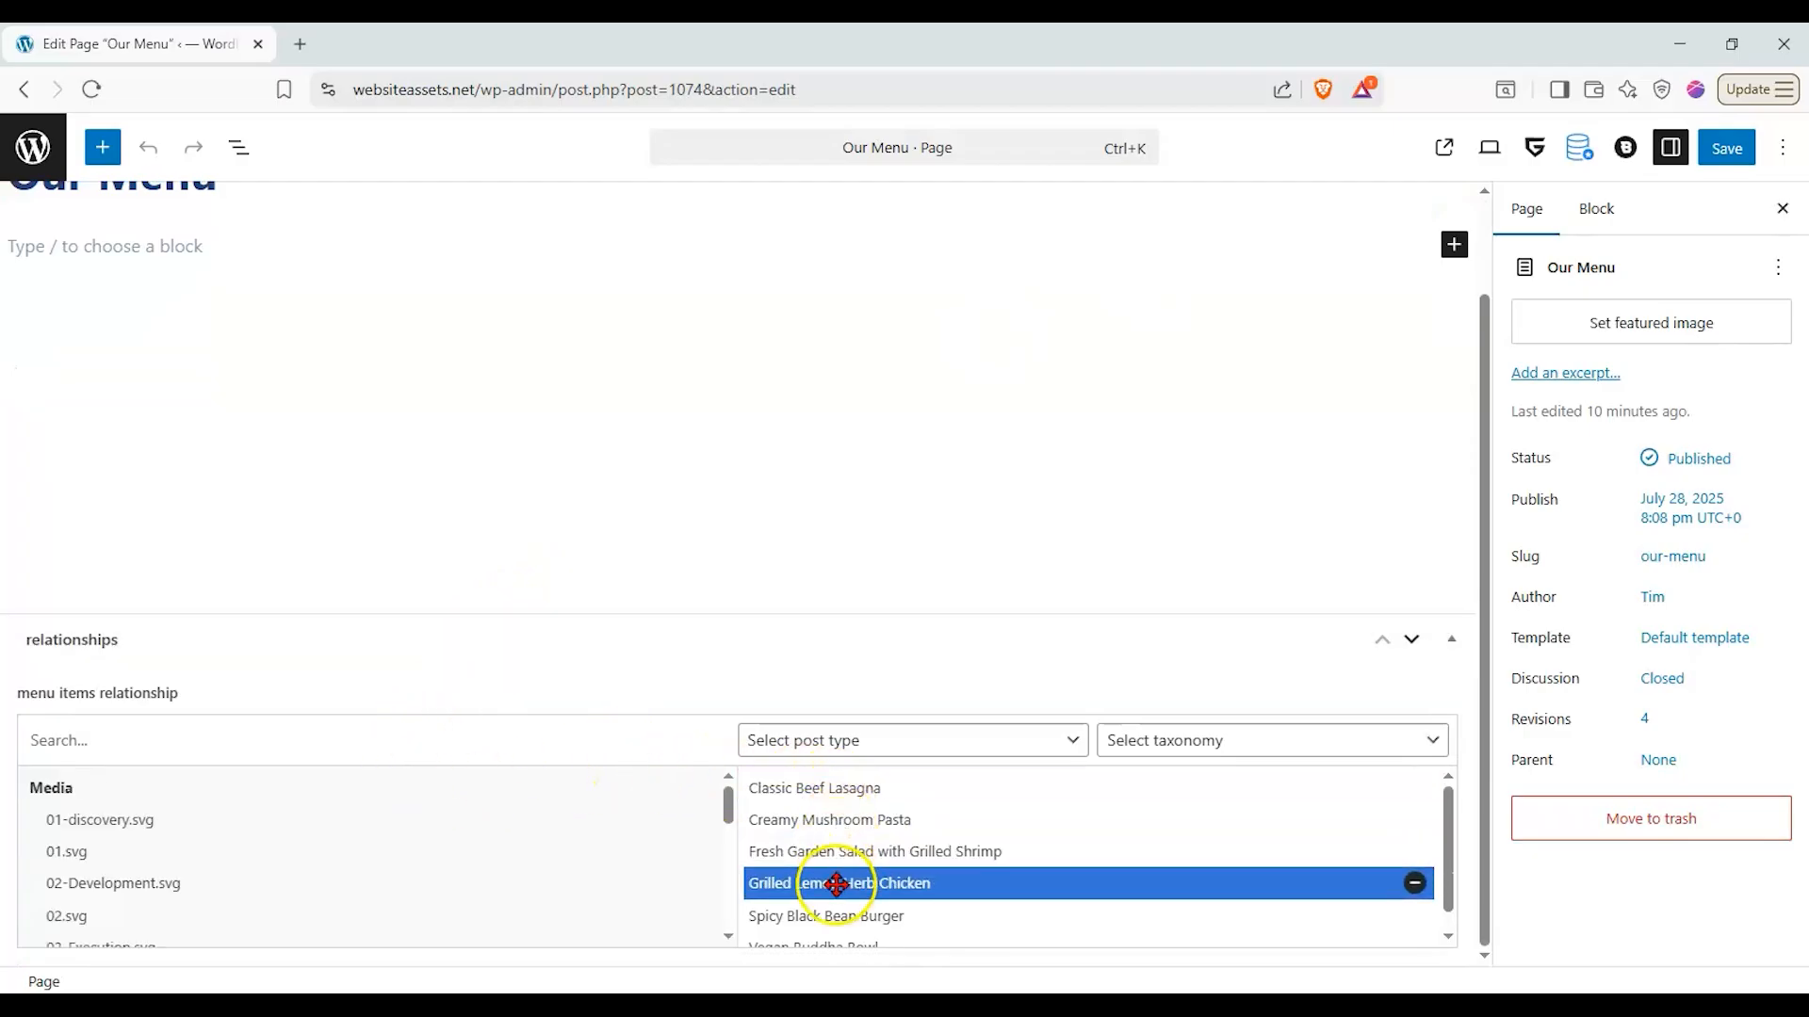
# - Remove all selected dishes from the page's menu items relationship field
pyautogui.click(1416, 789)
pyautogui.click(1429, 789)
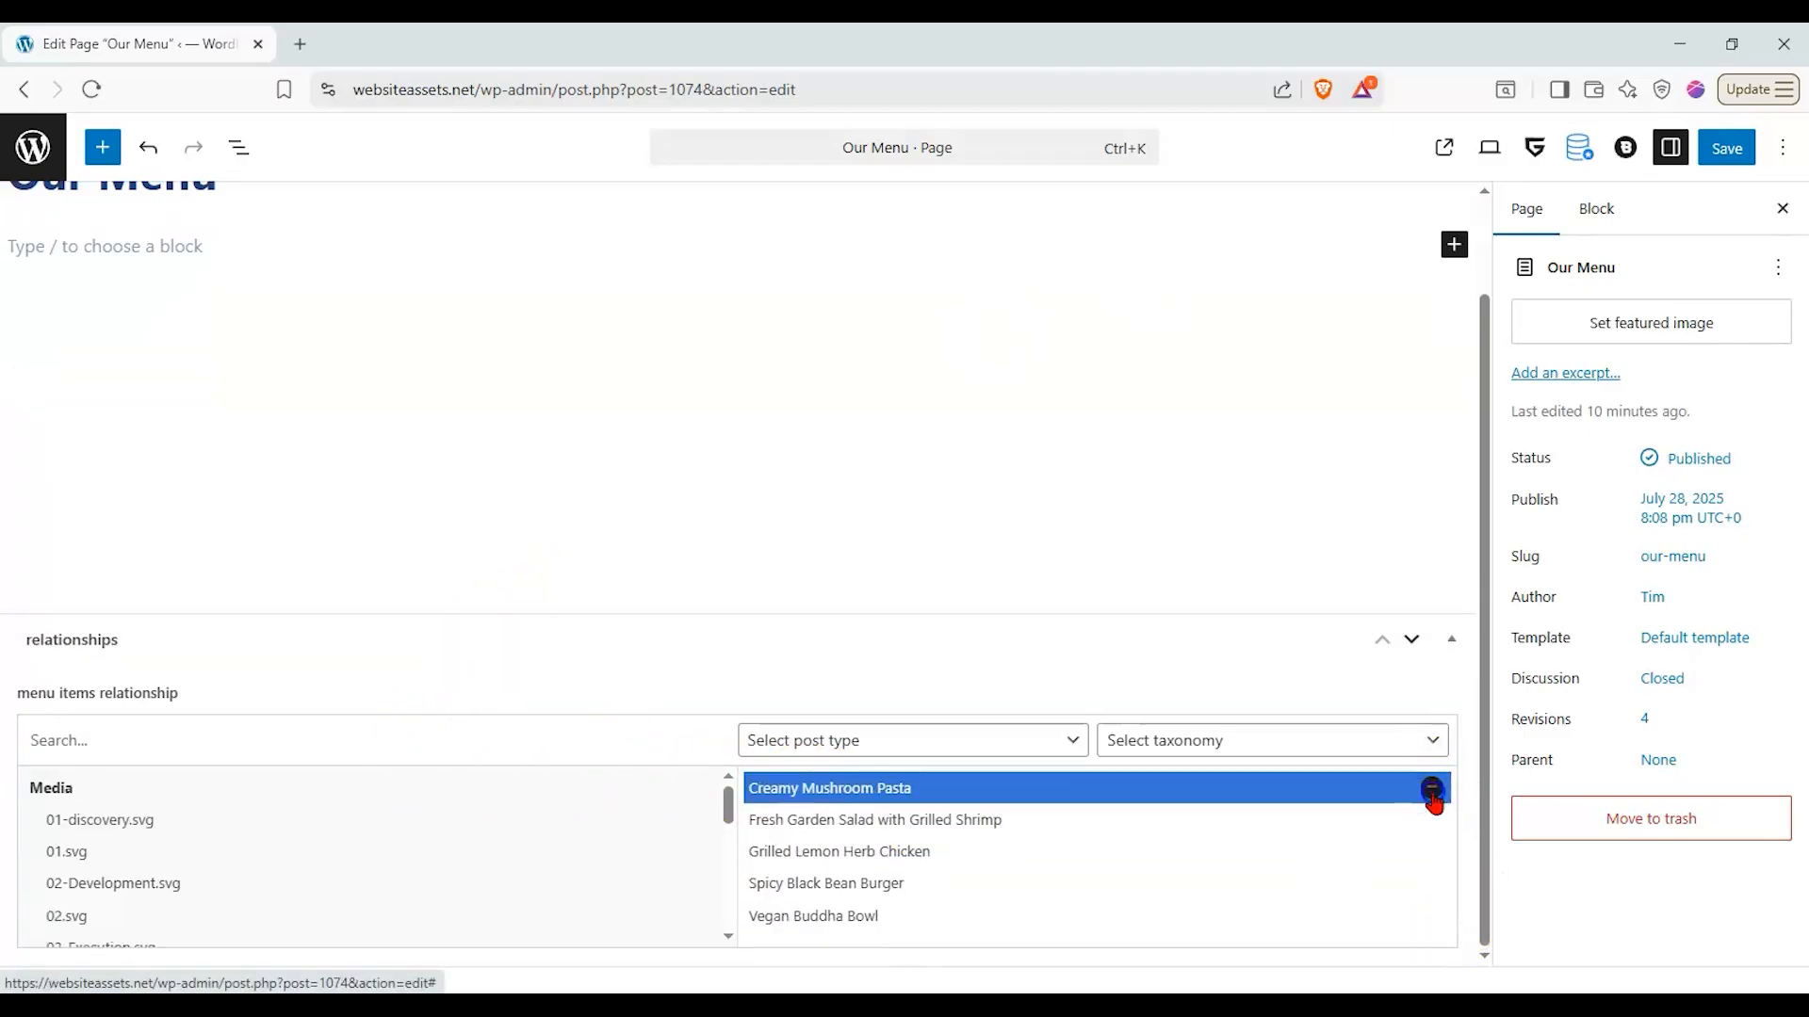
pyautogui.click(1429, 790)
pyautogui.click(1429, 789)
pyautogui.click(1429, 789)
pyautogui.click(1429, 789)
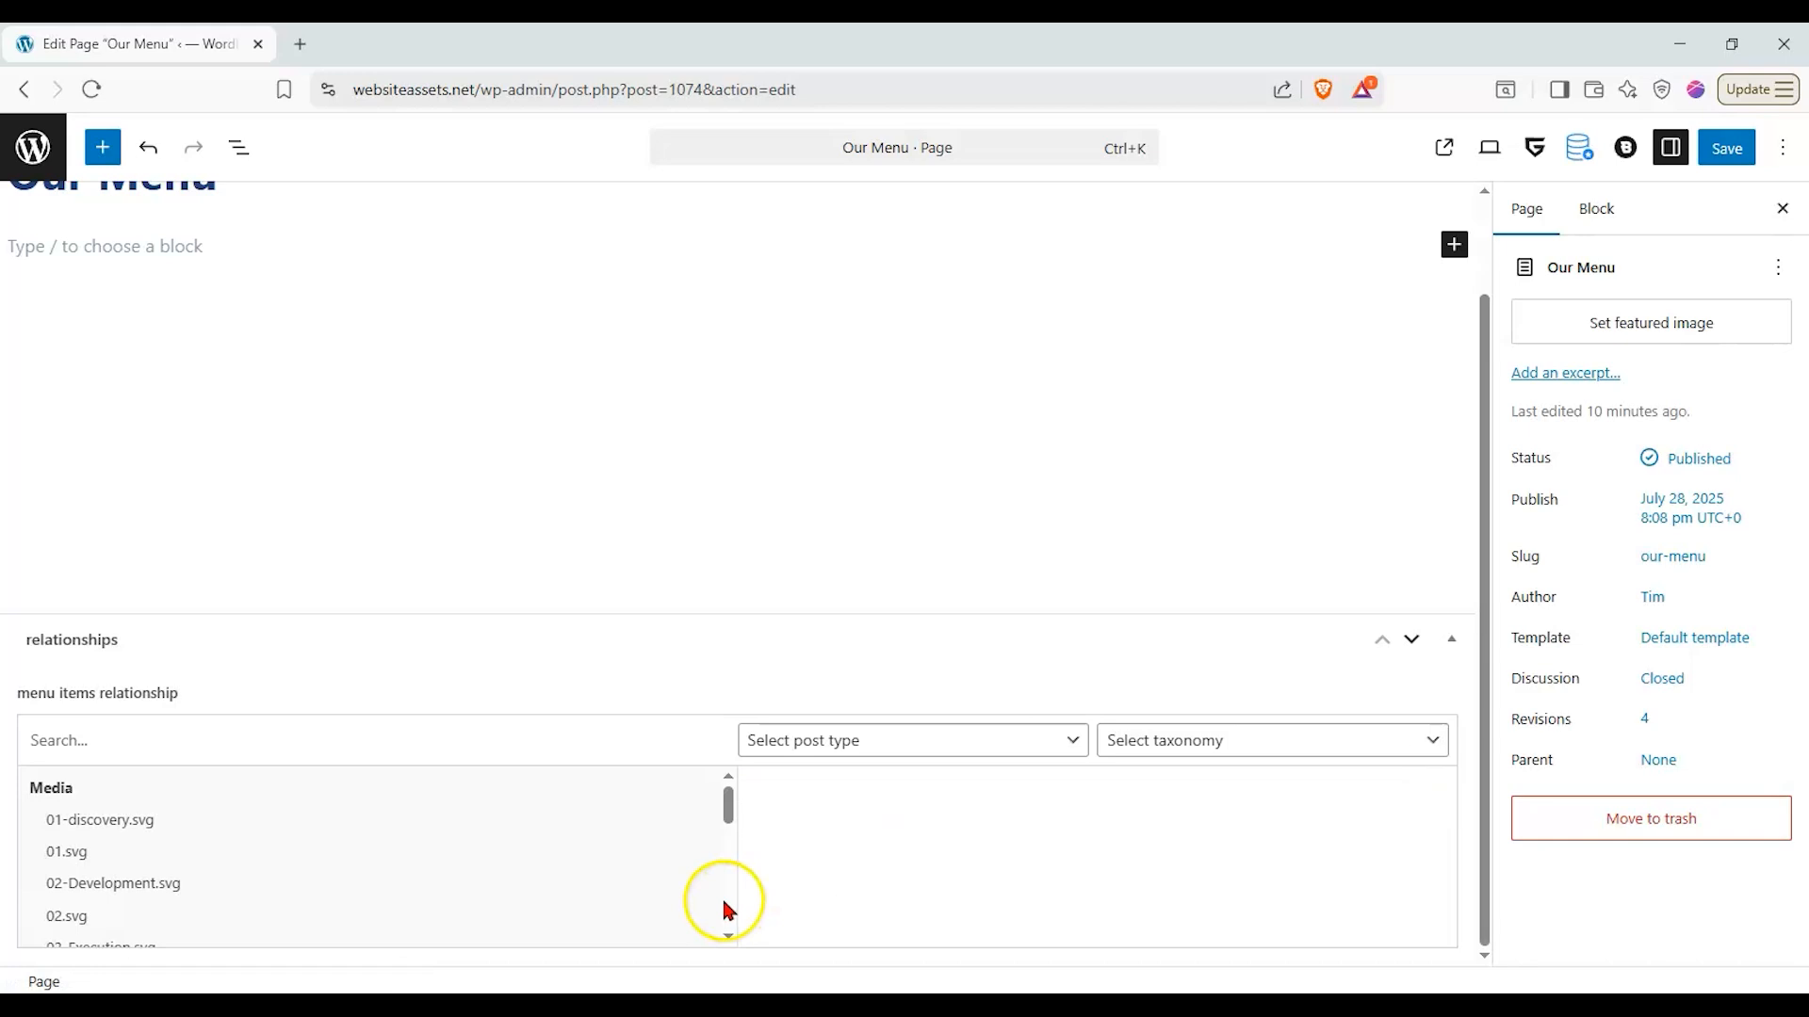
# - Filter the relationship choices to the Post type and add Classic Beef Lasagna and Creamy Mushroom Pasta
pyautogui.click(1053, 737)
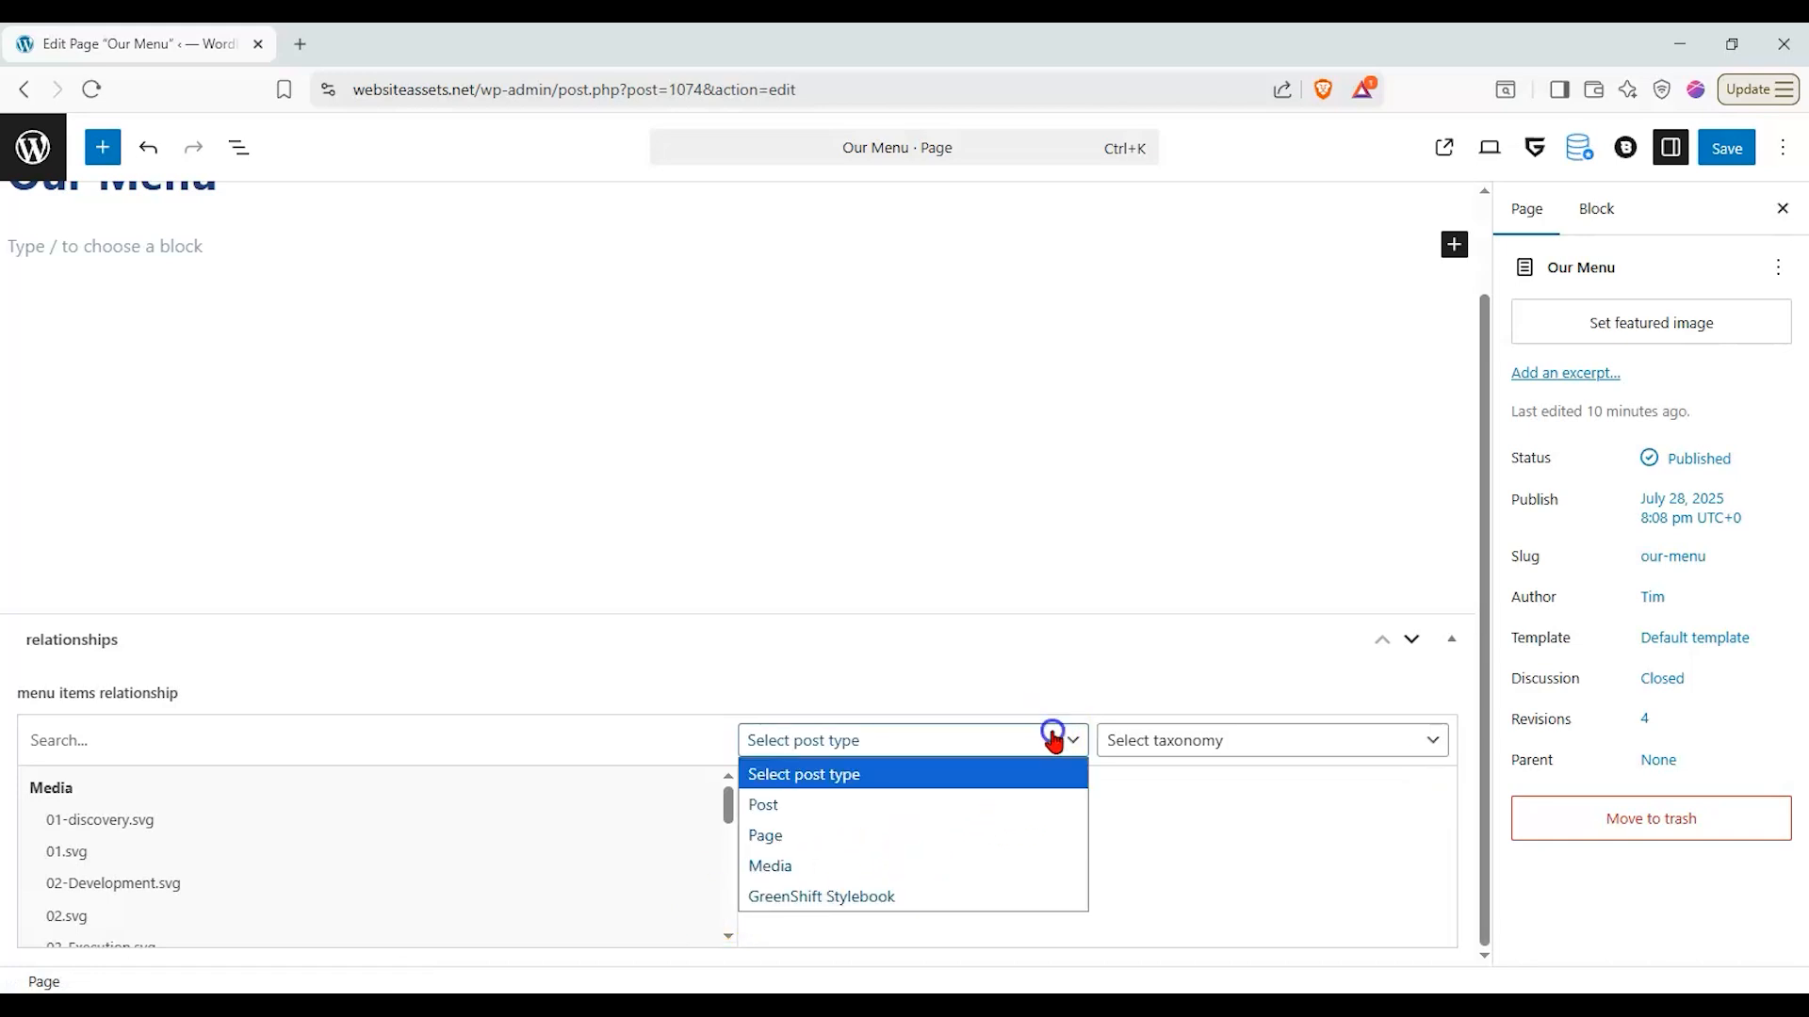
pyautogui.click(959, 804)
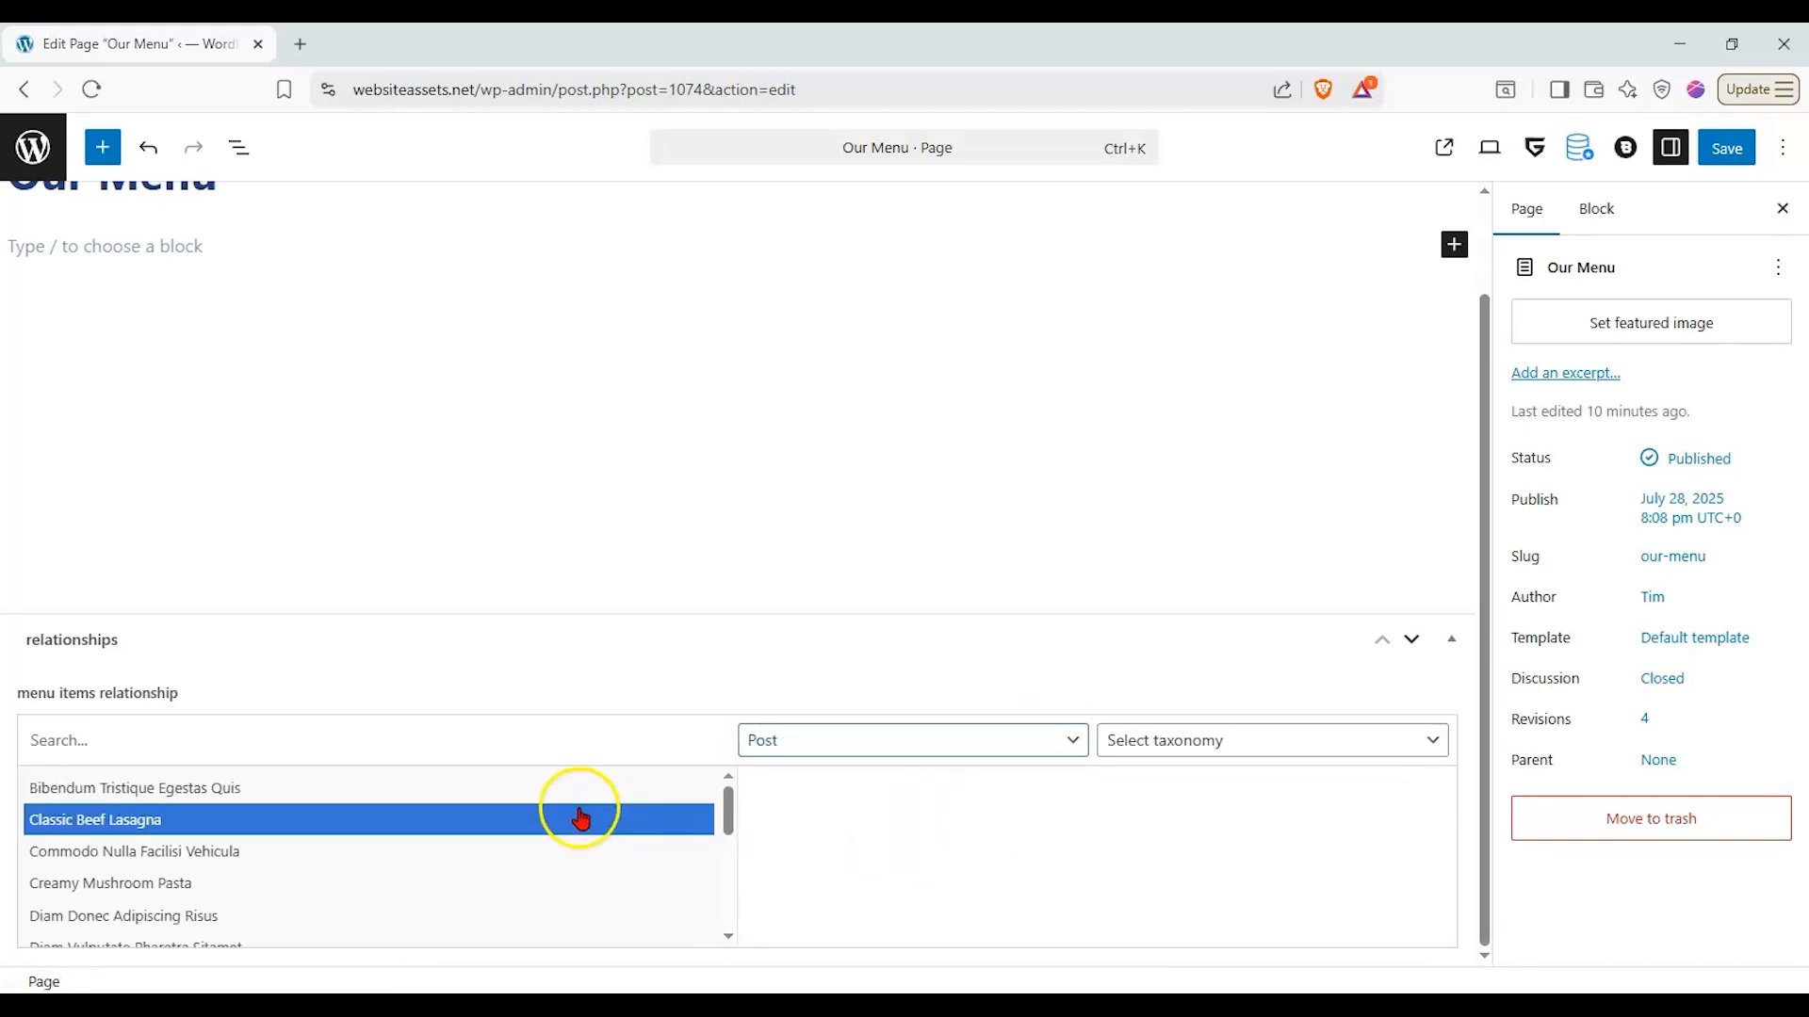
pyautogui.click(580, 813)
pyautogui.scroll(-2, 555, 812)
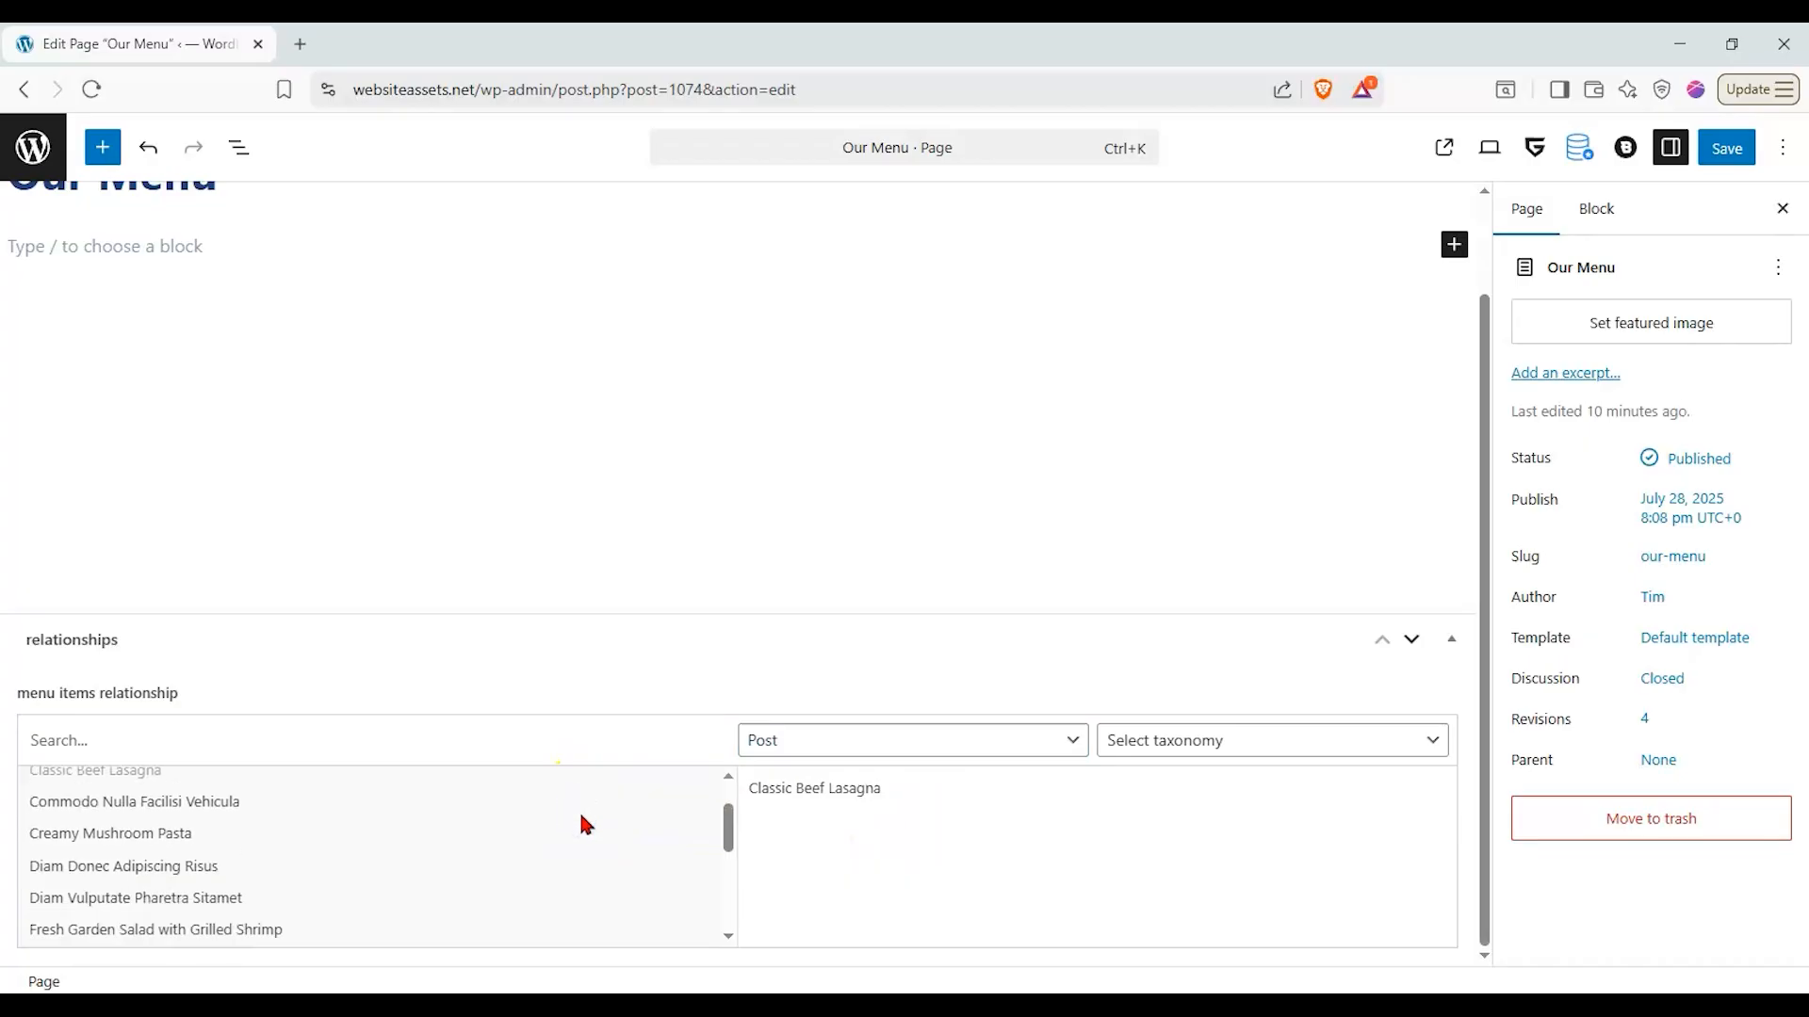
pyautogui.scroll(2, 412, 833)
pyautogui.click(371, 878)
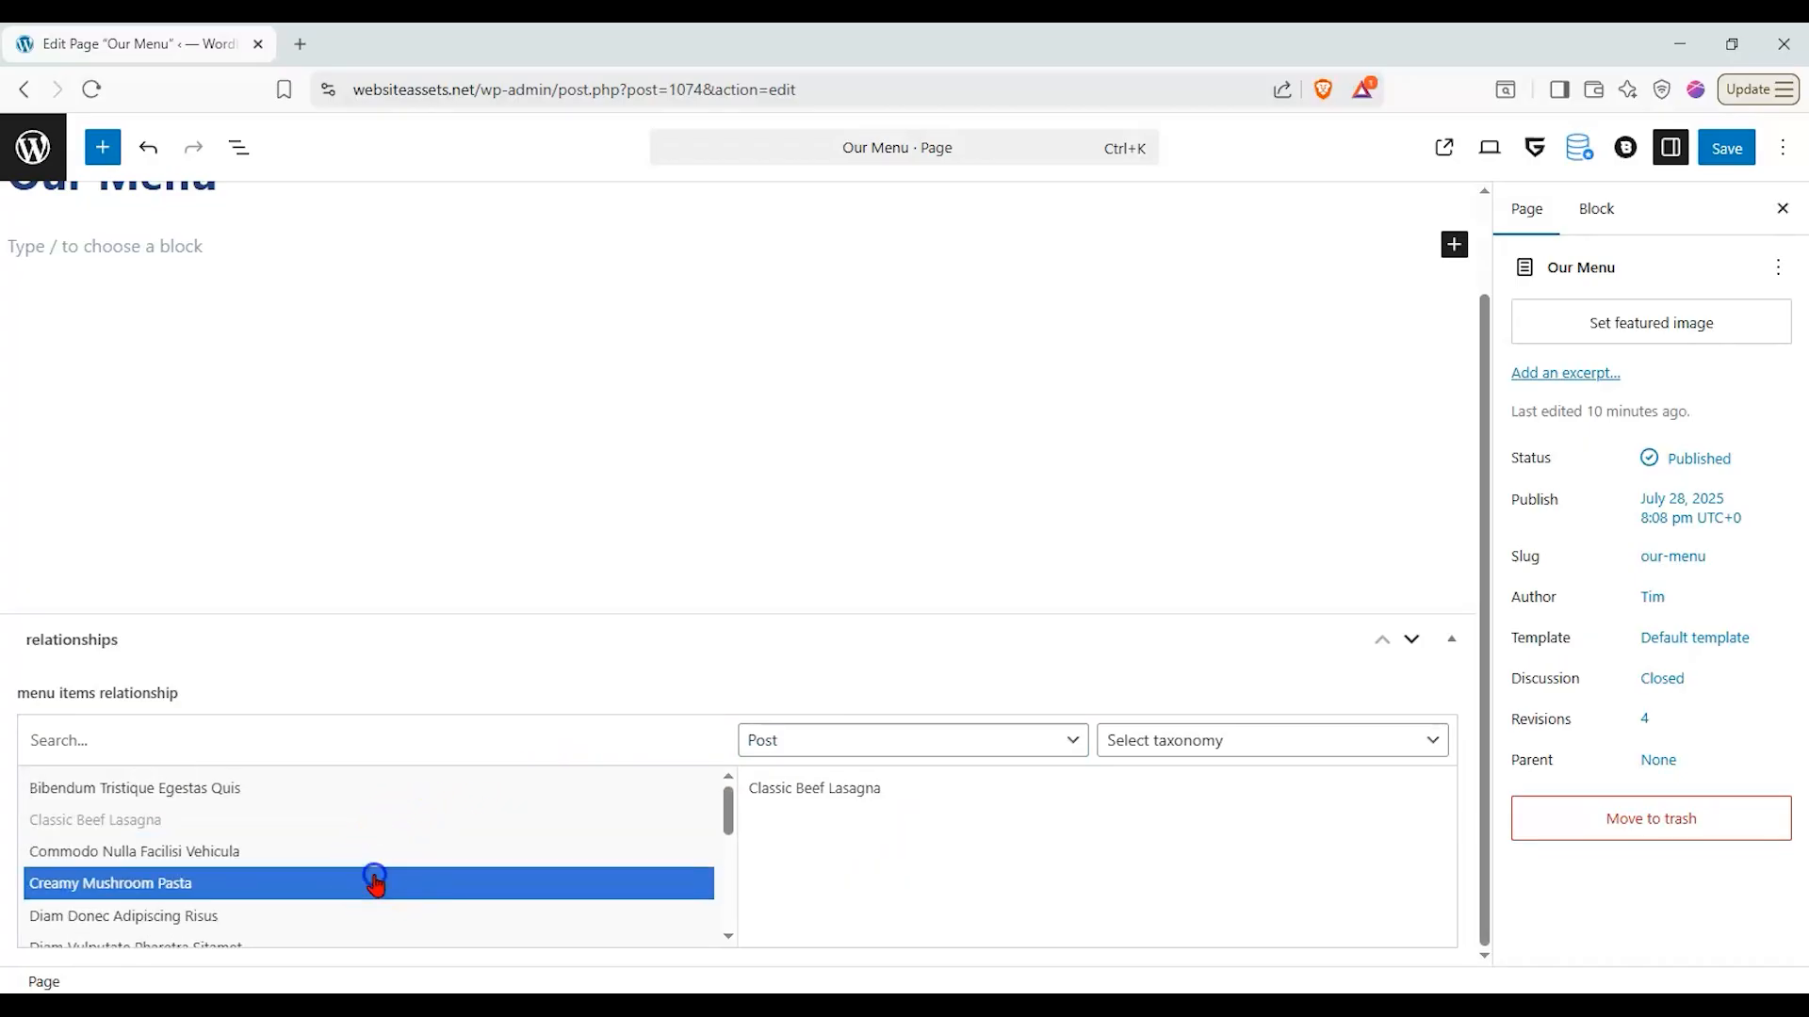
# - Add Fresh Garden Salad with Grilled Shrimp, Grilled Lemon Herb Chicken, Spicy Black Bean Burger and Vegan Buddha Bowl to the menu items relationship
pyautogui.scroll(-1, 377, 885)
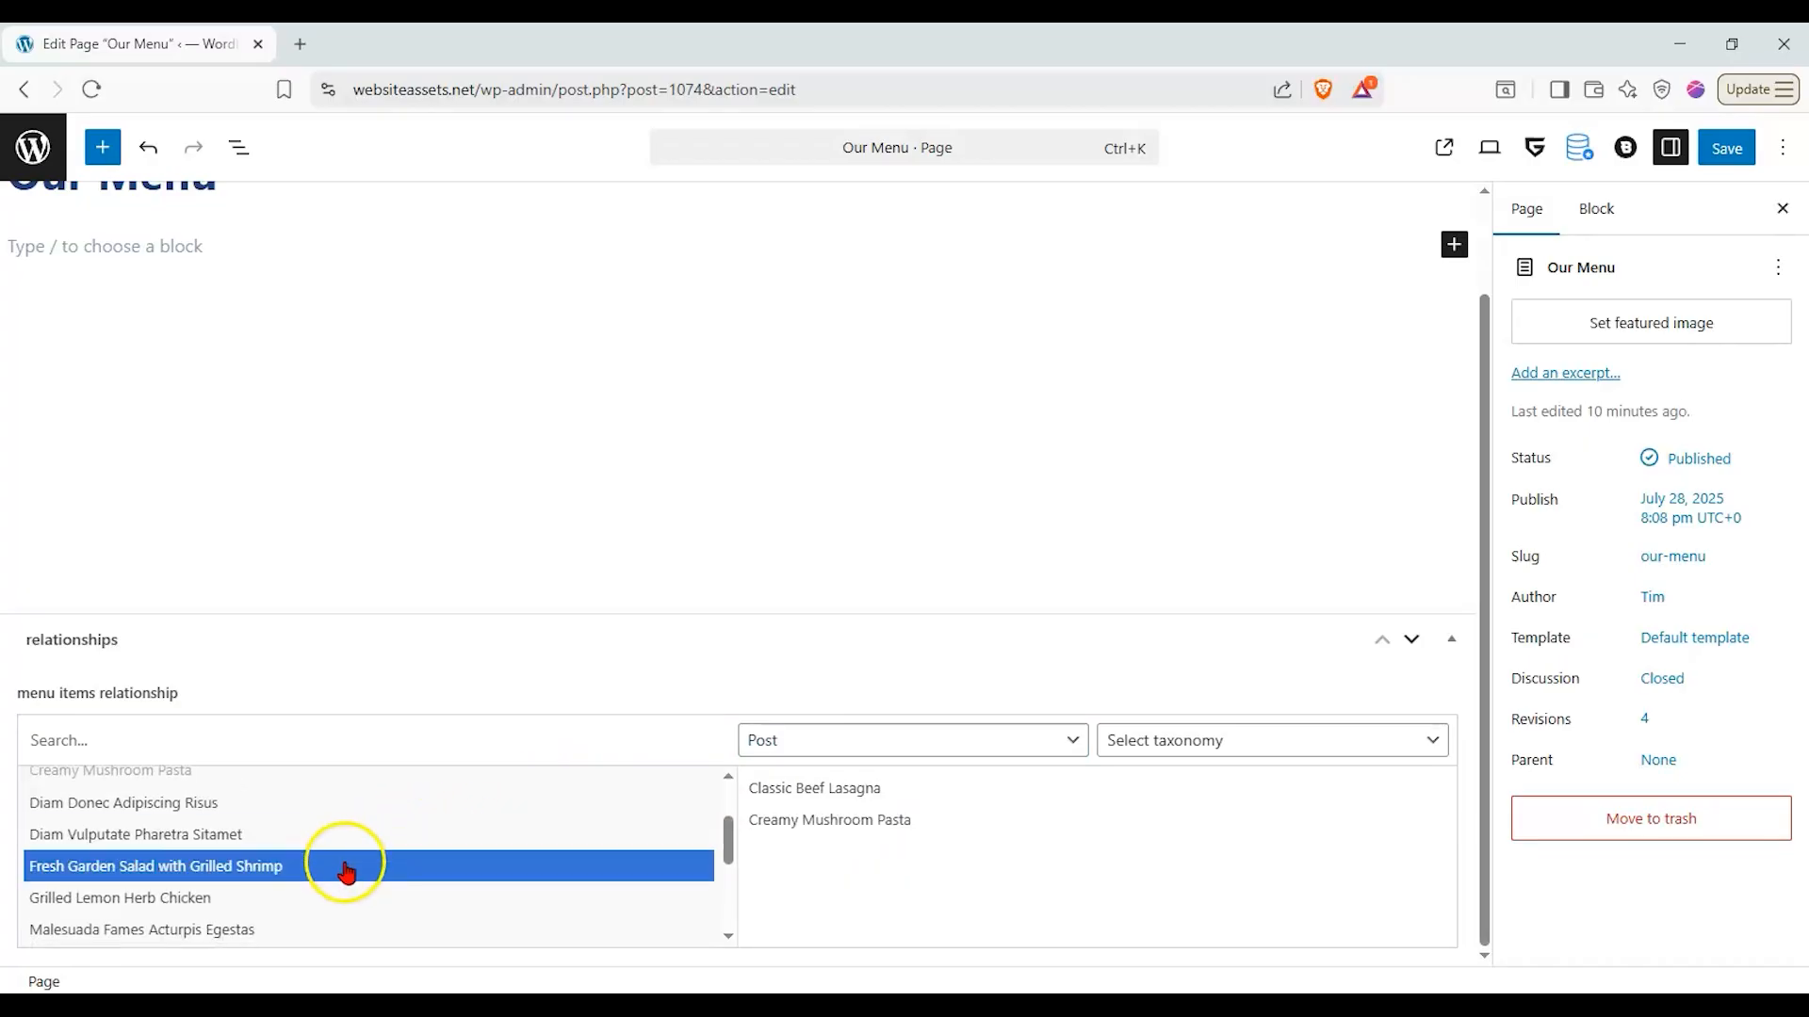
pyautogui.click(346, 864)
pyautogui.click(337, 891)
pyautogui.scroll(-1, 336, 888)
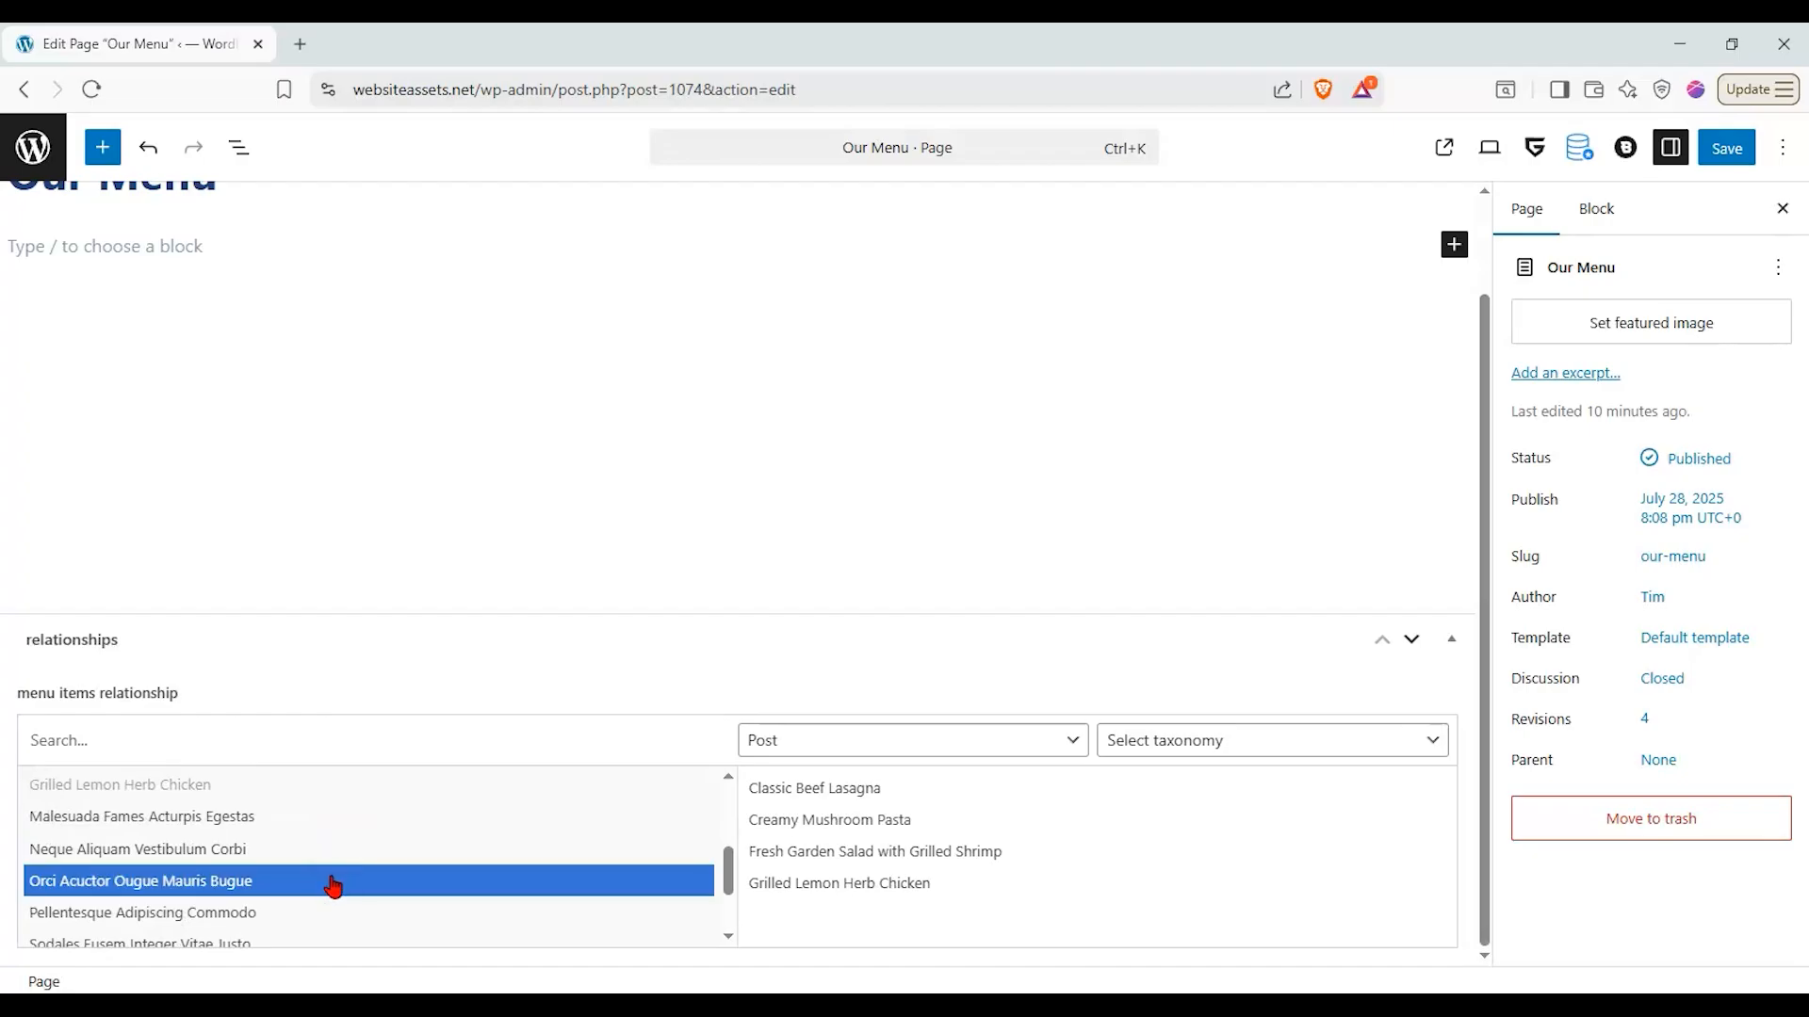
pyautogui.scroll(-1, 325, 881)
pyautogui.click(320, 862)
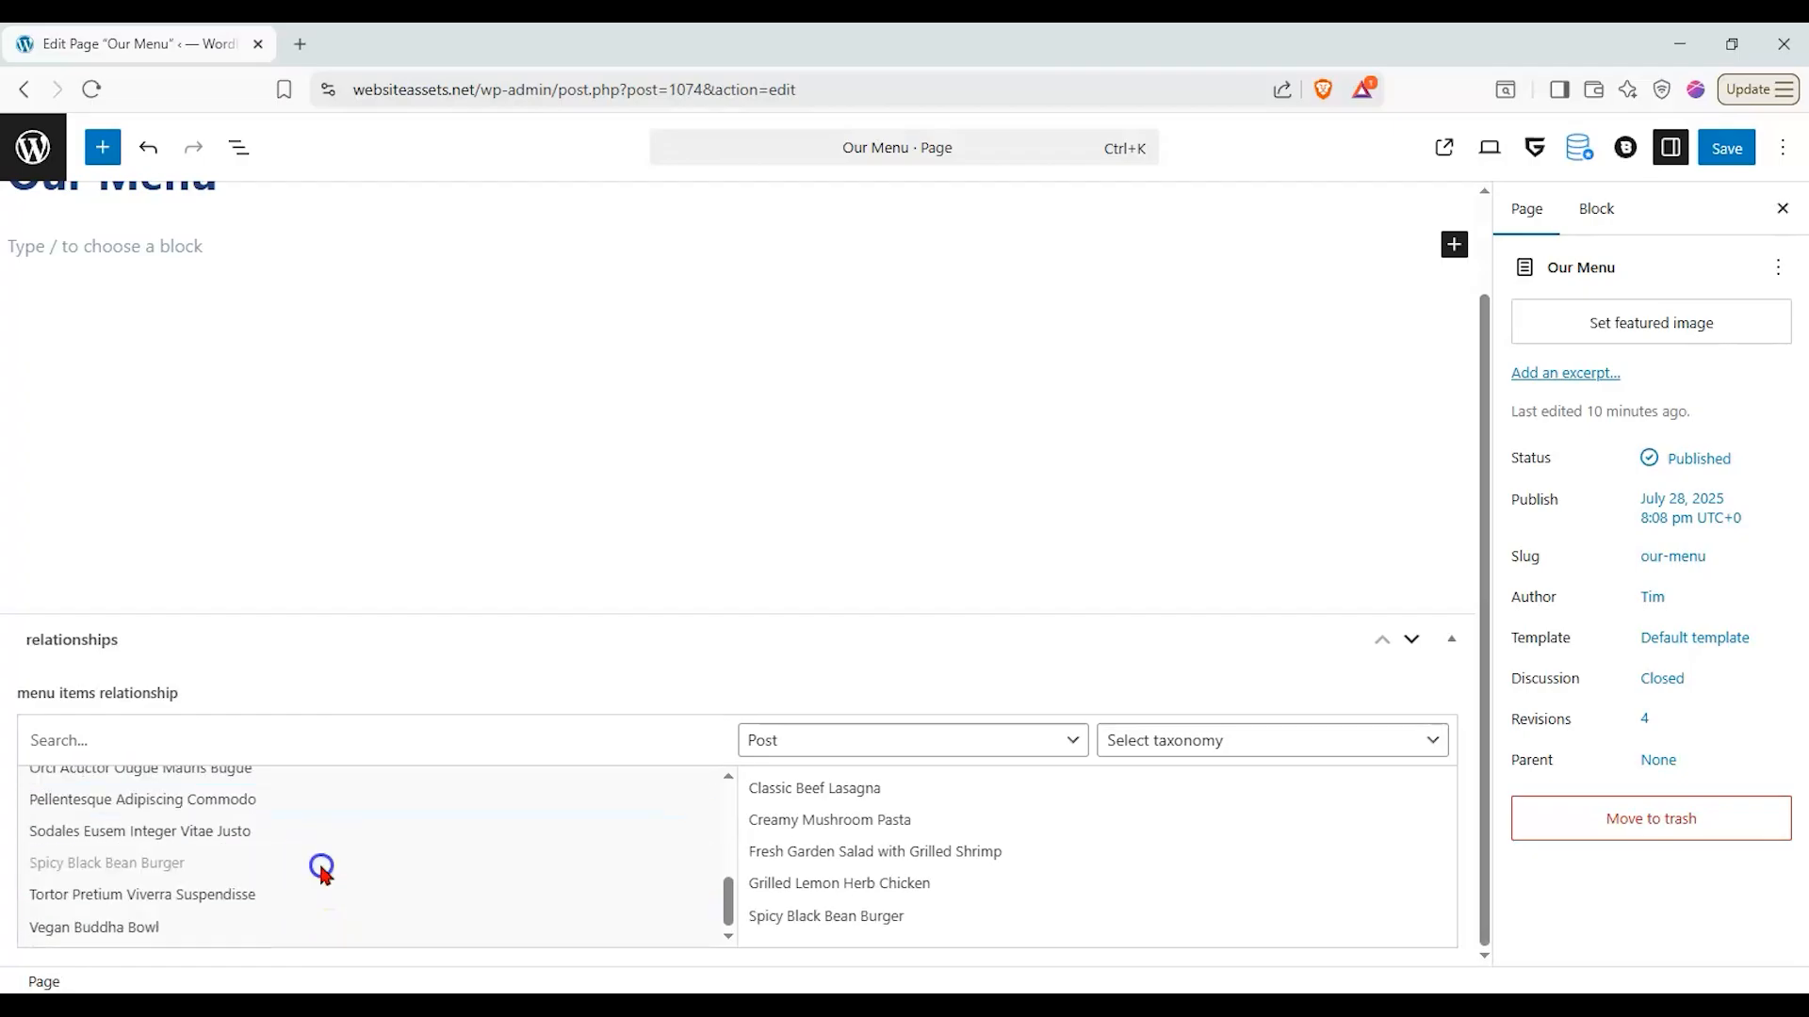
pyautogui.click(320, 923)
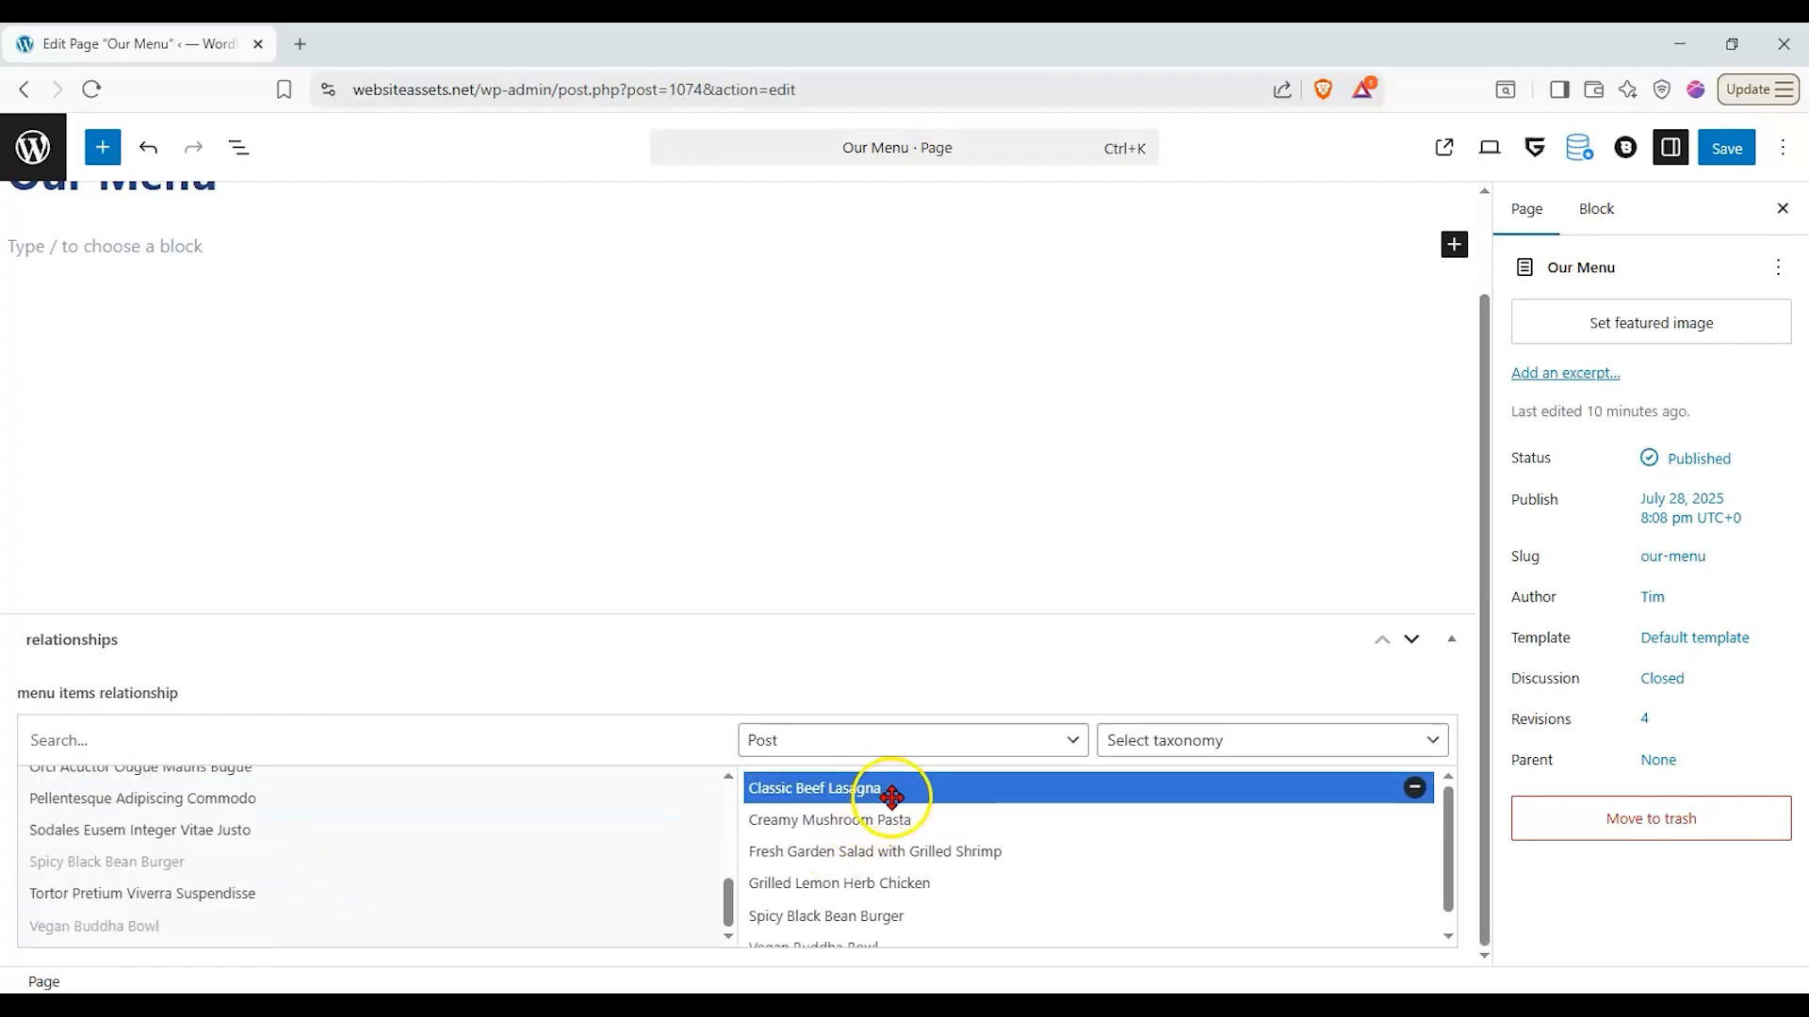
pyautogui.scroll(-1, 886, 799)
pyautogui.scroll(1, 837, 924)
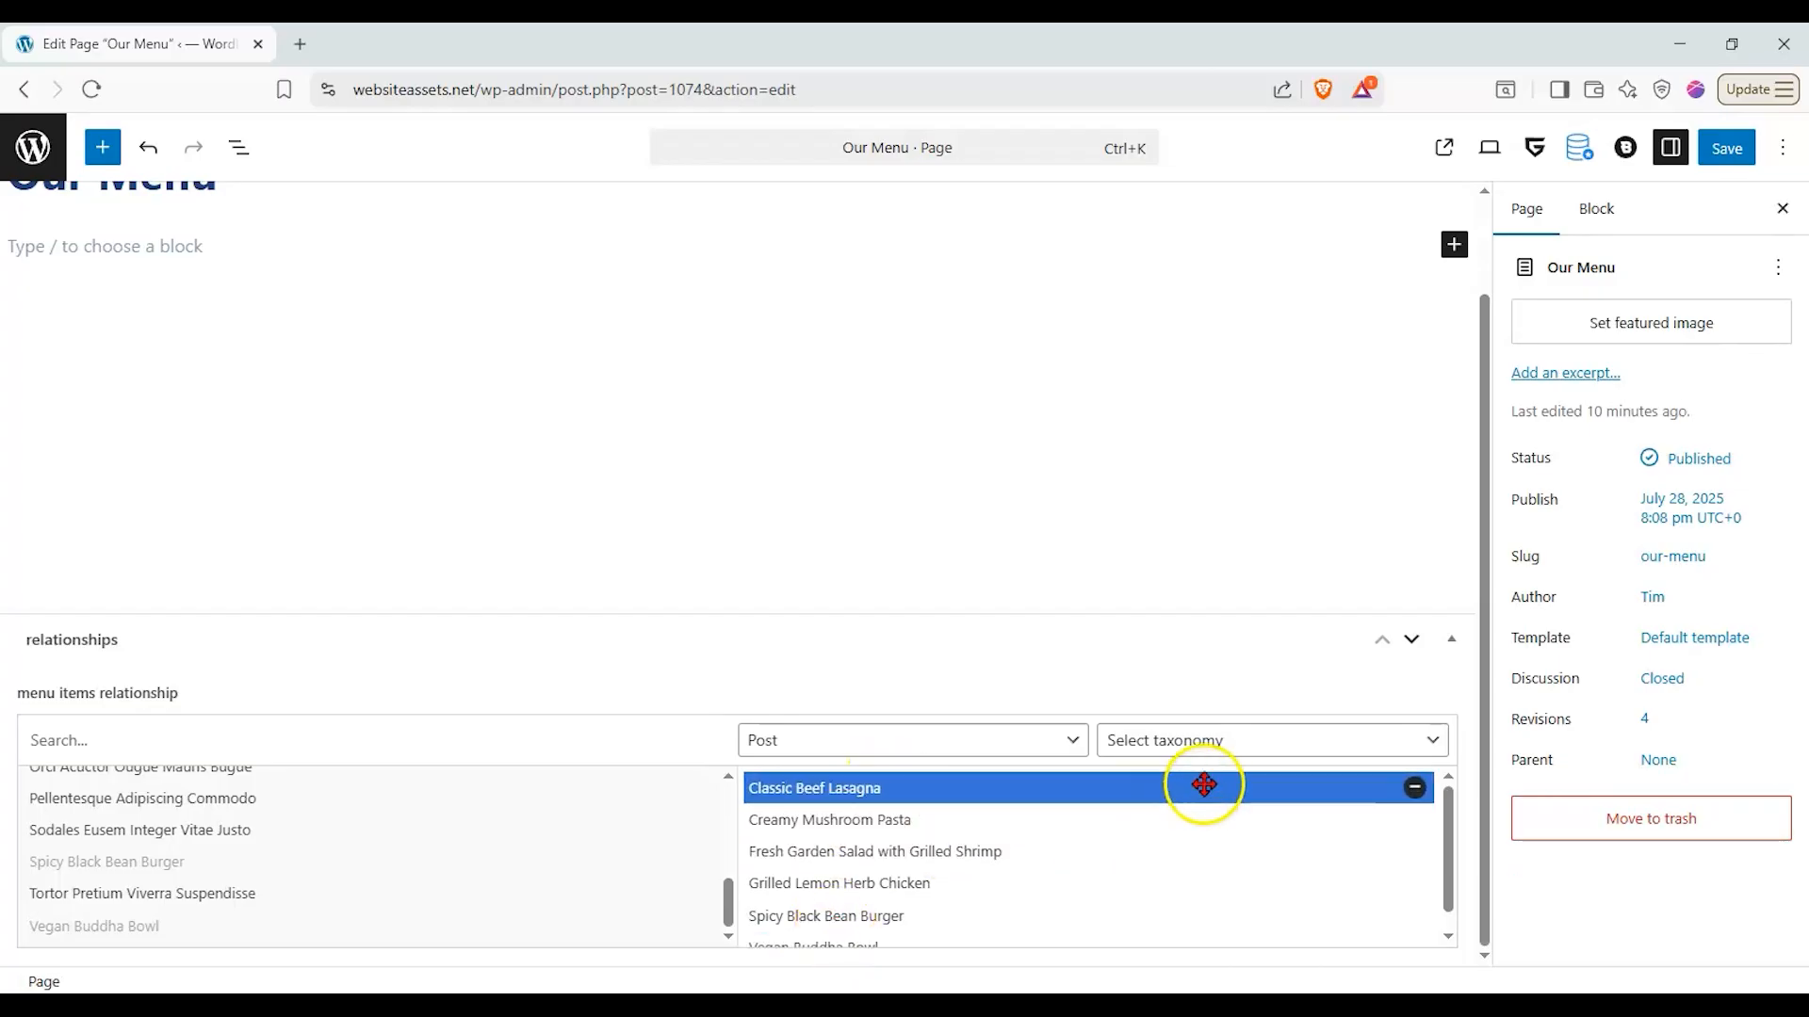
# - Collapse the relationships section and insert a Dynamic Repeater block under the Our Menu title
pyautogui.click(1452, 638)
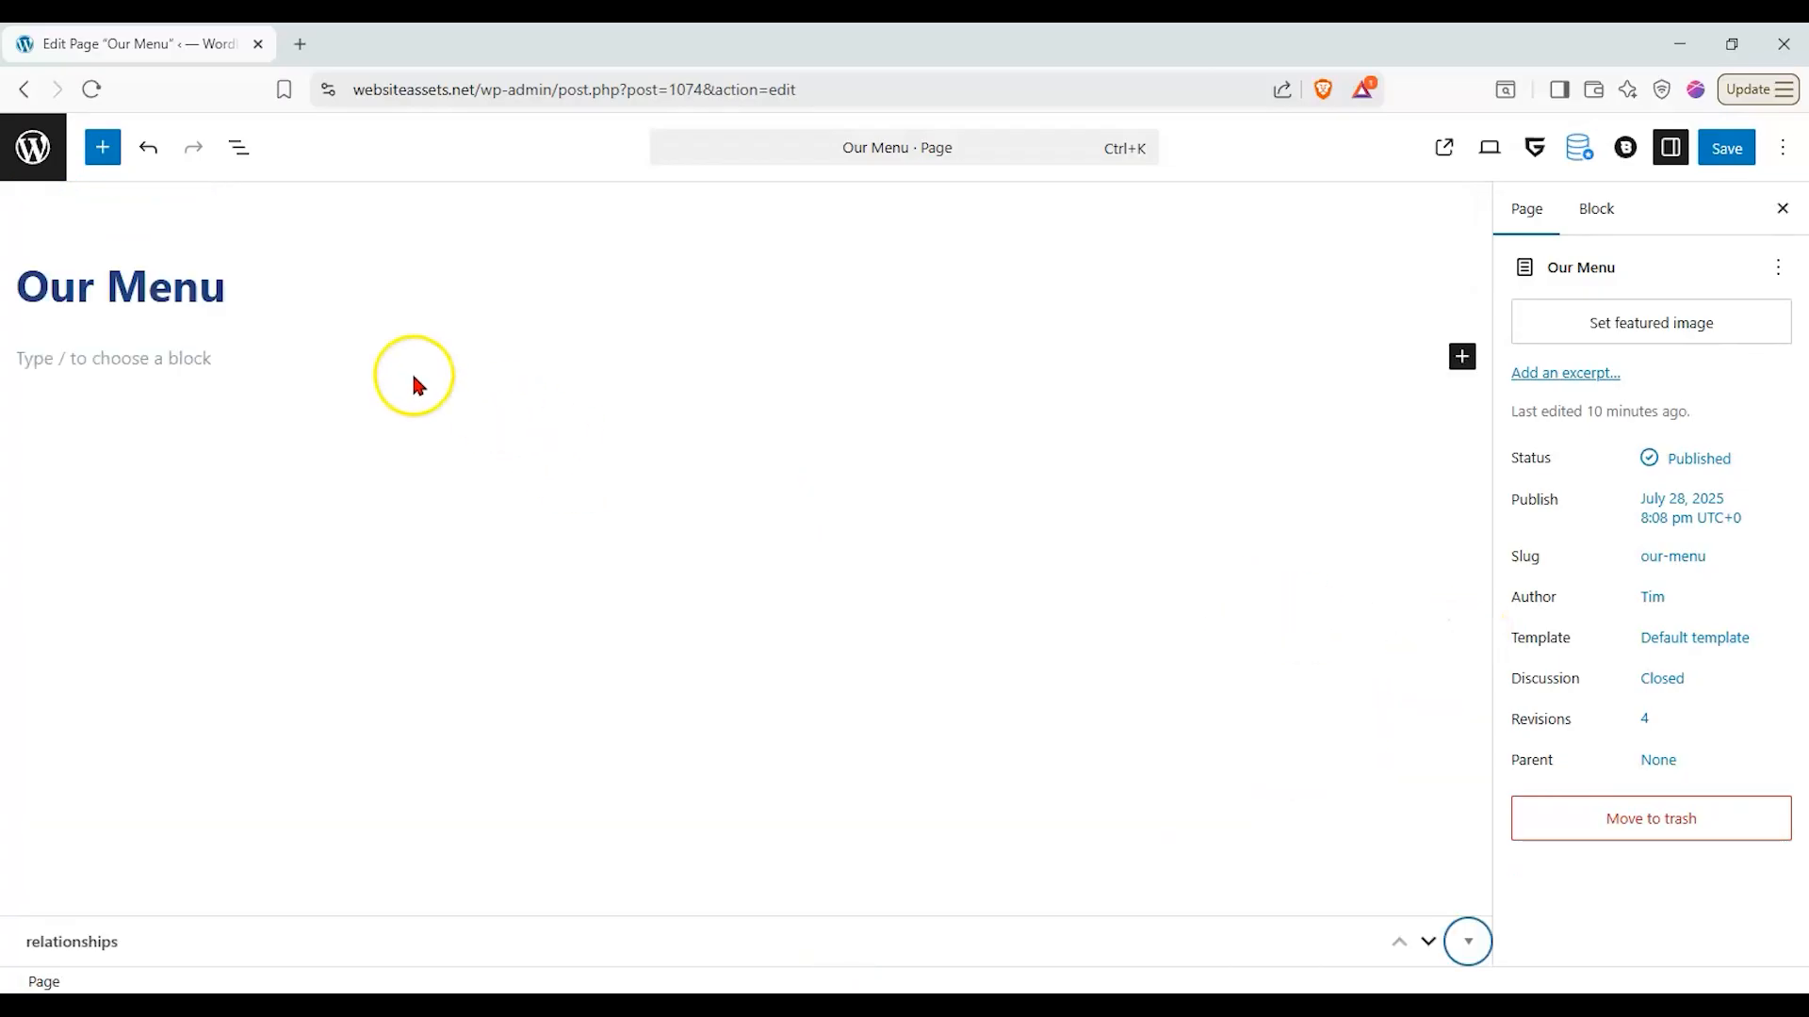
pyautogui.click(234, 360)
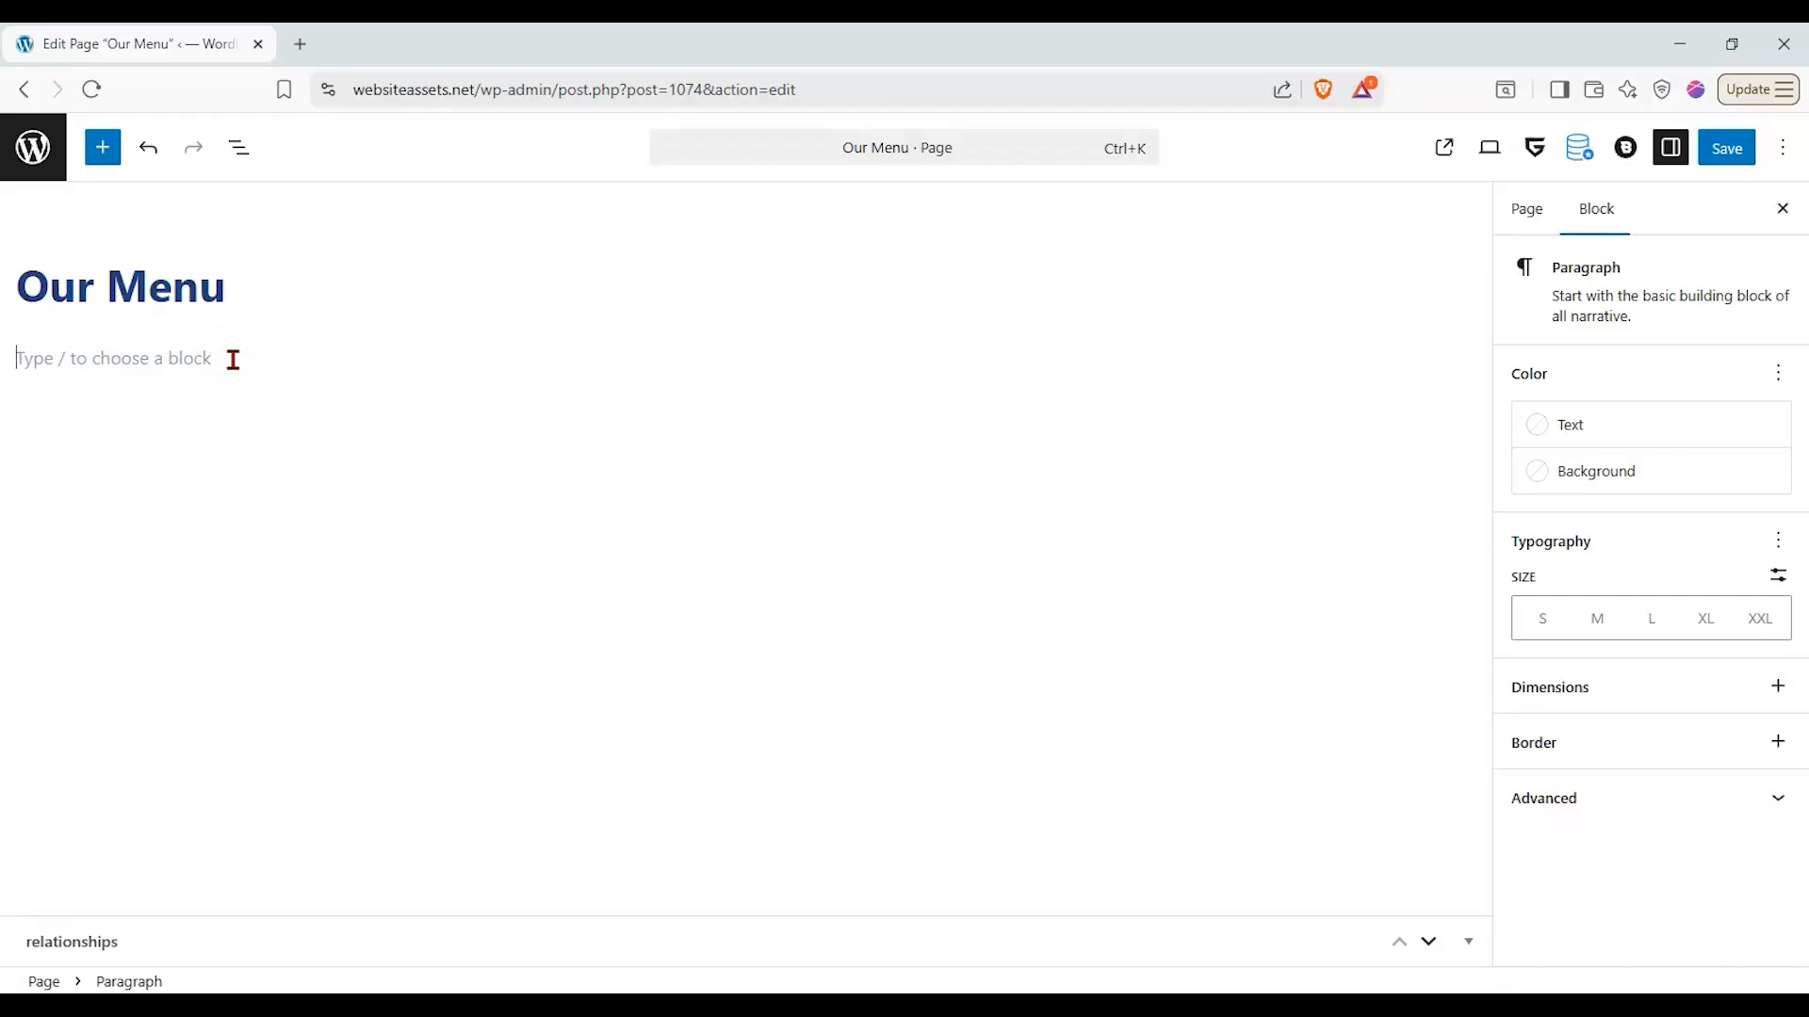
pyautogui.click(102, 148)
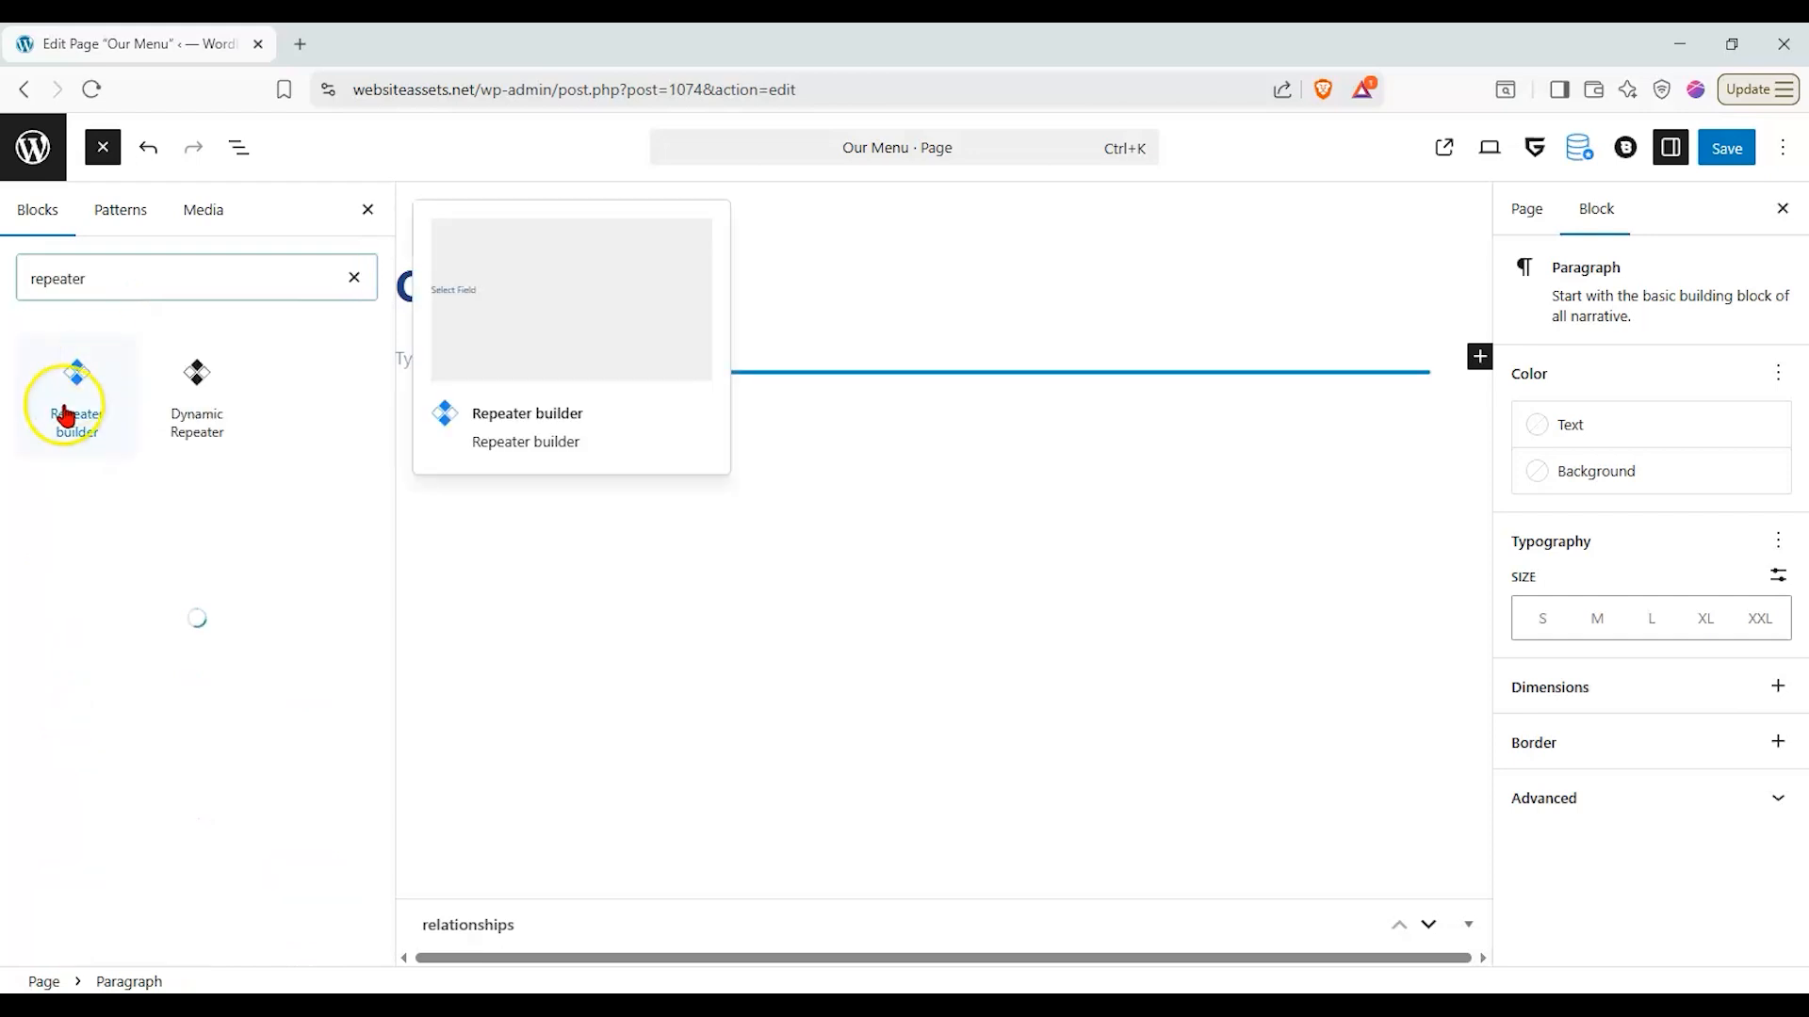
pyautogui.click(193, 377)
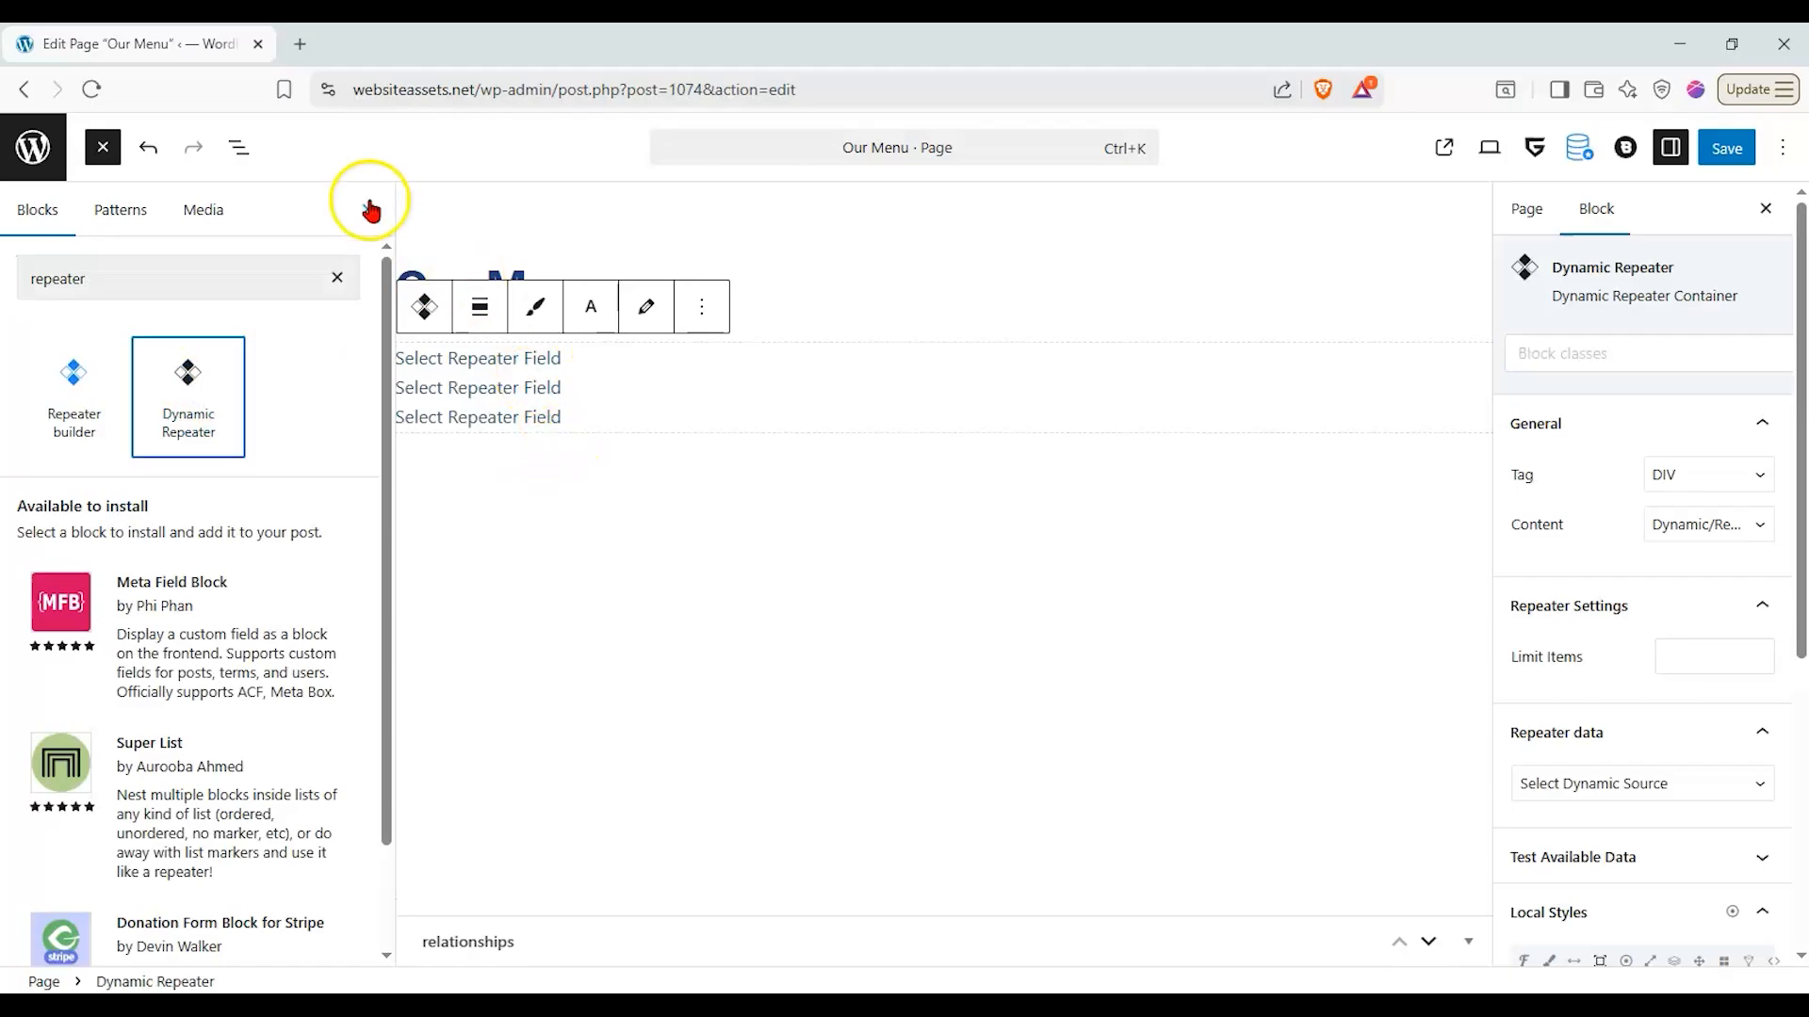
pyautogui.click(74, 377)
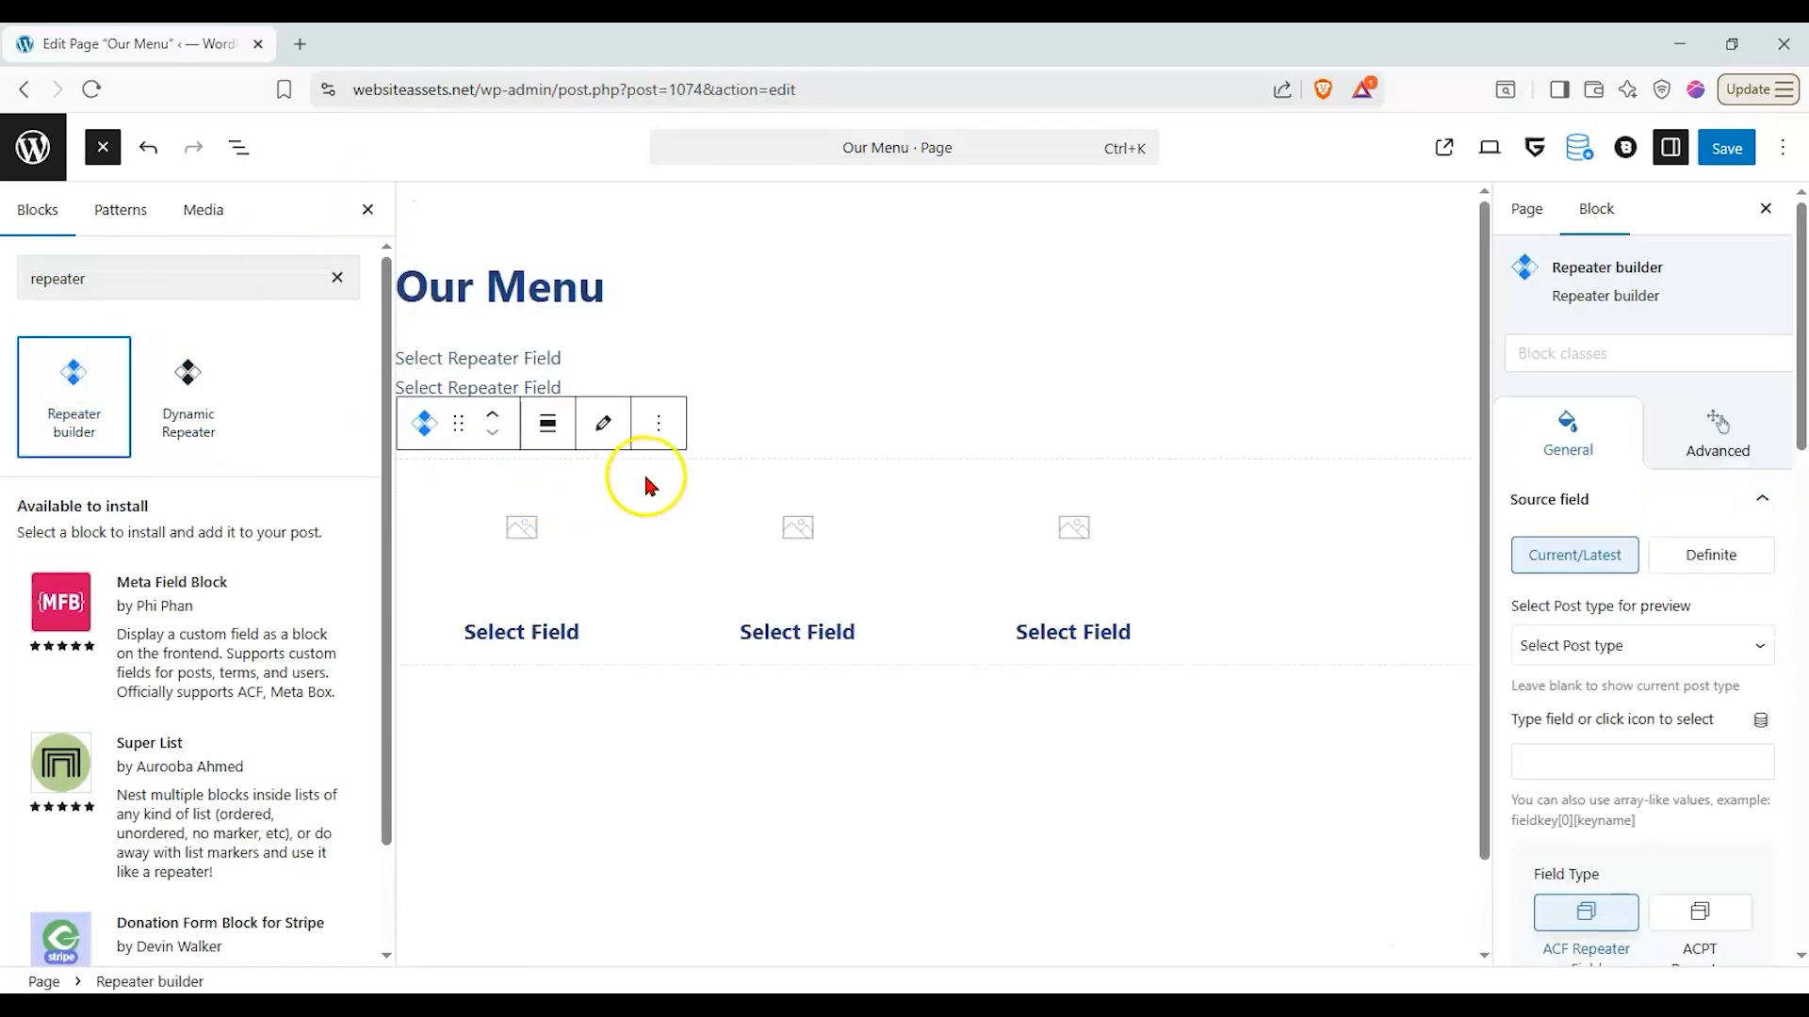
pyautogui.click(659, 426)
pyautogui.click(691, 964)
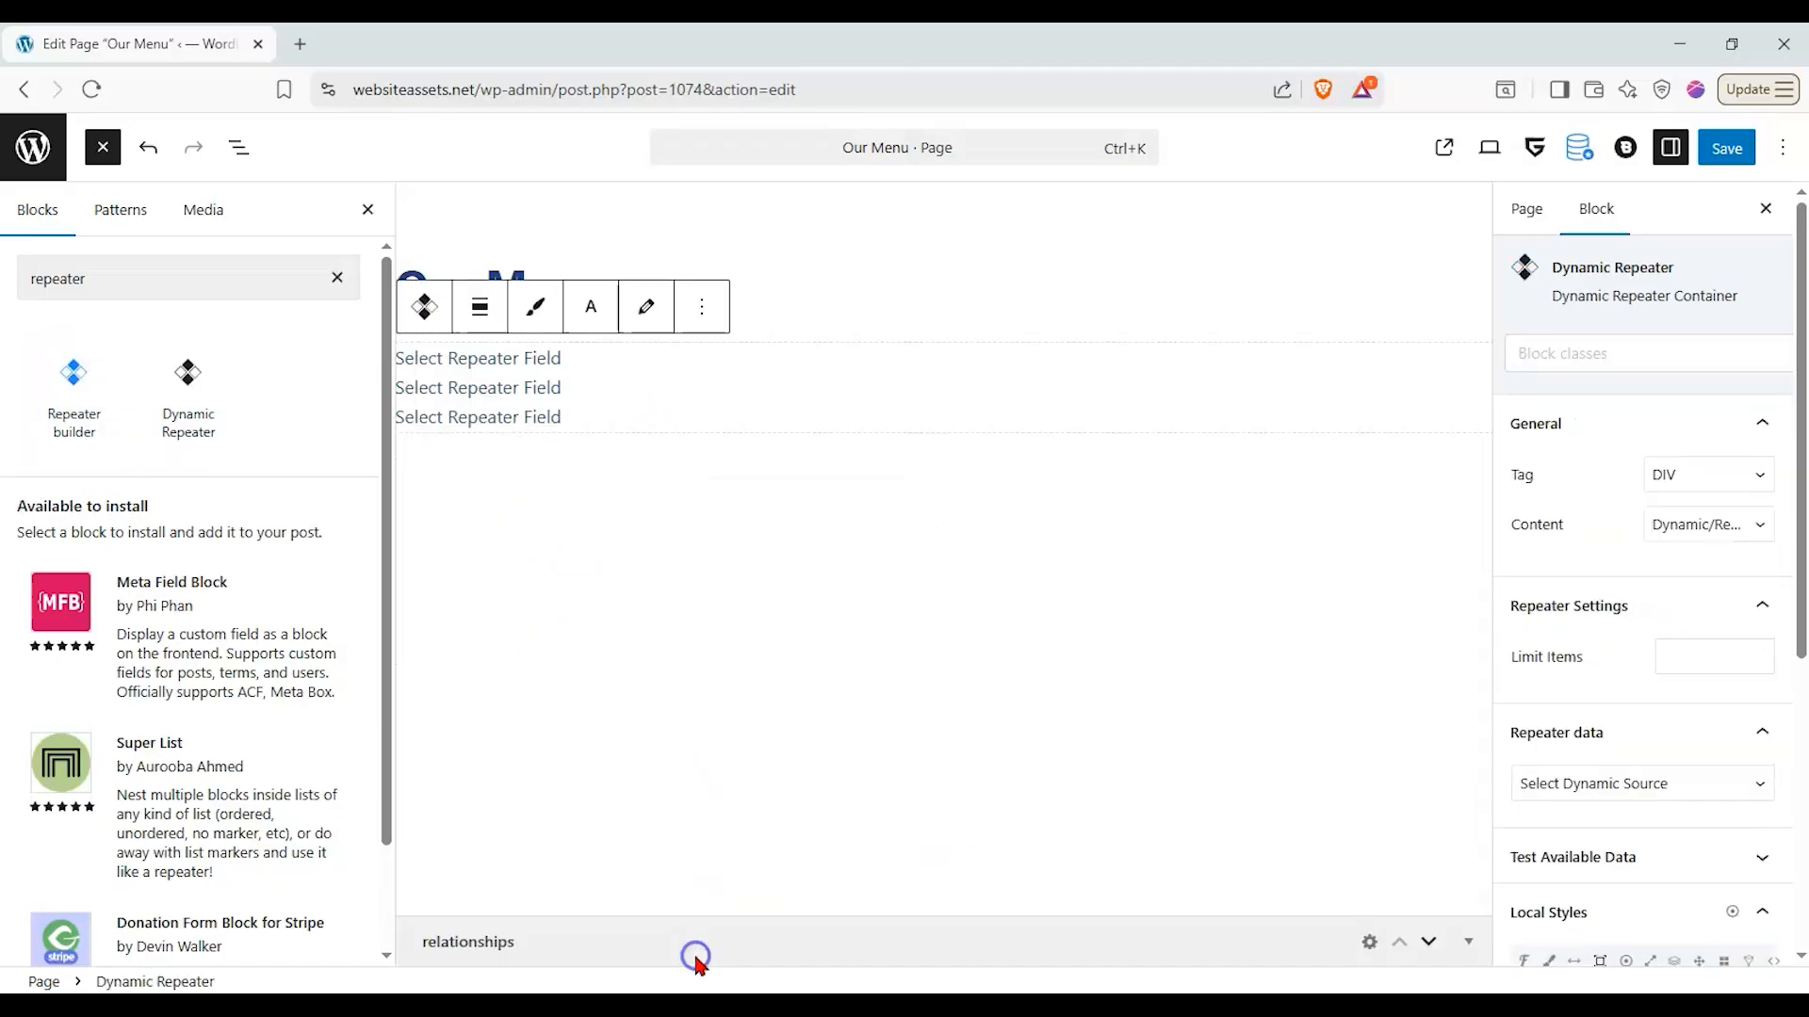
pyautogui.click(366, 209)
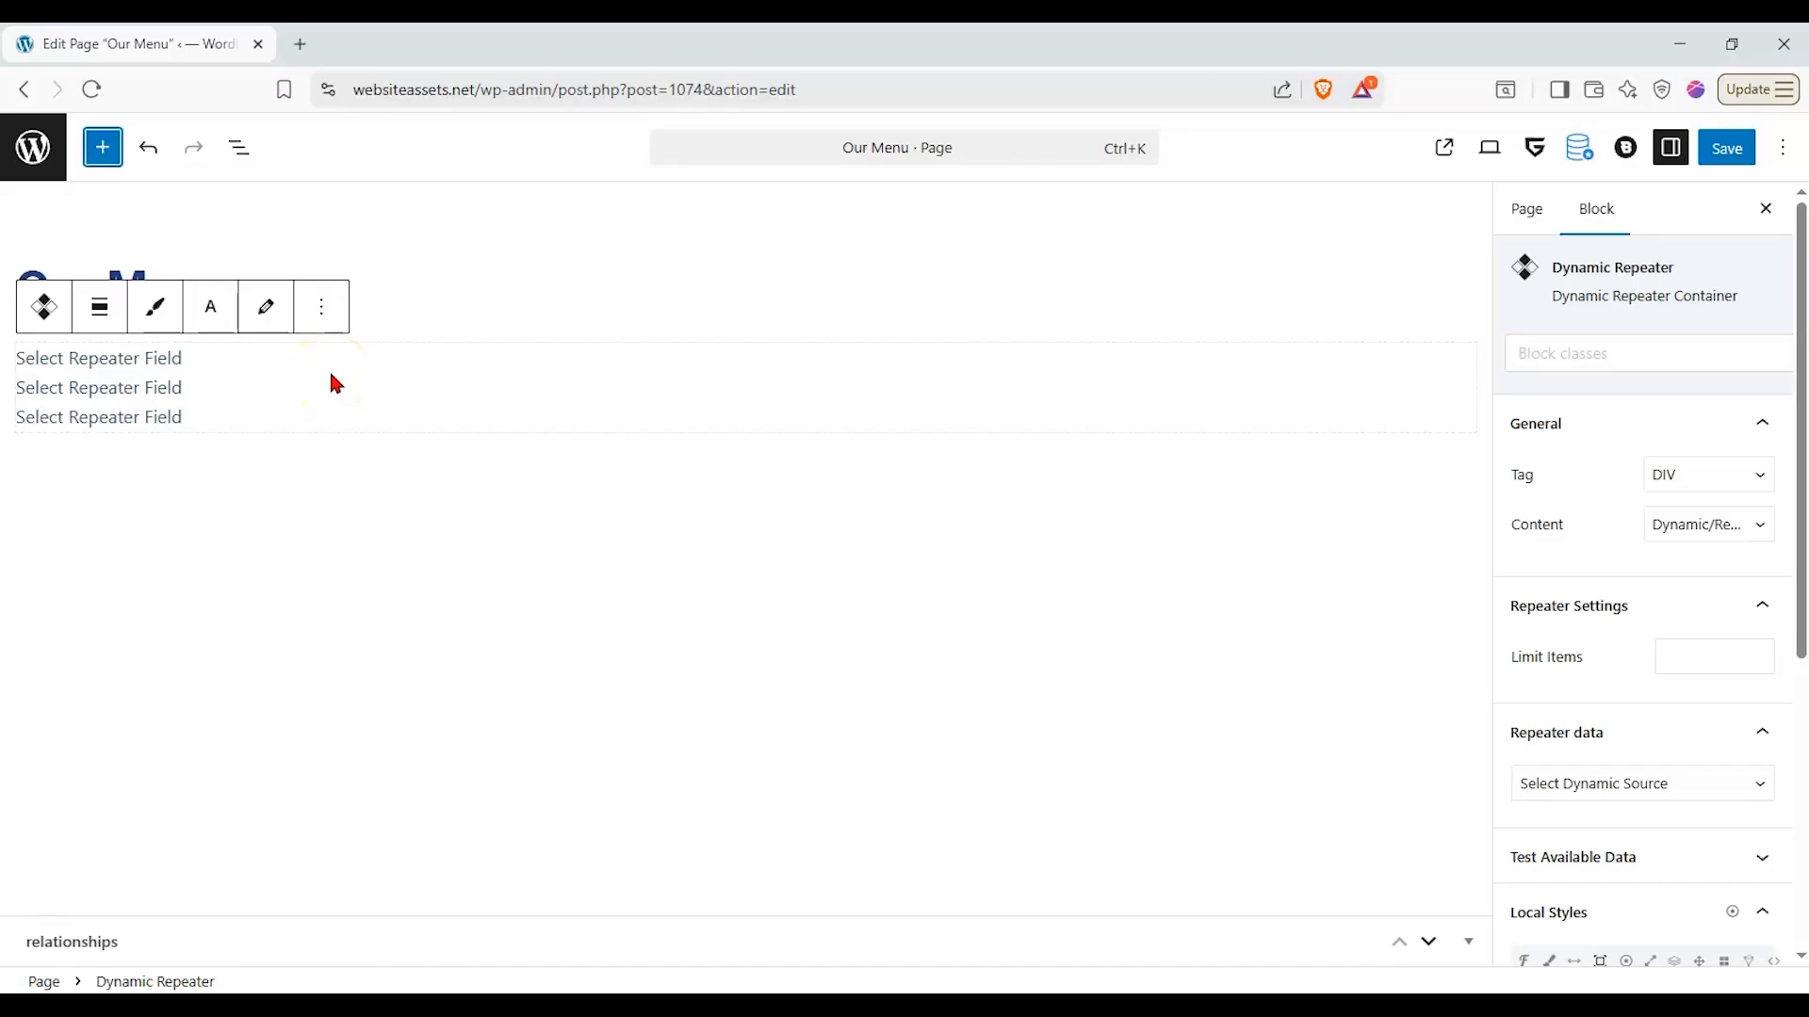
# - Try limiting the Dynamic Repeater to 2 items, and clear the limit again
pyautogui.click(1604, 345)
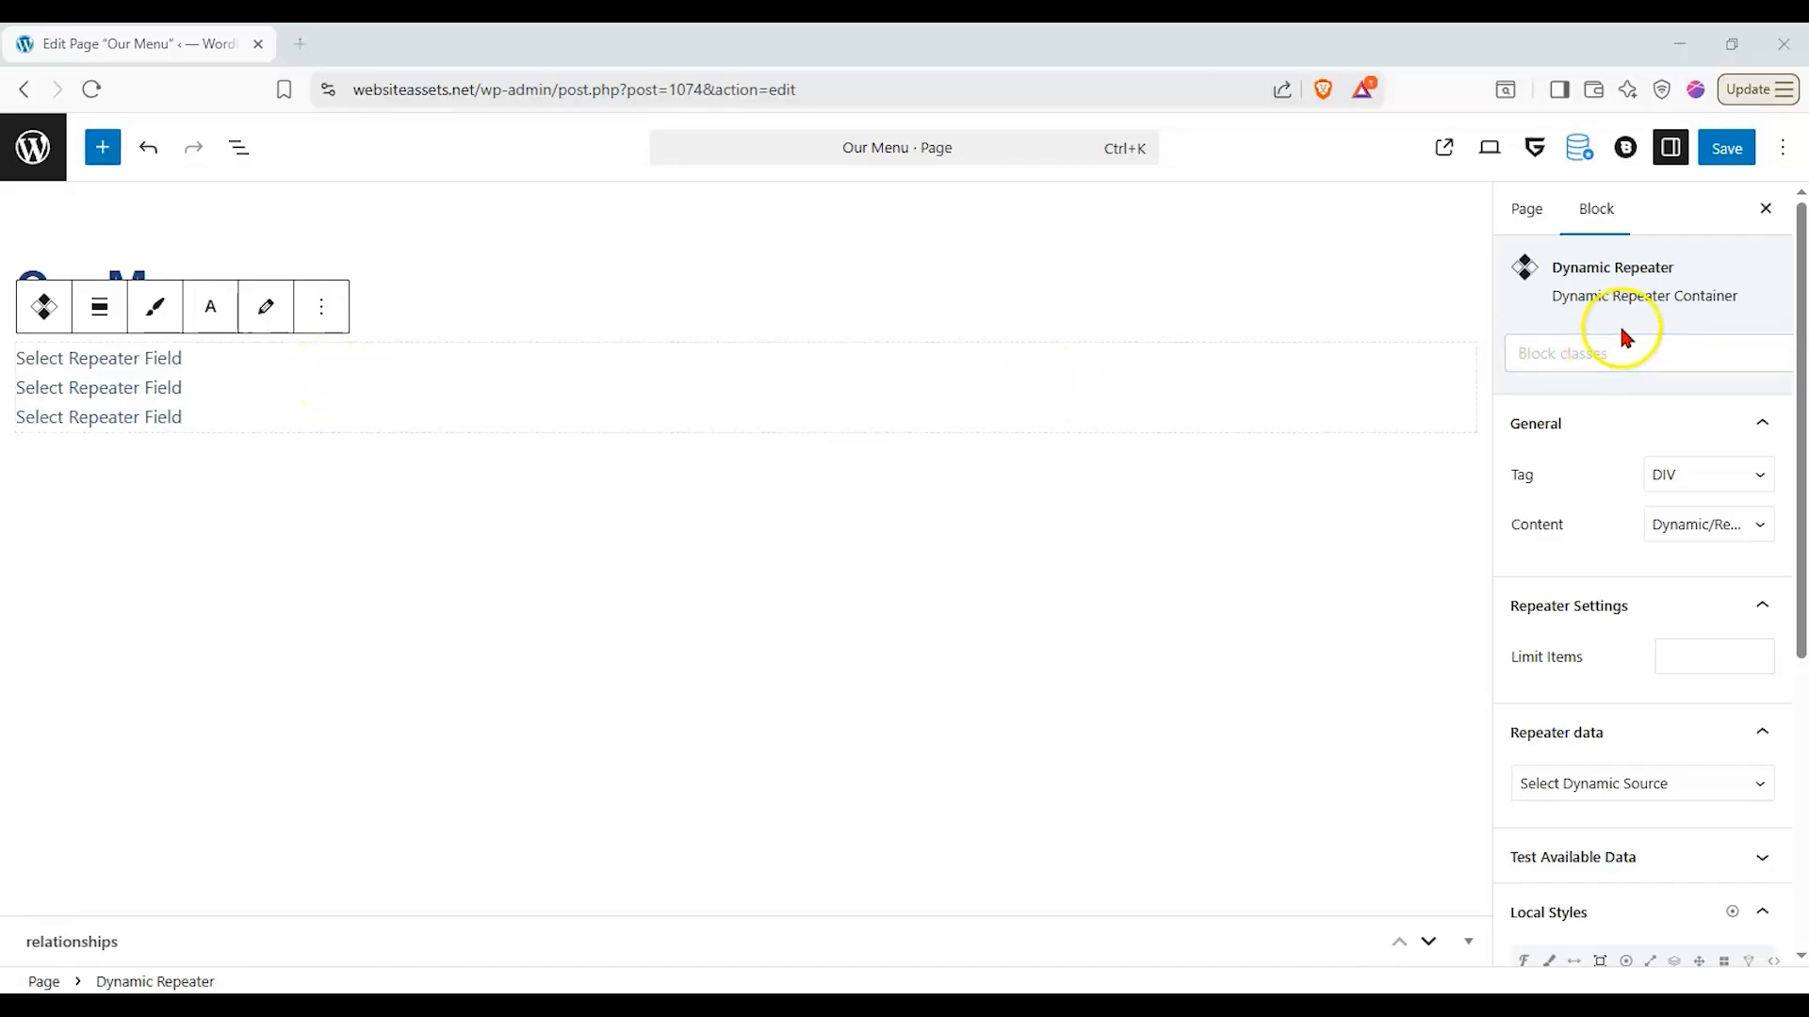
pyautogui.scroll(-1, 1641, 371)
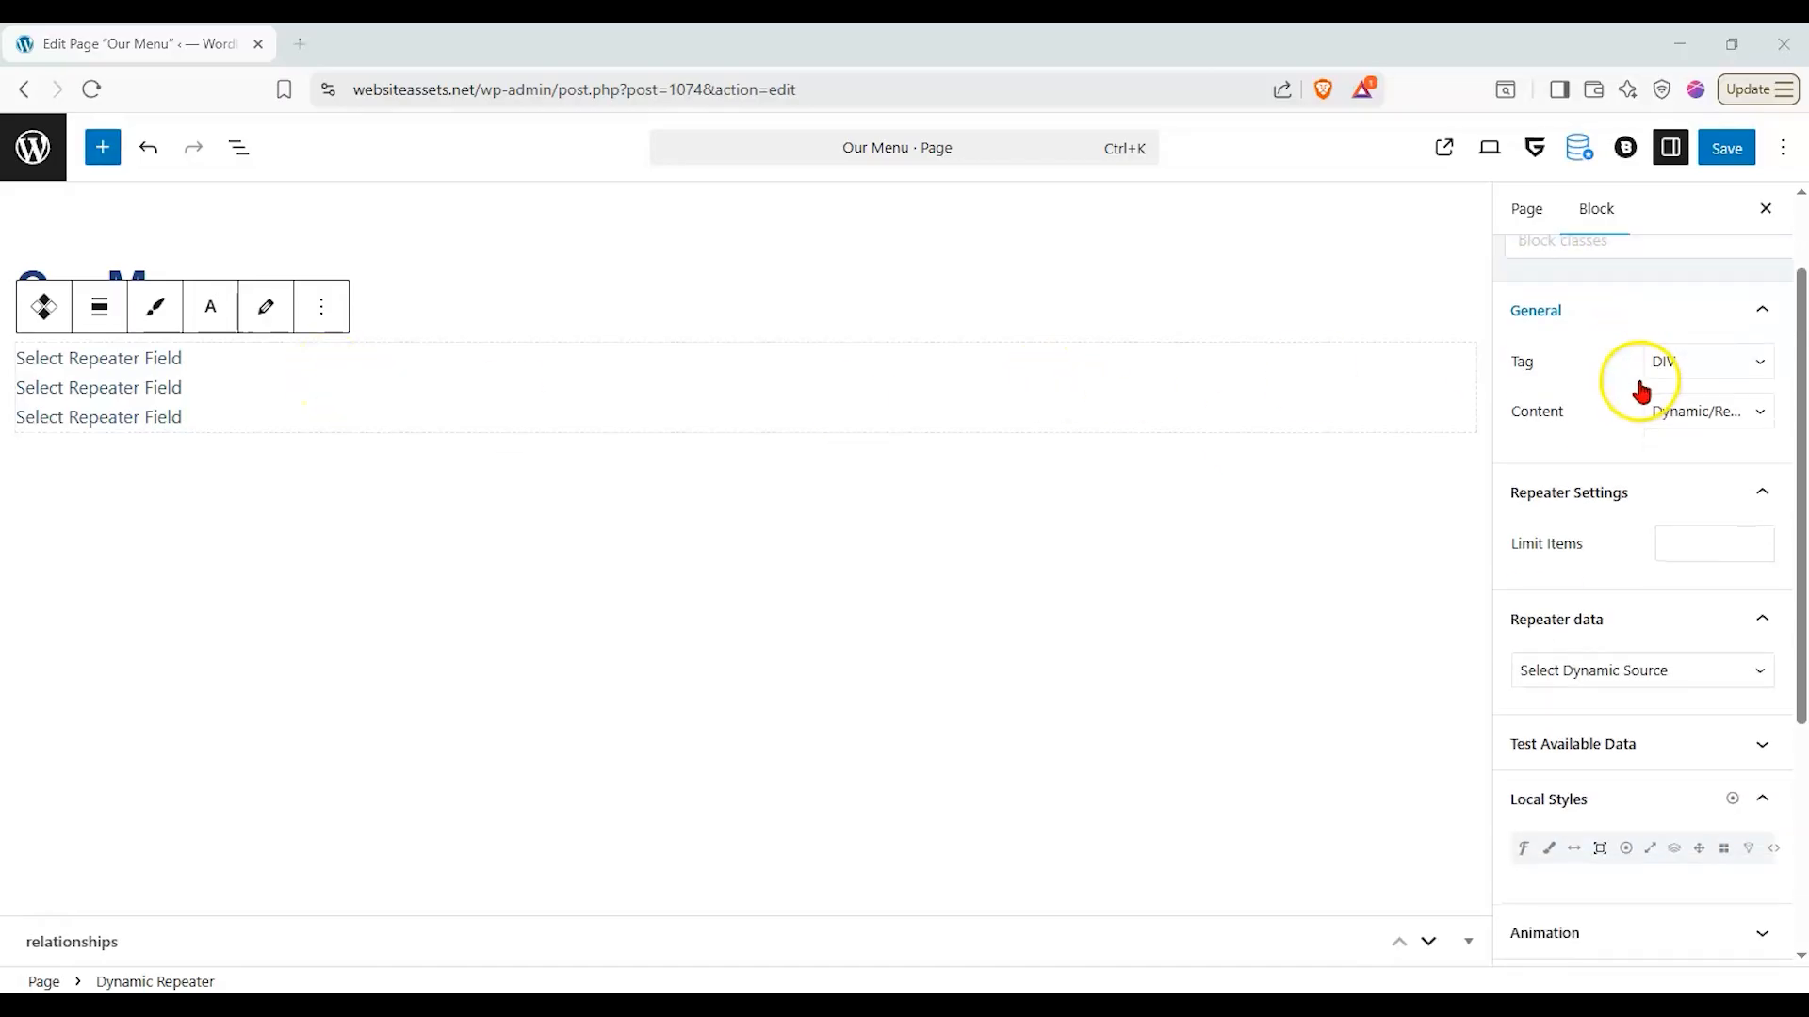
pyautogui.scroll(-1, 1614, 477)
pyautogui.scroll(1, 1616, 503)
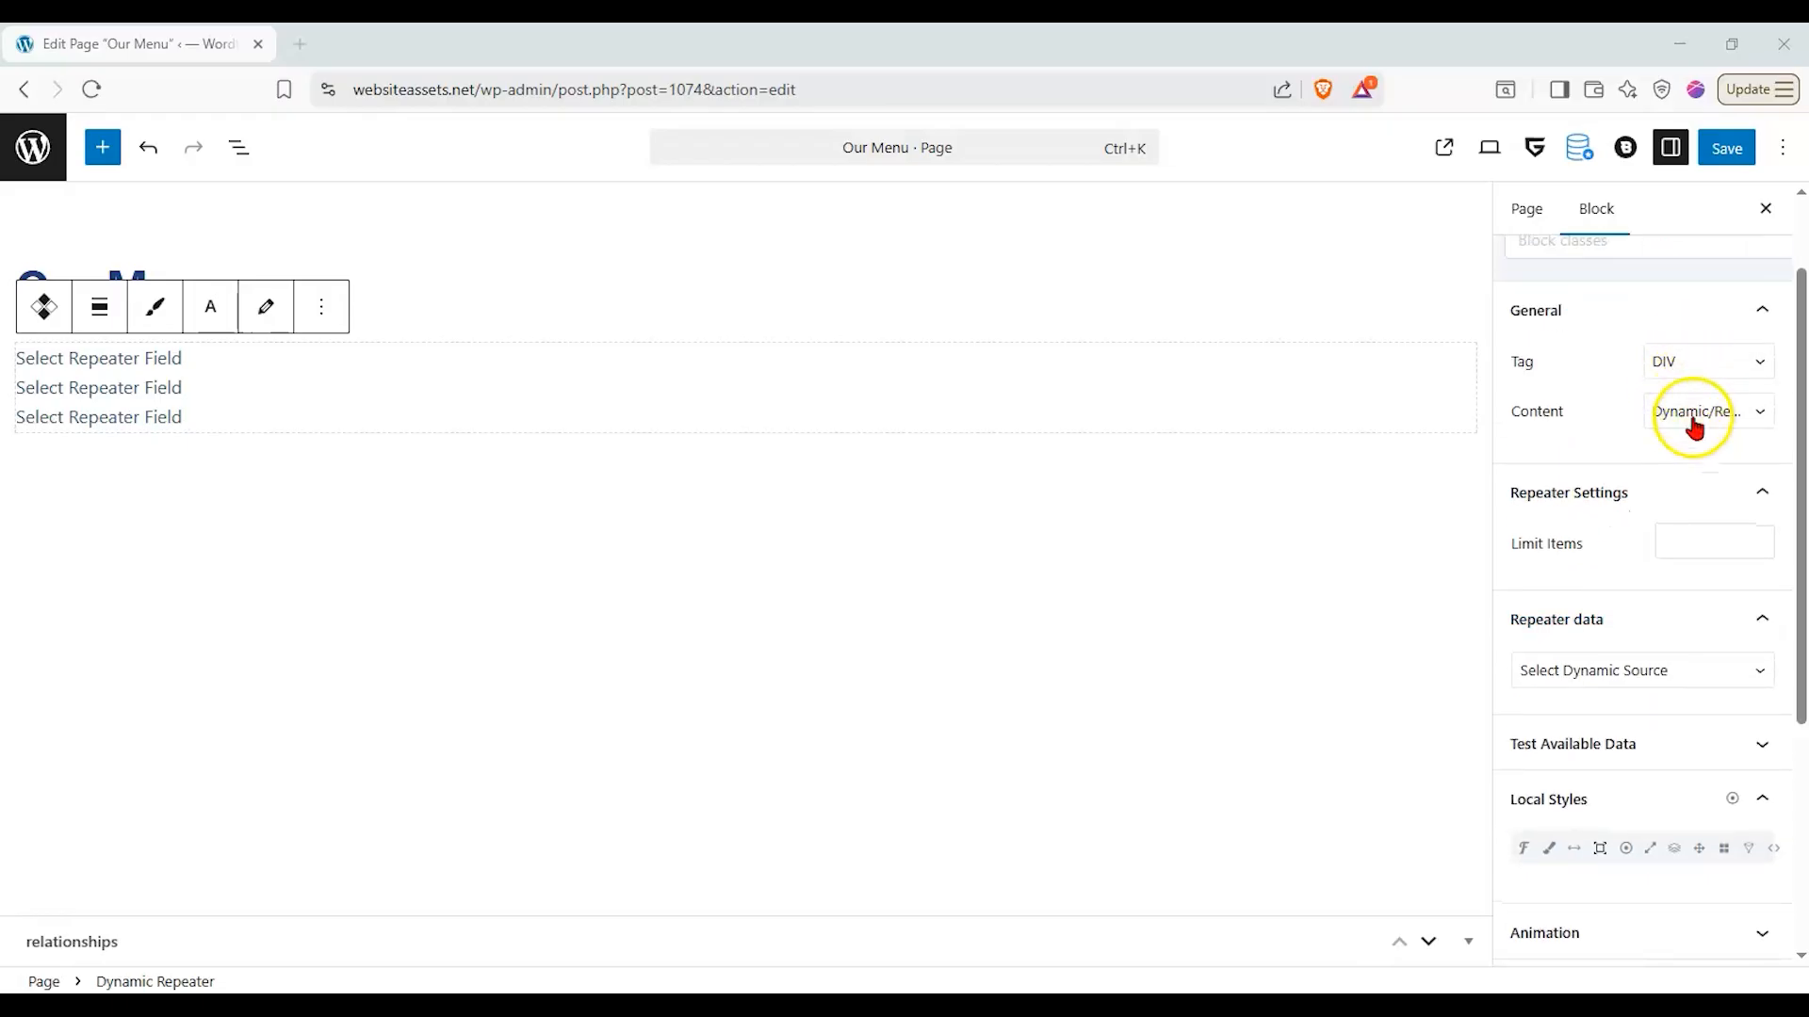
pyautogui.click(1698, 544)
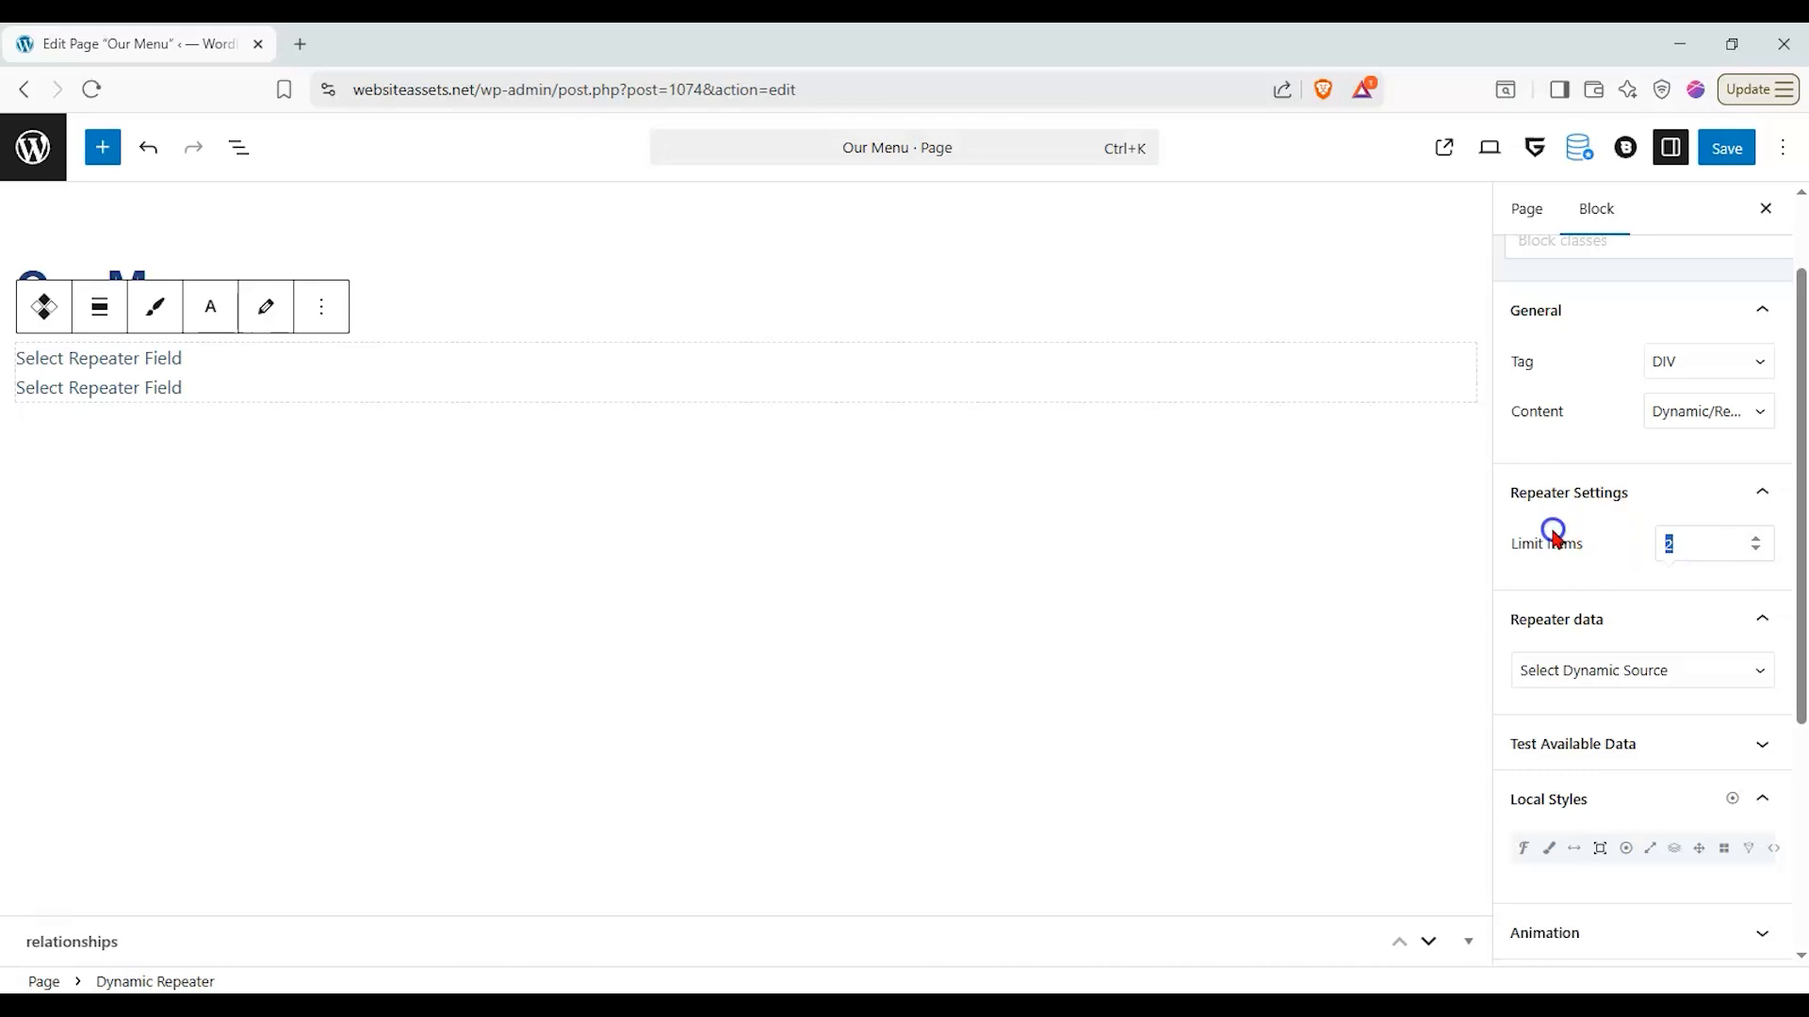
pyautogui.press('BackSpace')
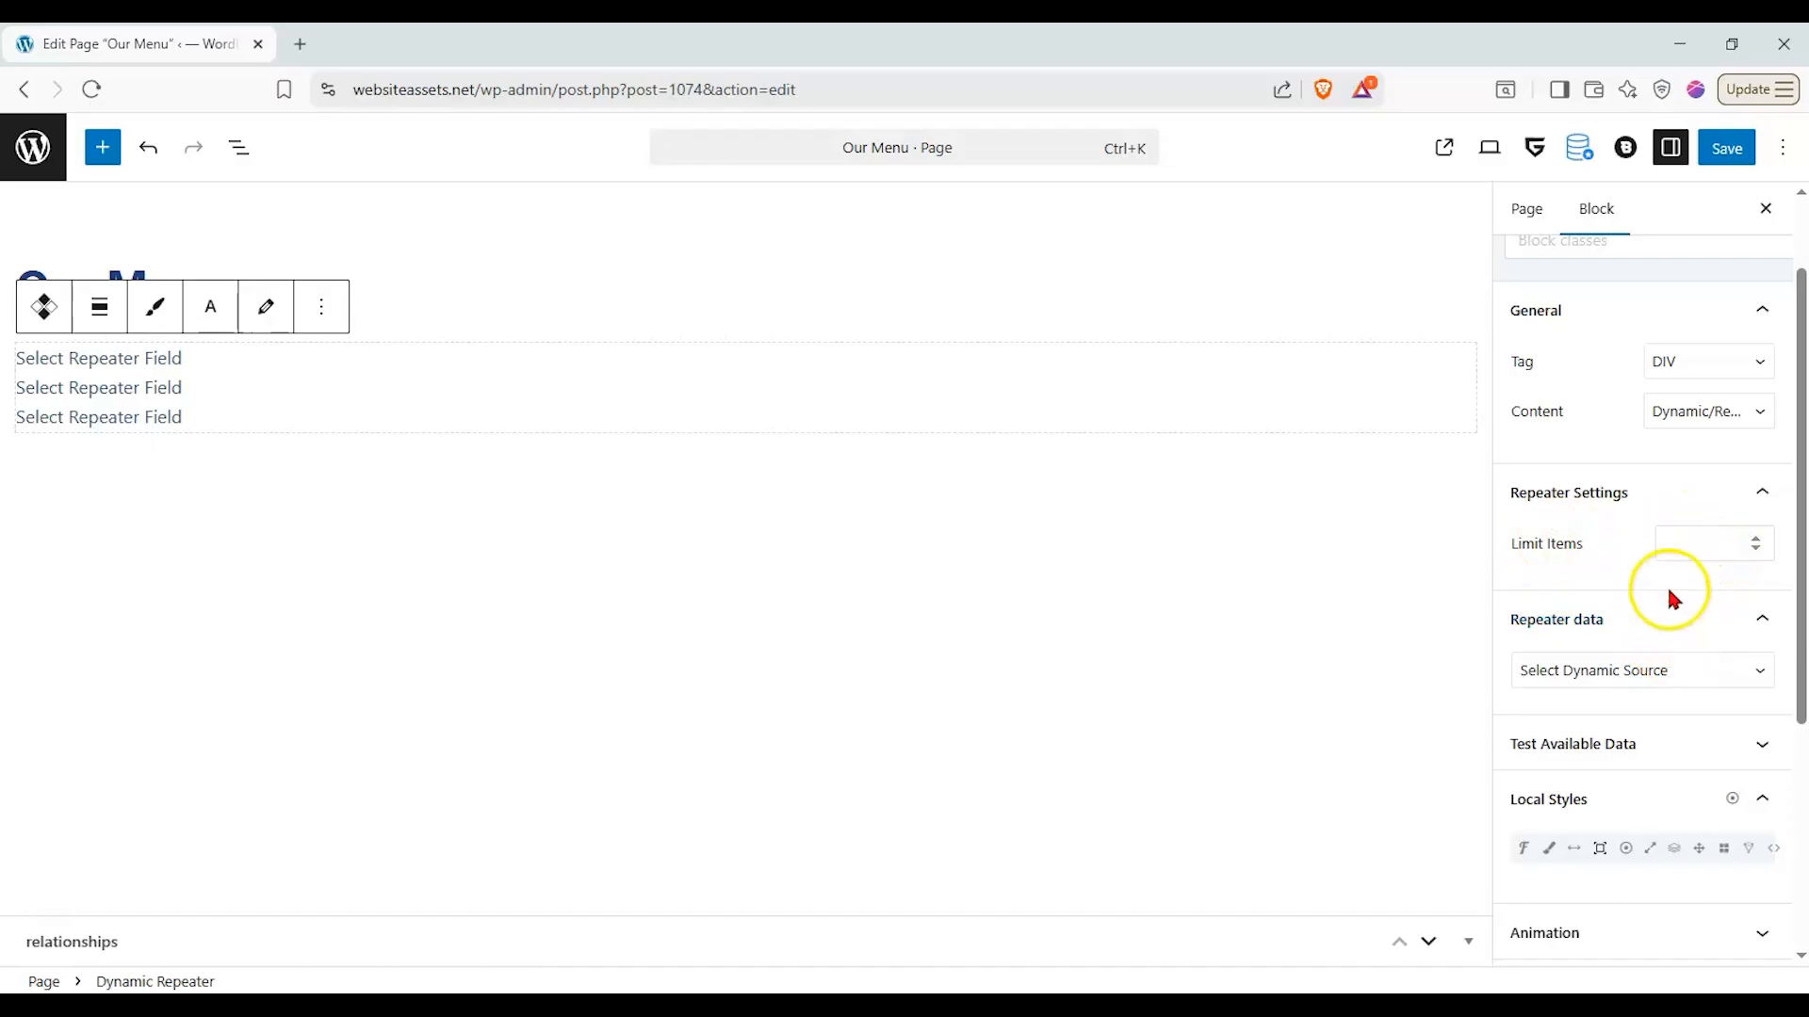
# - Set the repeater's data source to Relationship Post Objects from the current/latest post, with Page as the preview post type
pyautogui.click(1697, 687)
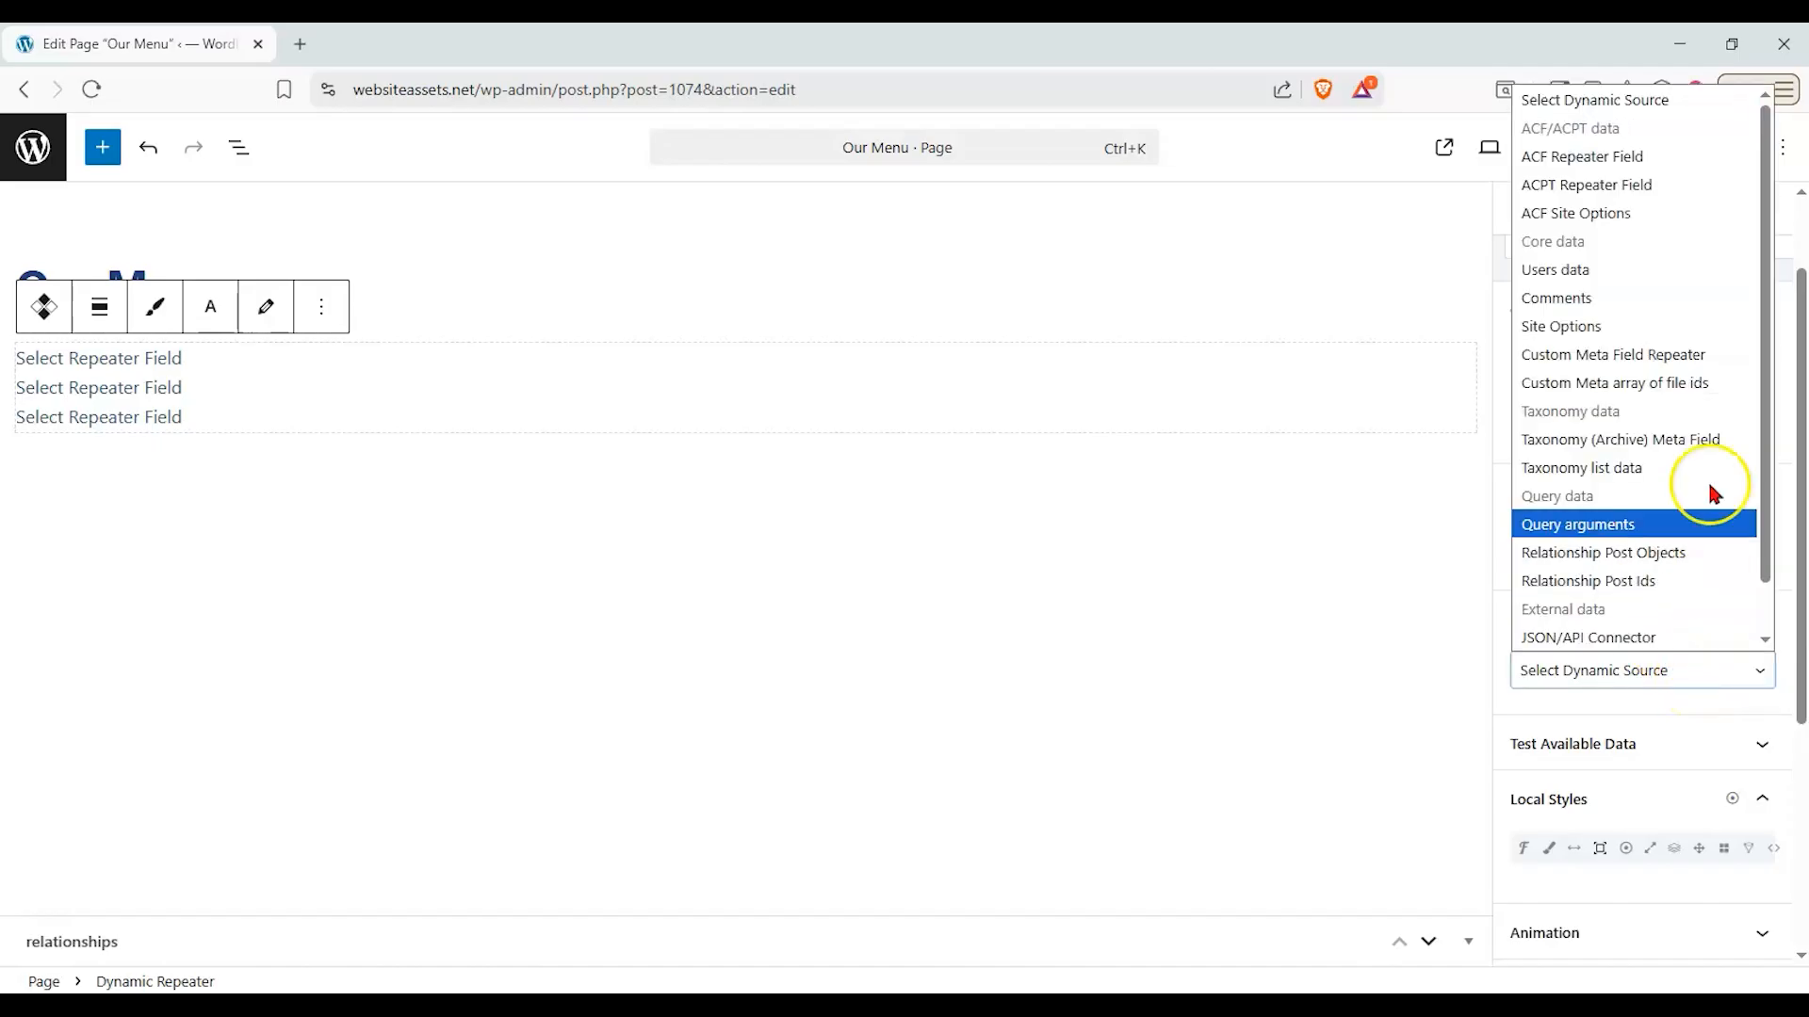
pyautogui.moveTo(1763, 333)
pyautogui.mouseDown()
pyautogui.moveTo(1753, 373)
pyautogui.moveTo(1762, 290)
pyautogui.moveTo(1760, 325)
pyautogui.mouseUp()
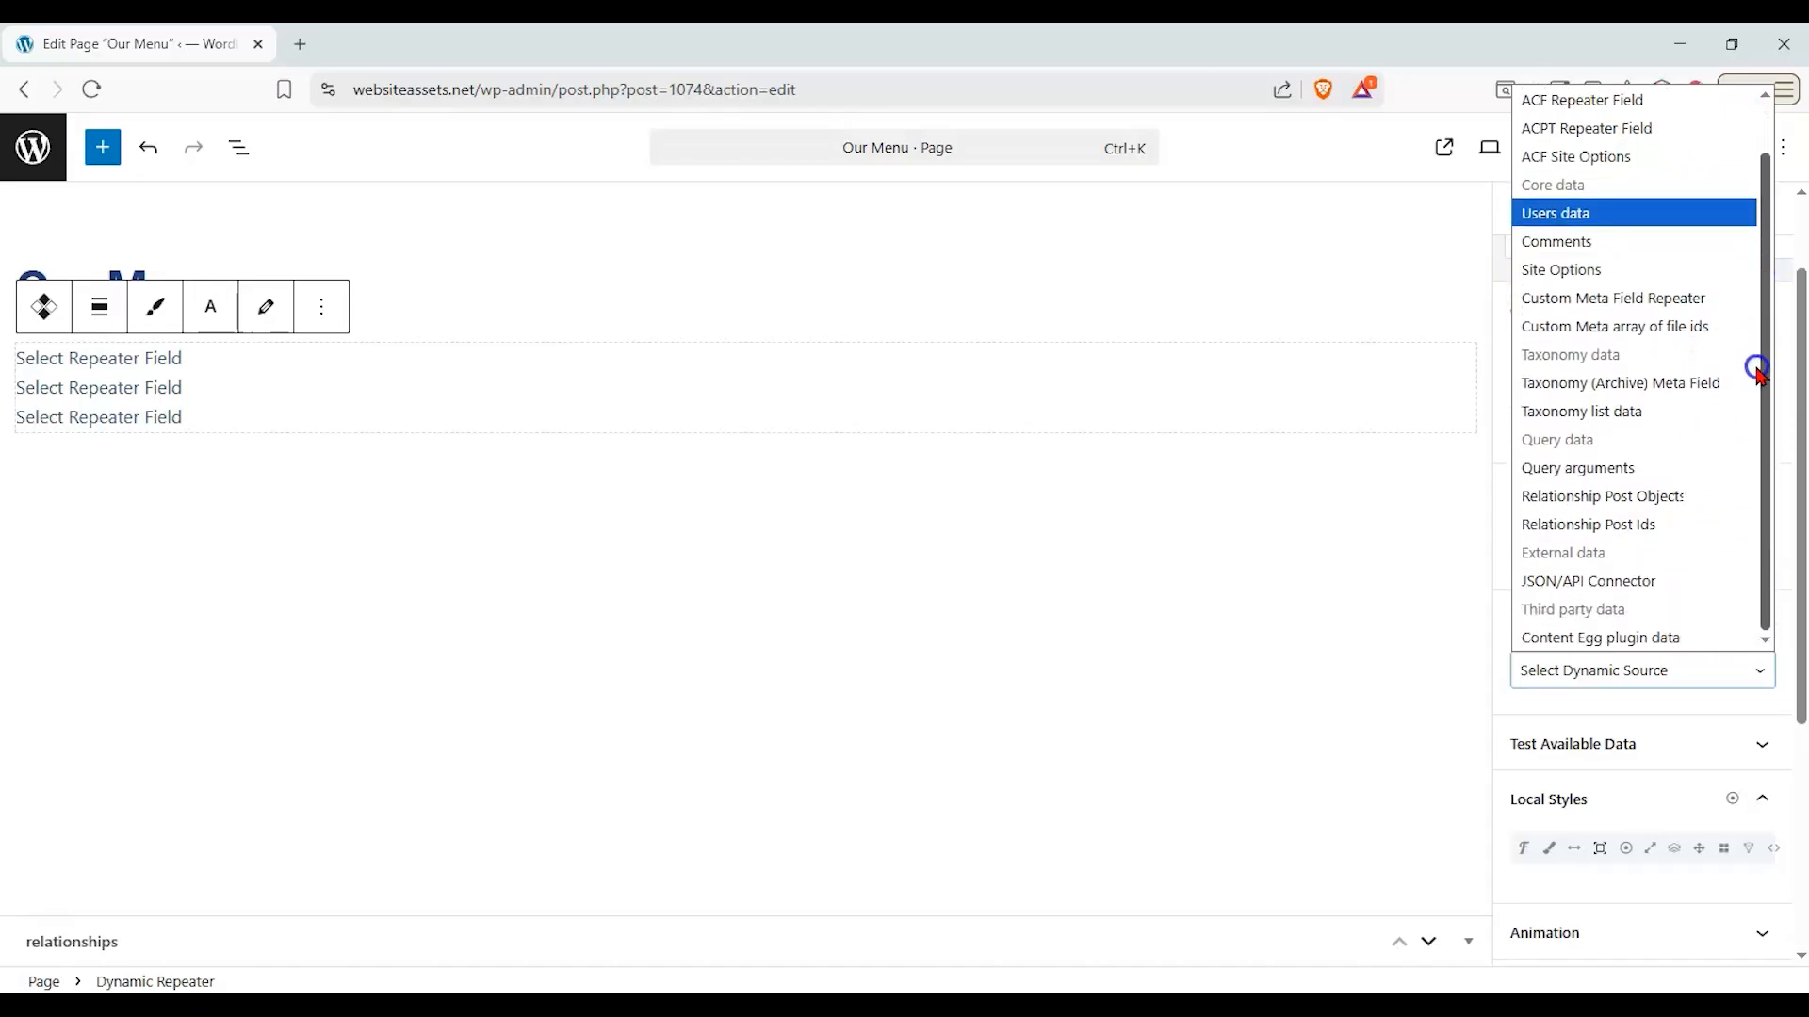
pyautogui.click(1707, 504)
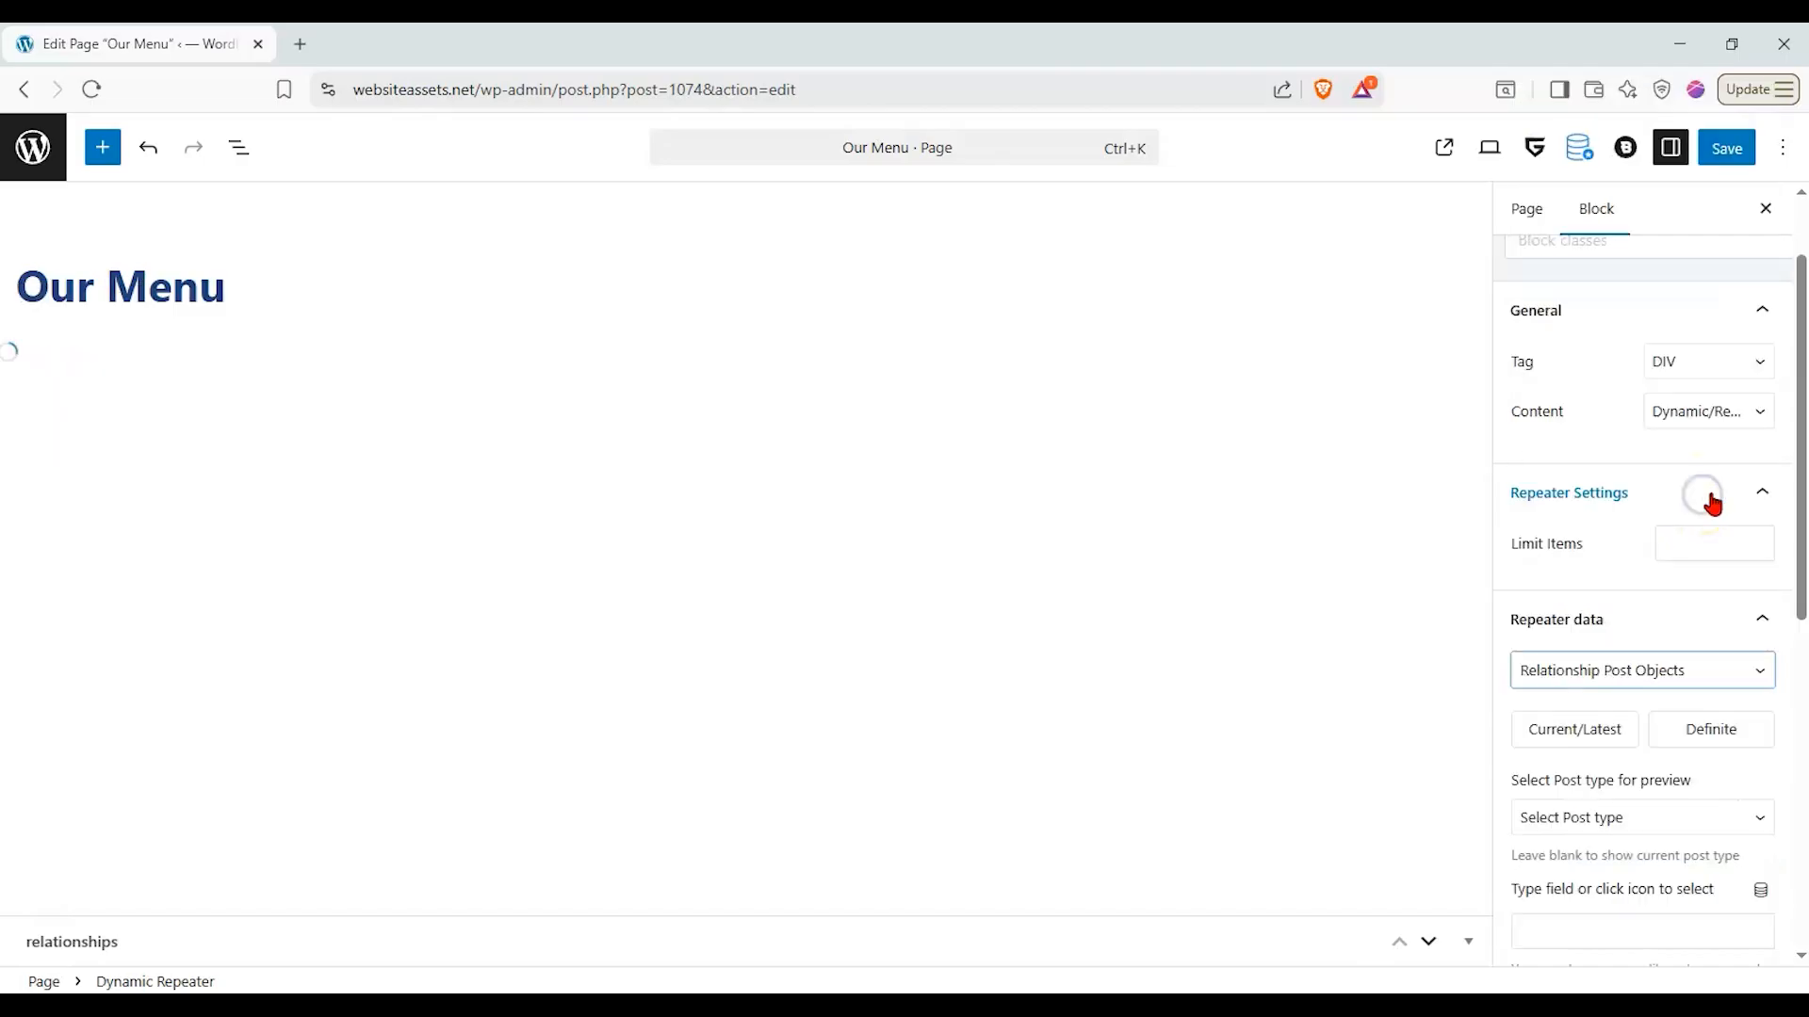
pyautogui.scroll(-1, 1712, 529)
pyautogui.click(1614, 618)
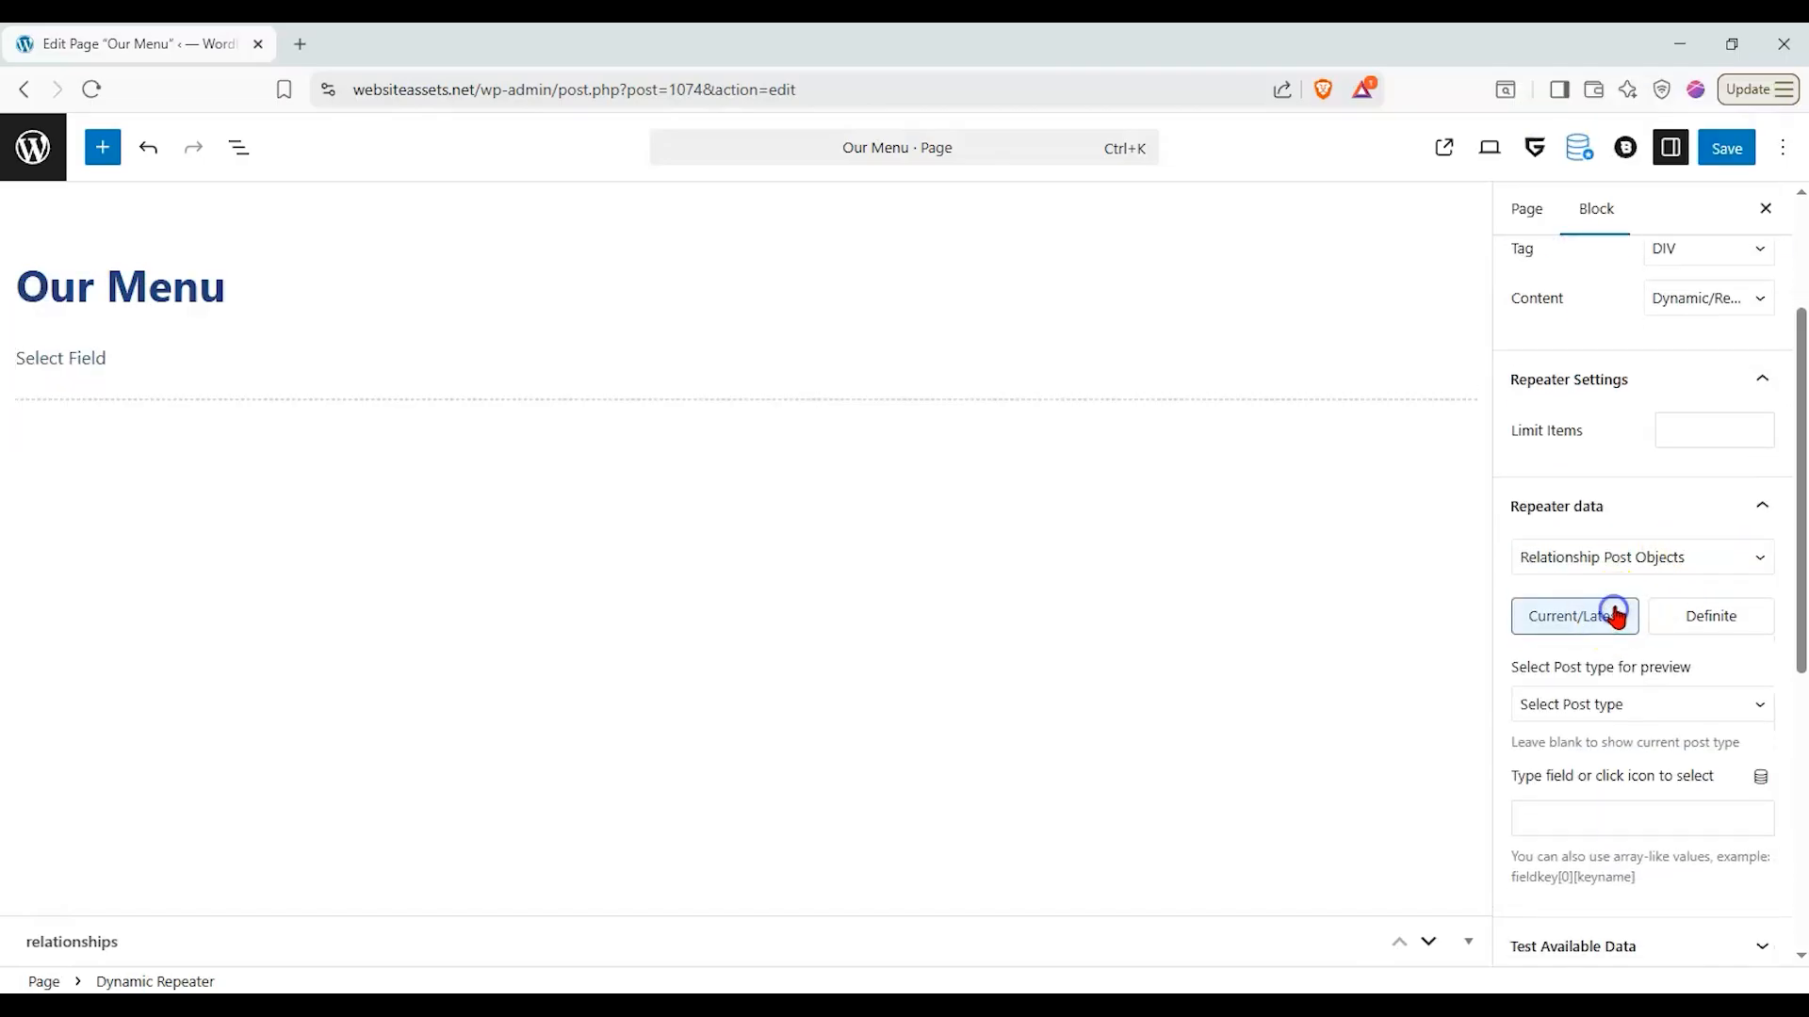
pyautogui.click(1679, 721)
pyautogui.click(1622, 796)
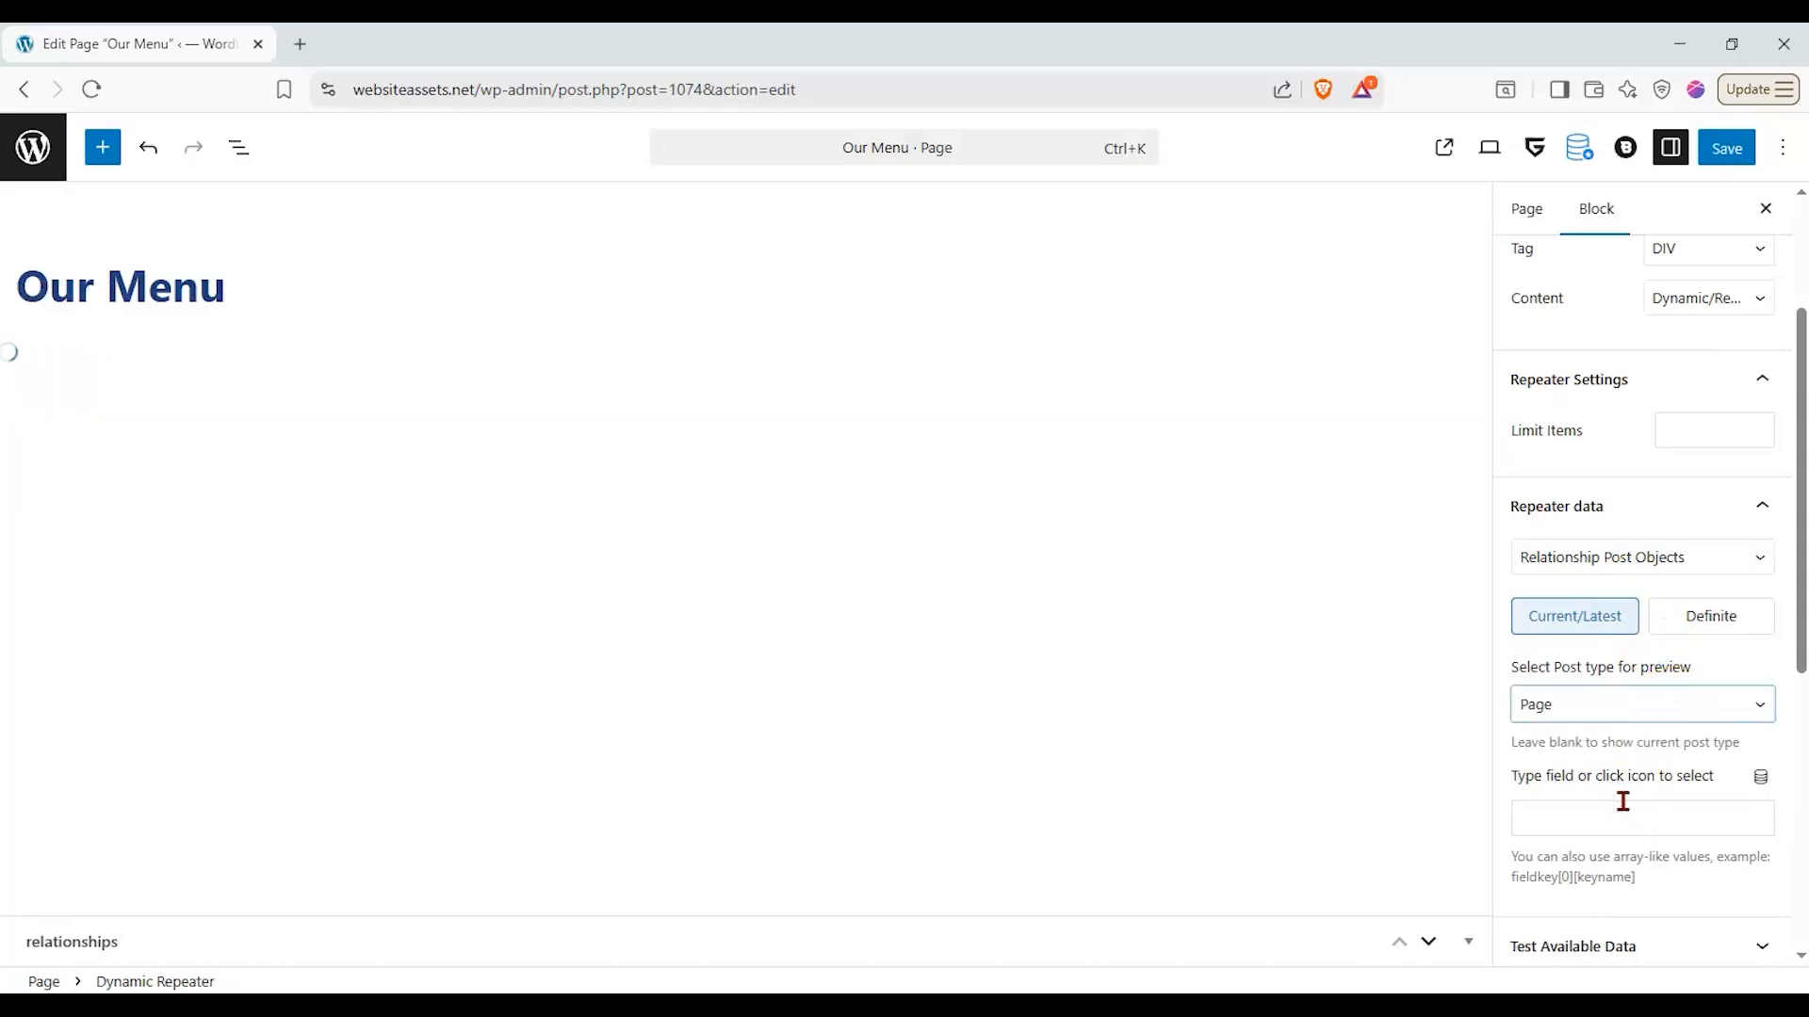
# - Choose menu_items_relationship as the repeater's source field
pyautogui.click(1762, 780)
pyautogui.click(1725, 821)
pyautogui.scroll(-8, 1686, 876)
pyautogui.scroll(2, 1678, 884)
pyautogui.click(1663, 921)
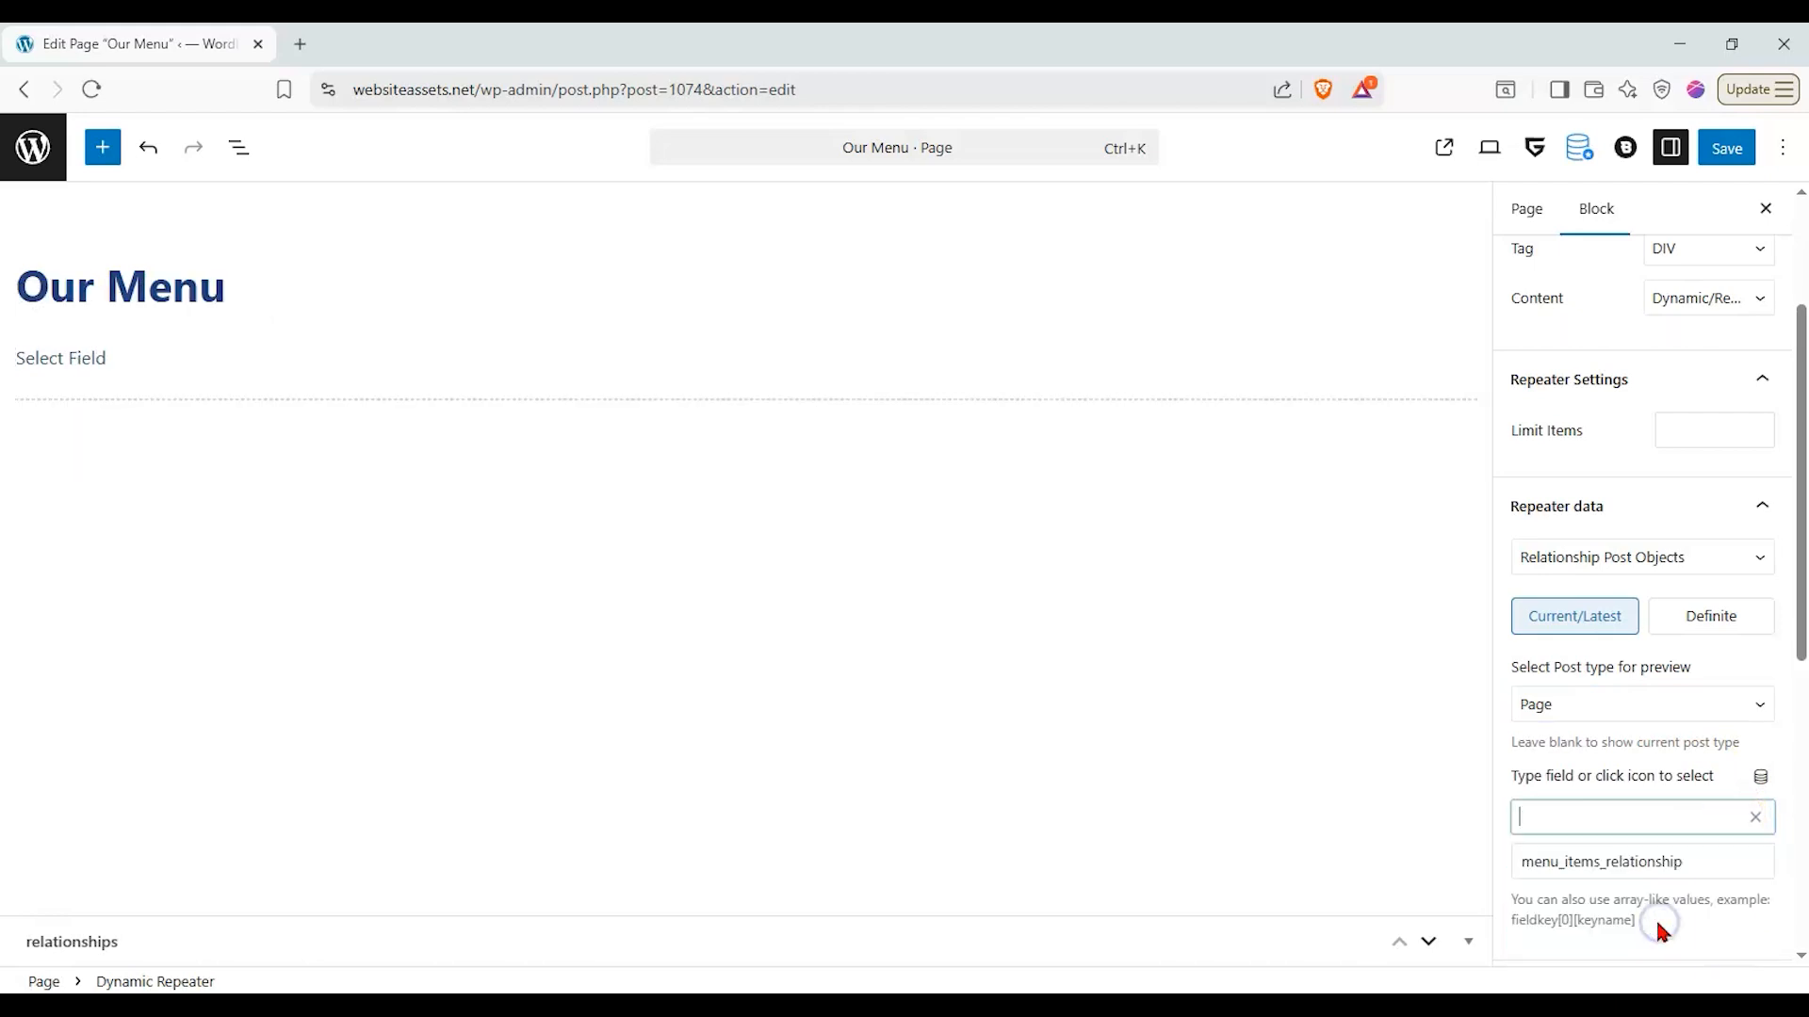
pyautogui.click(1330, 671)
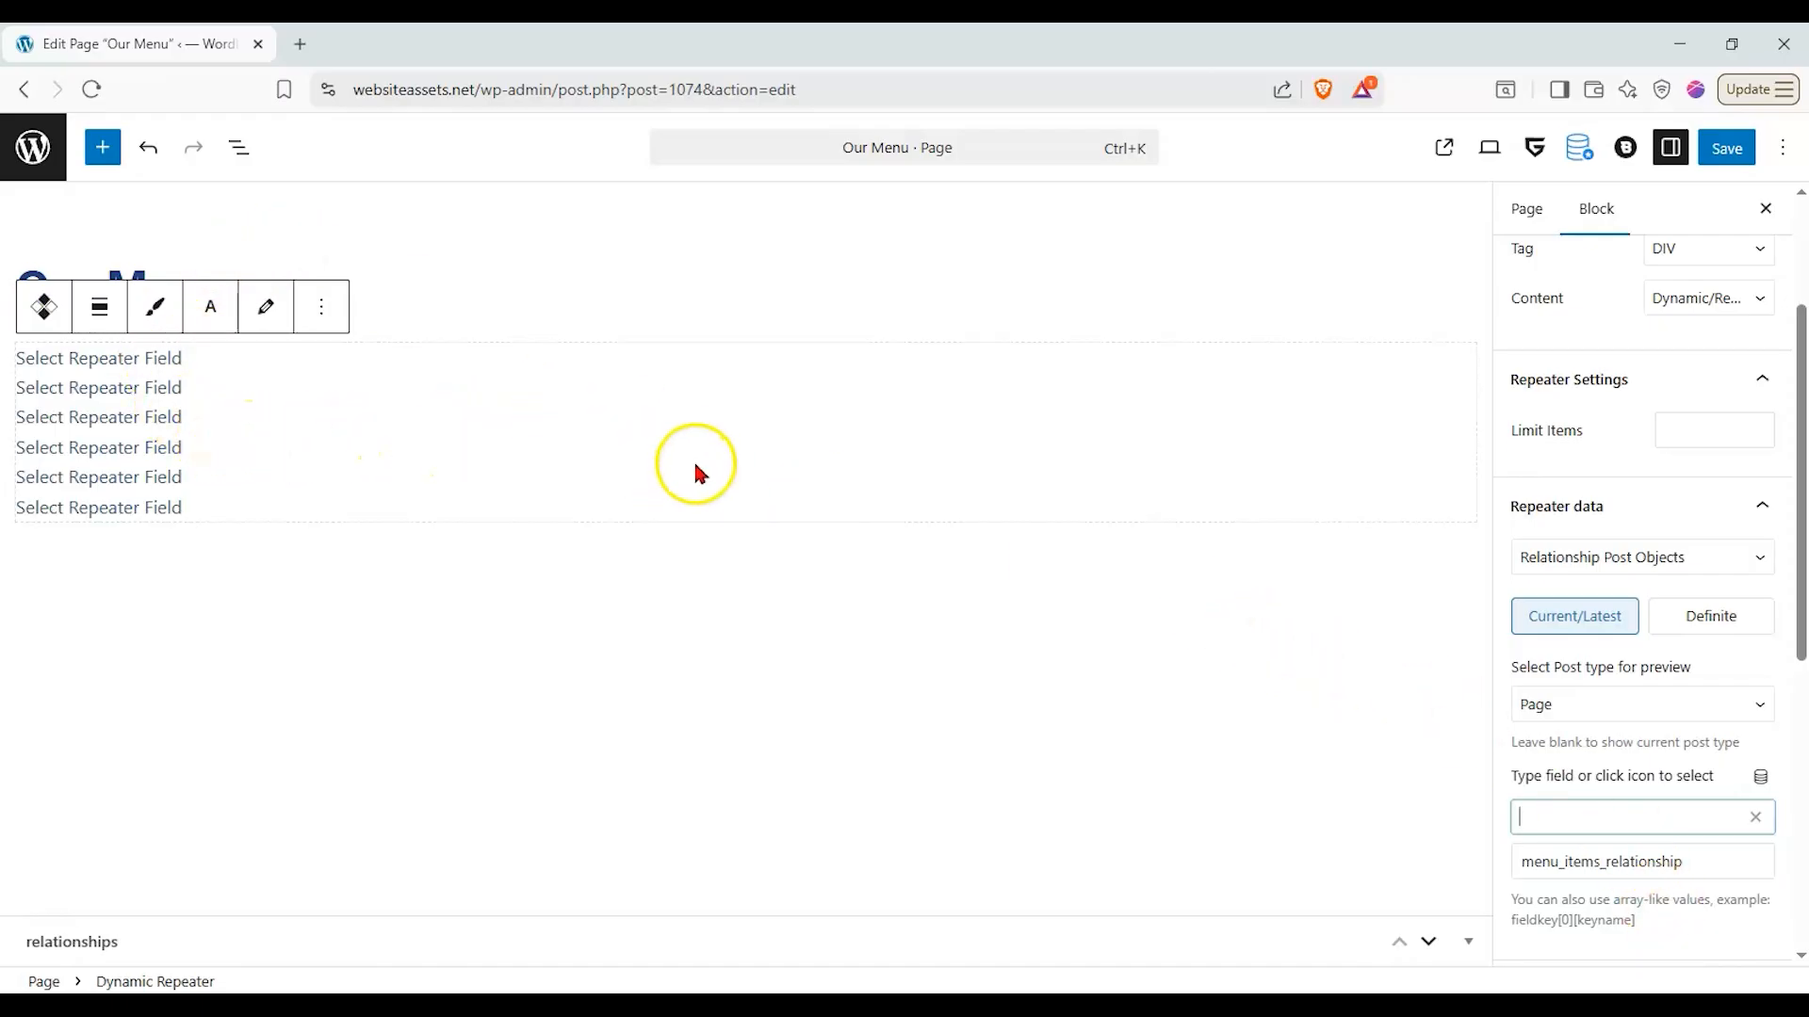
# - Open the Dynamic Repeater's inner layout for editing and add a Meta getter block inside it
pyautogui.scroll(-3, 1707, 595)
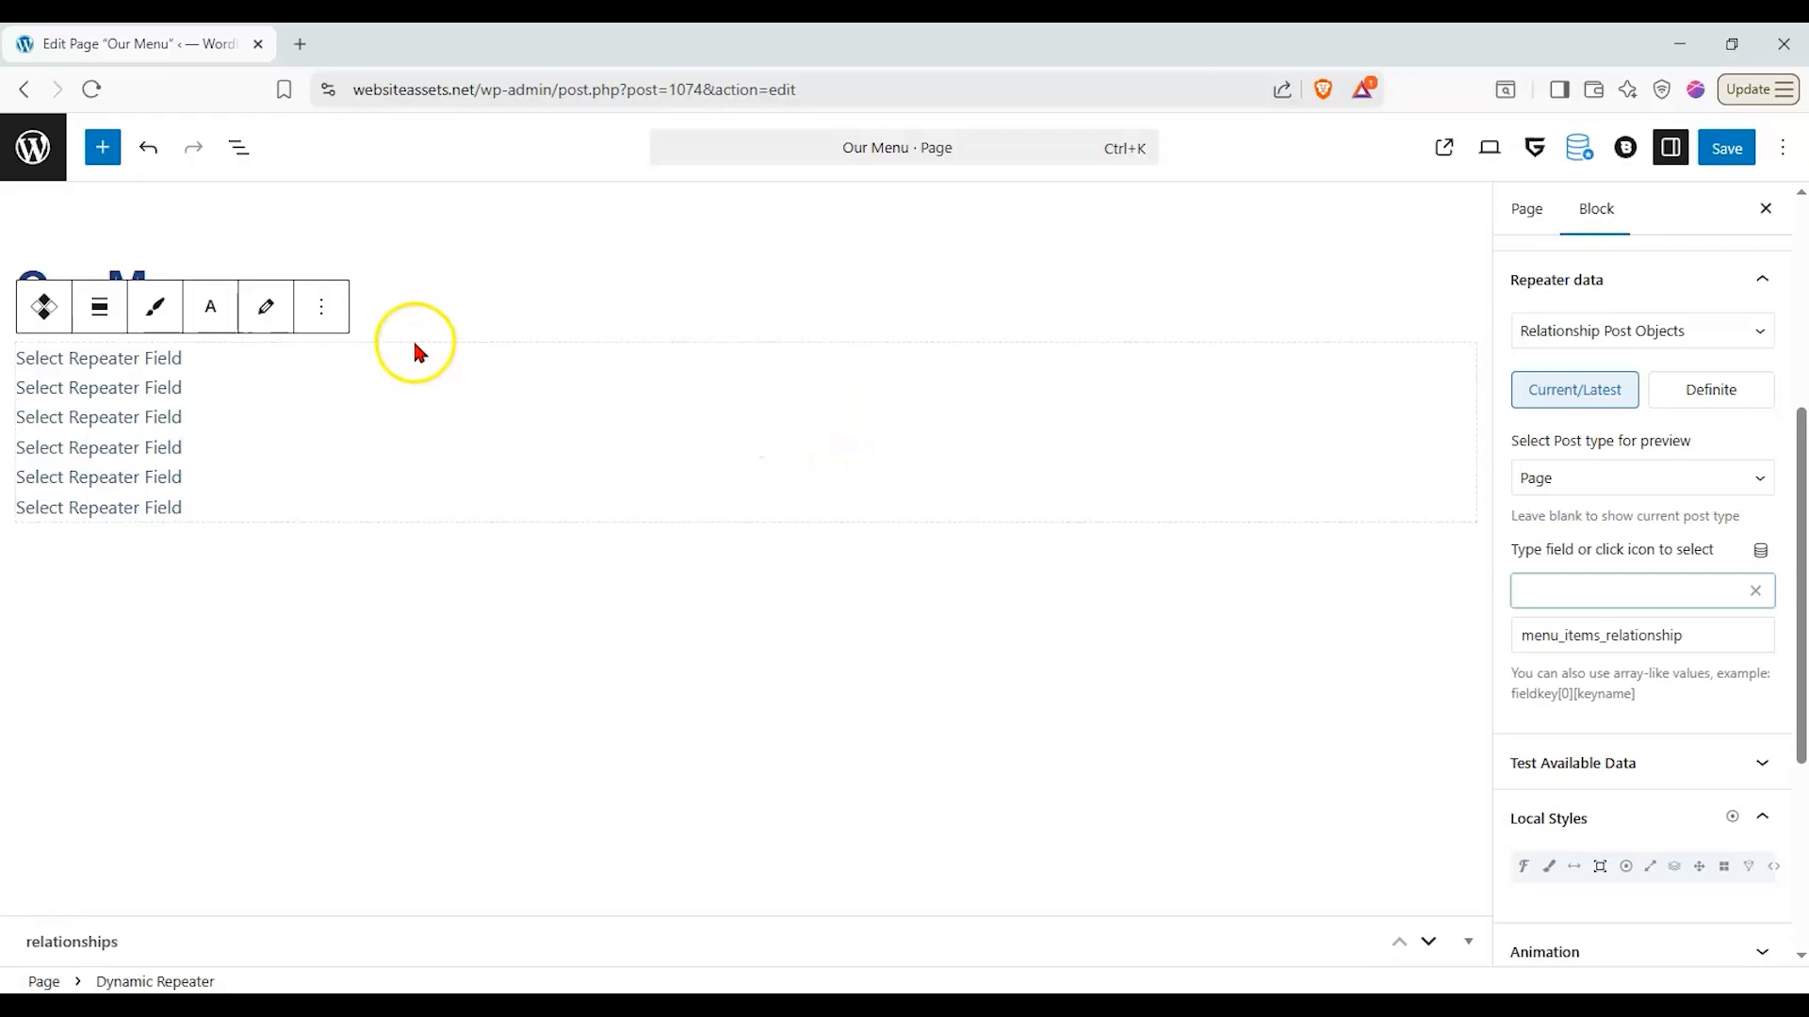
pyautogui.click(614, 603)
pyautogui.click(321, 400)
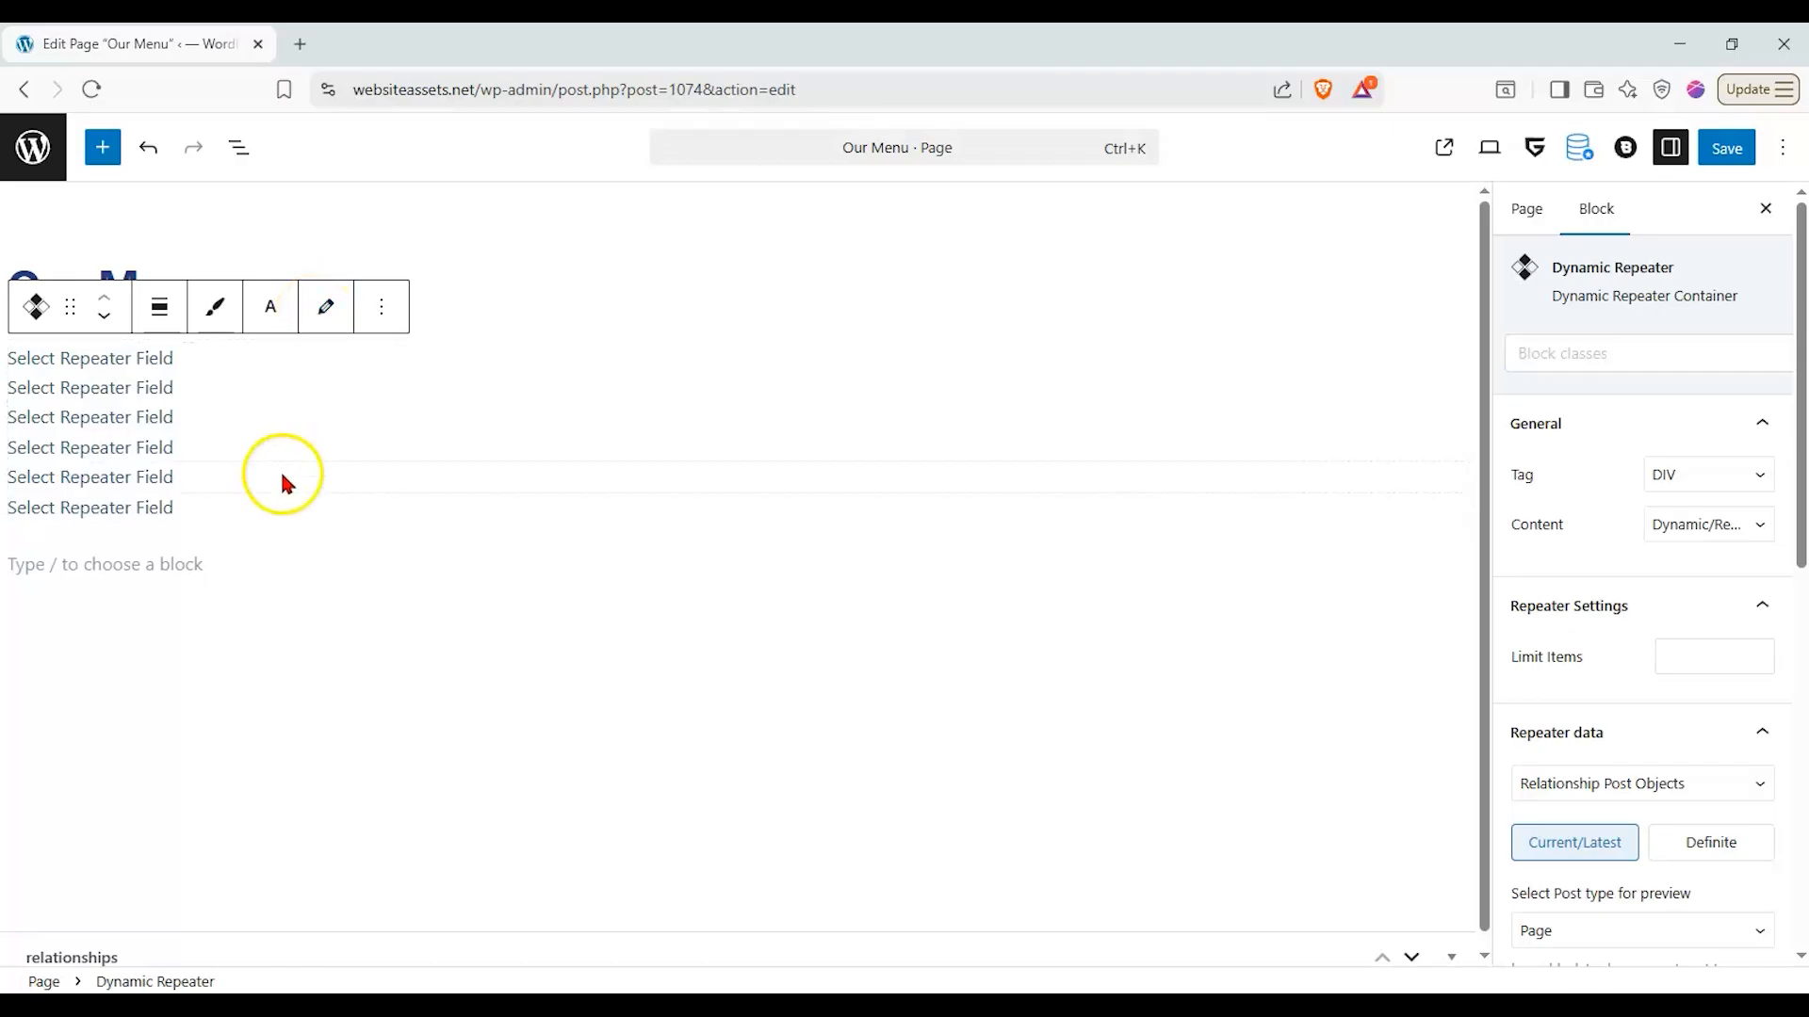
pyautogui.click(324, 316)
pyautogui.click(309, 357)
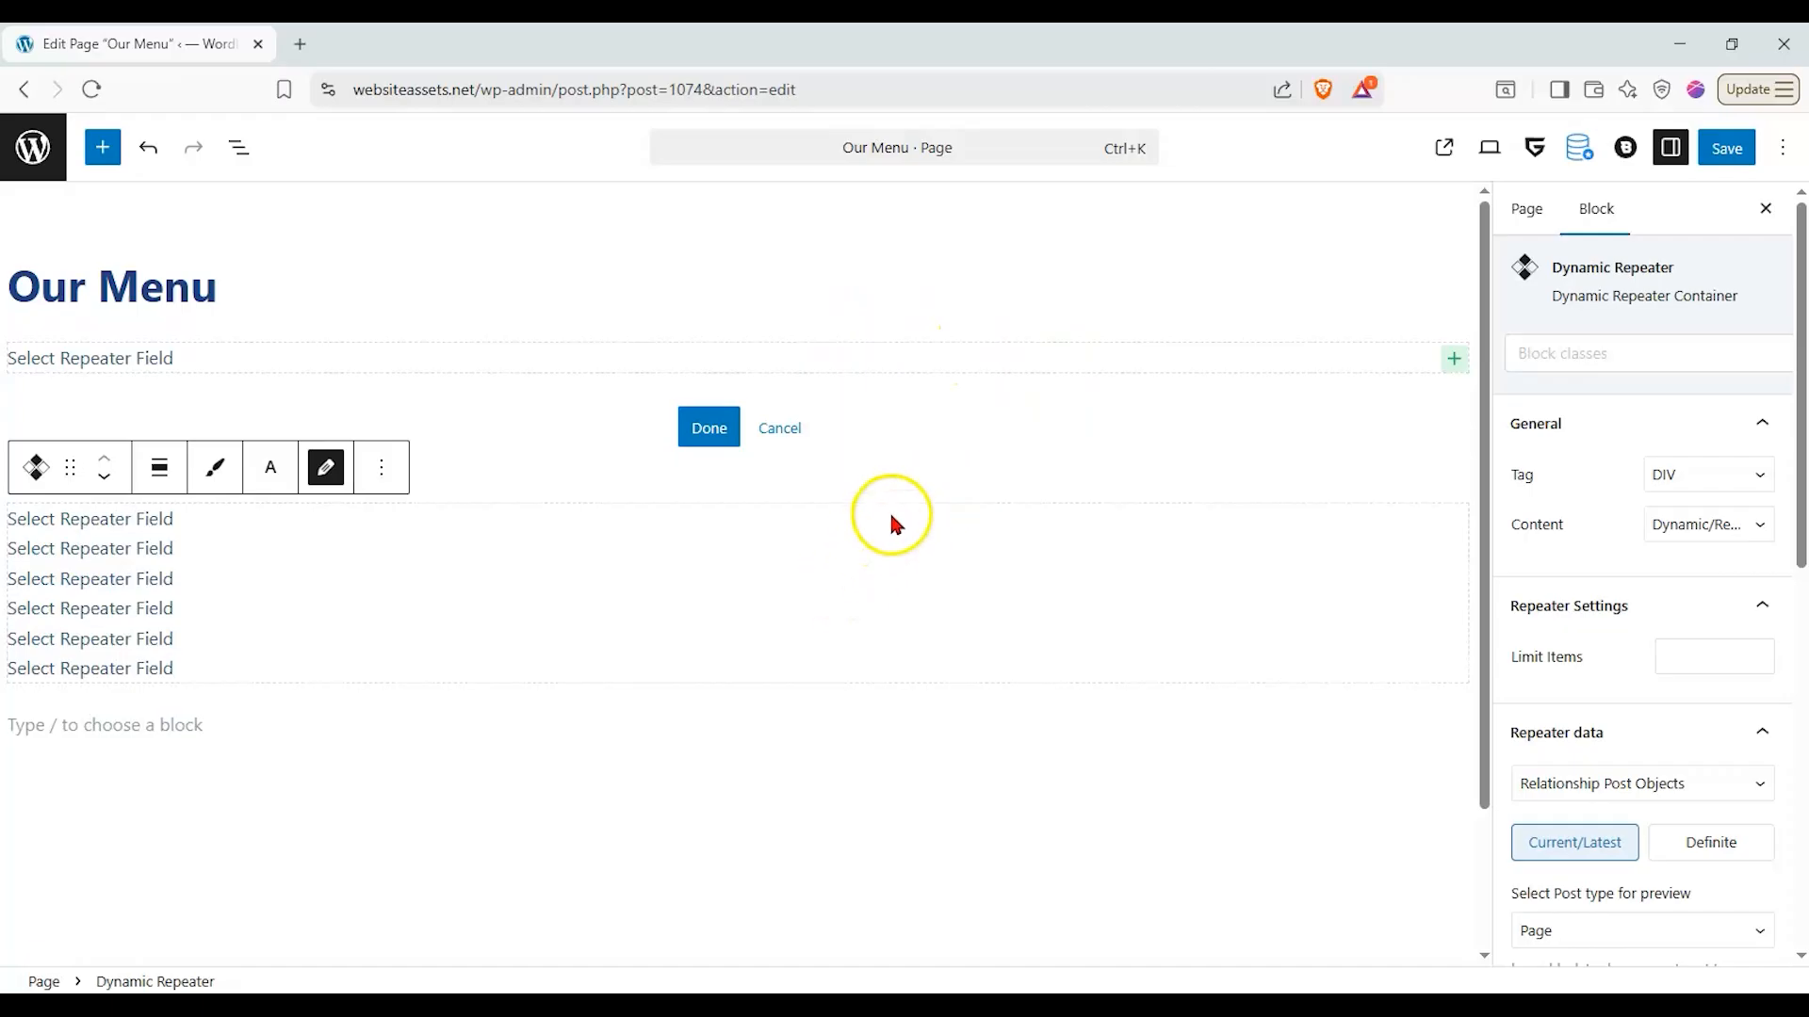
pyautogui.click(1462, 359)
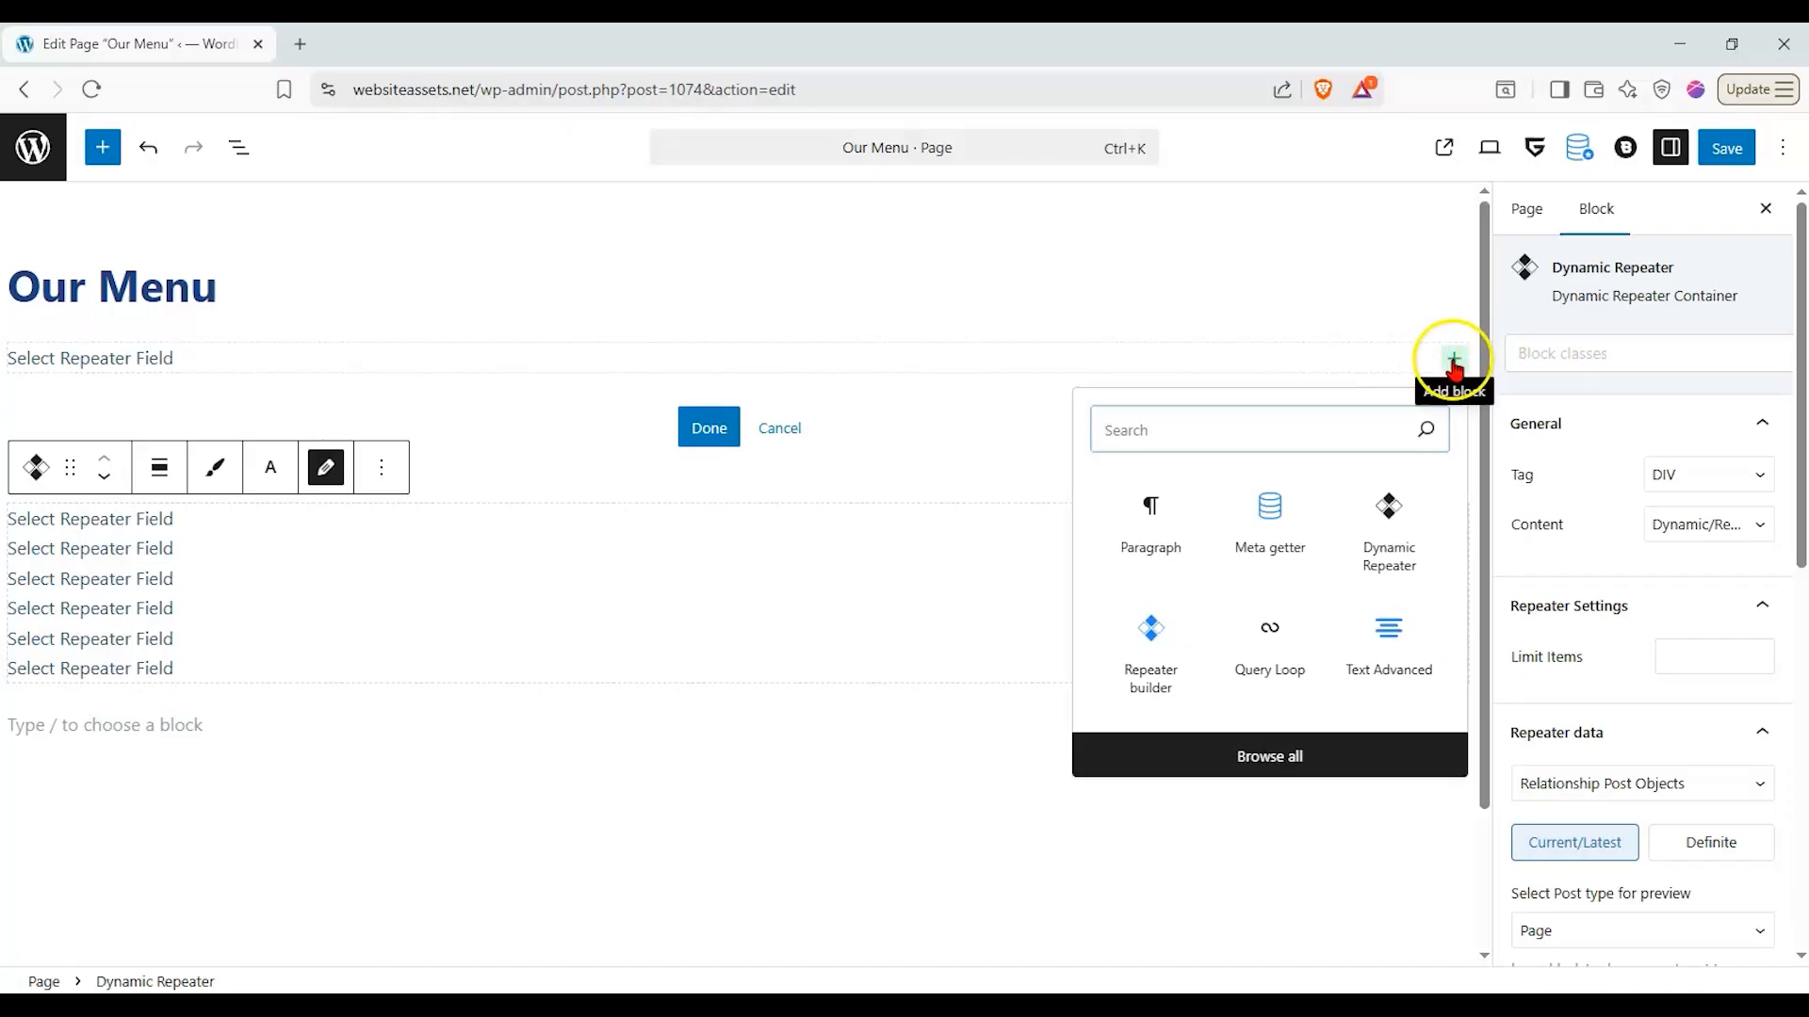
pyautogui.click(1283, 523)
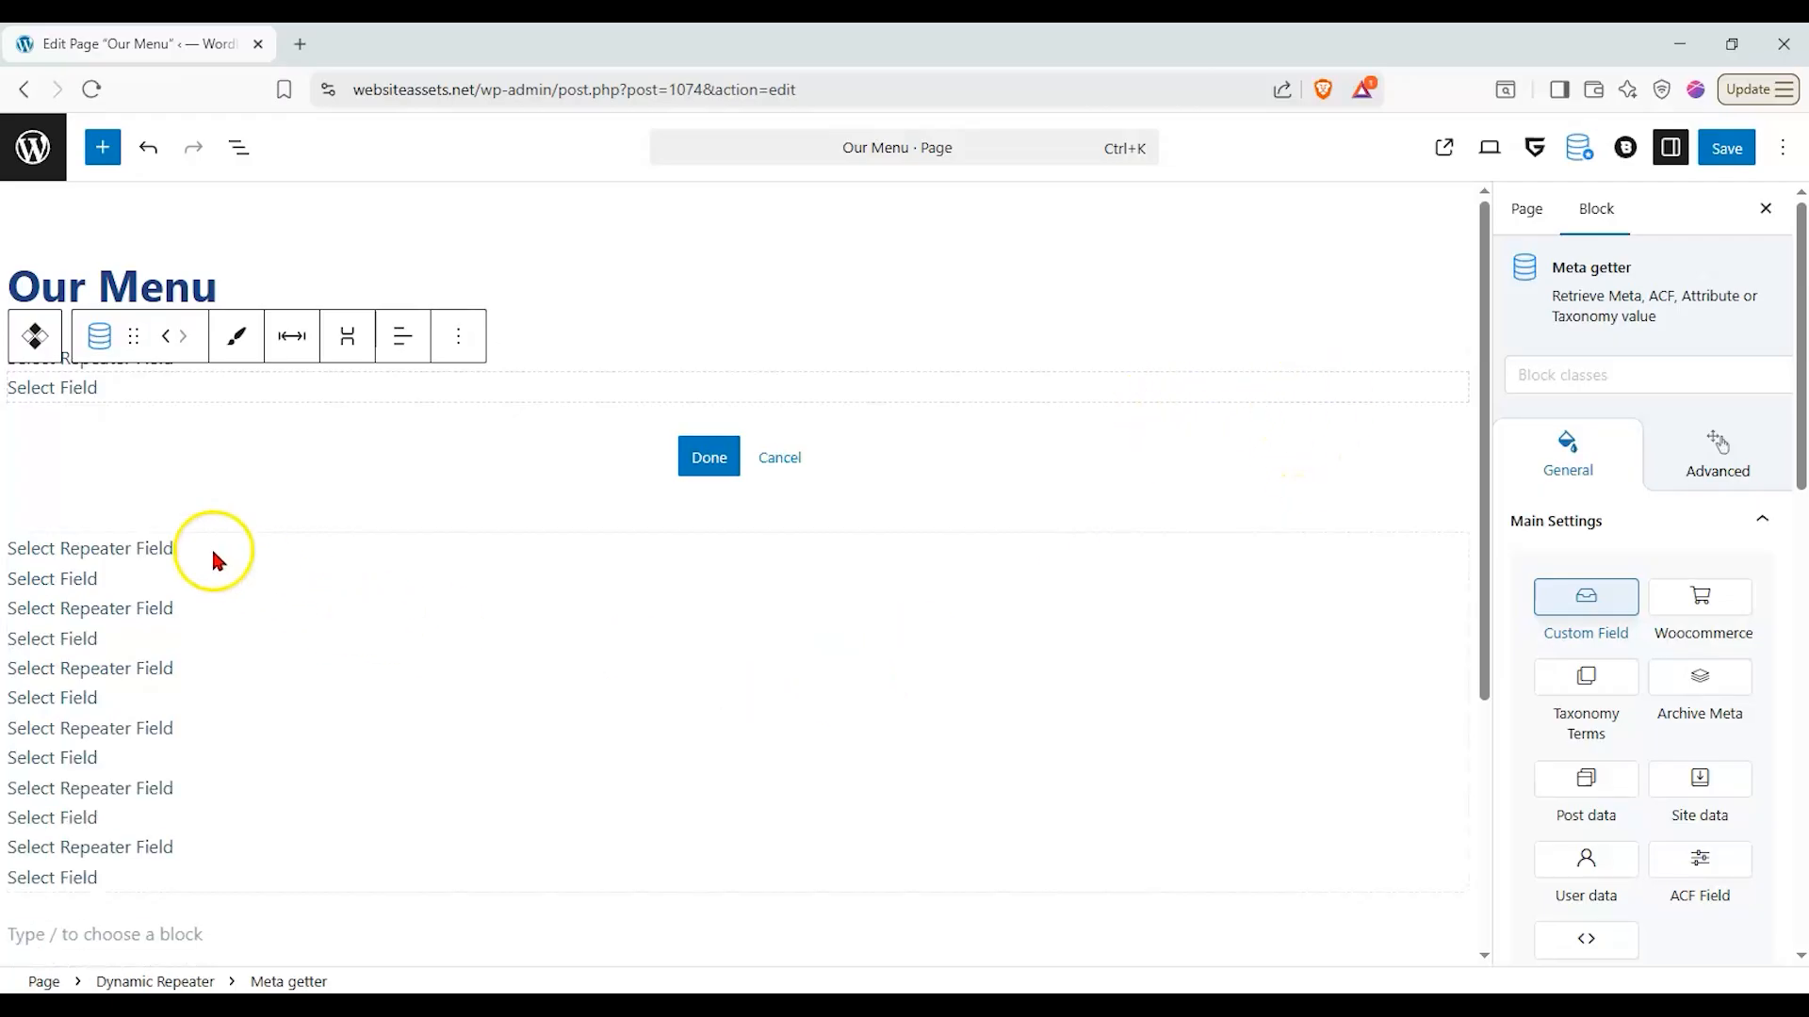
# - Delete the placeholder DIV element "Select Repeater Field" from the repeater's inner layout
pyautogui.click(761, 373)
pyautogui.click(770, 373)
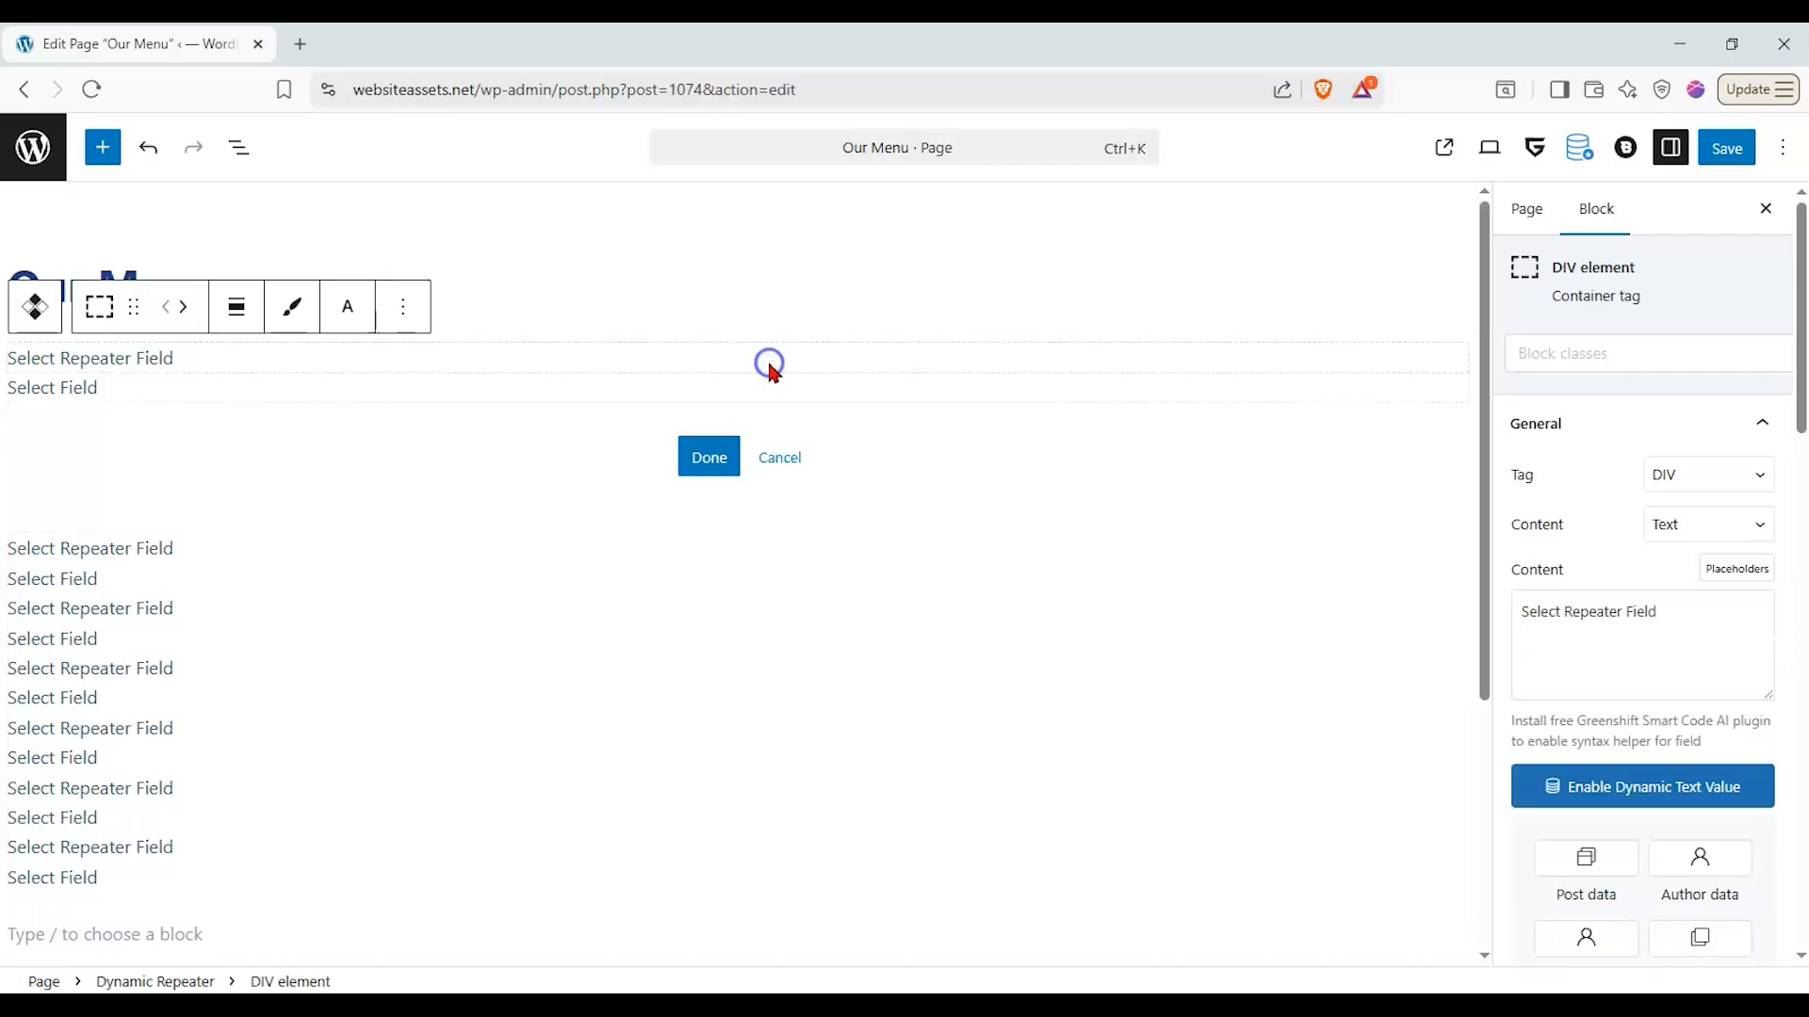
pyautogui.click(403, 306)
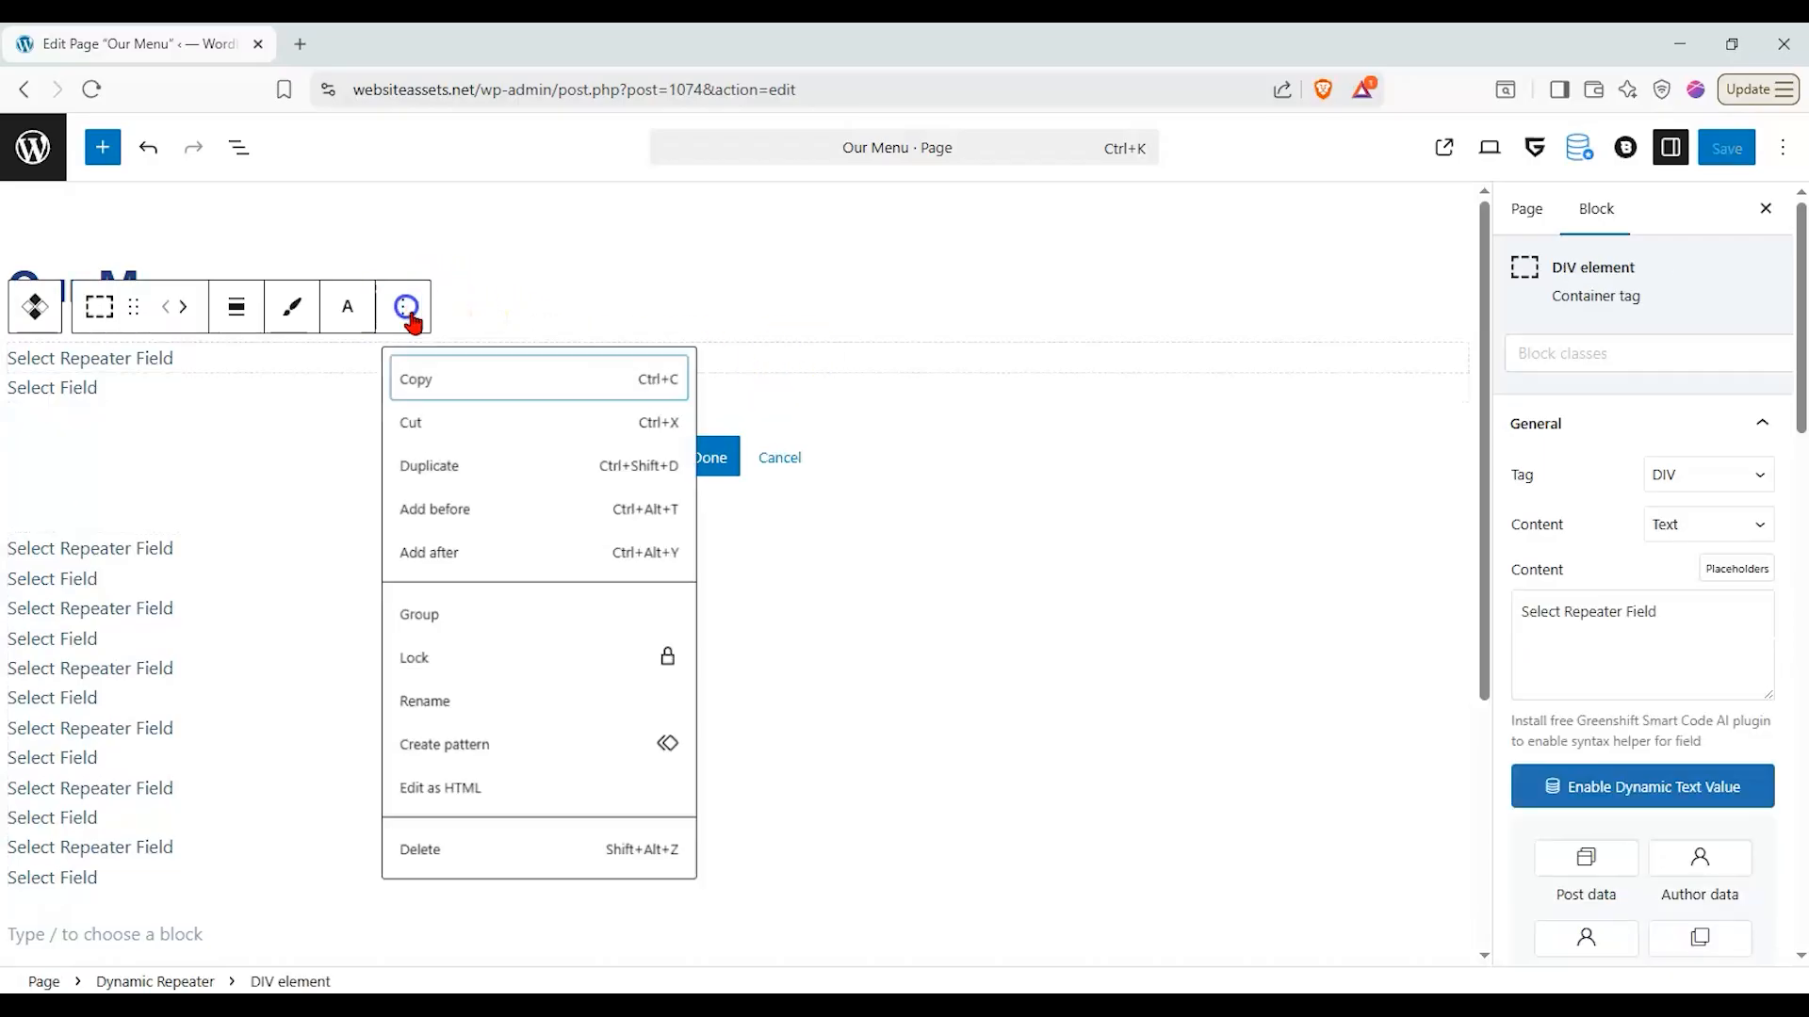
pyautogui.click(487, 857)
# - Examine the Meta getter's source types, from Woocommerce and Taxonomy Terms through Archive Meta, Post data, Site data, User data and ACF Field
pyautogui.click(648, 356)
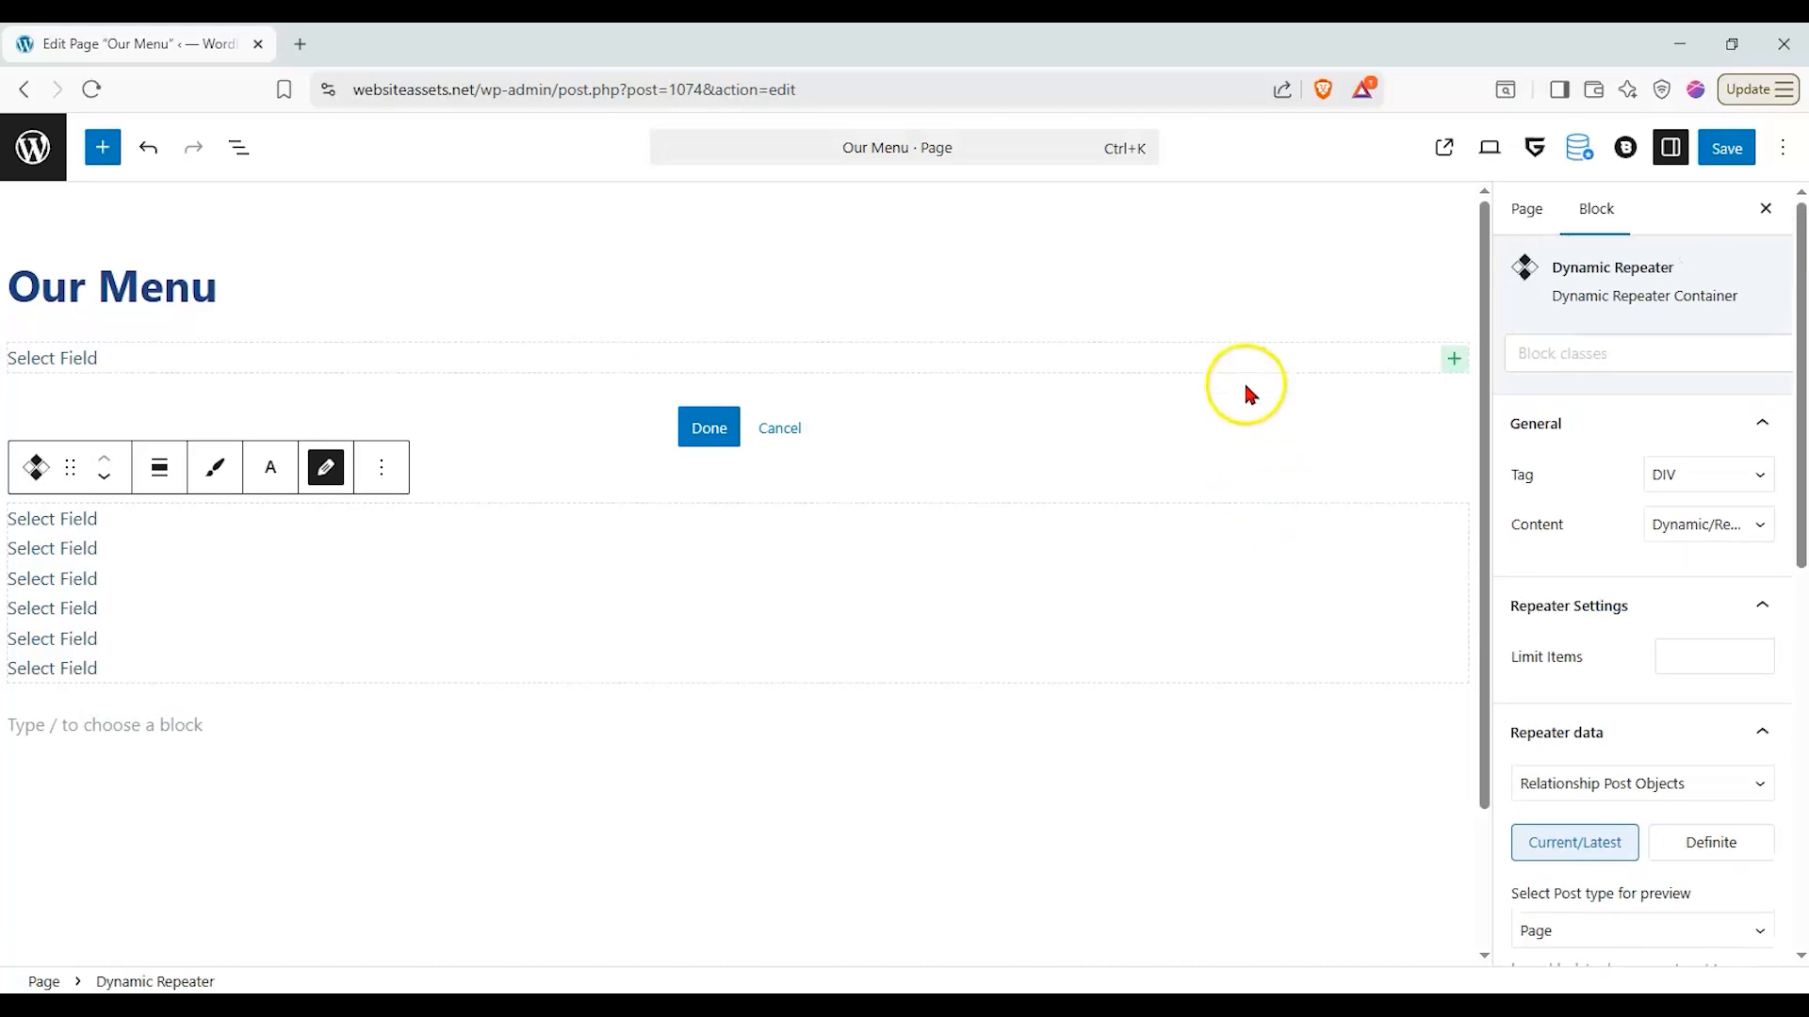
pyautogui.click(1241, 354)
pyautogui.scroll(-4, 1624, 516)
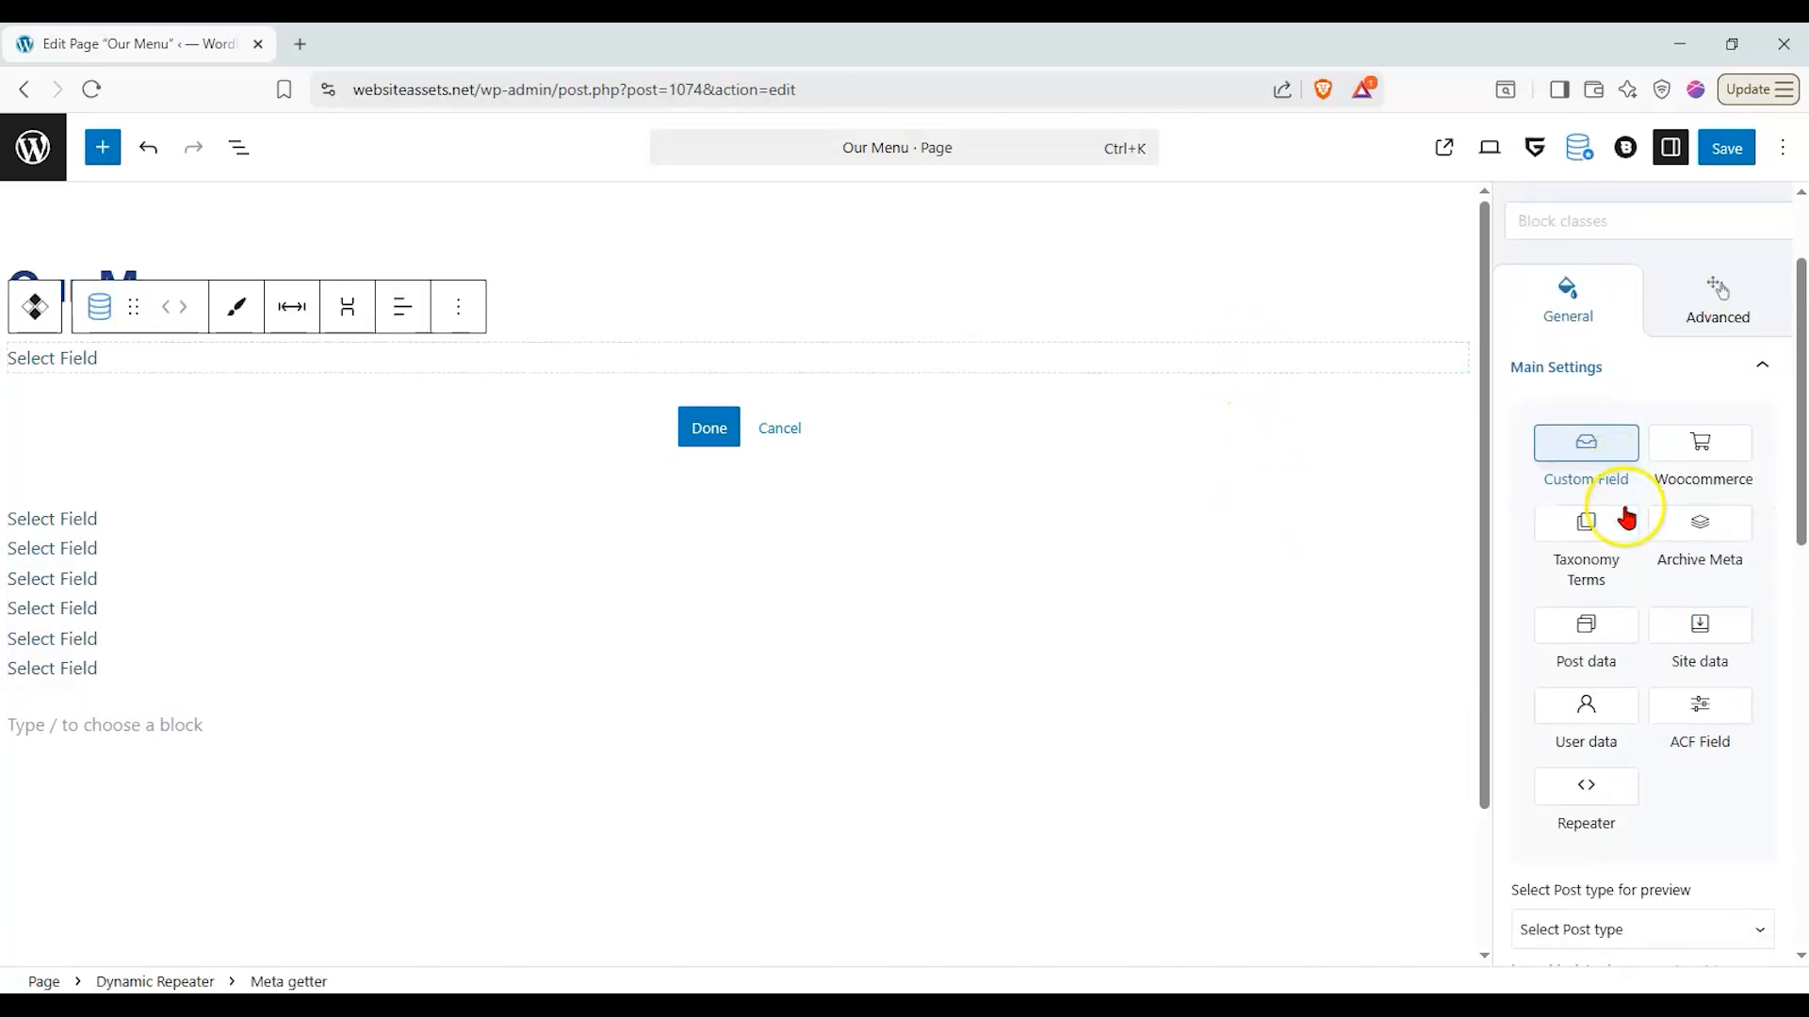
pyautogui.click(1698, 262)
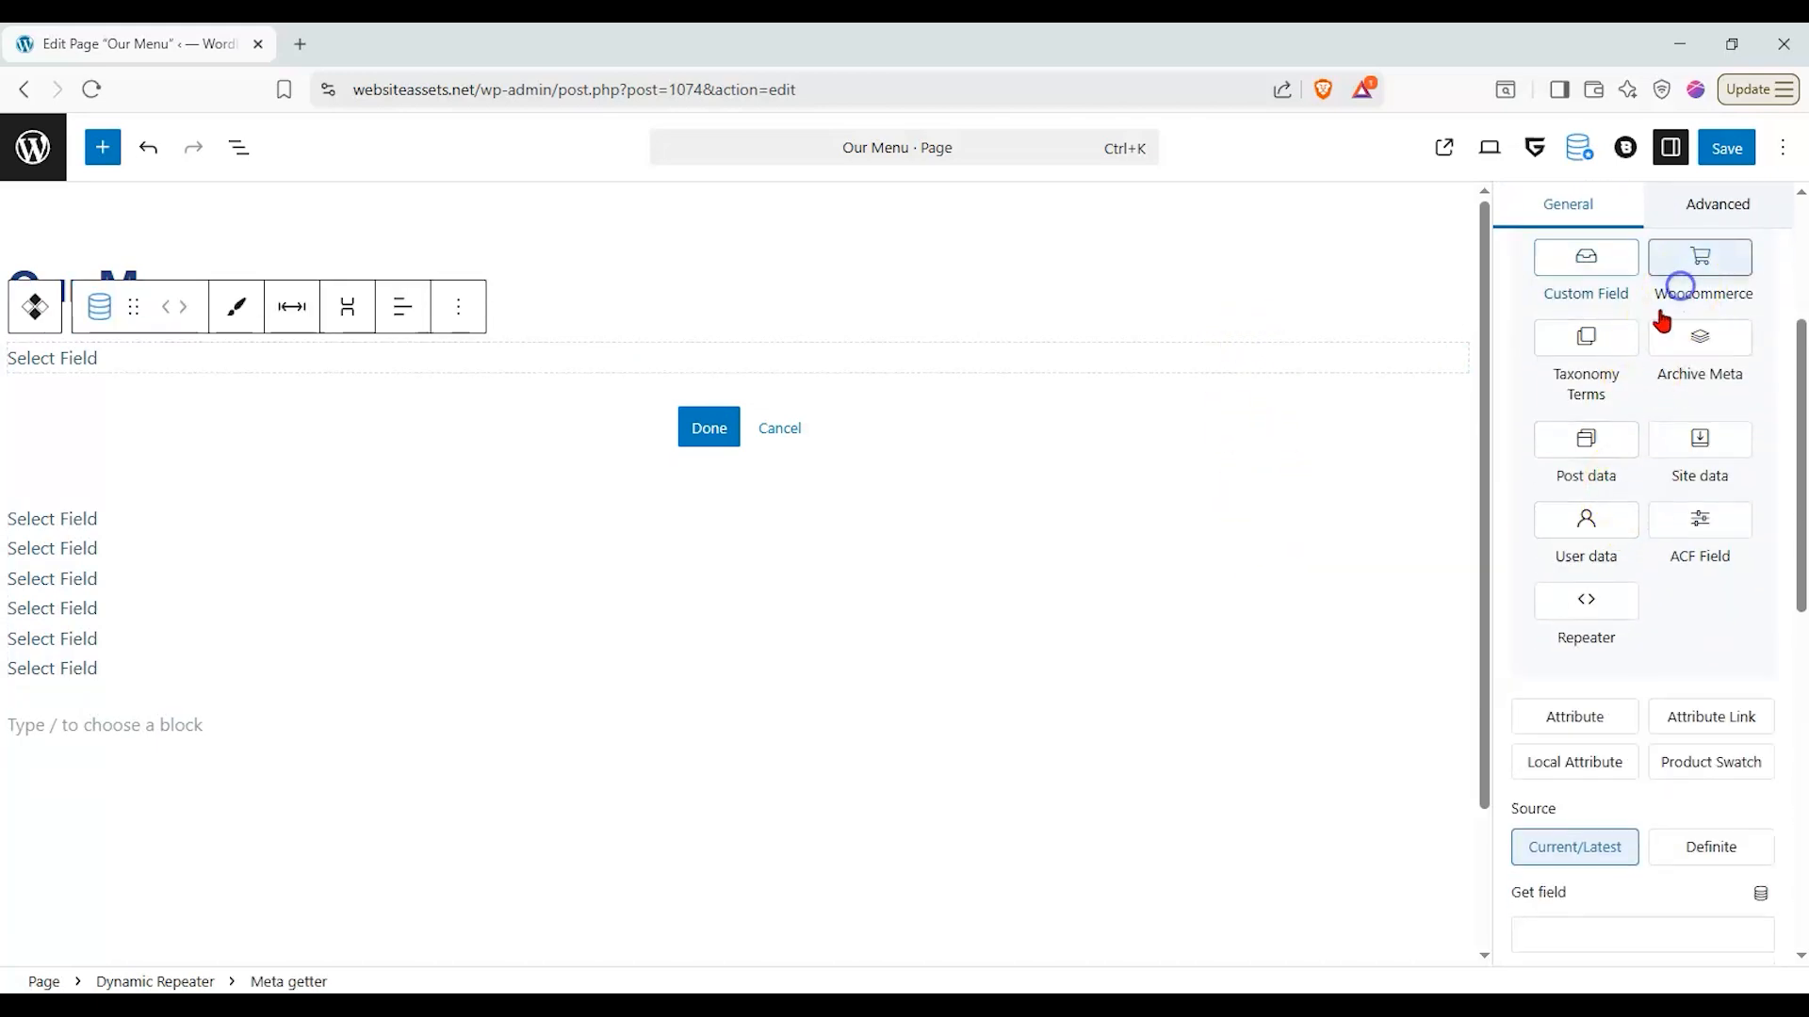
pyautogui.click(1609, 345)
pyautogui.click(1660, 354)
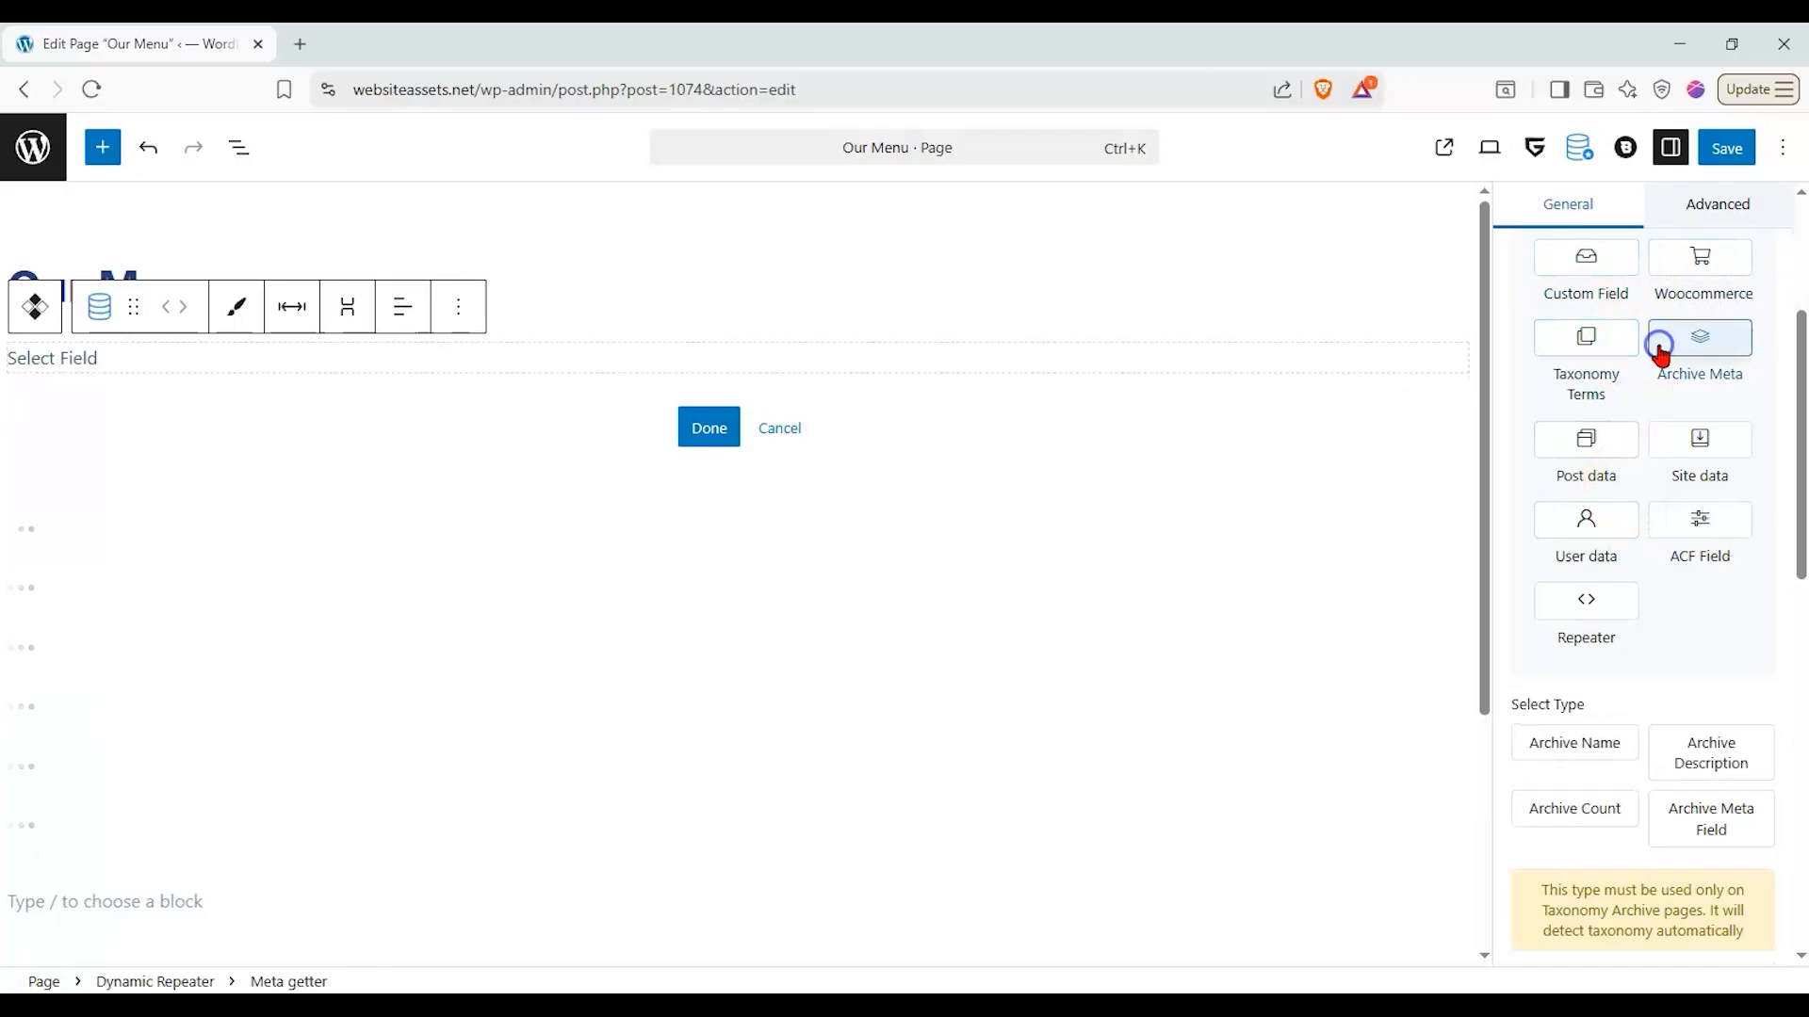
pyautogui.click(1609, 436)
pyautogui.click(1678, 441)
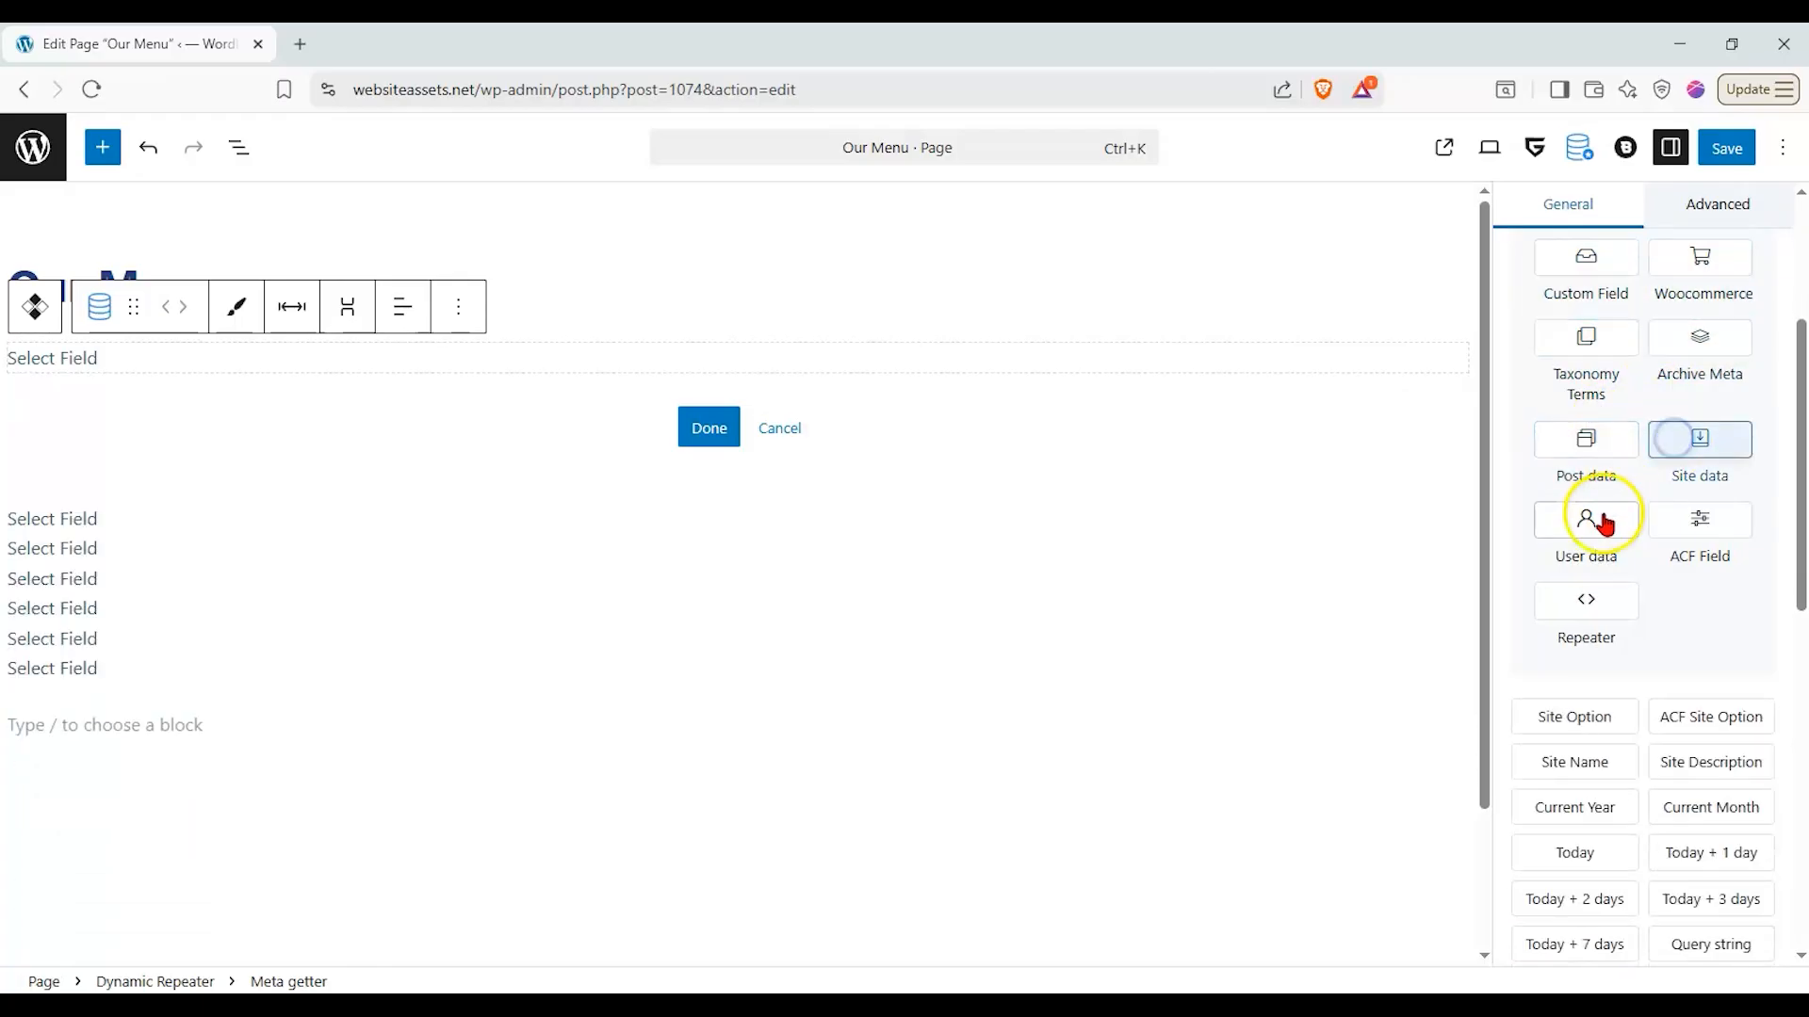
pyautogui.click(1606, 520)
pyautogui.click(1669, 523)
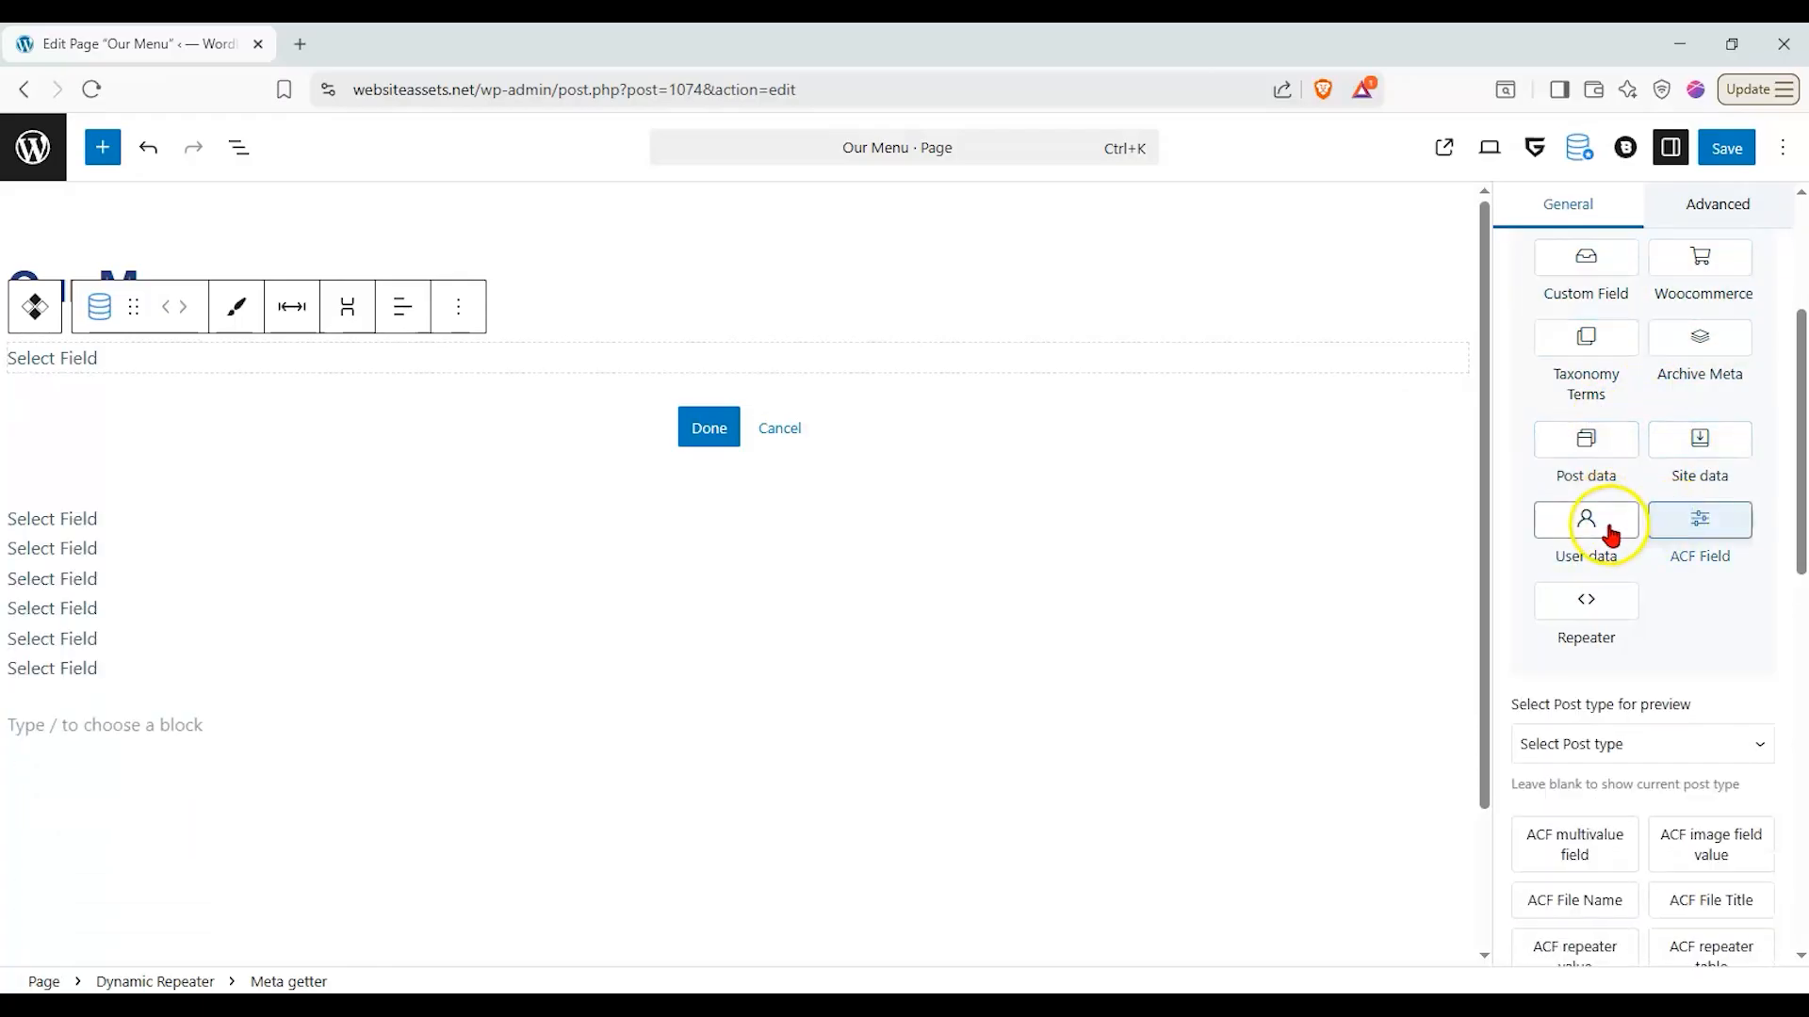
# - Set the Meta getter's source to Repeater and choose post_title as its field
pyautogui.click(1592, 610)
pyautogui.scroll(-3, 1724, 565)
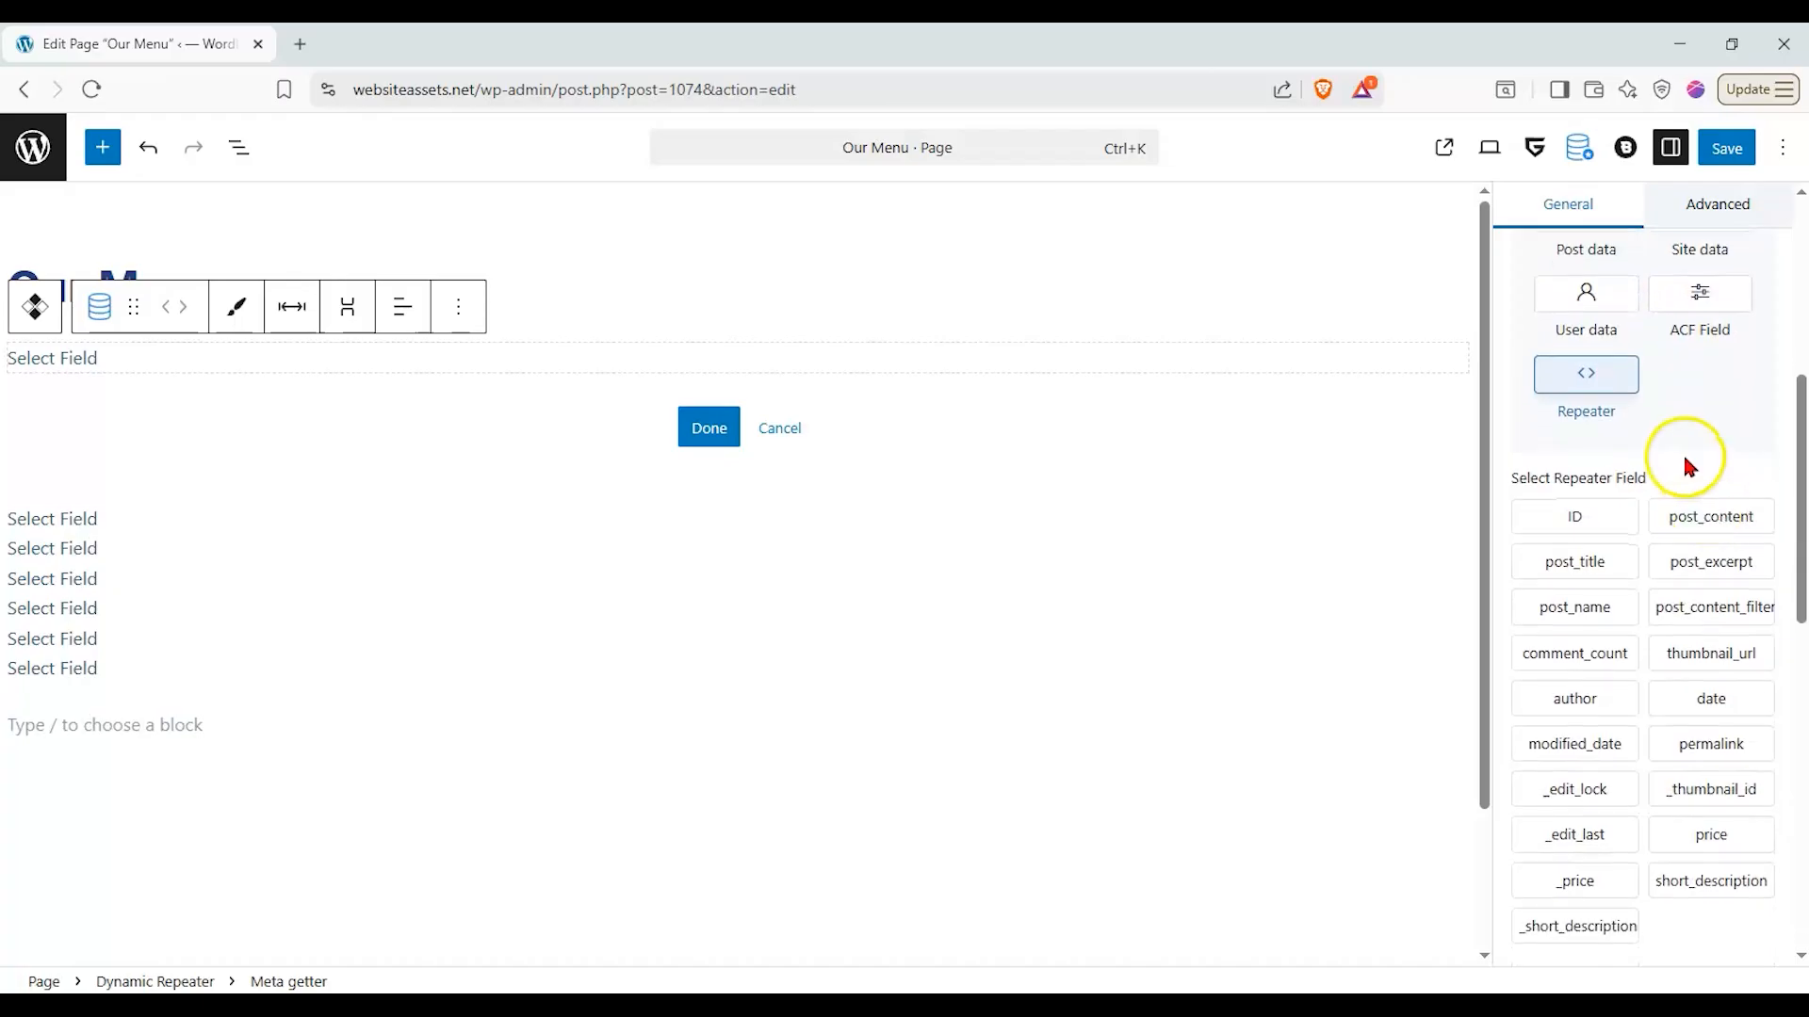
pyautogui.scroll(-1, 1682, 442)
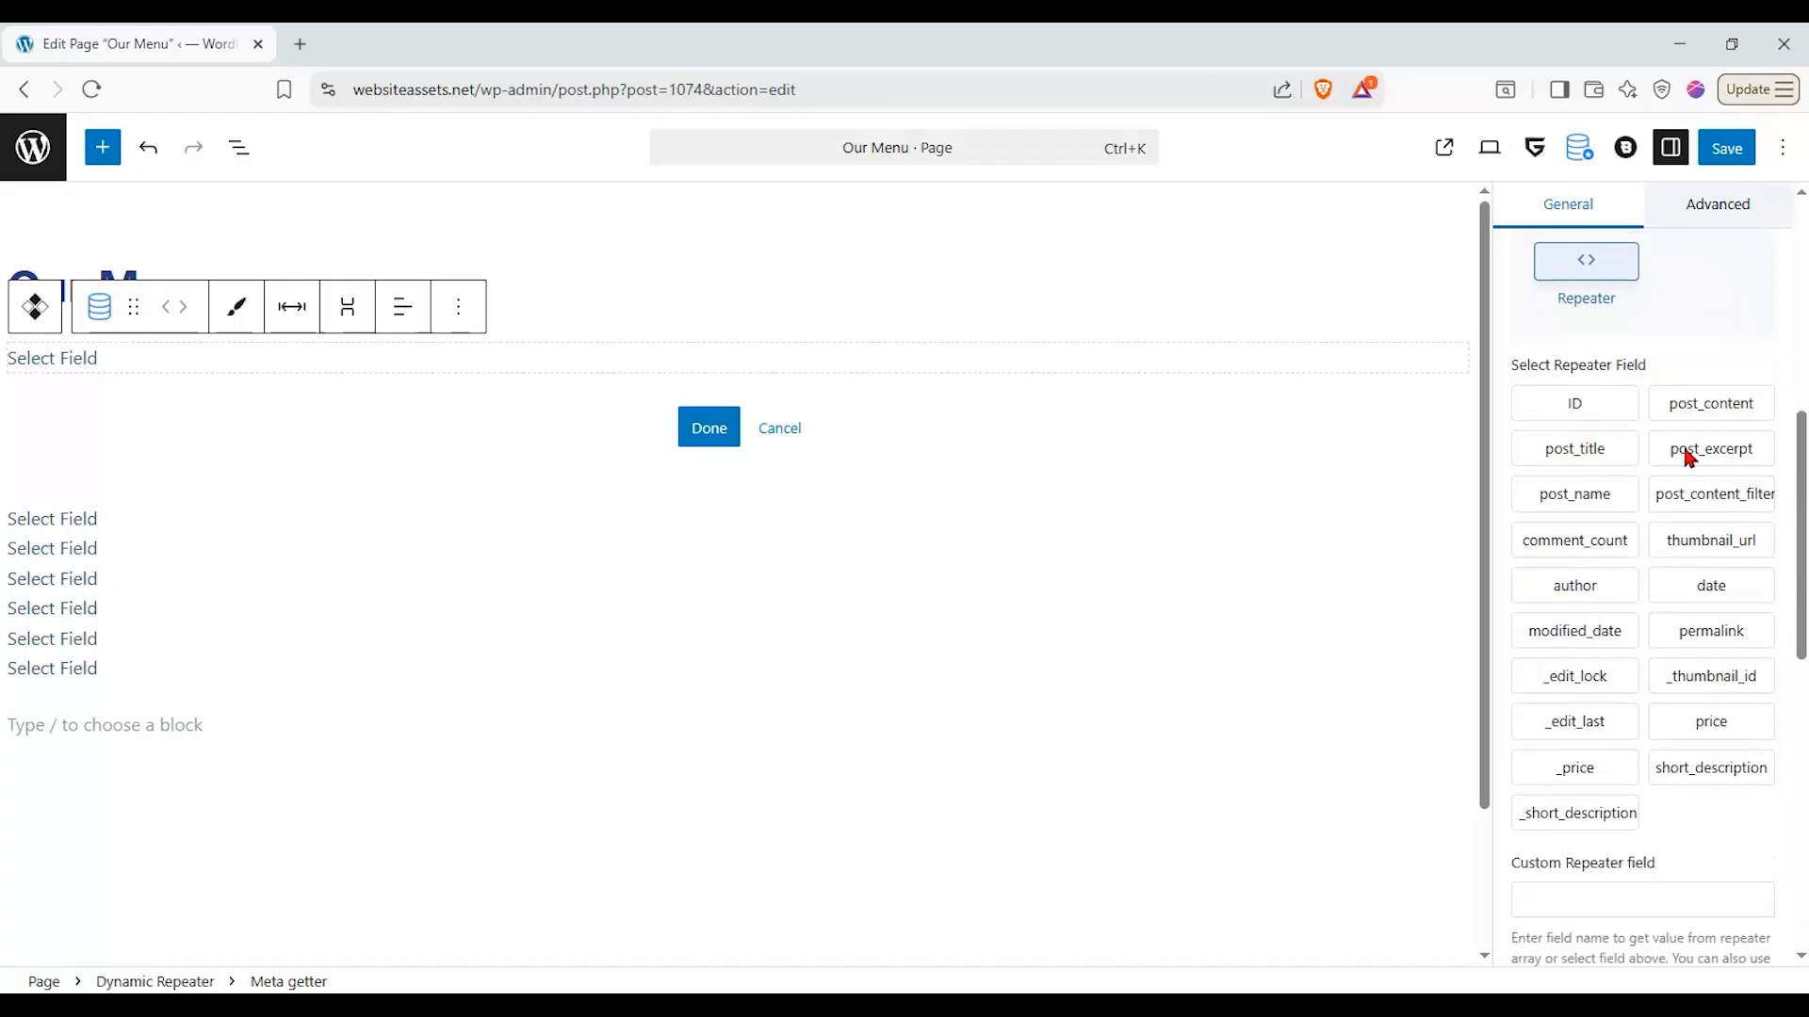
pyautogui.click(1608, 461)
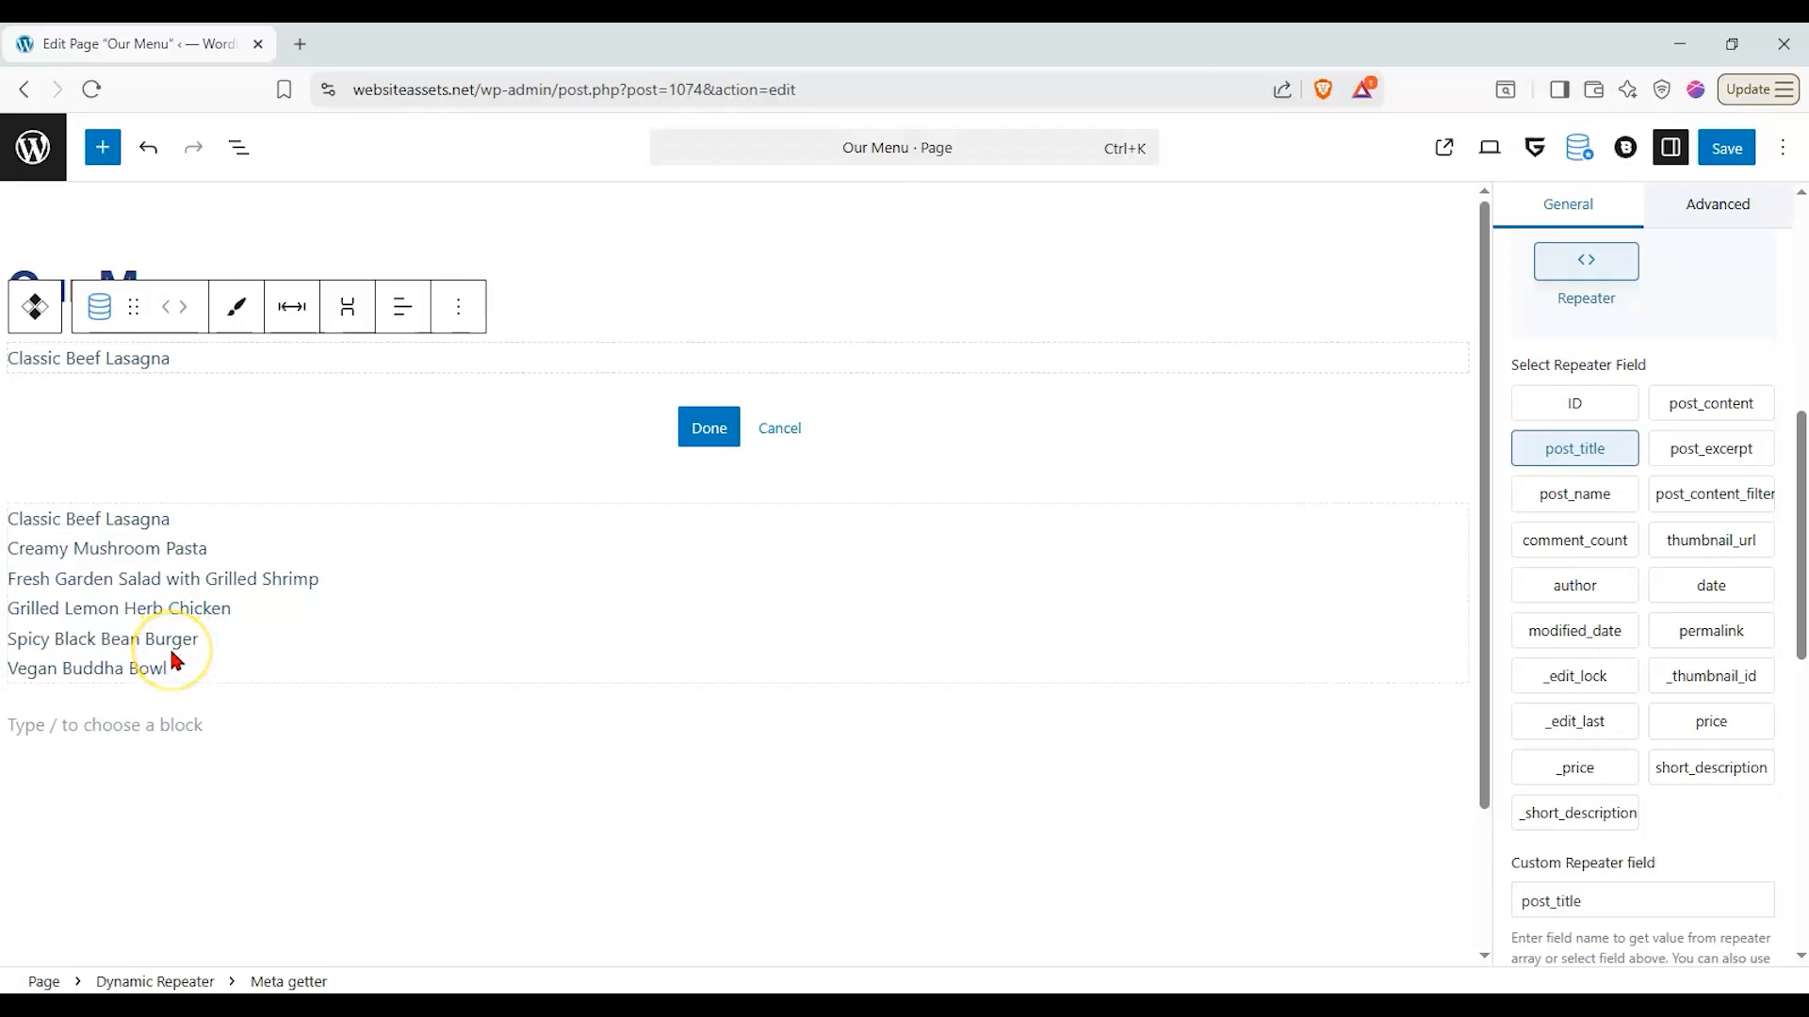
# - Add a Dynamic Image block below the dish title inside the Dynamic Repeater's inner layout
pyautogui.click(474, 364)
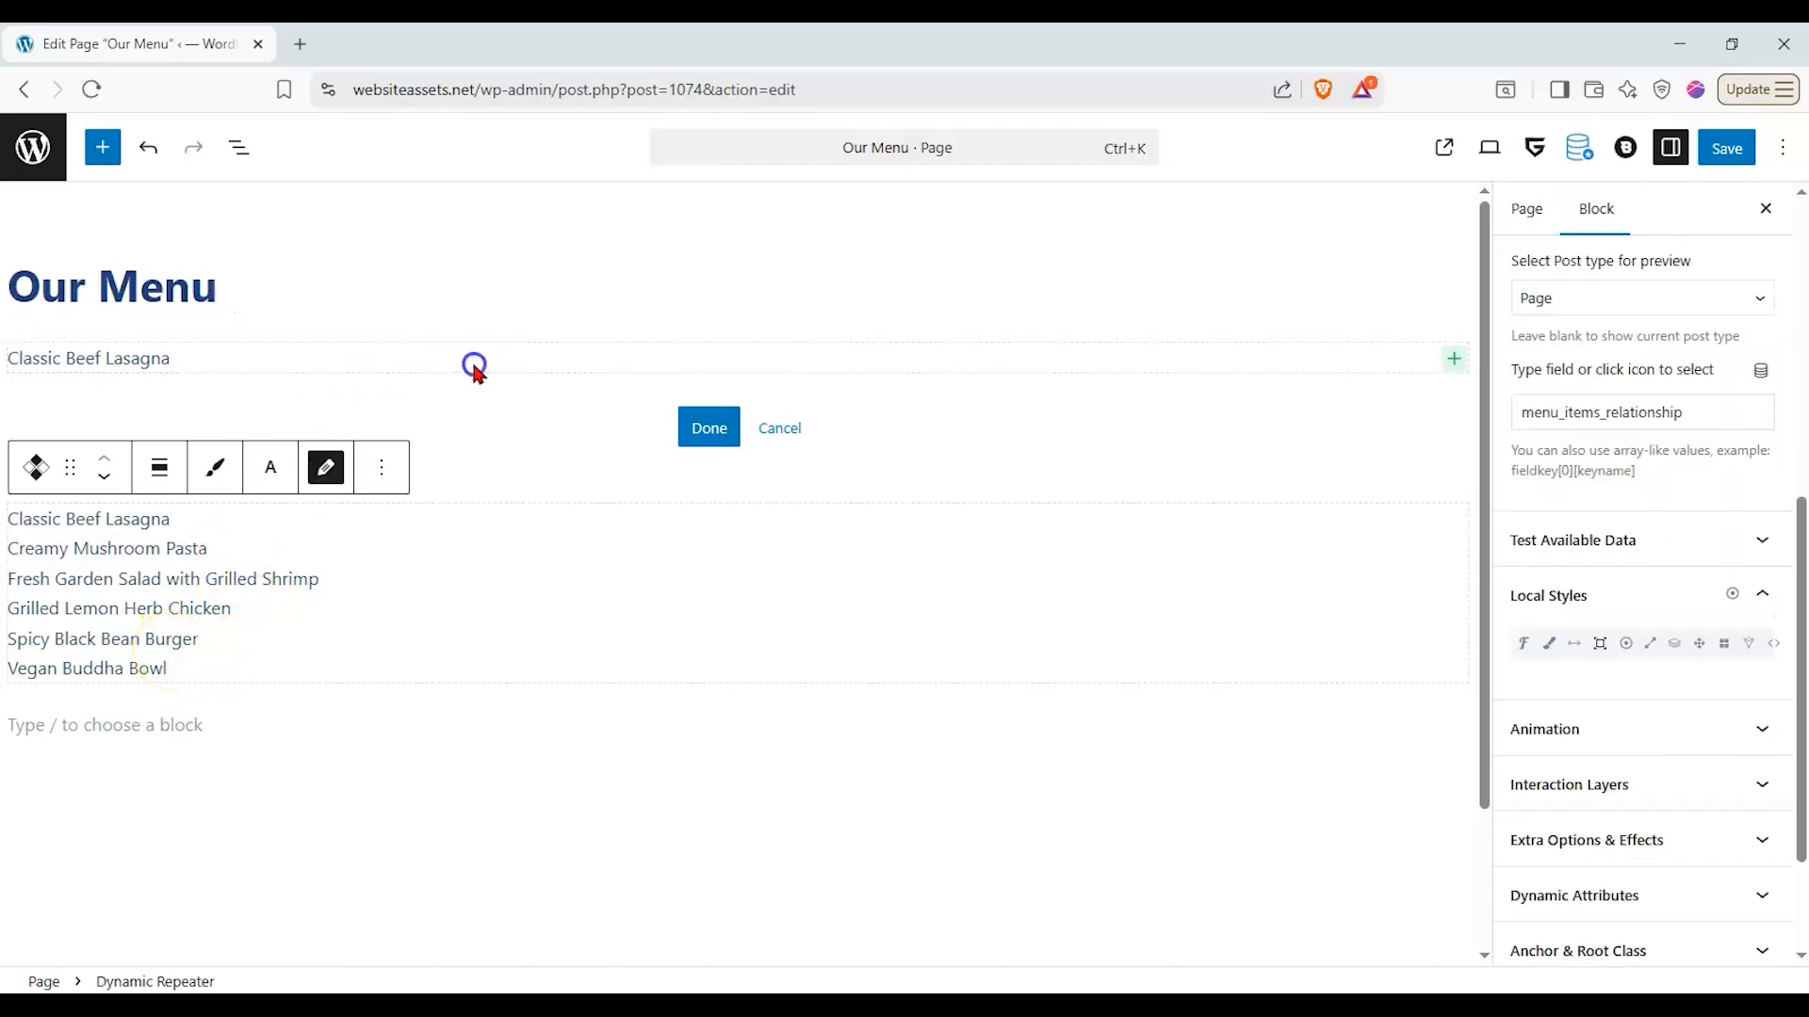
pyautogui.click(1452, 358)
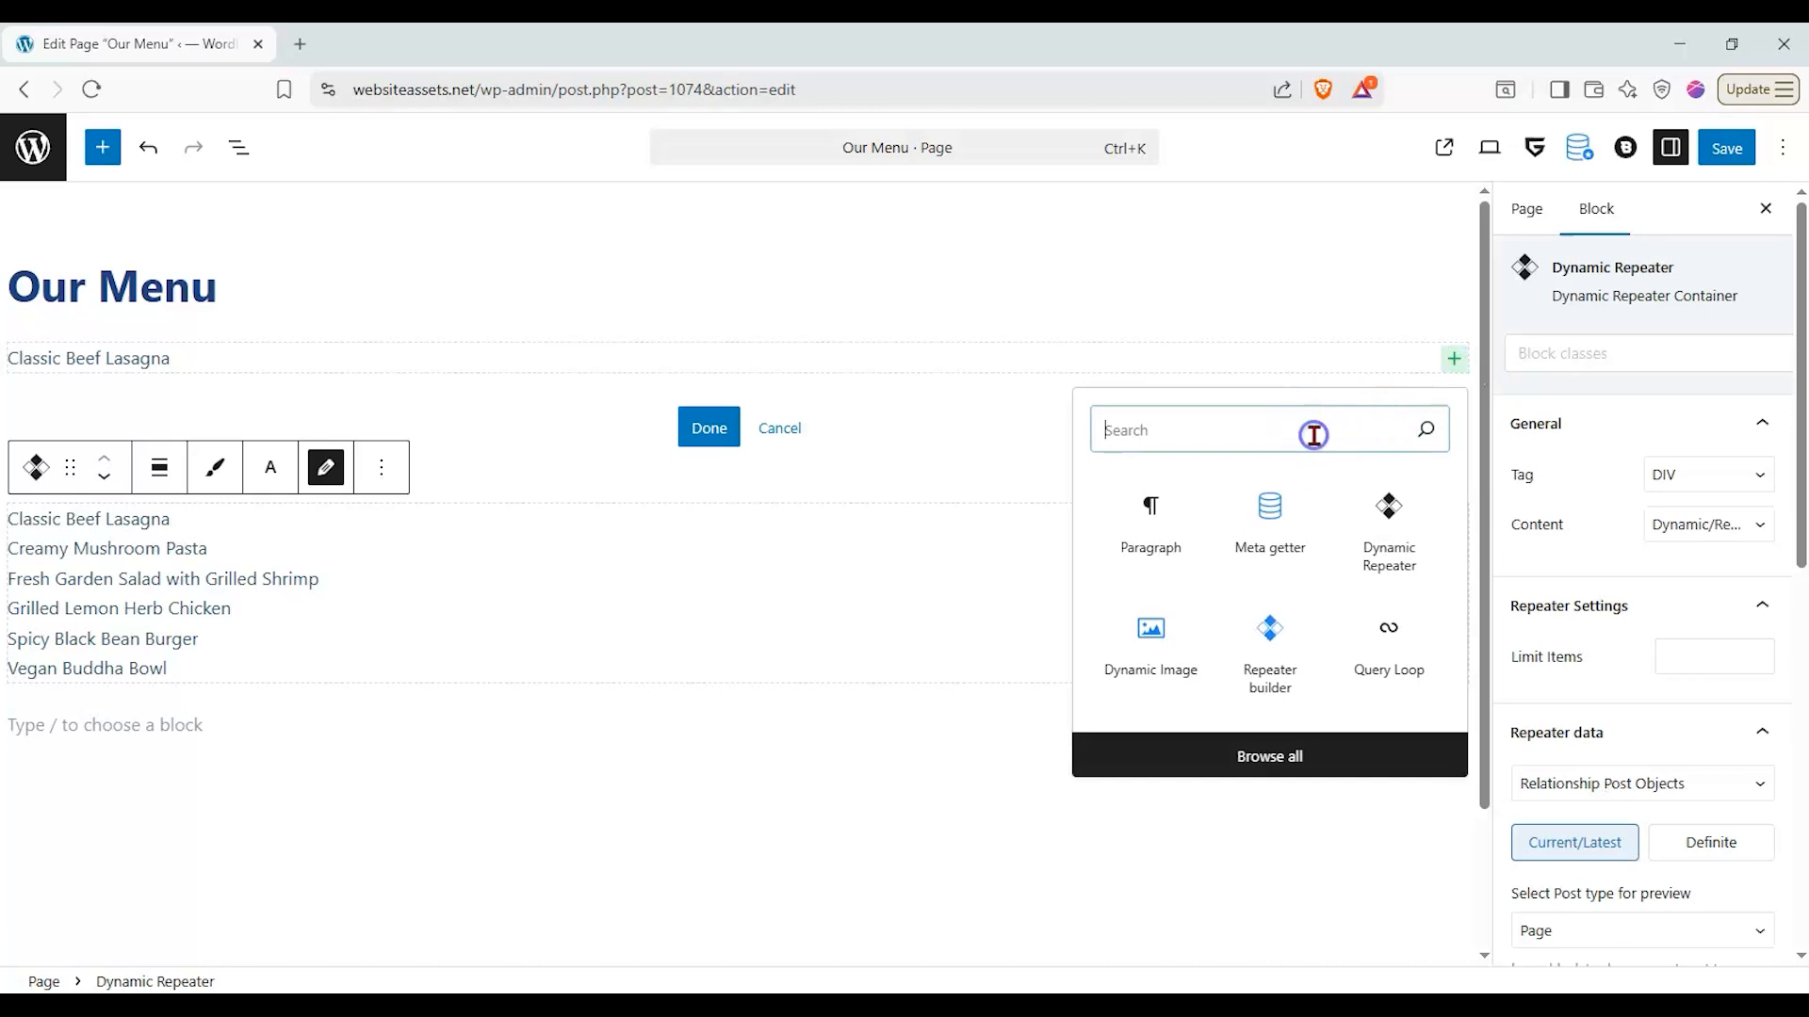
pyautogui.write('dyna')
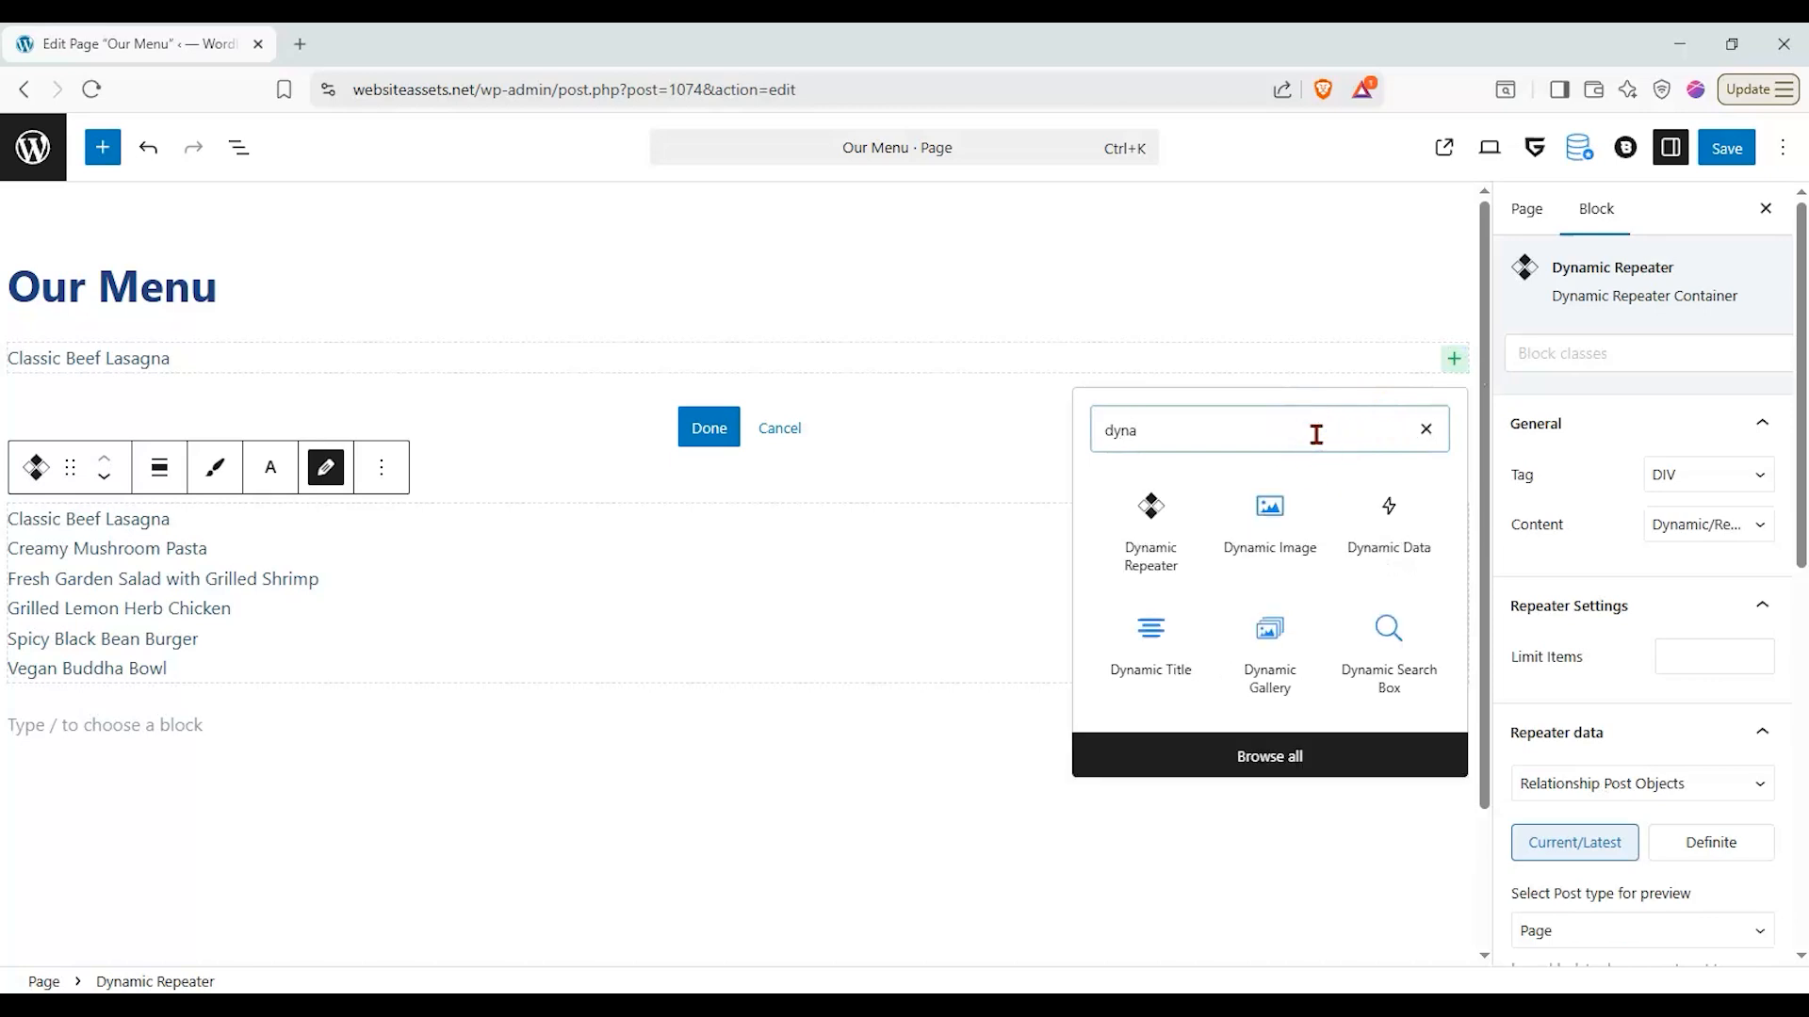
pyautogui.click(1267, 509)
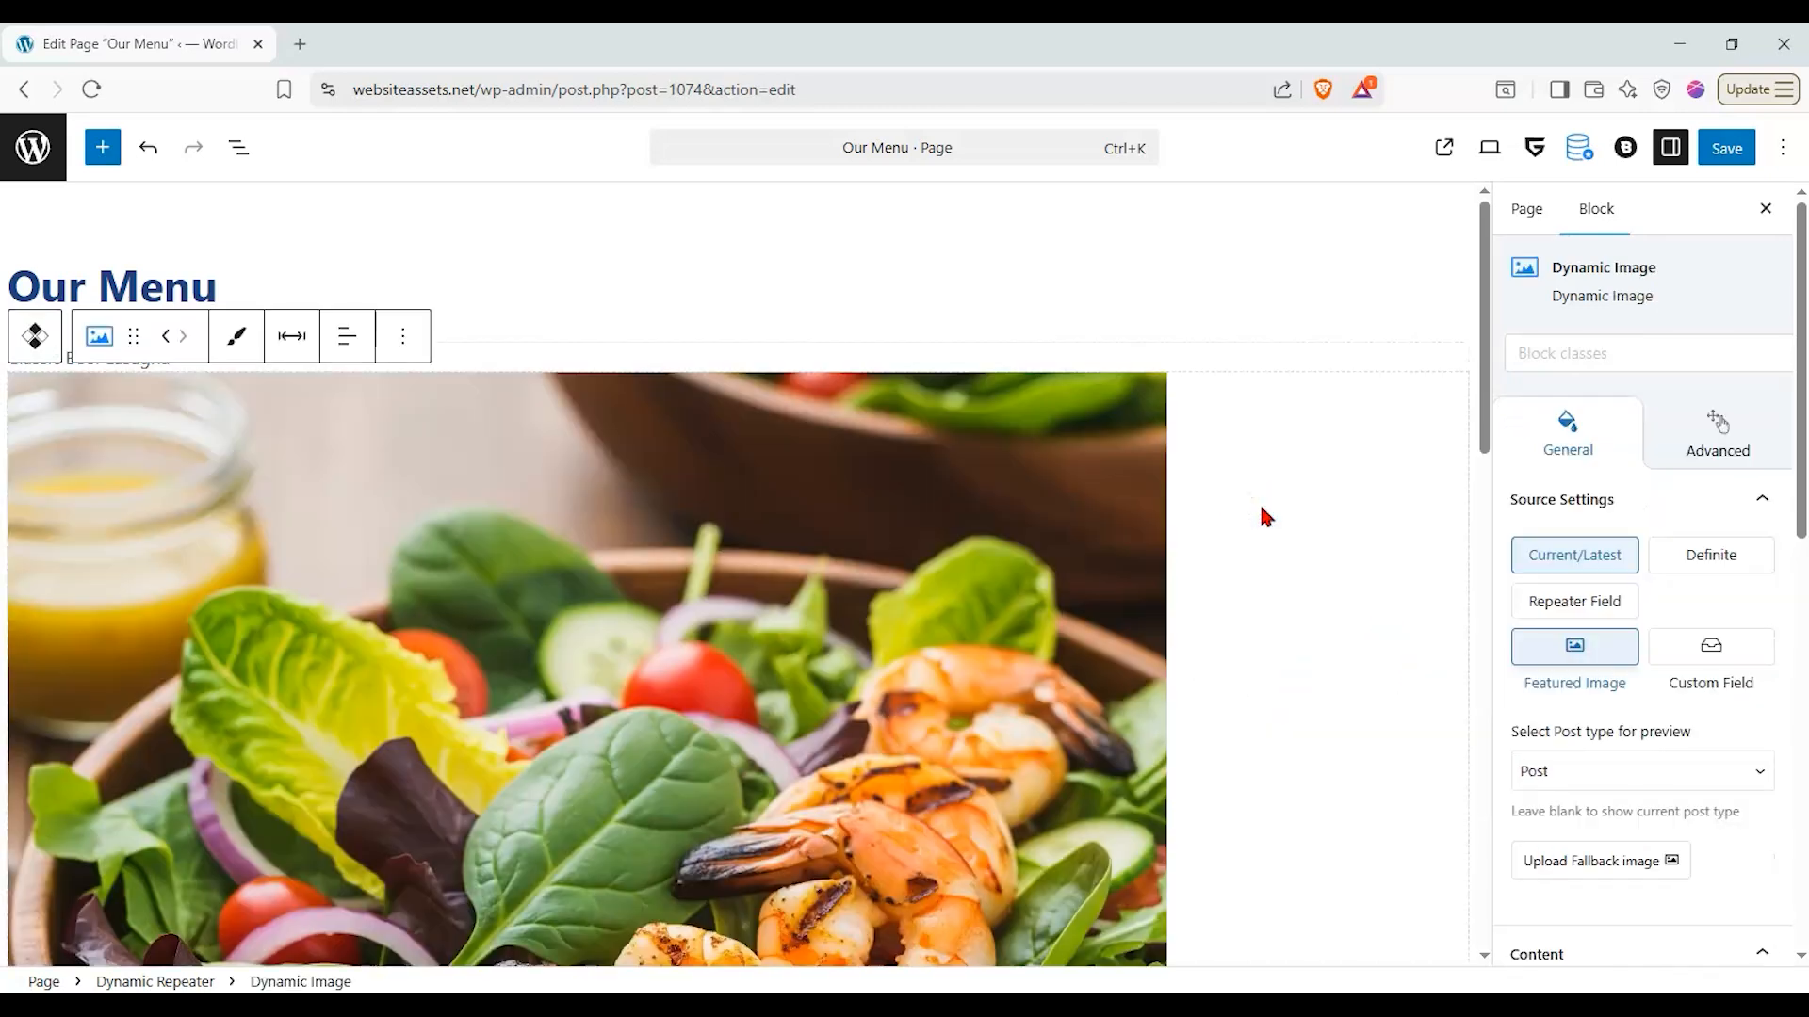
pyautogui.scroll(-10, 973, 516)
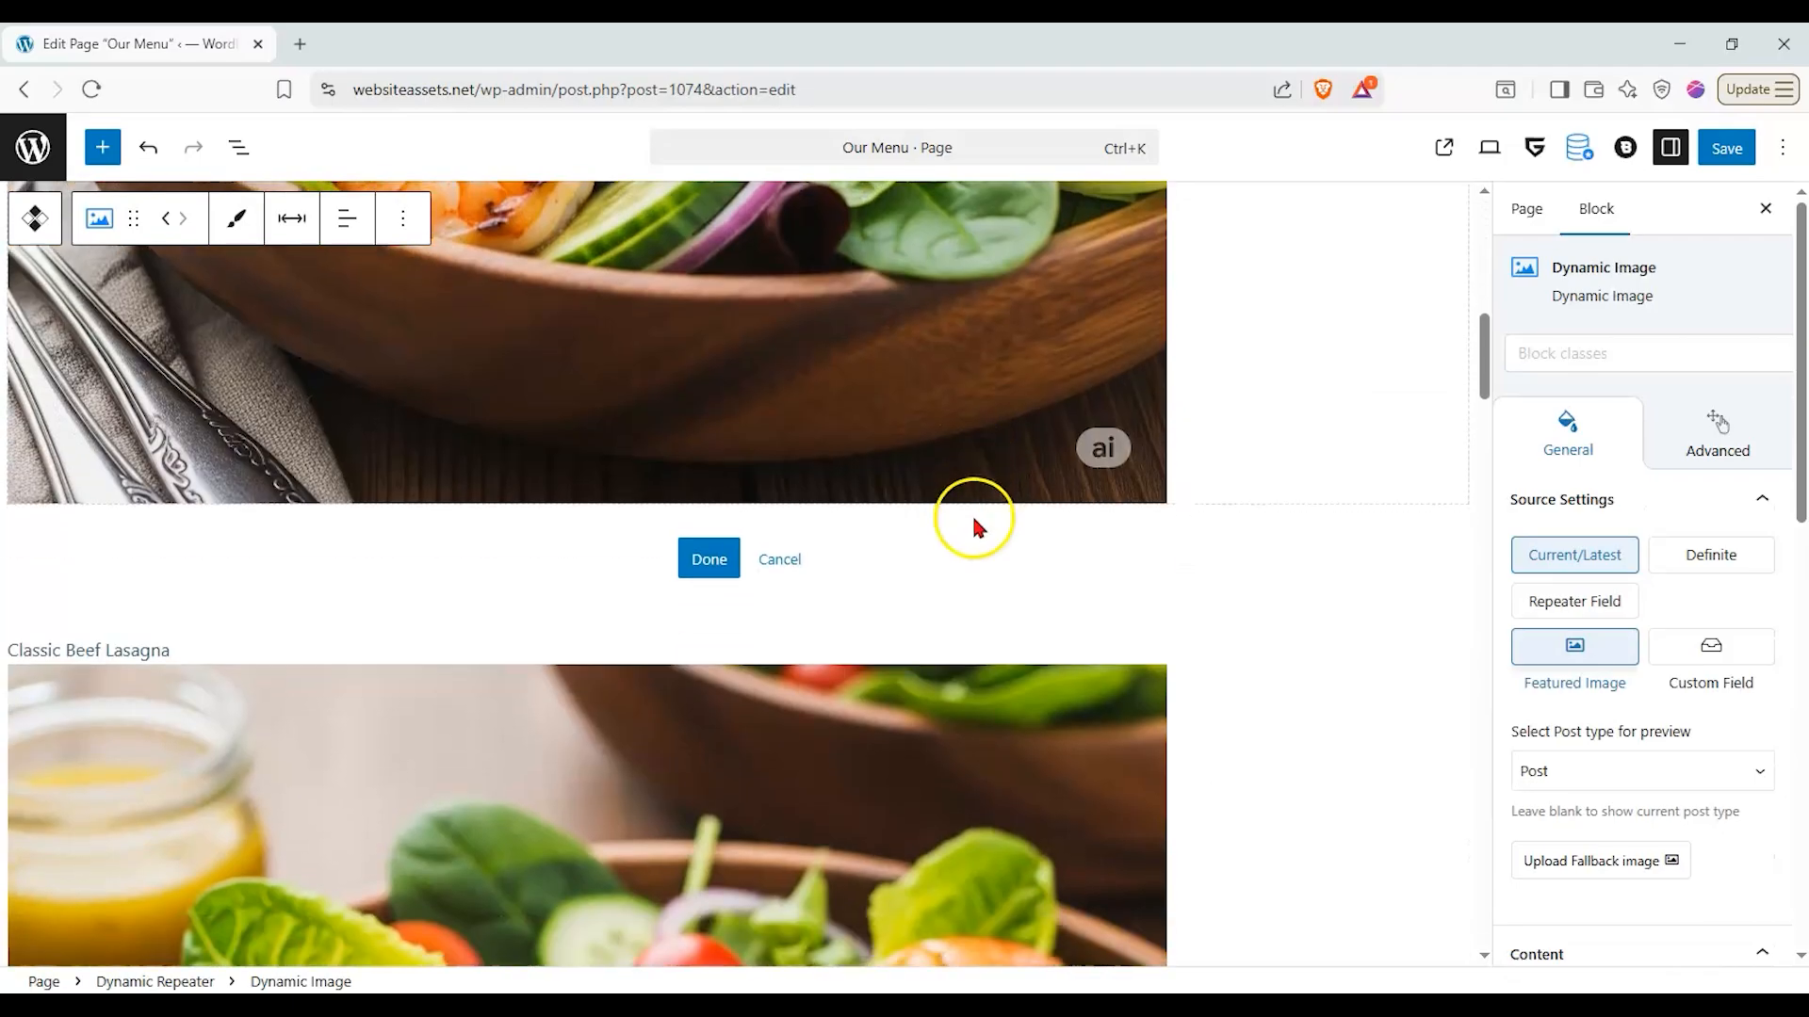
pyautogui.scroll(10, 973, 518)
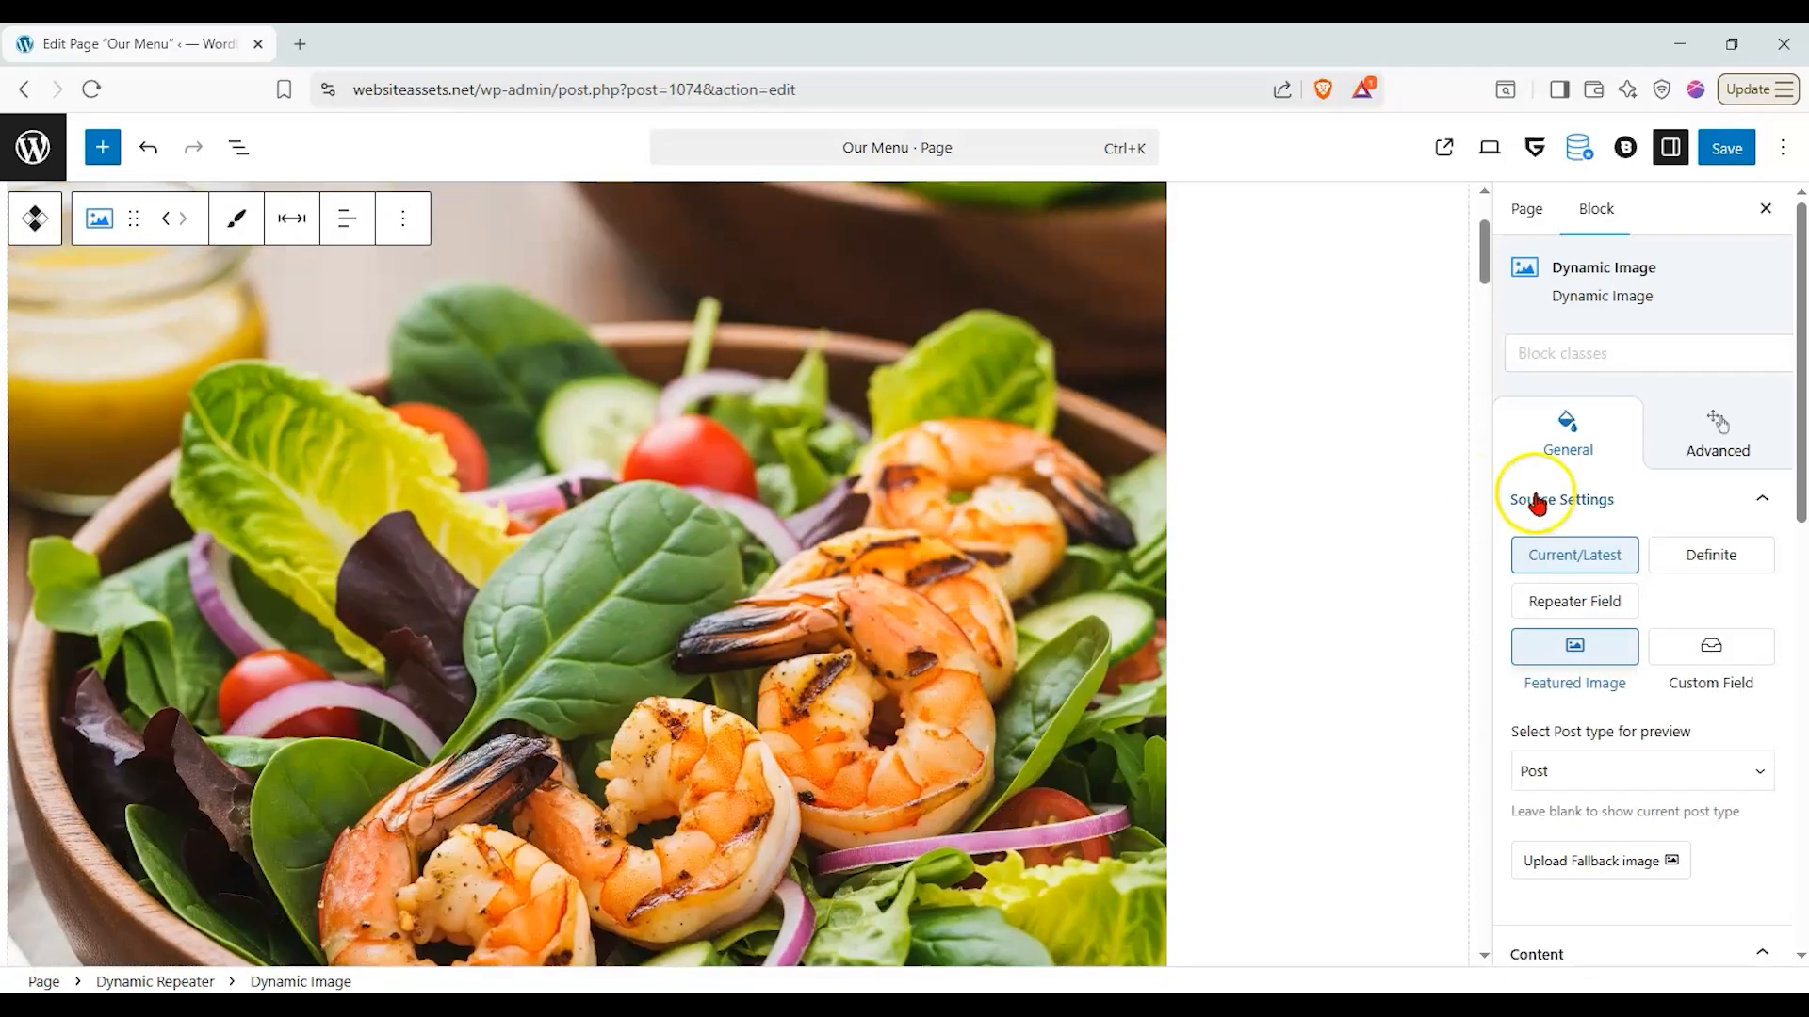
pyautogui.scroll(1, 1004, 471)
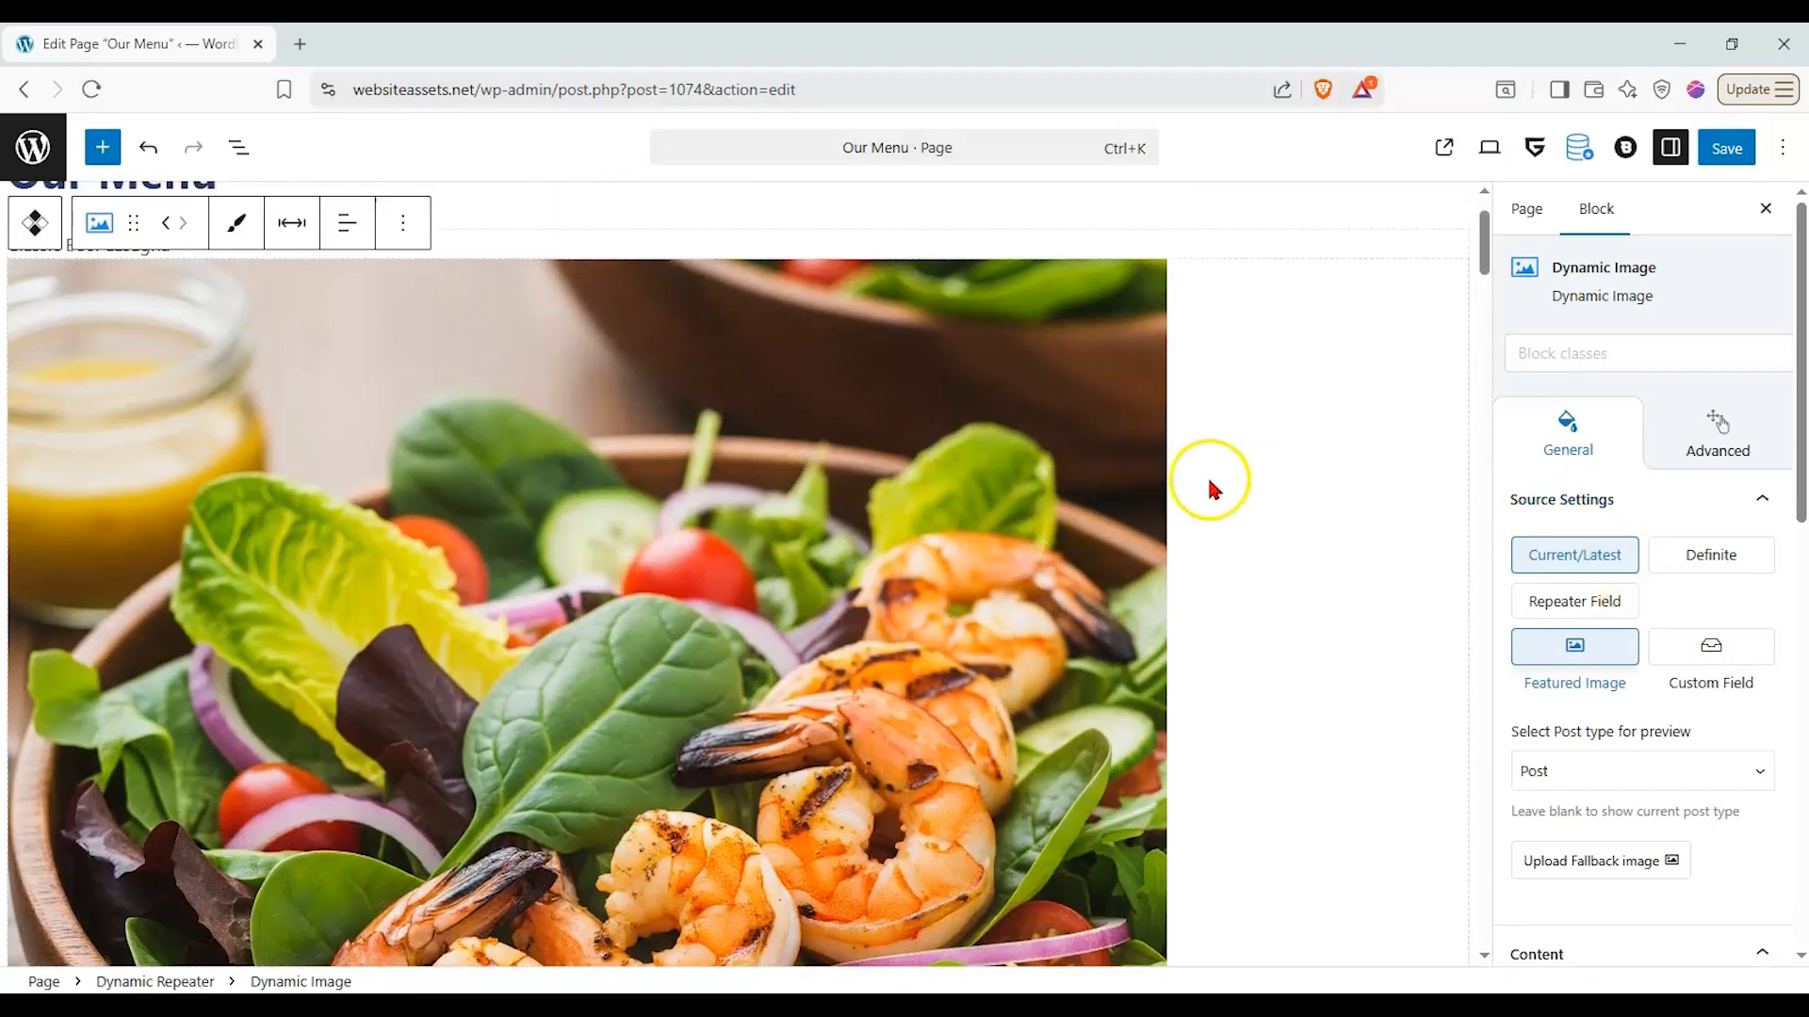
# - Set the Dynamic Image's source to Repeater Field and choose thumbnail_url as its field
pyautogui.click(1610, 597)
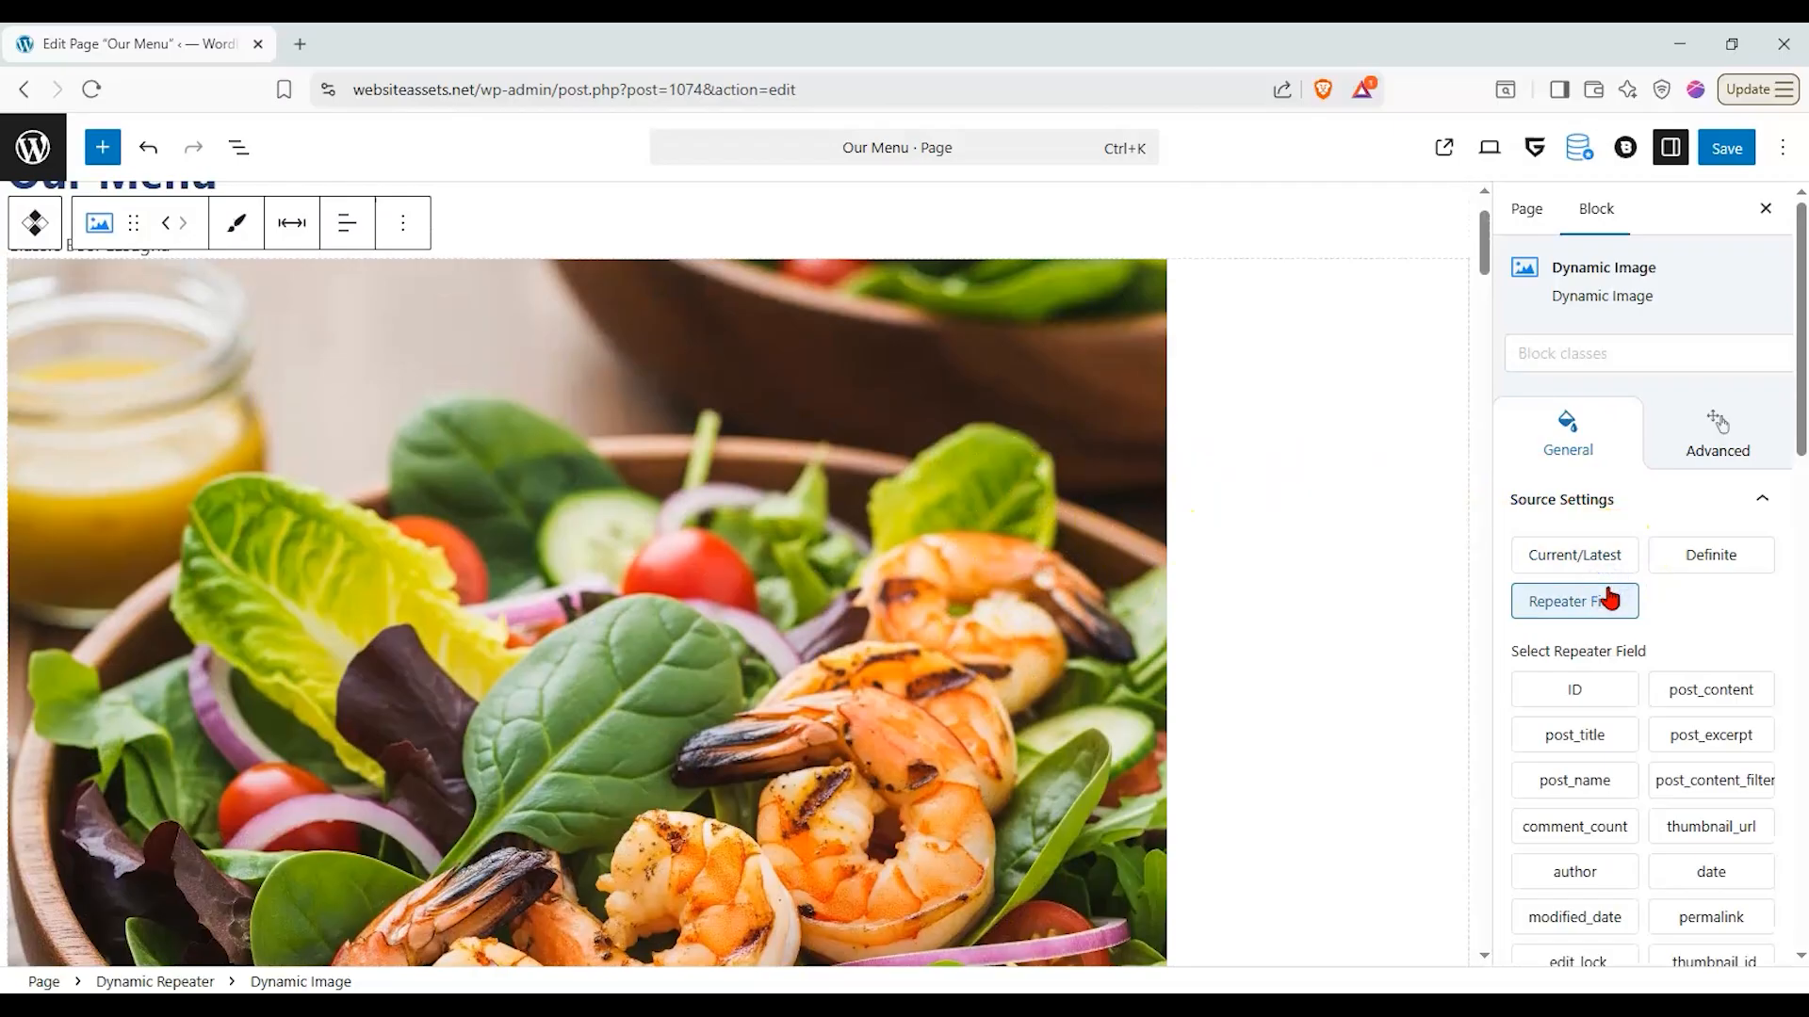
pyautogui.scroll(-1, 1090, 585)
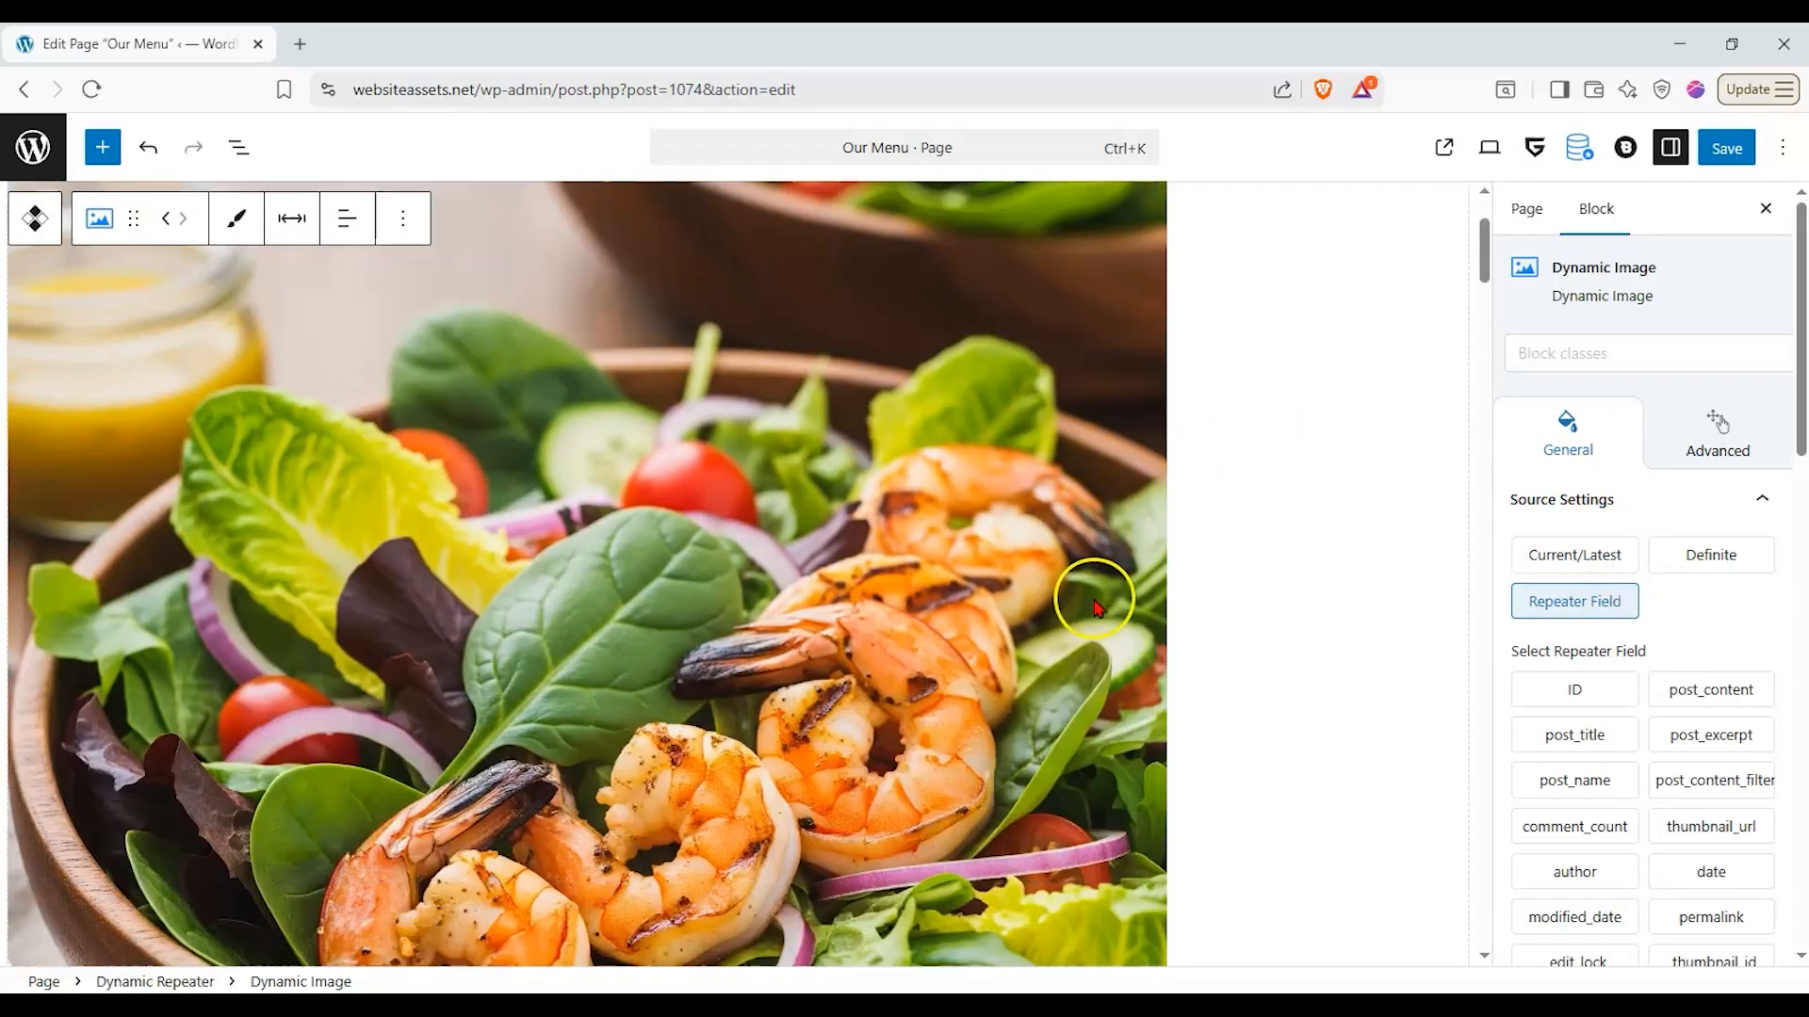
pyautogui.scroll(-2, 1742, 592)
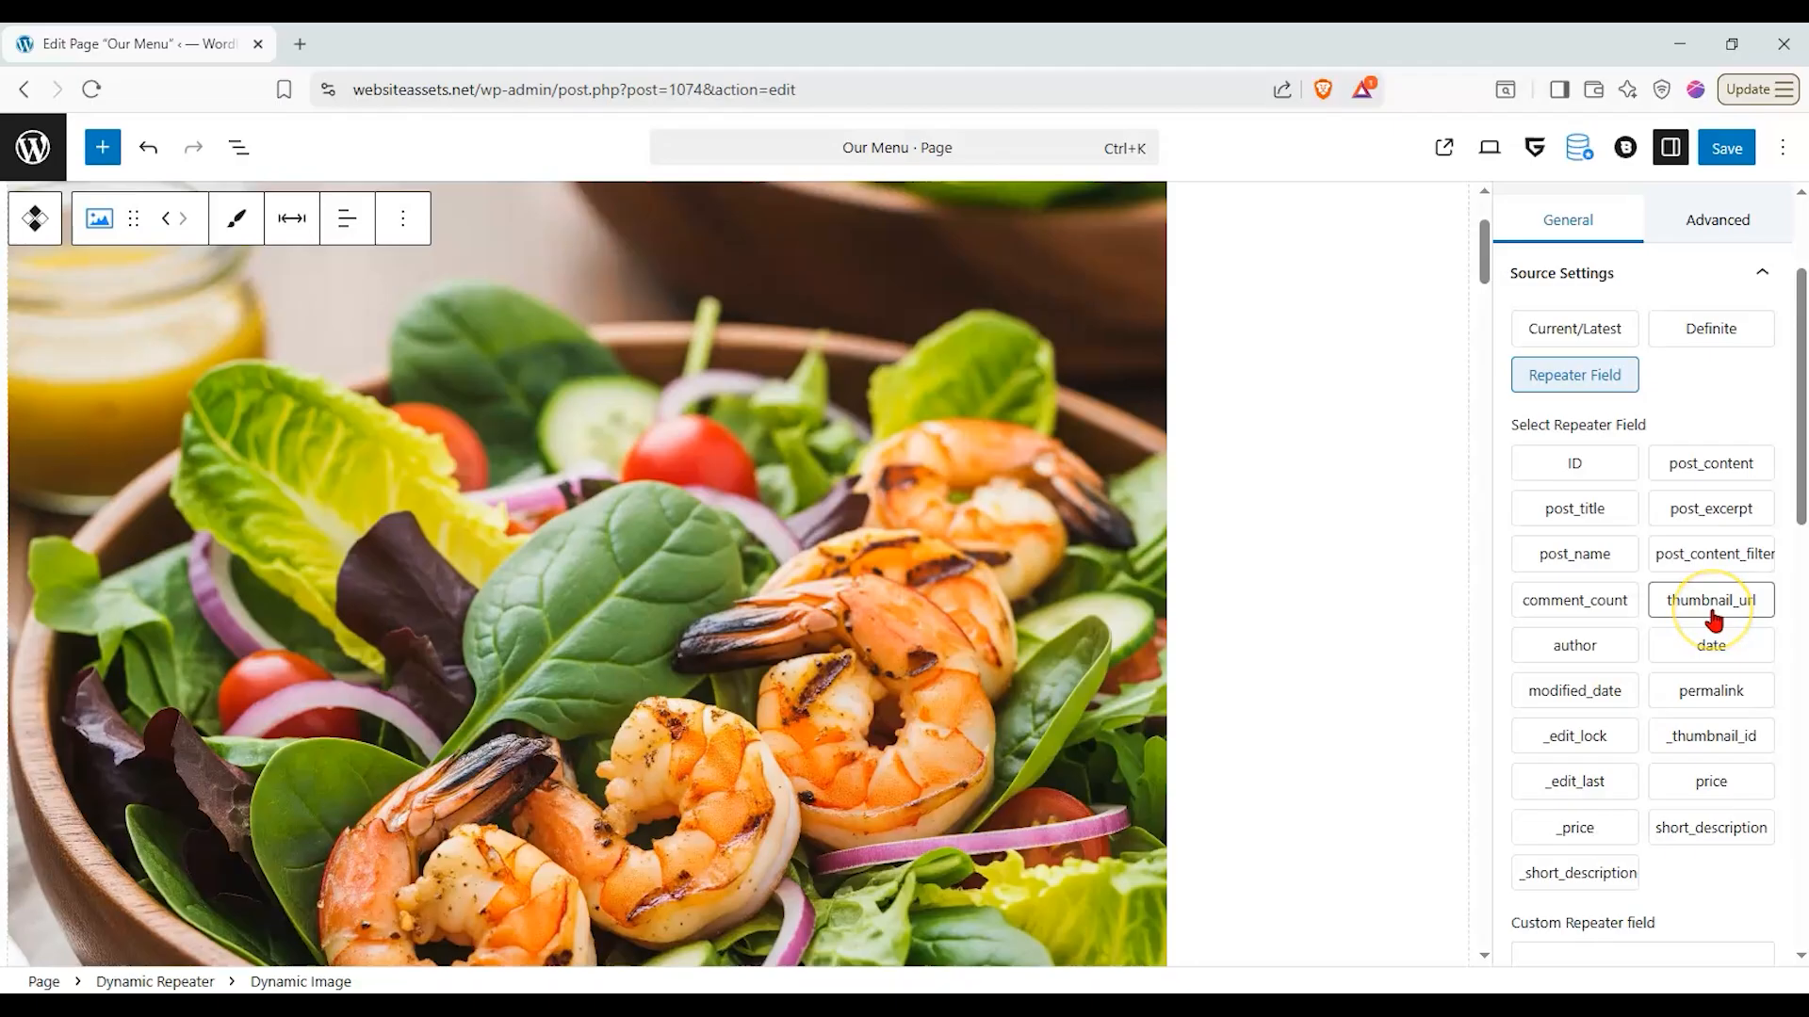
pyautogui.click(1711, 603)
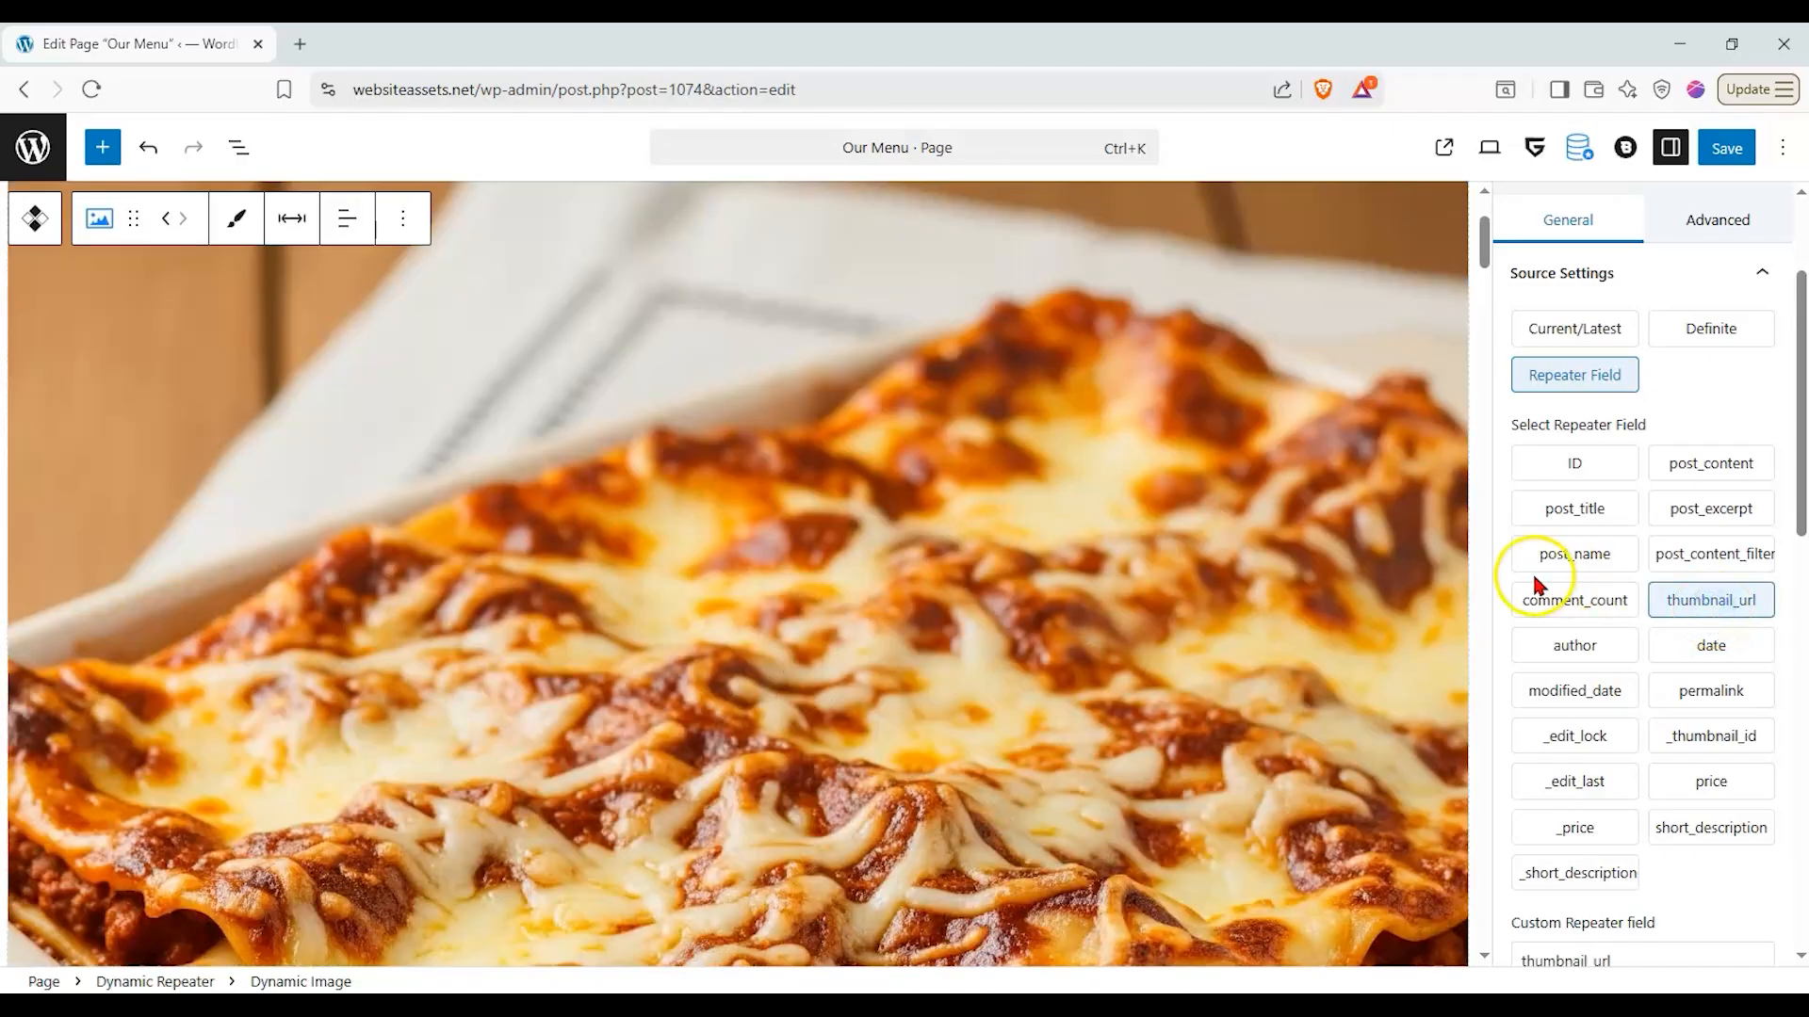
# - Set the Dynamic Image's width to the S preset
pyautogui.scroll(-8, 1532, 584)
pyautogui.scroll(-10, 1418, 637)
pyautogui.scroll(-10, 1423, 648)
pyautogui.scroll(8, 1419, 659)
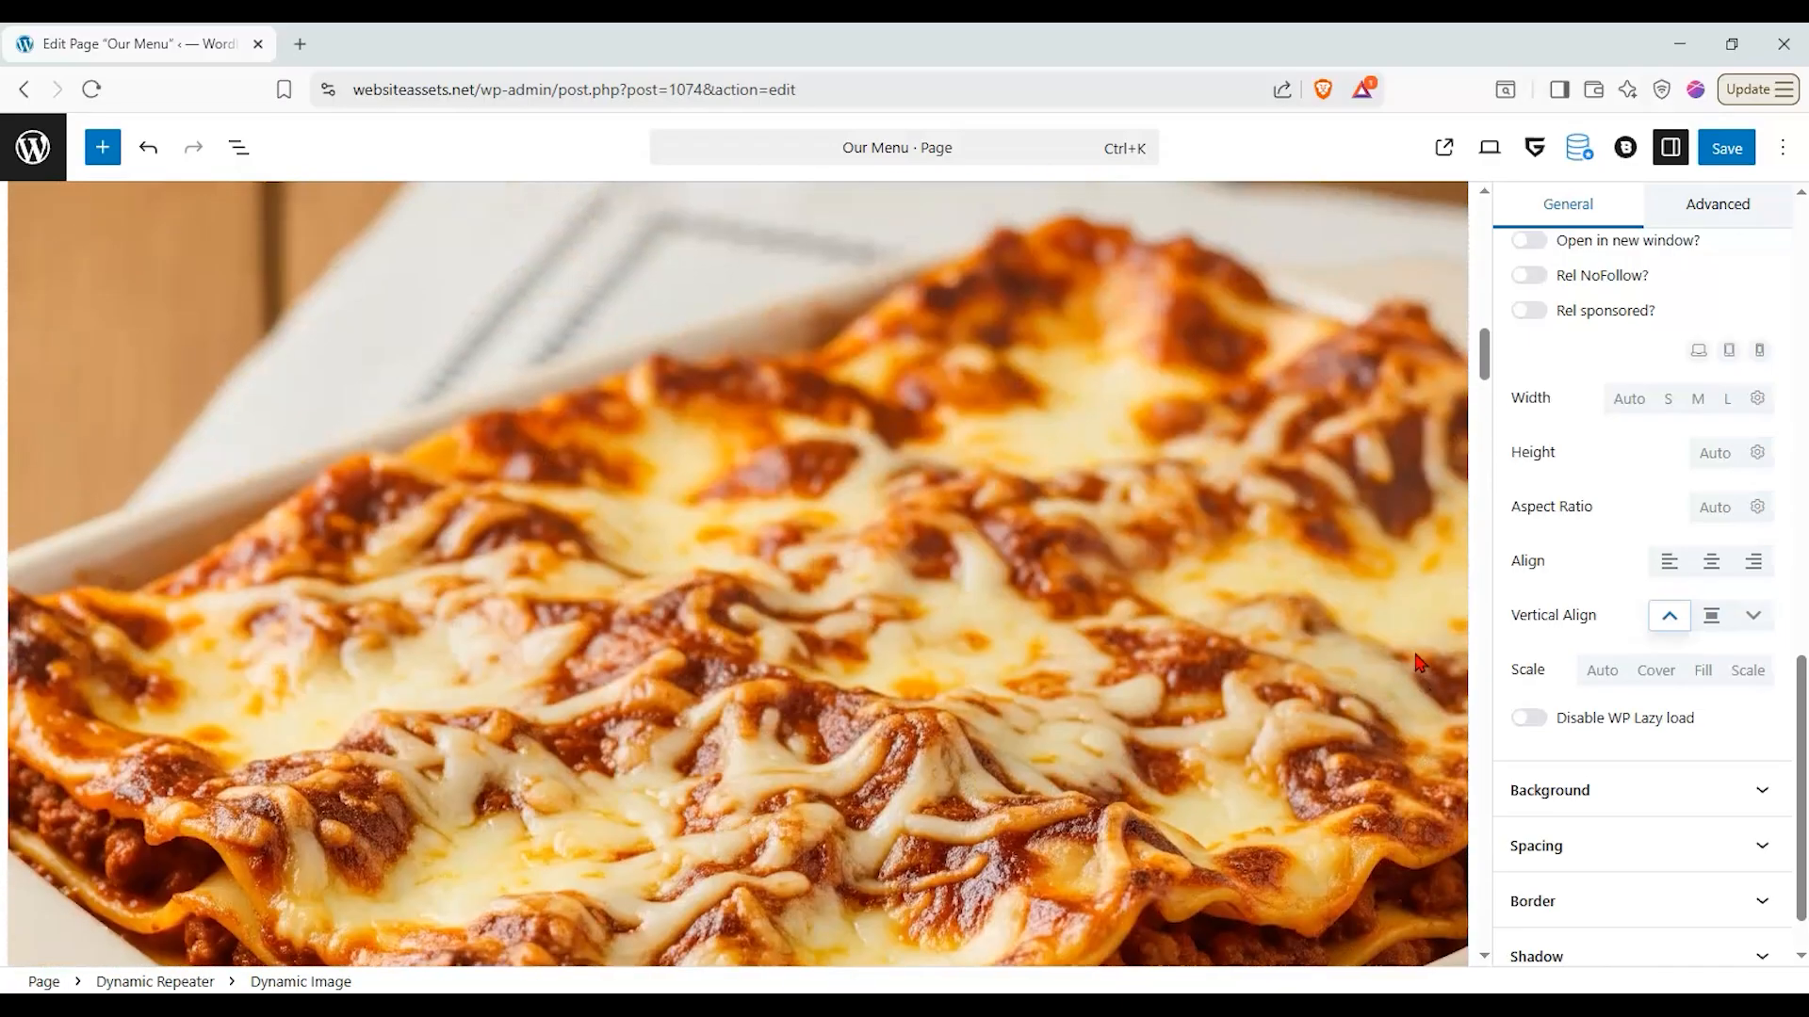
pyautogui.scroll(8, 1419, 660)
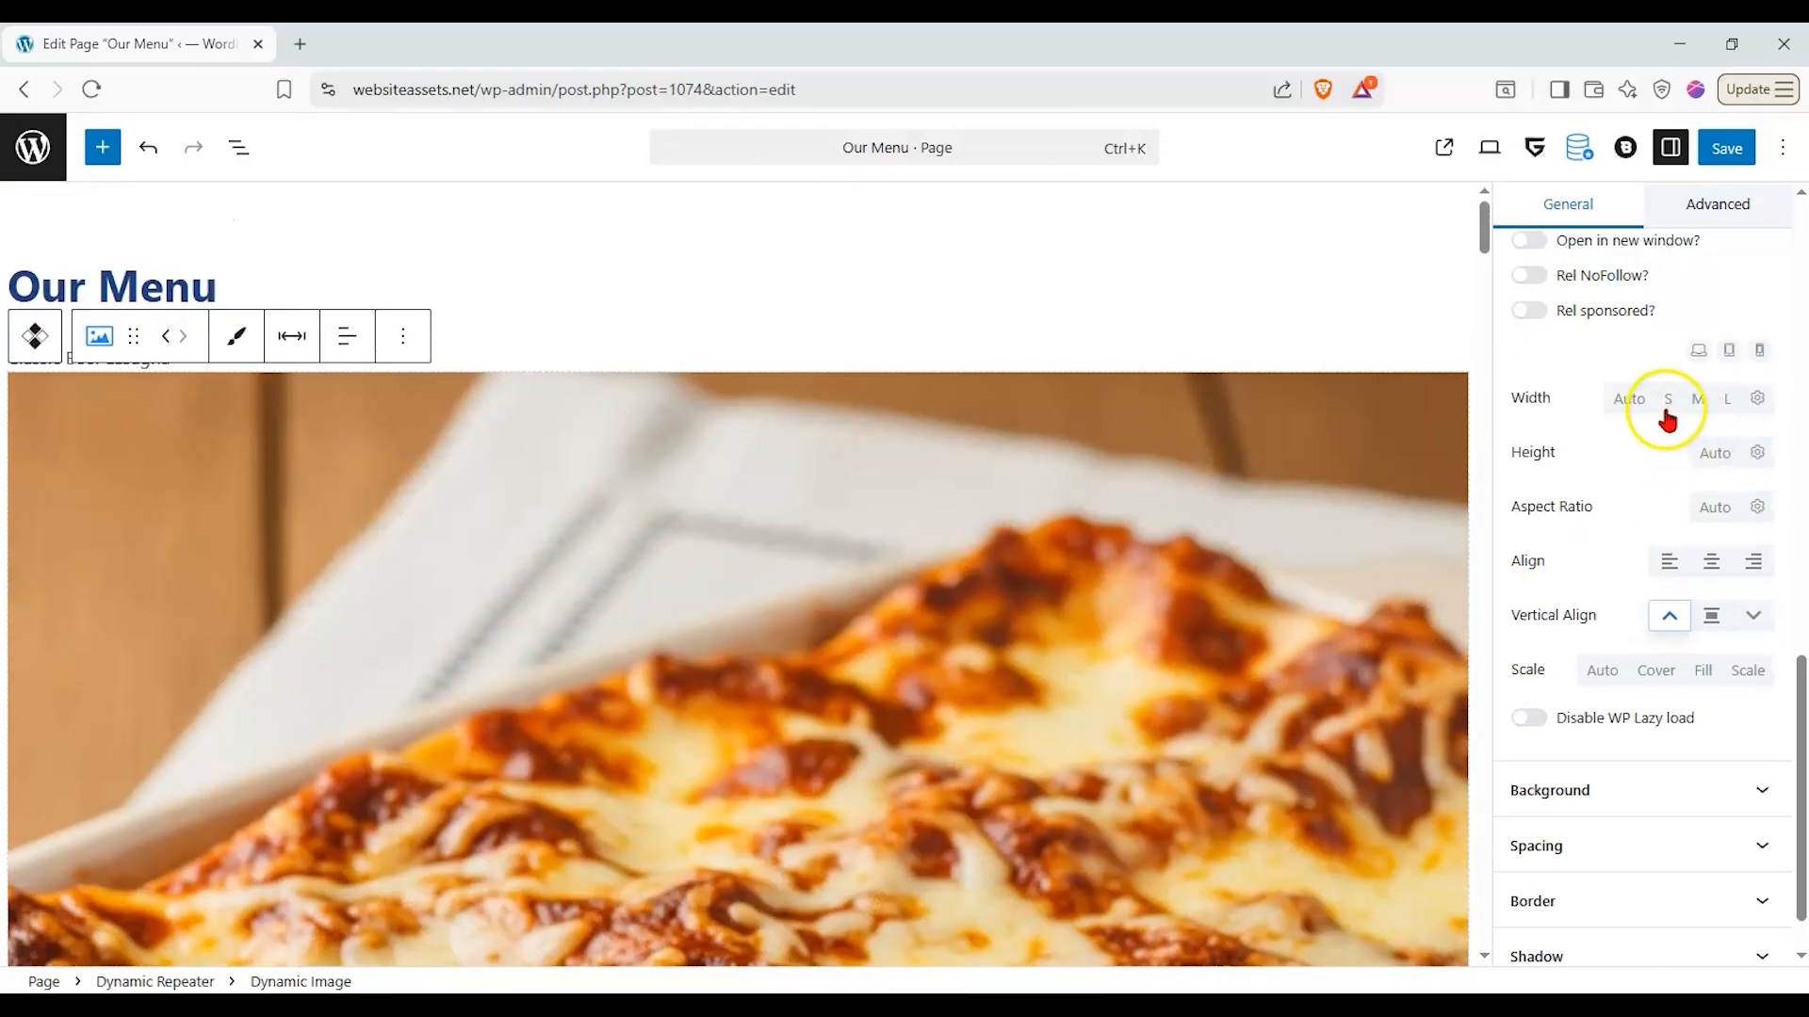
pyautogui.click(1666, 414)
pyautogui.scroll(-10, 1115, 601)
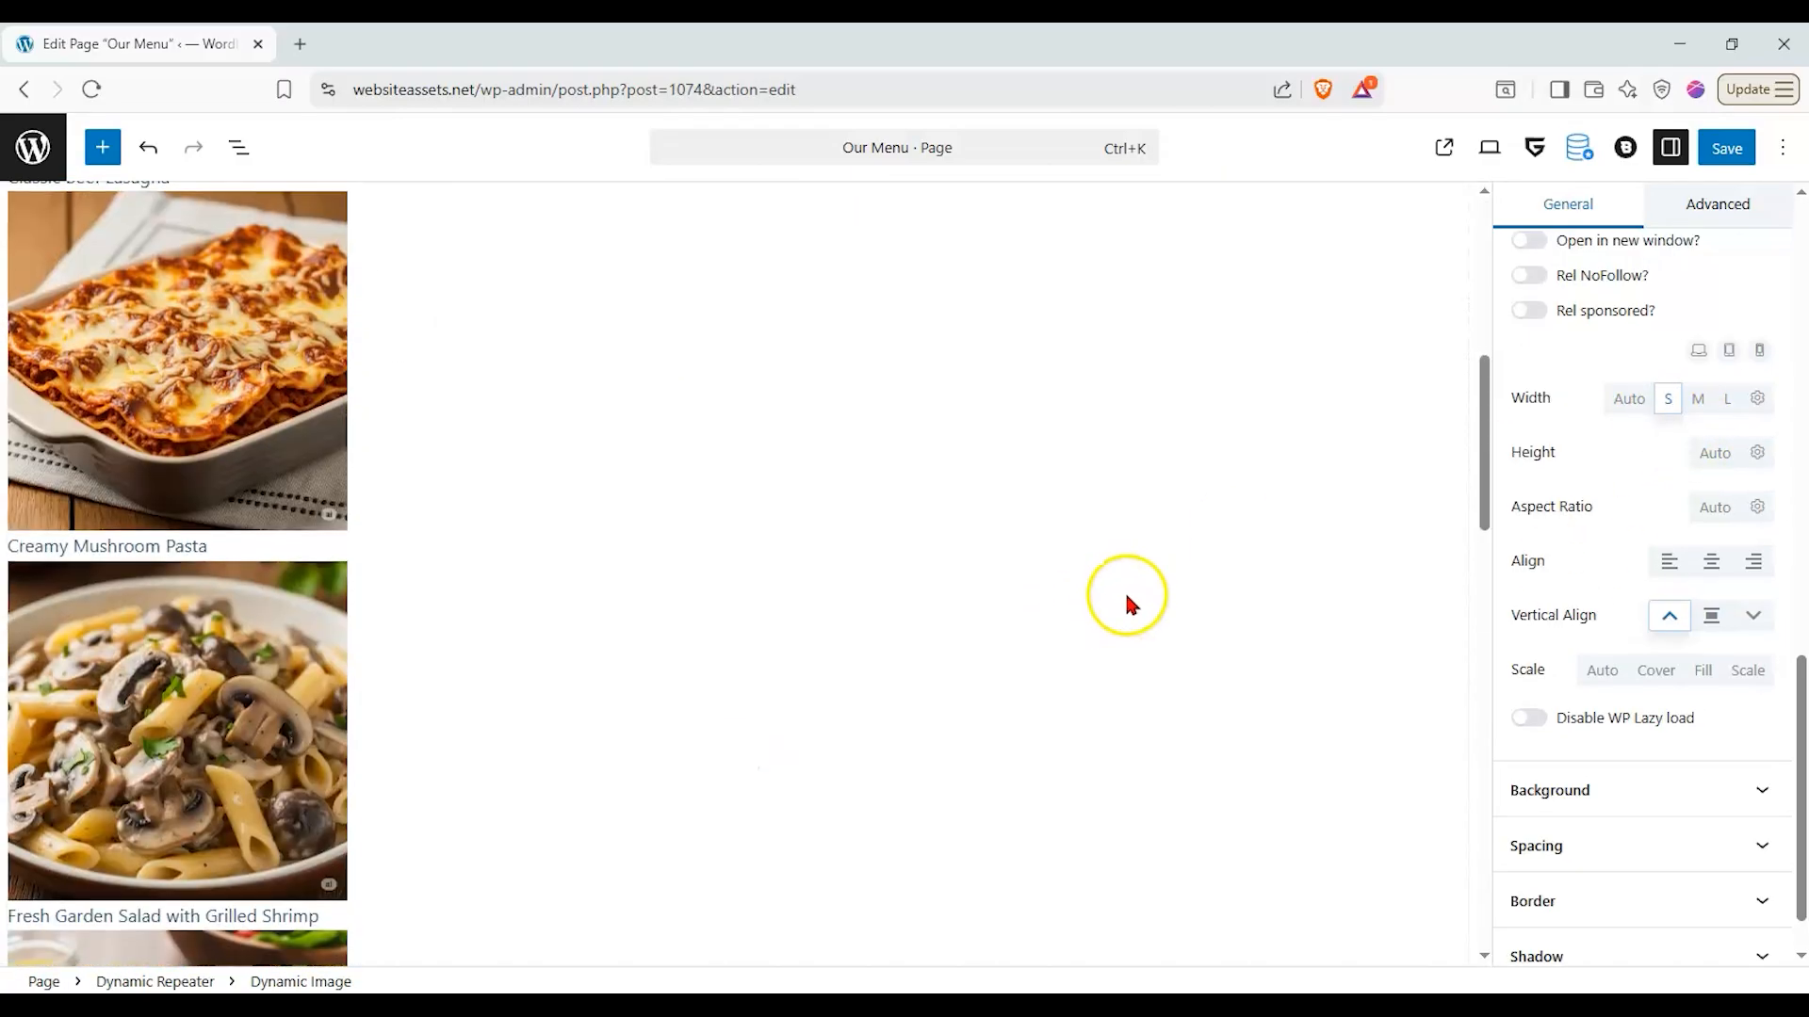
pyautogui.scroll(9, 1121, 597)
# - Center-align the dish title's Meta getter text in the repeater's inner layout
pyautogui.click(1104, 569)
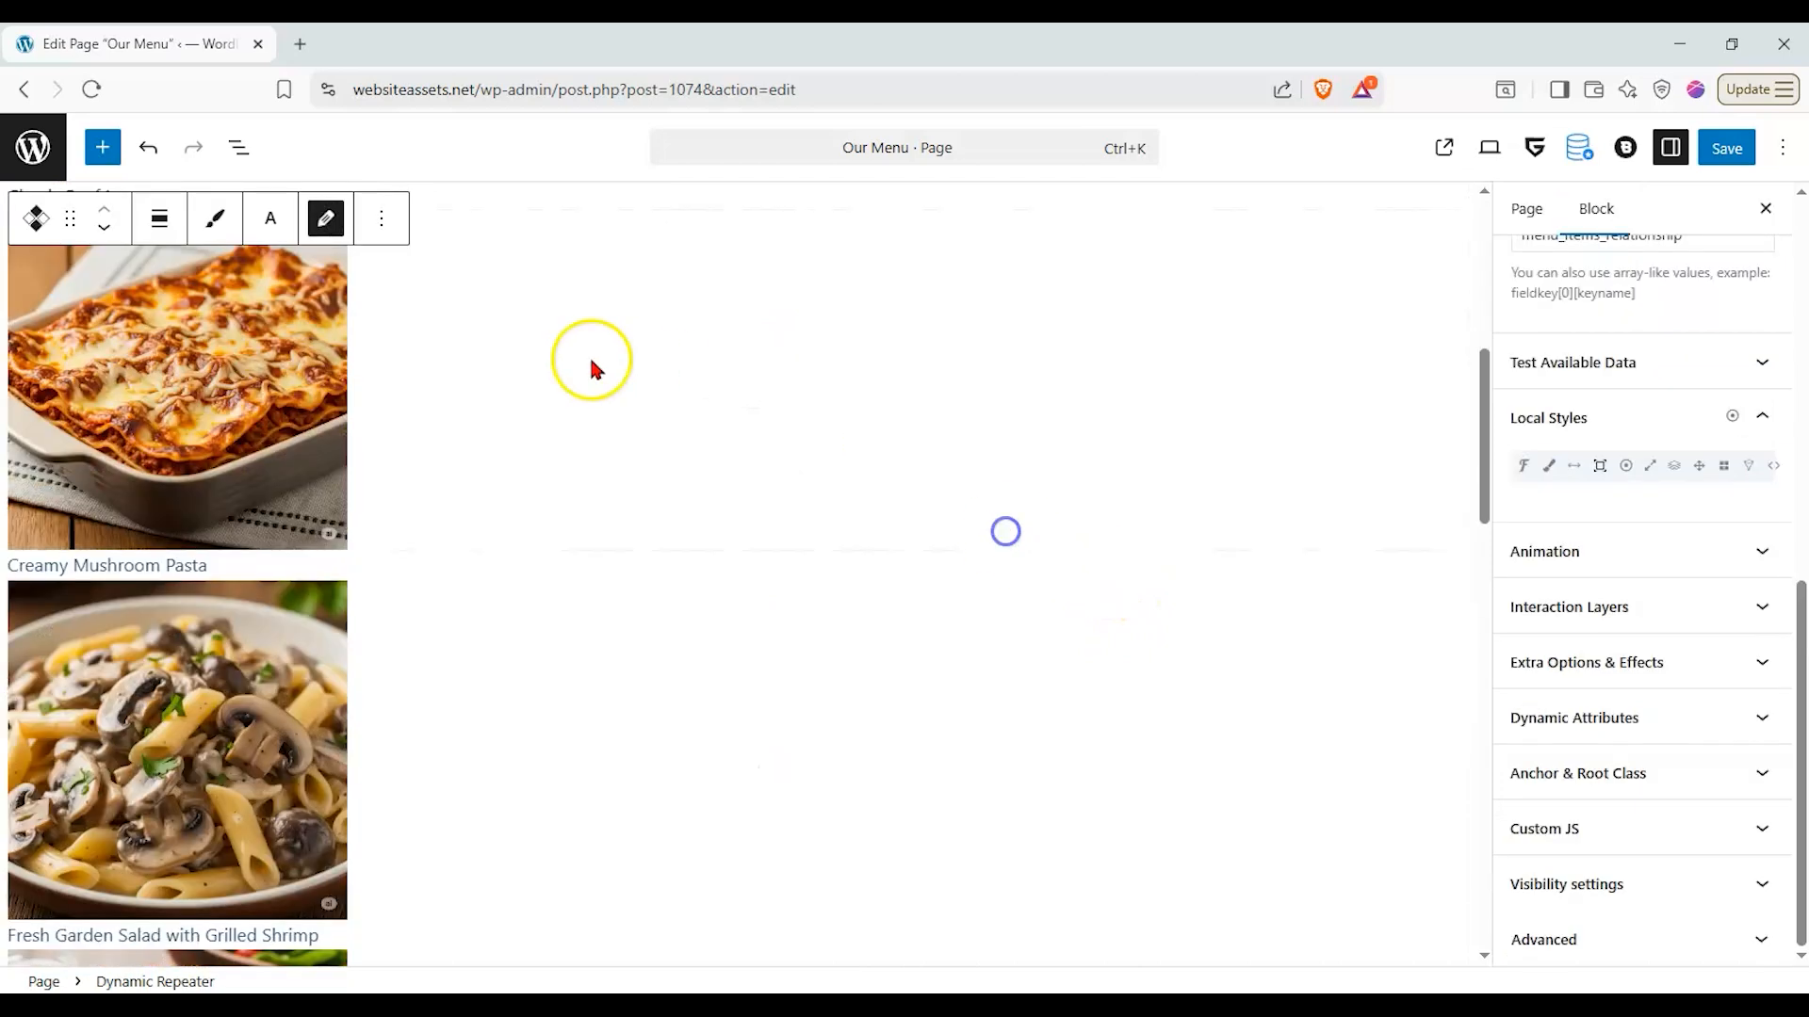
pyautogui.scroll(3, 209, 421)
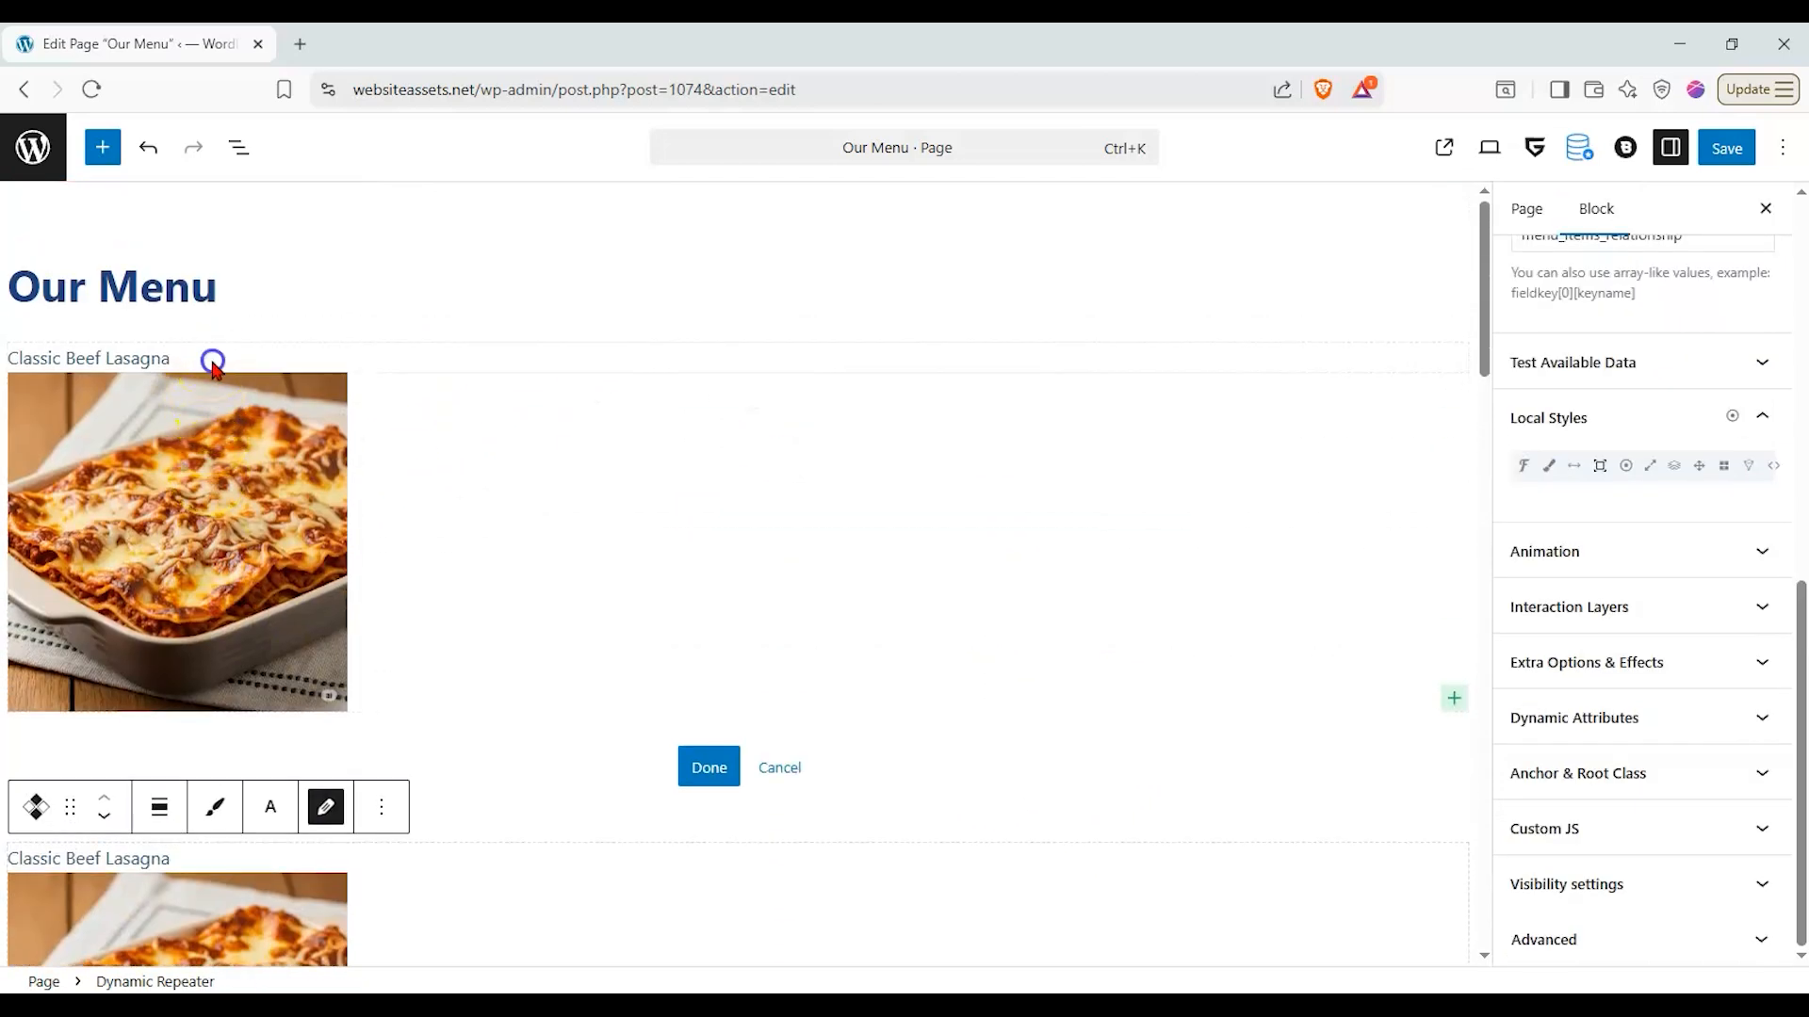
pyautogui.click(213, 362)
pyautogui.click(405, 302)
pyautogui.click(471, 425)
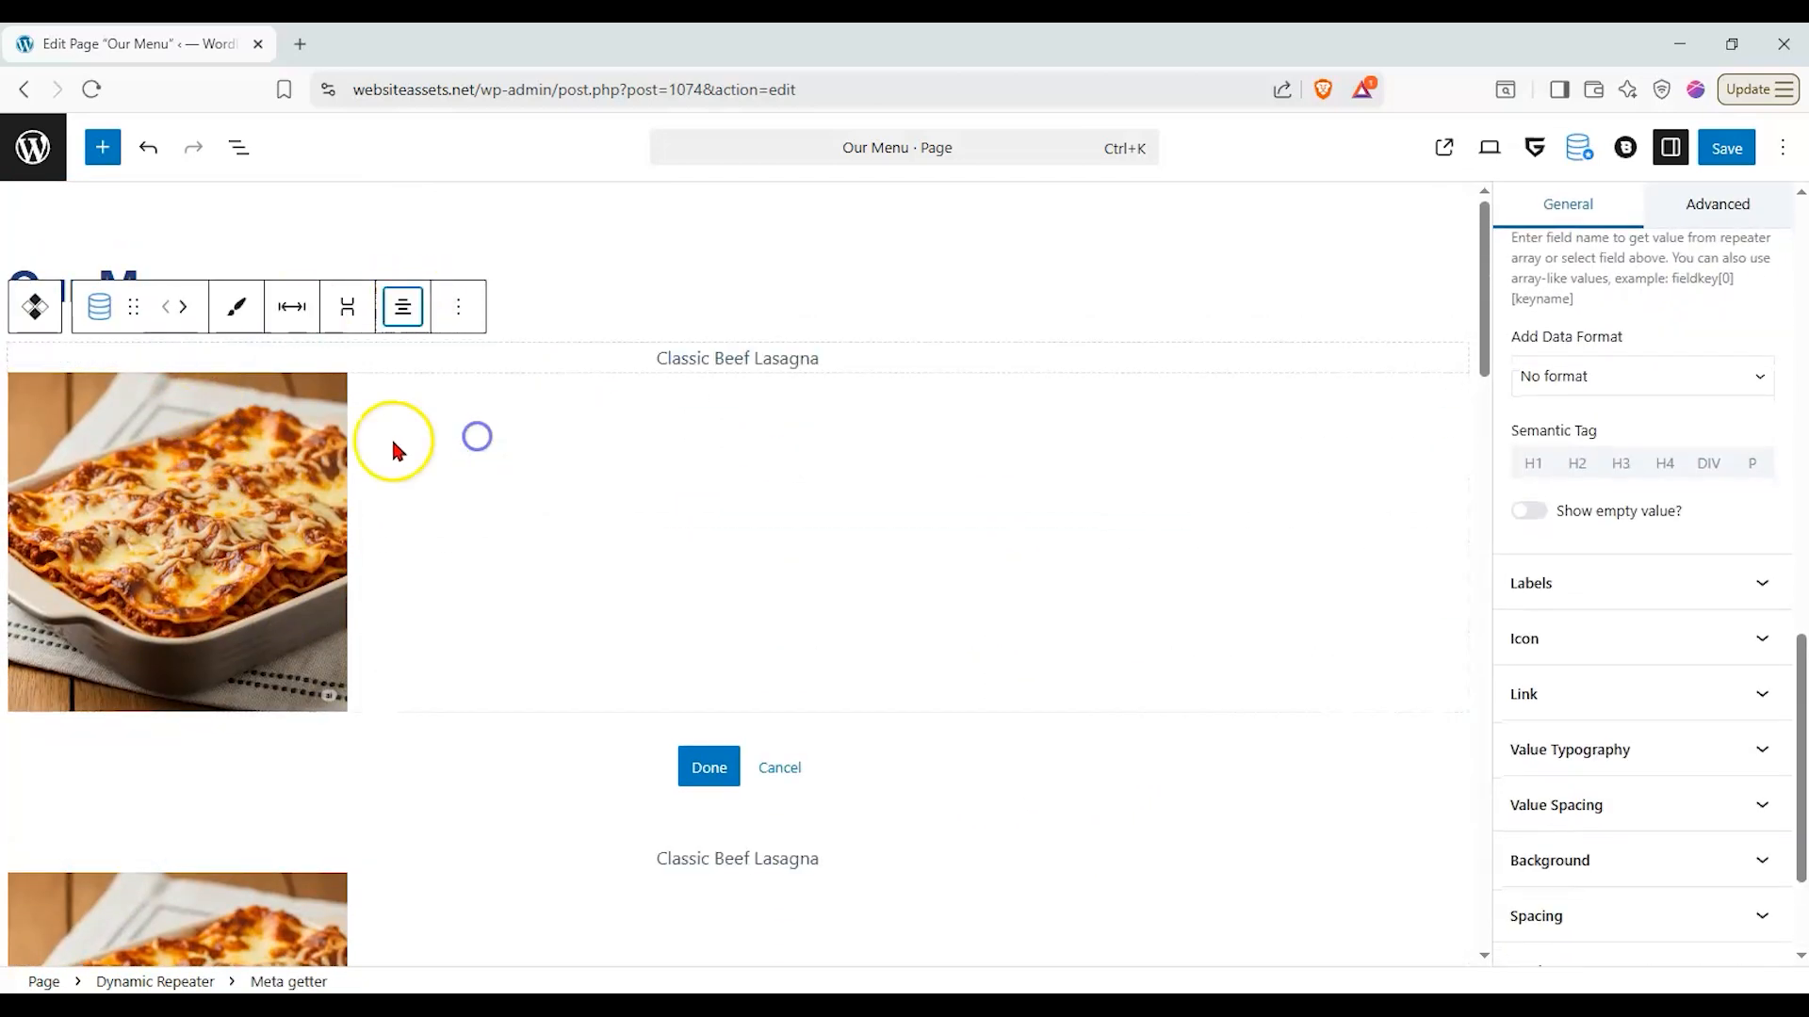
# - Center the dish image horizontally, setting both its text alignment and its image alignment to center
pyautogui.click(394, 451)
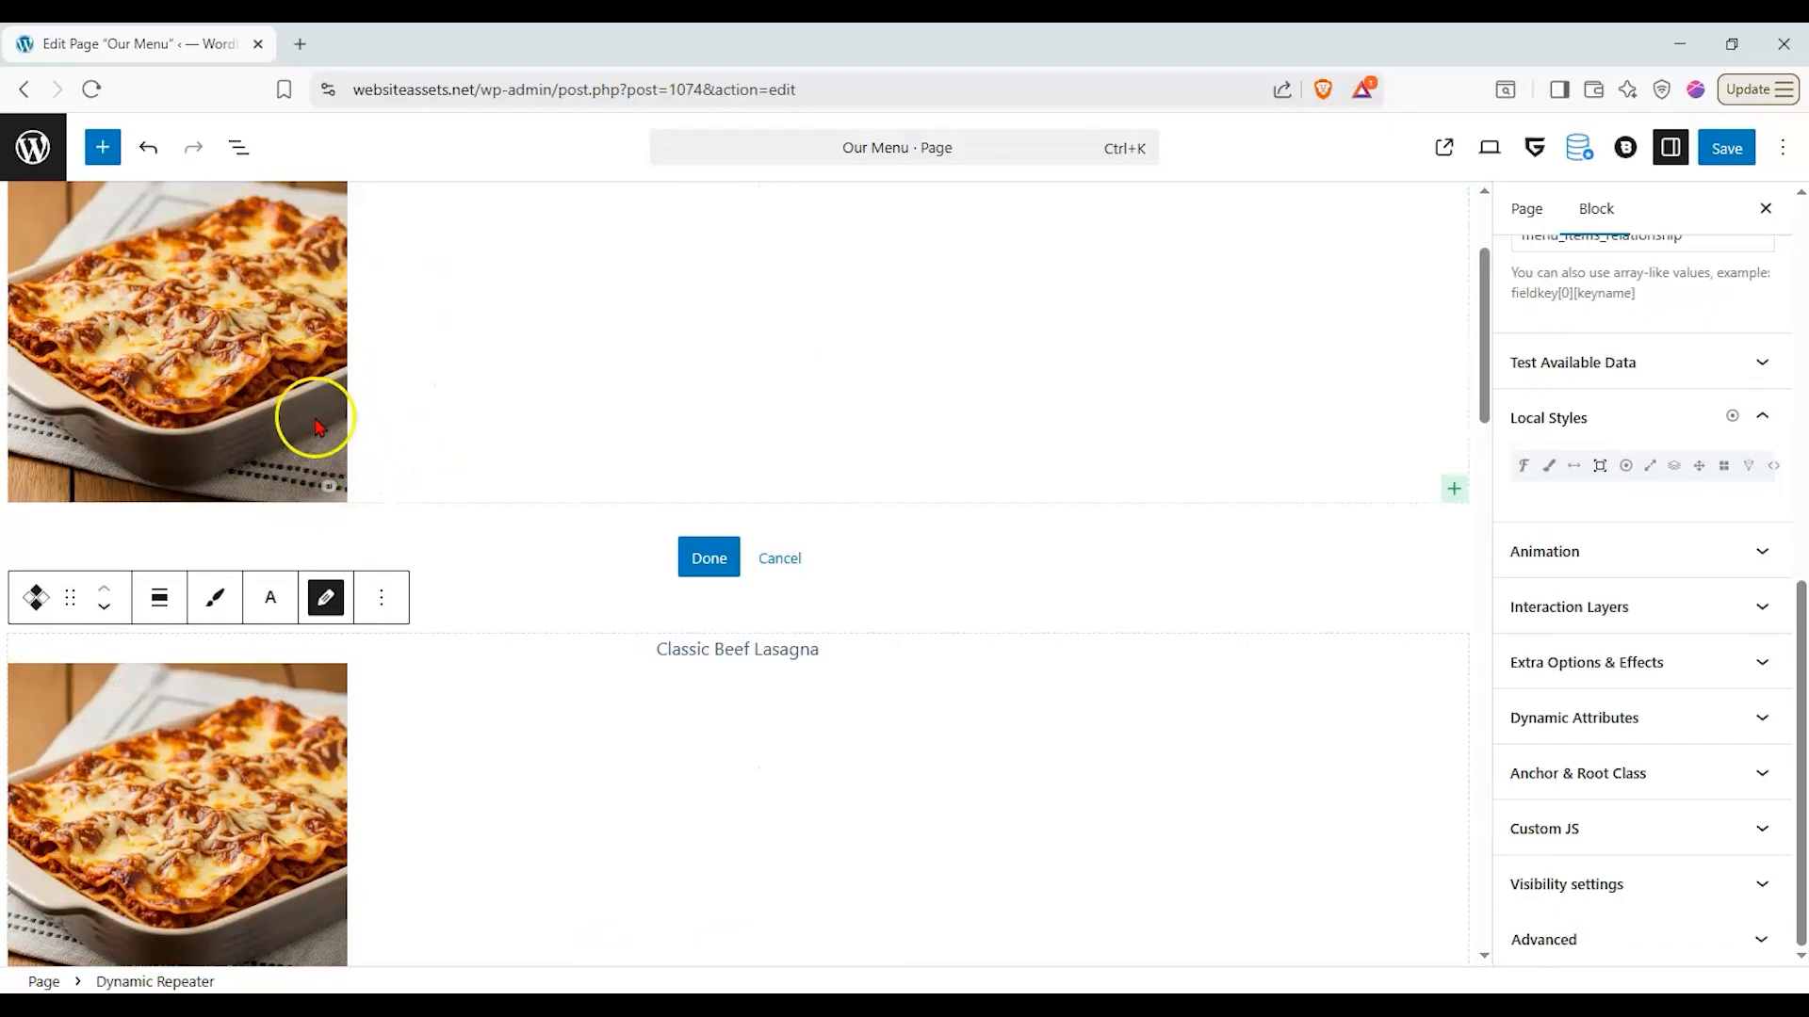
pyautogui.click(344, 525)
pyautogui.click(347, 337)
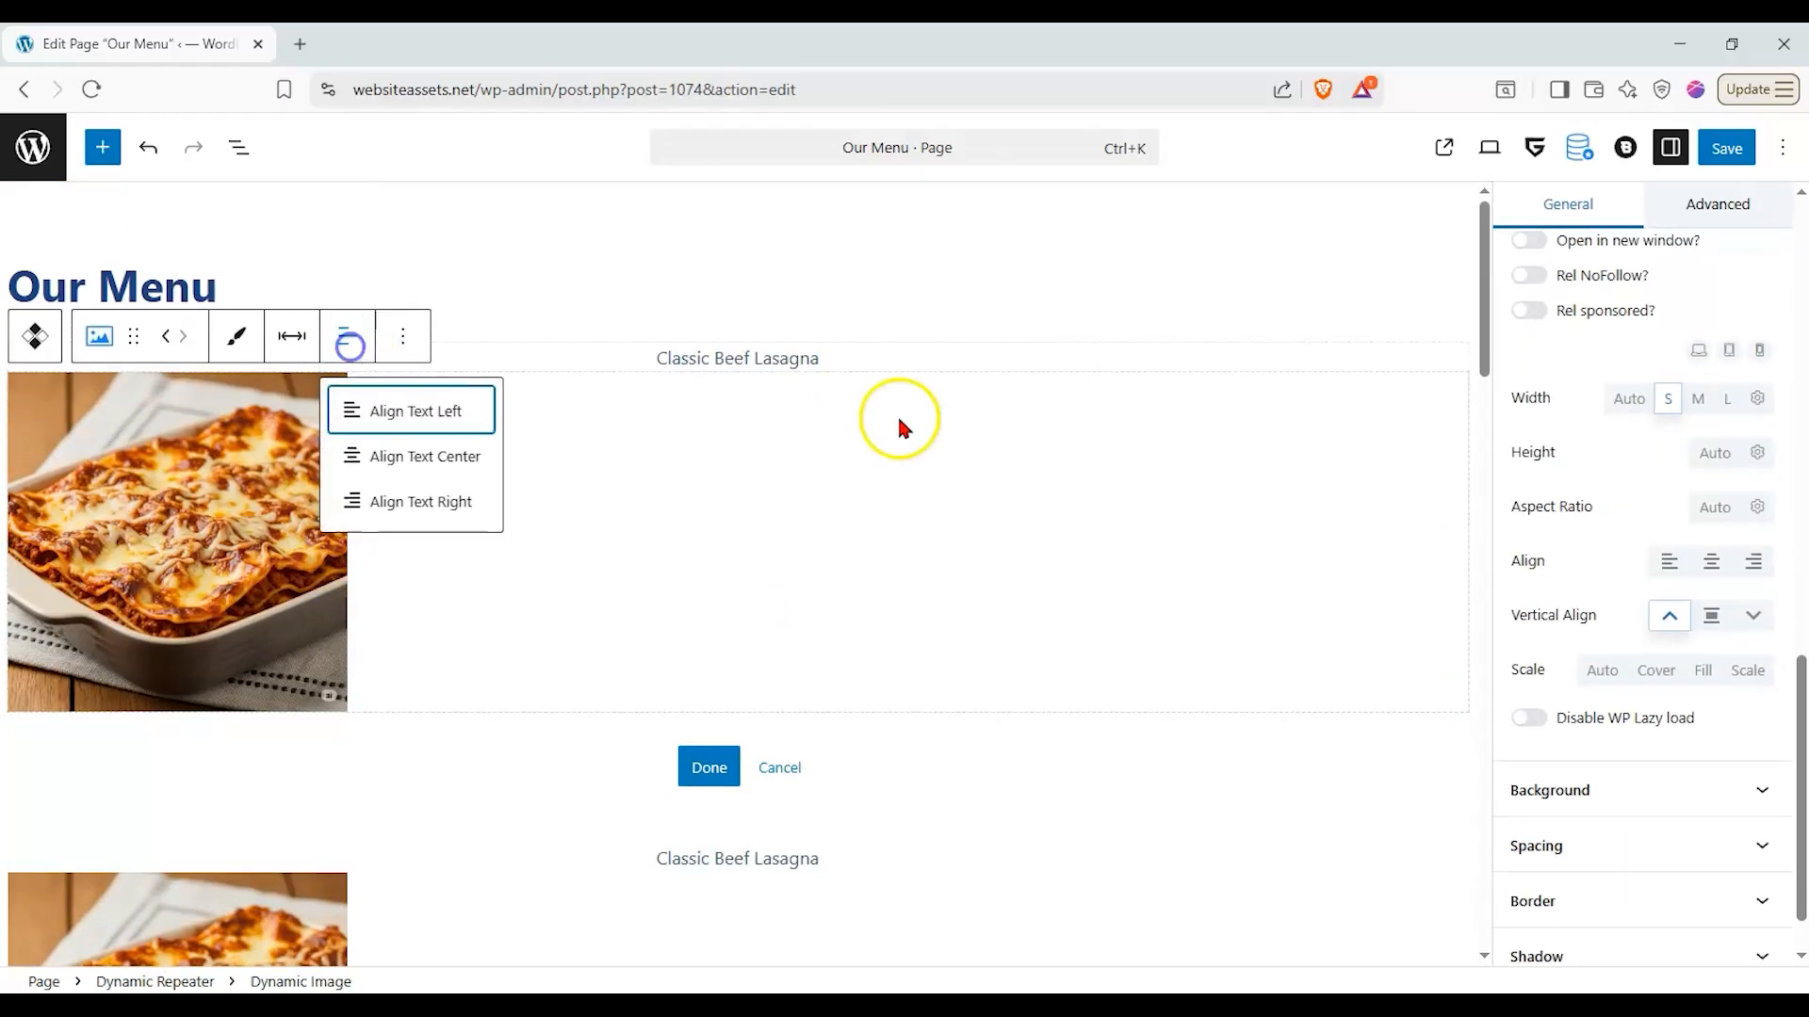
pyautogui.click(422, 462)
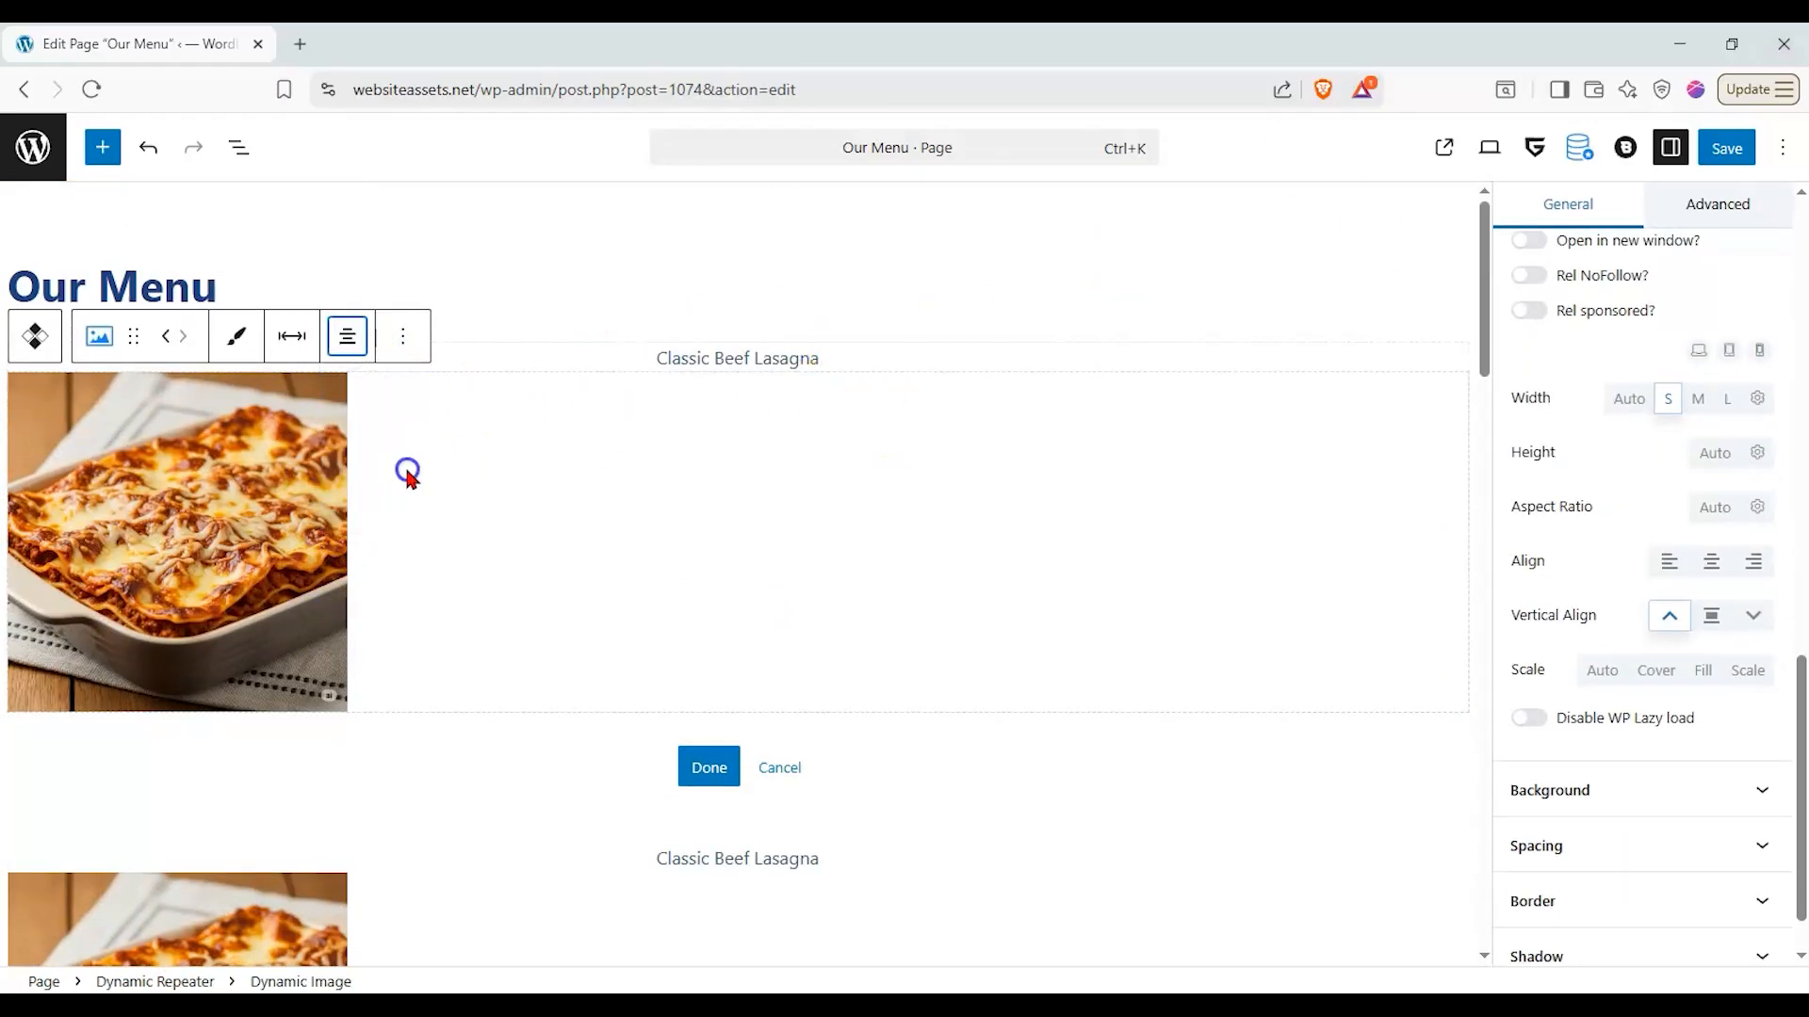
pyautogui.click(407, 475)
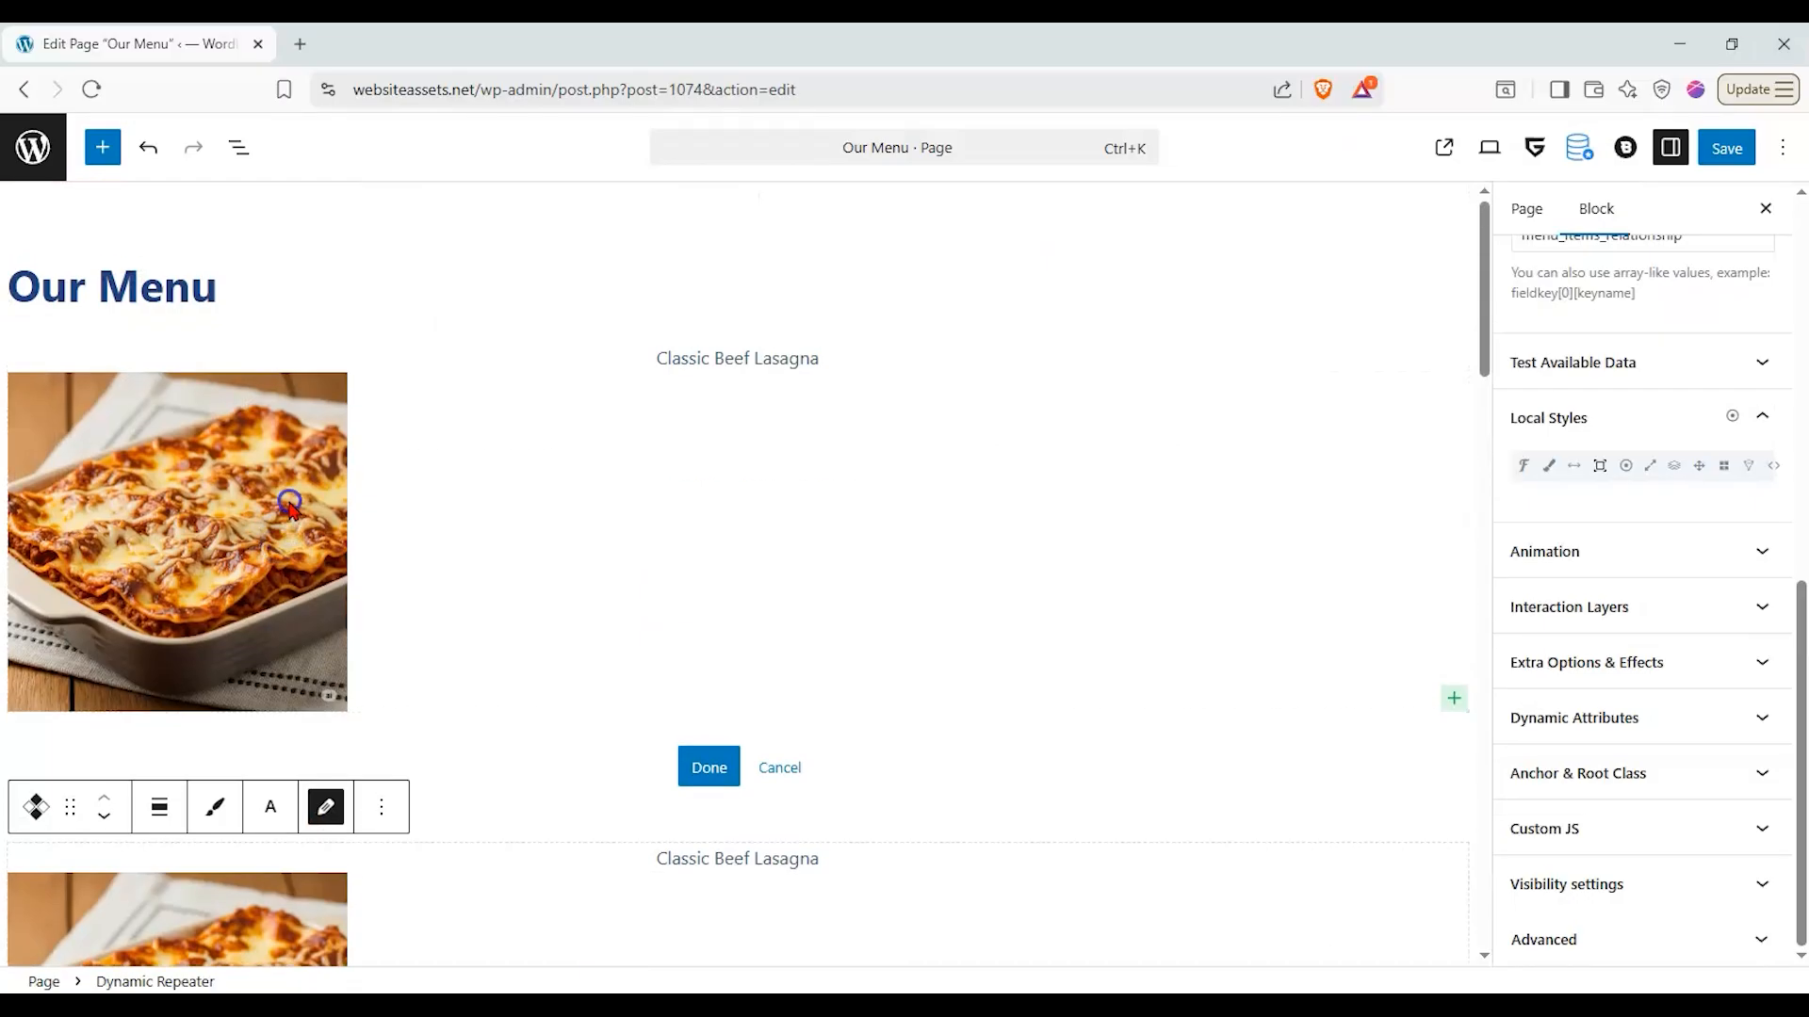
pyautogui.click(590, 455)
pyautogui.click(1707, 563)
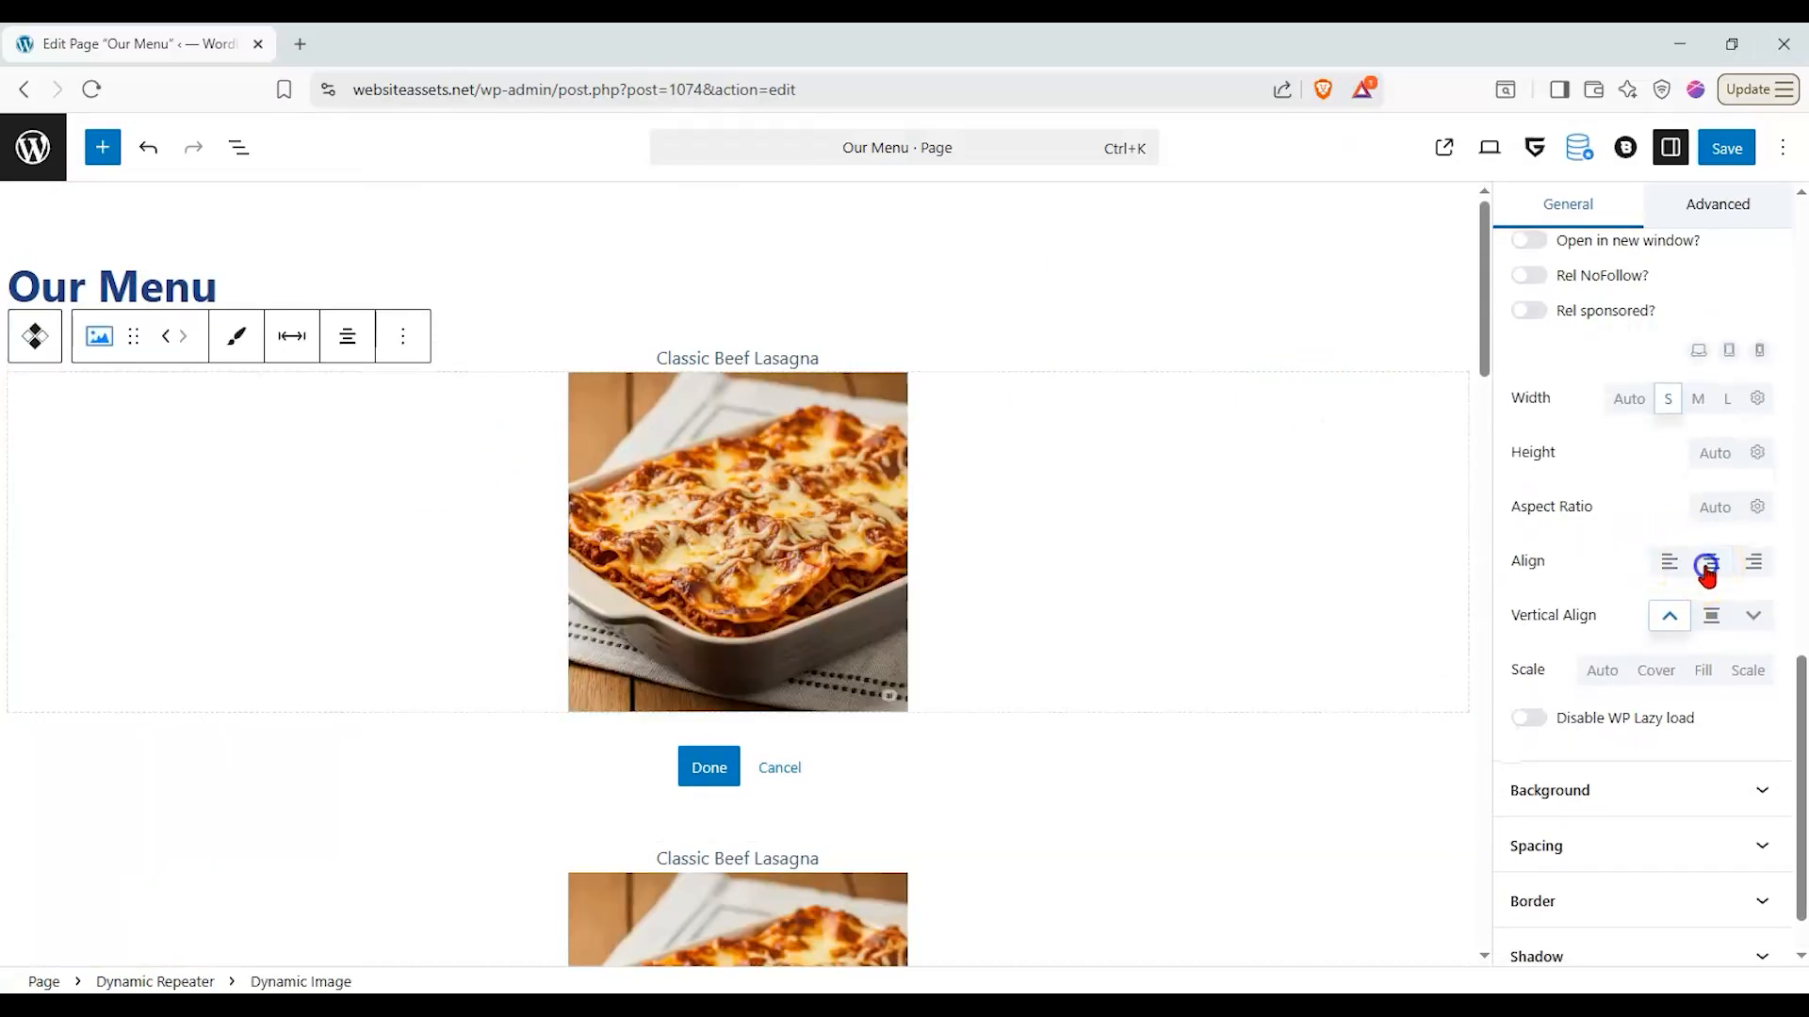
# - Add a Meta getter block below the dish image in the repeater's inner layout
pyautogui.scroll(10, 1710, 565)
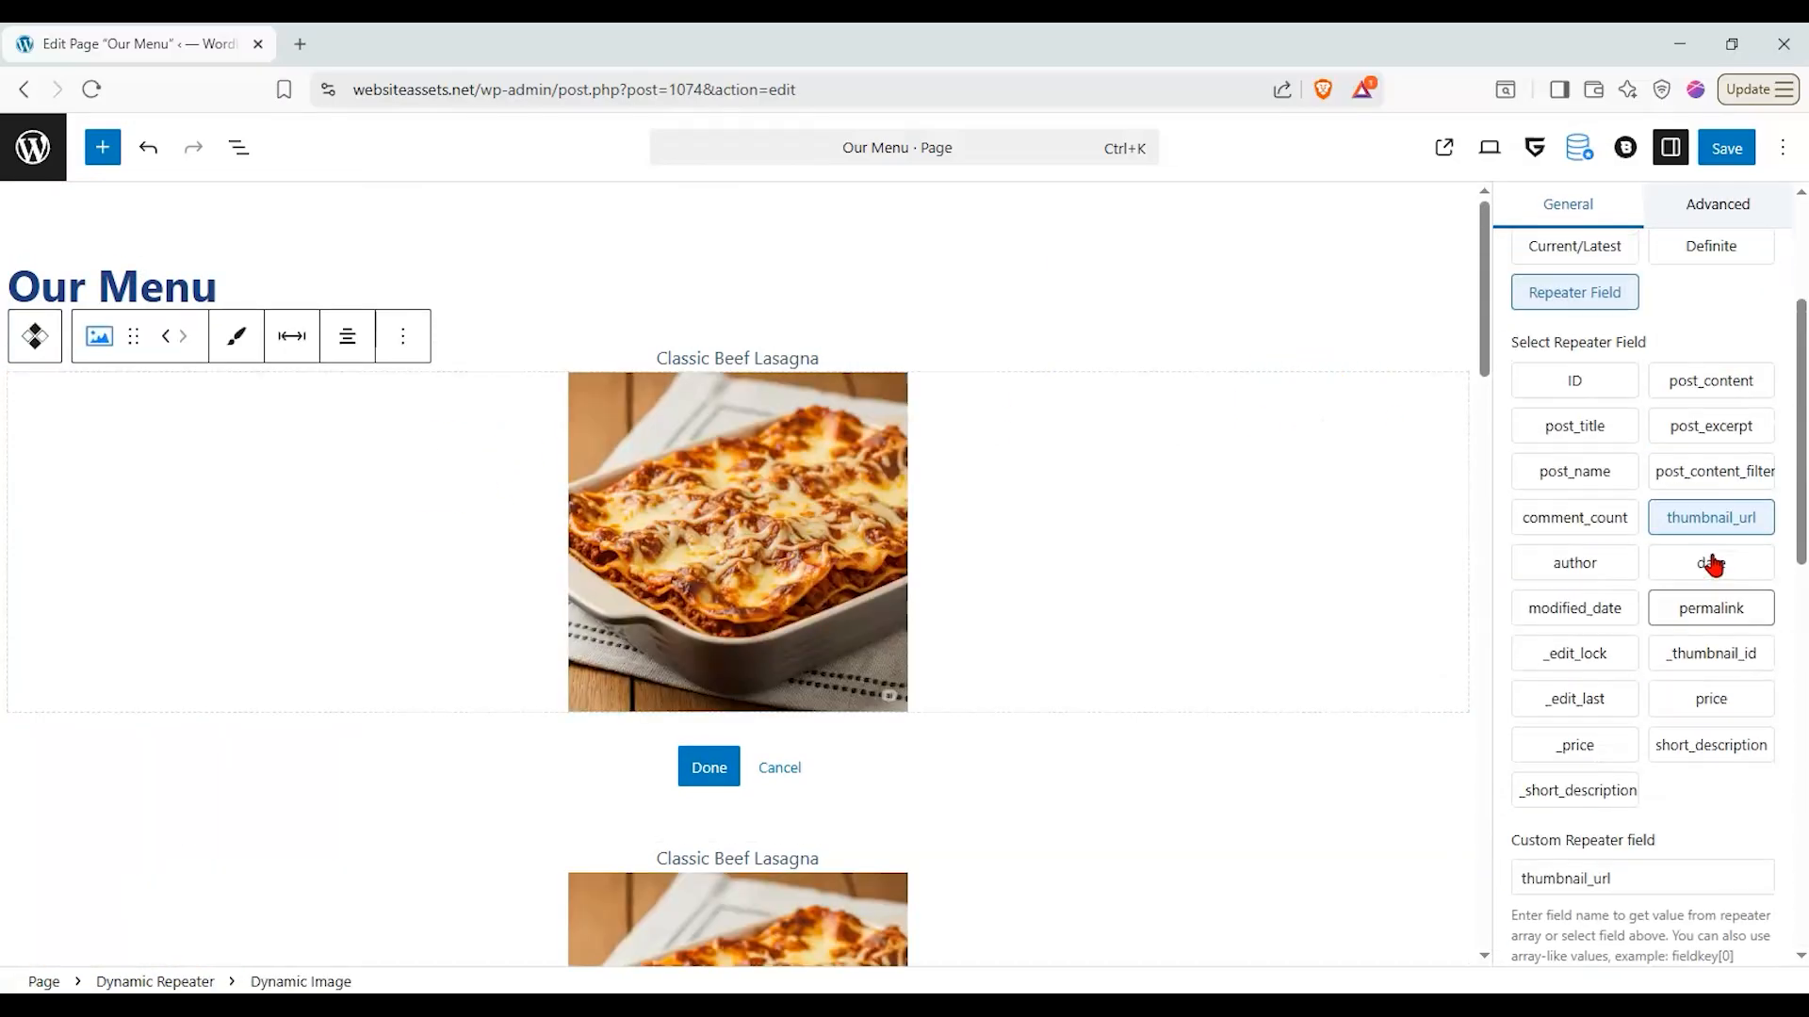
pyautogui.click(1069, 613)
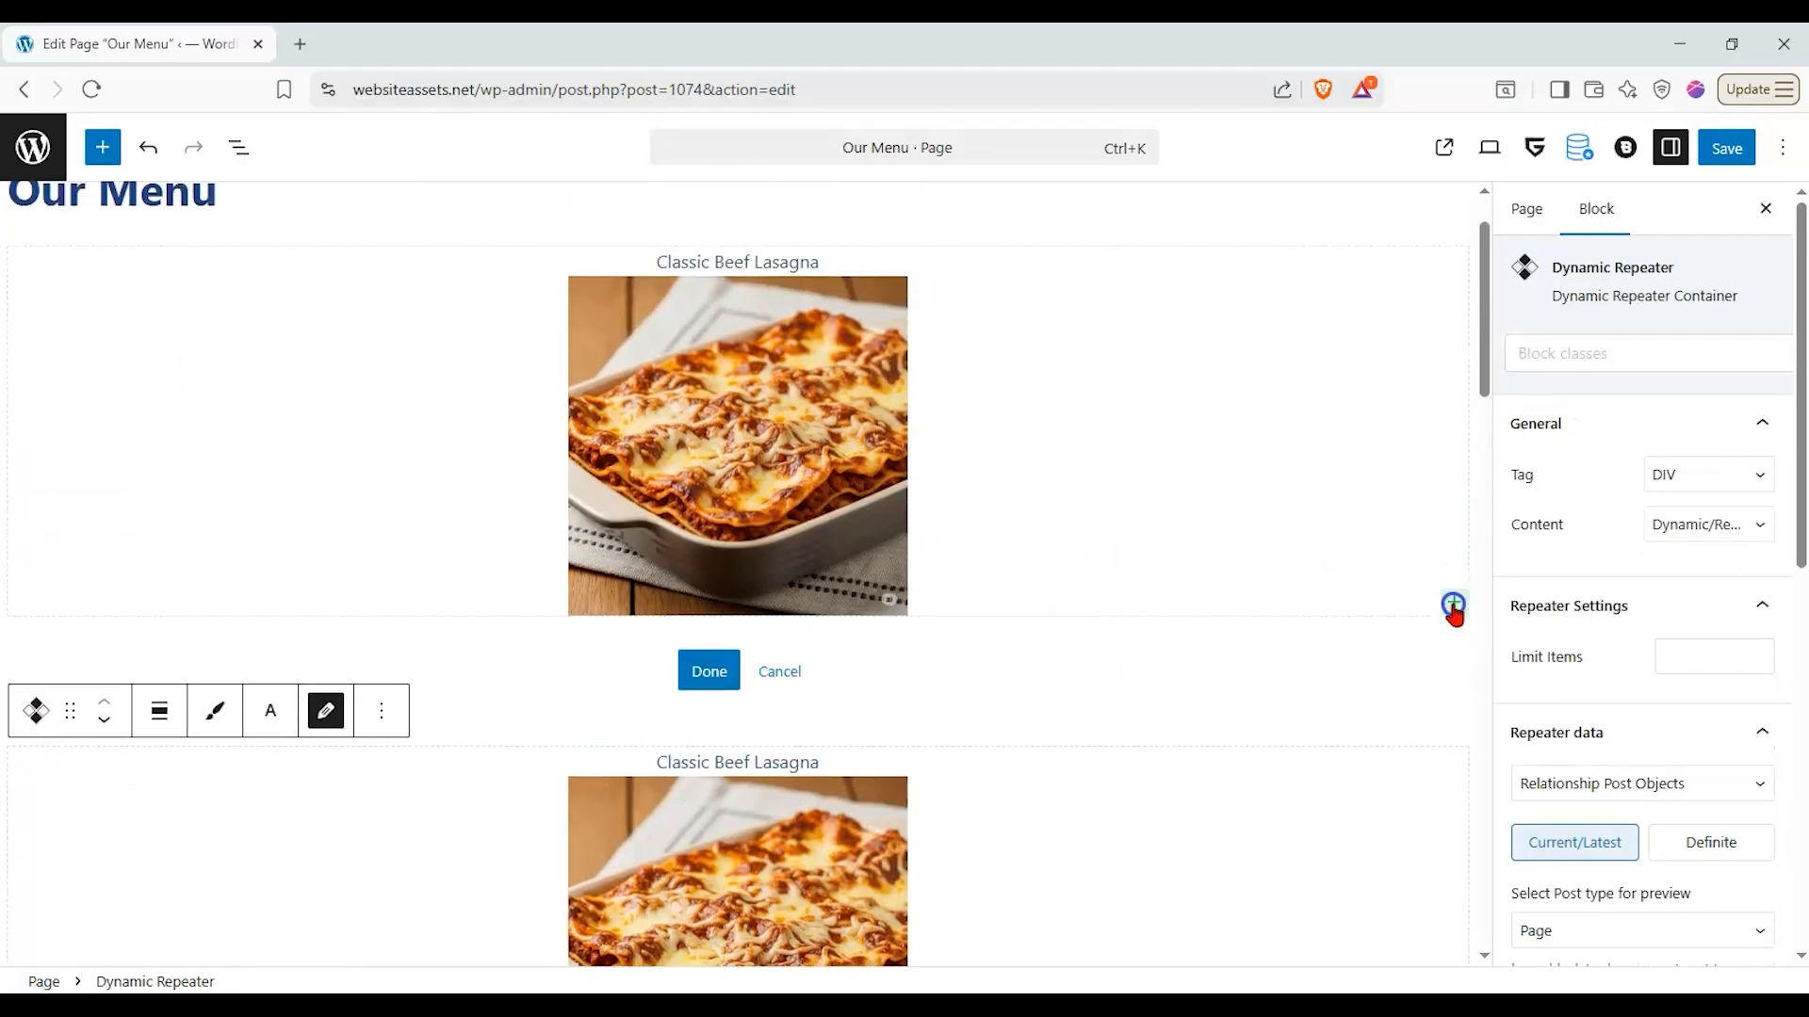
pyautogui.click(1454, 602)
pyautogui.click(1257, 751)
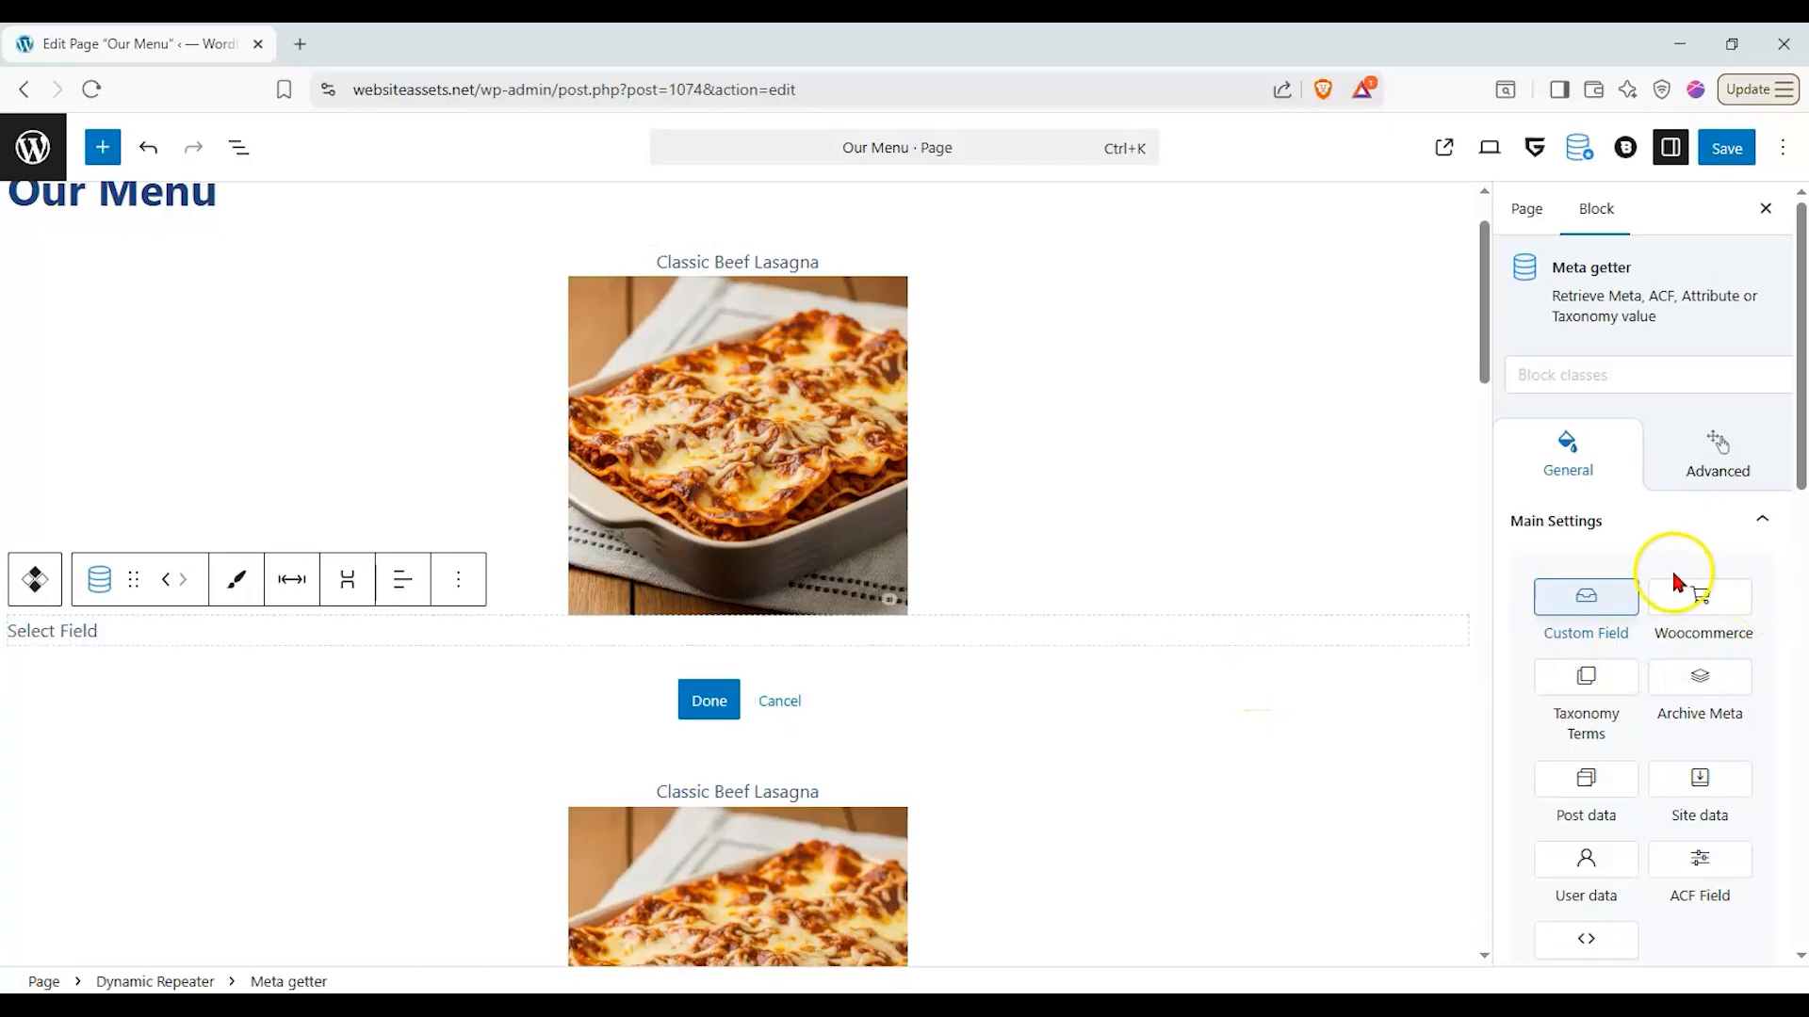
# - Set the new Meta getter's source to Repeater and choose price as its field
pyautogui.scroll(-1, 1676, 578)
pyautogui.click(1586, 834)
pyautogui.scroll(-3, 1636, 744)
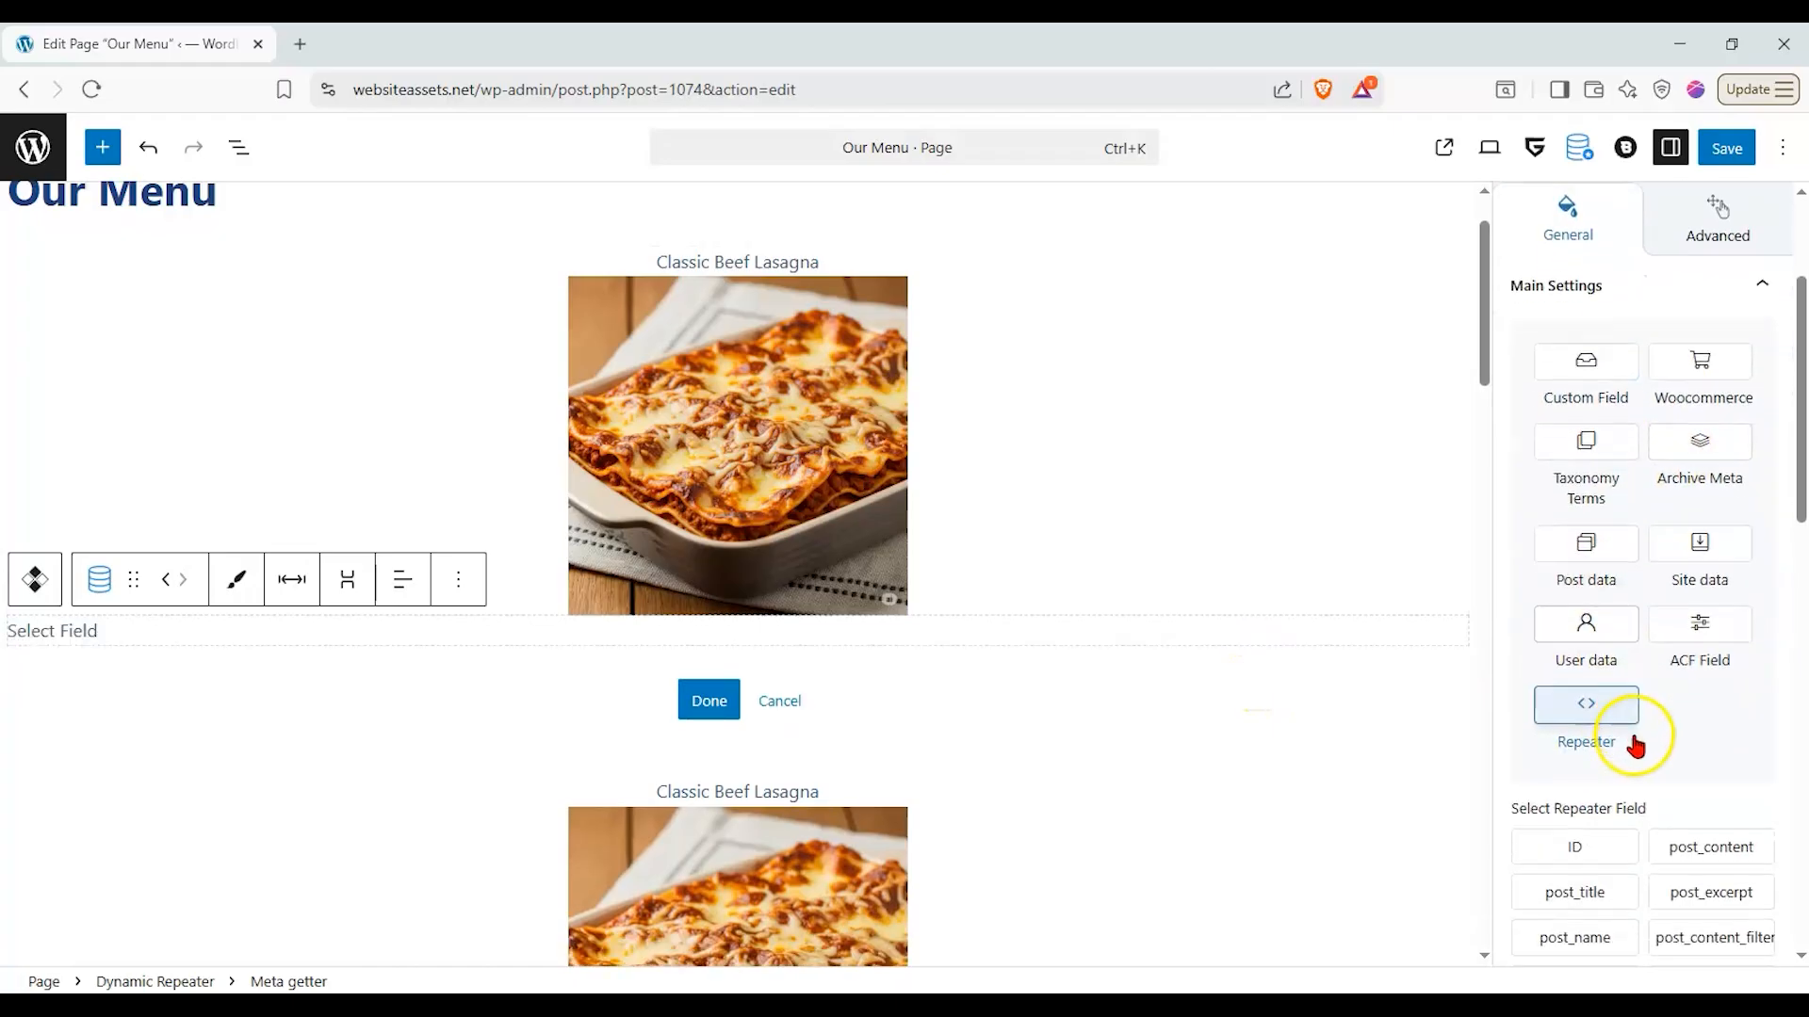
pyautogui.scroll(-1, 1675, 673)
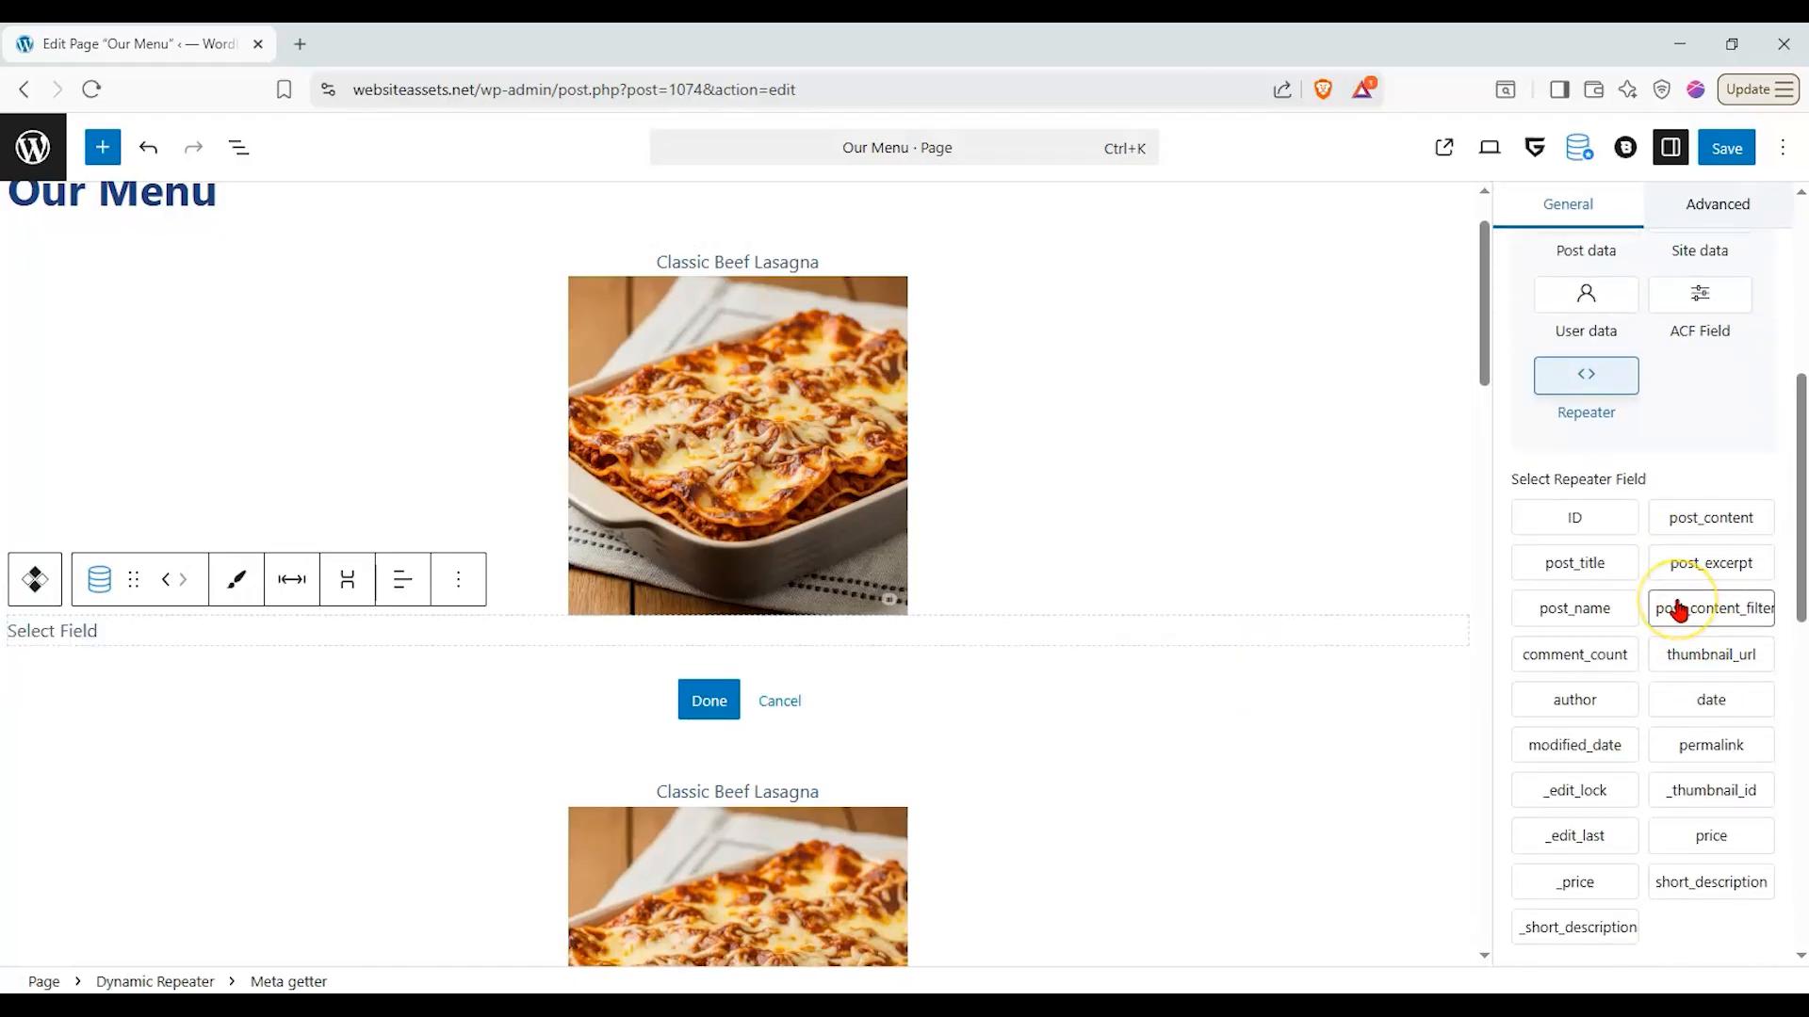
pyautogui.click(1667, 839)
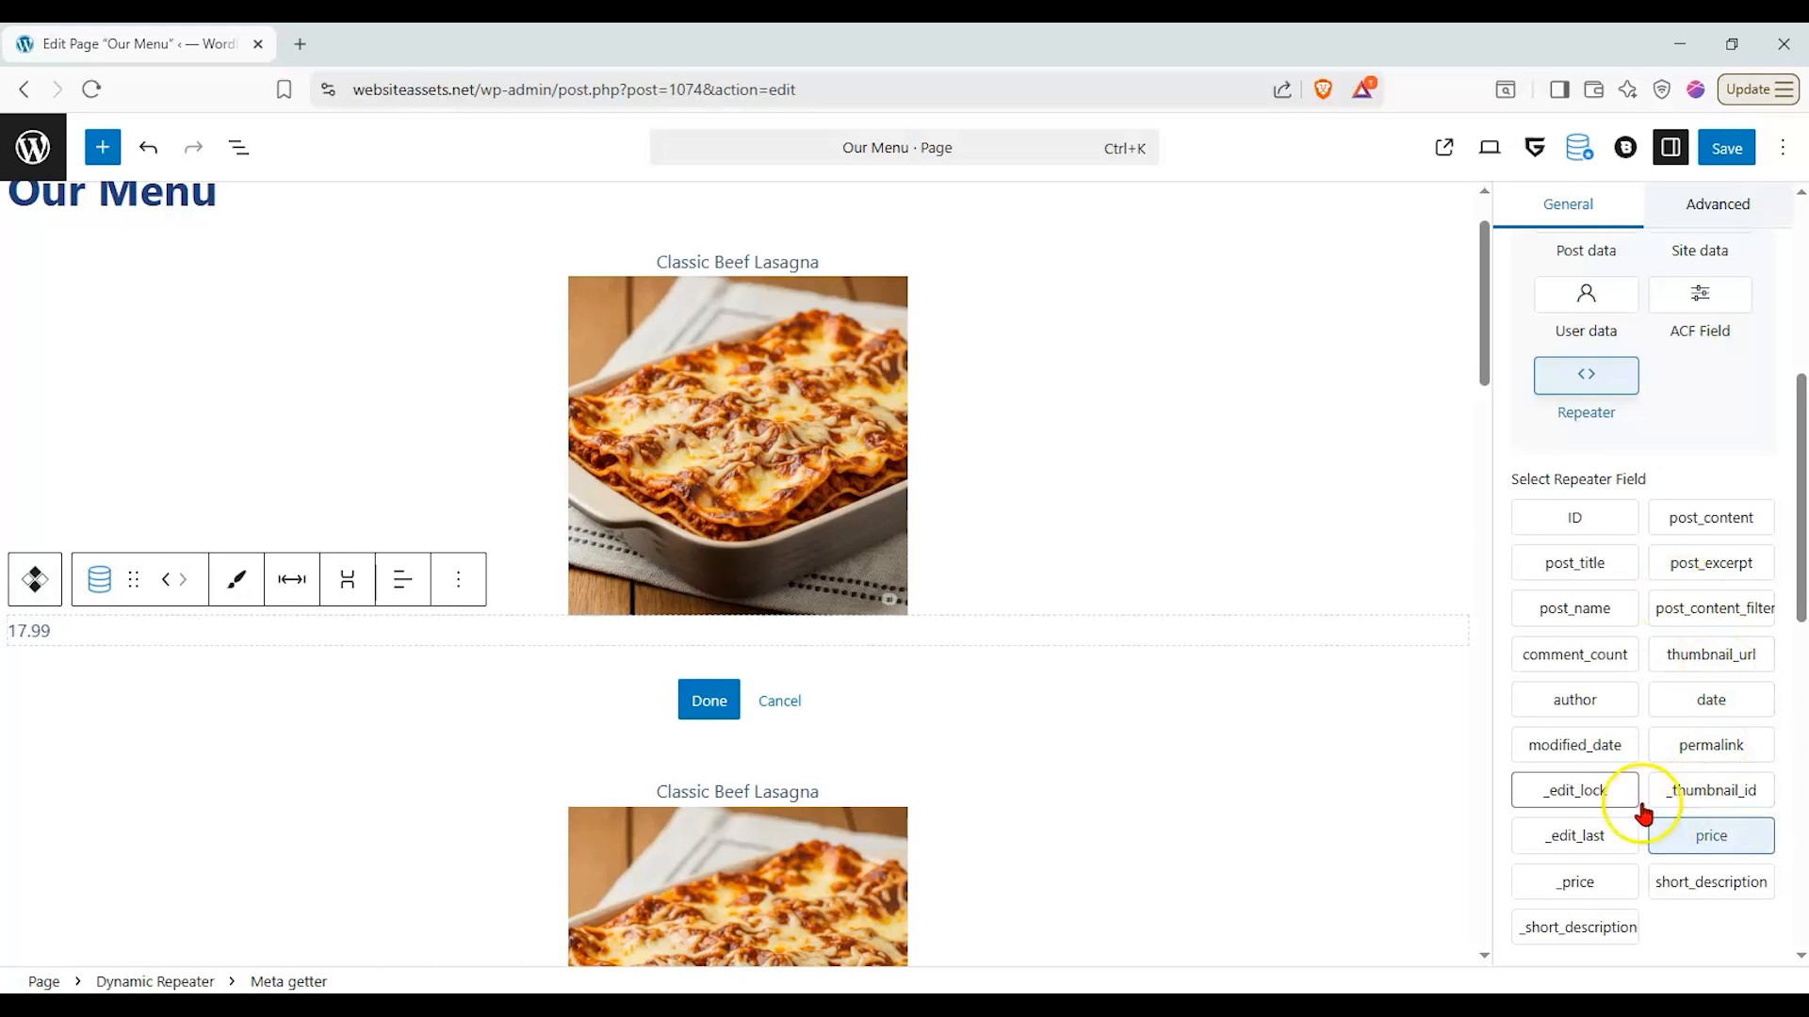
# - Center-align the price text below the dish image
pyautogui.scroll(-5, 1199, 666)
pyautogui.scroll(-4, 1148, 625)
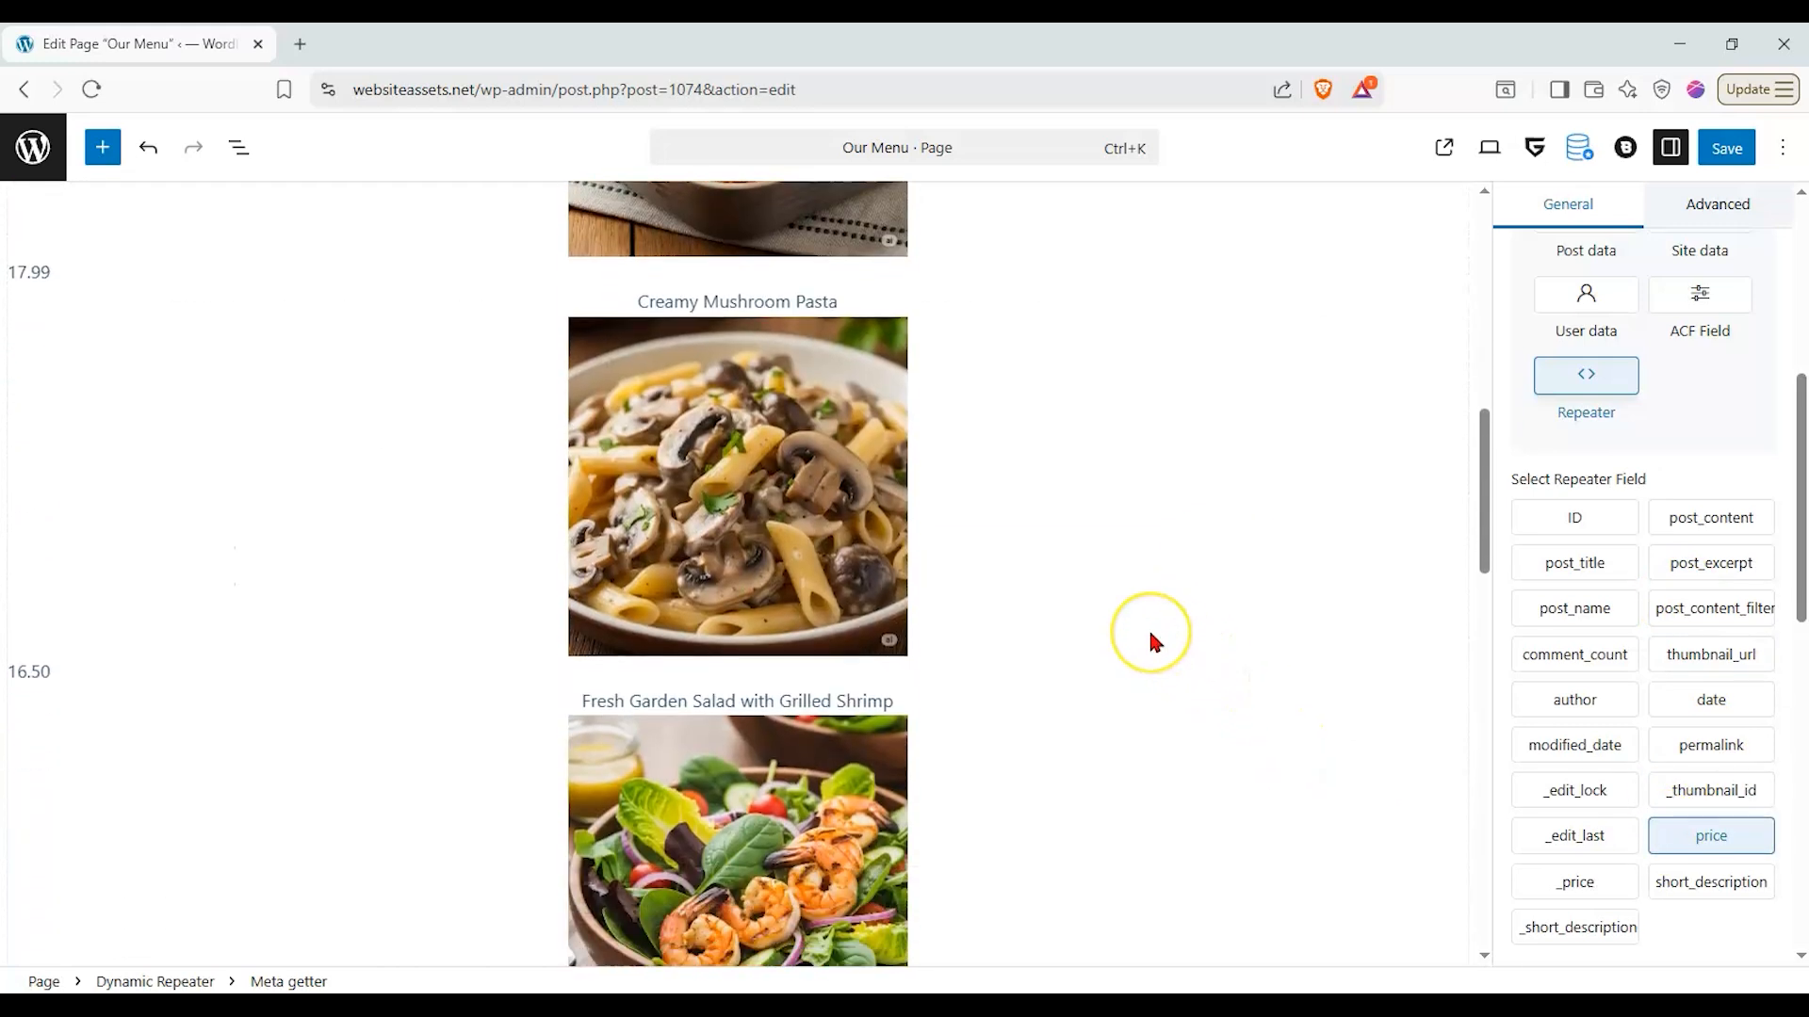
pyautogui.scroll(7, 1151, 636)
pyautogui.scroll(3, 1150, 631)
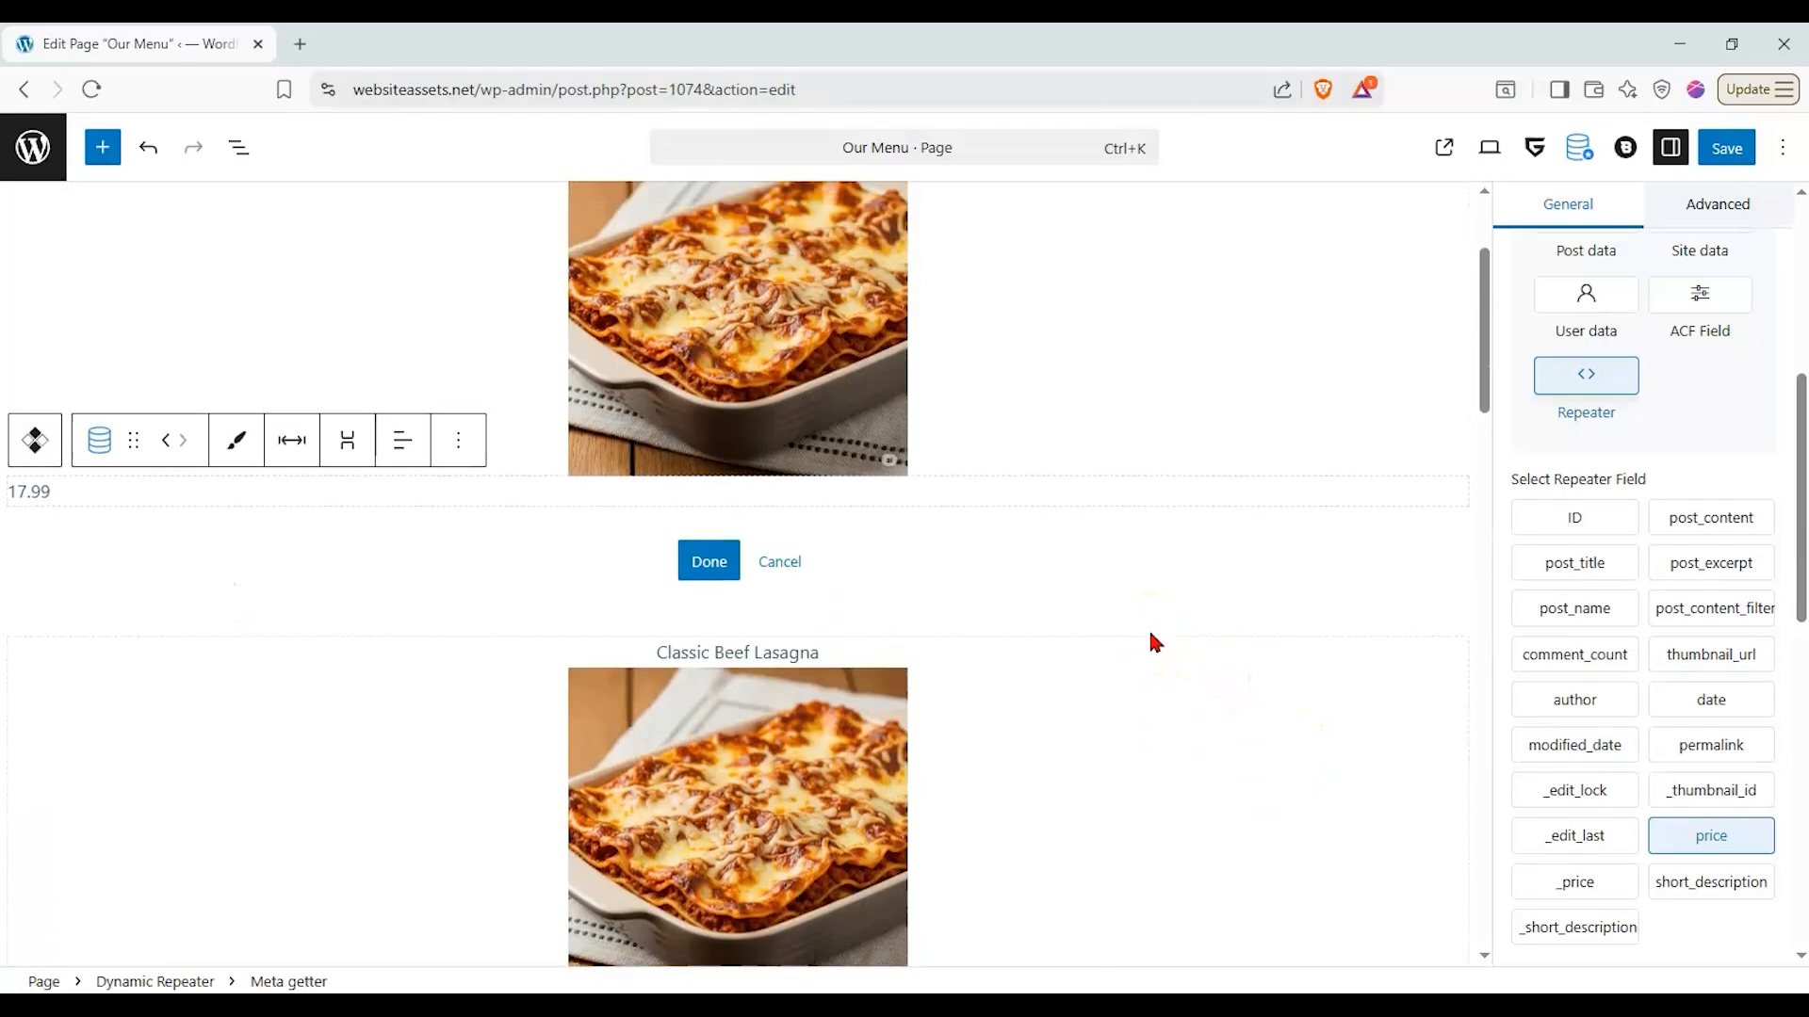
pyautogui.click(407, 583)
pyautogui.click(458, 699)
pyautogui.click(860, 510)
pyautogui.click(865, 551)
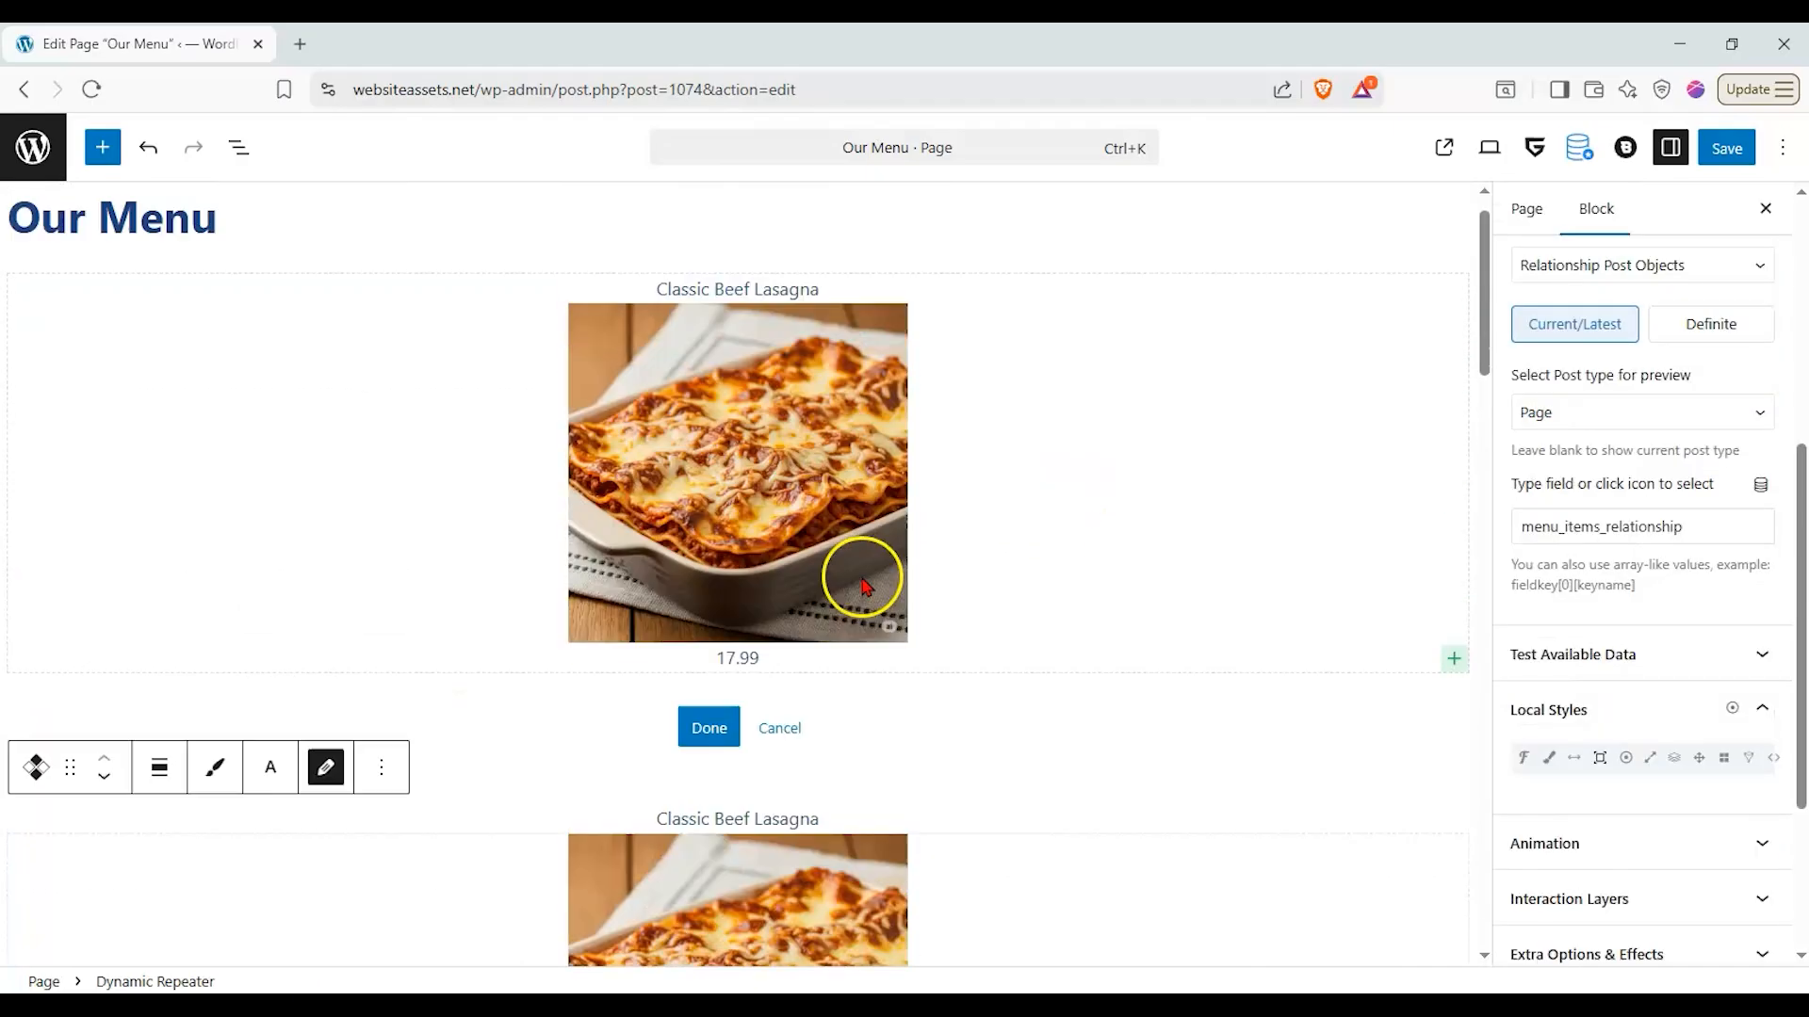
pyautogui.click(868, 563)
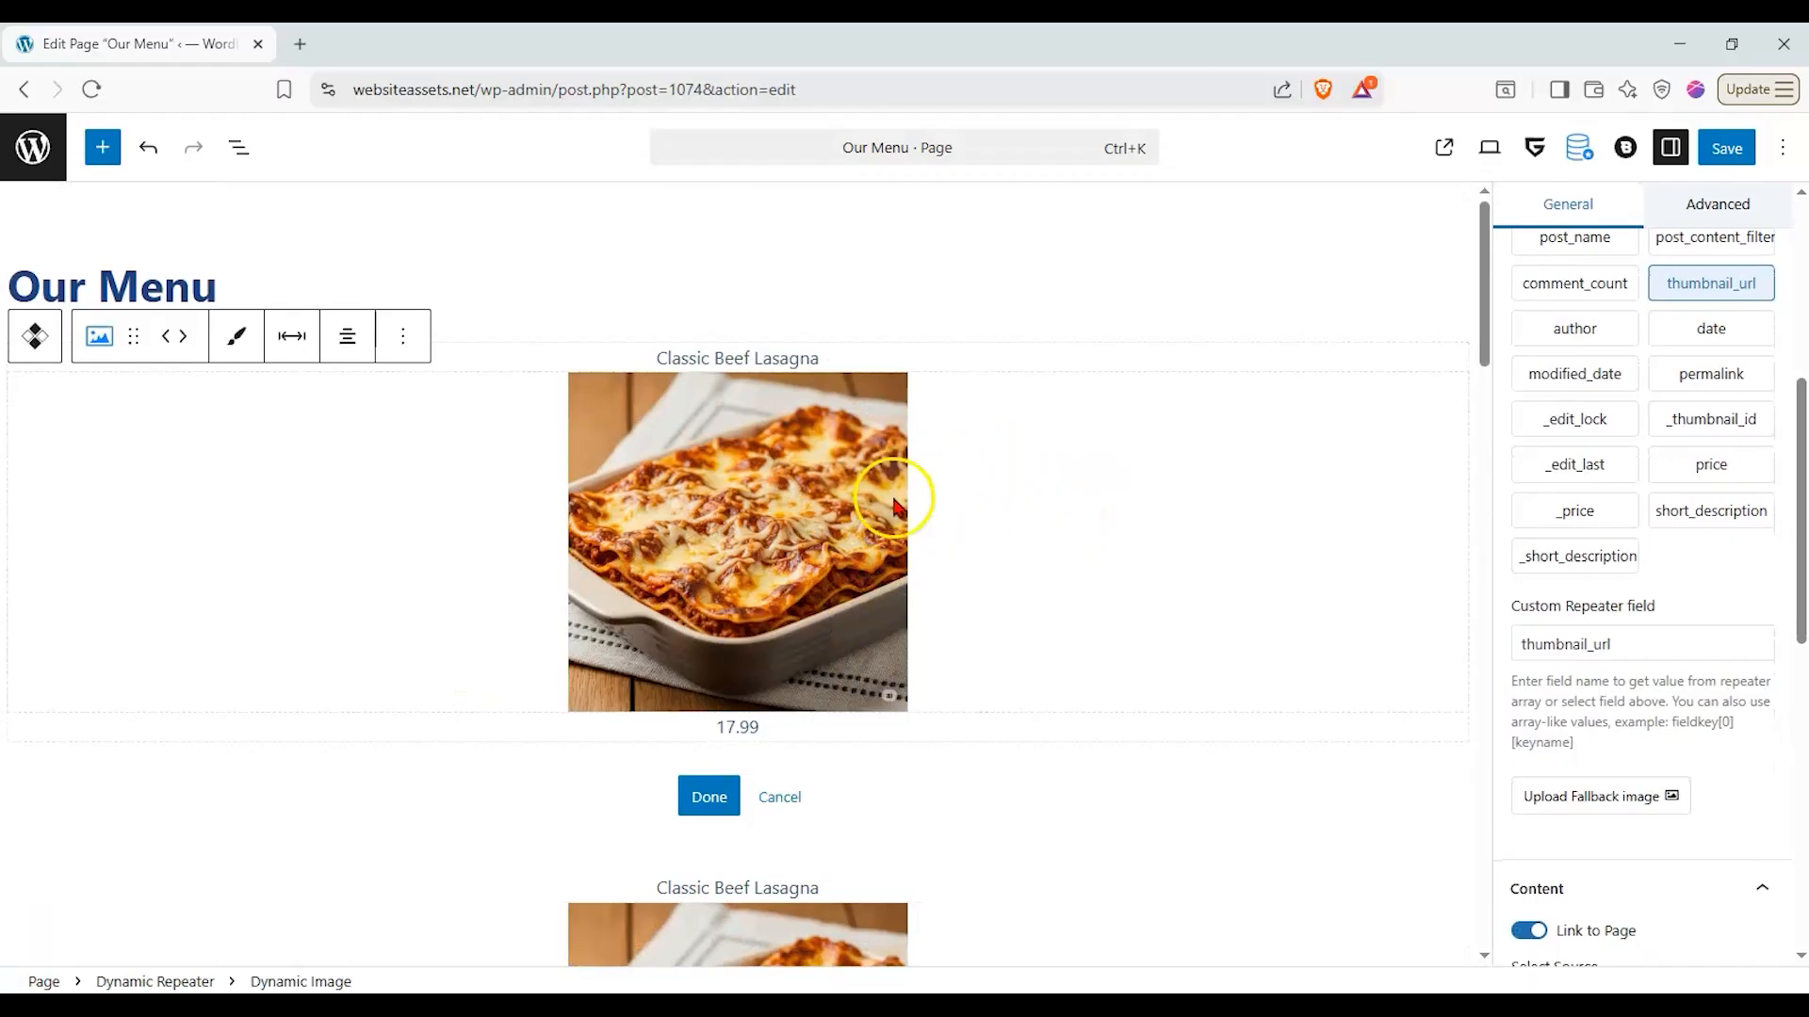
pyautogui.click(1083, 609)
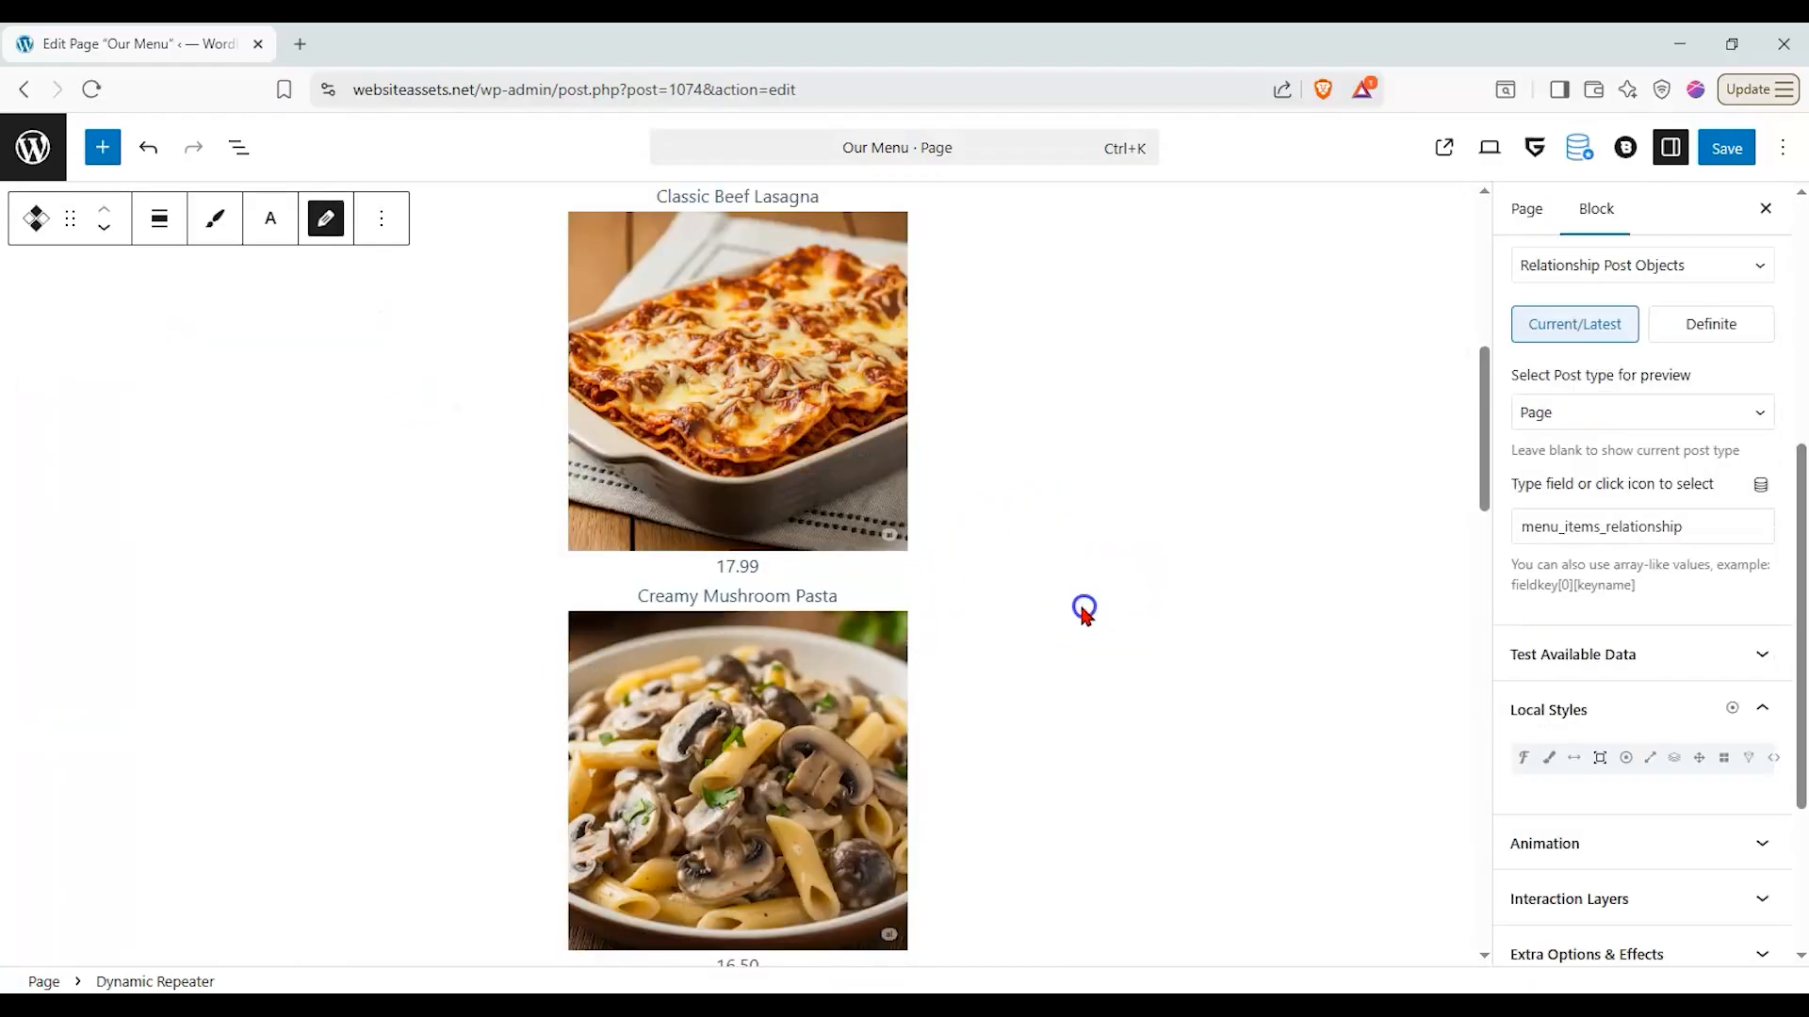
pyautogui.scroll(6, 613, 523)
pyautogui.click(765, 525)
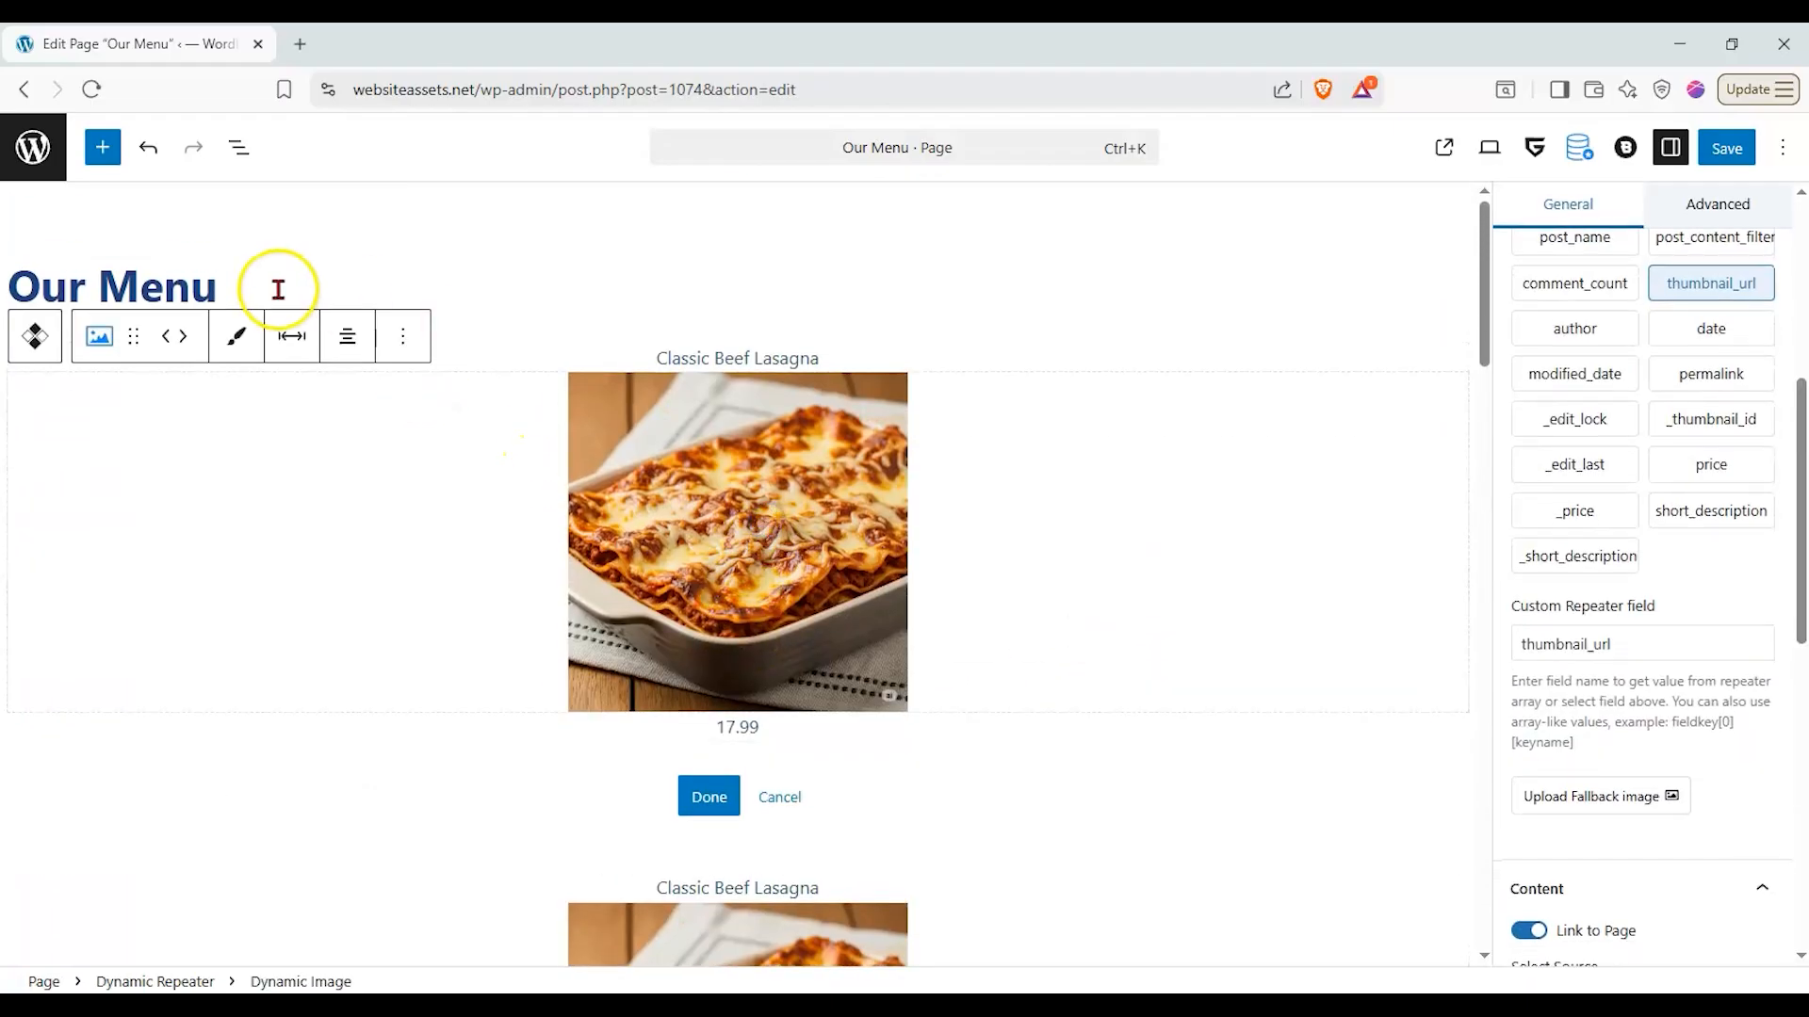
# - Add another Meta getter block below the price in the repeater's inner layout
pyautogui.click(1003, 692)
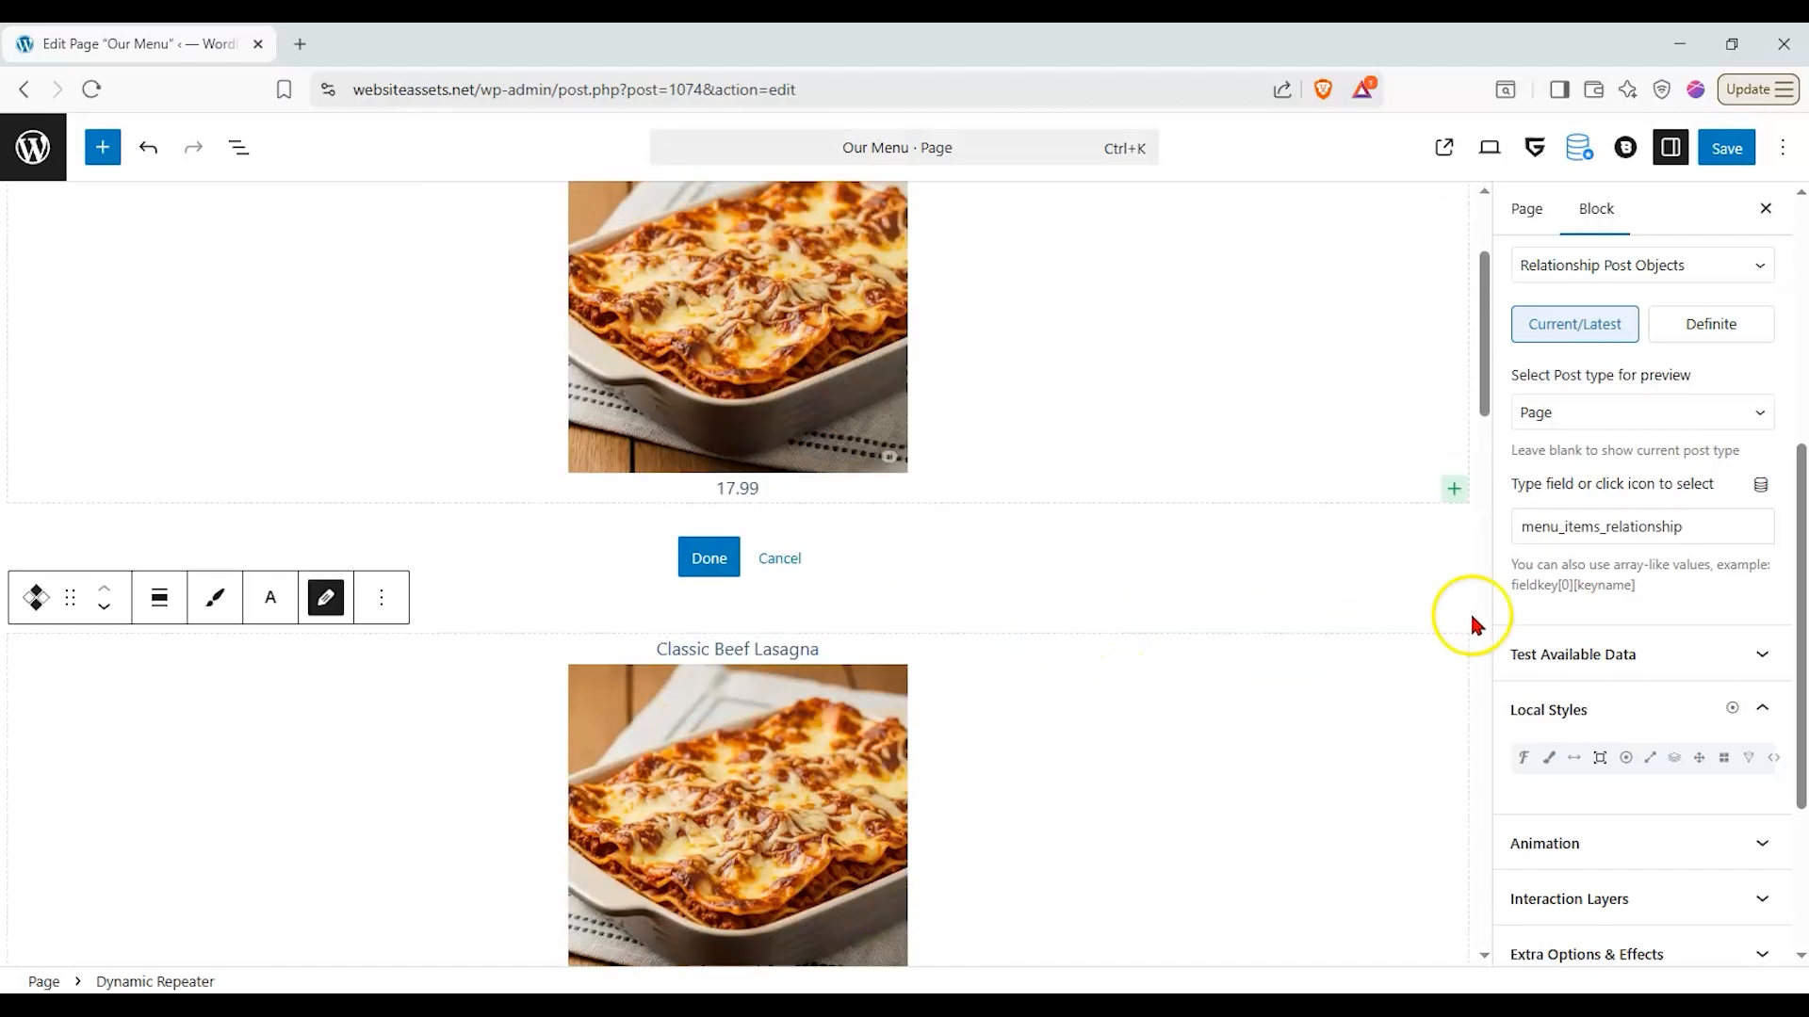
pyautogui.click(1452, 489)
pyautogui.click(1253, 640)
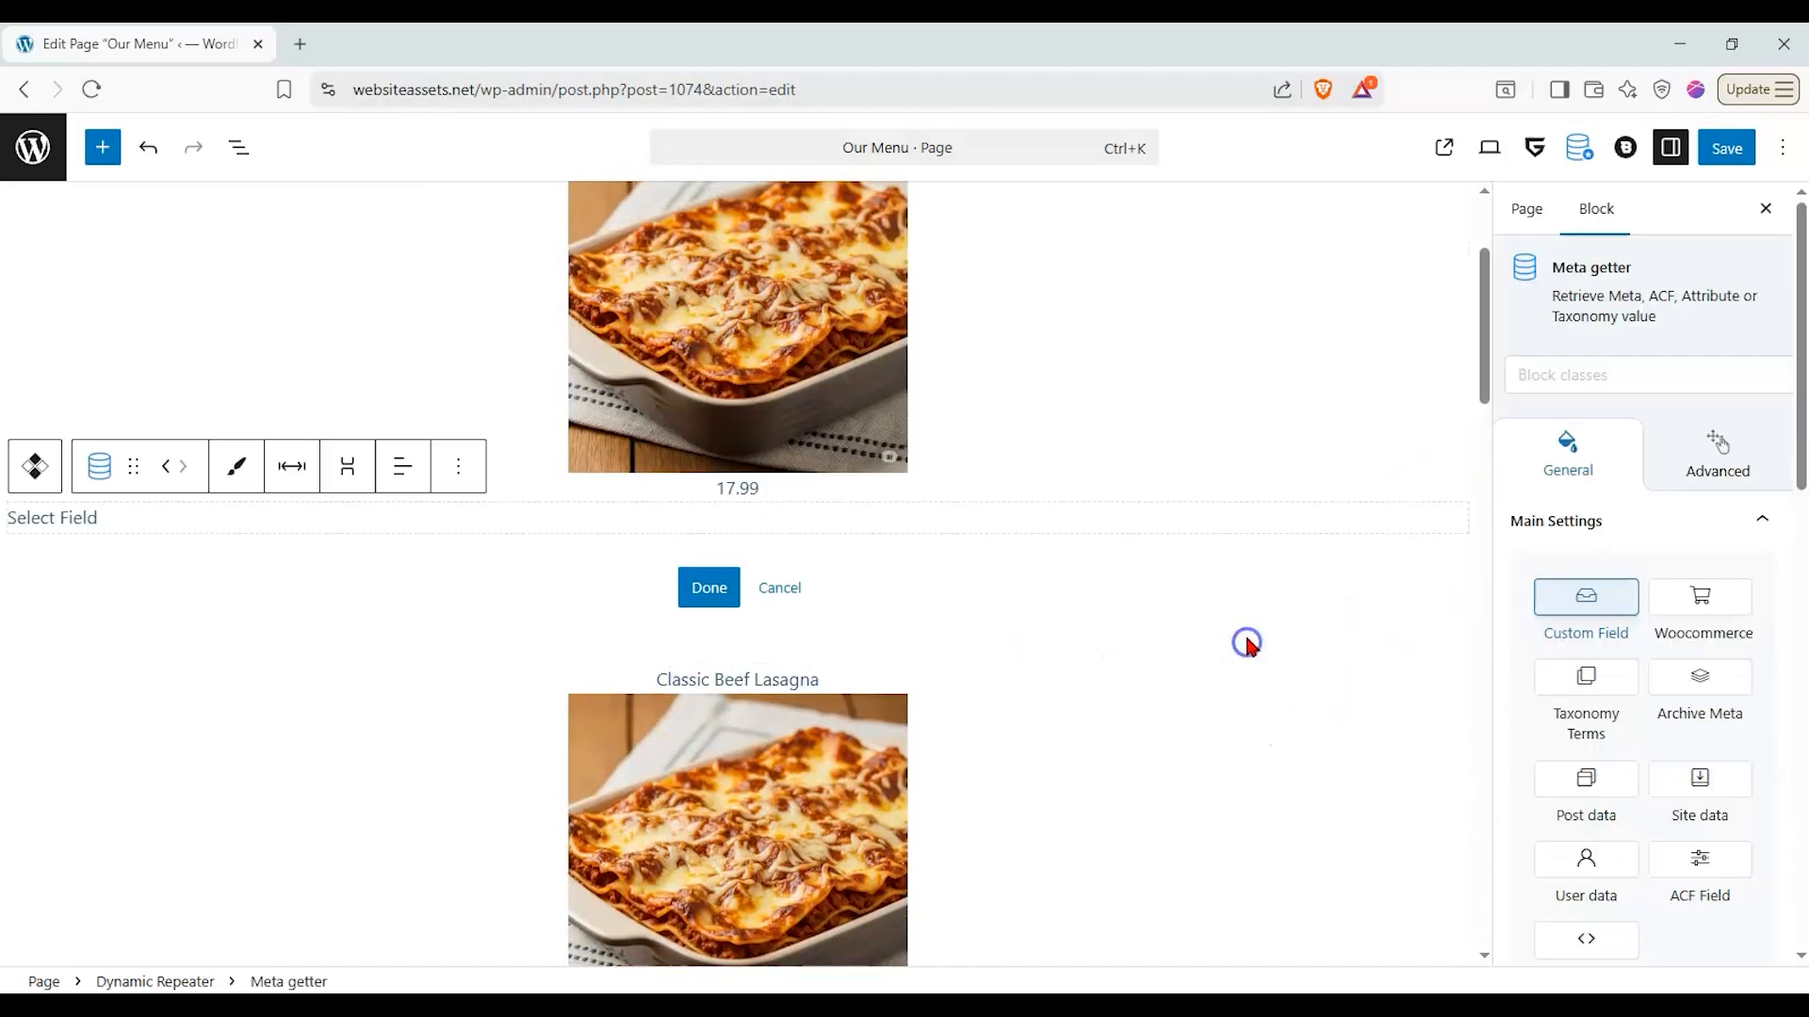
# - Set the Meta getter below the price to the Repeater source and choose short_description as its field
pyautogui.scroll(-1, 1583, 743)
pyautogui.click(1585, 822)
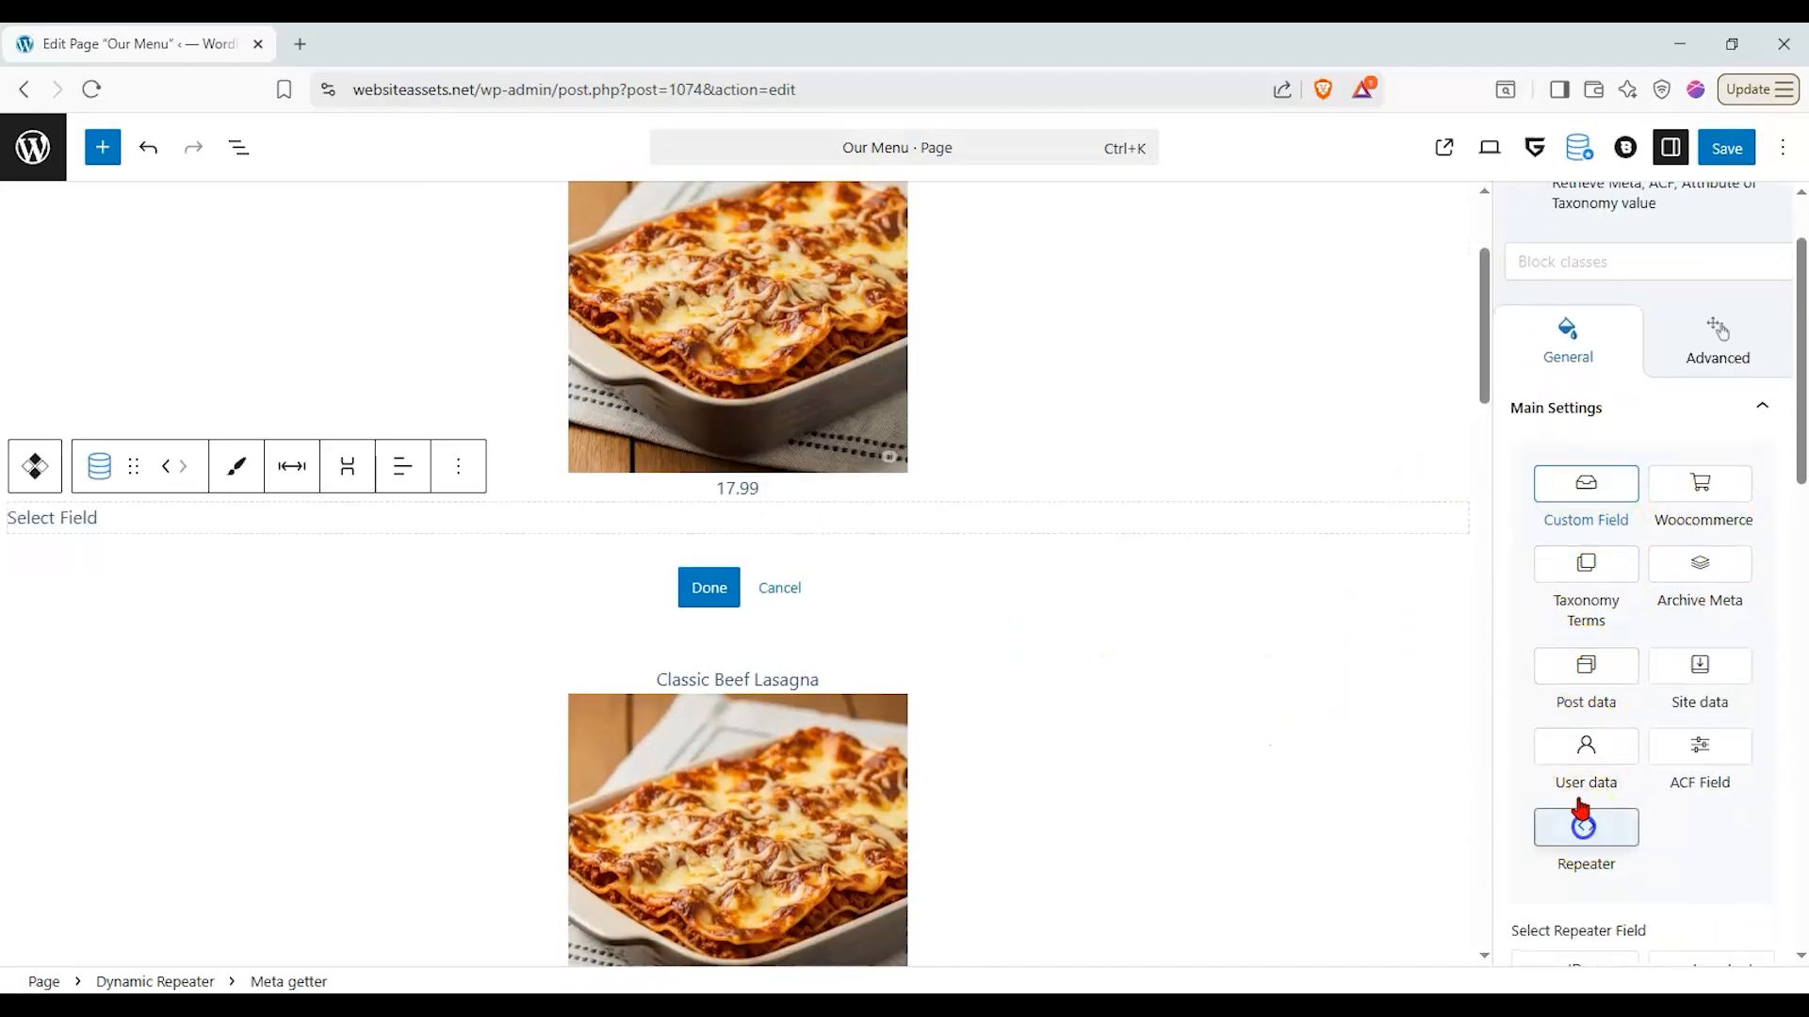
pyautogui.scroll(-3, 1620, 730)
pyautogui.scroll(-2, 1621, 730)
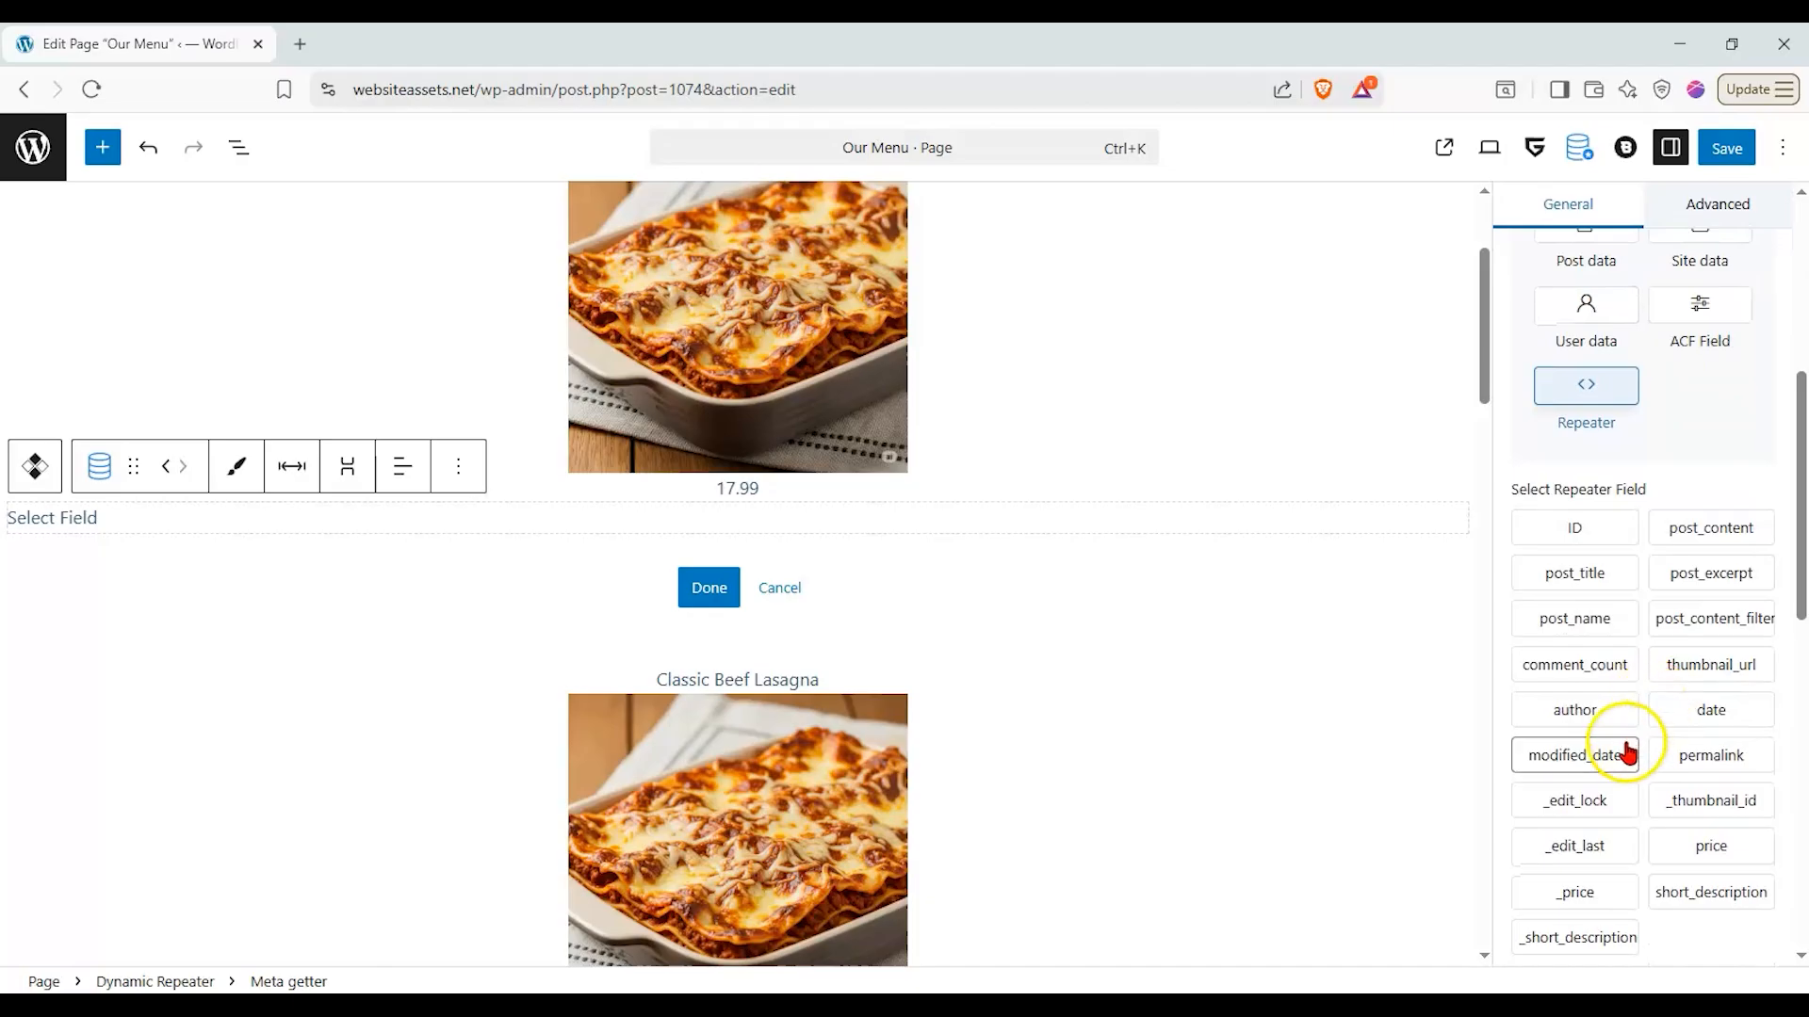
pyautogui.click(1660, 895)
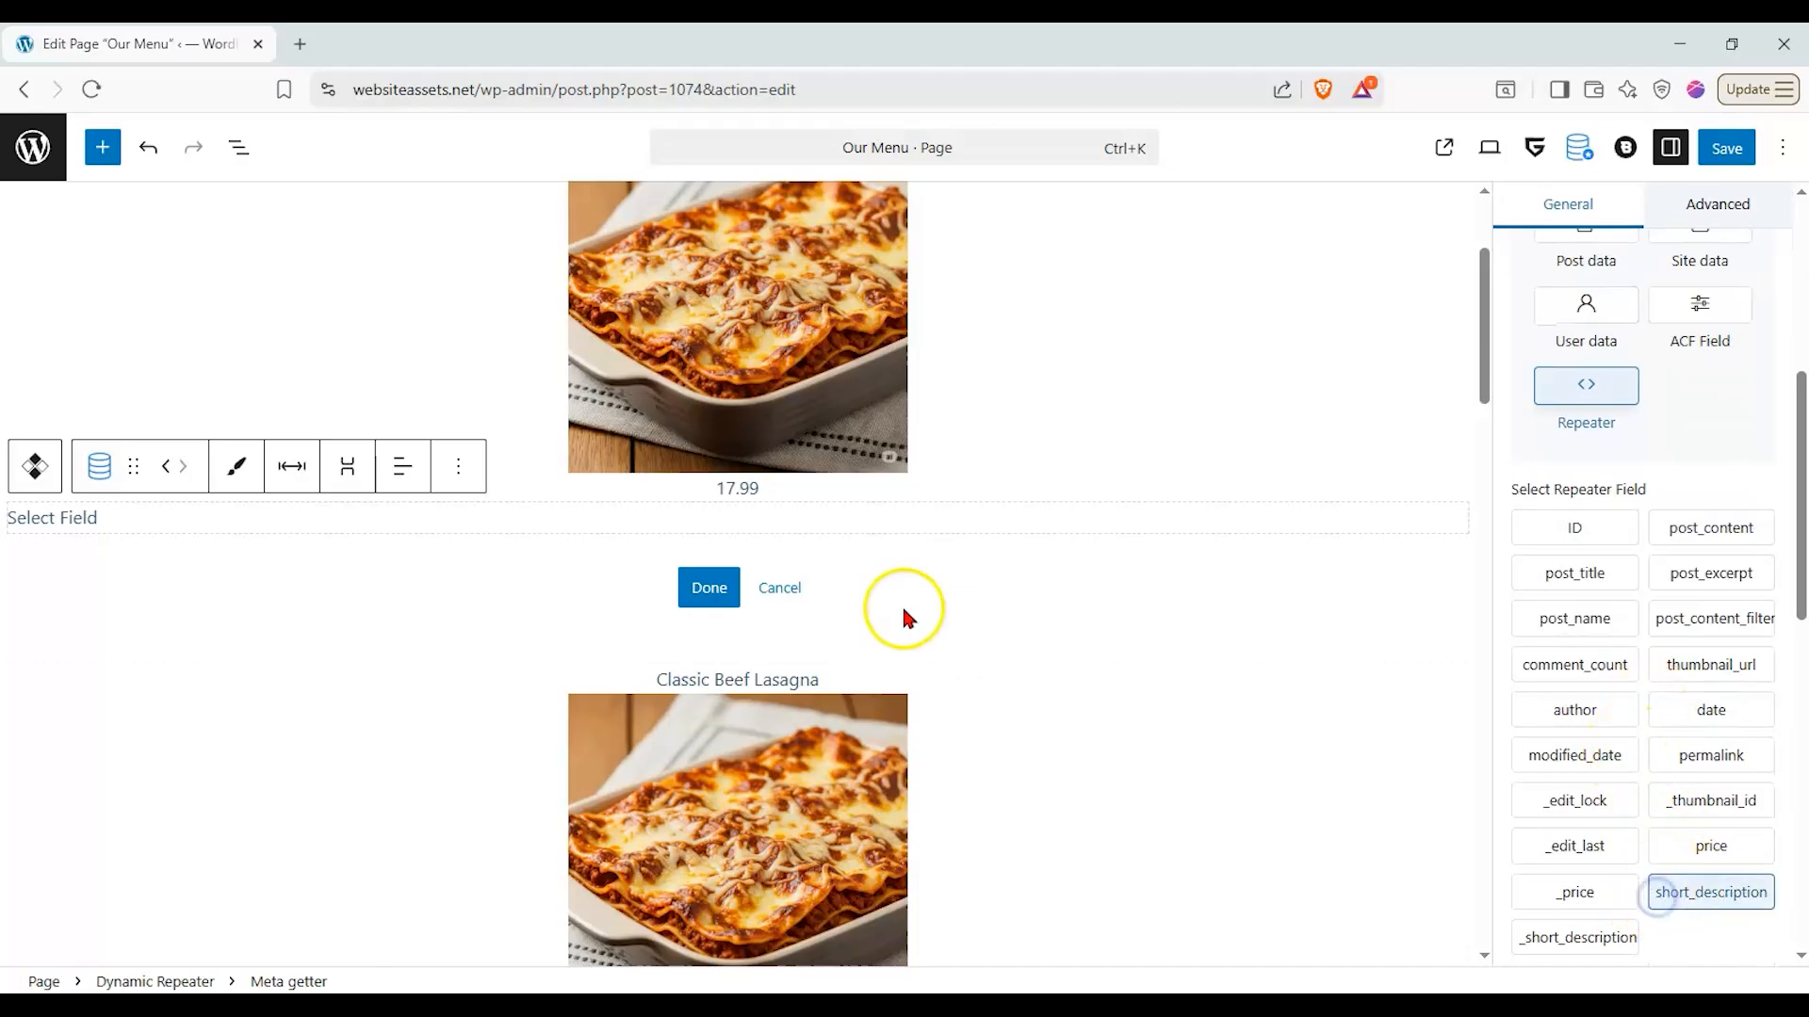
# - Center-align the short description text below the price
pyautogui.click(403, 467)
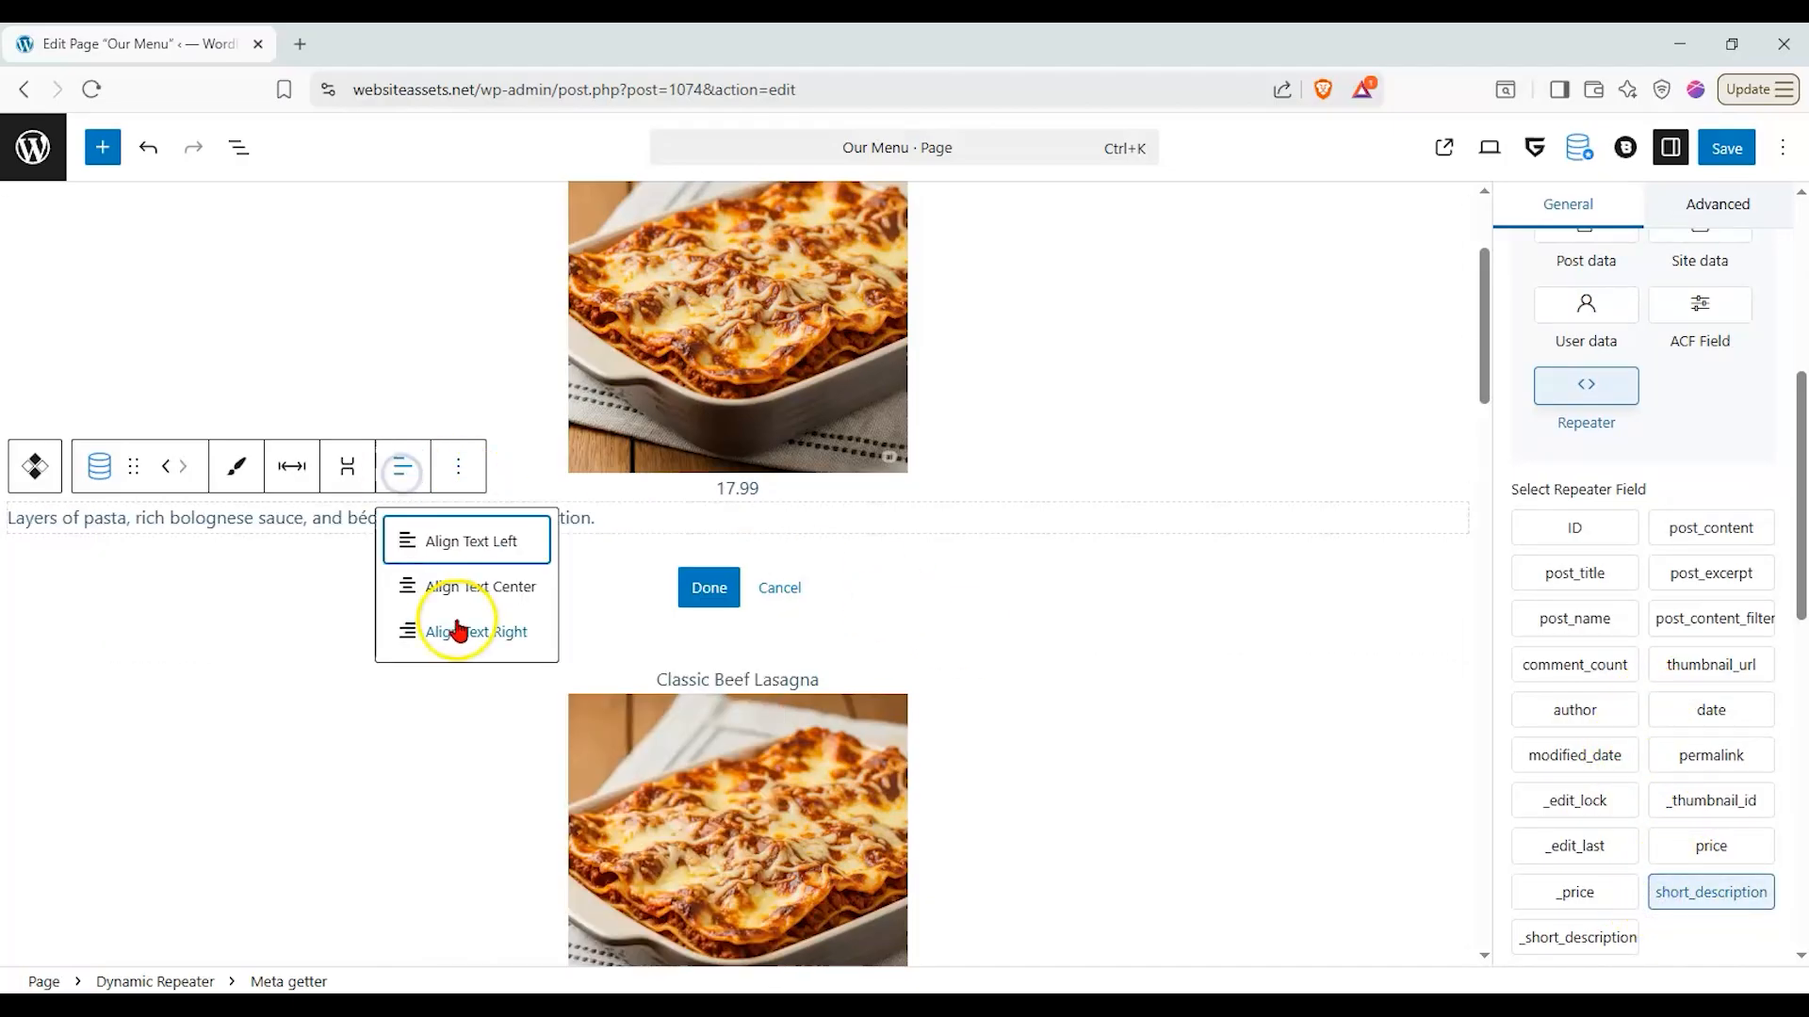
pyautogui.click(460, 586)
pyautogui.scroll(3, 995, 569)
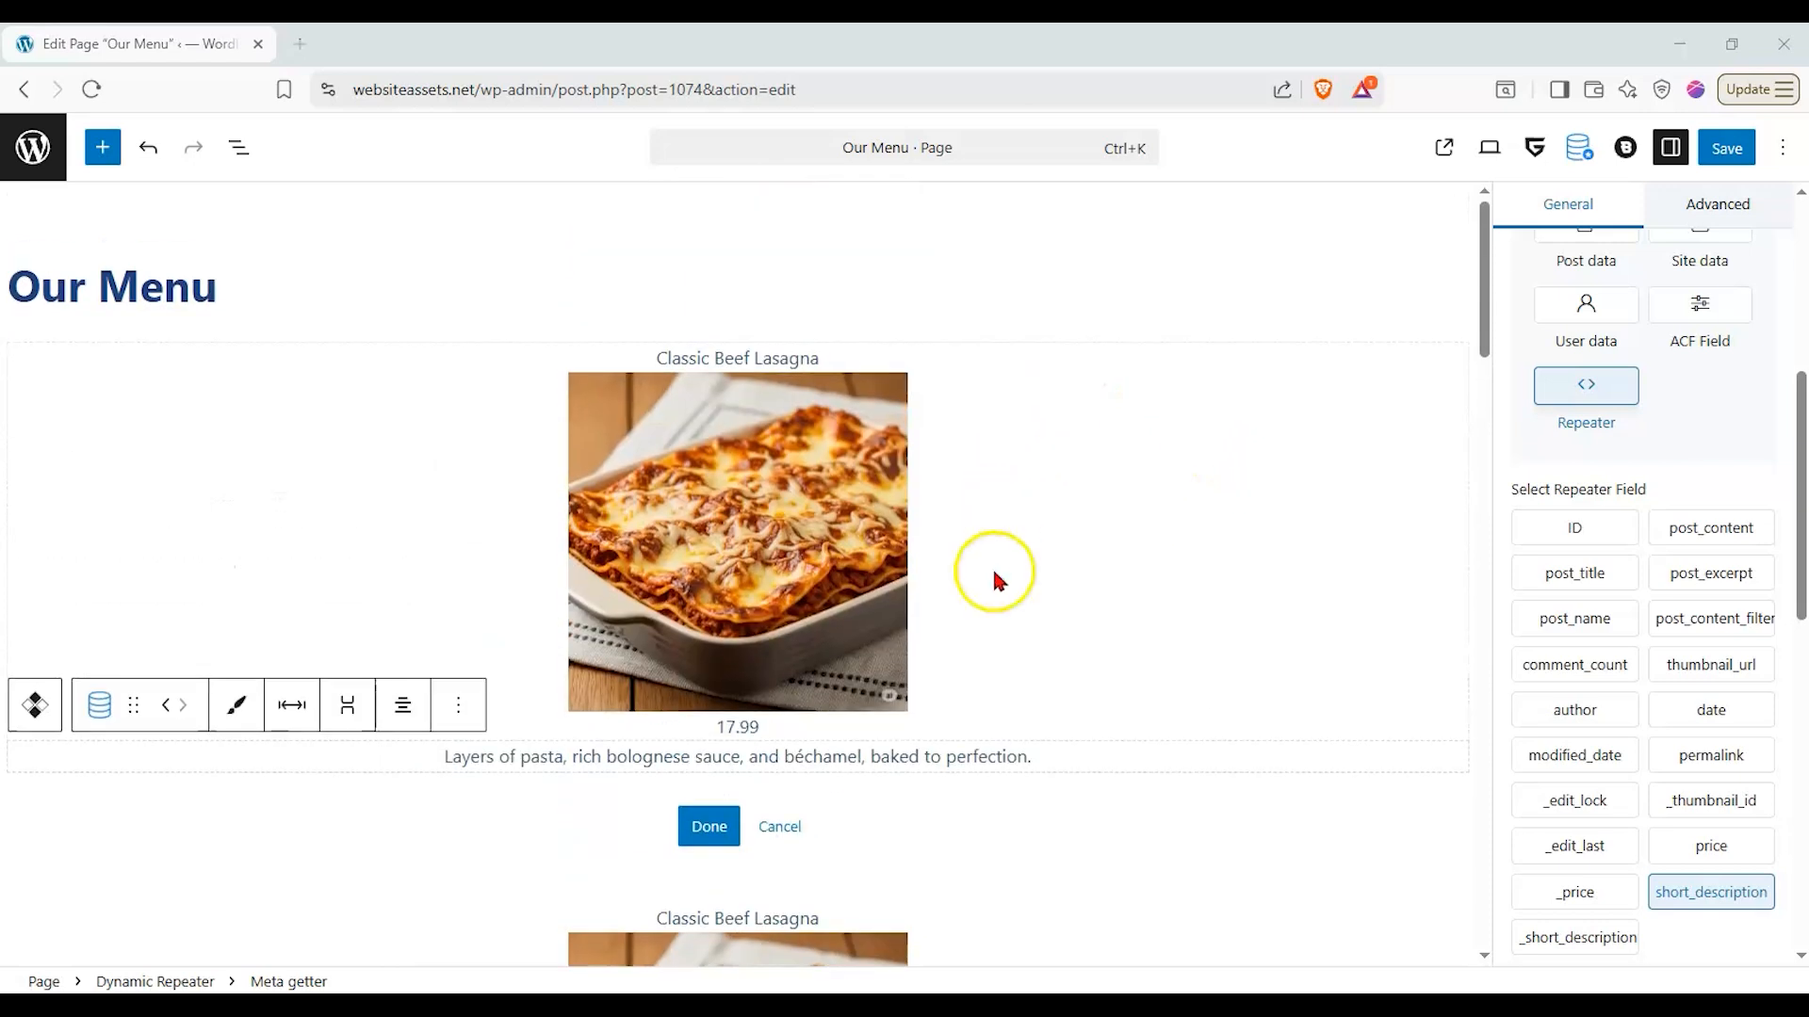
# - Add a Separator block below the short description in the repeater's inner layout
pyautogui.click(997, 577)
pyautogui.scroll(6, 1003, 529)
pyautogui.click(1106, 402)
pyautogui.scroll(3, 1117, 438)
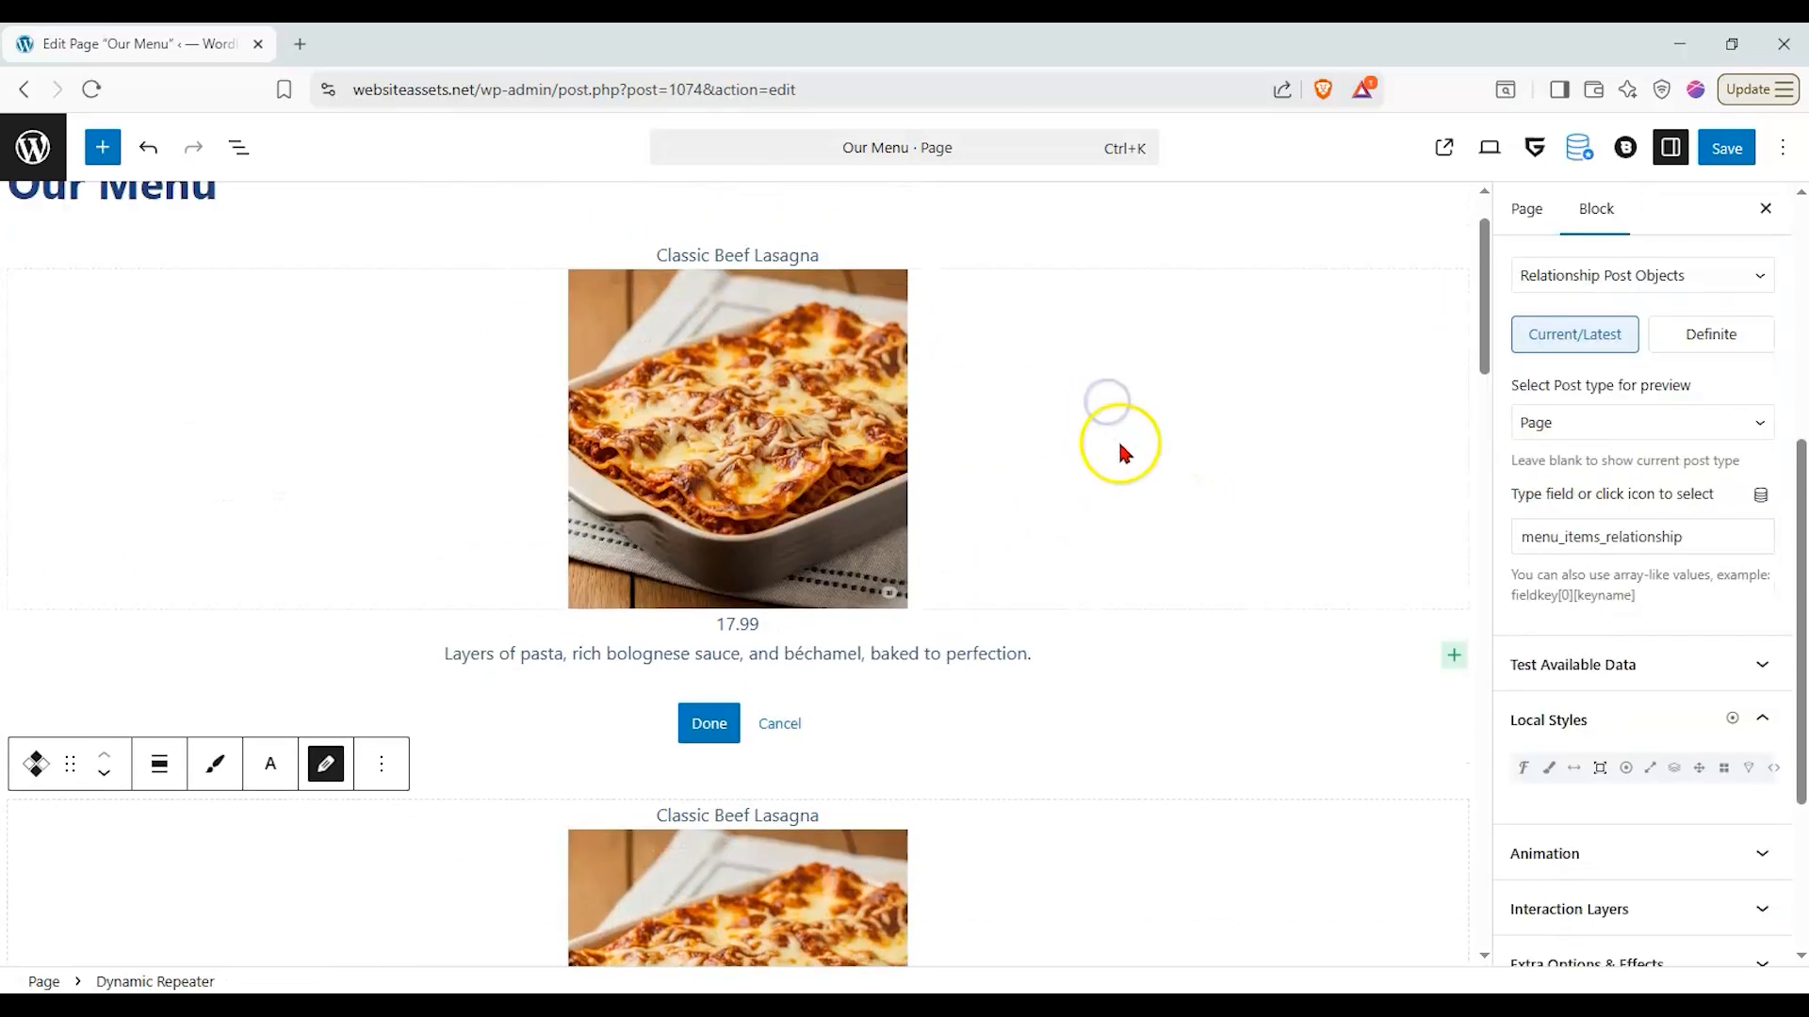
pyautogui.click(1456, 771)
pyautogui.click(1458, 763)
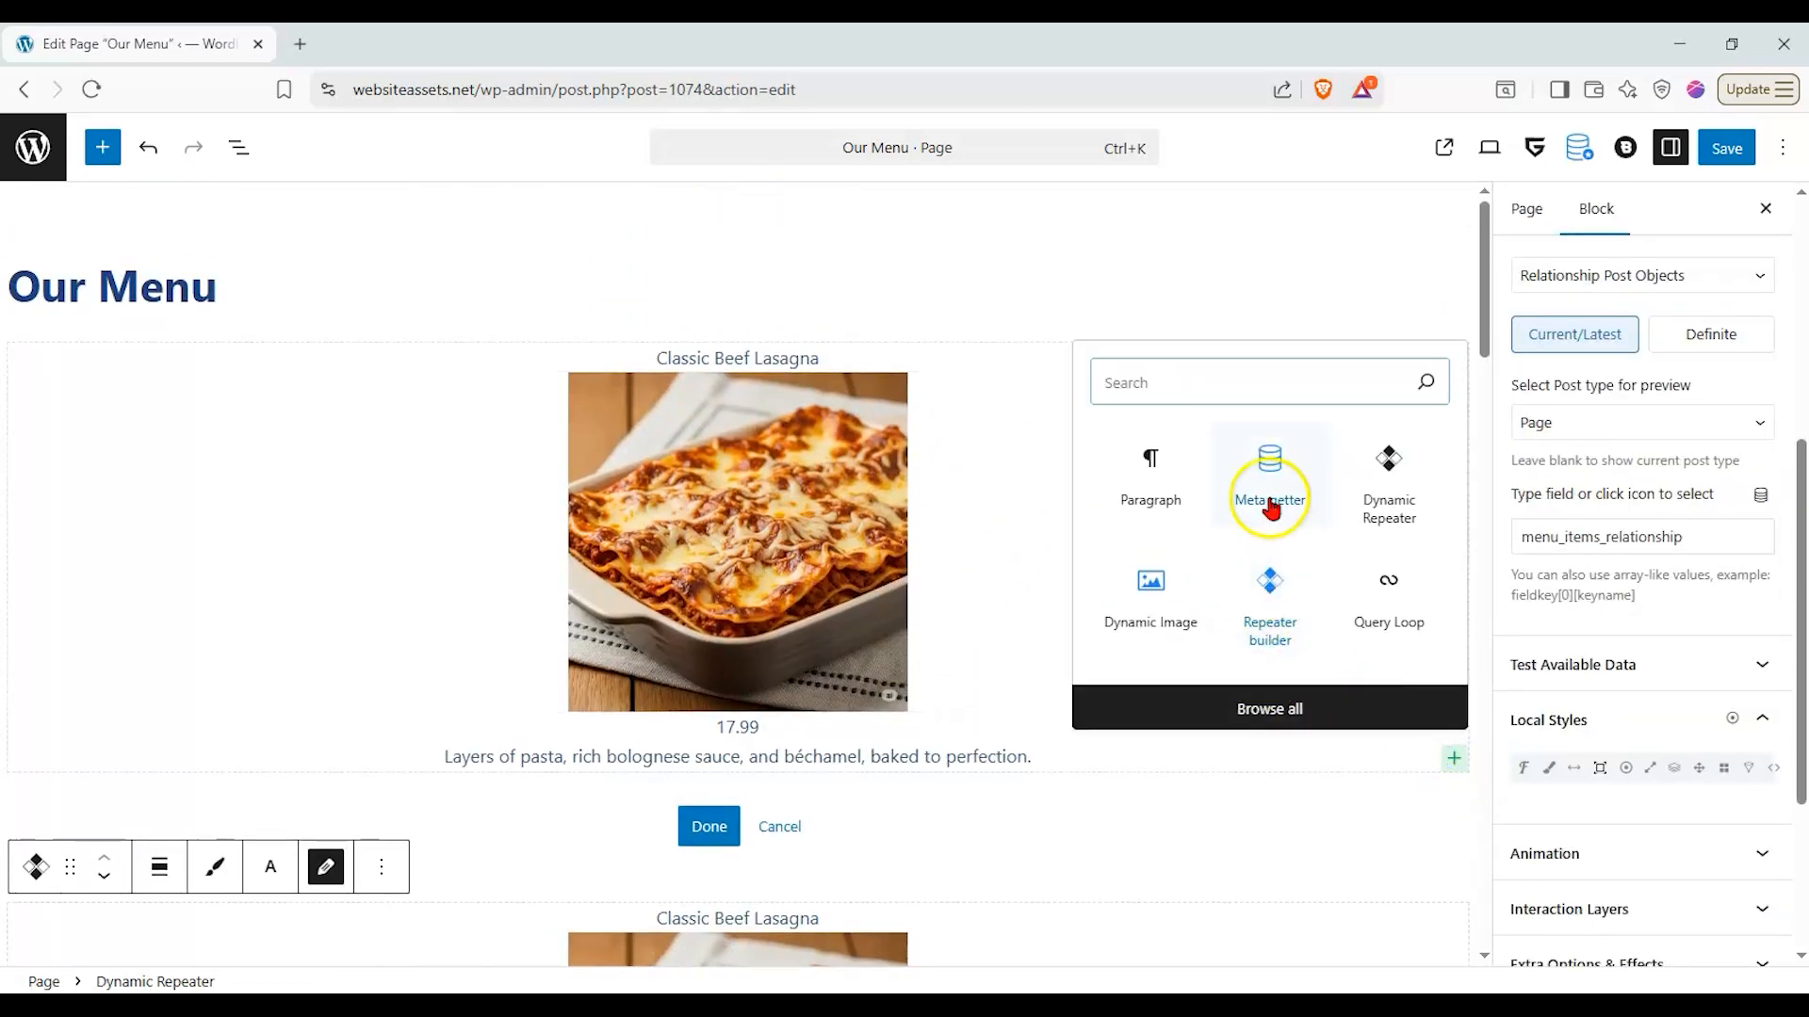
pyautogui.write('se')
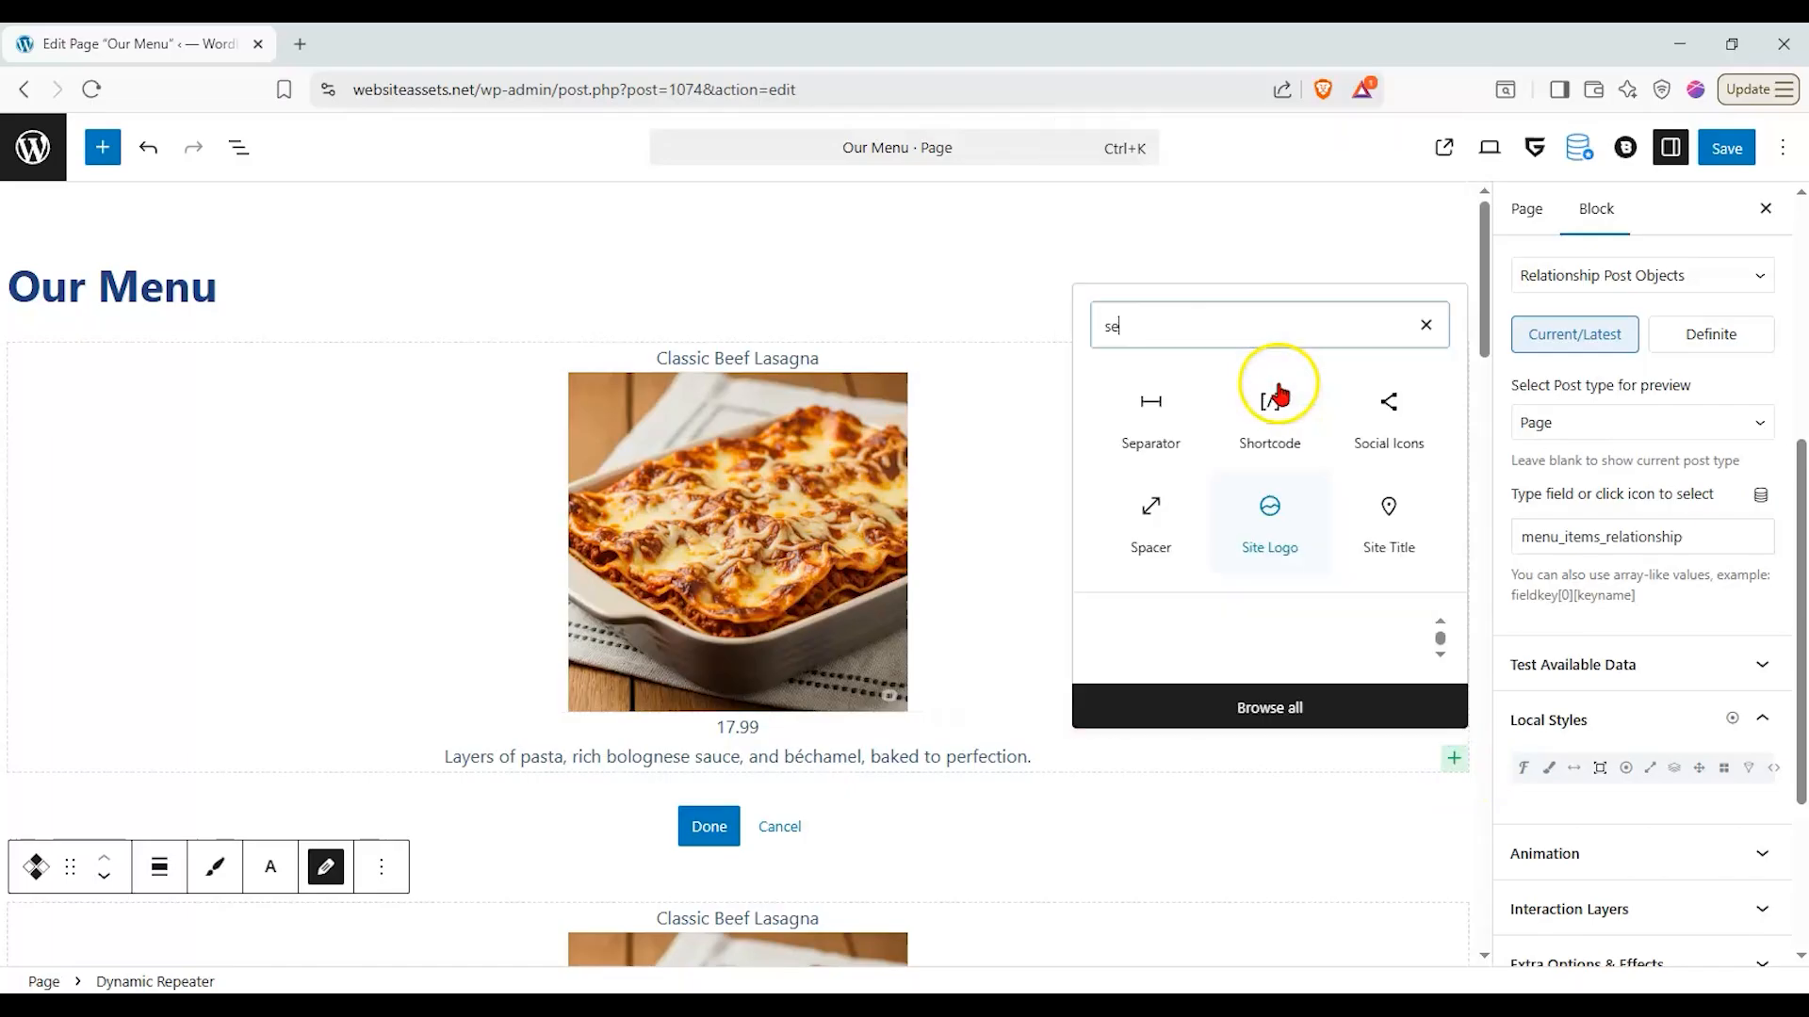
pyautogui.click(1144, 271)
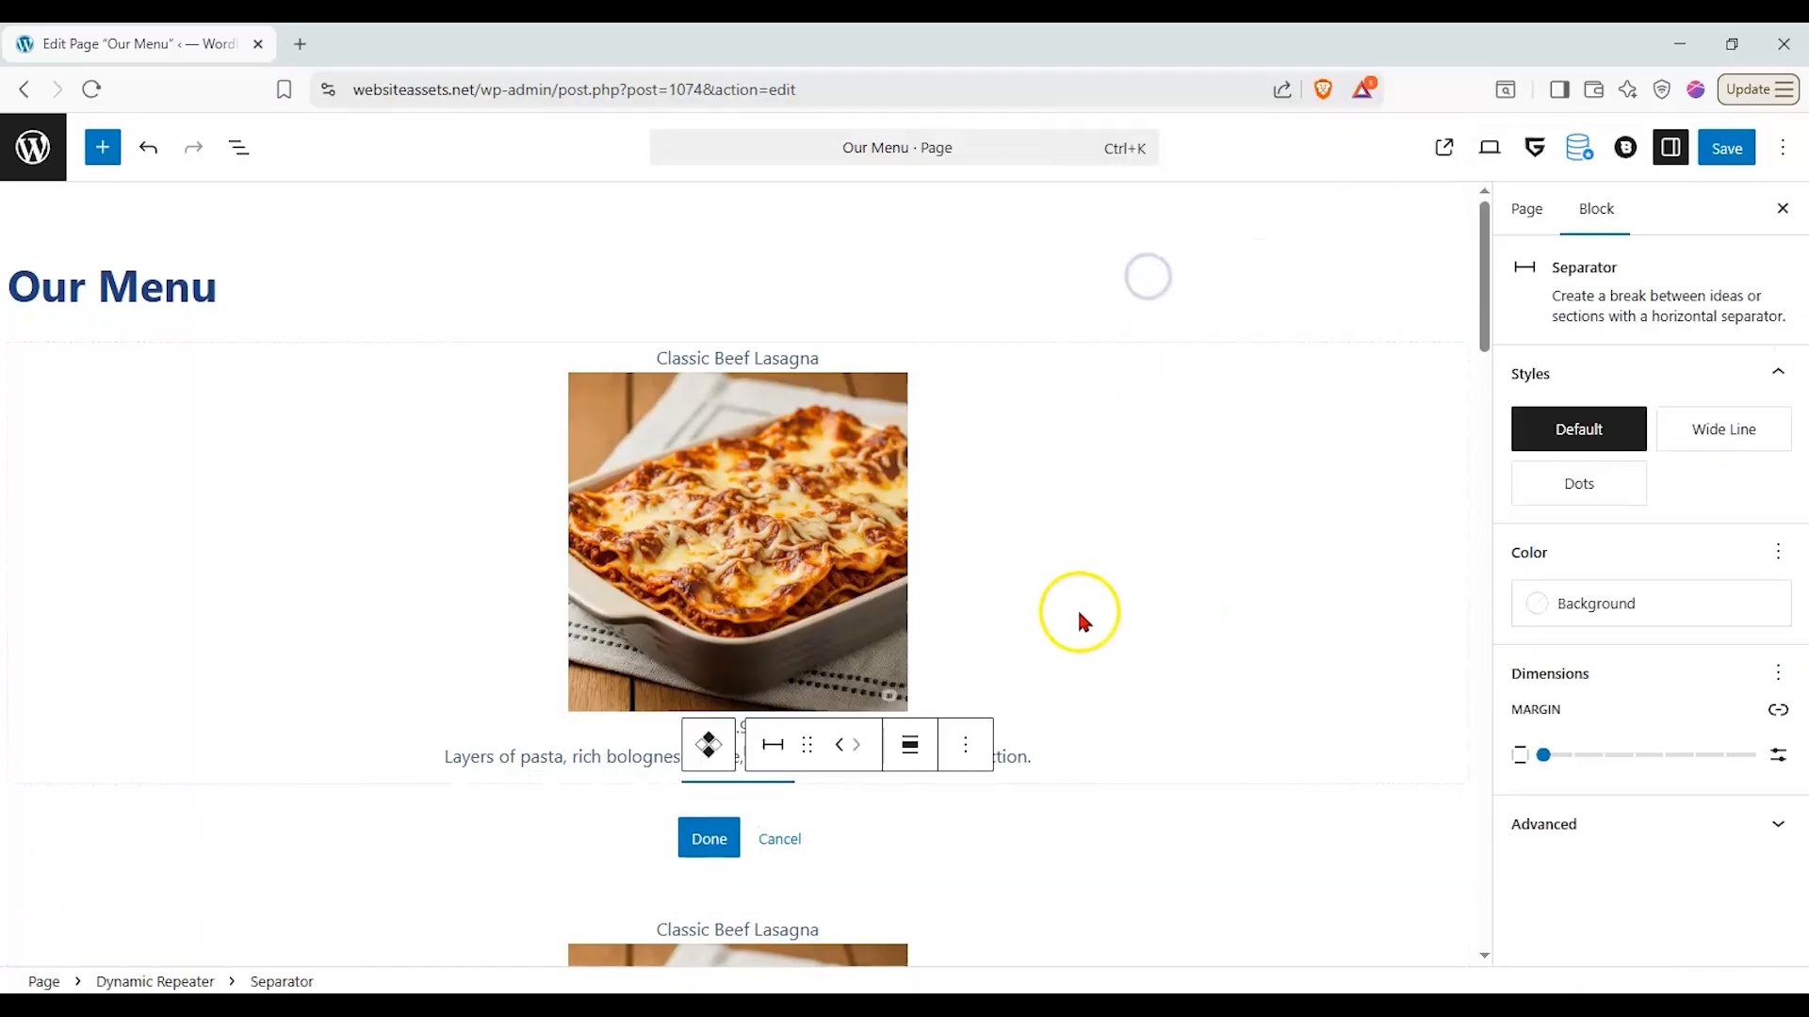
# - Give the separator a Large margin and the Wide Line style
pyautogui.moveTo(1543, 755); pyautogui.dragTo(1686, 755)
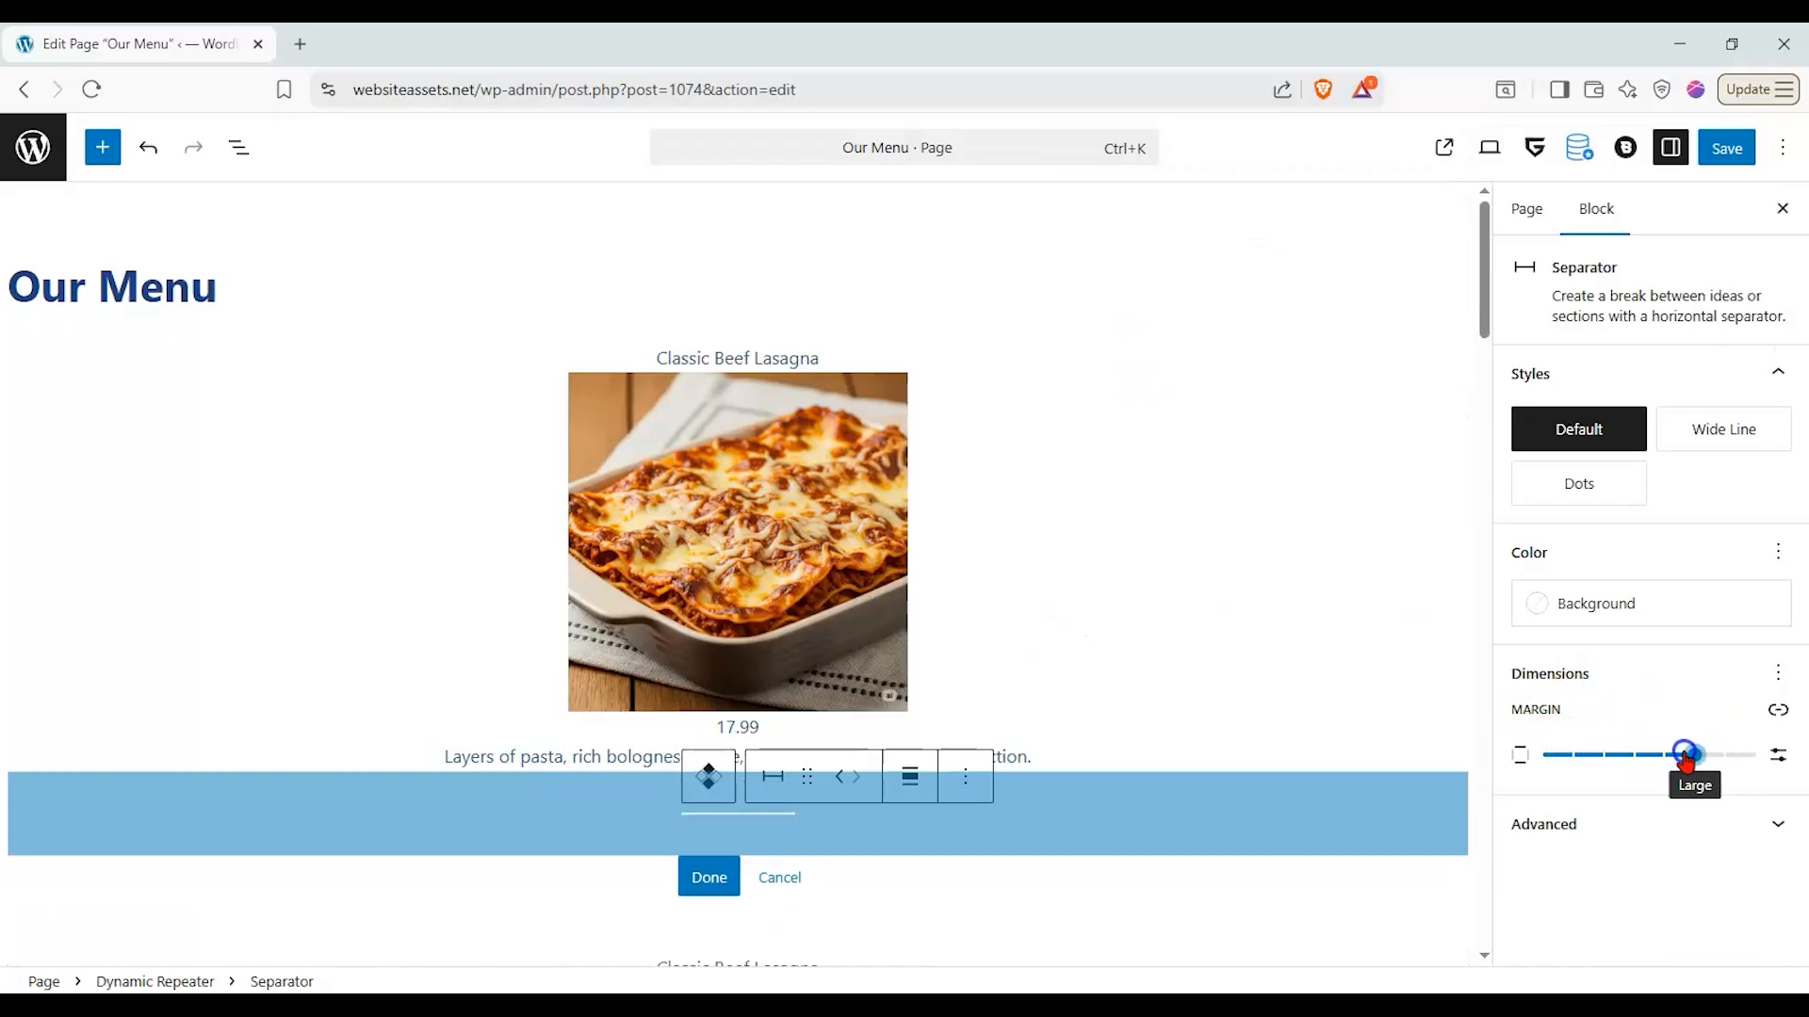
pyautogui.click(1714, 439)
pyautogui.click(827, 366)
pyautogui.scroll(8, 793, 452)
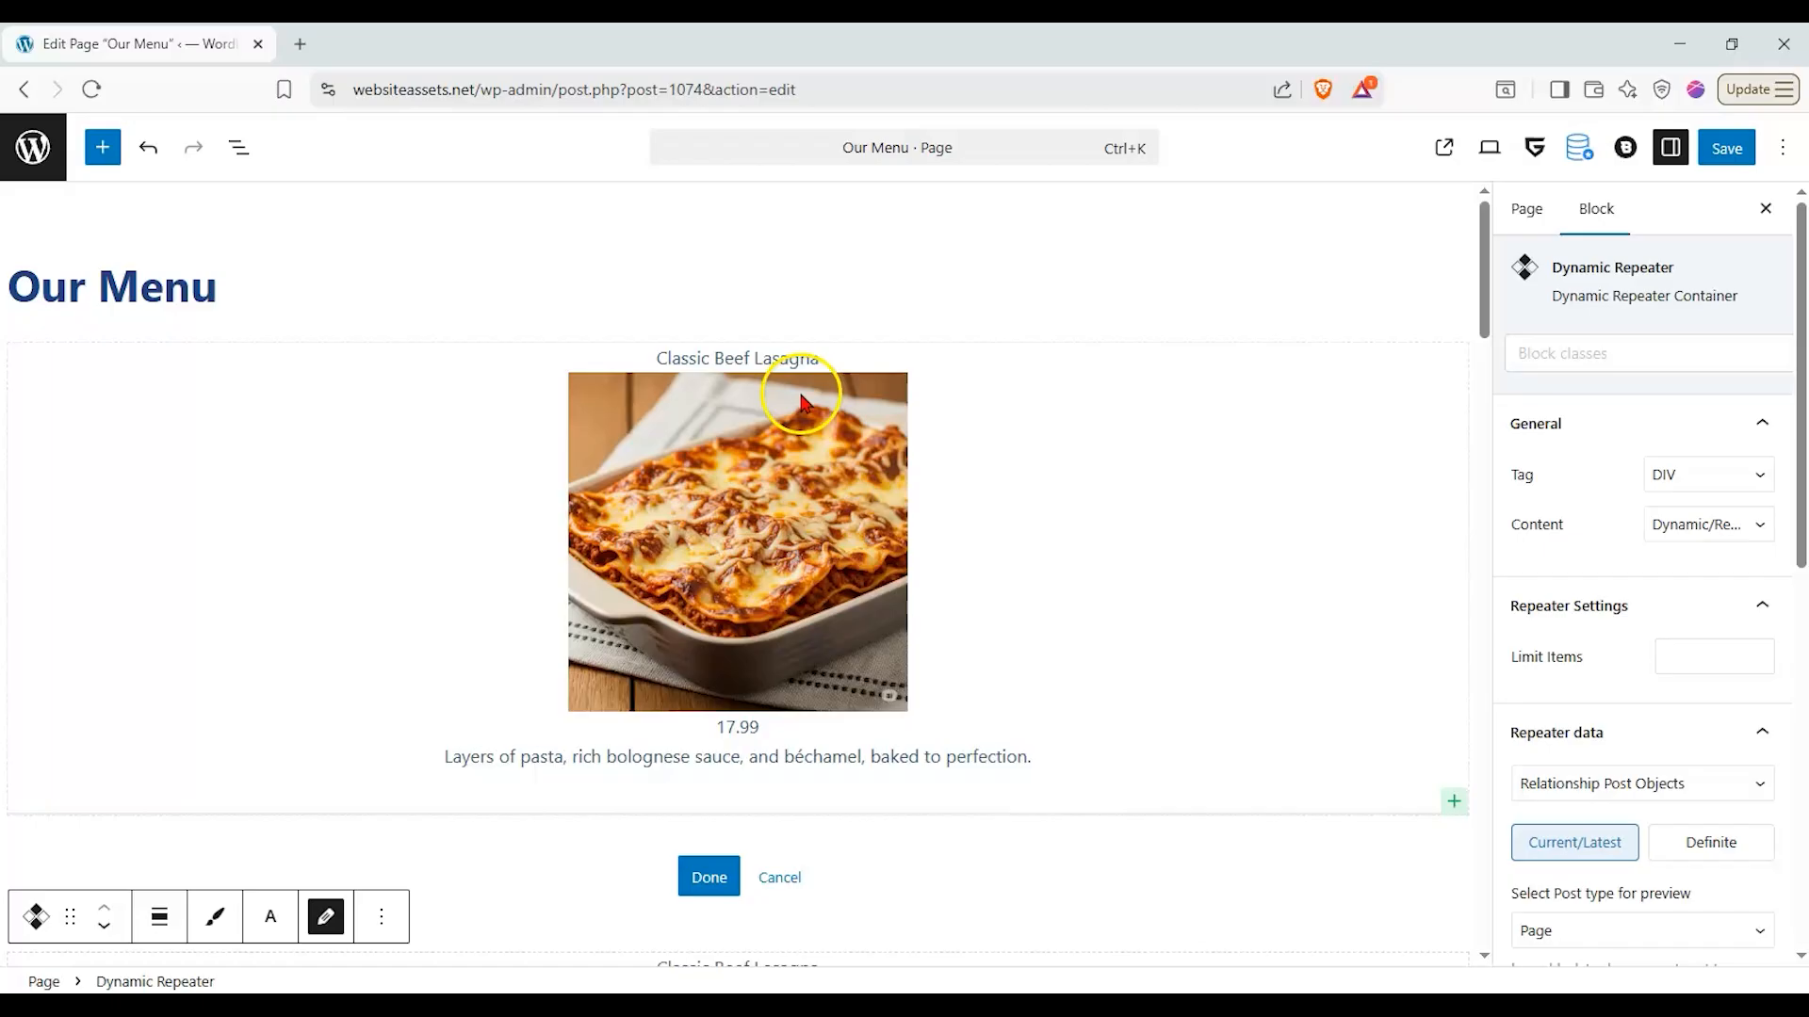
# - Enable an icon on the dish title's Meta getter above the image
pyautogui.scroll(-5, 801, 405)
pyautogui.scroll(5, 810, 471)
pyautogui.click(759, 375)
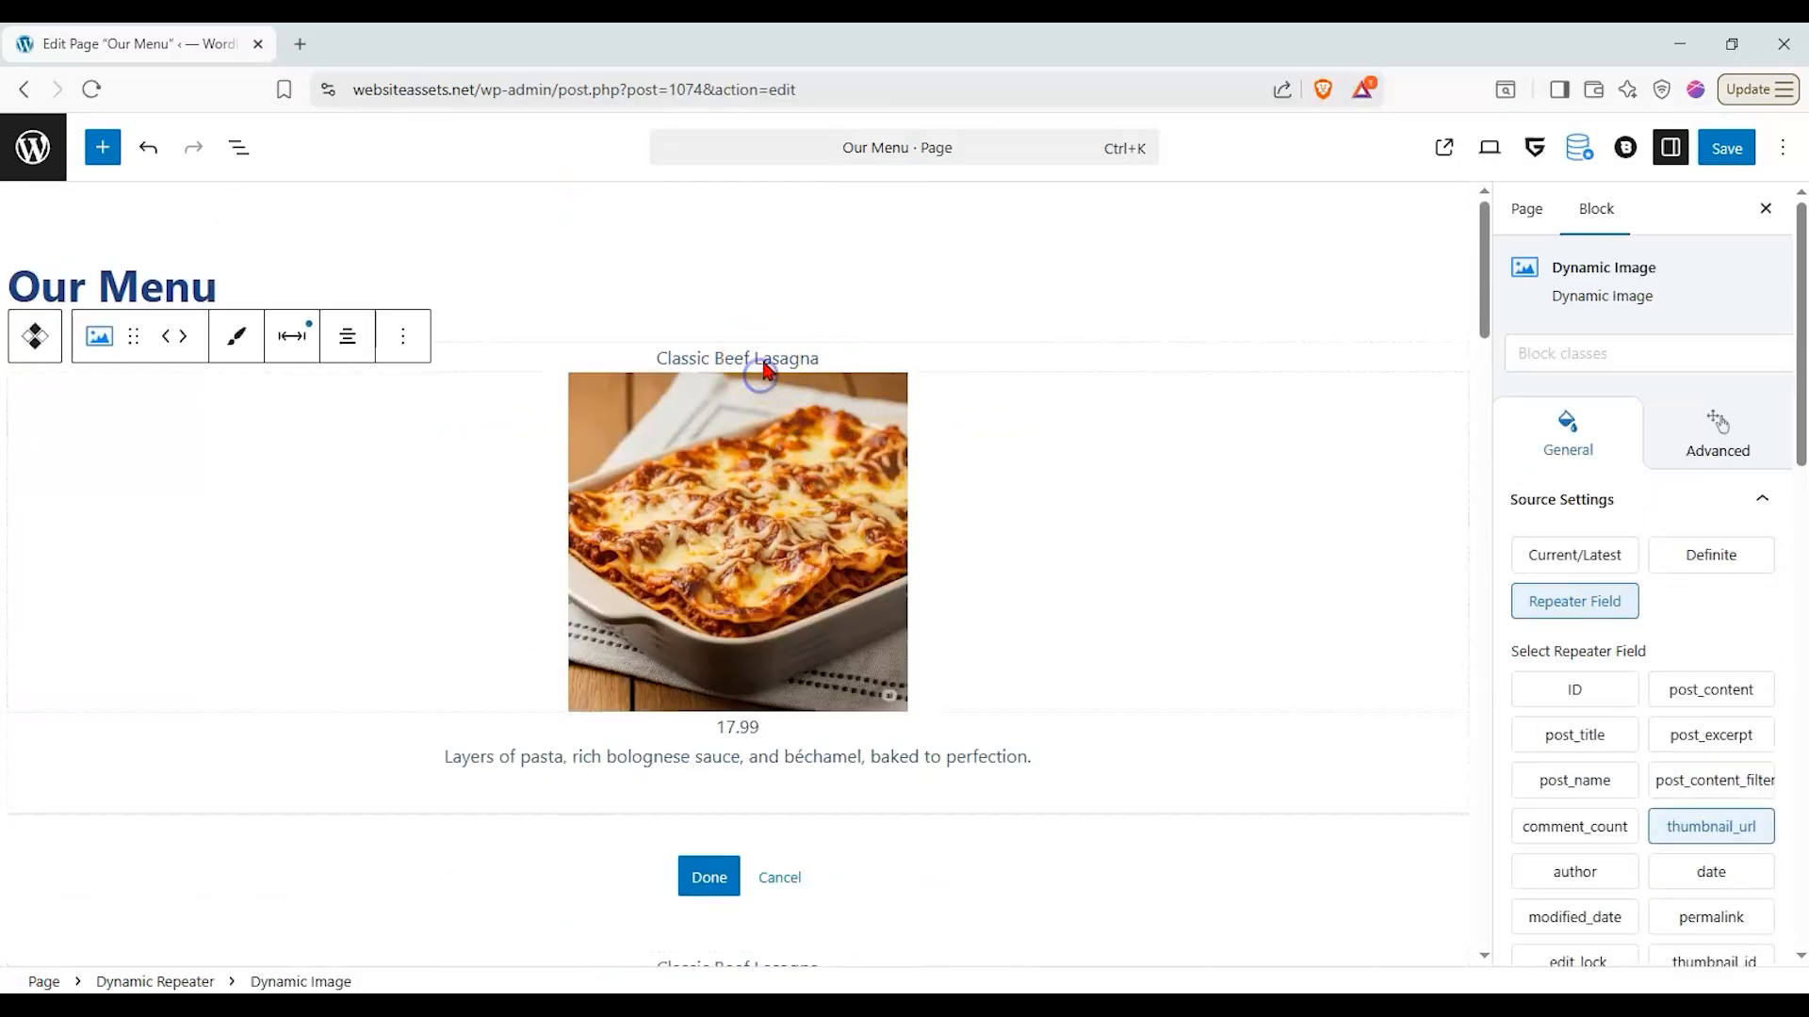
pyautogui.click(759, 366)
pyautogui.scroll(8, 731, 471)
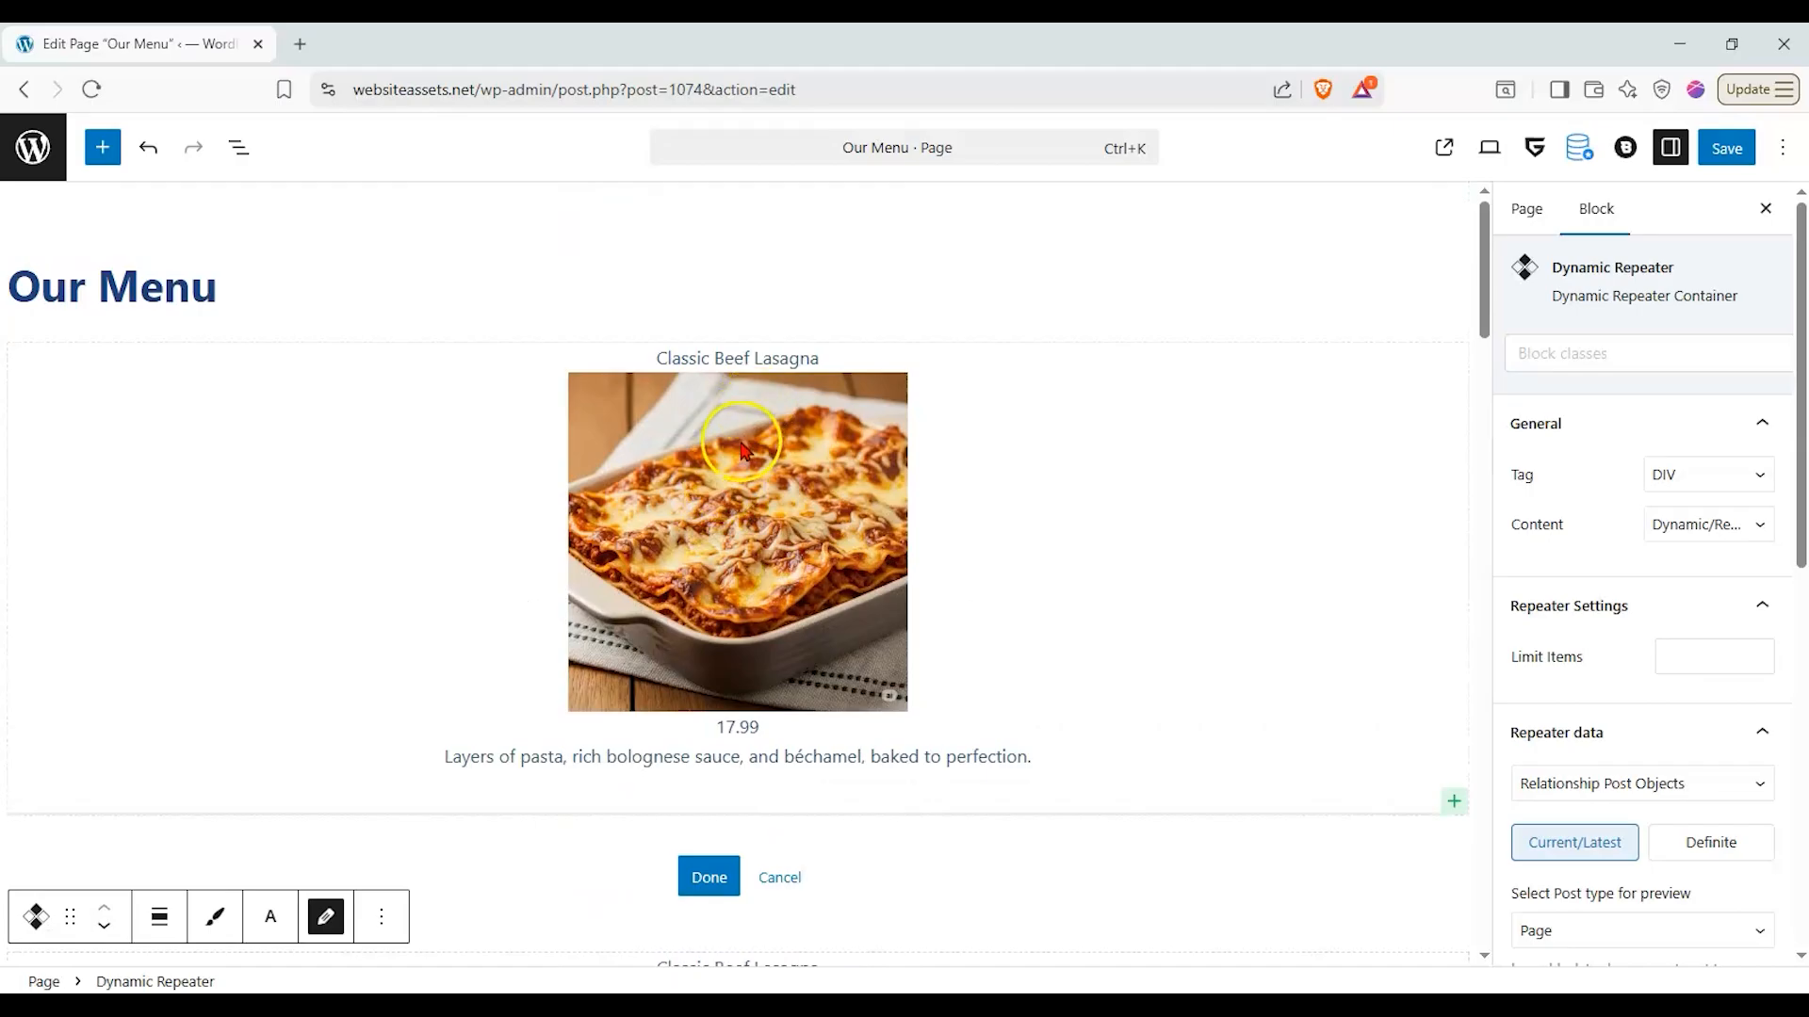
pyautogui.click(744, 362)
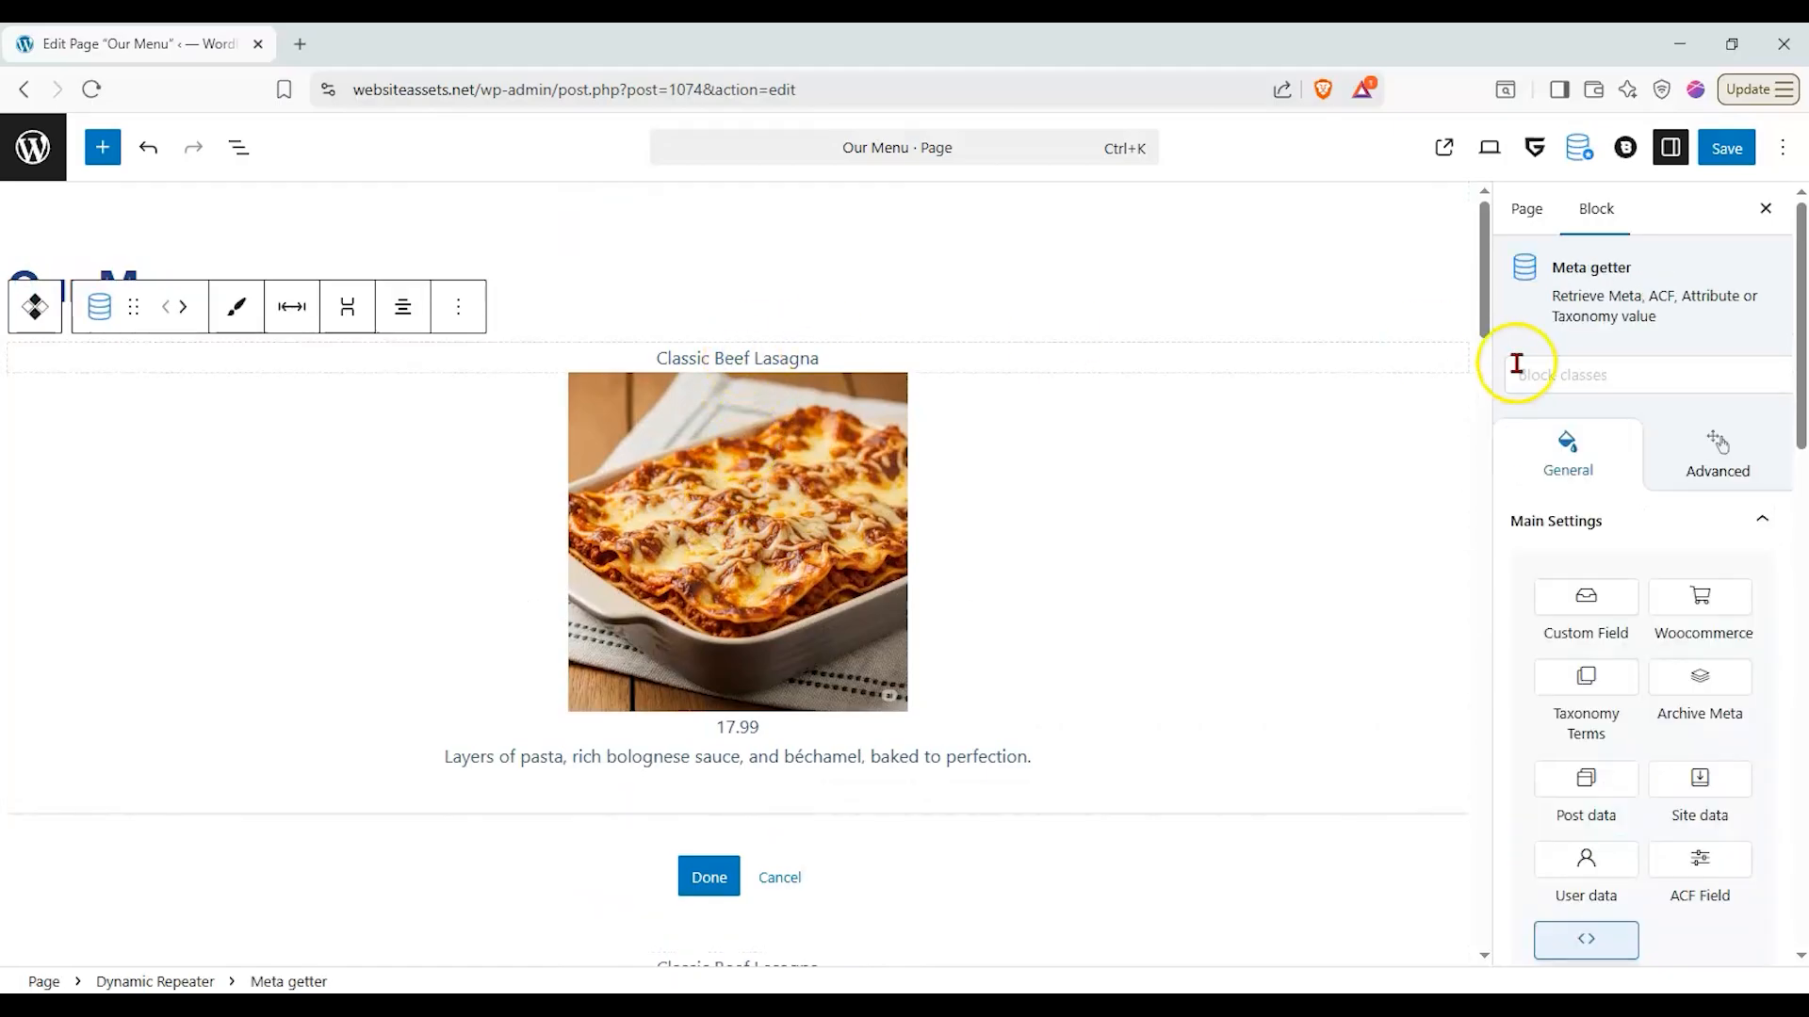
pyautogui.scroll(-6, 1623, 492)
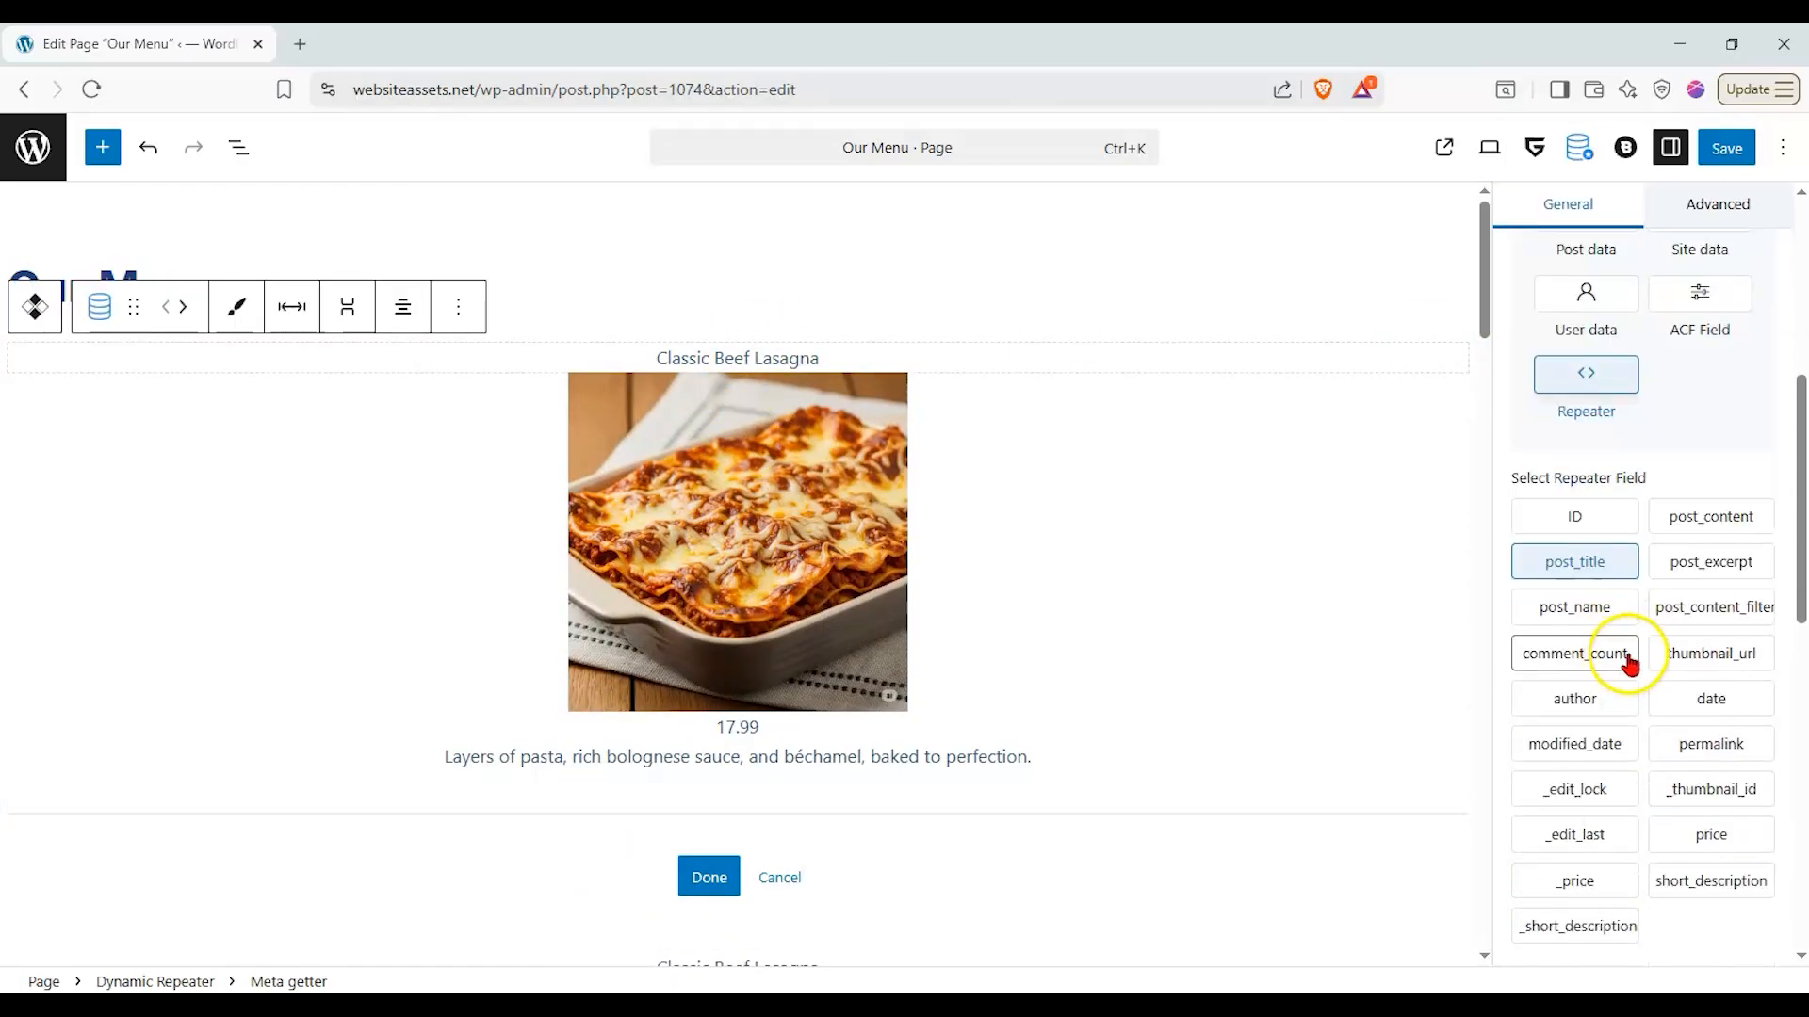
pyautogui.scroll(-9, 1630, 665)
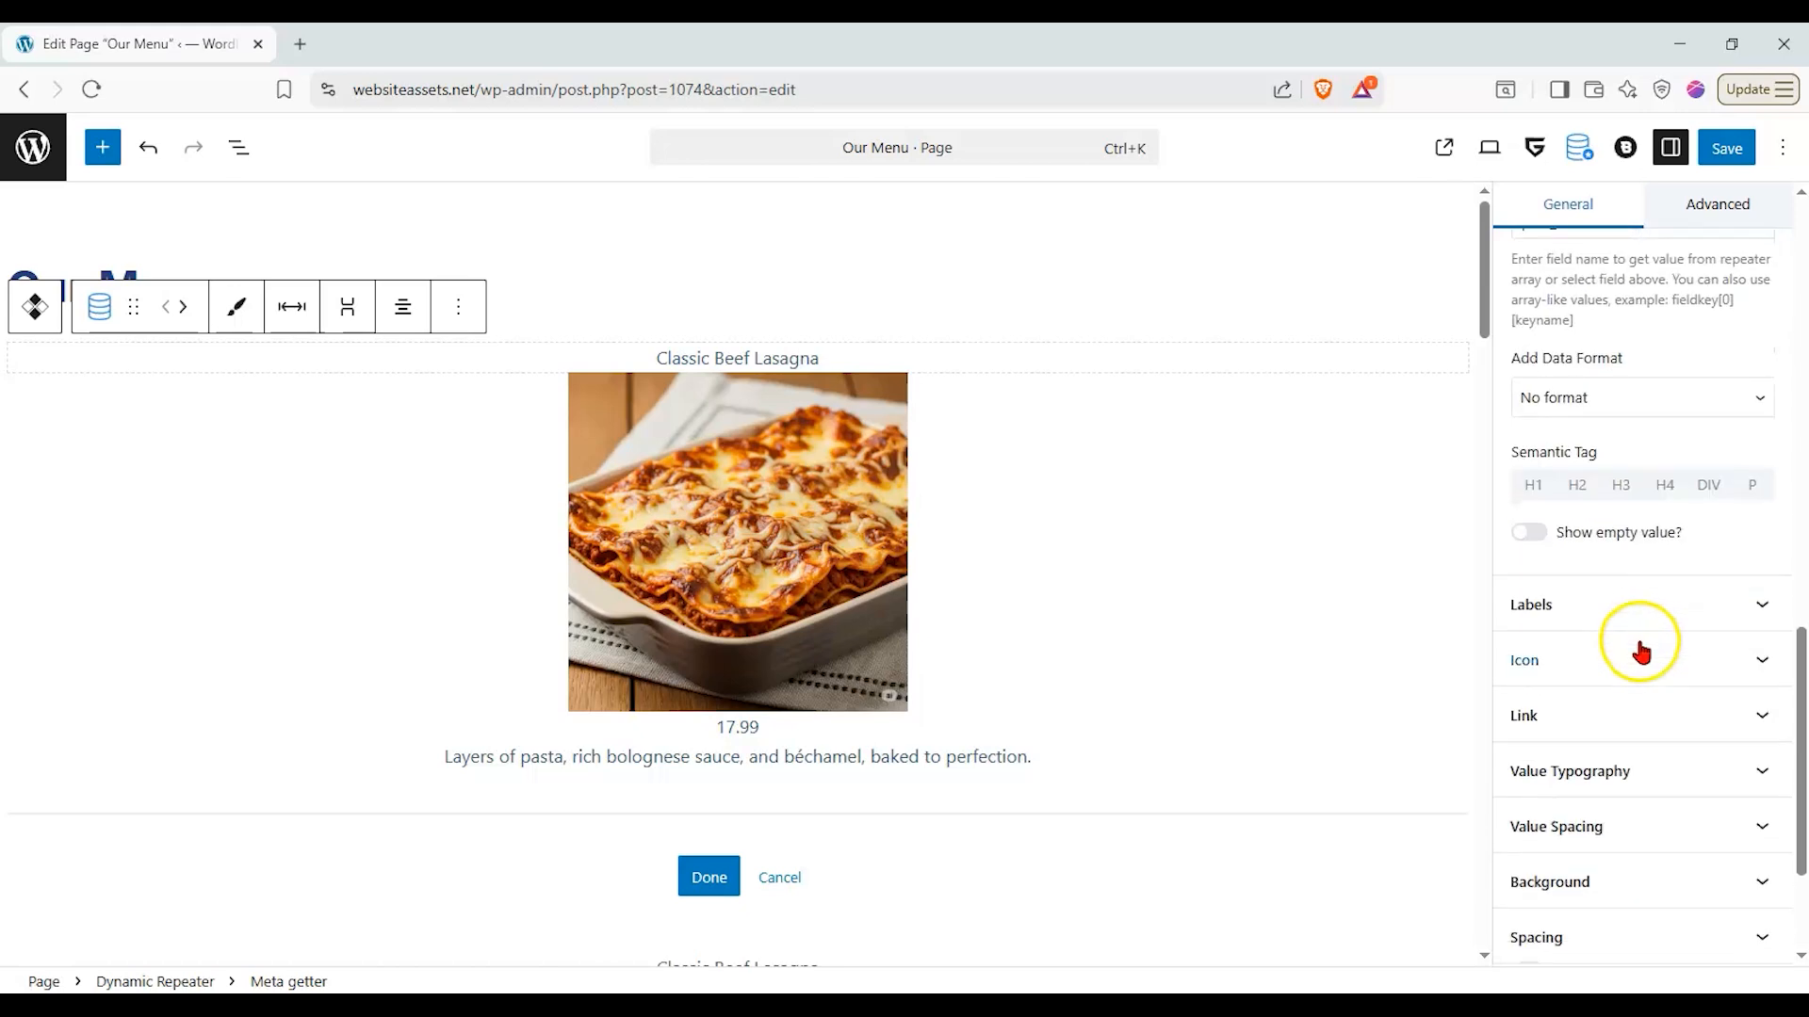
pyautogui.click(1637, 659)
pyautogui.click(1531, 701)
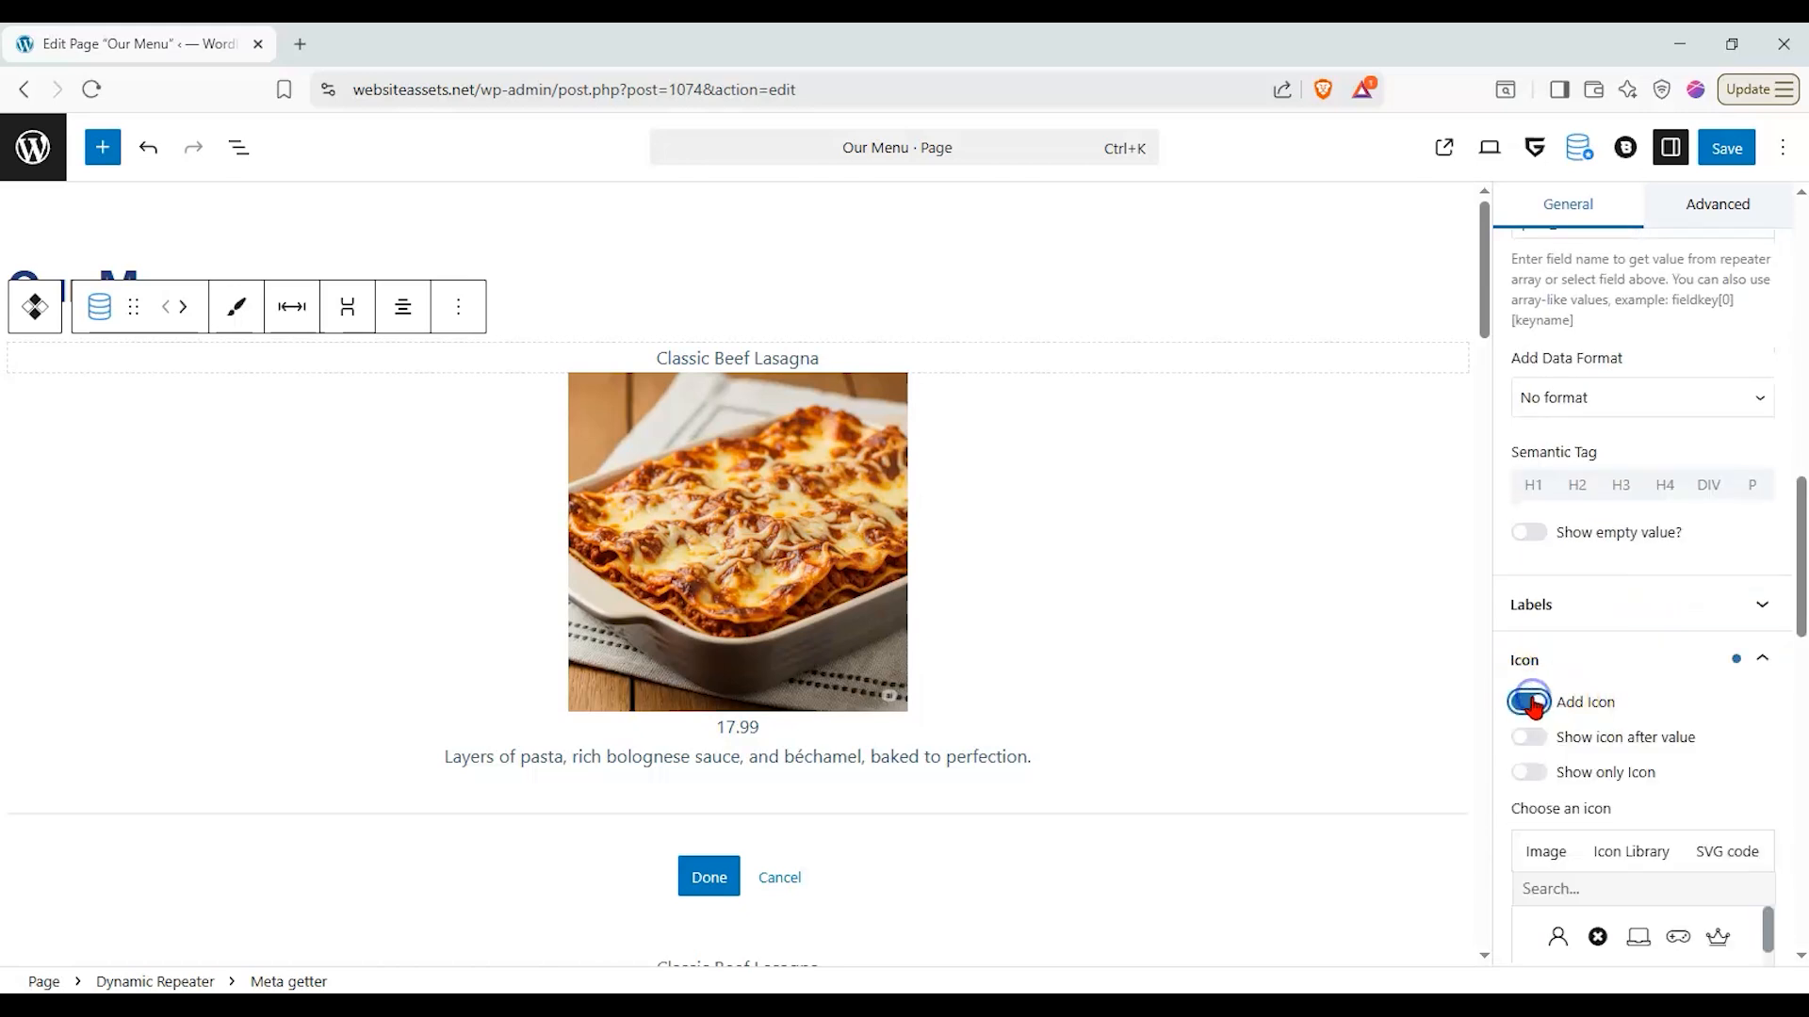
pyautogui.click(1535, 703)
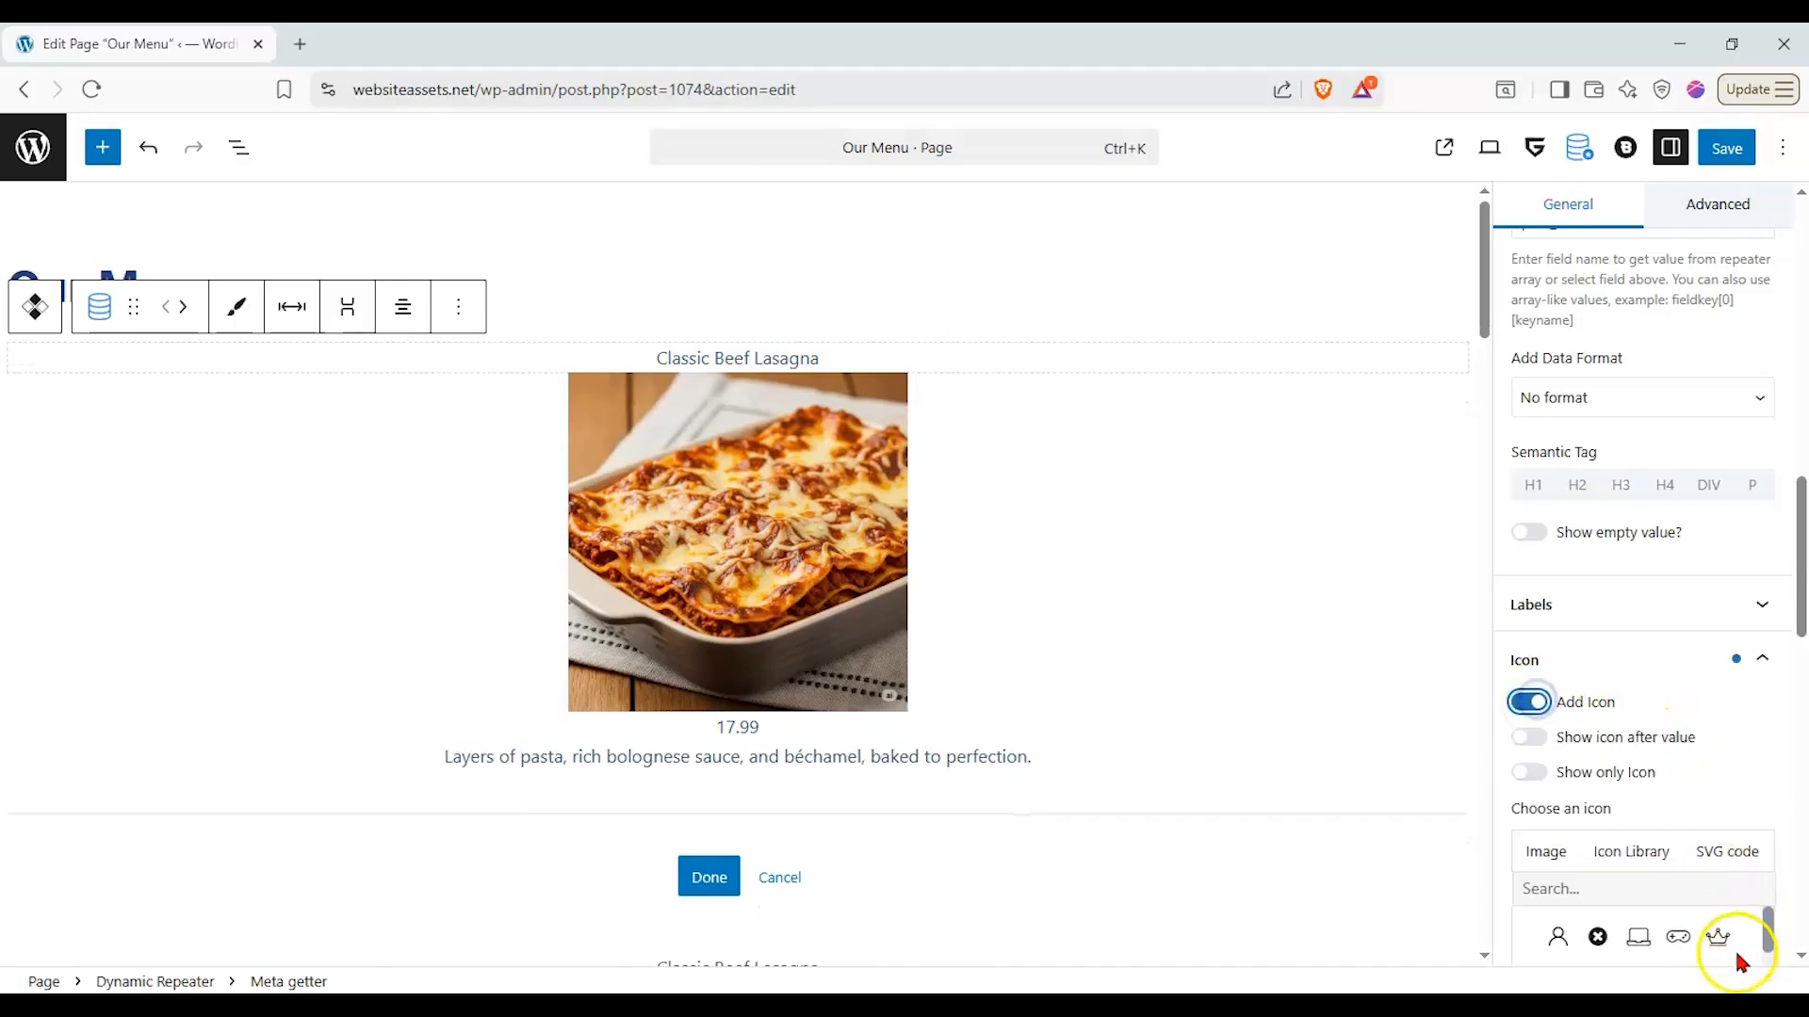
# - Try the crown icon for the dish title, replacing it with the solid heart
pyautogui.click(1718, 936)
pyautogui.scroll(-7, 1664, 678)
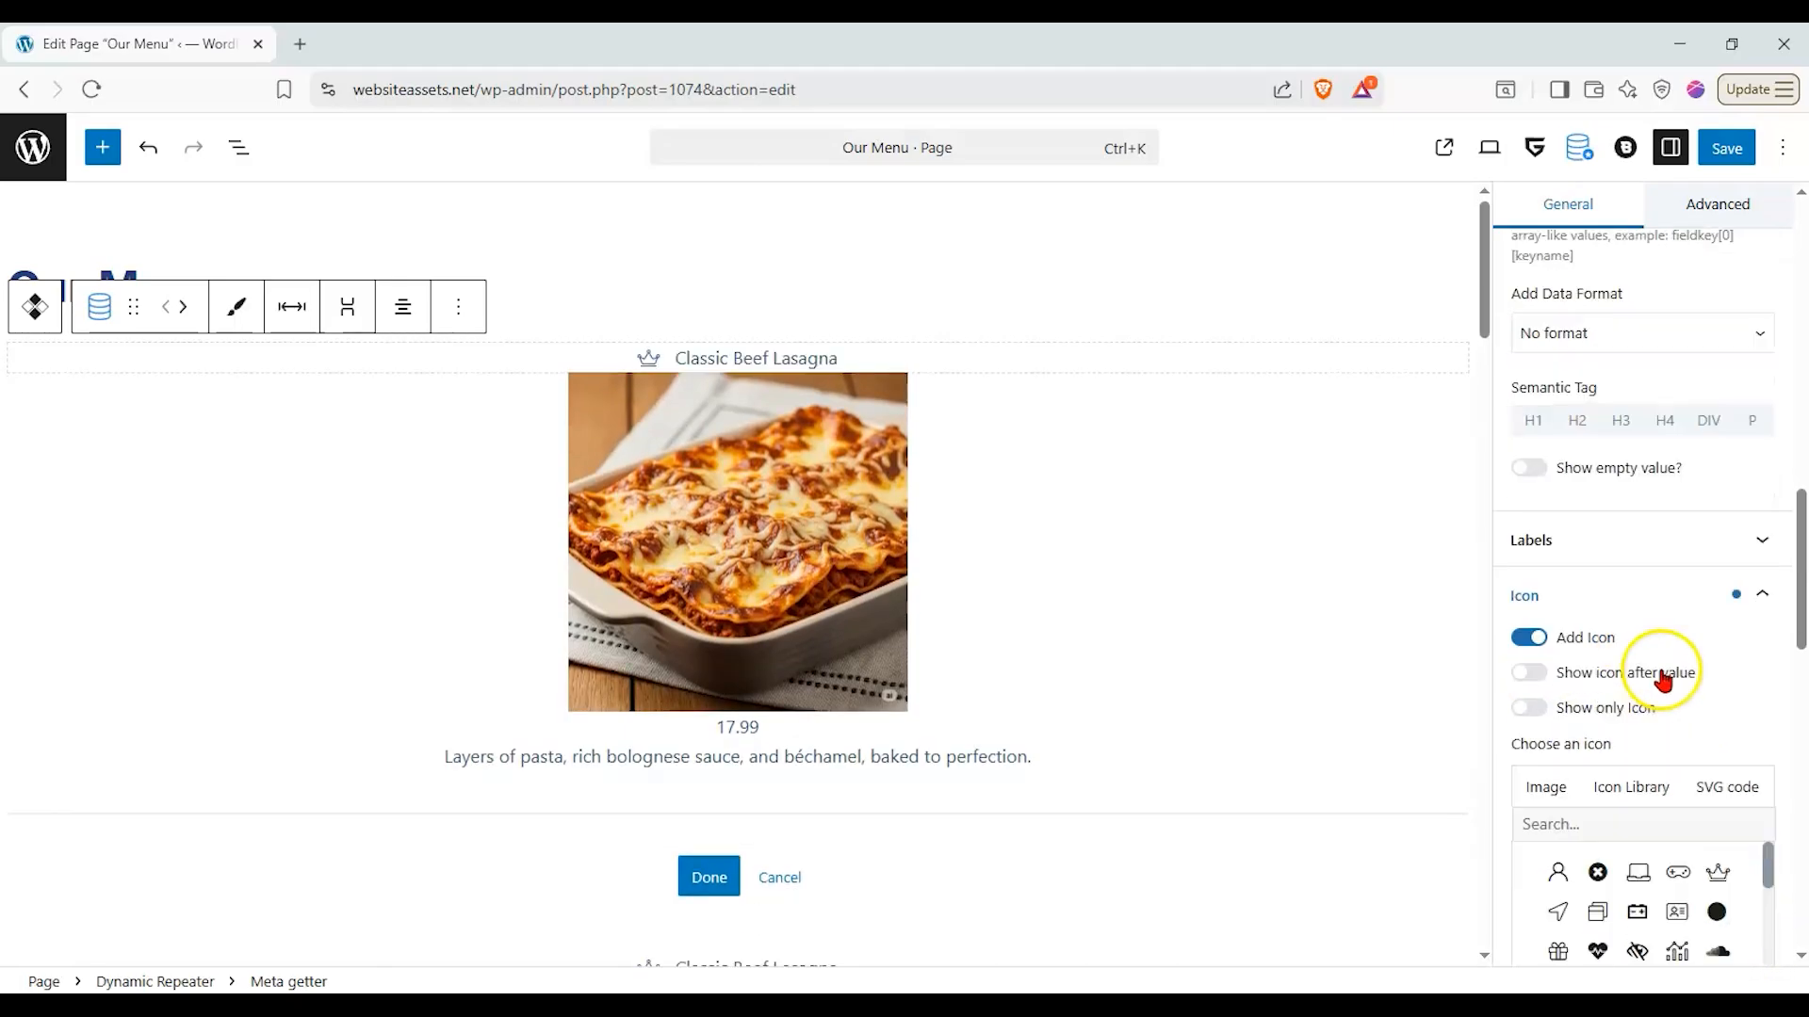
pyautogui.scroll(5, 1667, 613)
pyautogui.click(1637, 489)
# - Set the dish title's text color to red in its value typography
pyautogui.scroll(-3, 1658, 784)
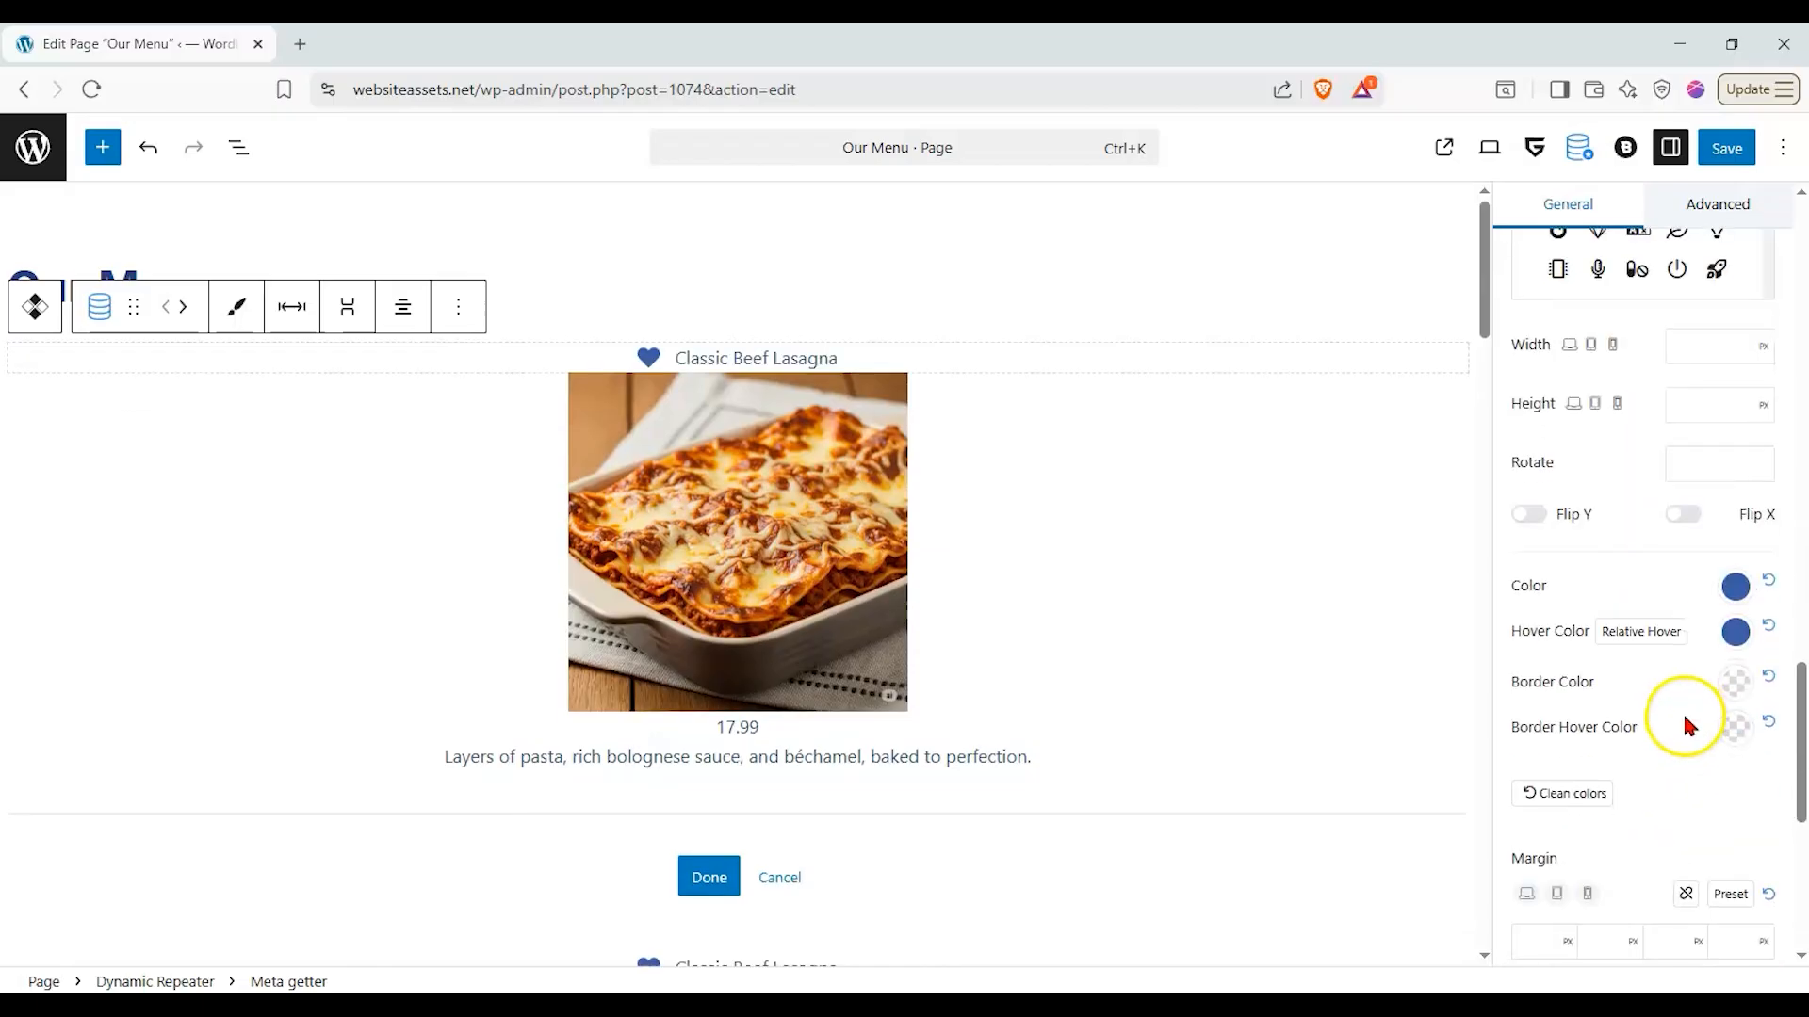
pyautogui.scroll(-3, 1653, 674)
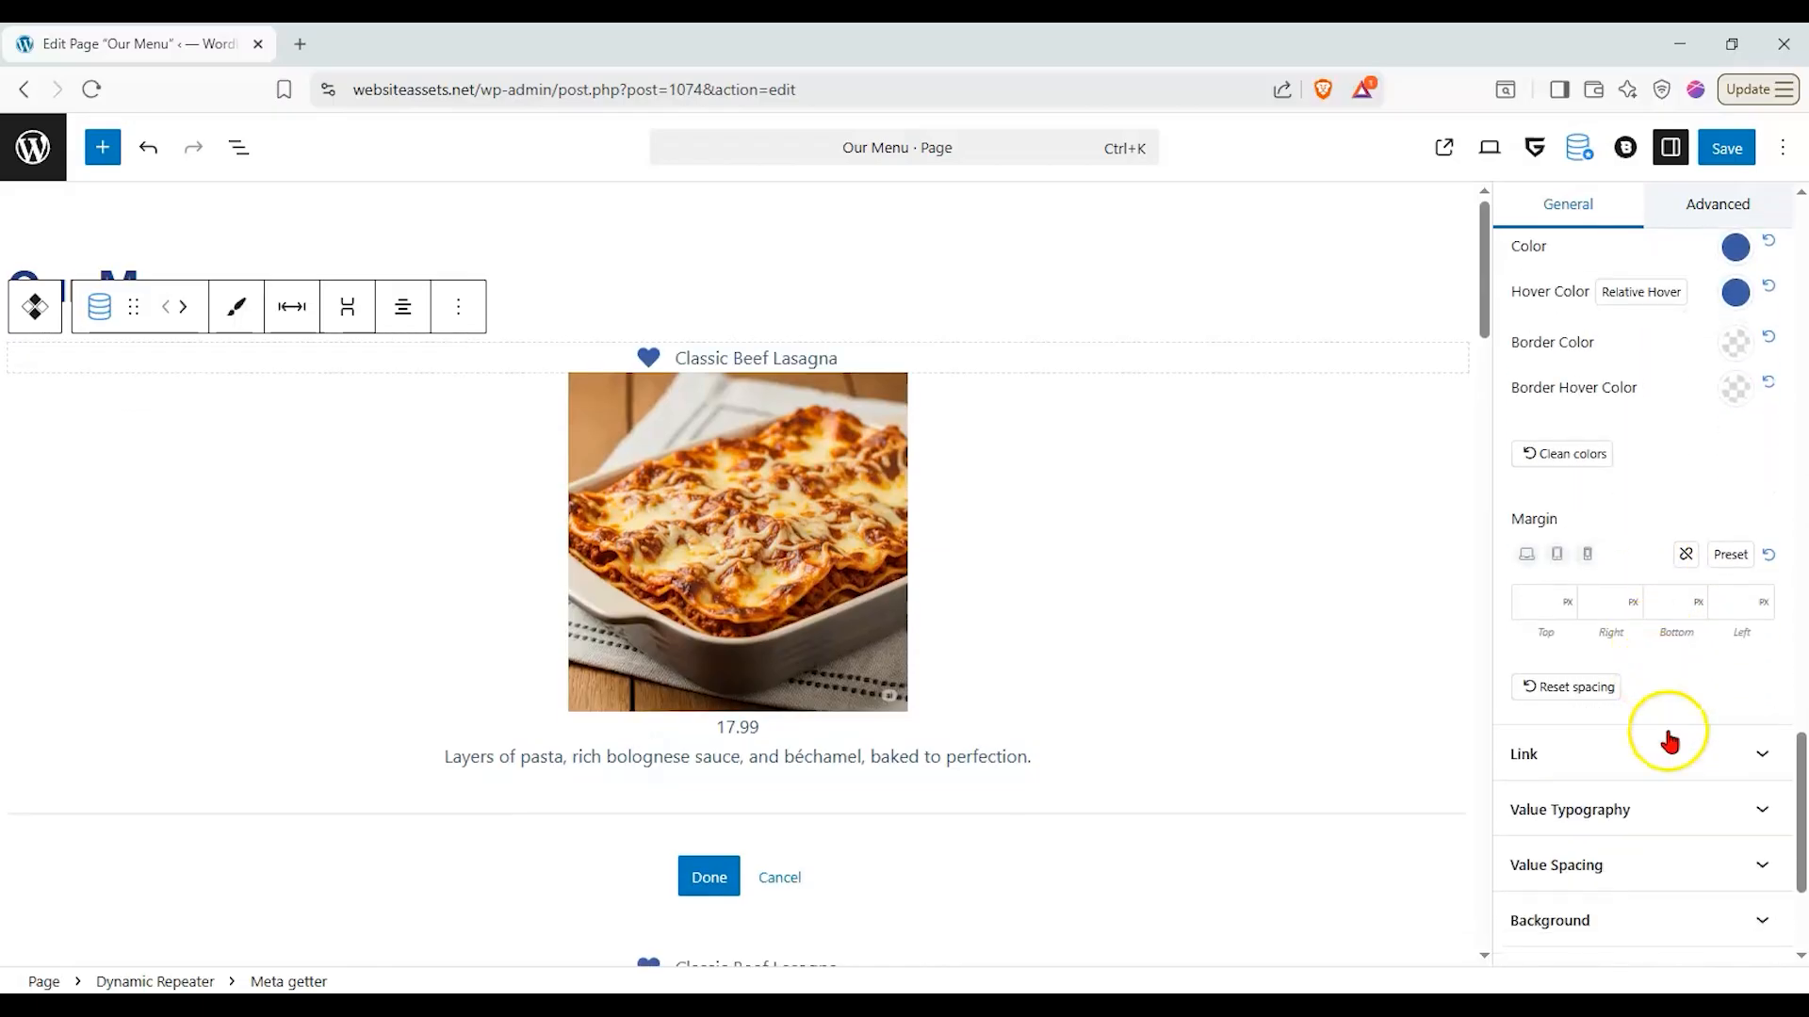
pyautogui.click(1669, 799)
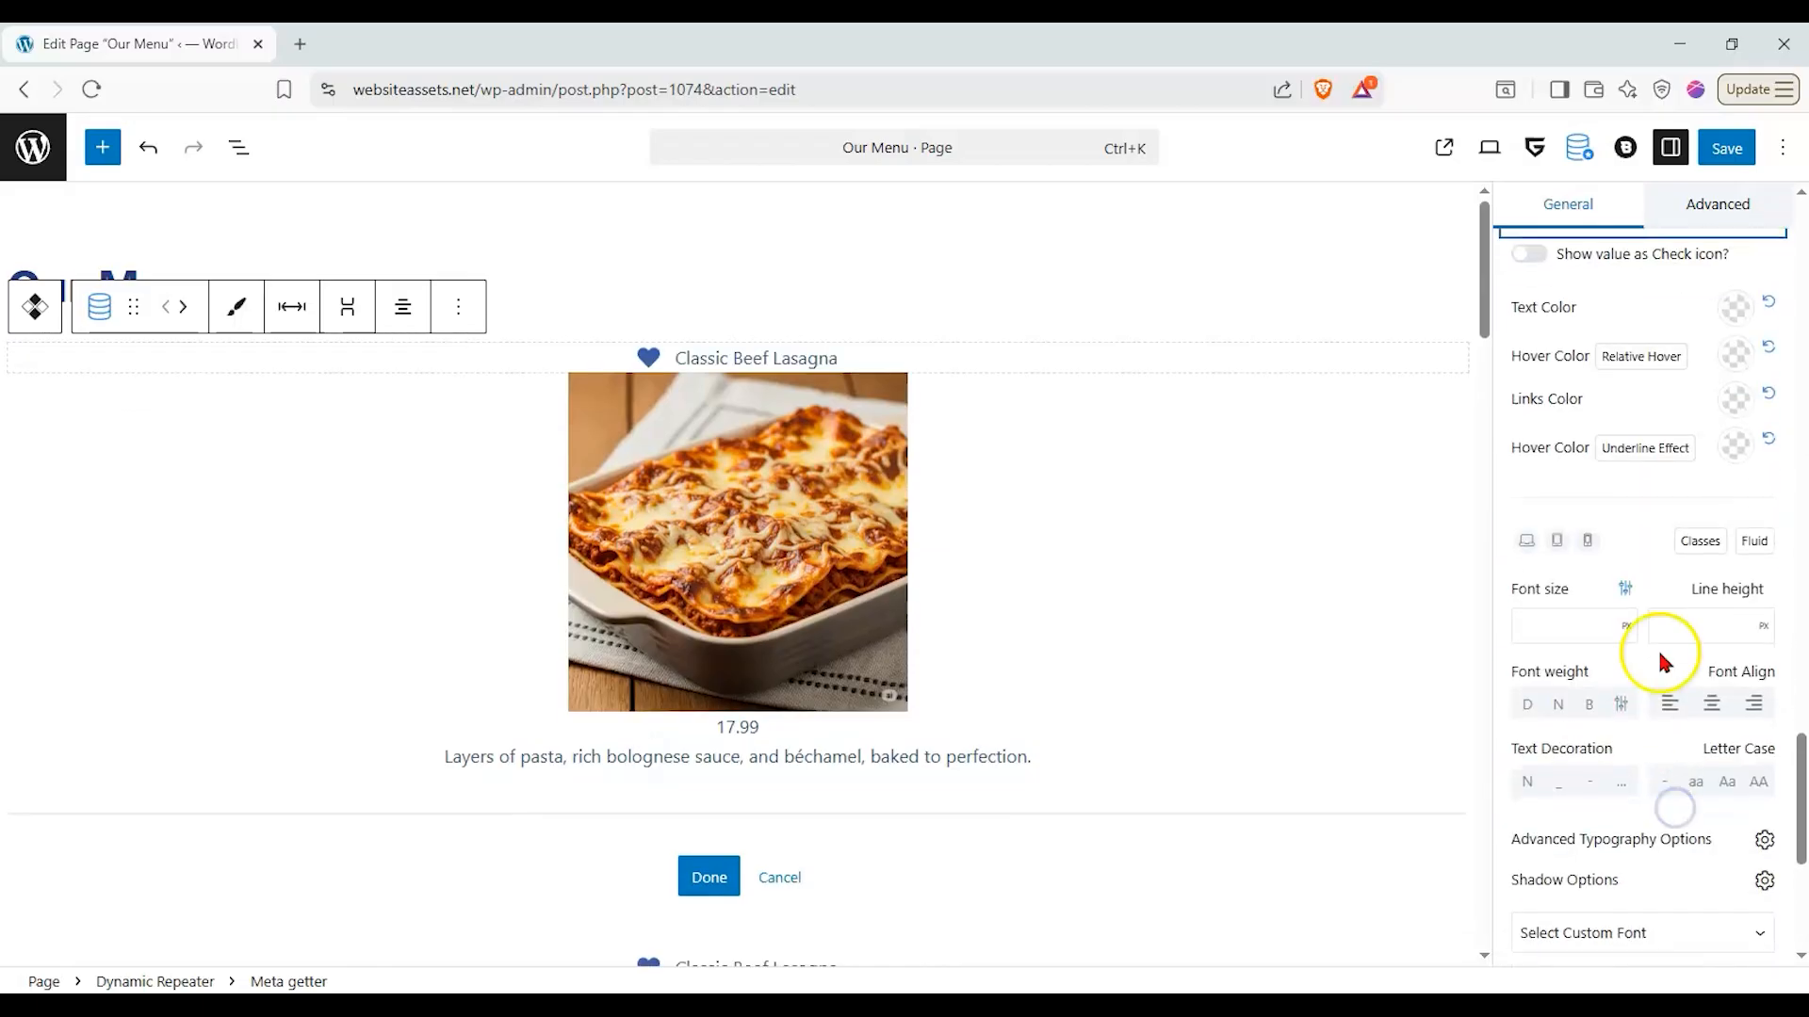
pyautogui.click(1733, 311)
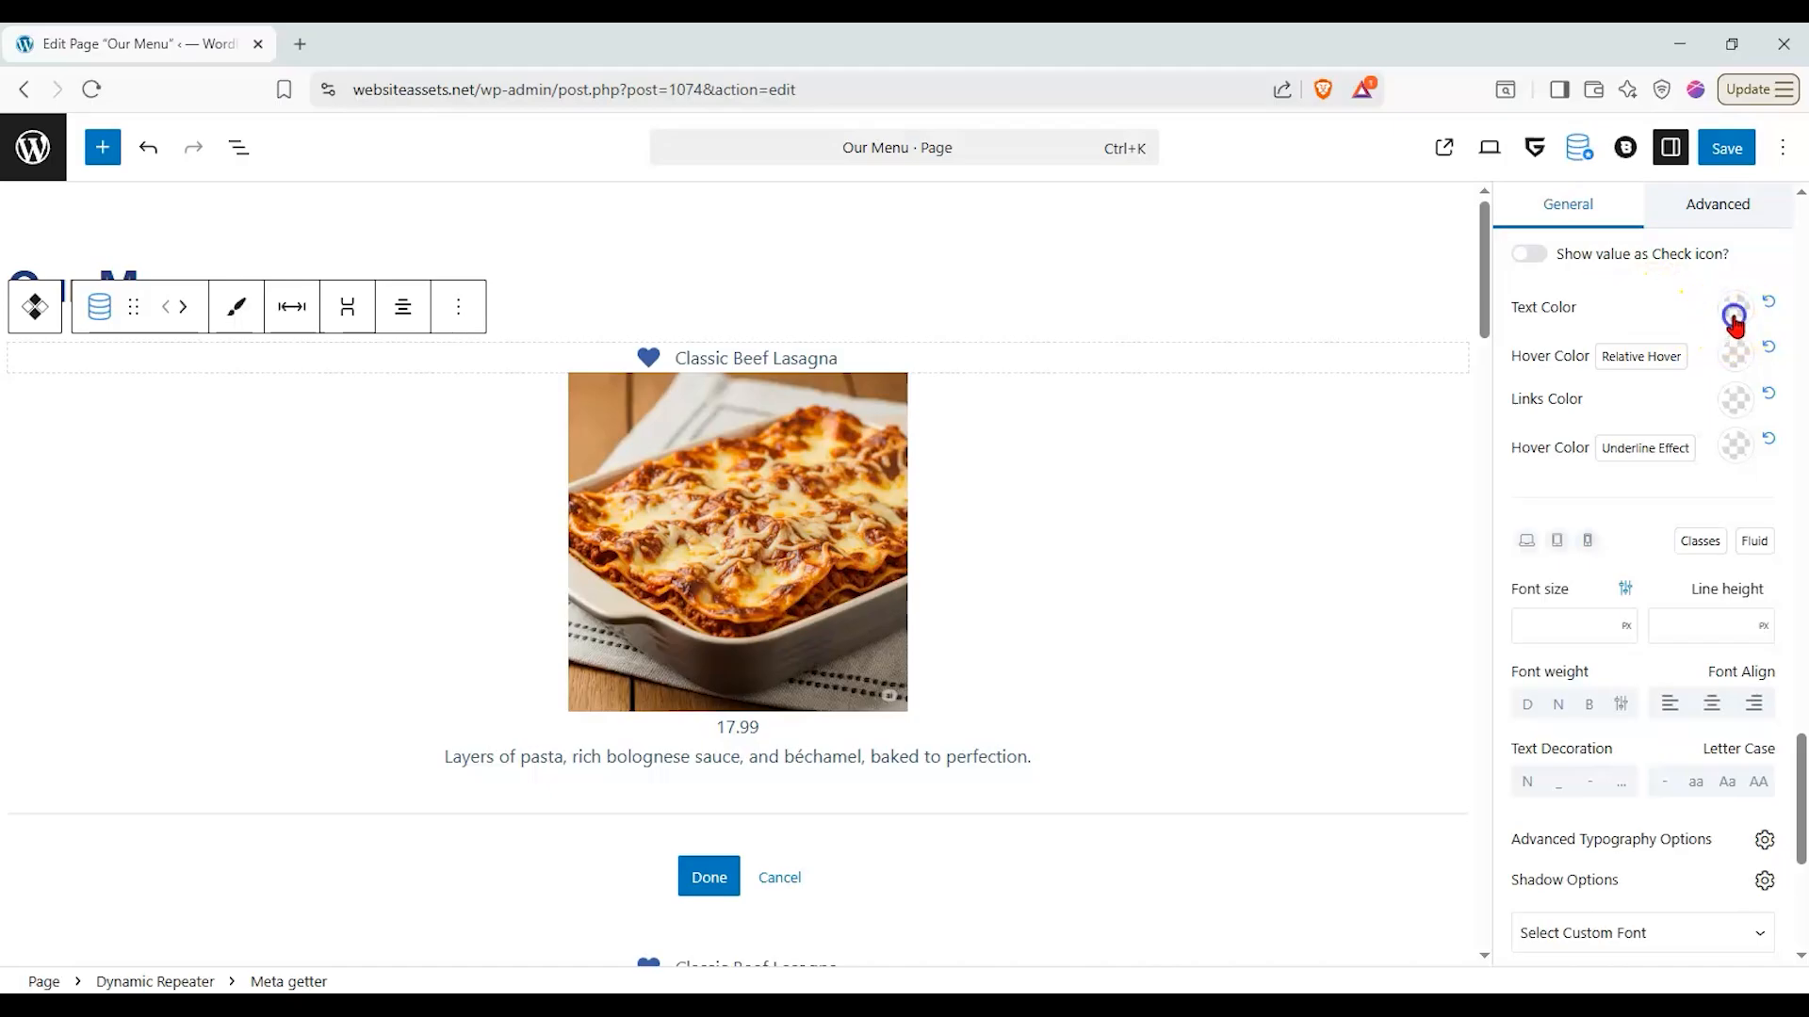
pyautogui.moveTo(1671, 408); pyautogui.dragTo(1730, 435)
pyautogui.click(1655, 309)
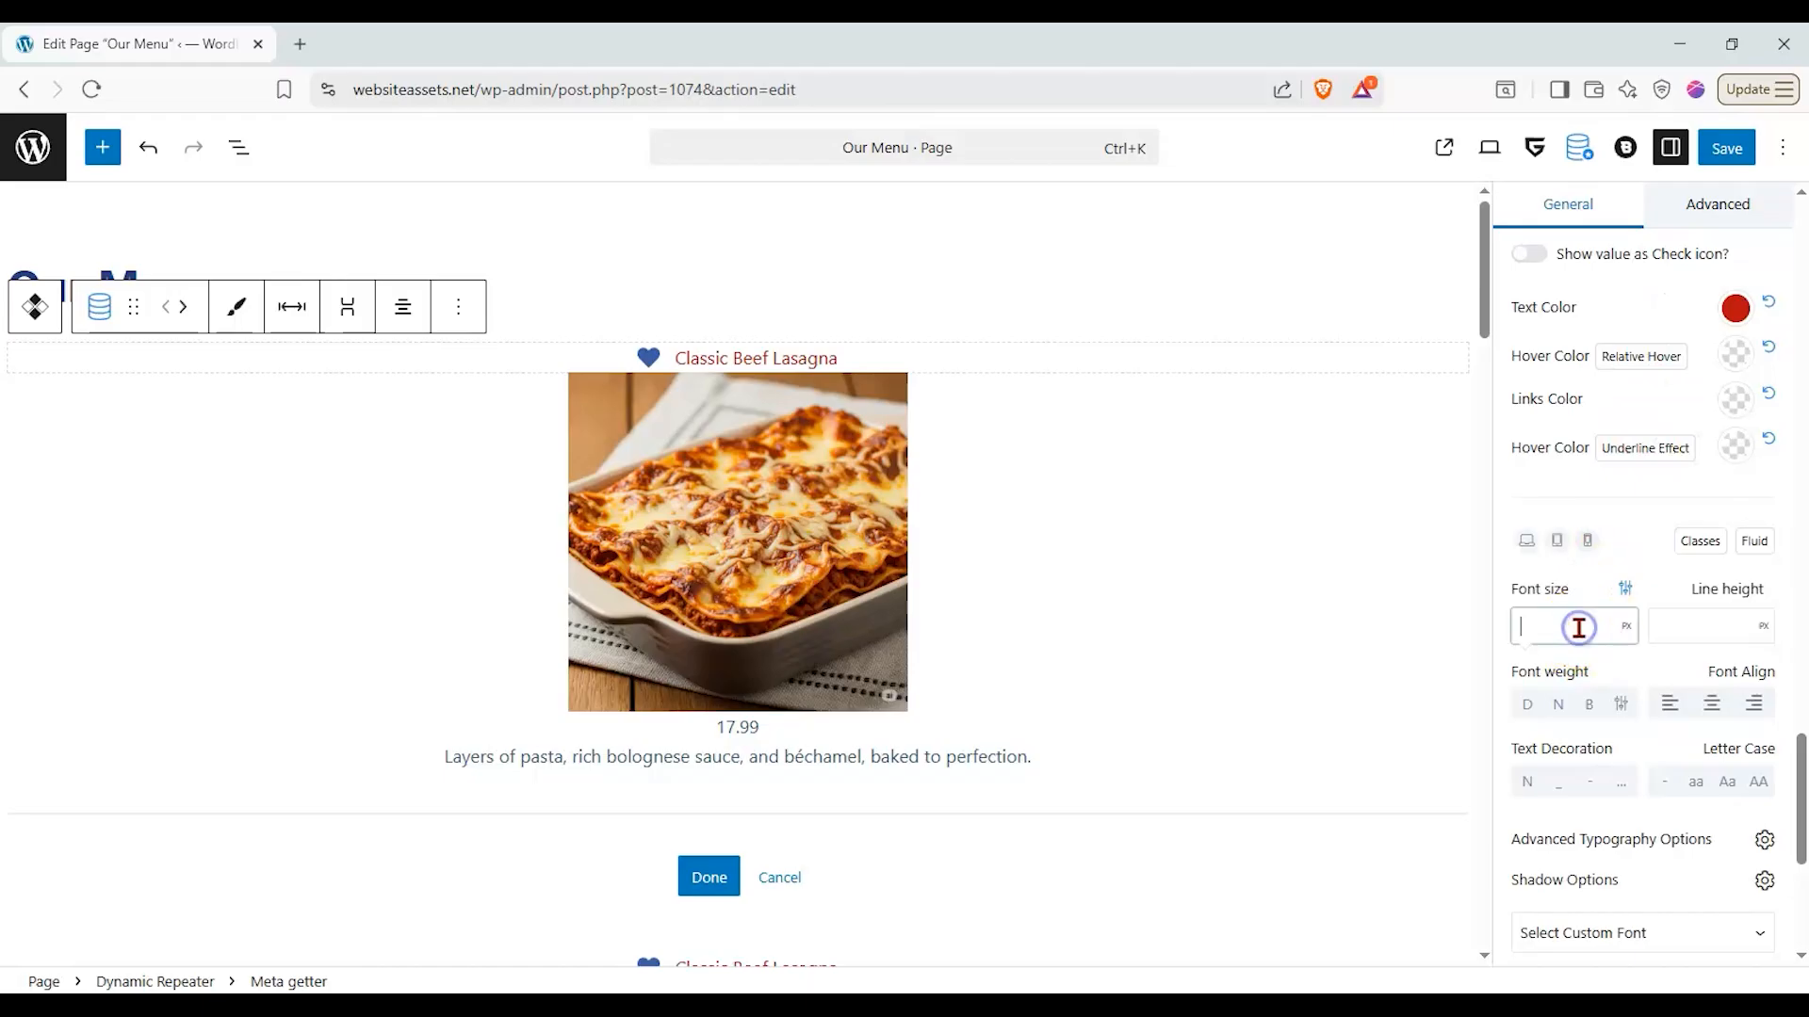
# - Make the dish title bold and set its font size to the Medium (20px) preset
pyautogui.click(1589, 704)
pyautogui.click(1566, 705)
pyautogui.click(1585, 706)
pyautogui.click(1626, 625)
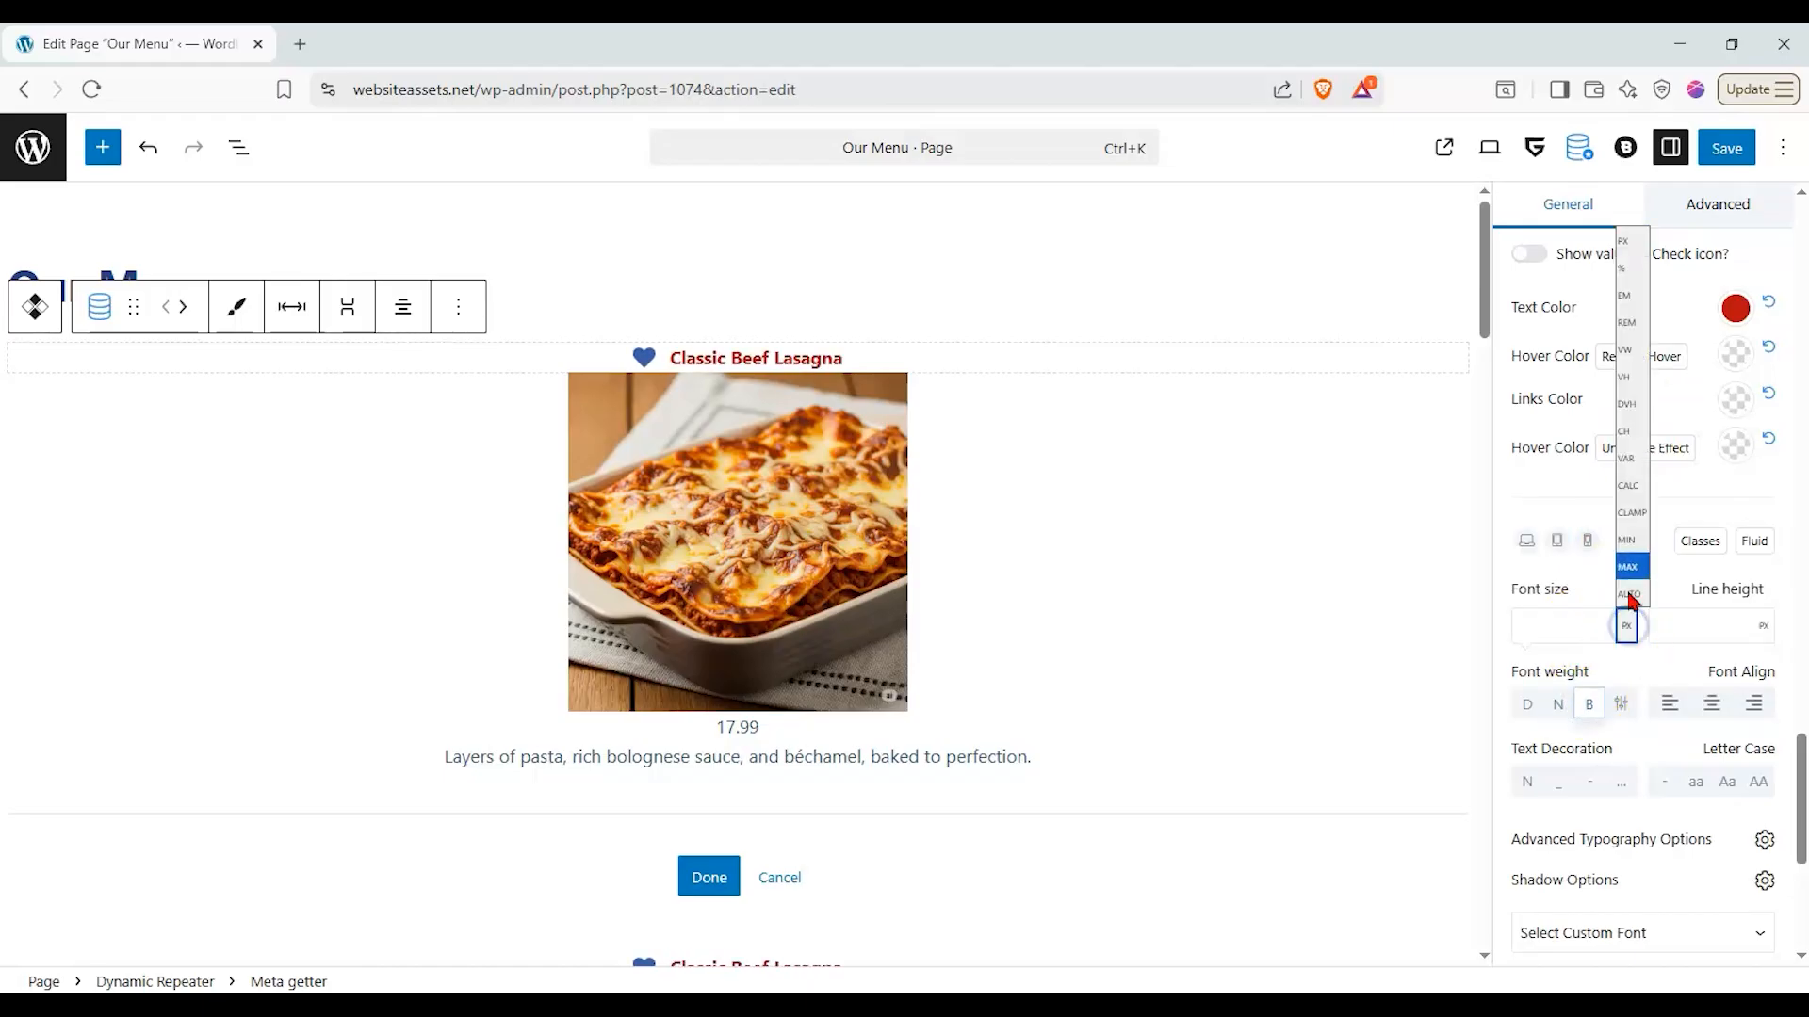
pyautogui.click(1574, 613)
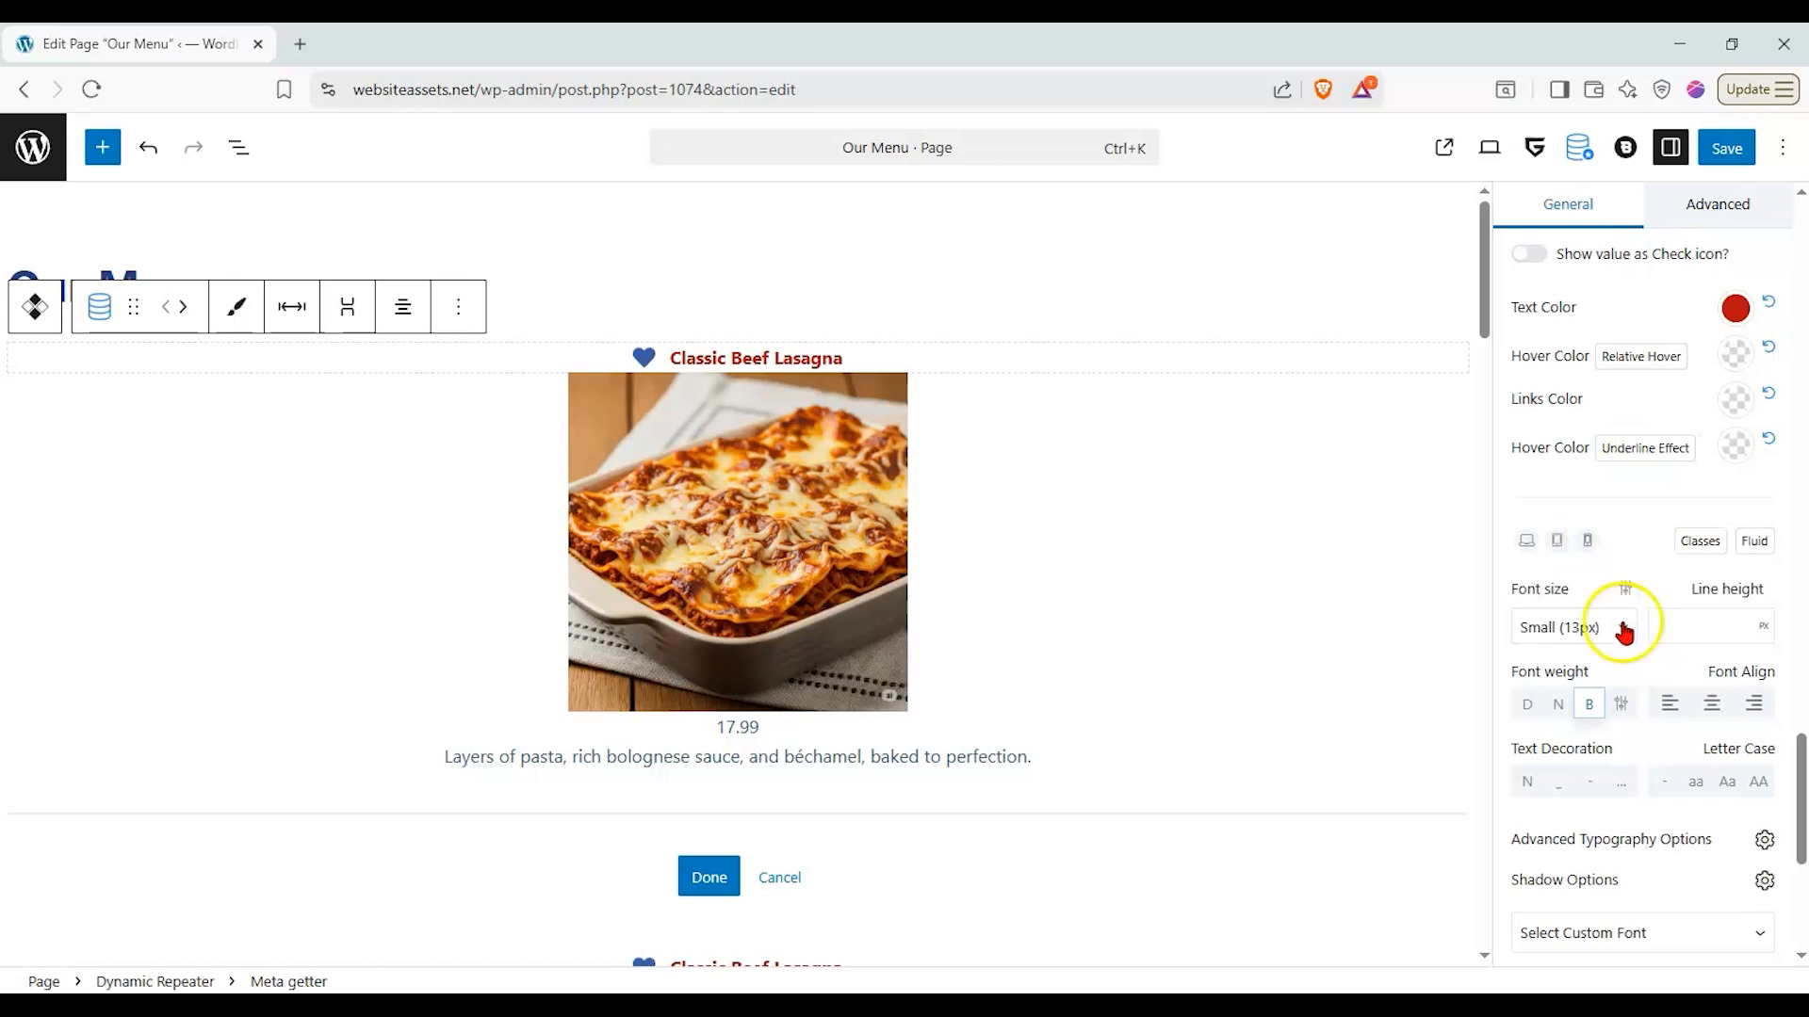
pyautogui.click(1624, 629)
pyautogui.click(1578, 771)
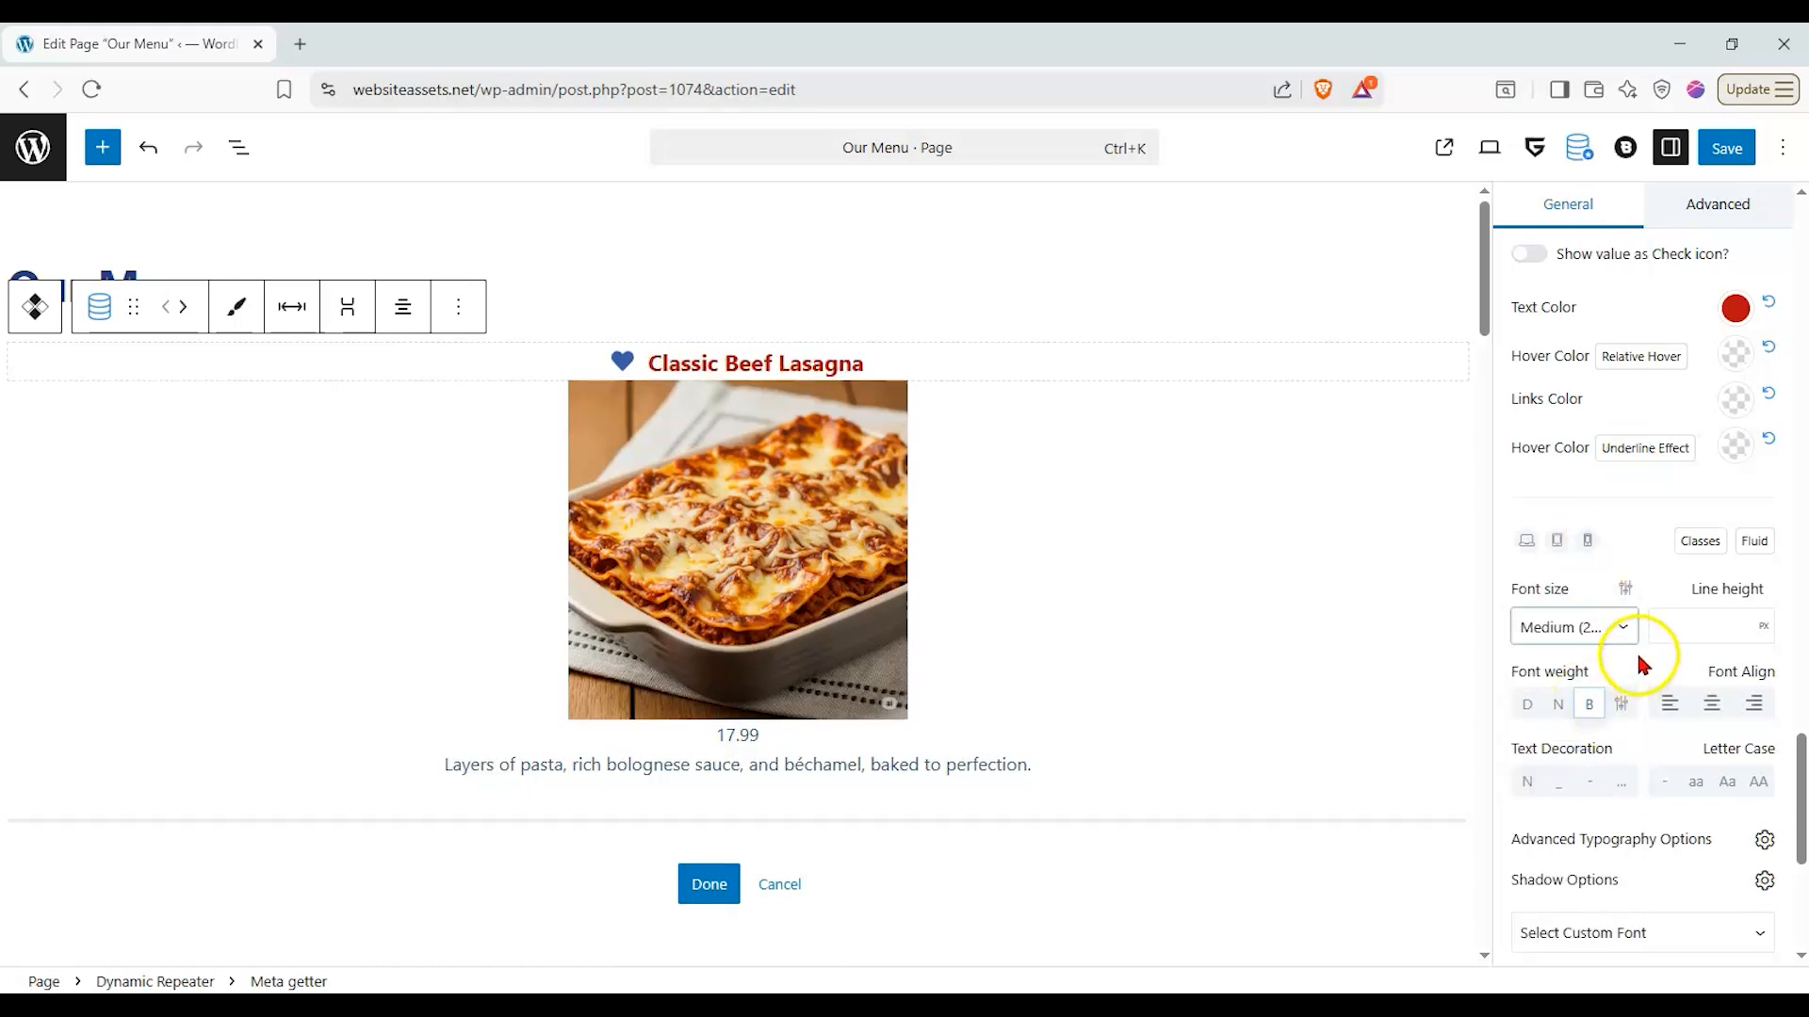
# - Show the page's block list and select the price's Meta getter below the Dynamic Image
pyautogui.click(746, 761)
pyautogui.click(752, 573)
pyautogui.scroll(4, 1060, 641)
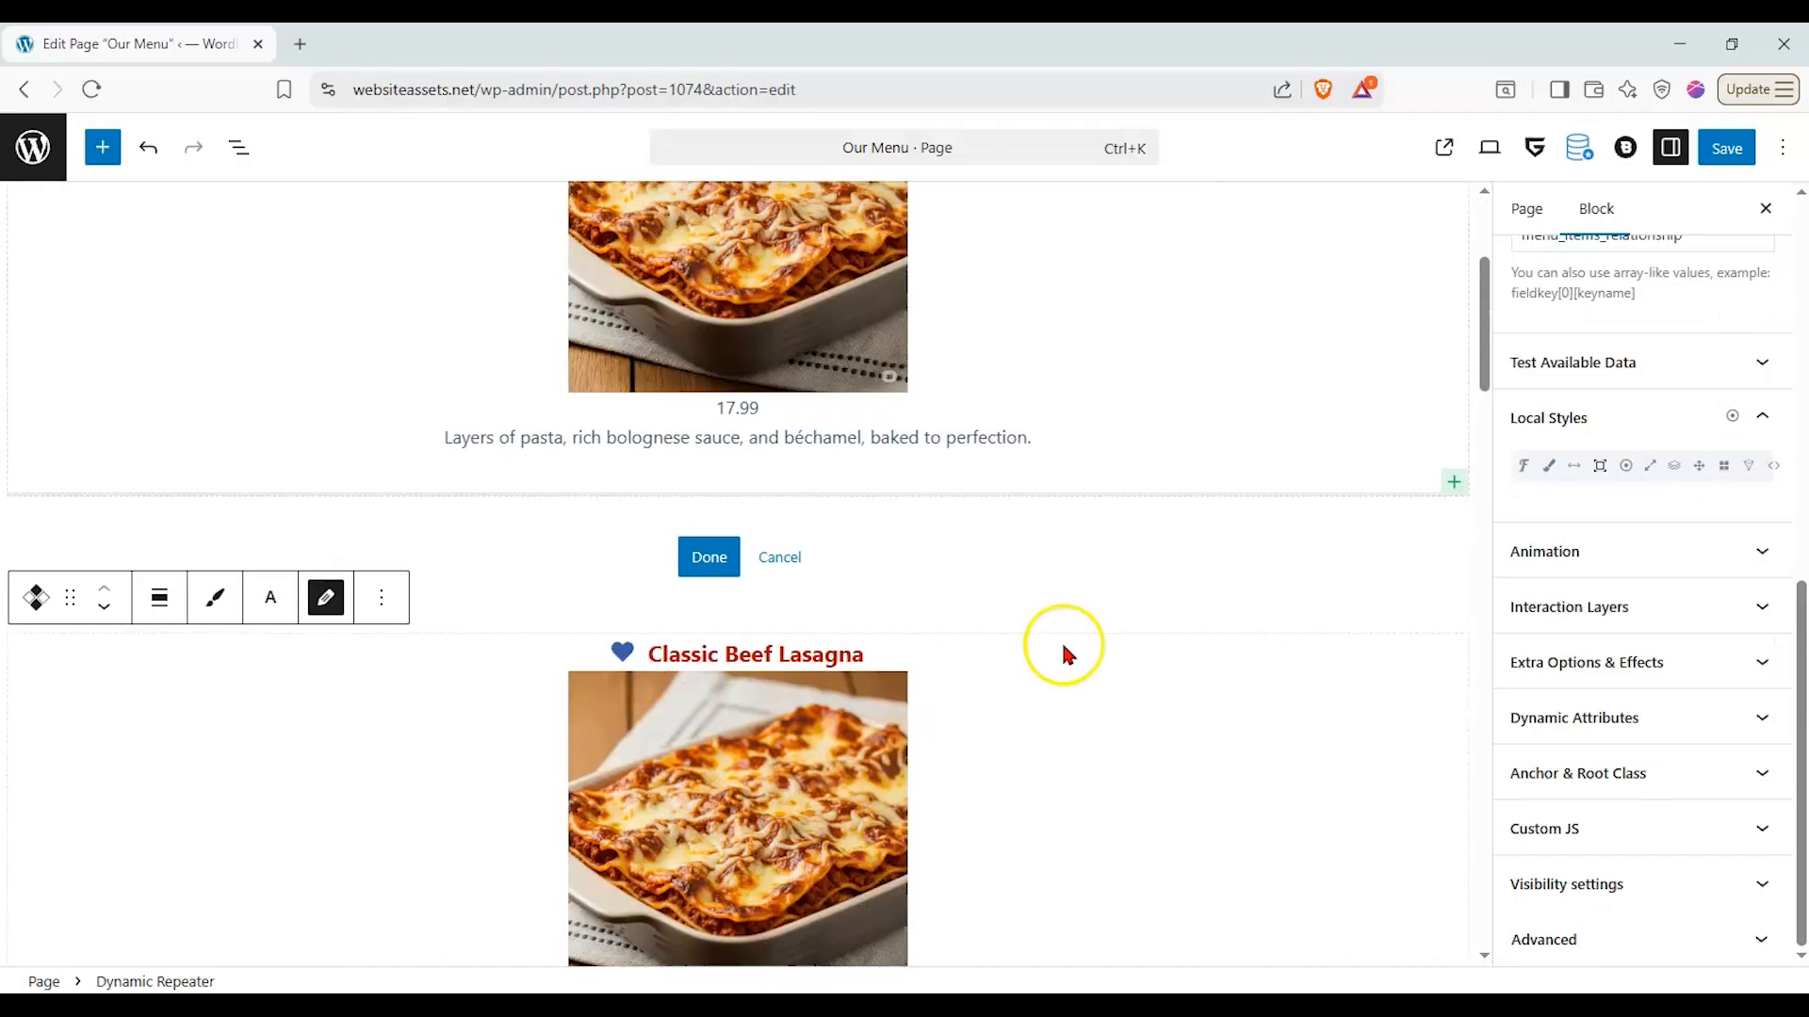
pyautogui.scroll(3, 680, 750)
pyautogui.click(458, 698)
pyautogui.click(687, 763)
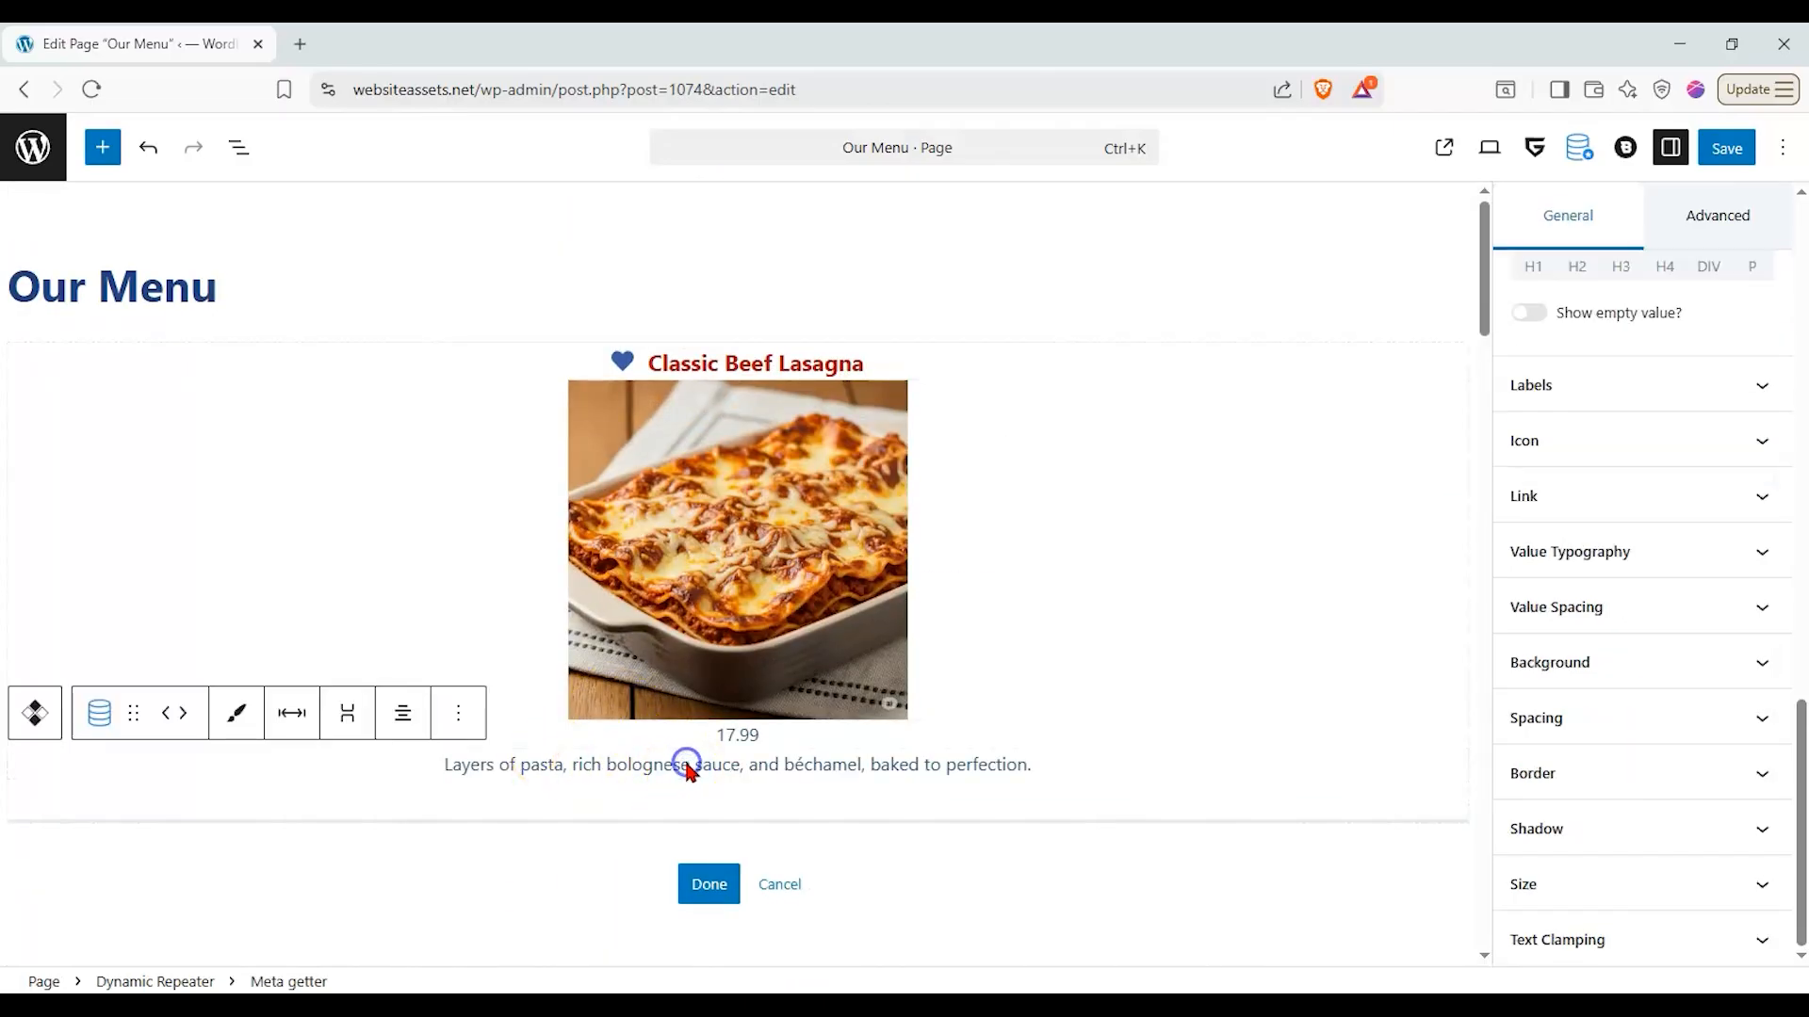
pyautogui.click(758, 740)
pyautogui.scroll(2, 742, 678)
pyautogui.click(732, 797)
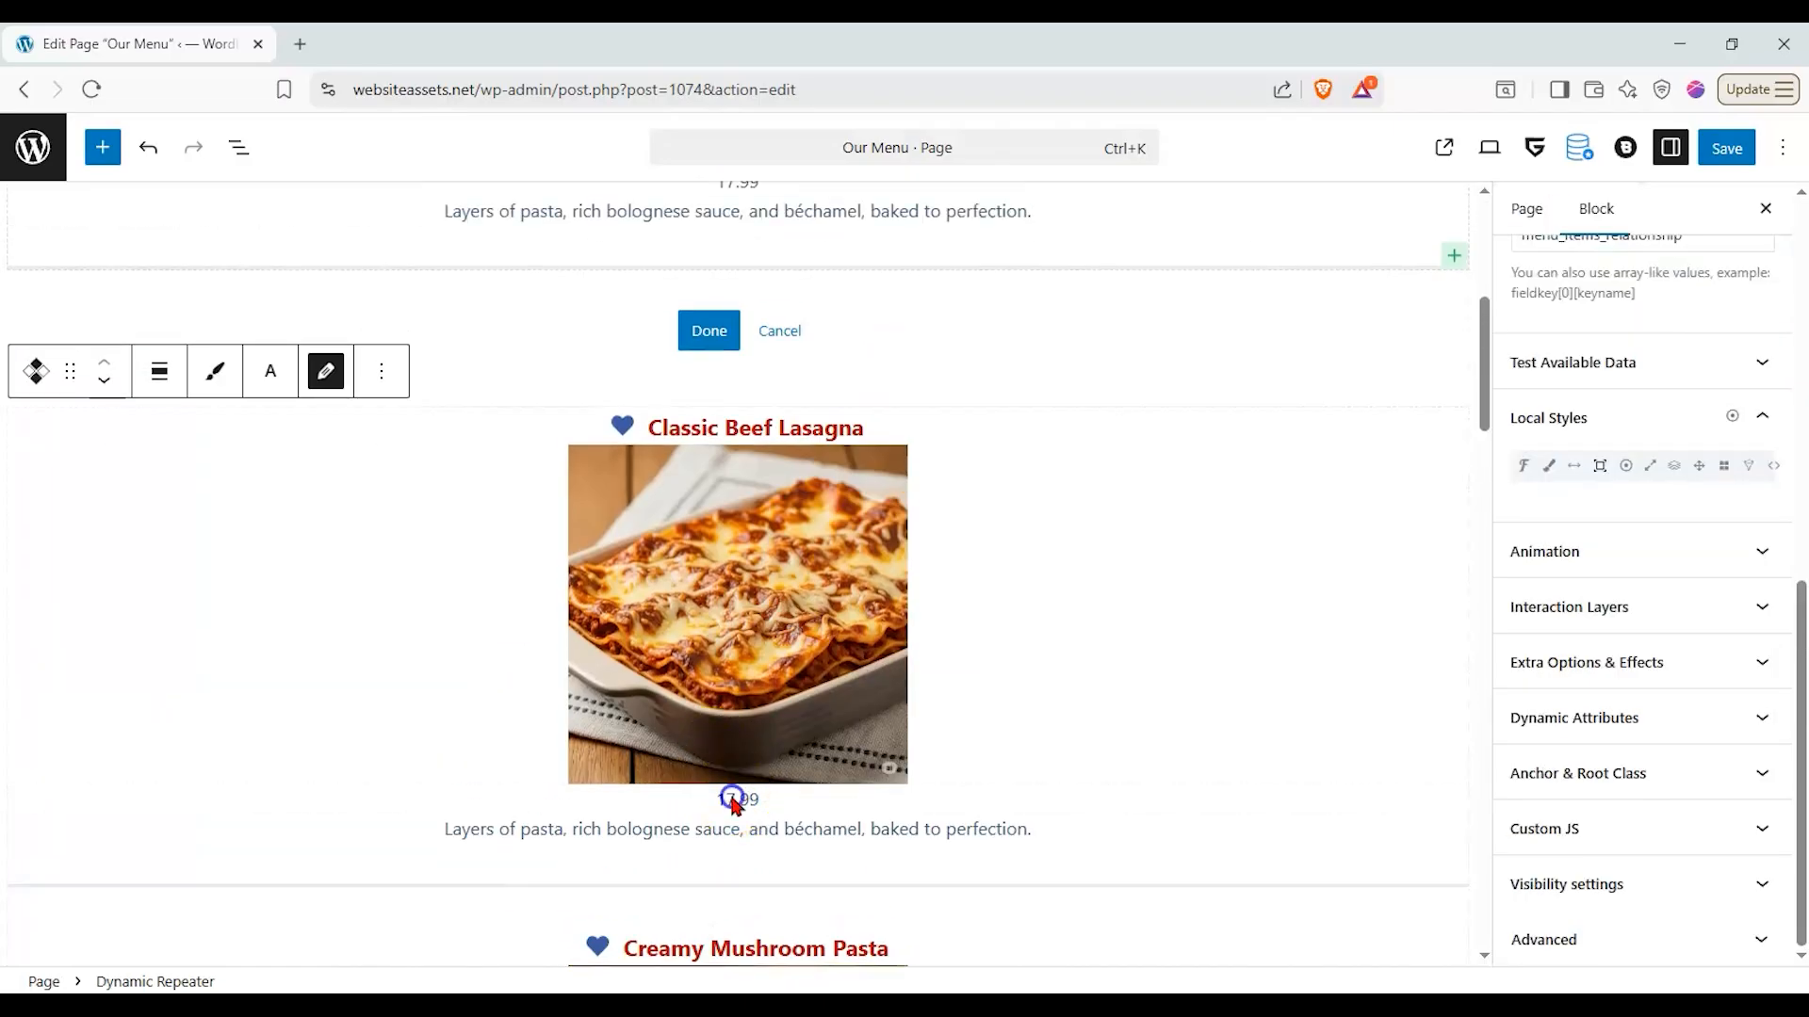
pyautogui.scroll(5, 744, 745)
pyautogui.click(736, 751)
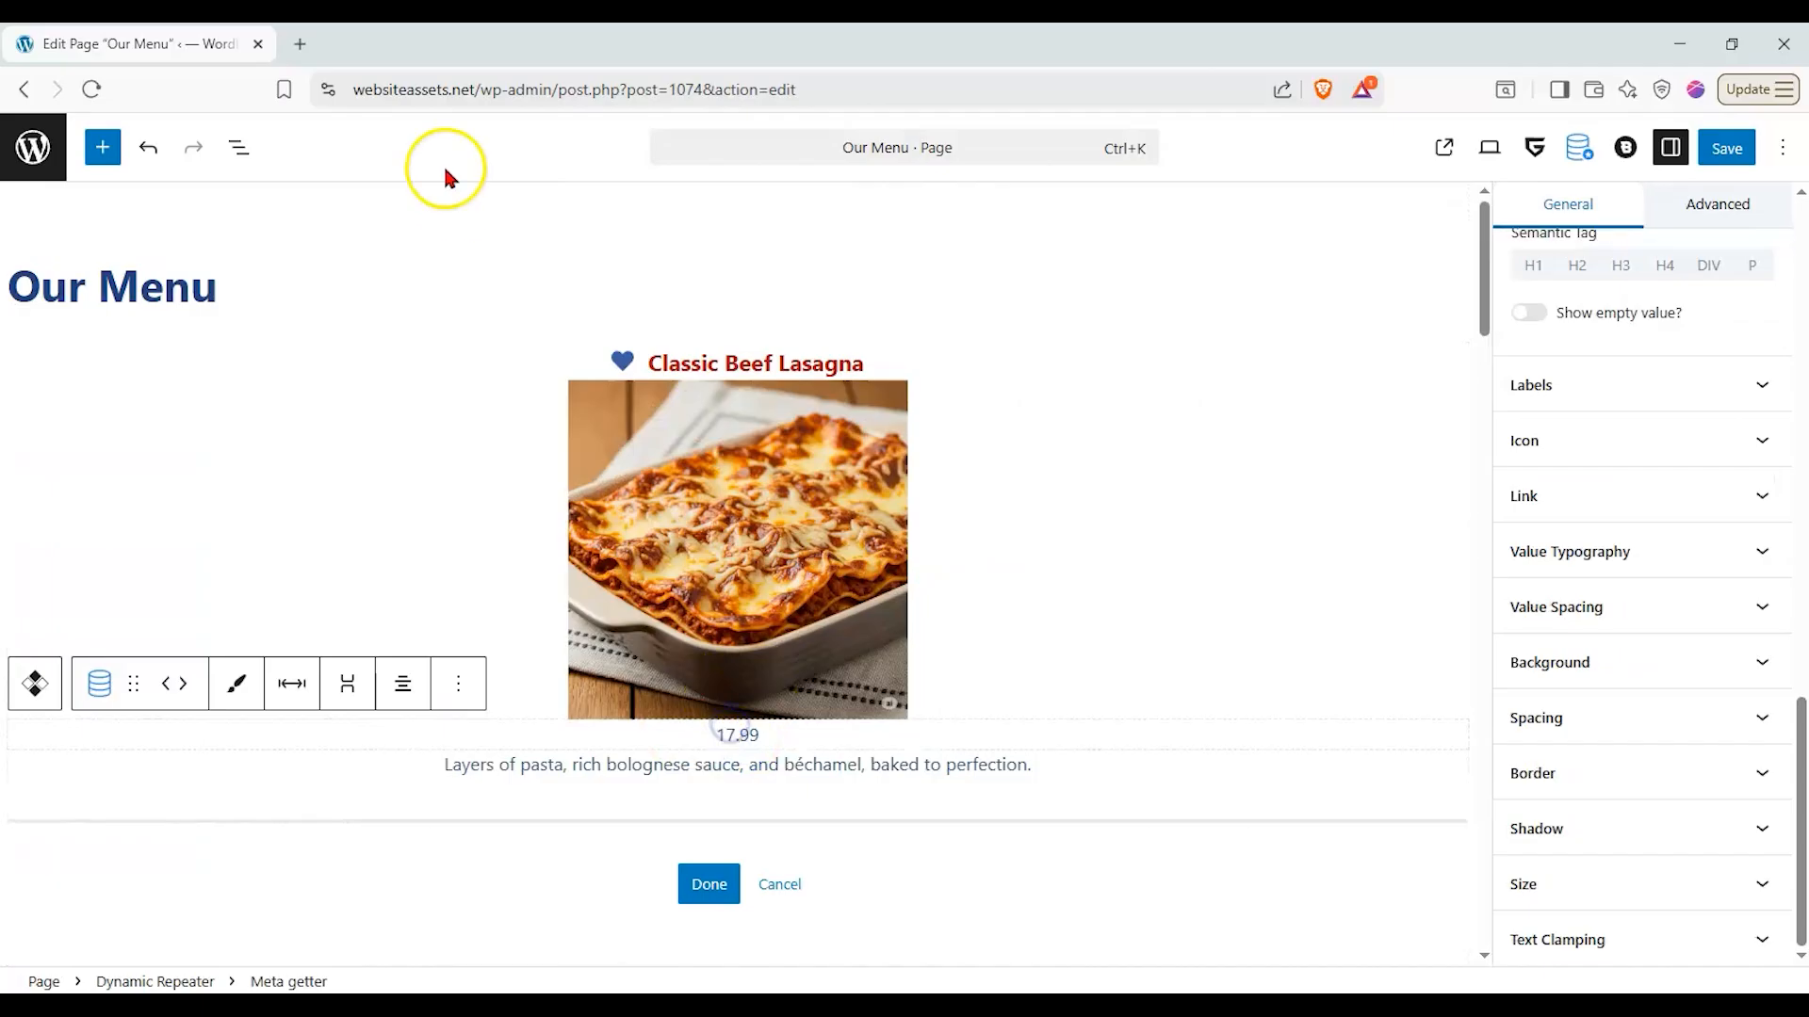
pyautogui.click(241, 151)
pyautogui.click(142, 405)
pyautogui.click(156, 373)
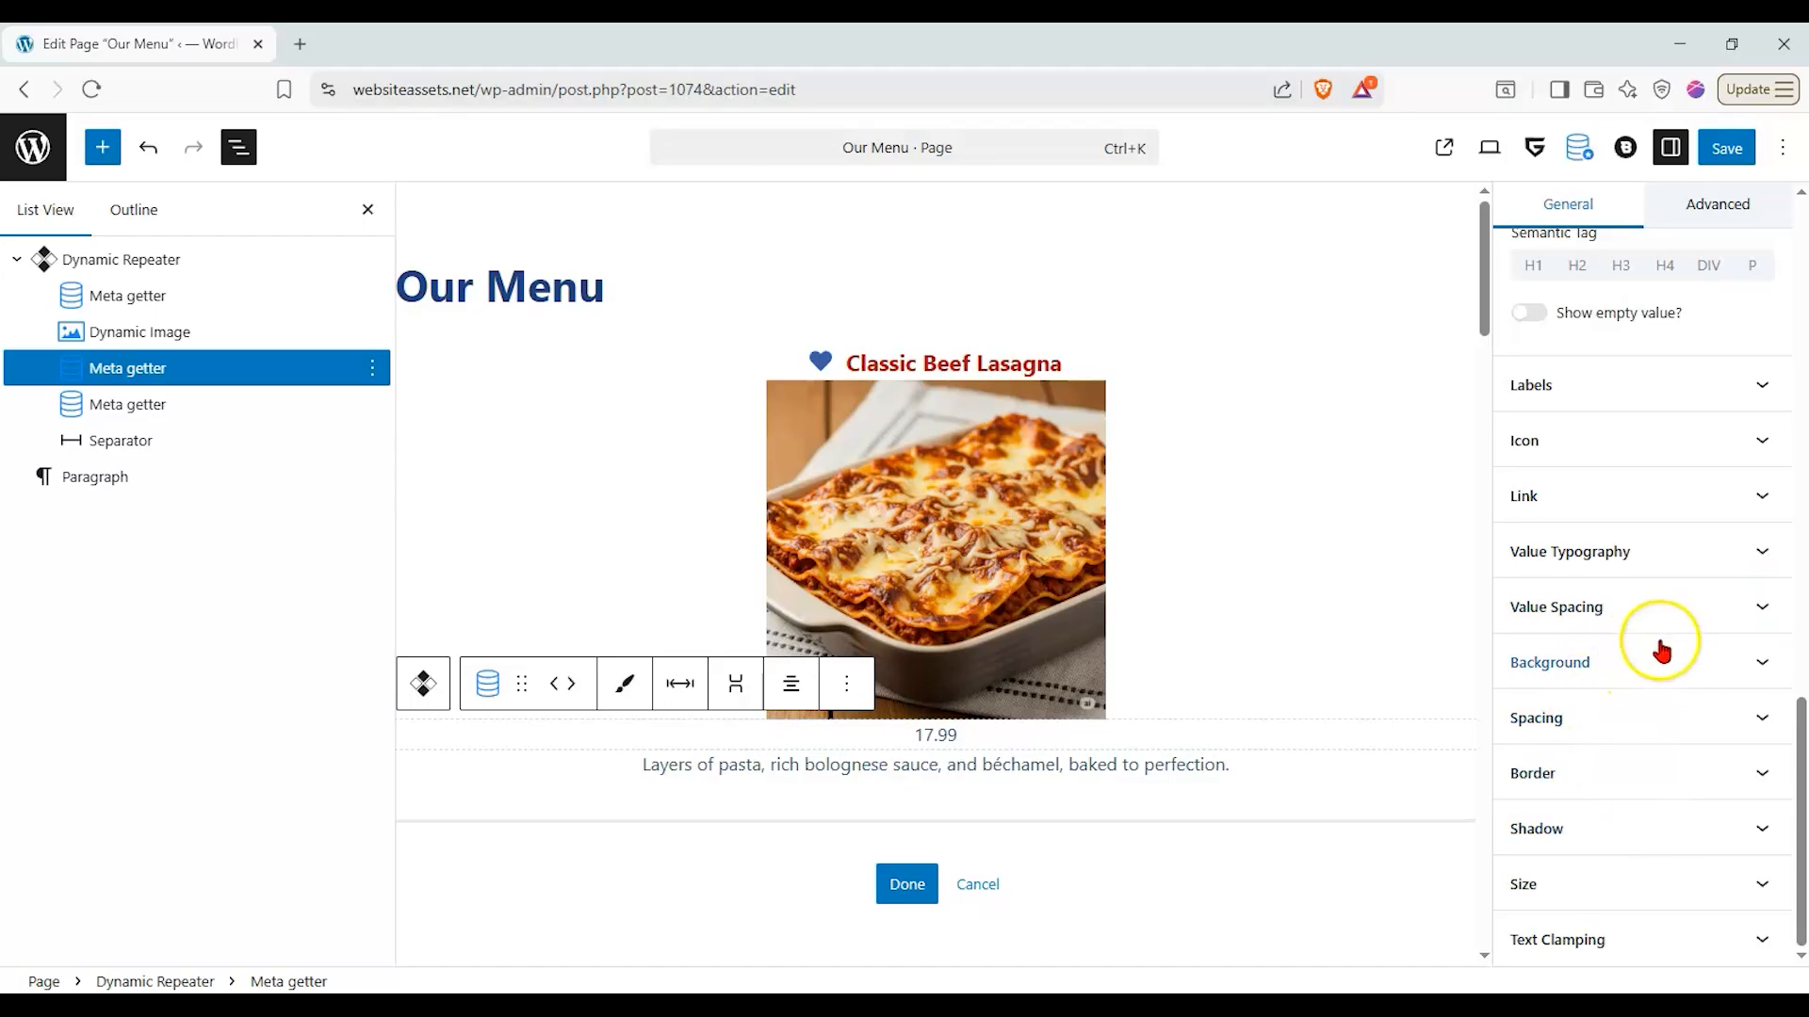
# - Set the price's font size to the Large (30px) preset in its value typography
pyautogui.click(1731, 569)
pyautogui.click(1625, 625)
pyautogui.click(1636, 597)
pyautogui.click(1602, 622)
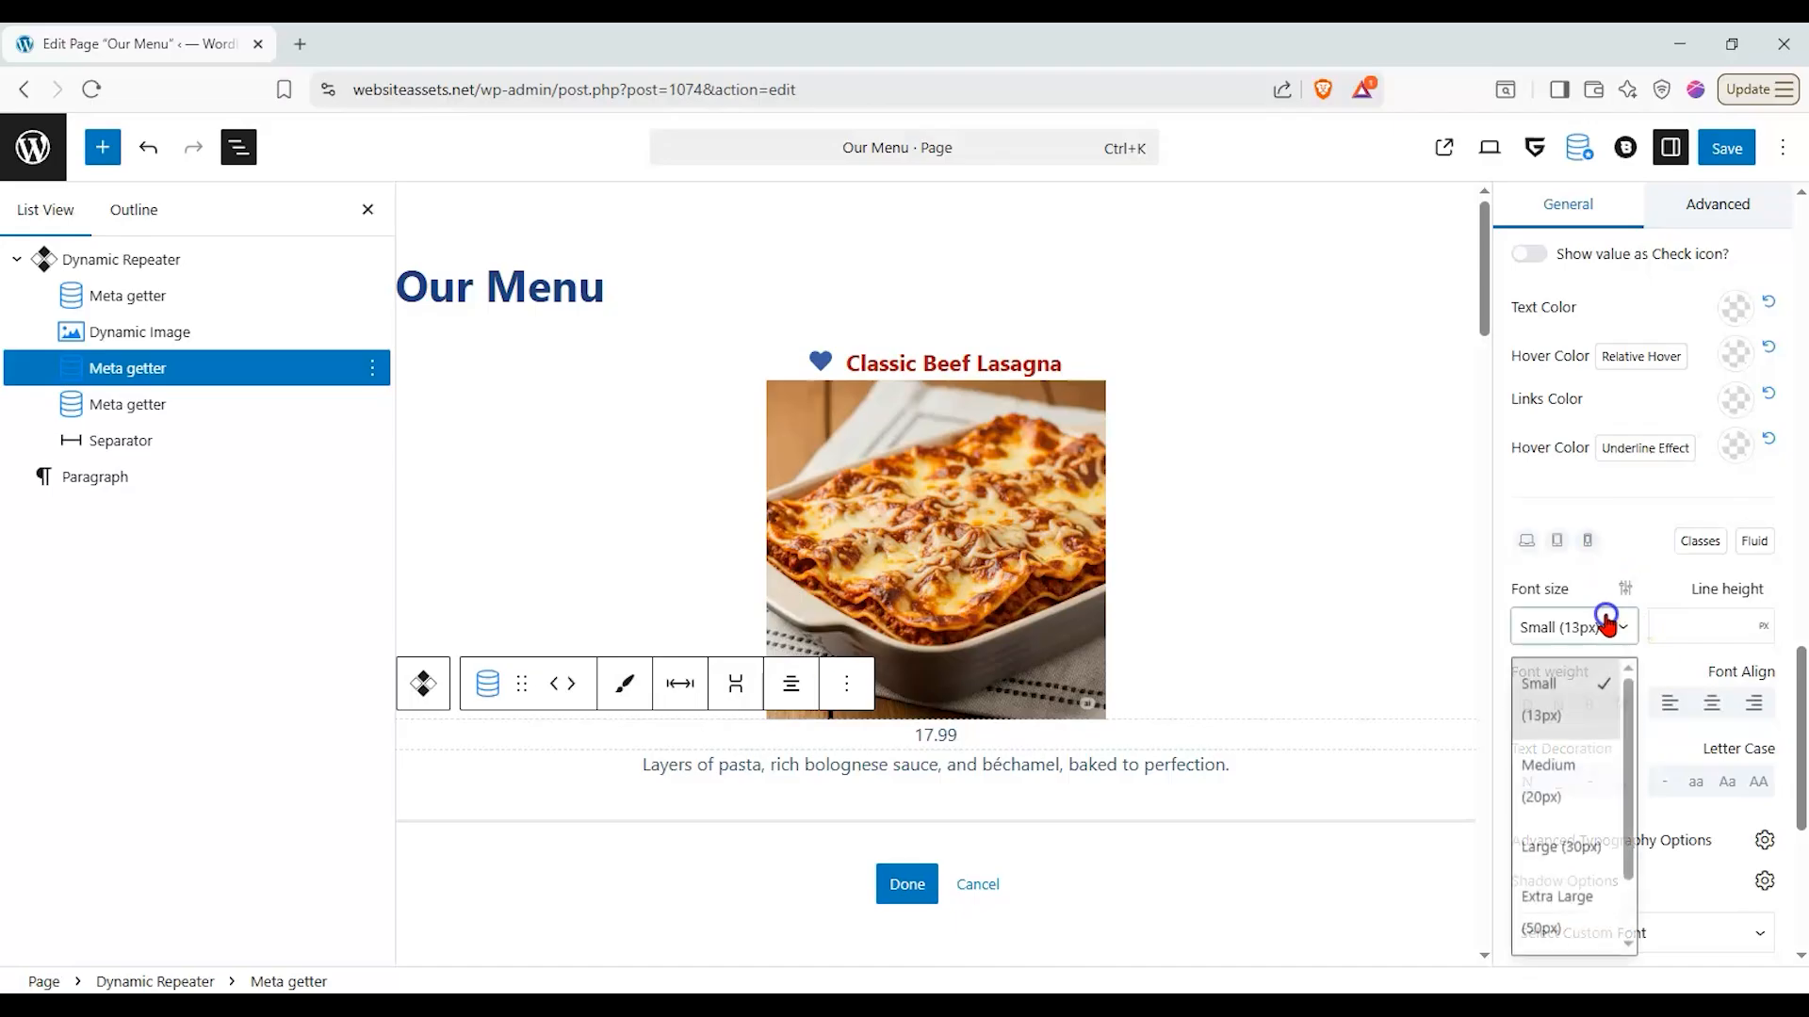
pyautogui.click(1573, 837)
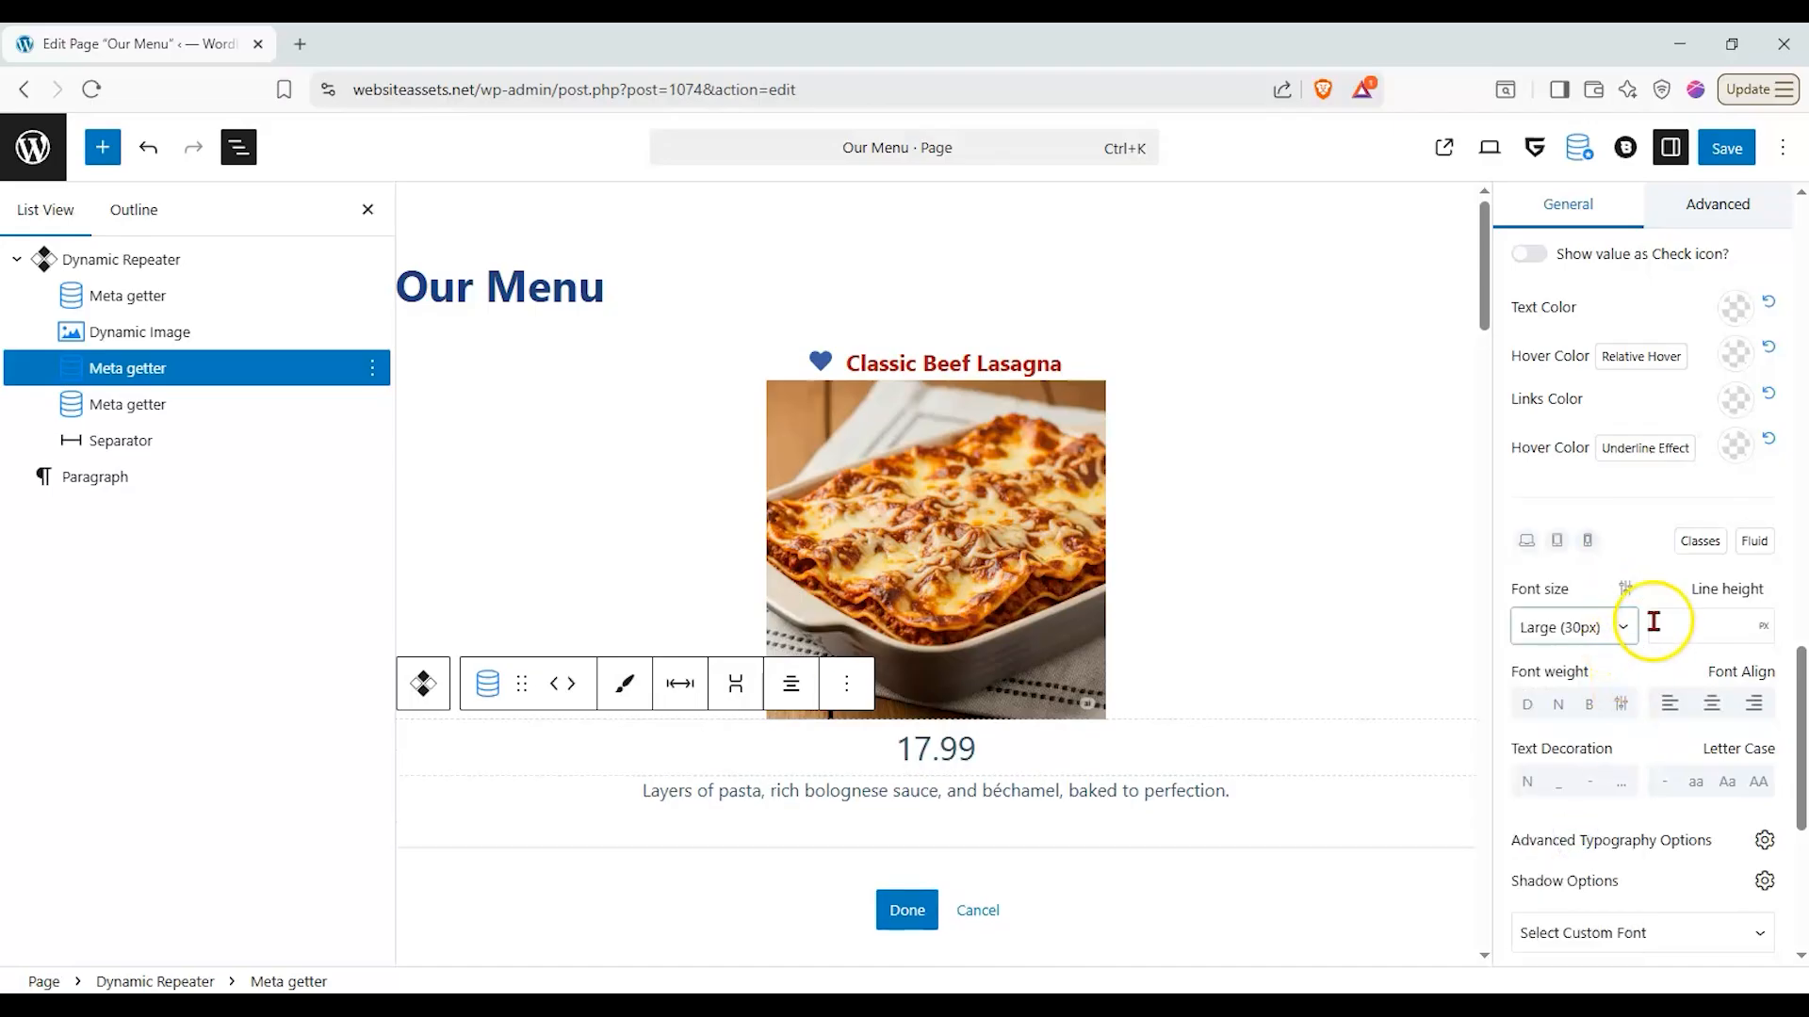
# - Set the price's text color to black (000000)
pyautogui.scroll(3, 1682, 607)
pyautogui.click(1725, 537)
pyautogui.moveTo(1644, 652); pyautogui.dragTo(1553, 771)
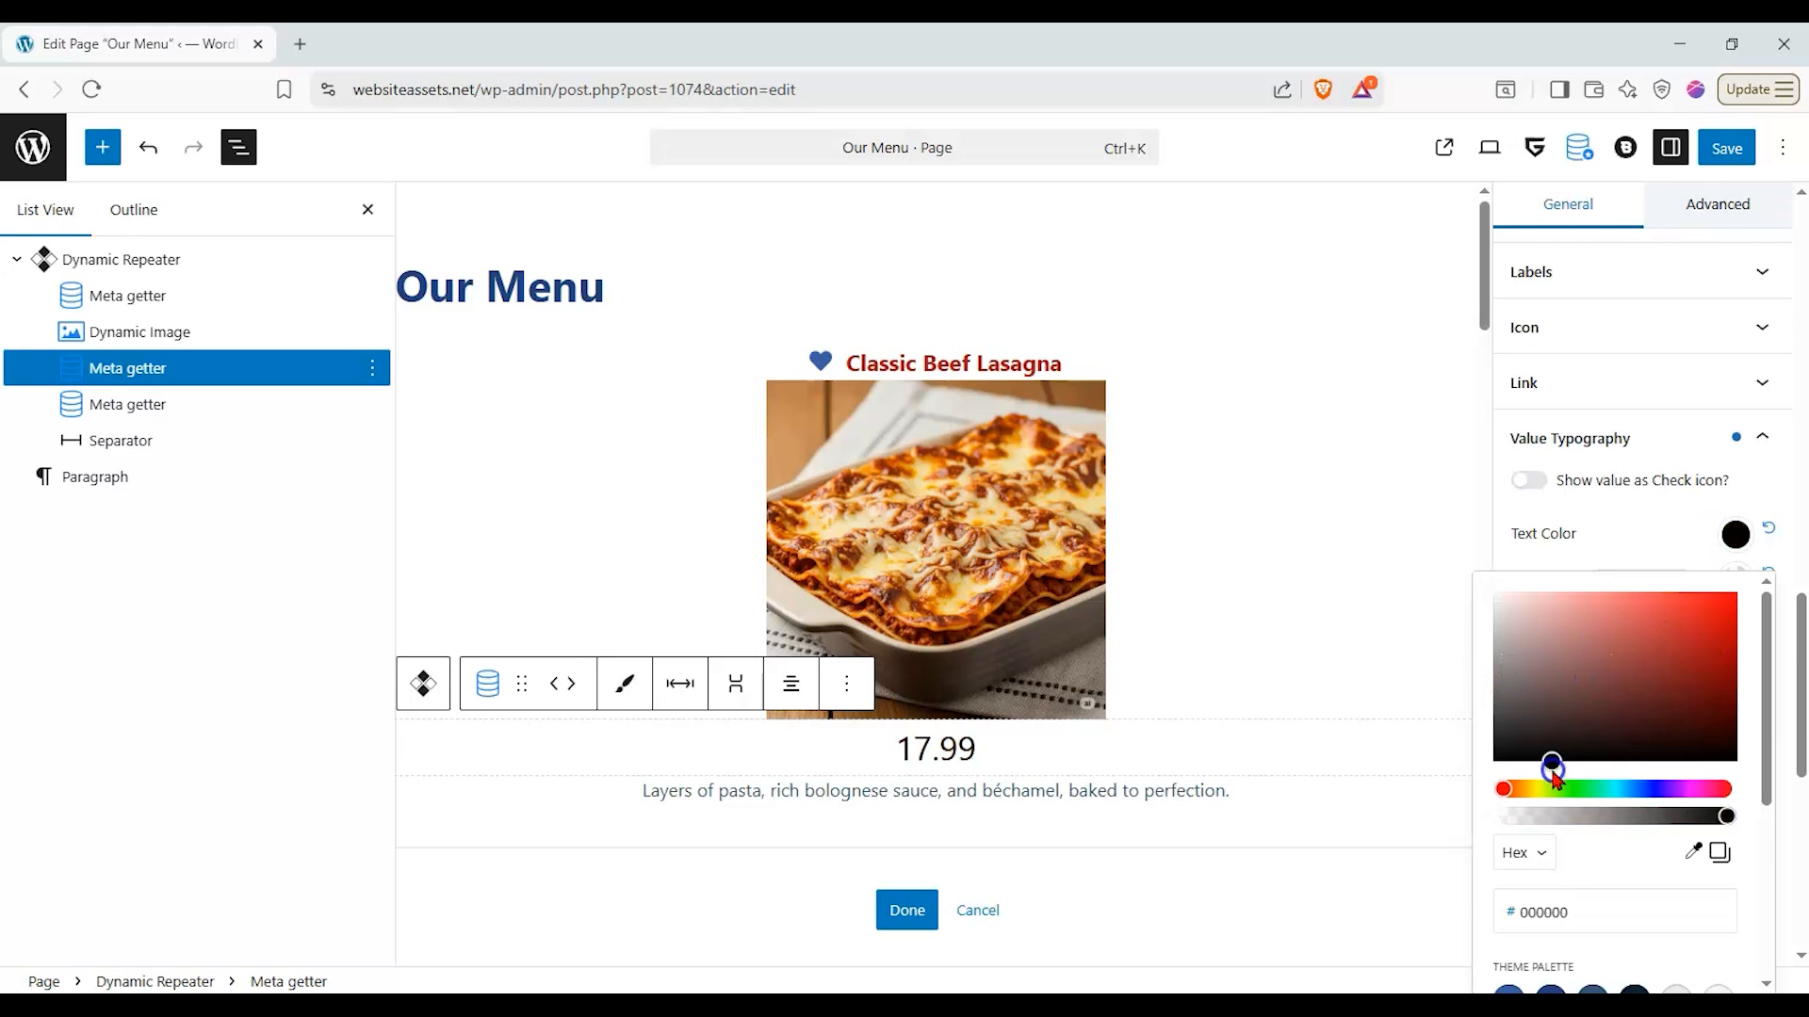
# - Look through the price's value typography, value spacing, background and spacing settings
pyautogui.click(1611, 558)
pyautogui.scroll(2, 1605, 630)
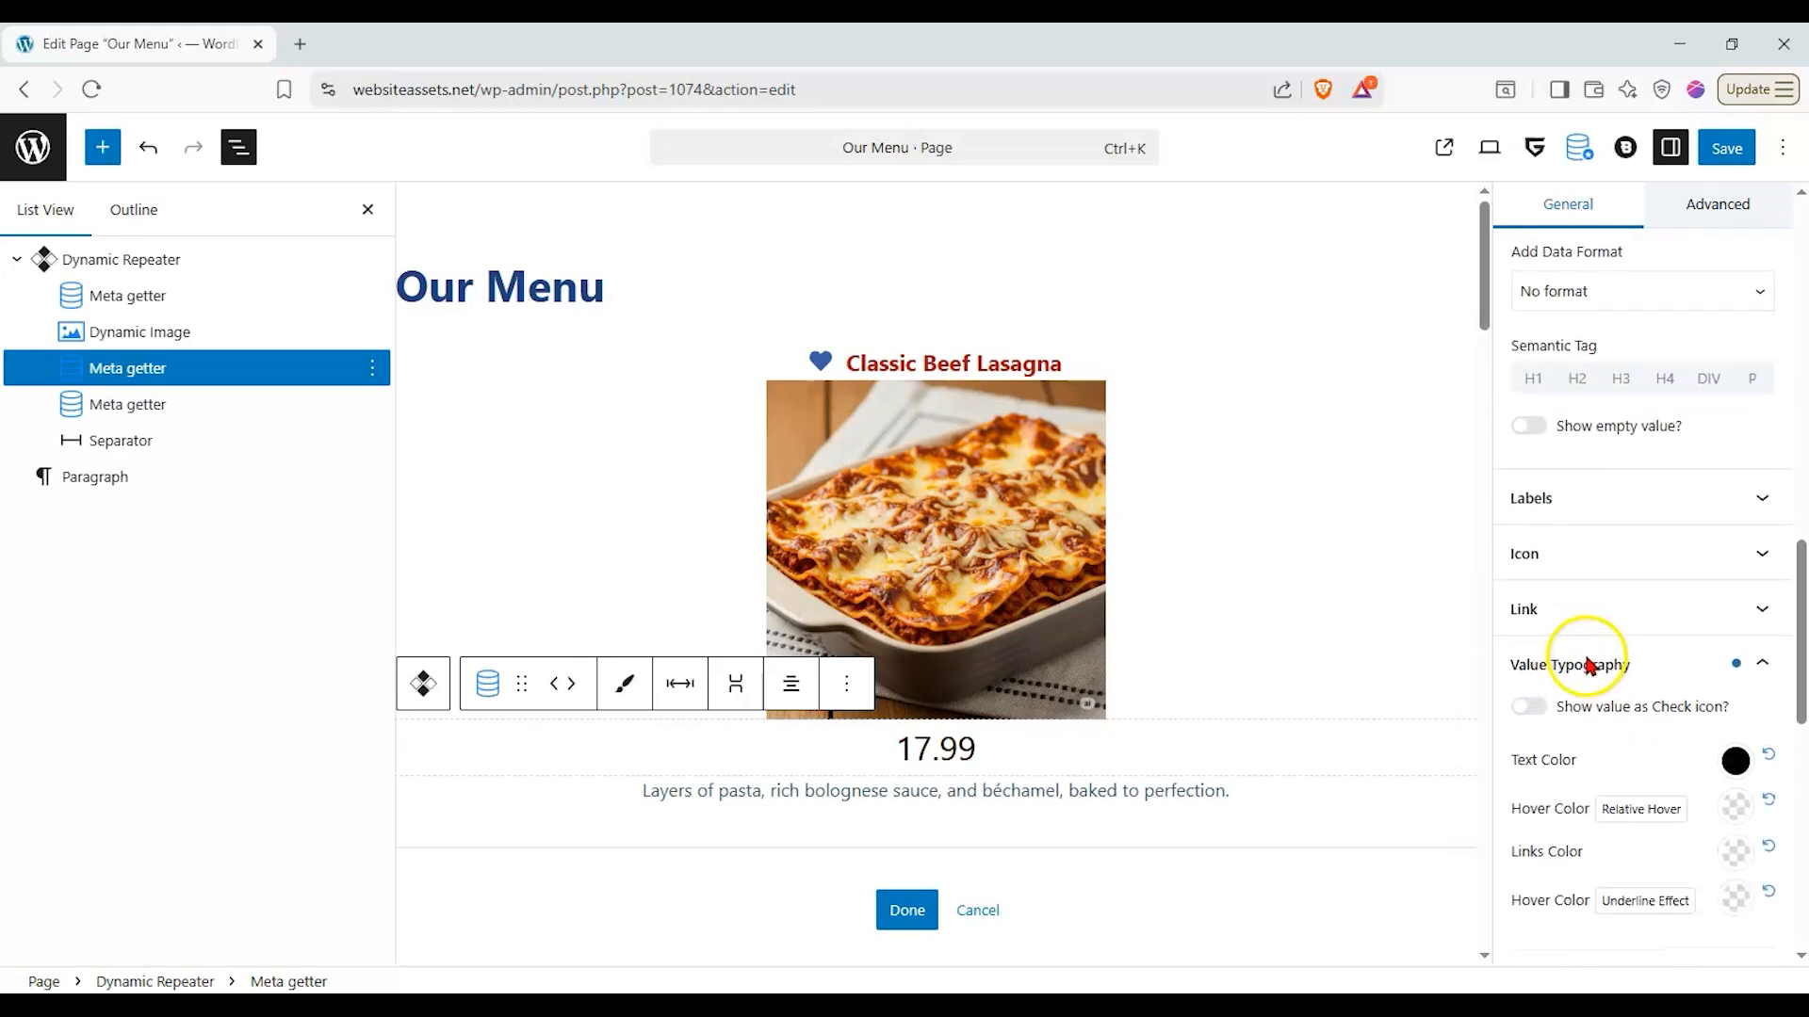
pyautogui.scroll(-5, 1705, 628)
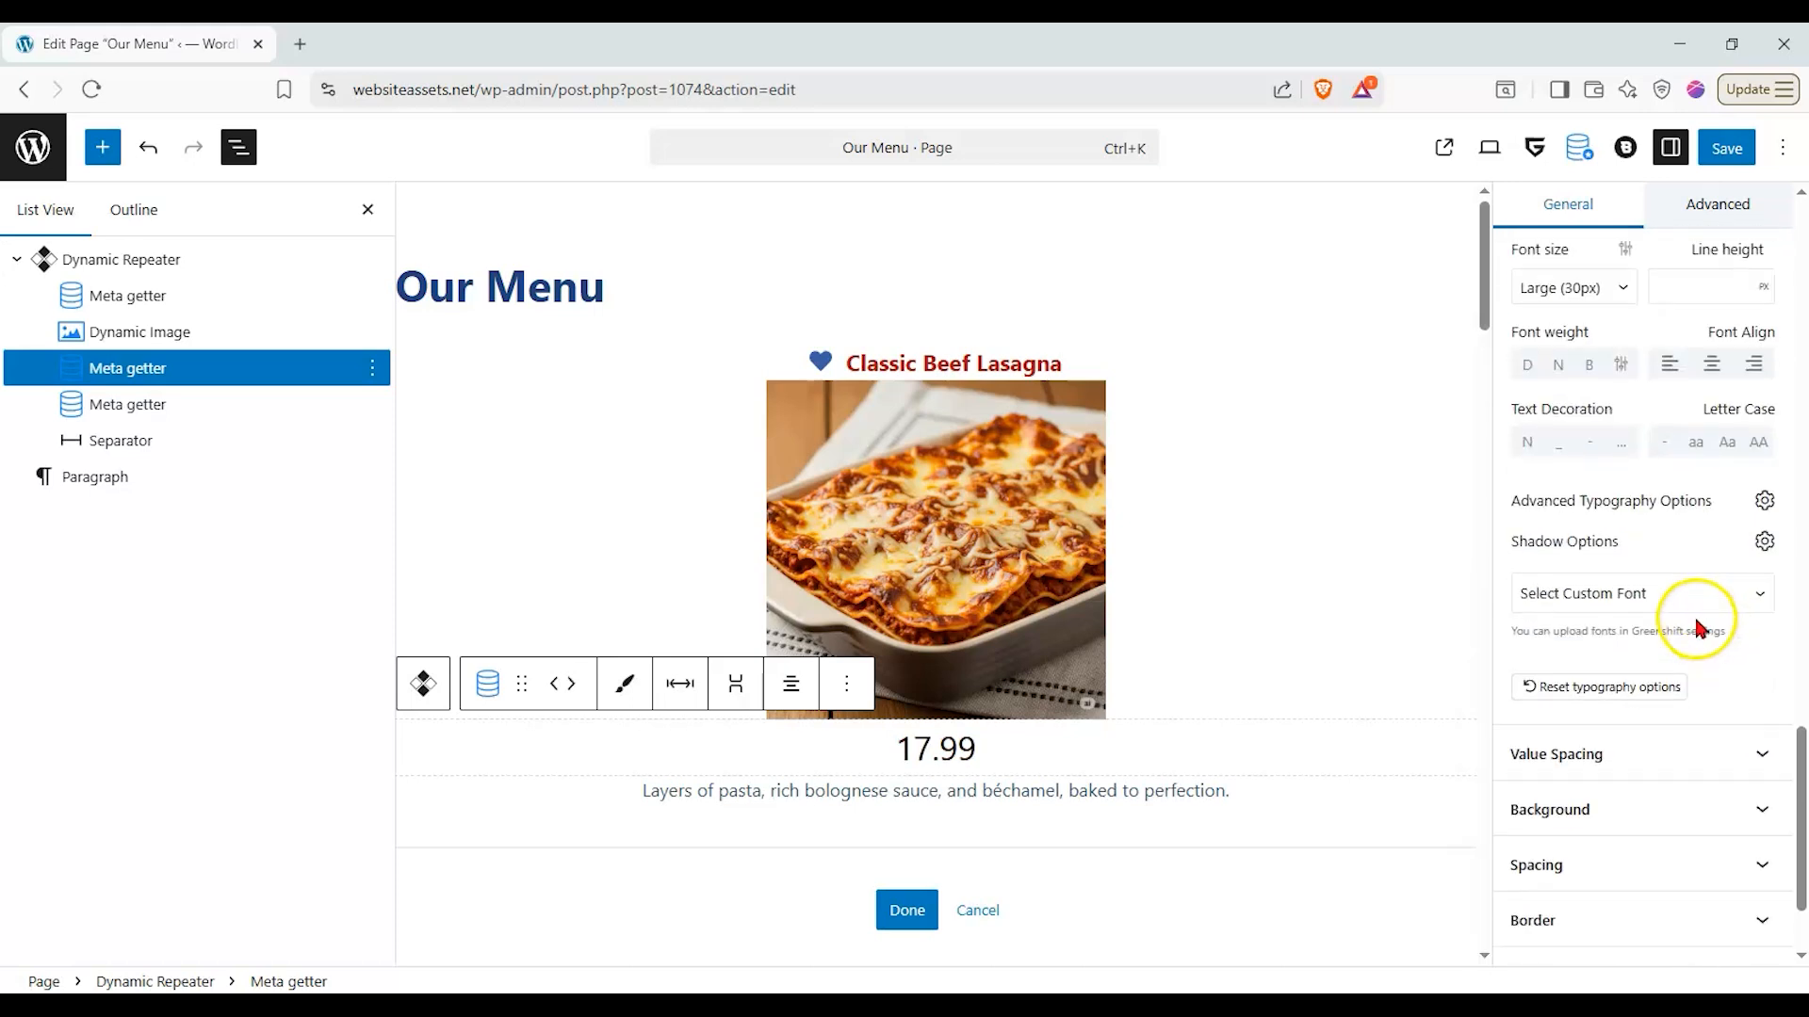
pyautogui.scroll(-1, 1705, 641)
pyautogui.click(1745, 664)
pyautogui.click(1744, 664)
pyautogui.click(1744, 750)
pyautogui.click(1735, 363)
pyautogui.click(1734, 367)
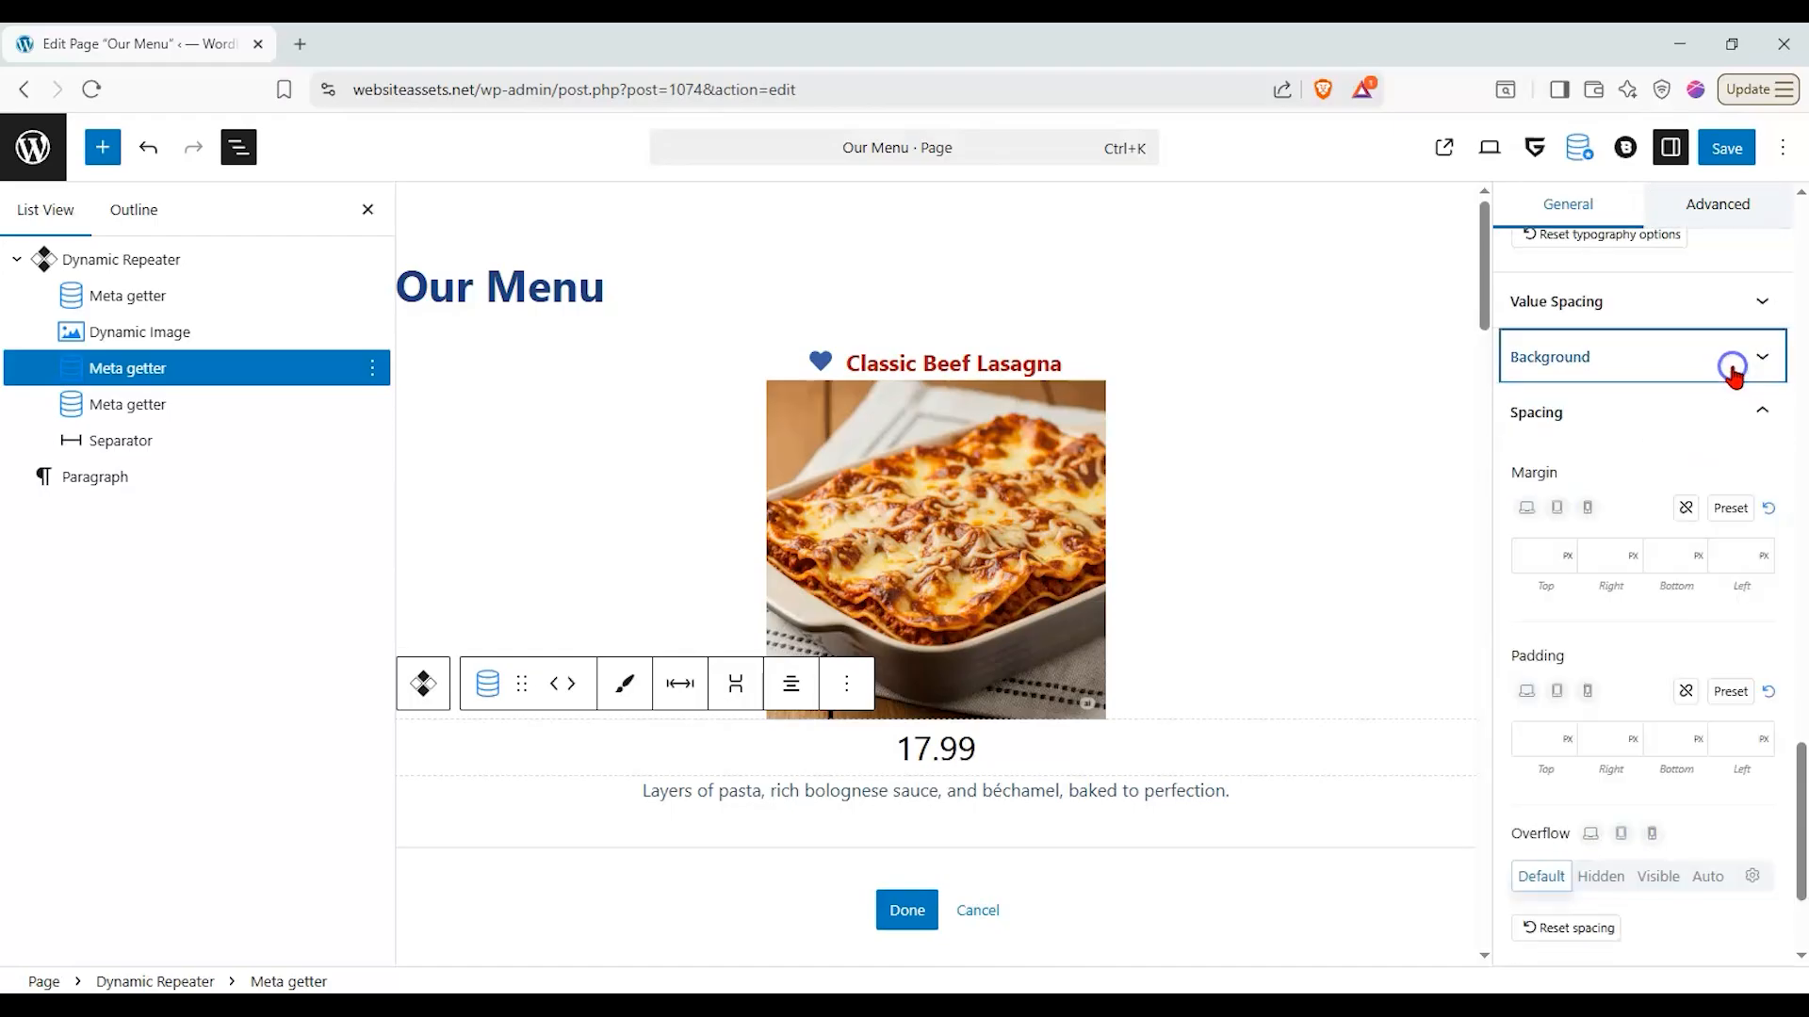
pyautogui.click(1746, 419)
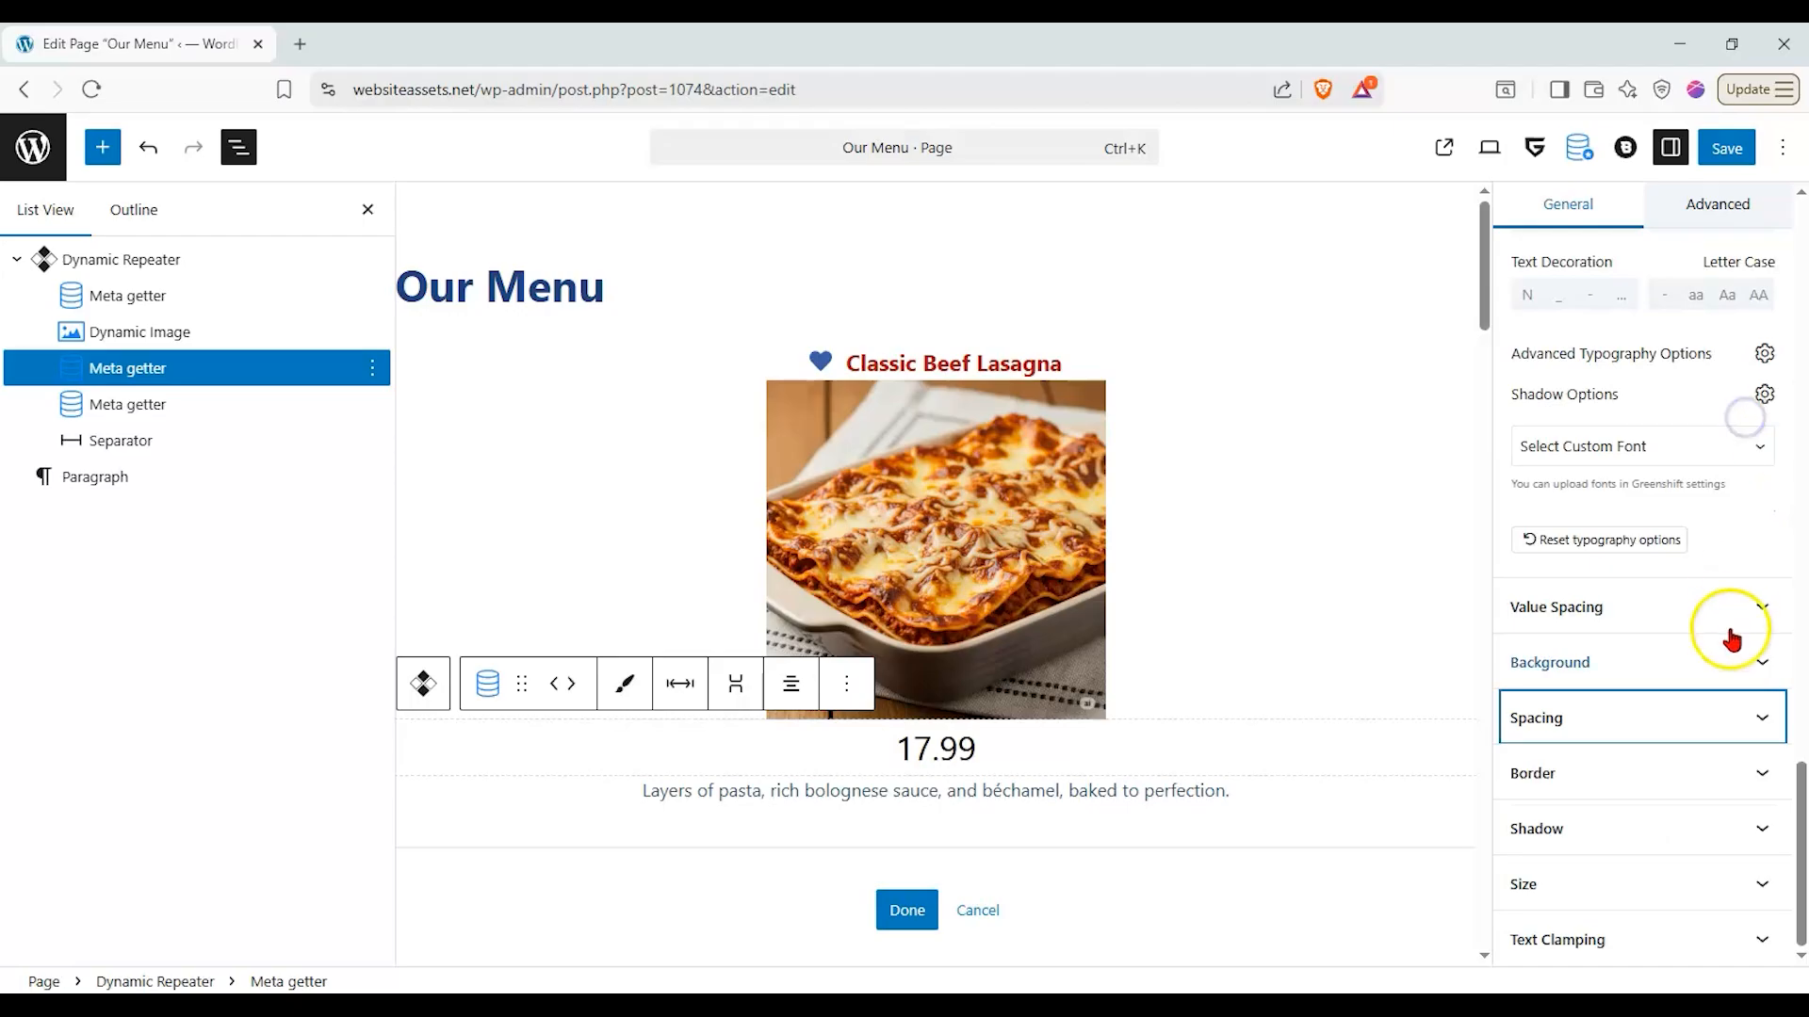
pyautogui.click(1734, 677)
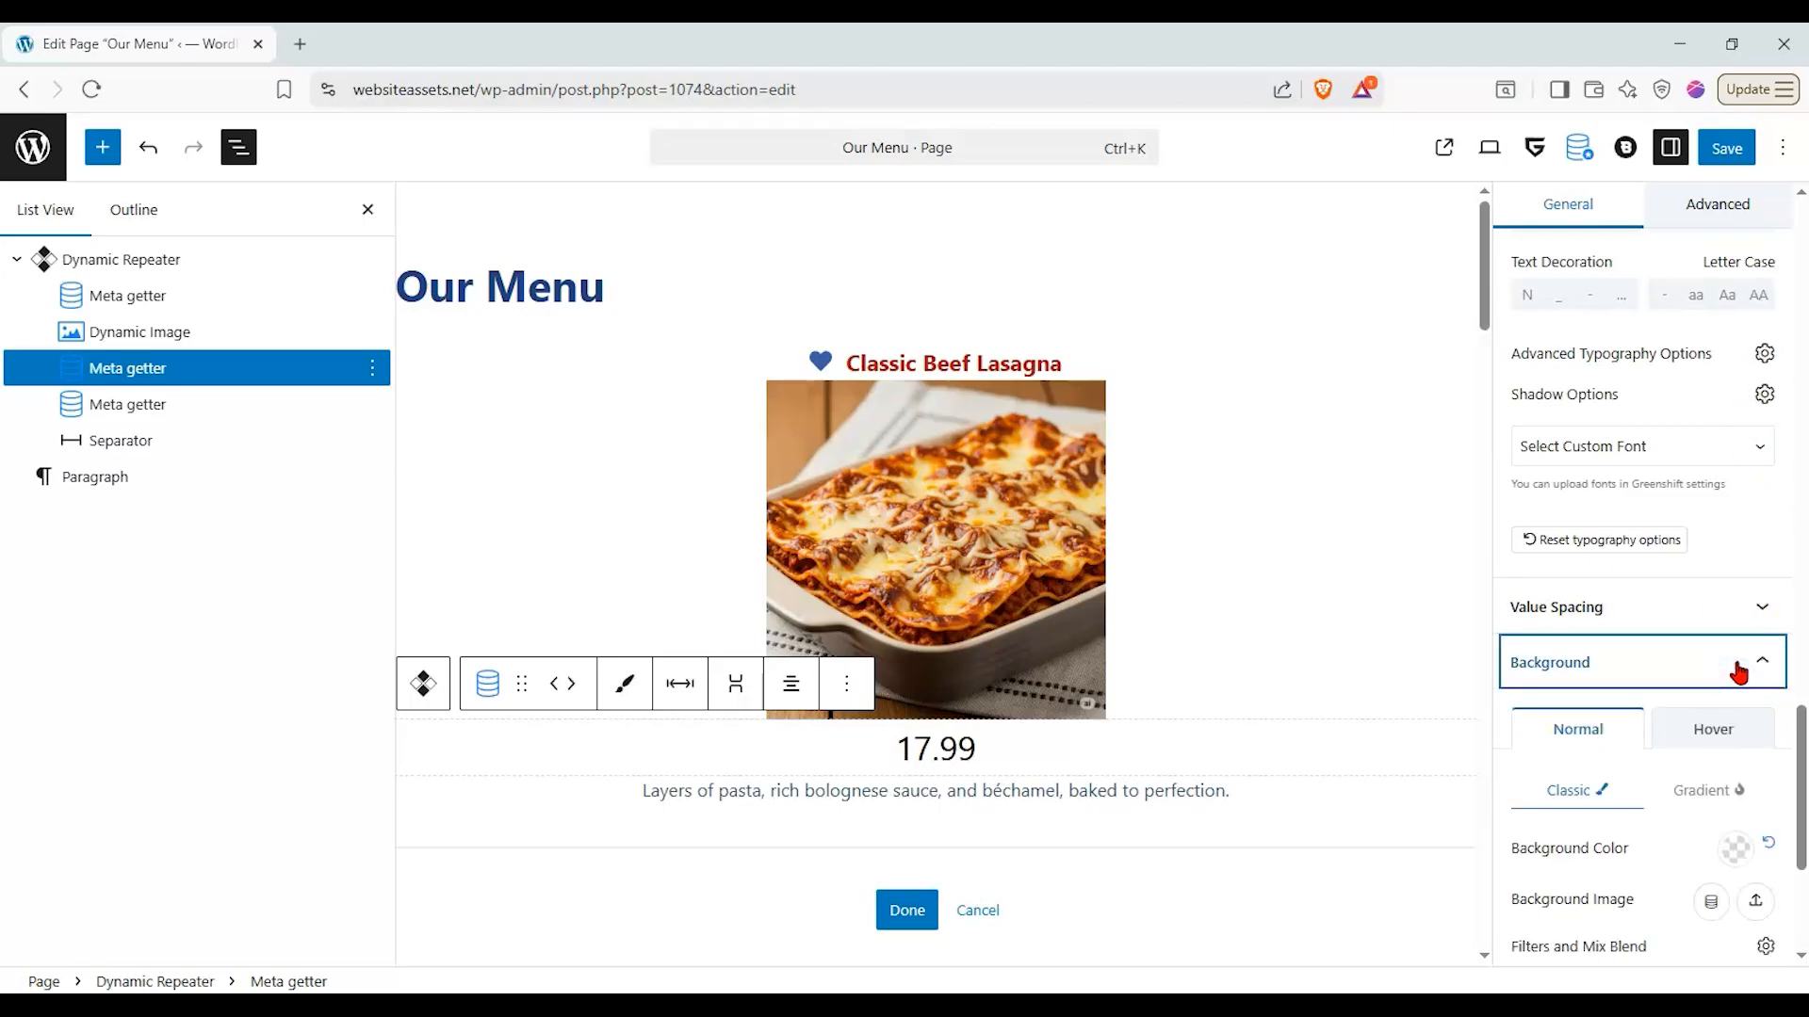
pyautogui.click(1738, 672)
pyautogui.click(1720, 617)
pyautogui.click(1720, 614)
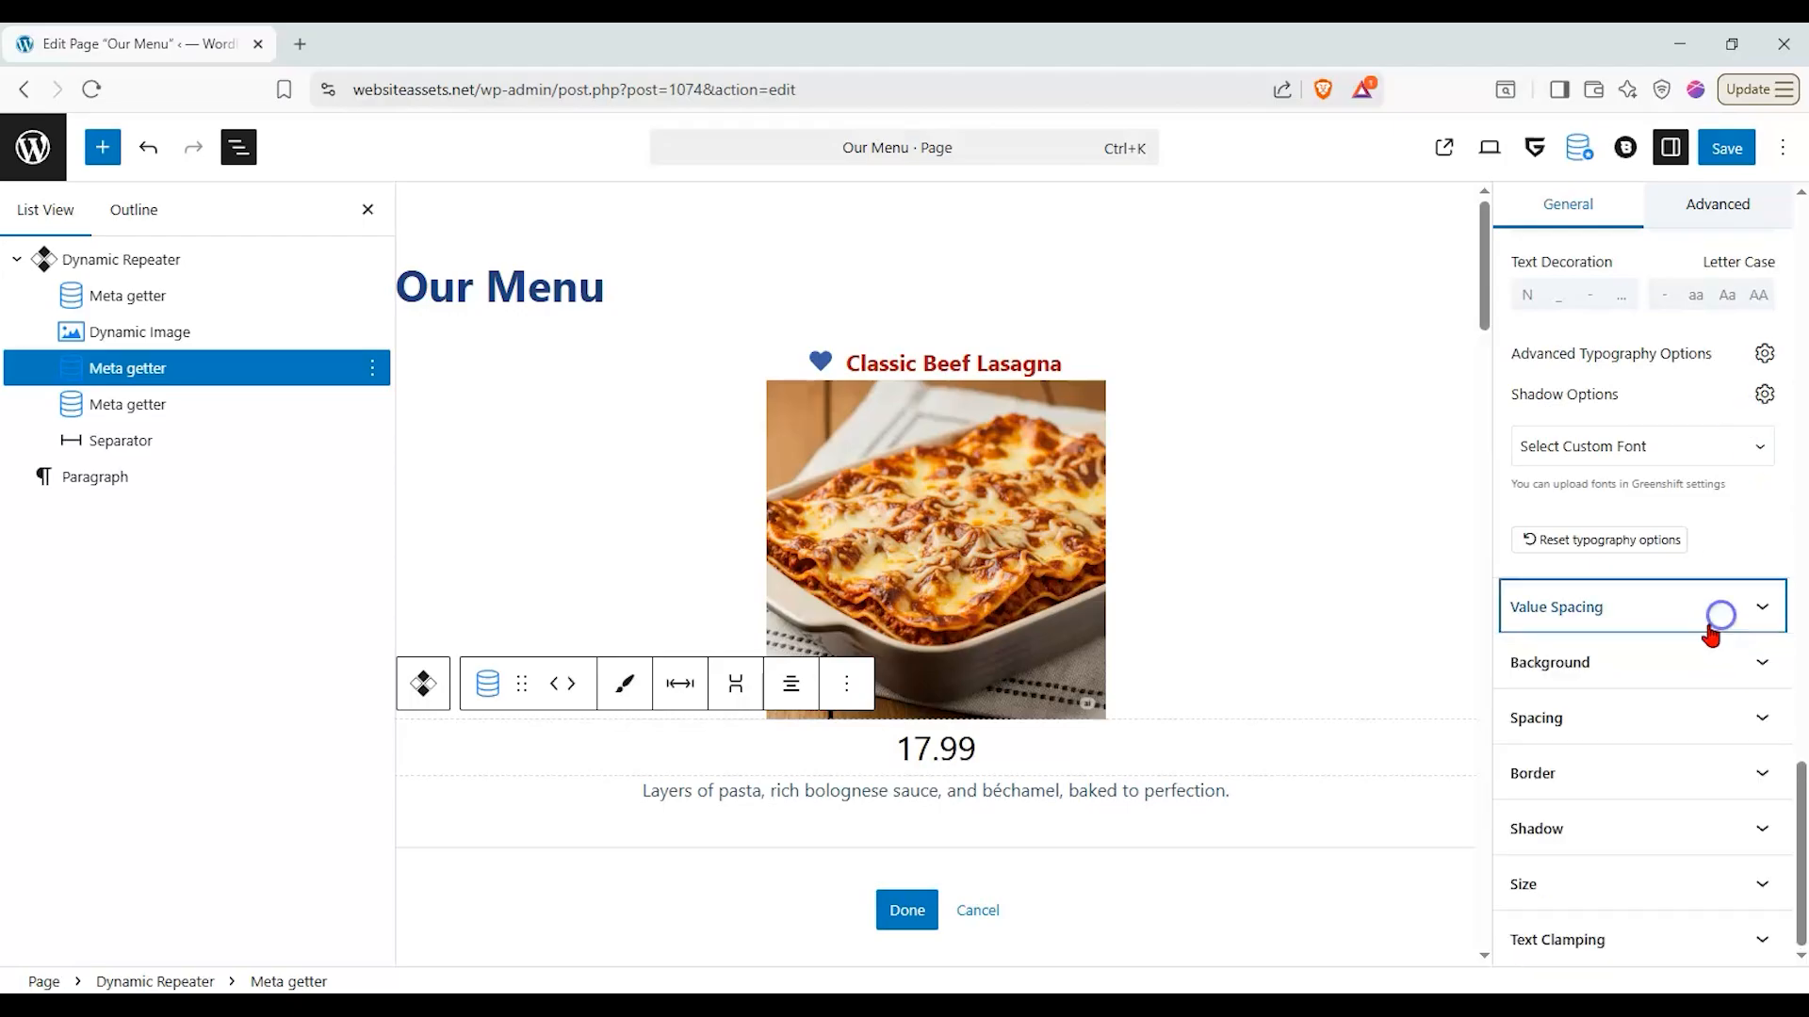
pyautogui.scroll(5, 1711, 636)
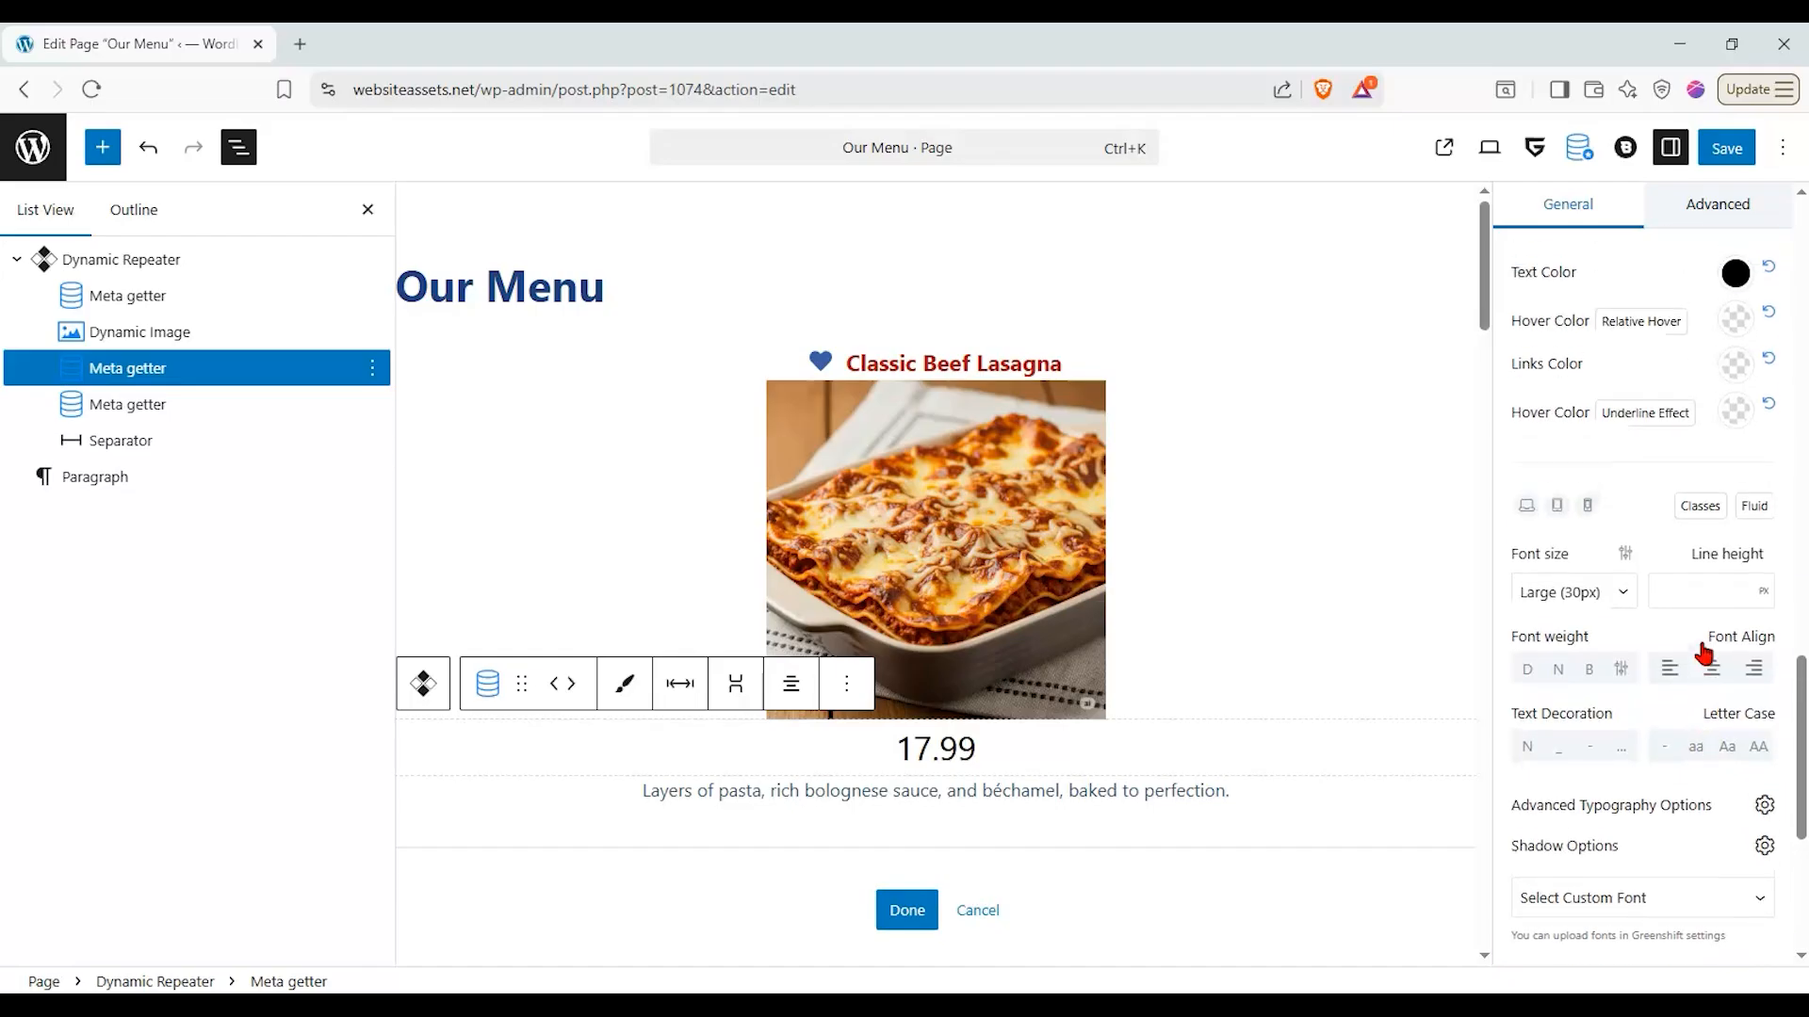
pyautogui.scroll(5, 1696, 683)
# - Add "$" as the prefix label of the price value
pyautogui.click(1652, 630)
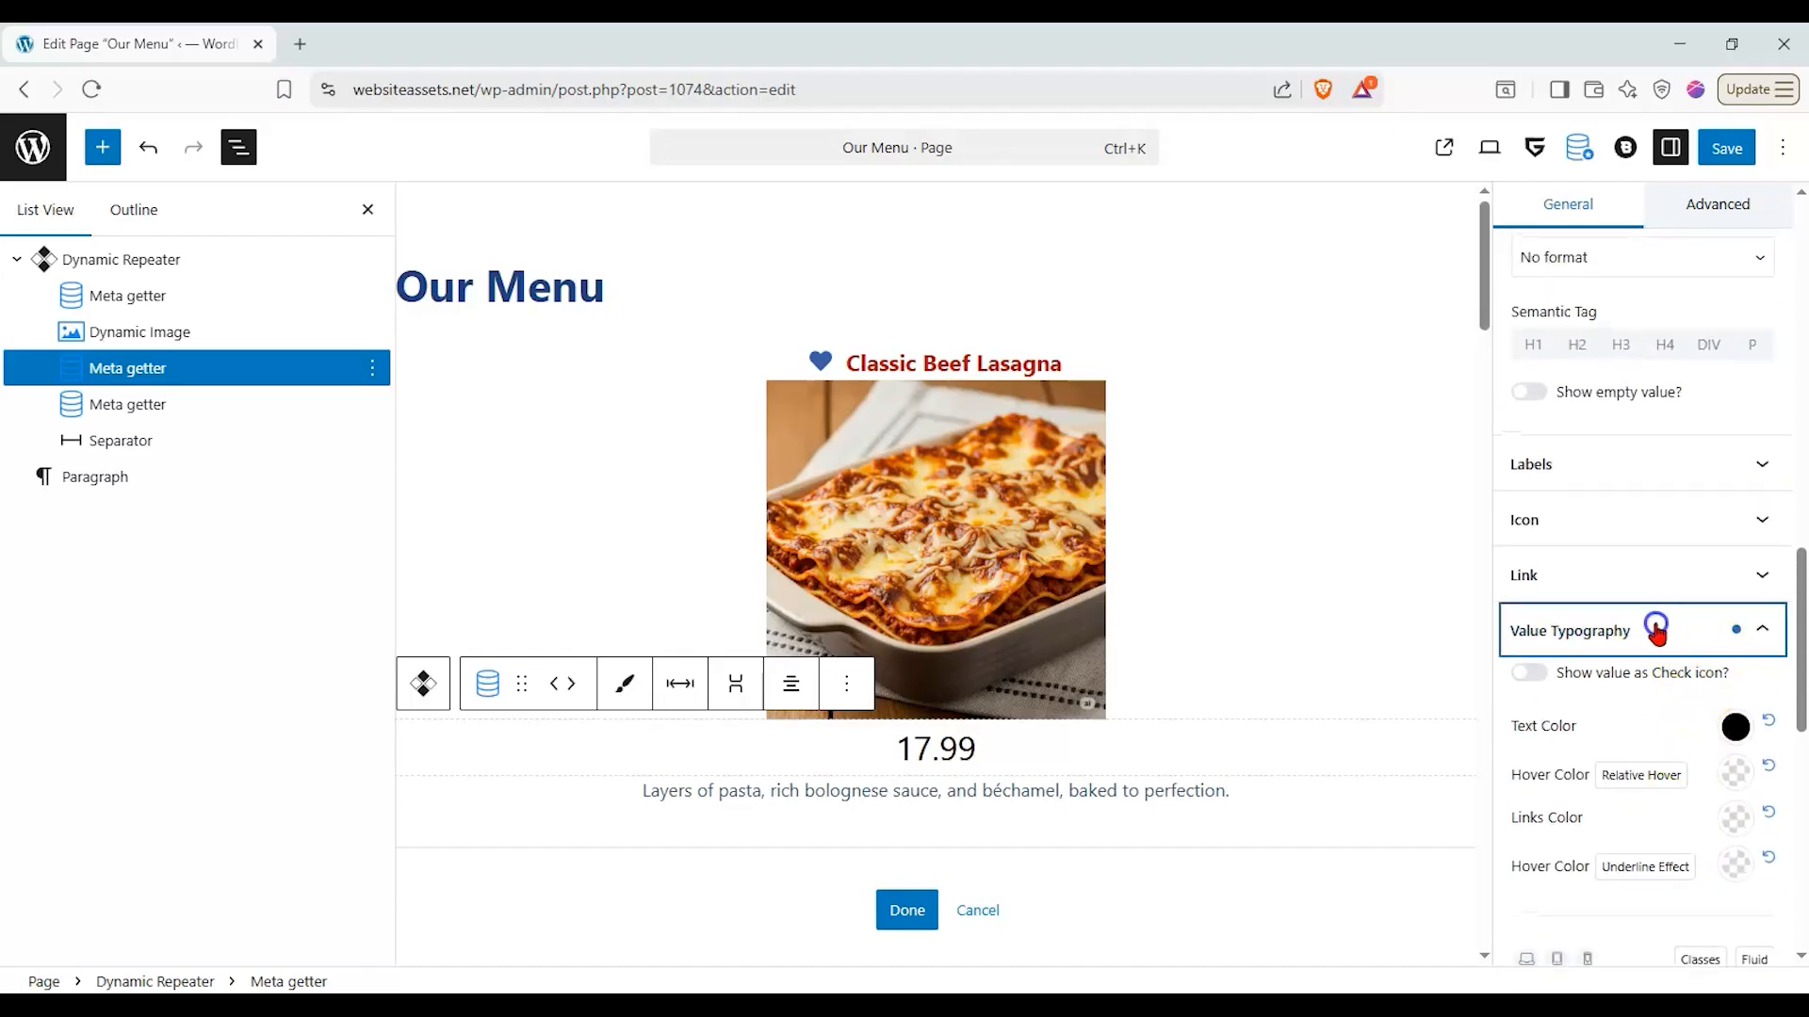
pyautogui.click(1646, 471)
pyautogui.click(1645, 554)
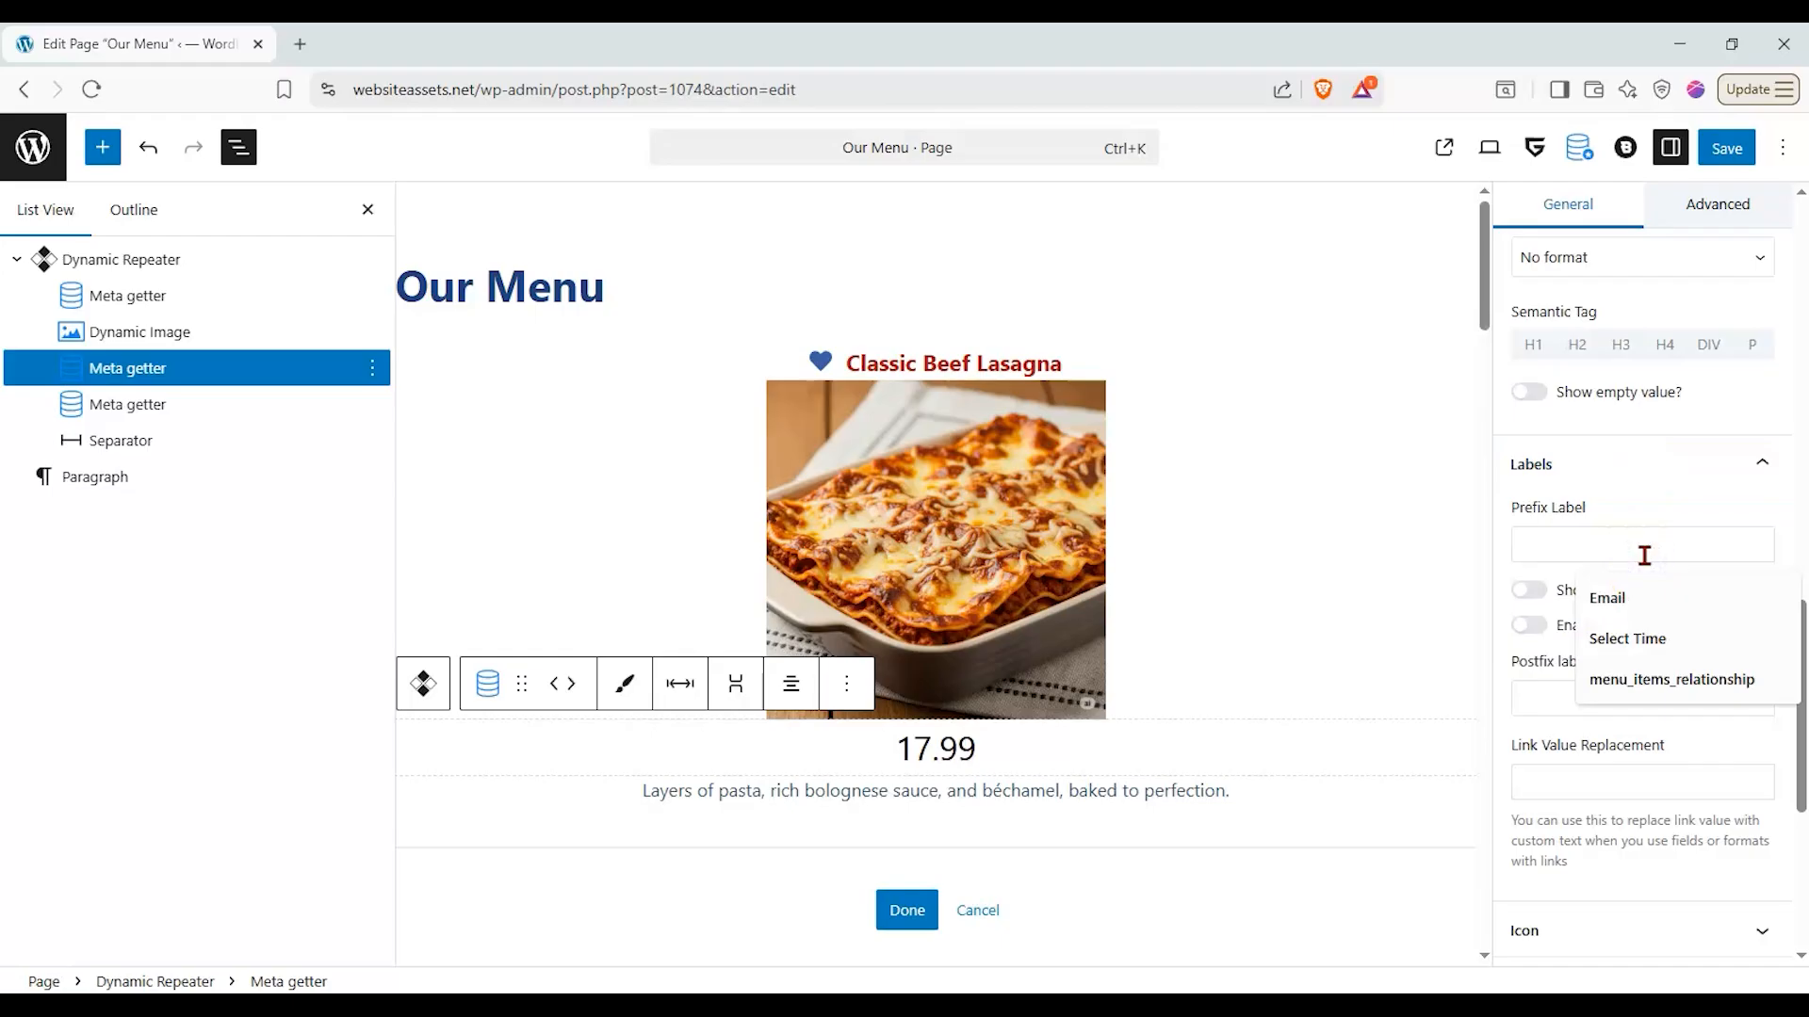
pyautogui.write('S')
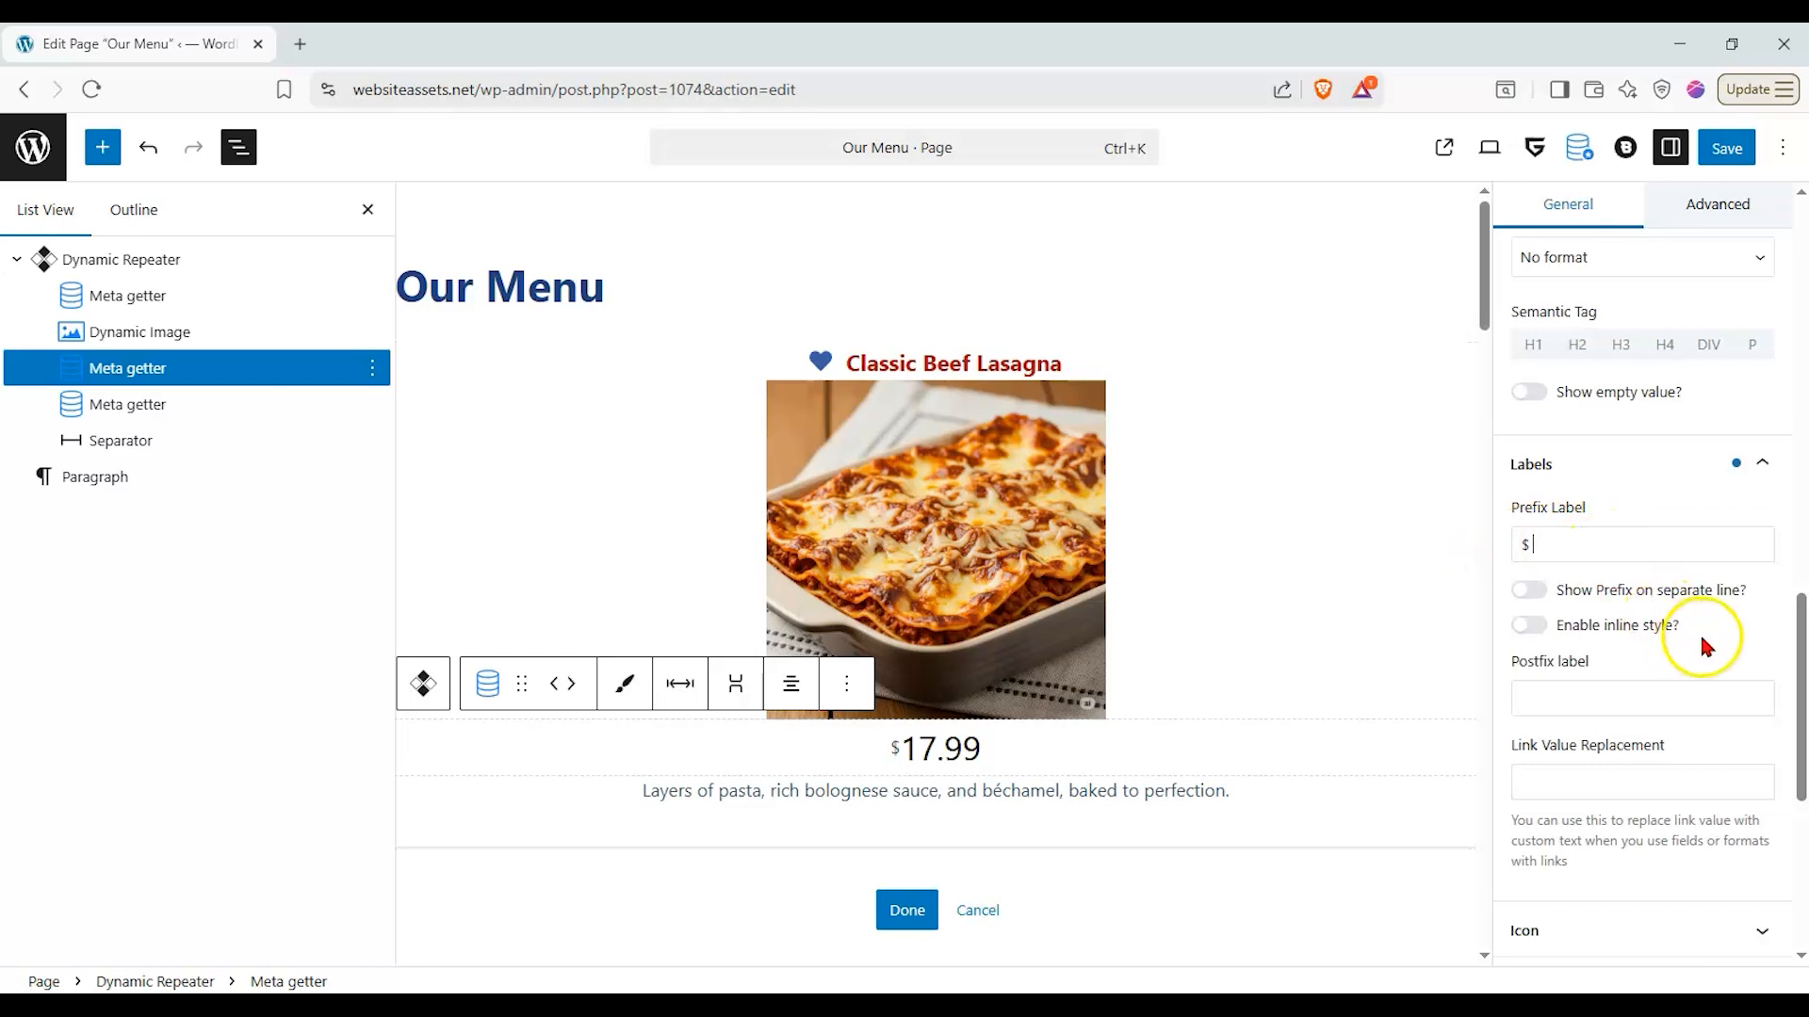
pyautogui.scroll(-3, 1700, 665)
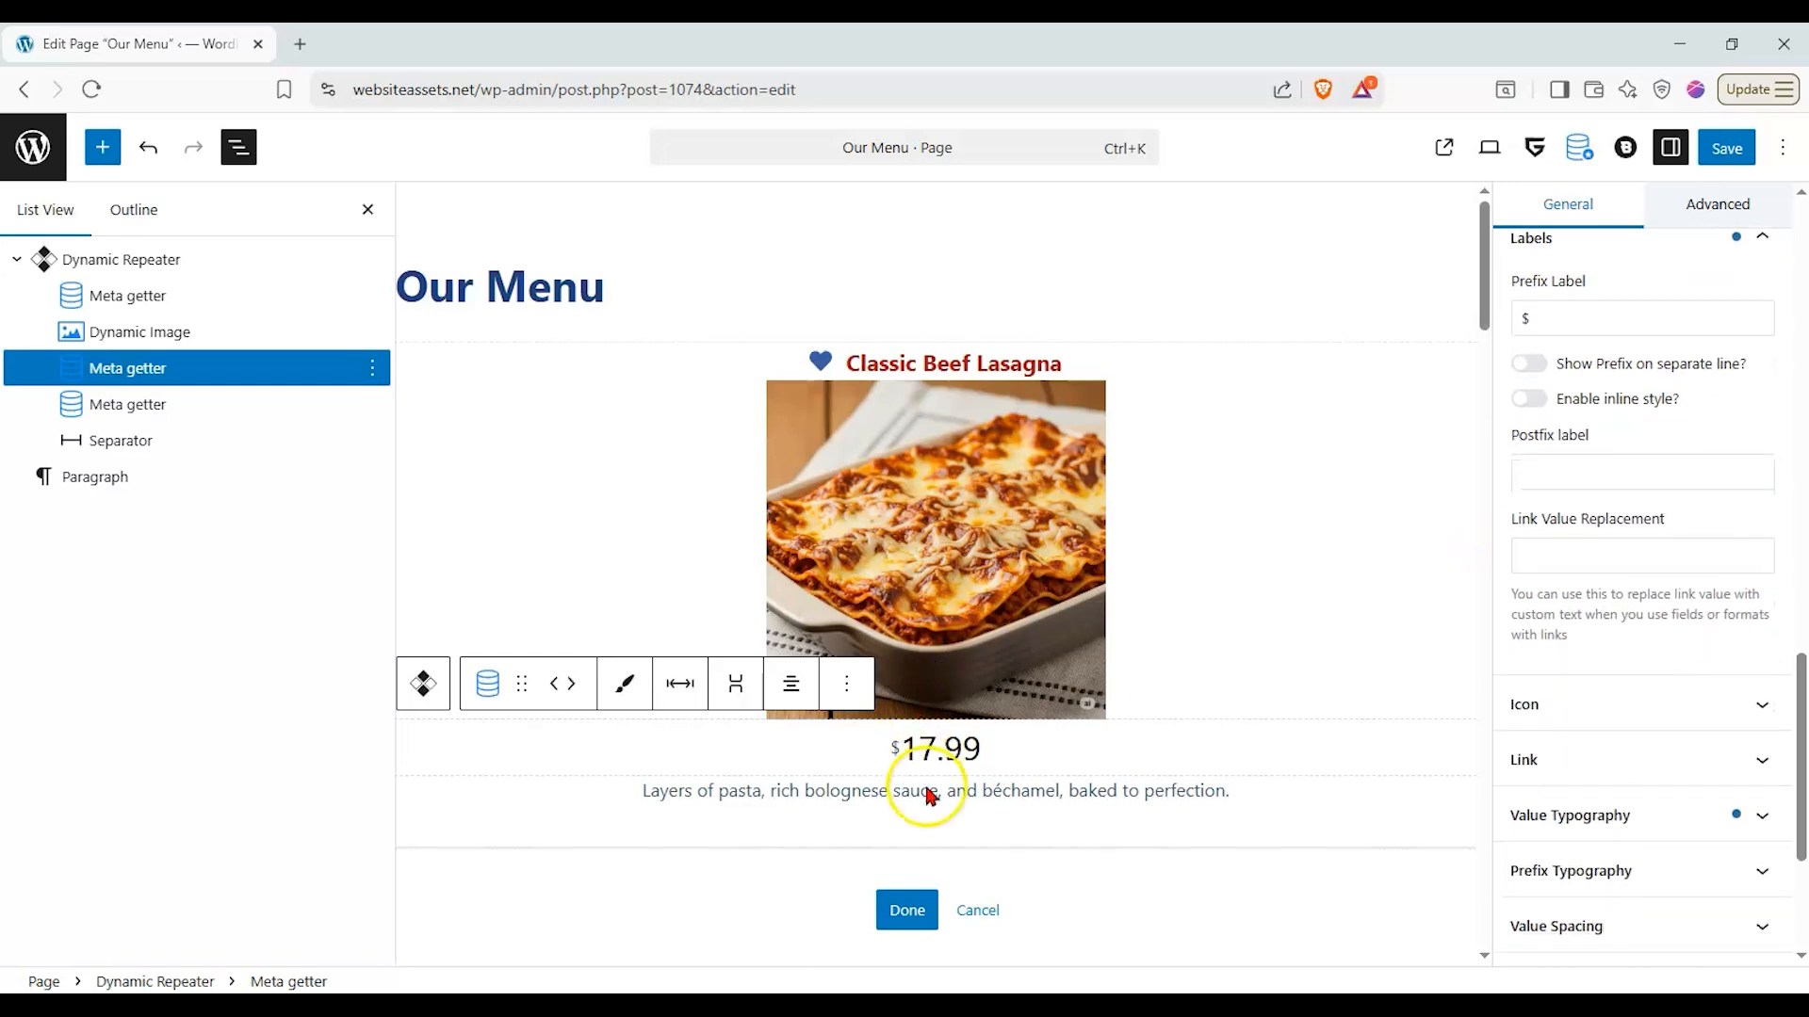
# - Finish editing the Dynamic Repeater's template, save the page and hide its block list
pyautogui.click(823, 810)
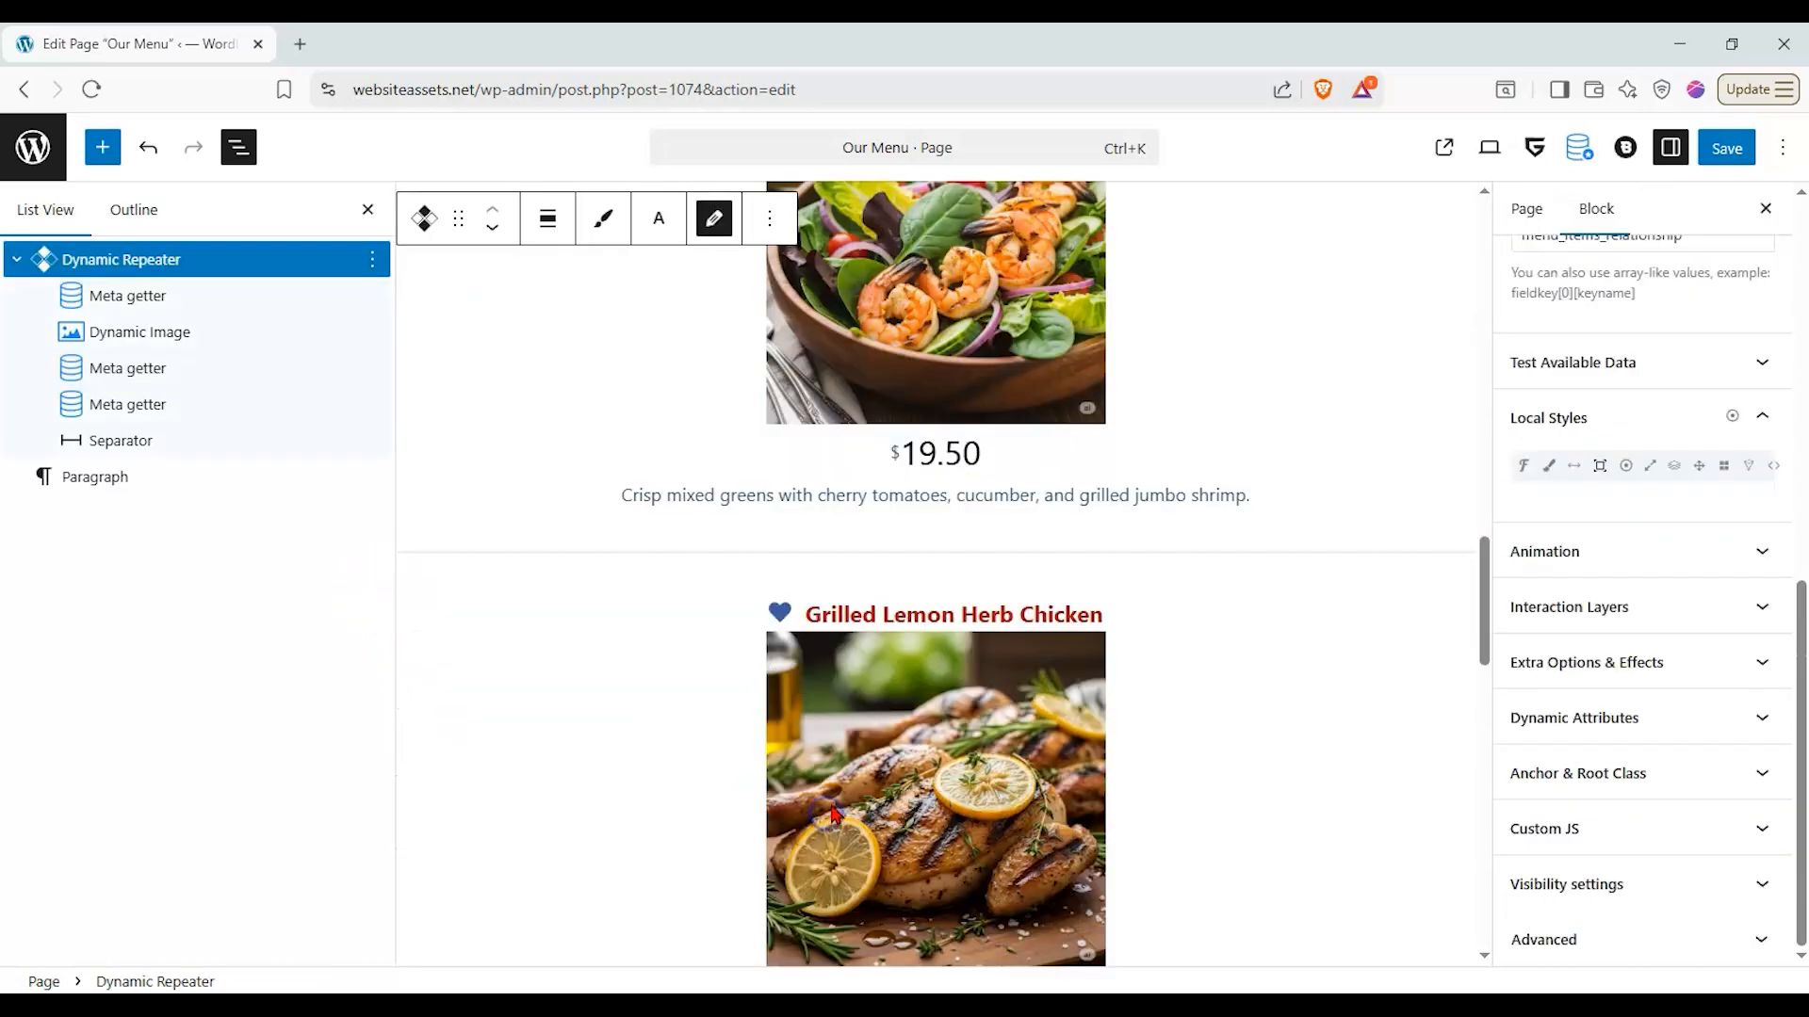
pyautogui.scroll(5, 821, 699)
pyautogui.scroll(11, 1235, 452)
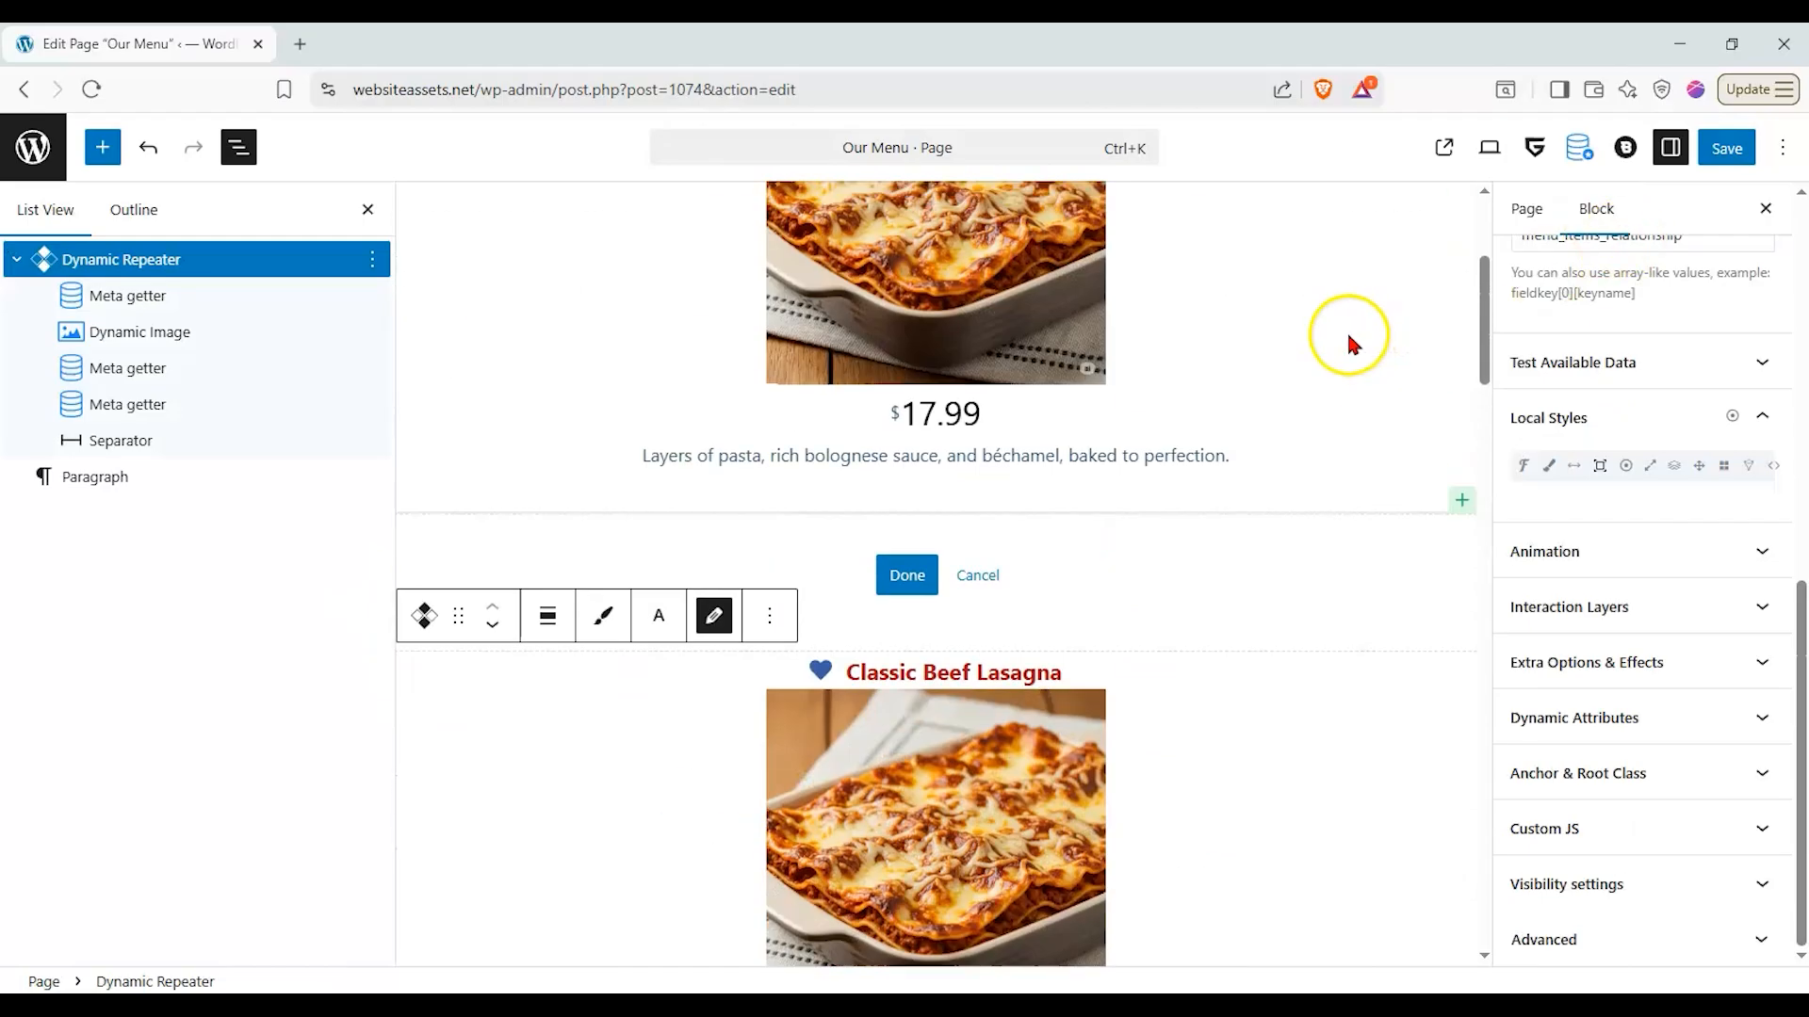
pyautogui.click(878, 575)
pyautogui.scroll(4, 1083, 542)
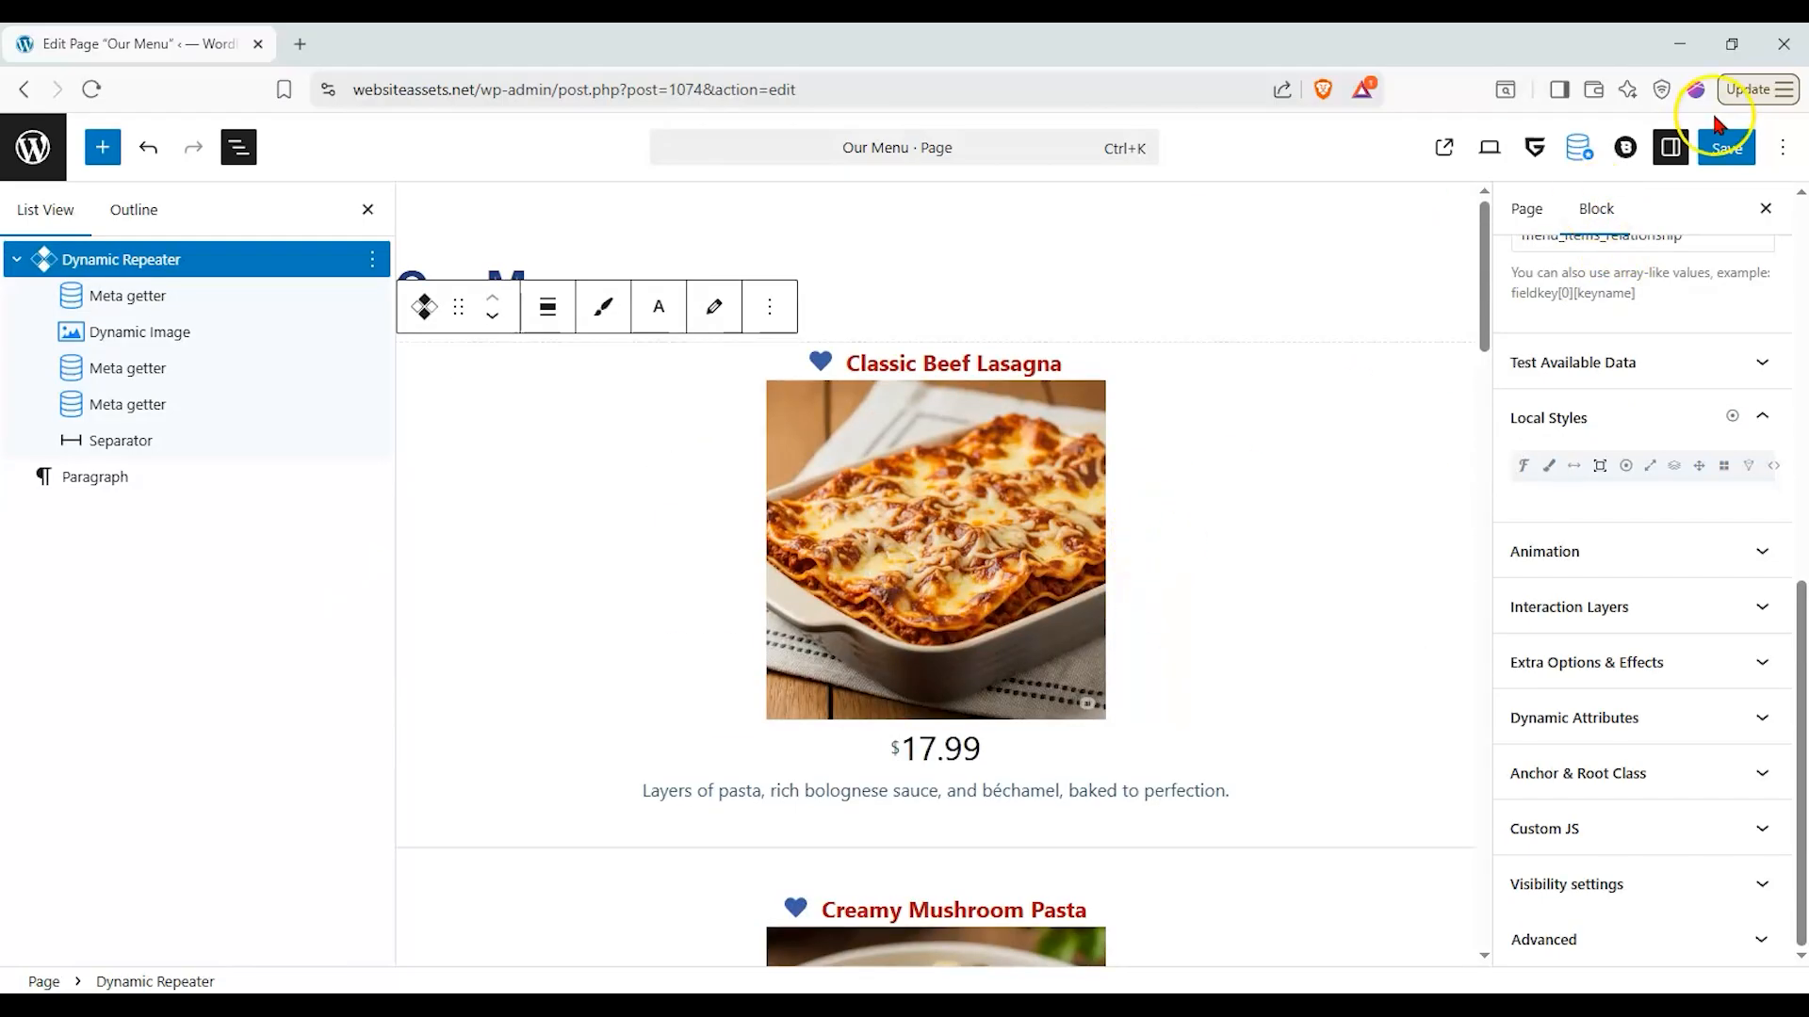
pyautogui.click(1738, 155)
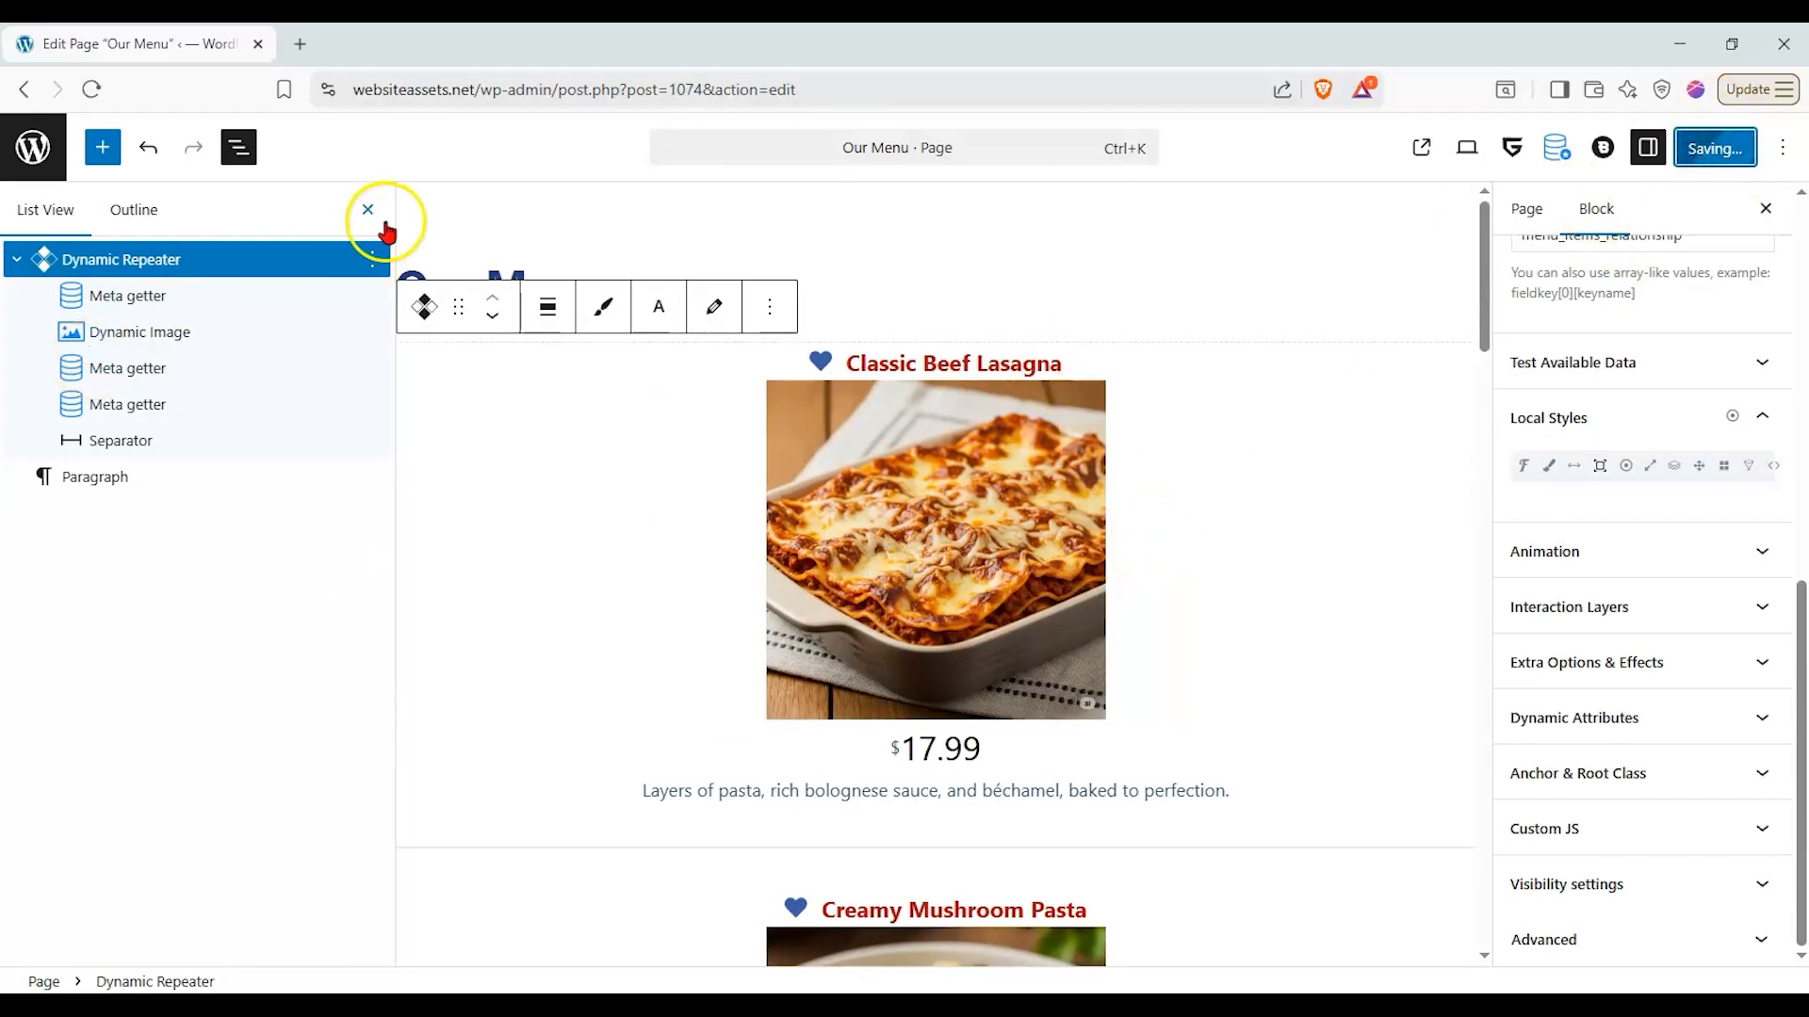
pyautogui.click(363, 212)
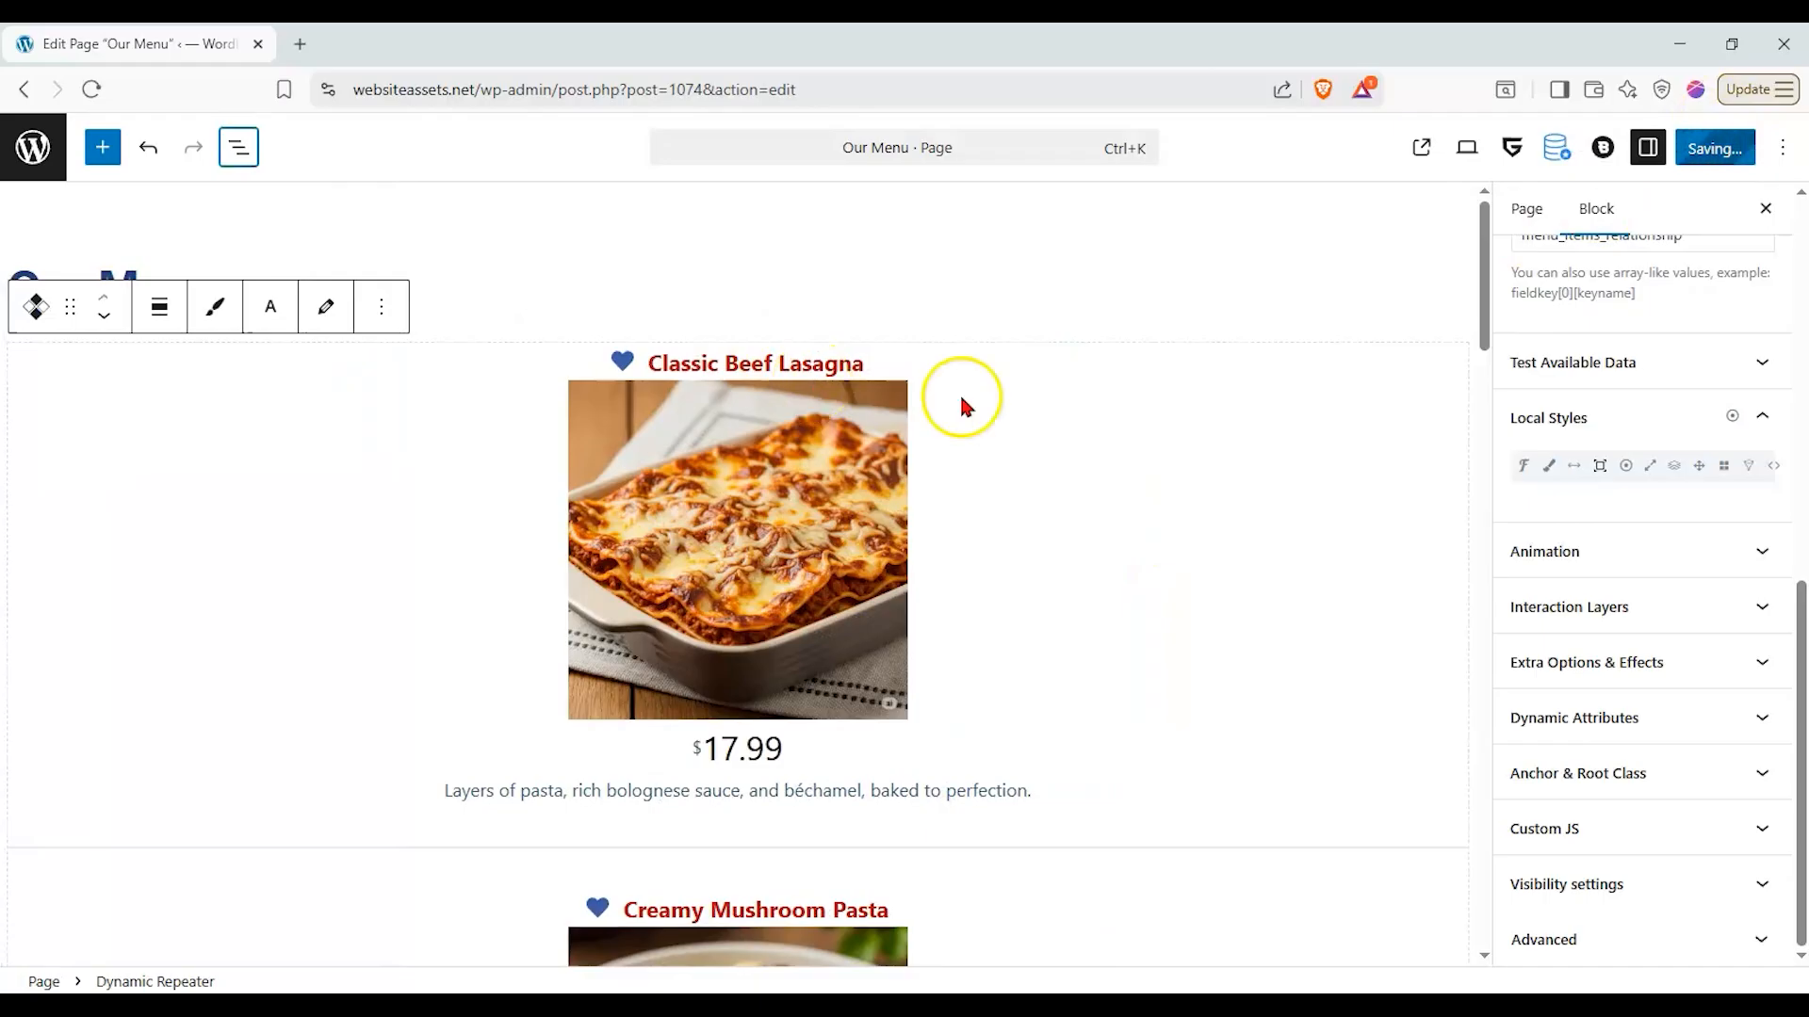
# - View the live Our Menu page in a new tab and examine each dish's title, image, price, description and separator
pyautogui.click(1456, 144)
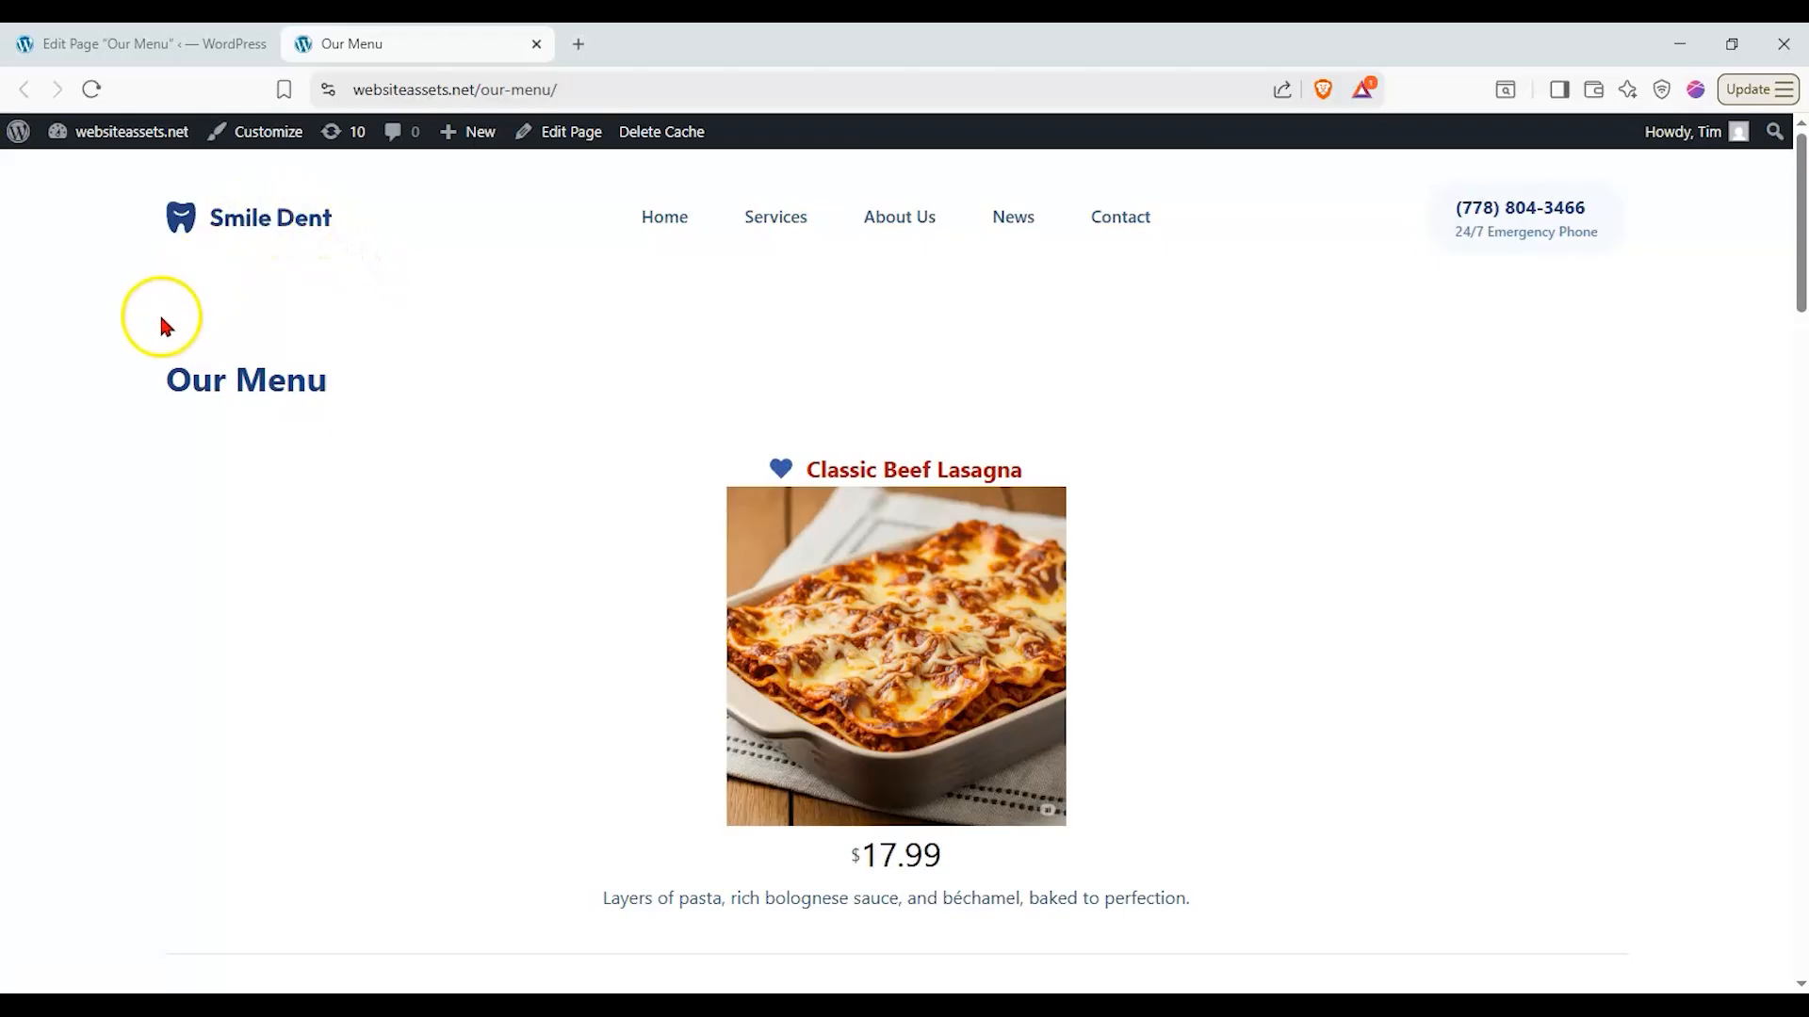
pyautogui.scroll(-8, 162, 320)
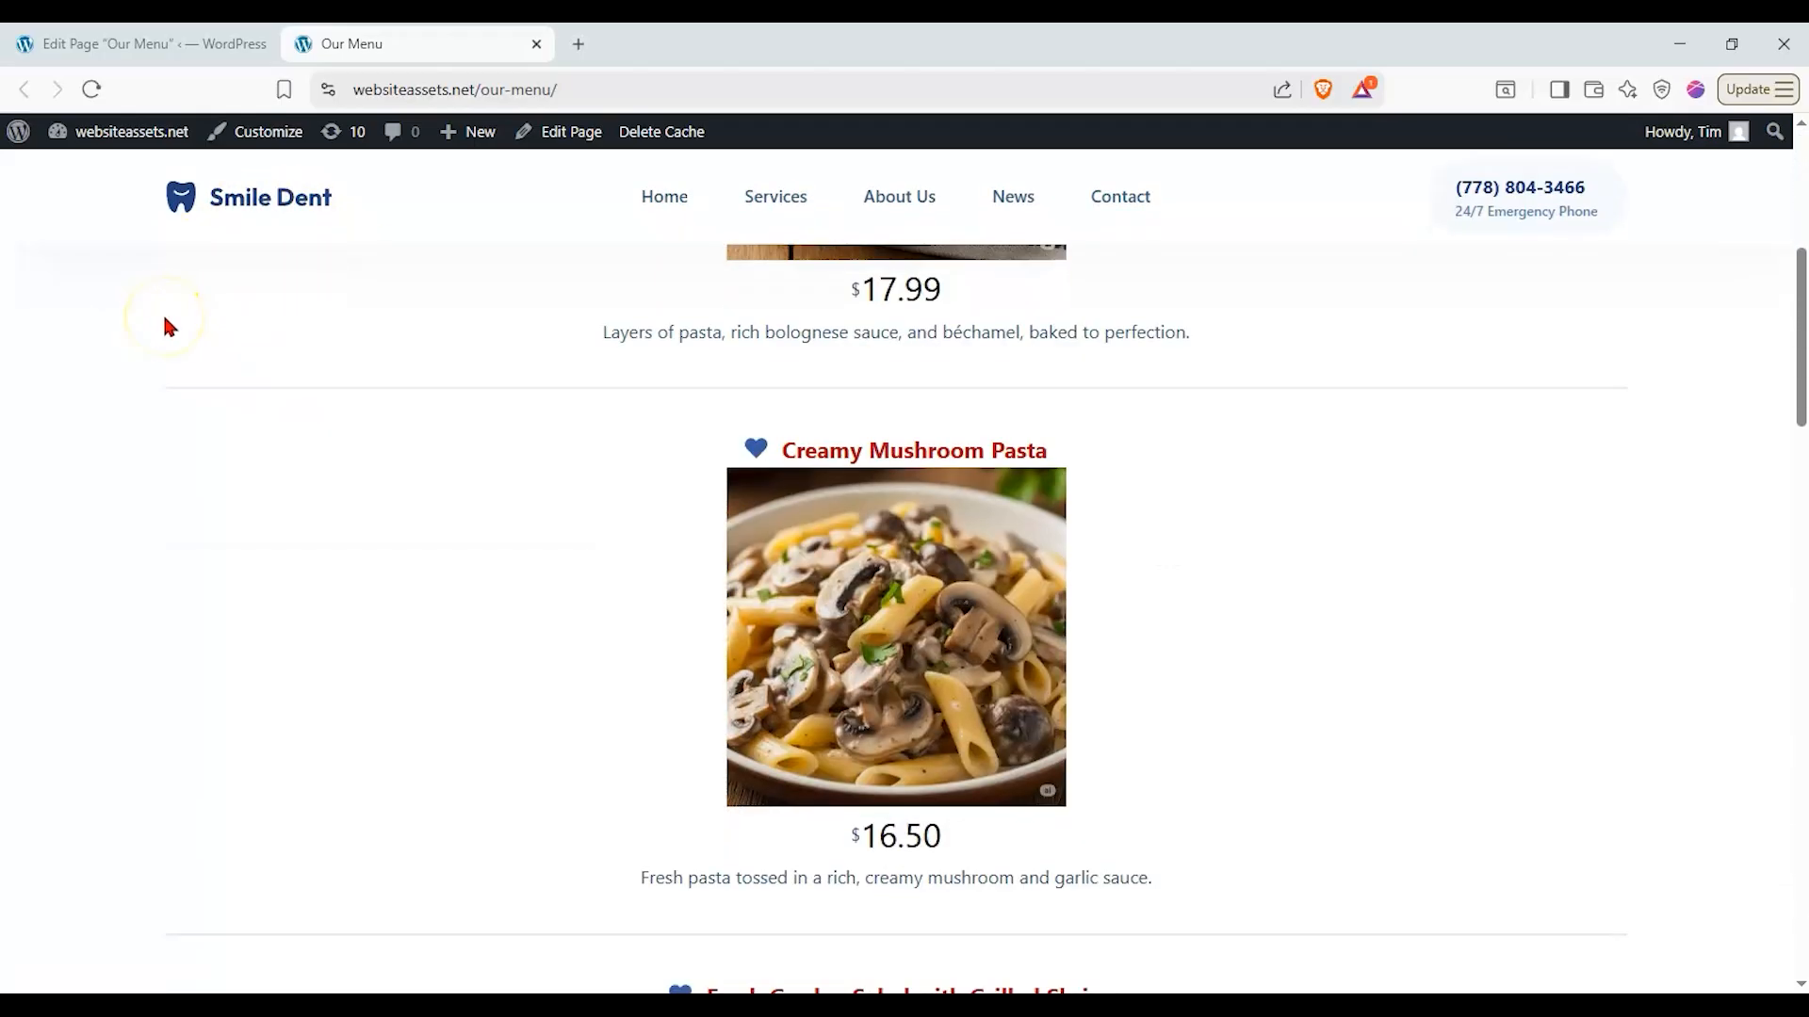
pyautogui.scroll(-4, 167, 325)
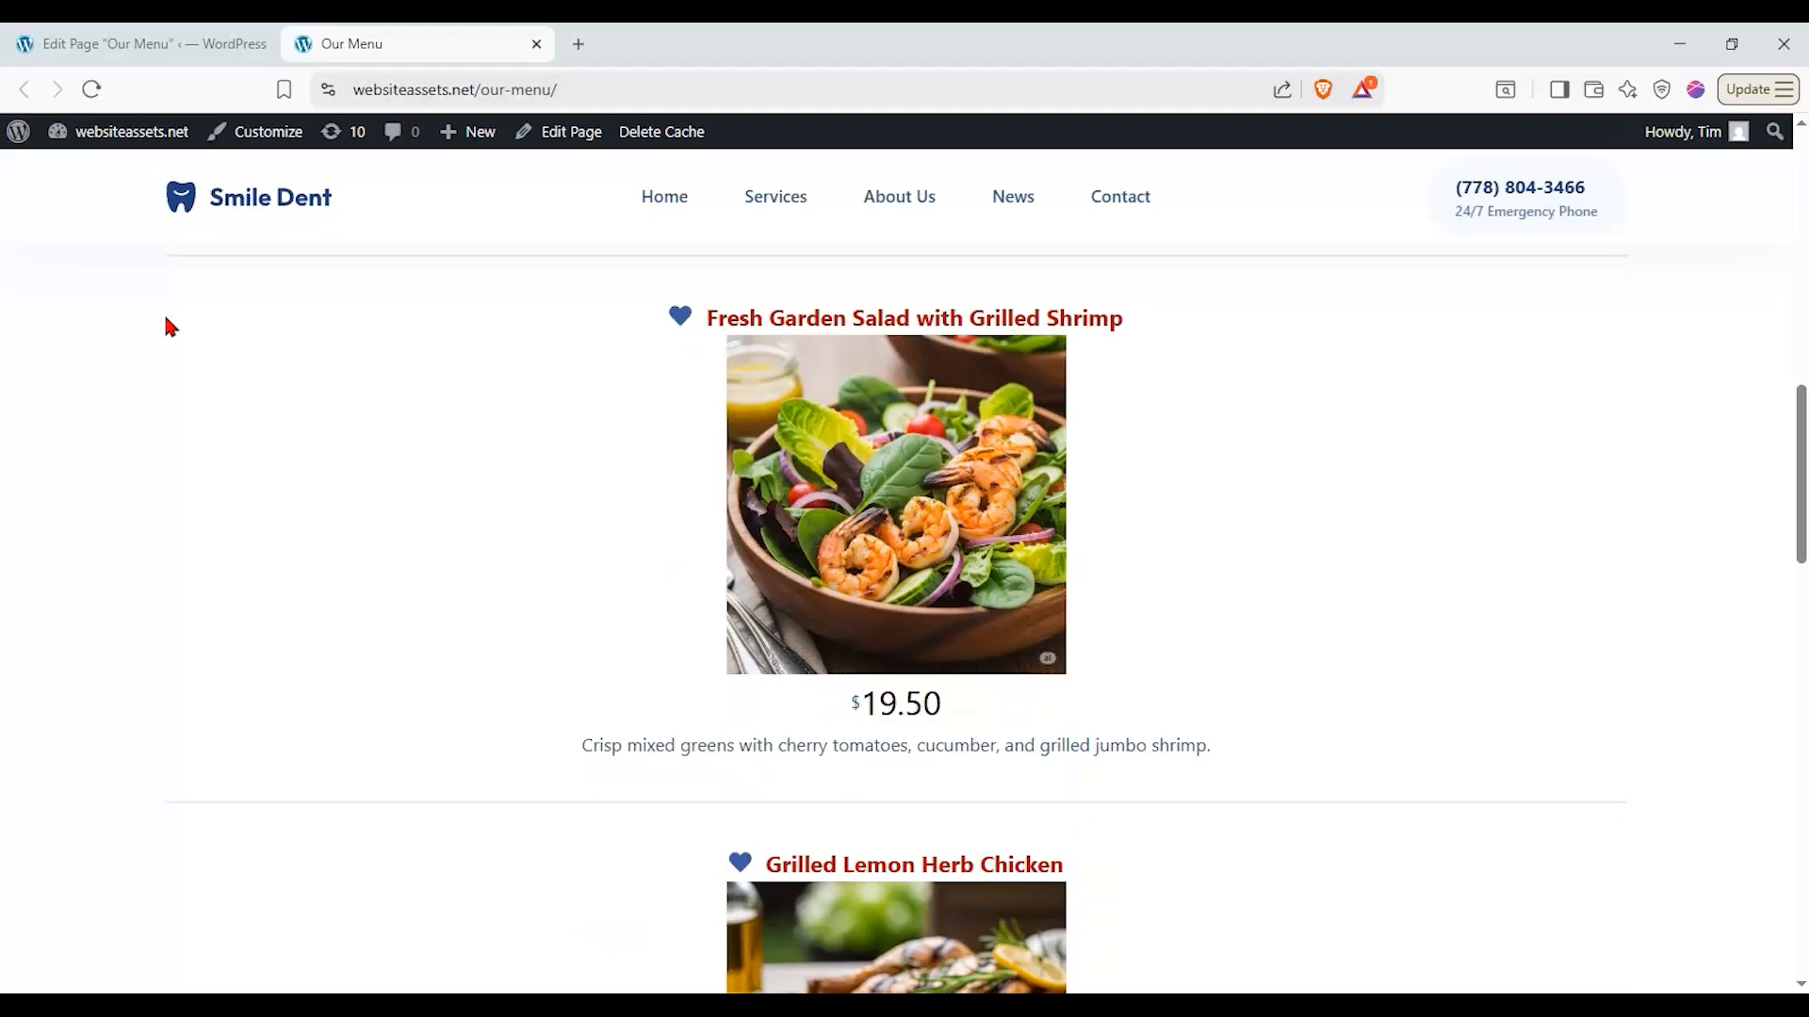
pyautogui.scroll(-2, 168, 325)
pyautogui.scroll(-12, 168, 325)
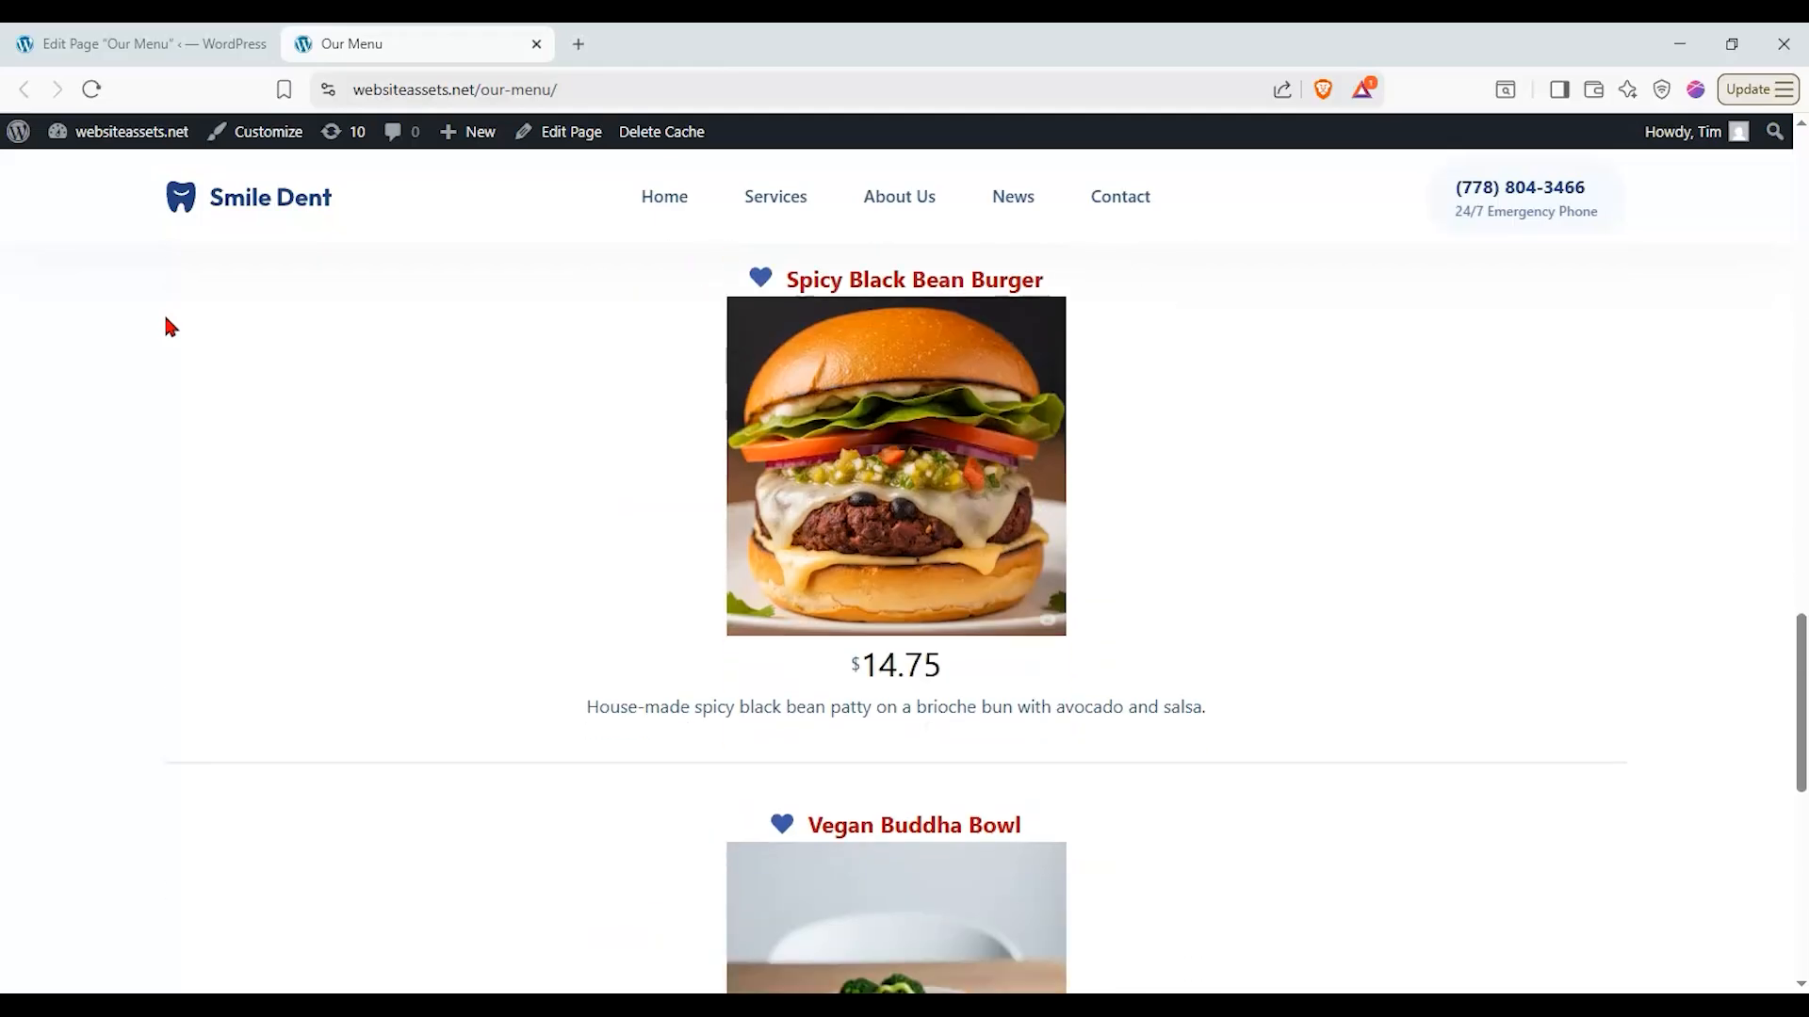
pyautogui.scroll(-3, 168, 326)
pyautogui.scroll(12, 170, 326)
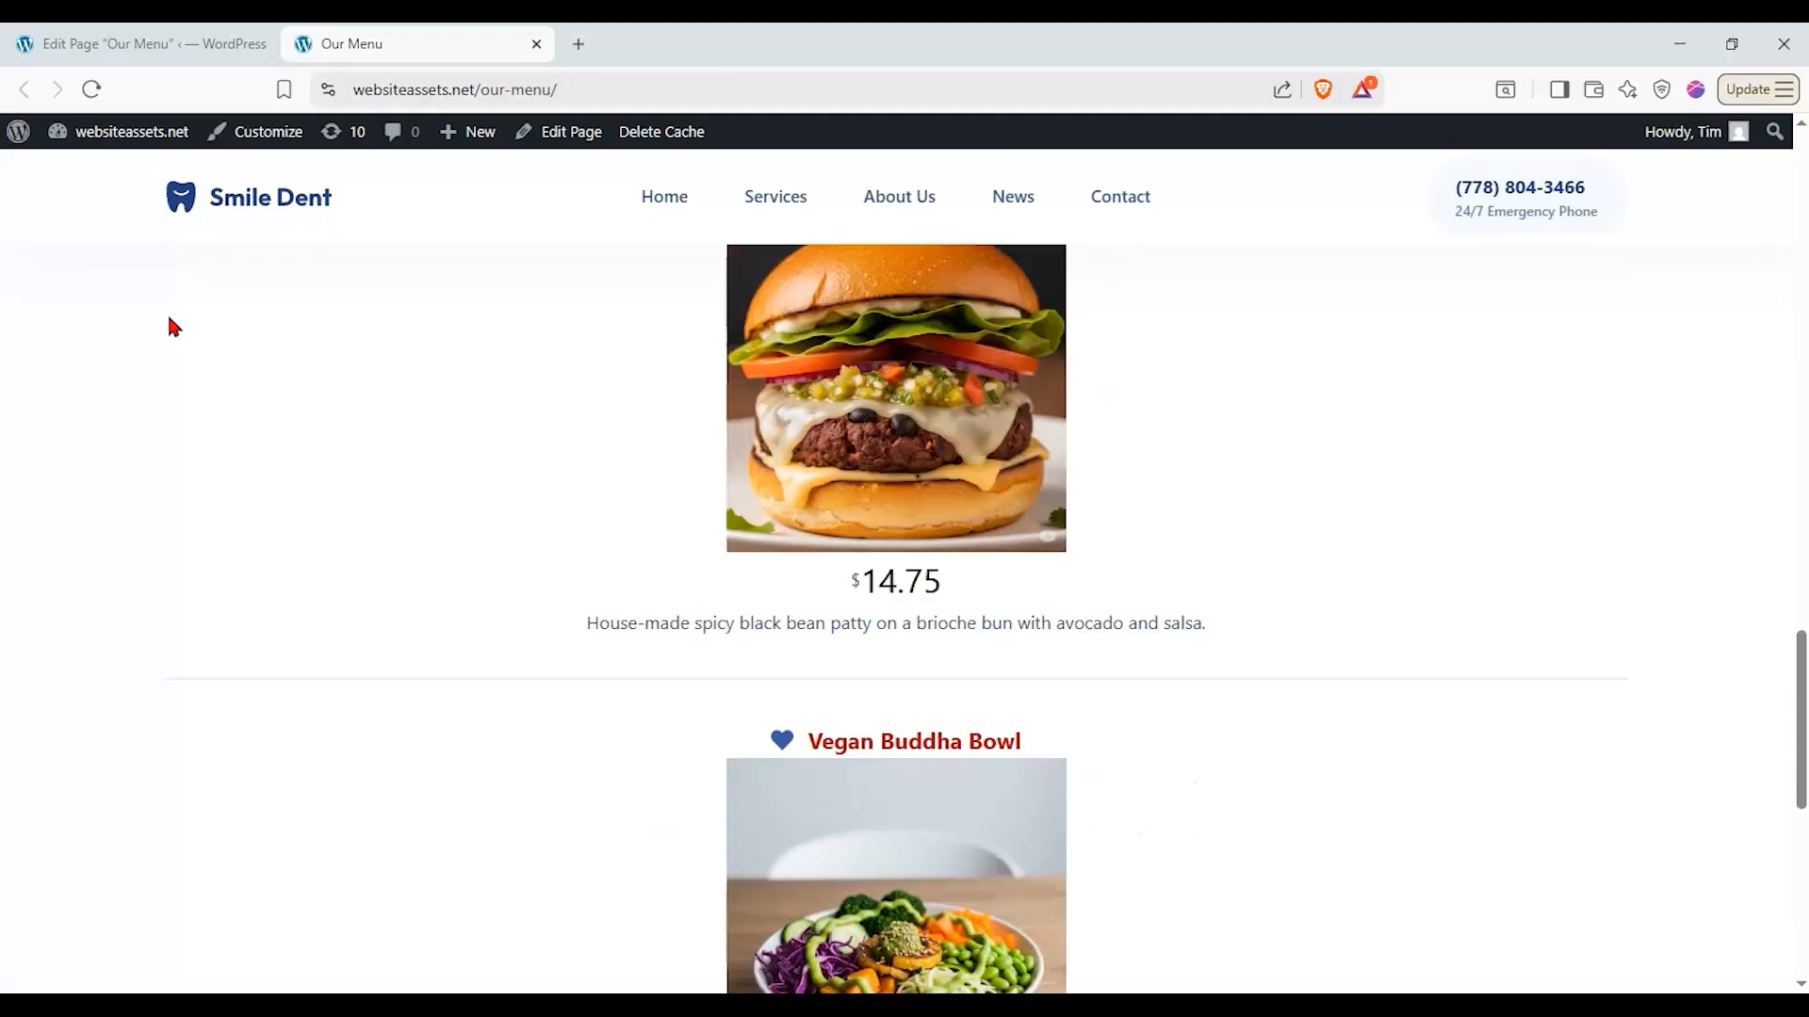
pyautogui.scroll(10, 171, 325)
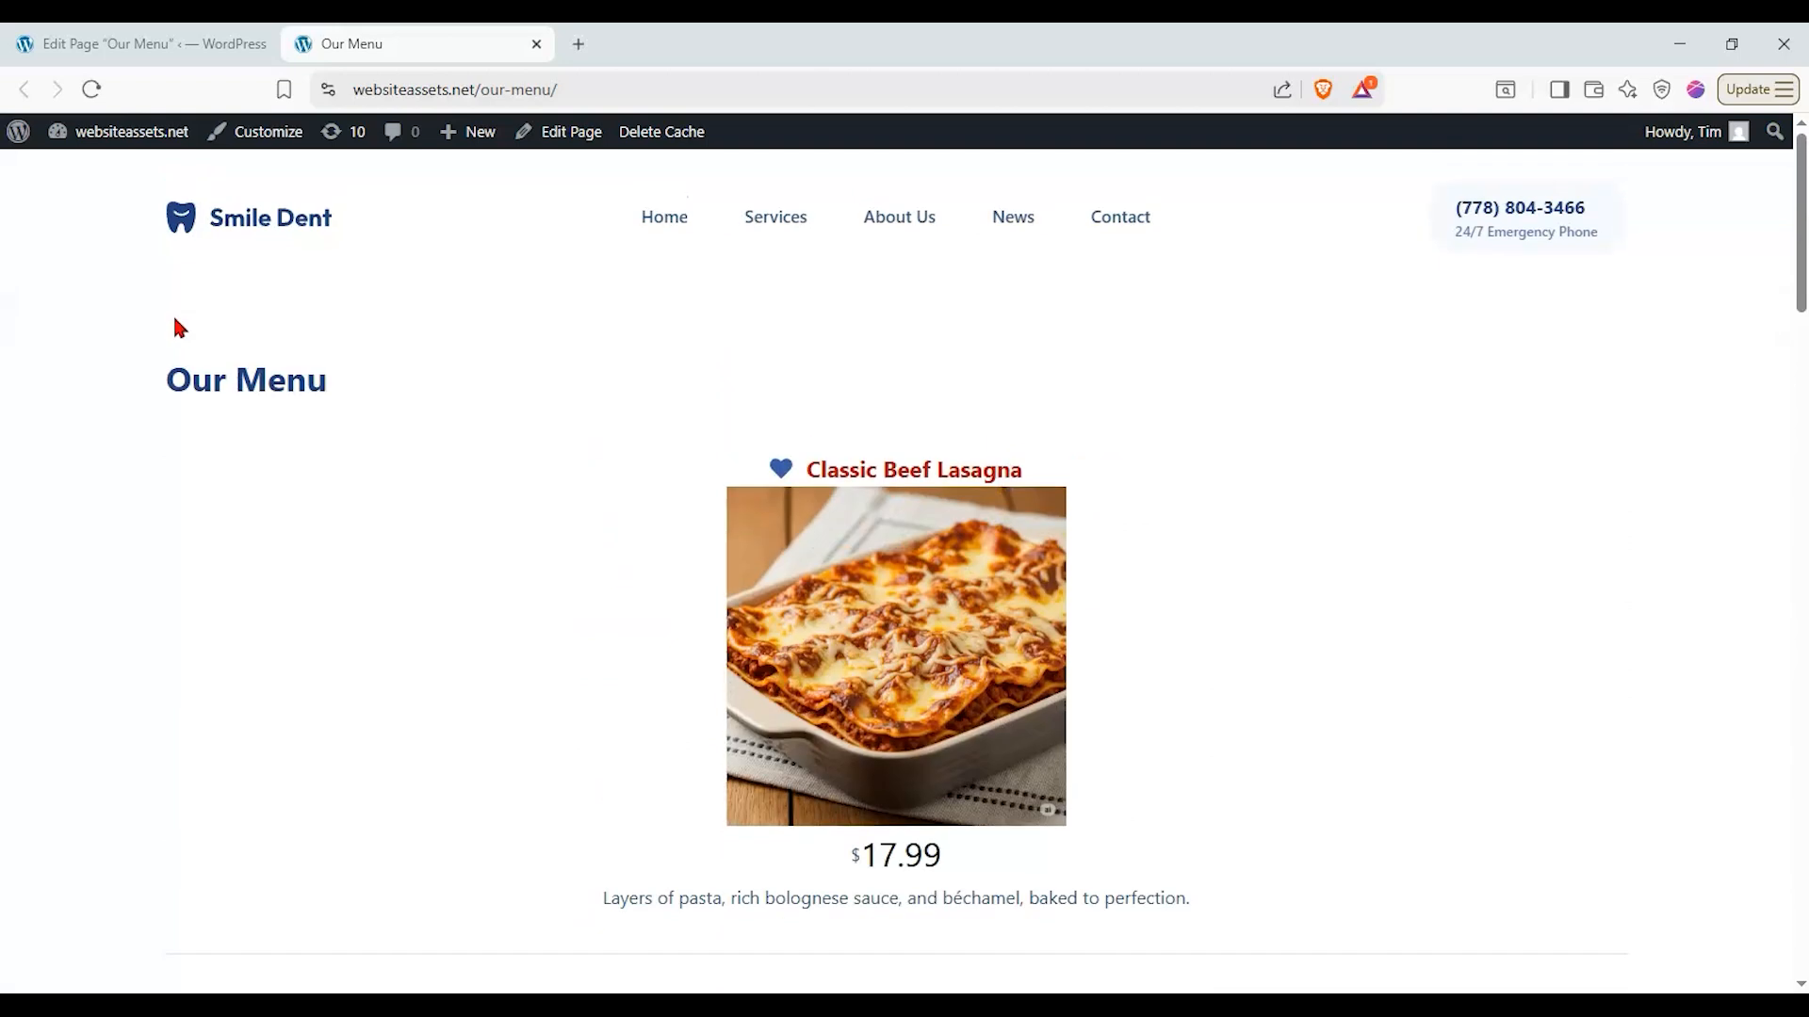
pyautogui.scroll(-1, 278, 396)
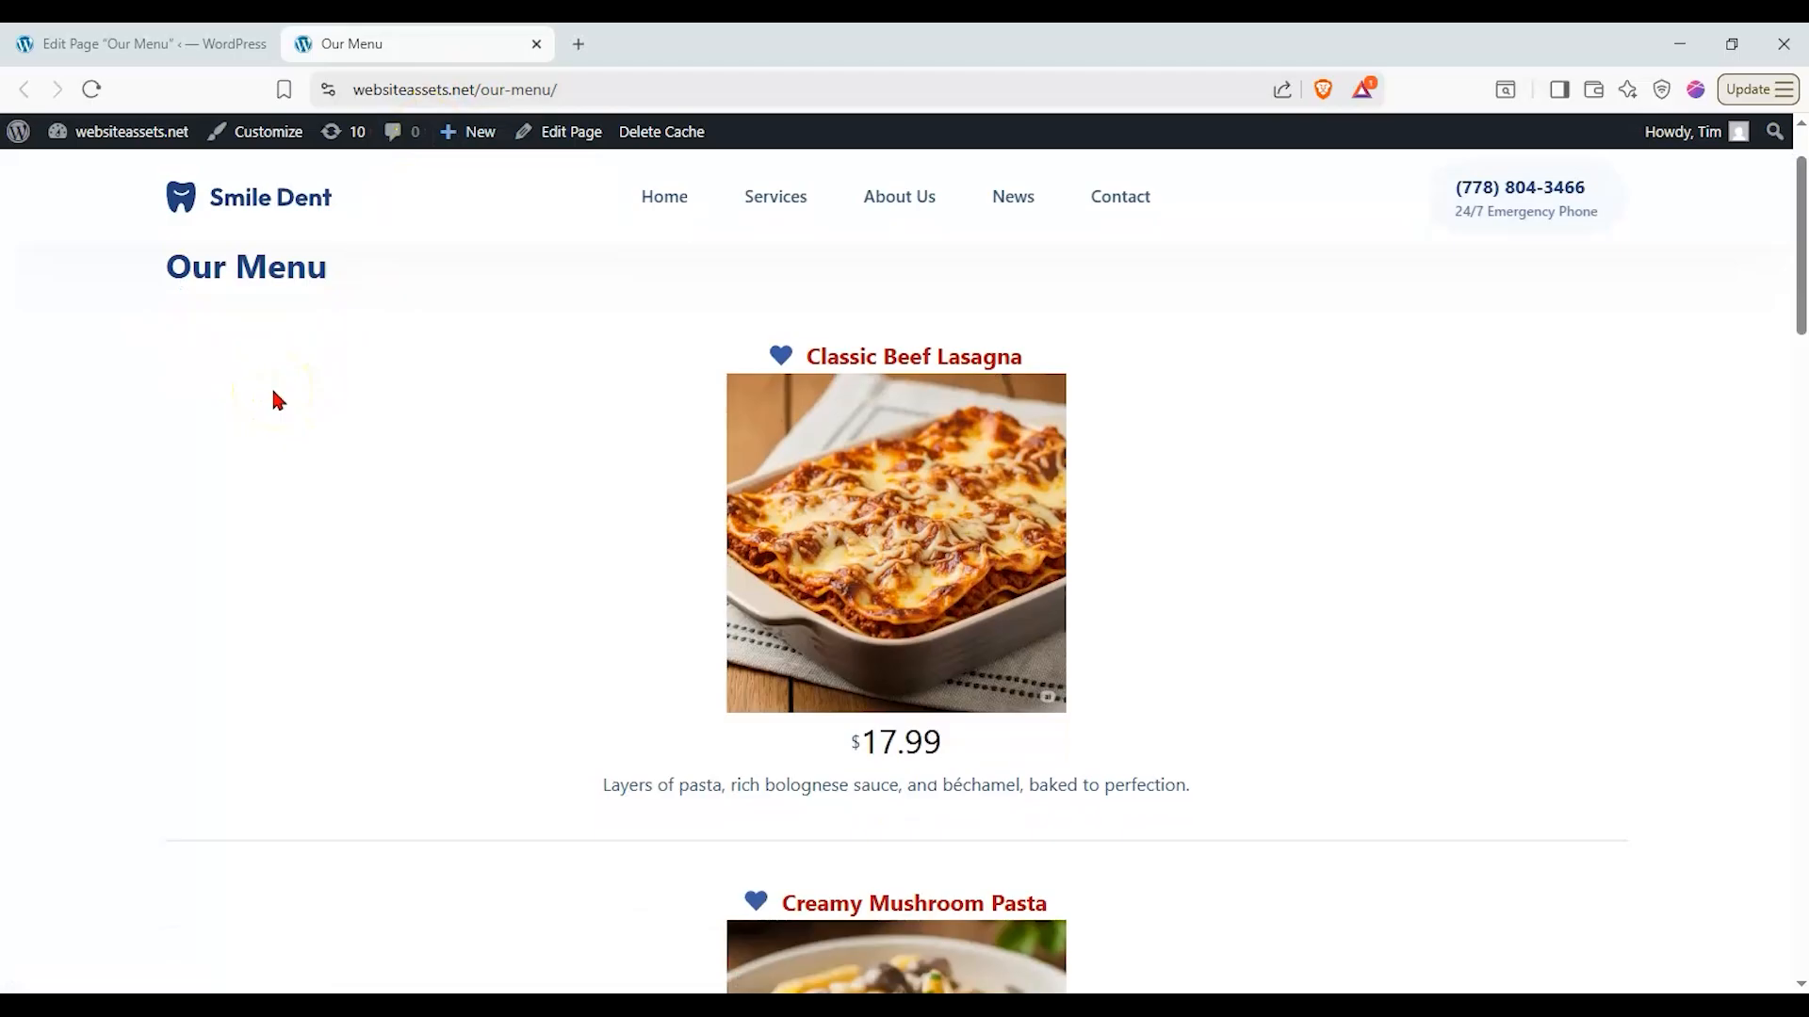
pyautogui.scroll(-1, 290, 380)
pyautogui.scroll(1, 307, 381)
pyautogui.scroll(1, 613, 412)
pyautogui.scroll(-1, 614, 412)
pyautogui.scroll(-1, 601, 398)
pyautogui.scroll(1, 597, 471)
pyautogui.scroll(-5, 595, 466)
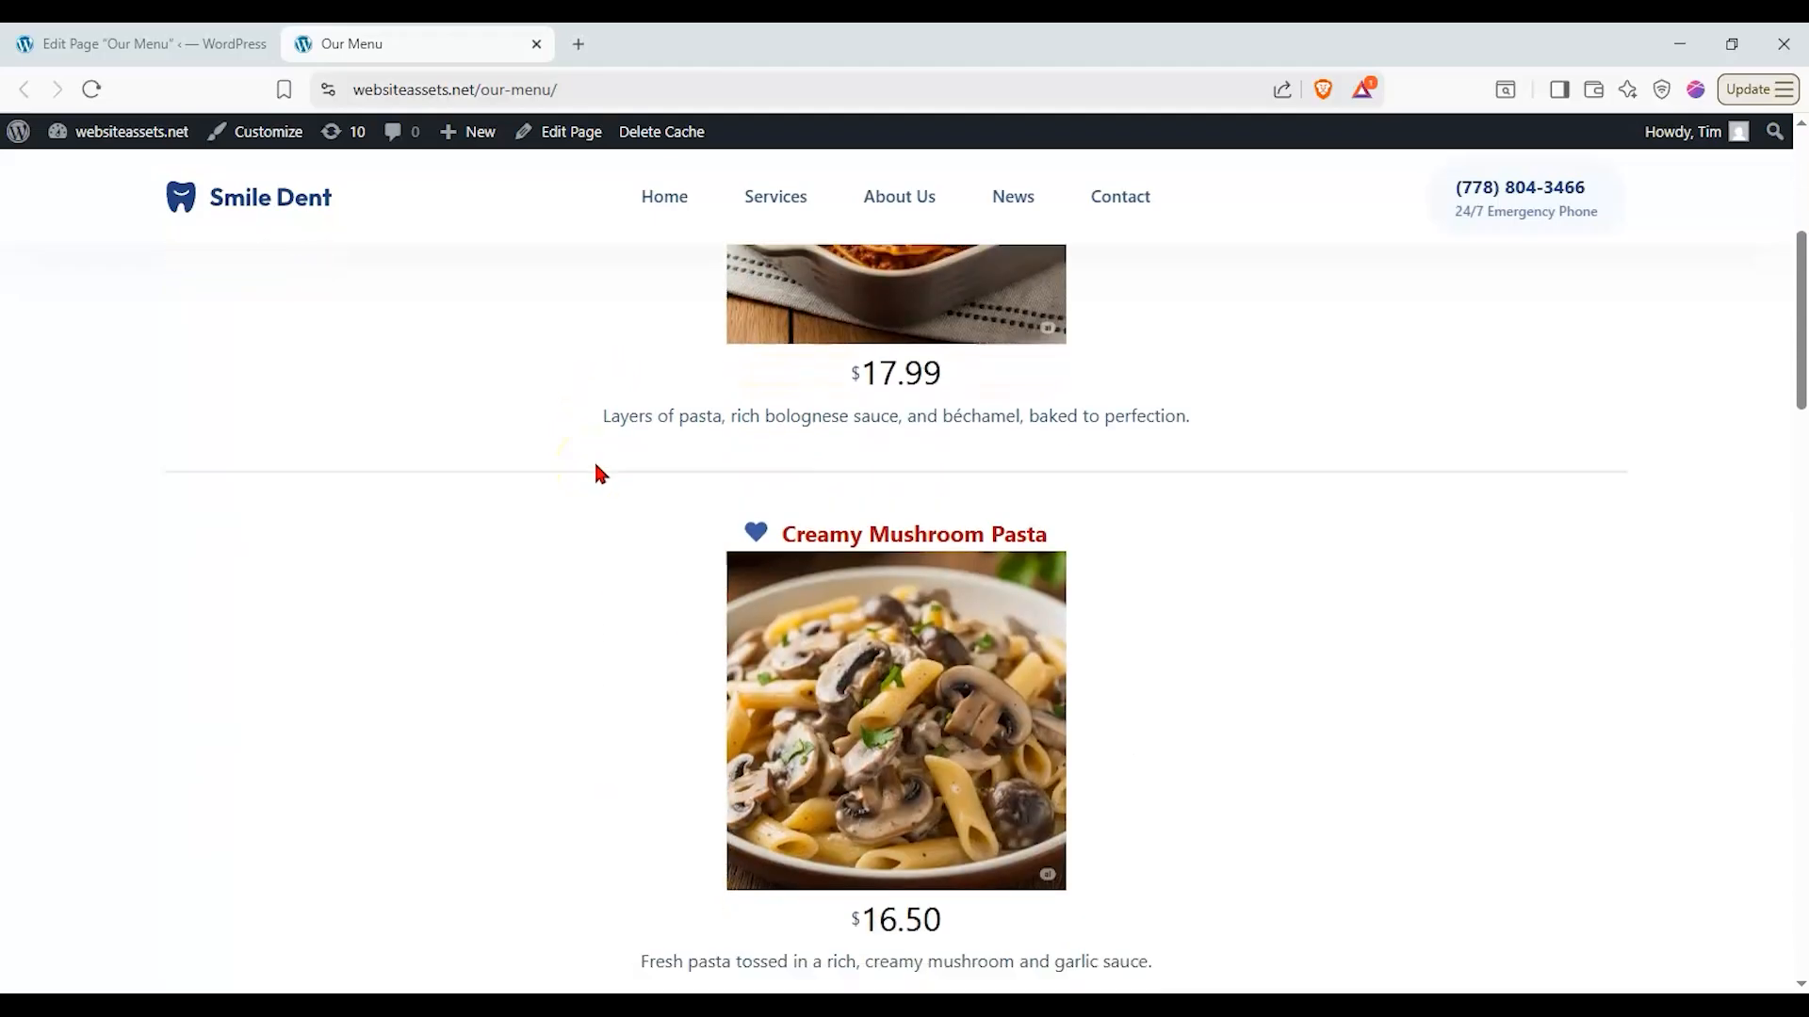
pyautogui.scroll(-8, 601, 471)
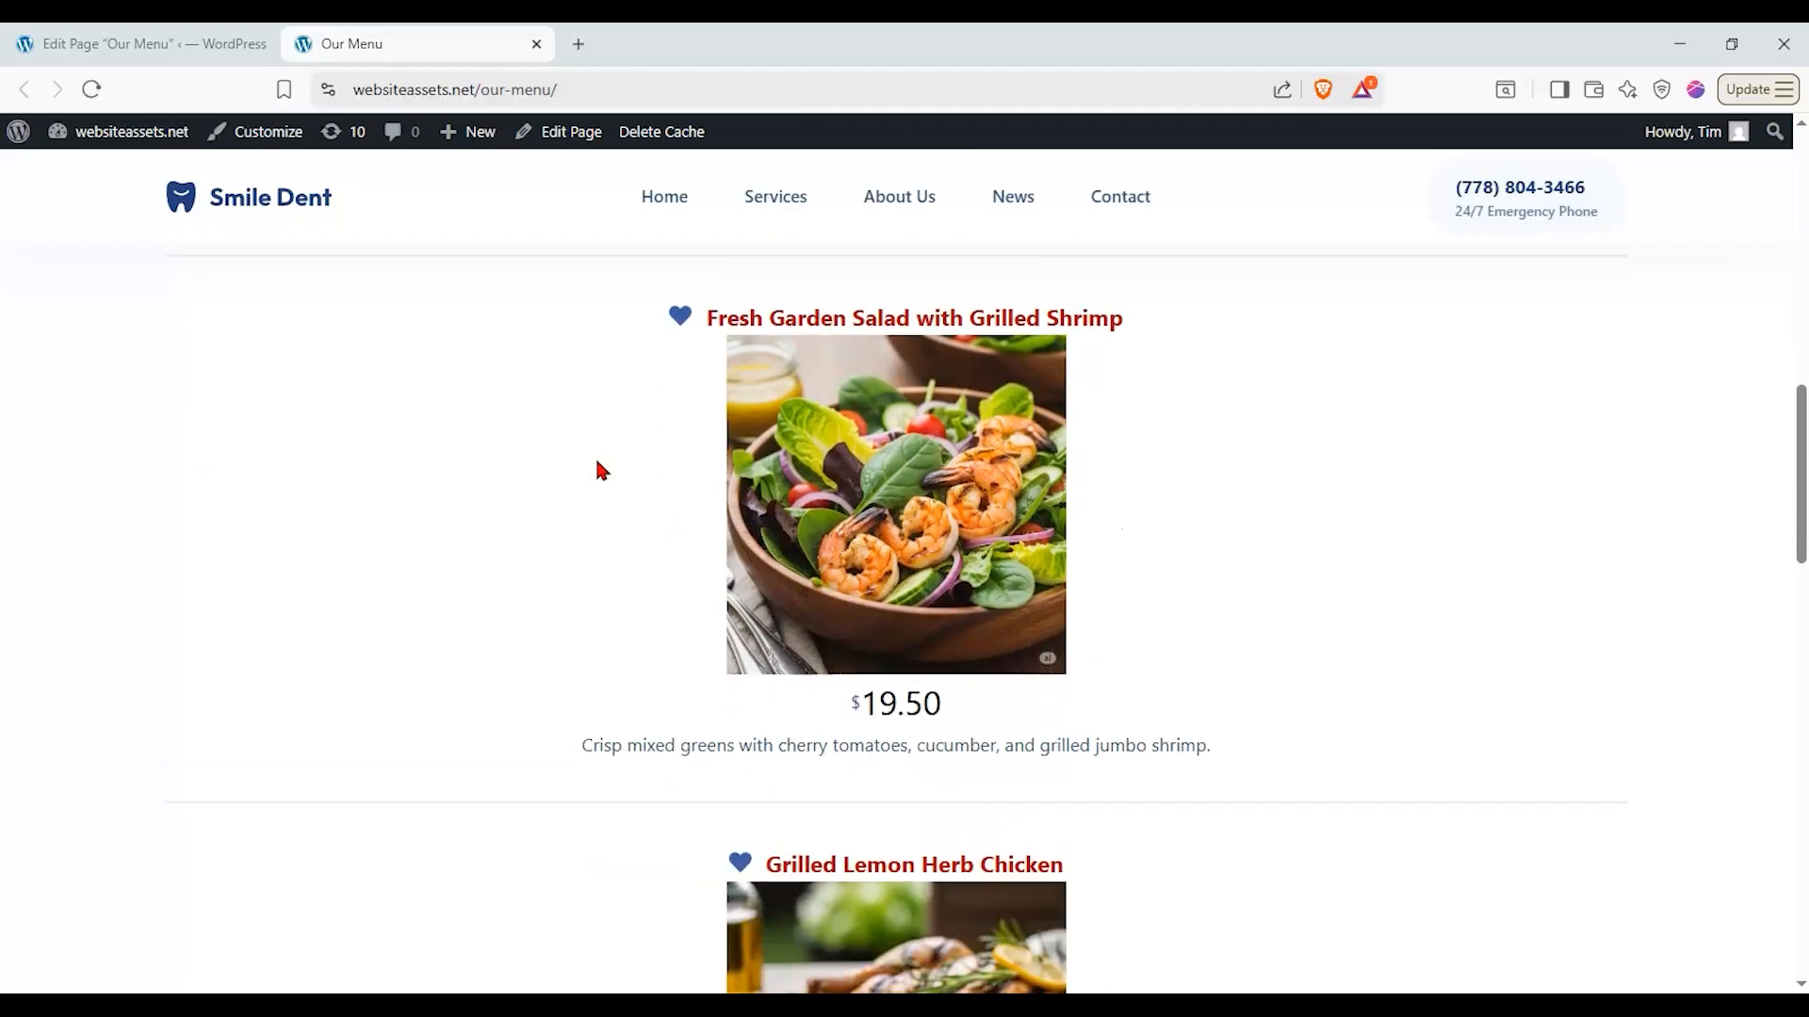
pyautogui.scroll(10, 596, 466)
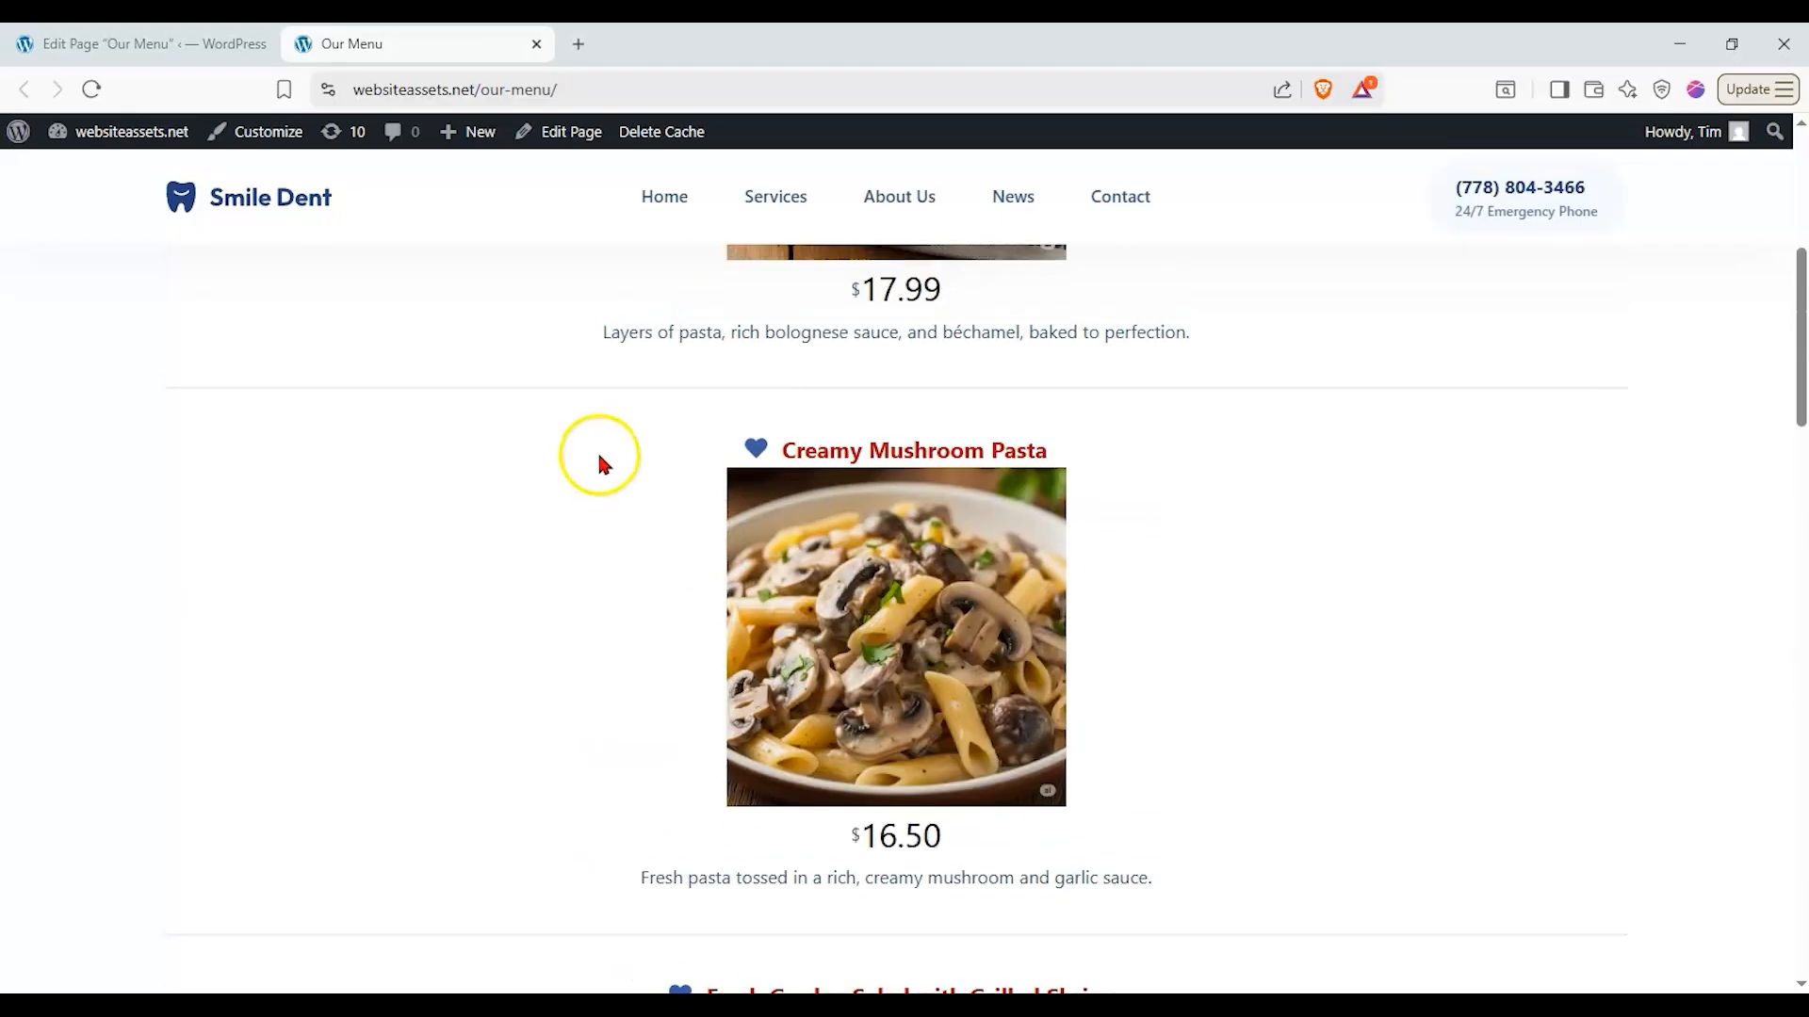
# - Return to the page editor and expand the relationships fields below the content to show the selected menu items
pyautogui.click(211, 60)
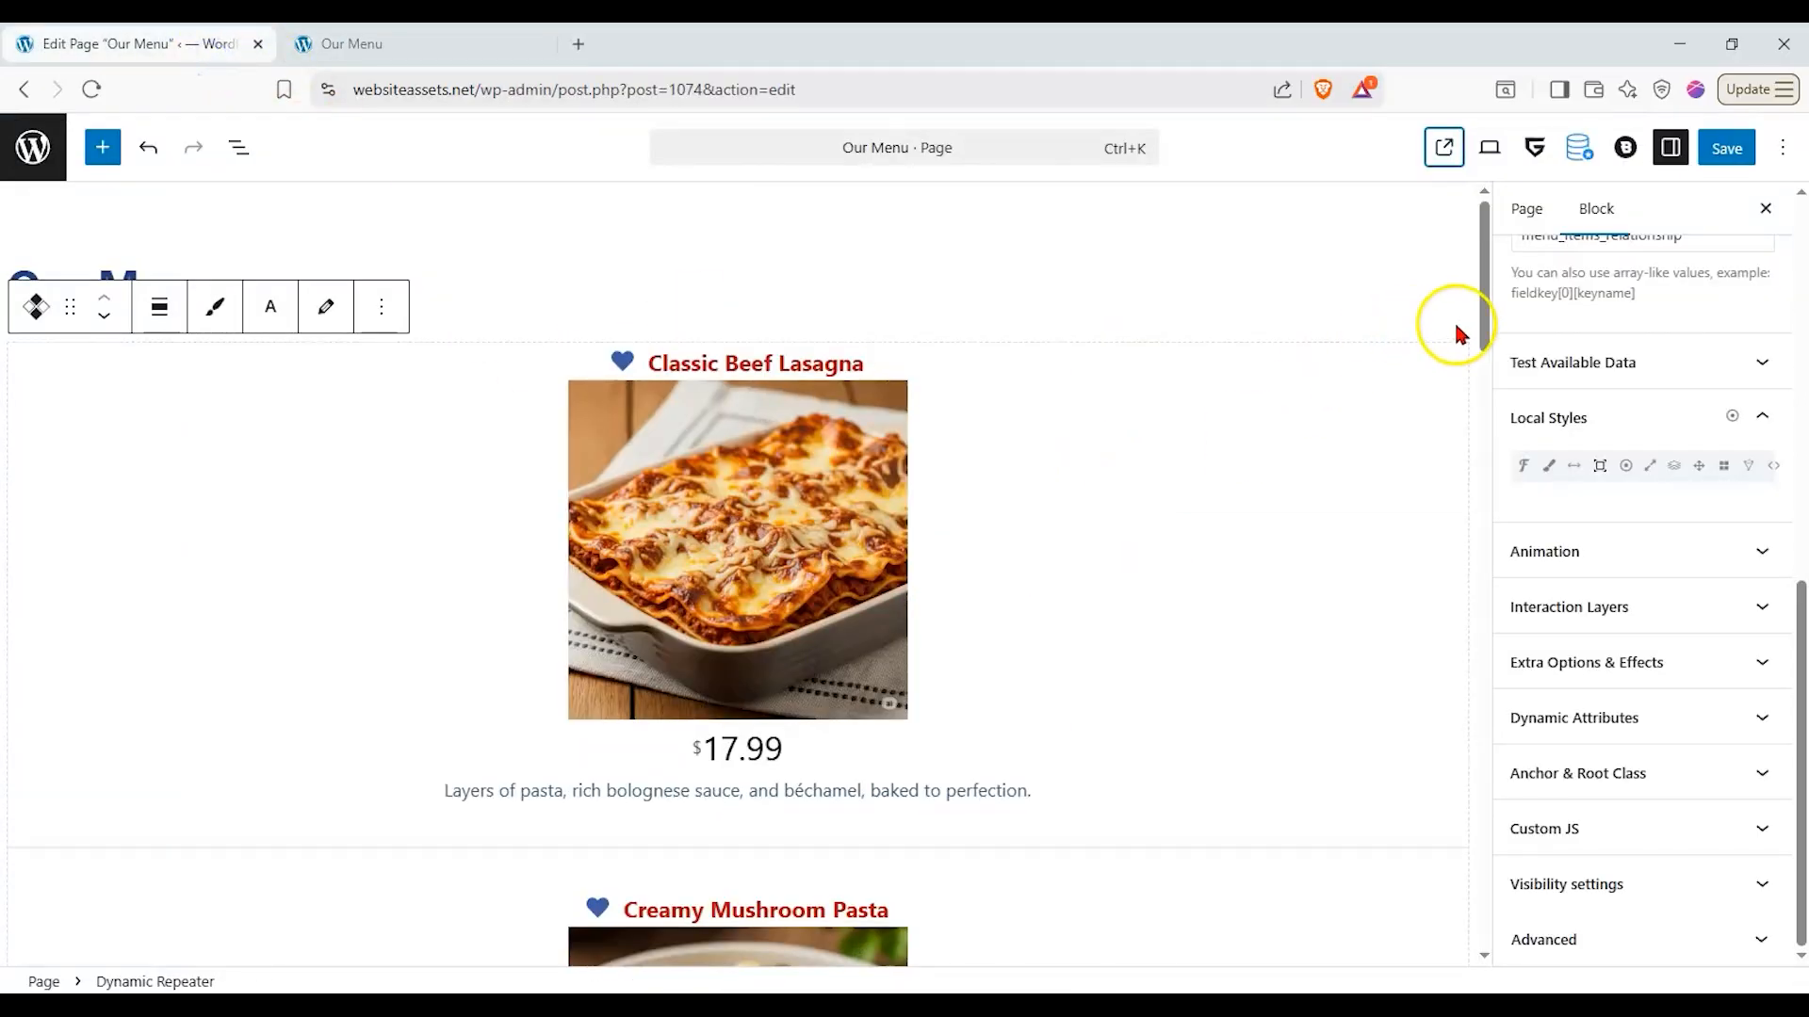
pyautogui.scroll(-9, 1273, 868)
pyautogui.click(1208, 962)
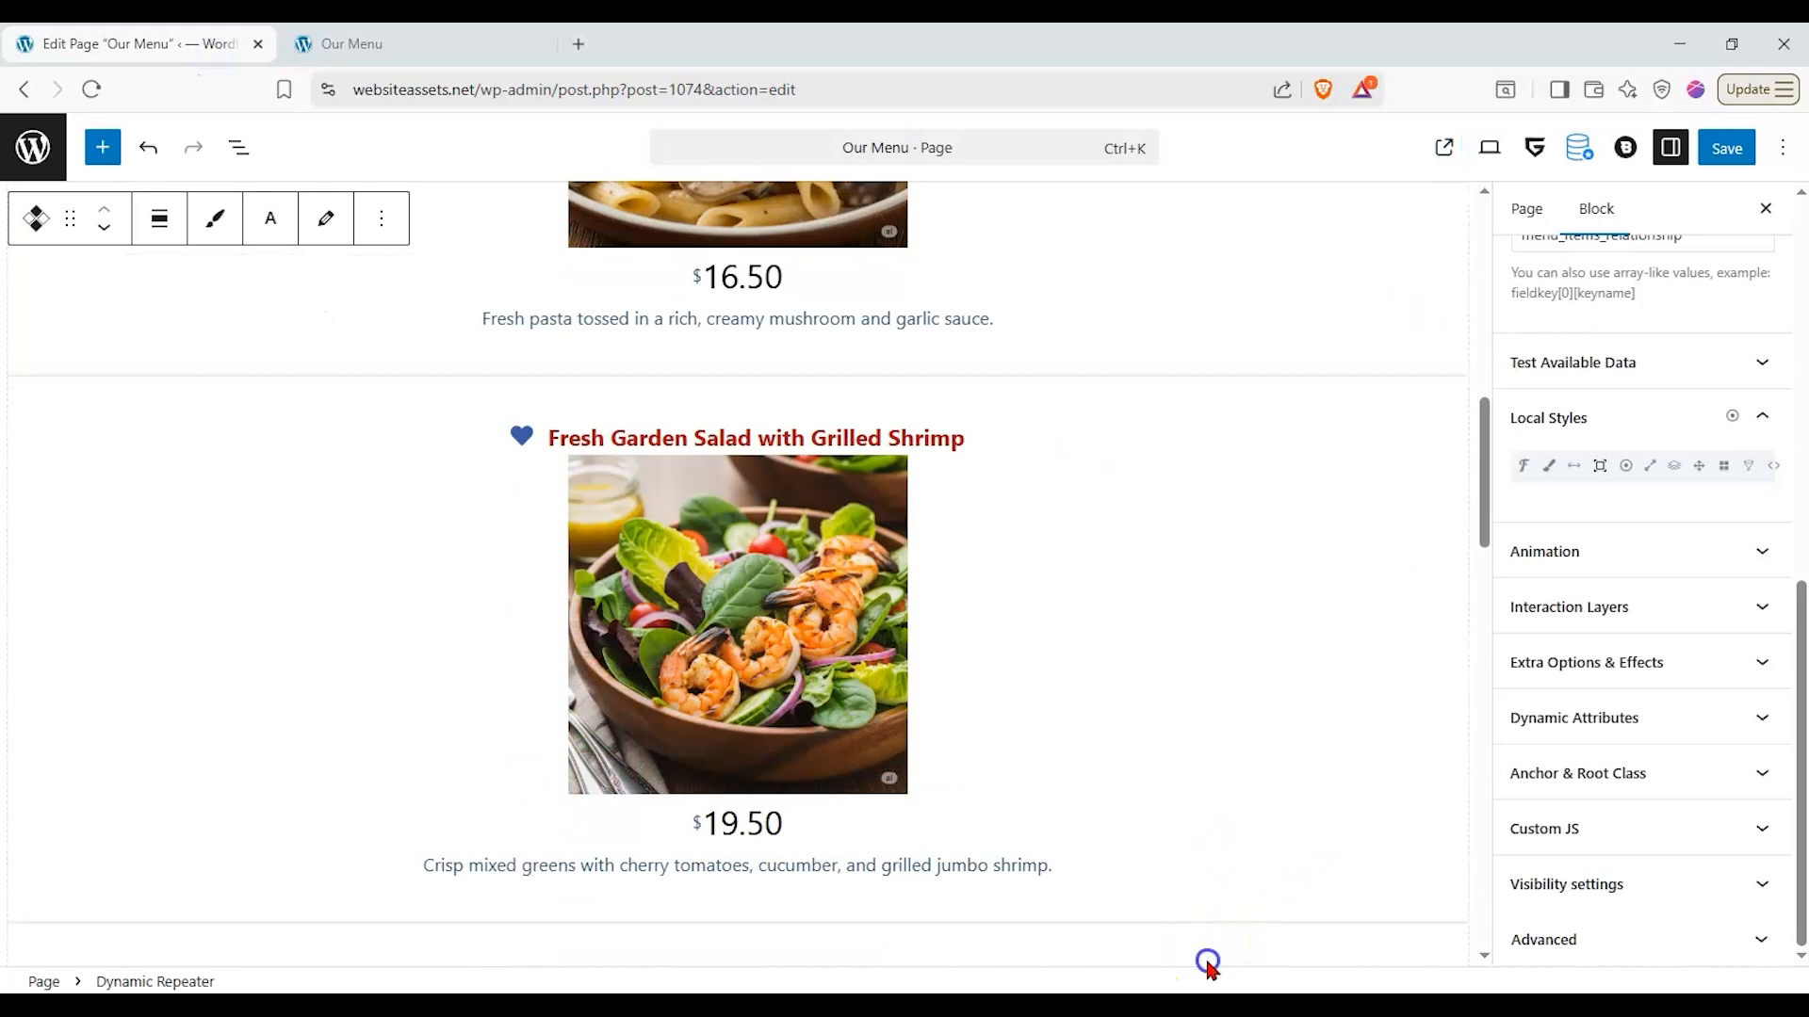
pyautogui.scroll(-12, 1175, 834)
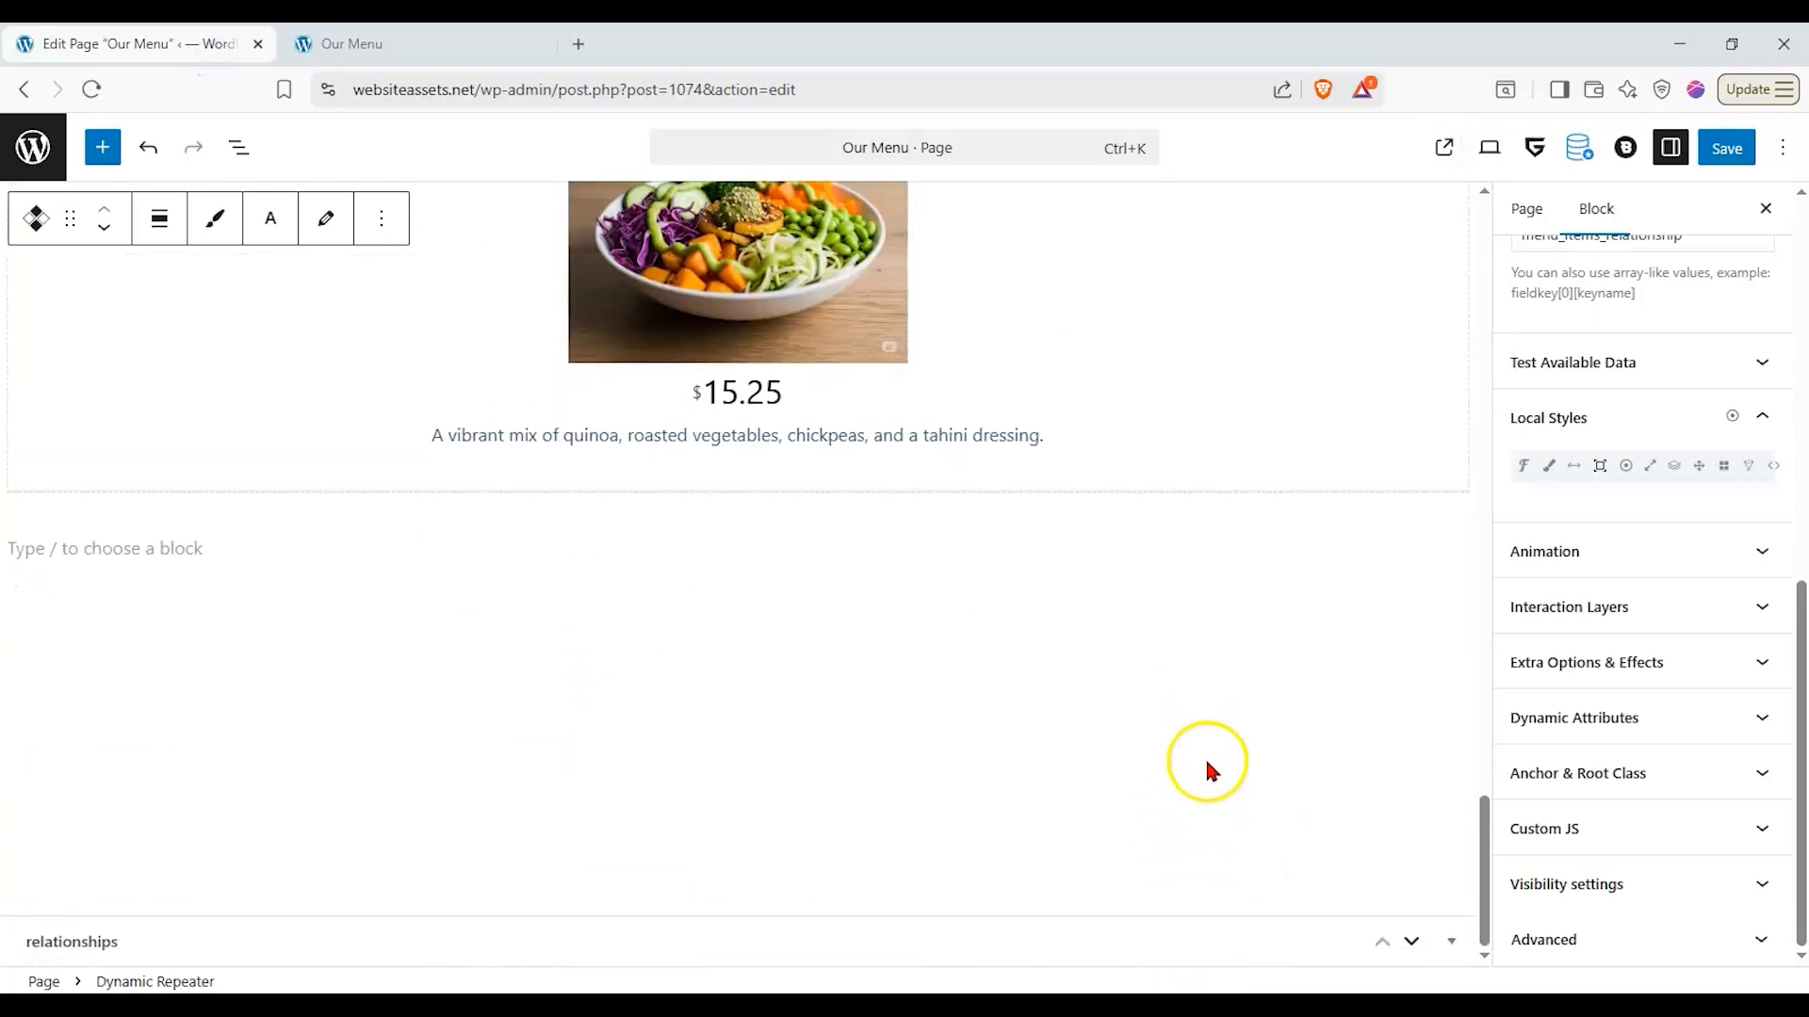
pyautogui.click(1451, 941)
pyautogui.click(1215, 954)
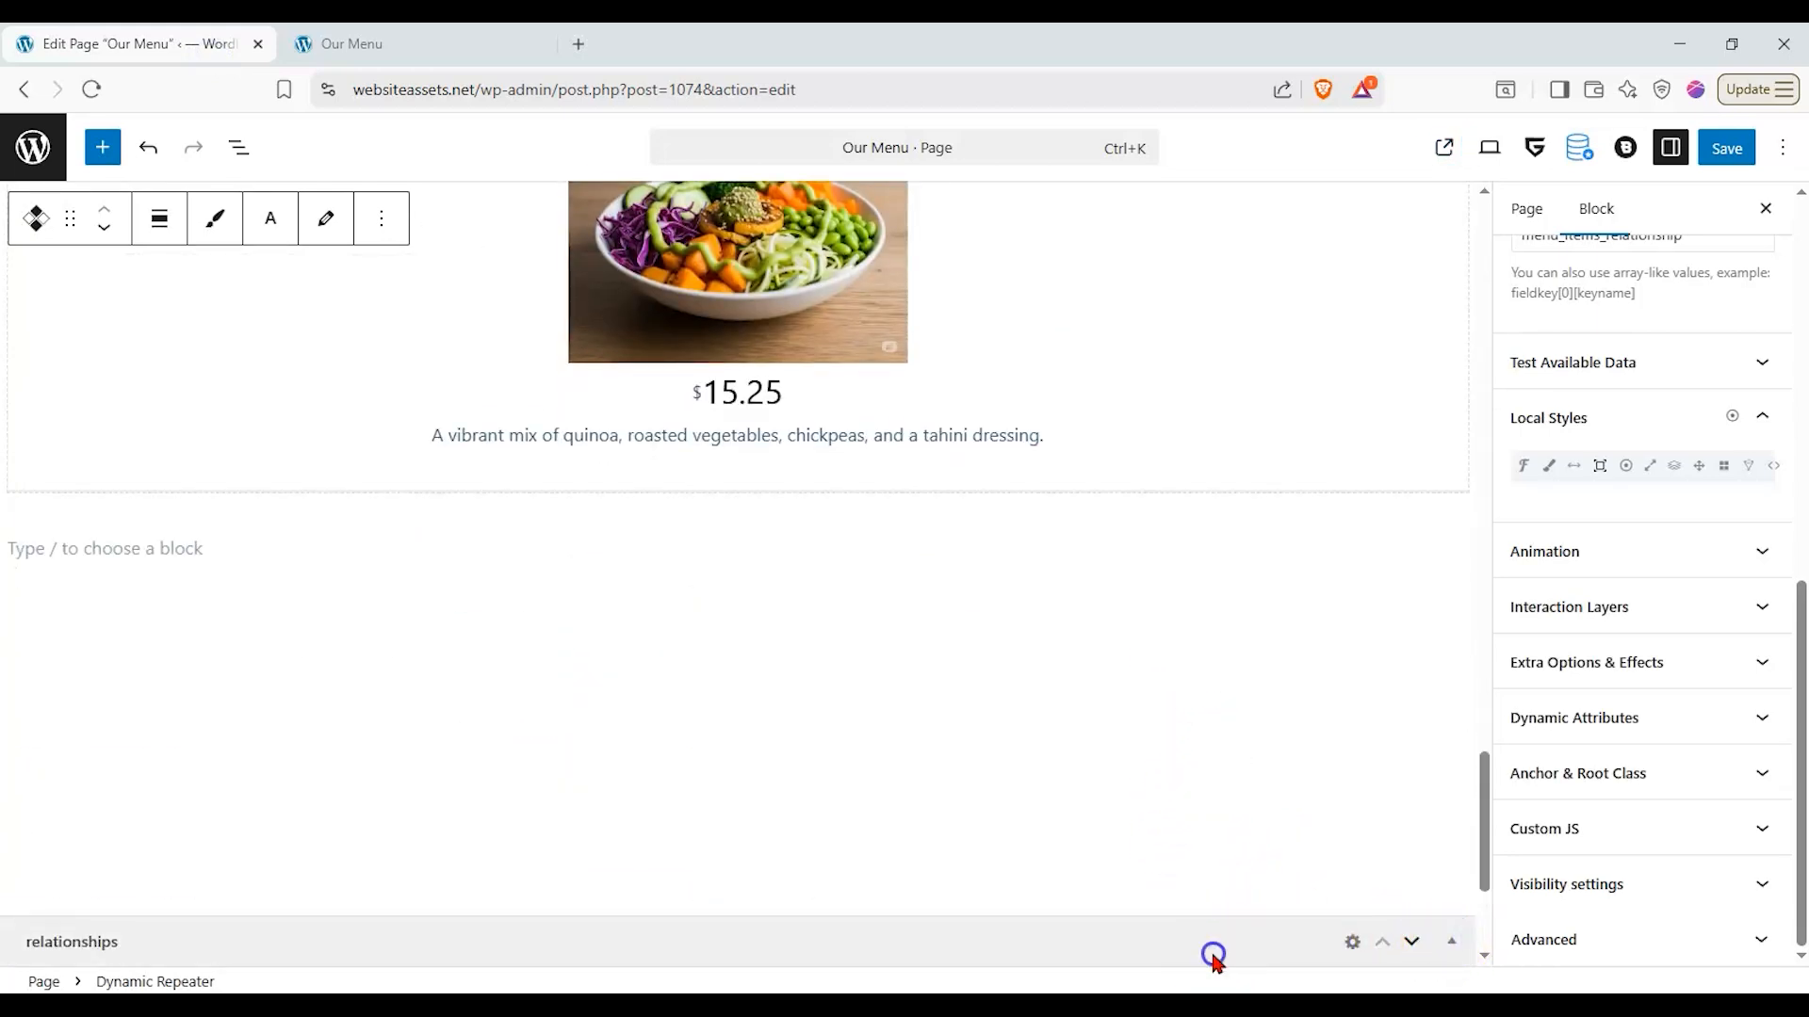
pyautogui.moveTo(1103, 848)
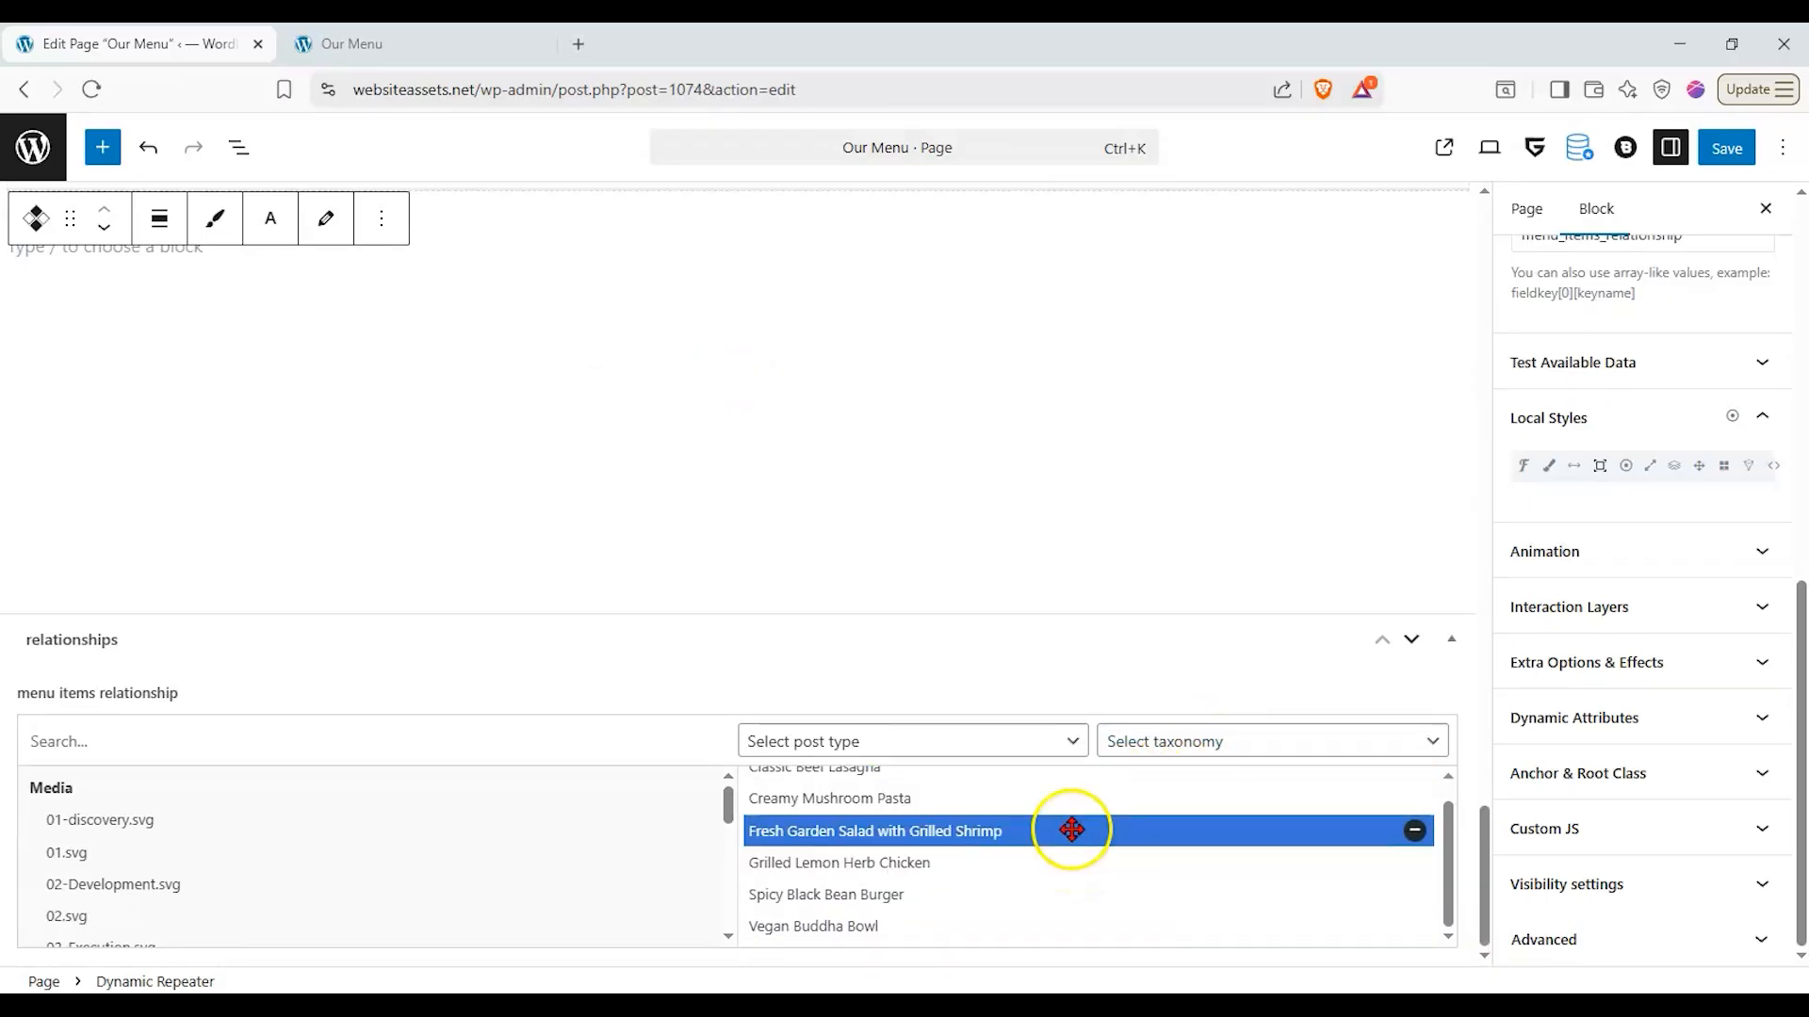
# - Remove Classic Beef Lasagna, Vegan Buddha Bowl and Spicy Black Bean Burger from the menu items relationship and save the page
pyautogui.scroll(1, 1206, 816)
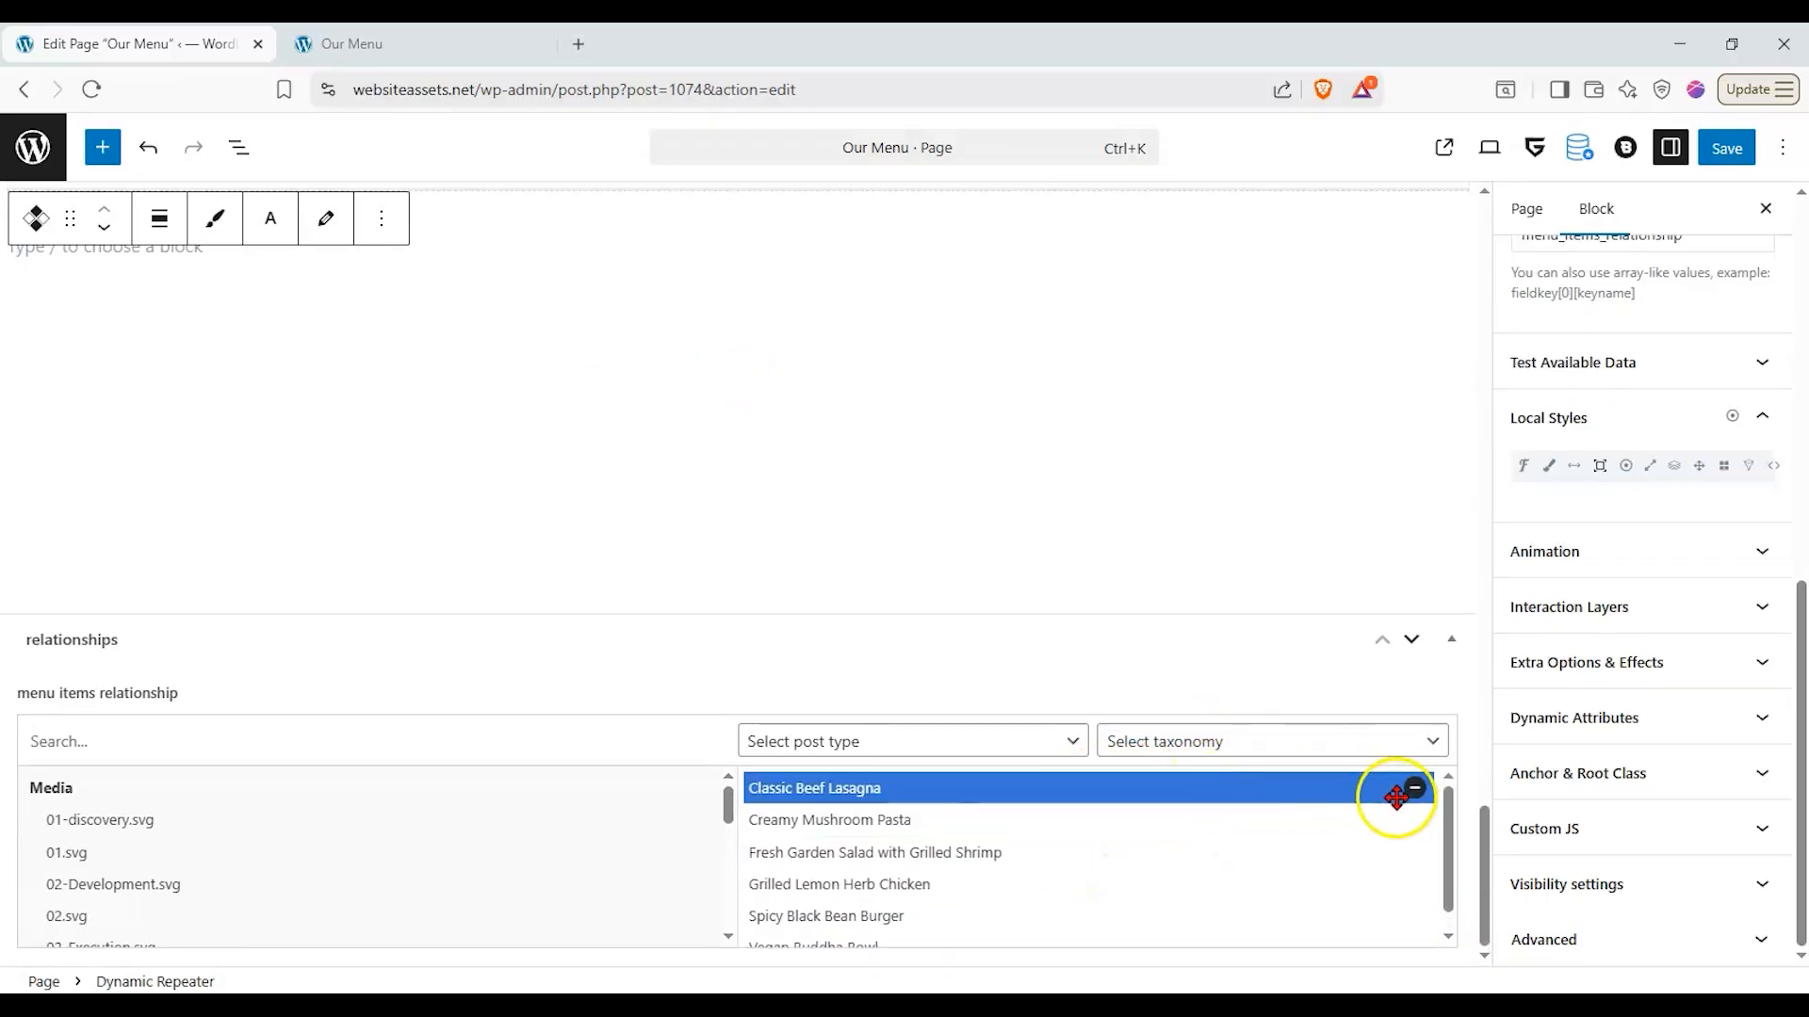
pyautogui.click(1413, 788)
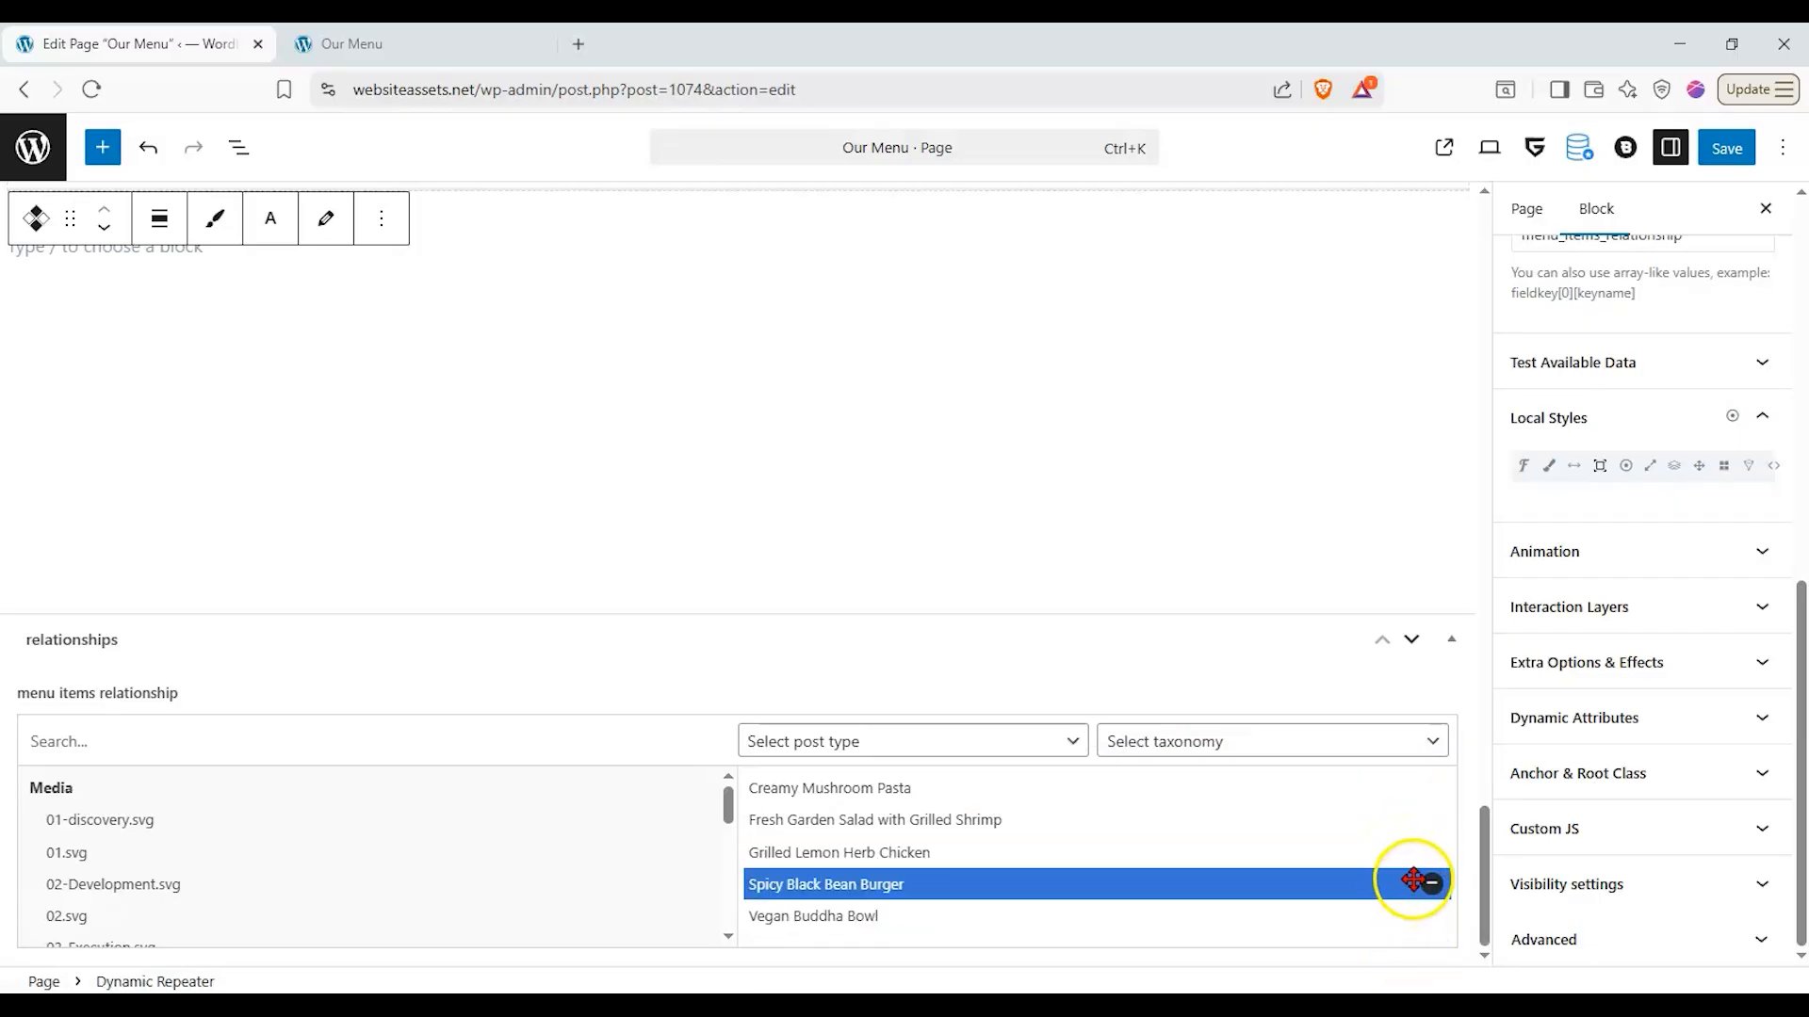
pyautogui.click(1431, 915)
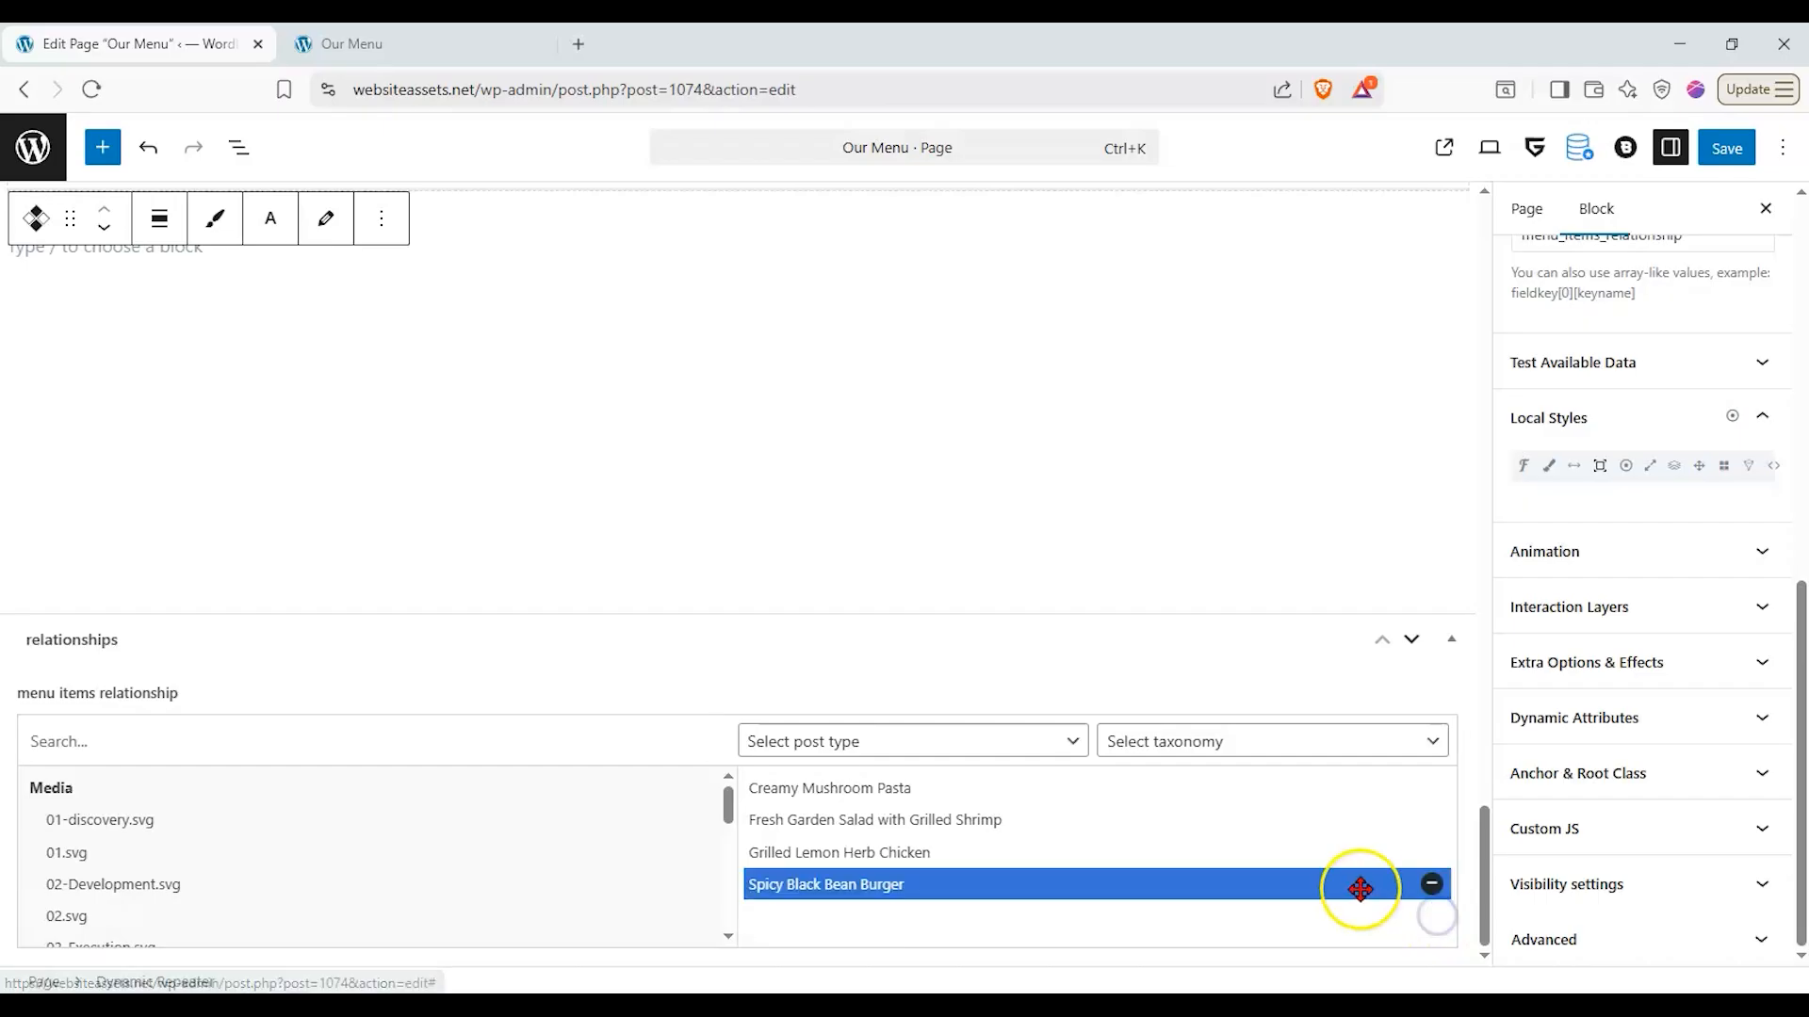
pyautogui.click(1432, 885)
pyautogui.click(1734, 151)
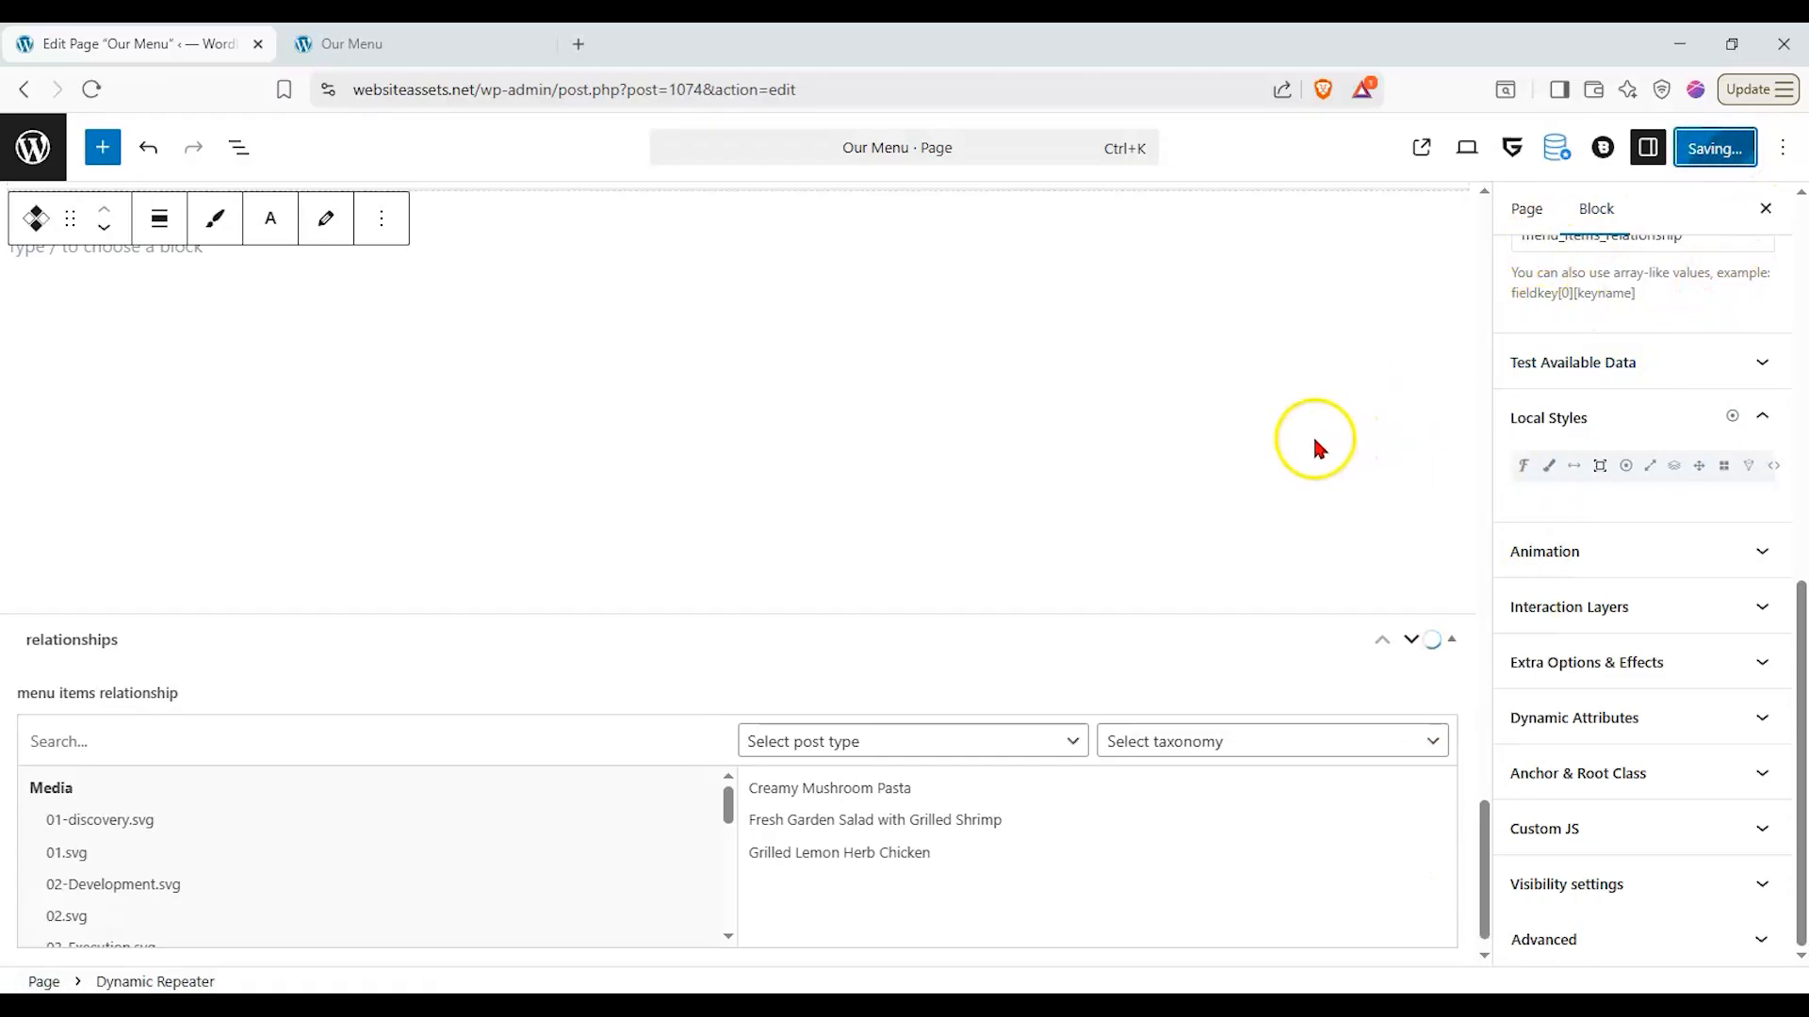
# - Reload the live Our Menu page and examine which dishes it lists after the relationship change
pyautogui.click(362, 41)
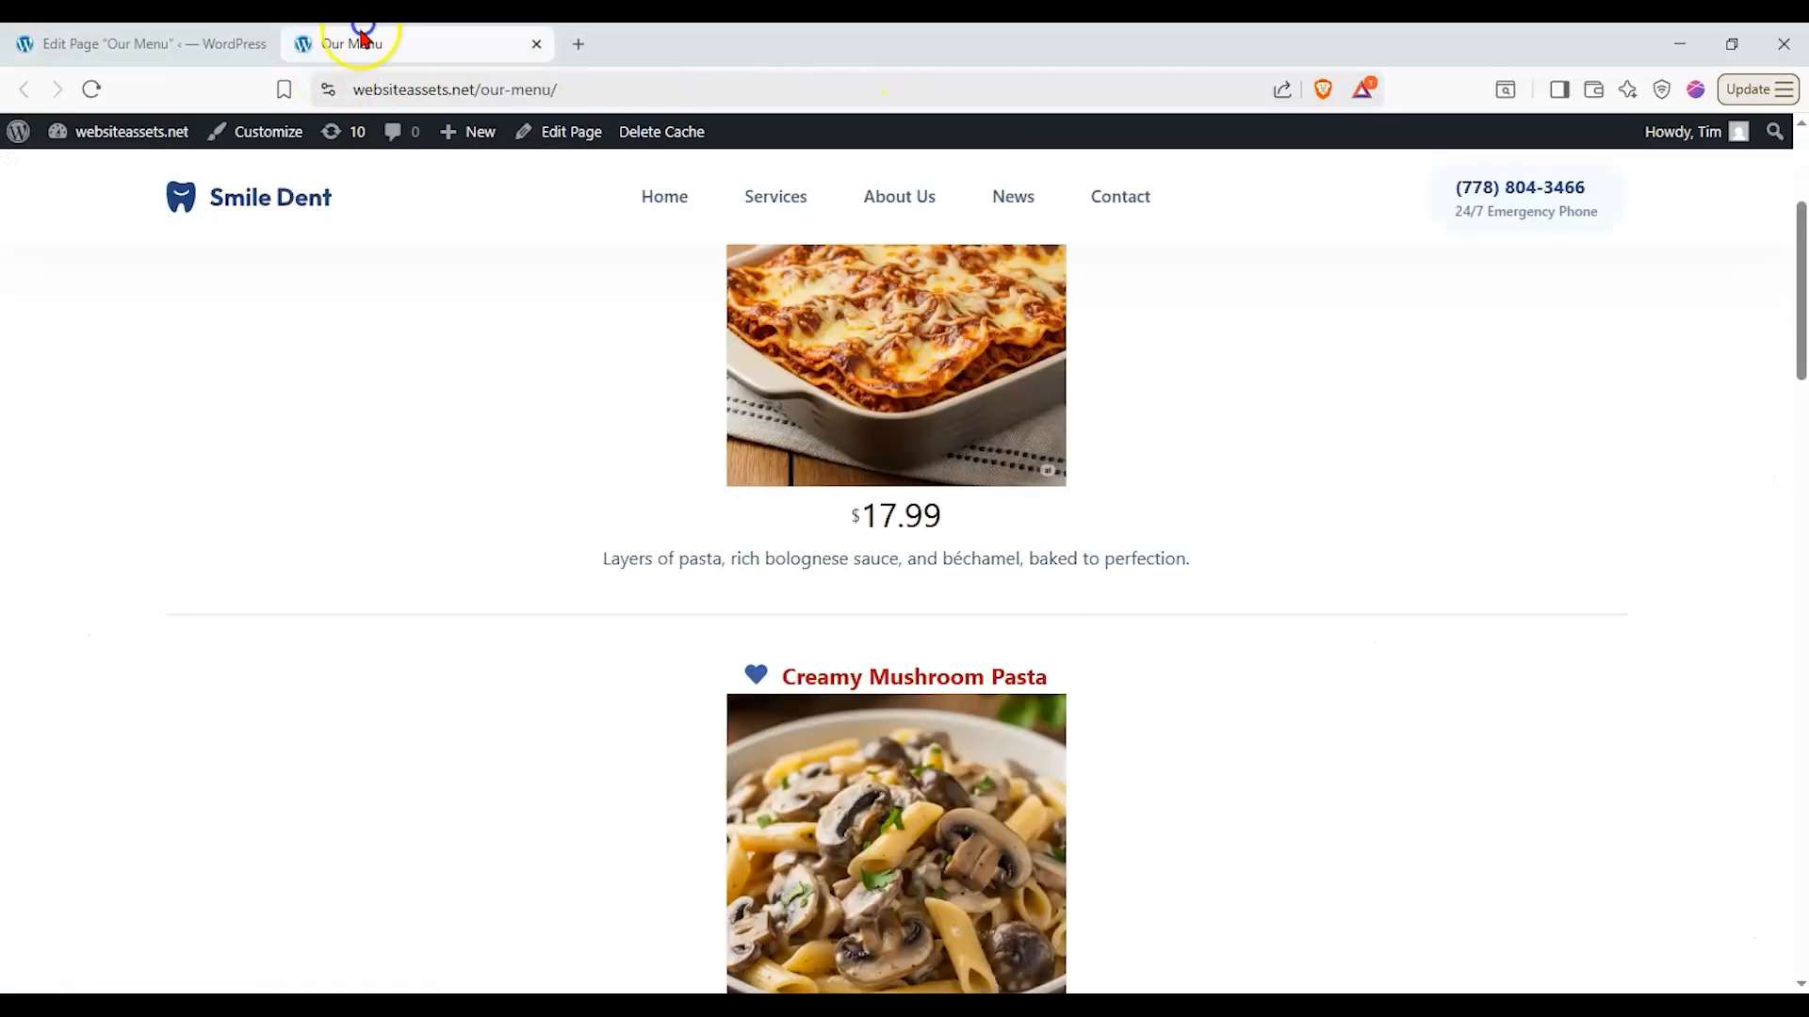
pyautogui.click(92, 88)
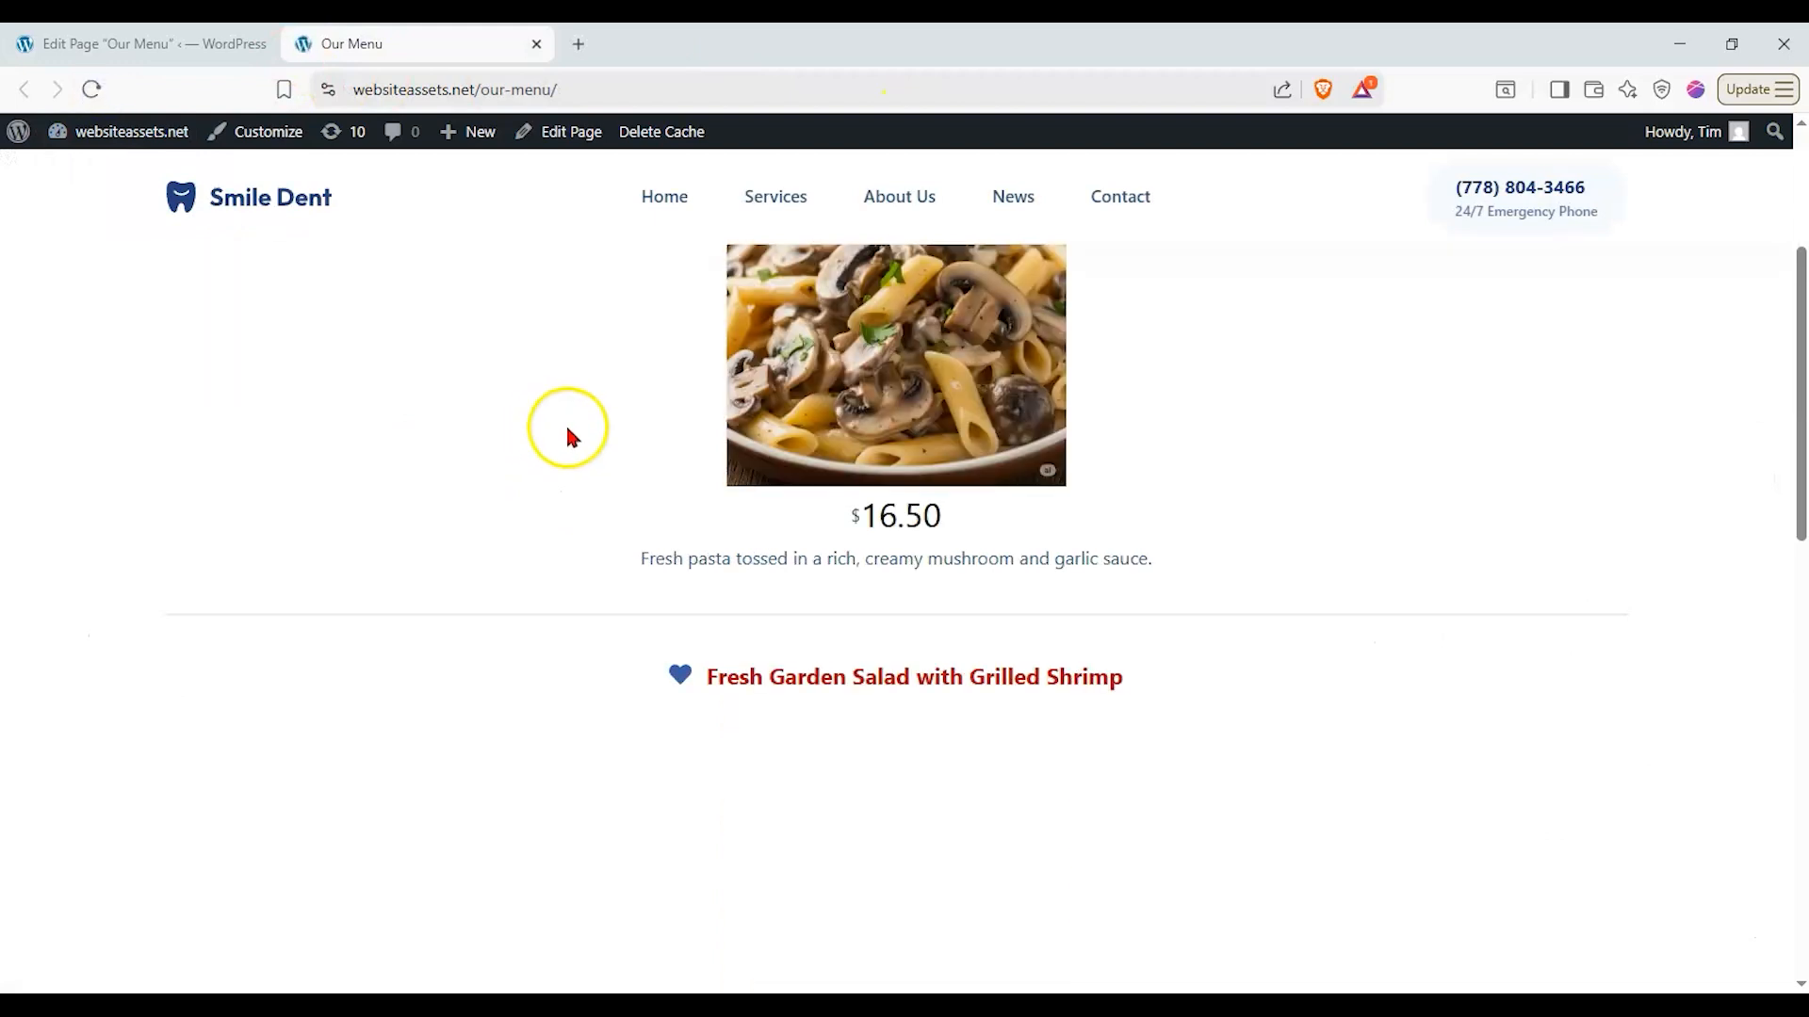
pyautogui.scroll(3, 524, 529)
pyautogui.scroll(-15, 523, 530)
pyautogui.scroll(12, 530, 539)
pyautogui.scroll(1, 528, 534)
pyautogui.scroll(-3, 591, 499)
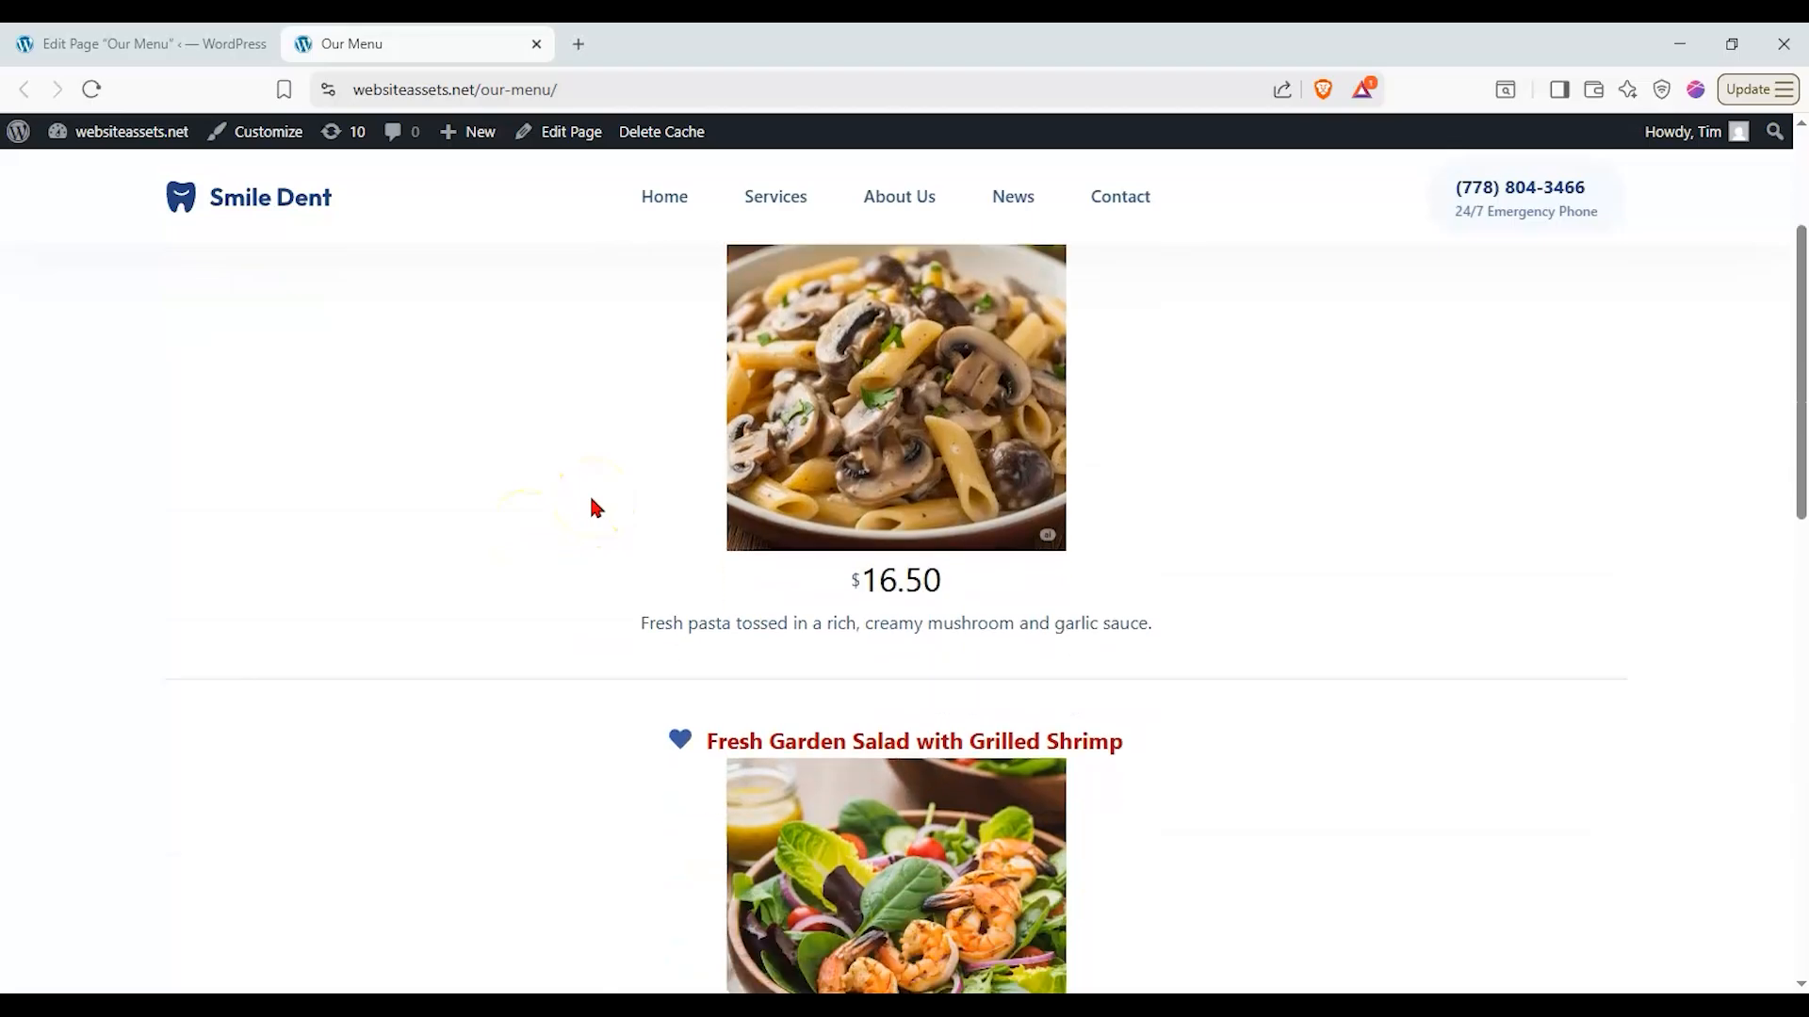
pyautogui.scroll(-2, 590, 493)
# - Return to the page editor and compare the dishes in the Dynamic Repeater preview with those selected in the menu items relationship
pyautogui.click(194, 41)
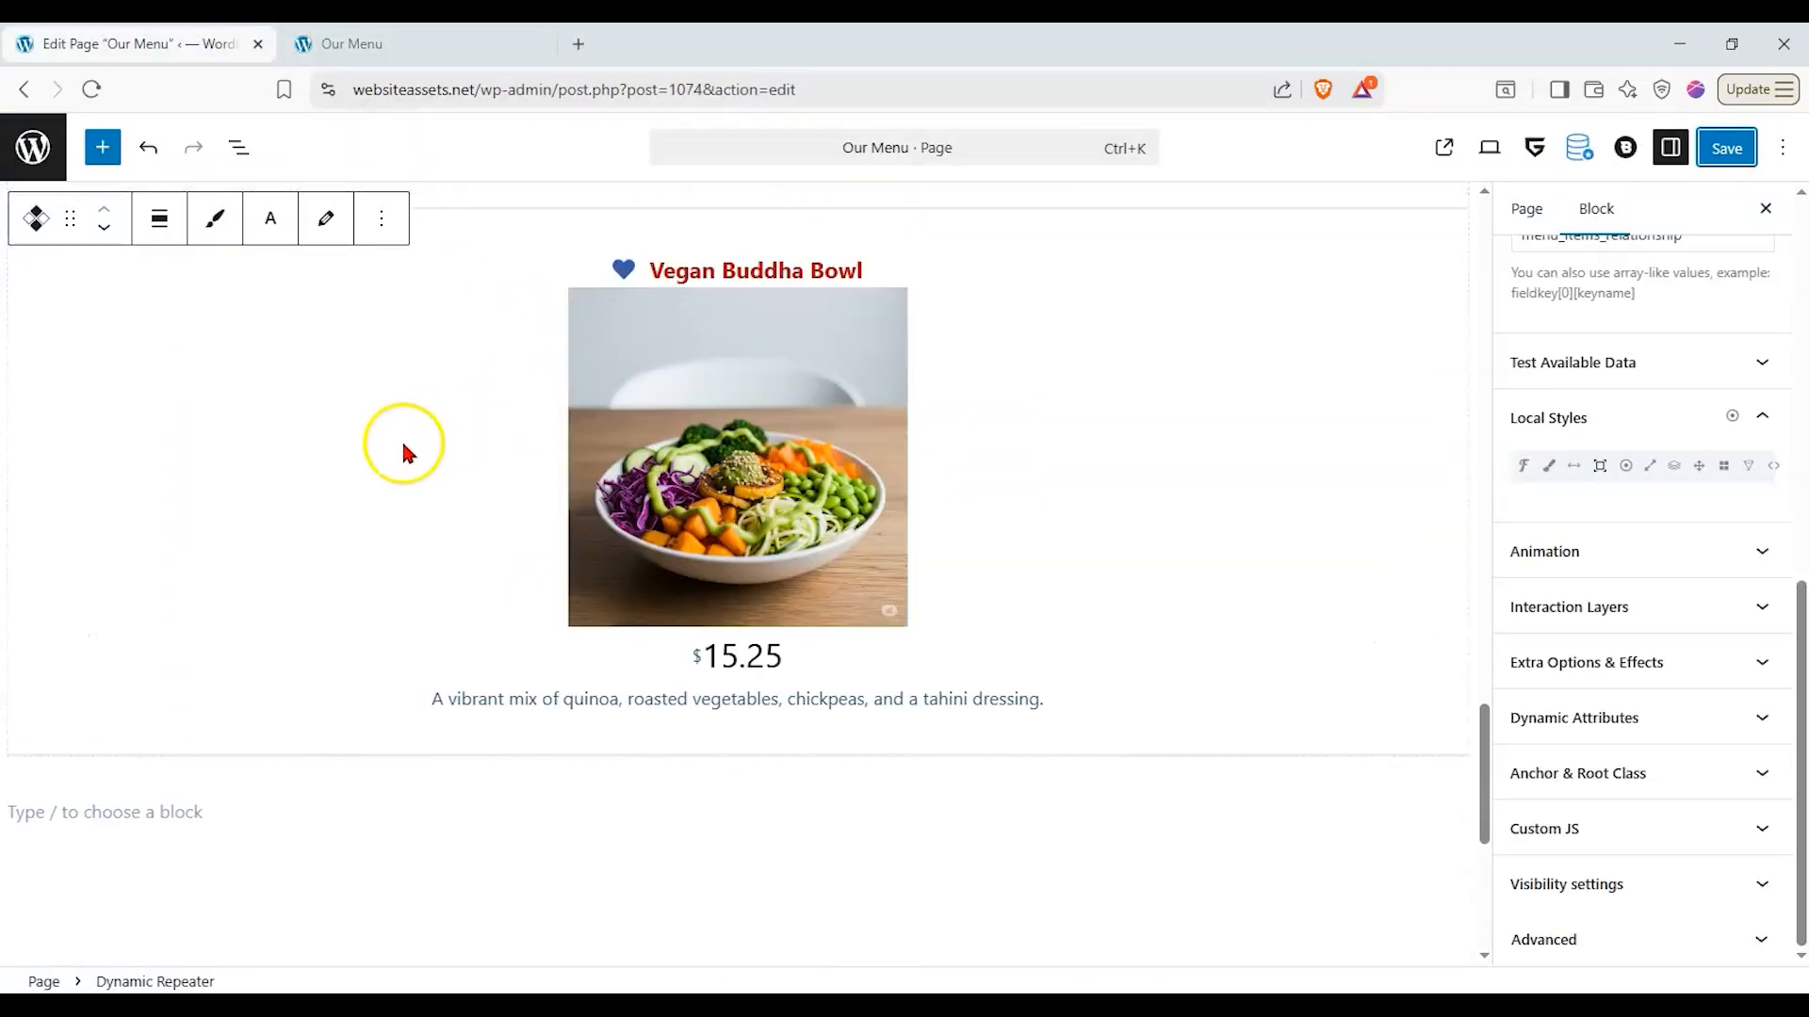
pyautogui.scroll(3, 925, 383)
pyautogui.scroll(2, 787, 358)
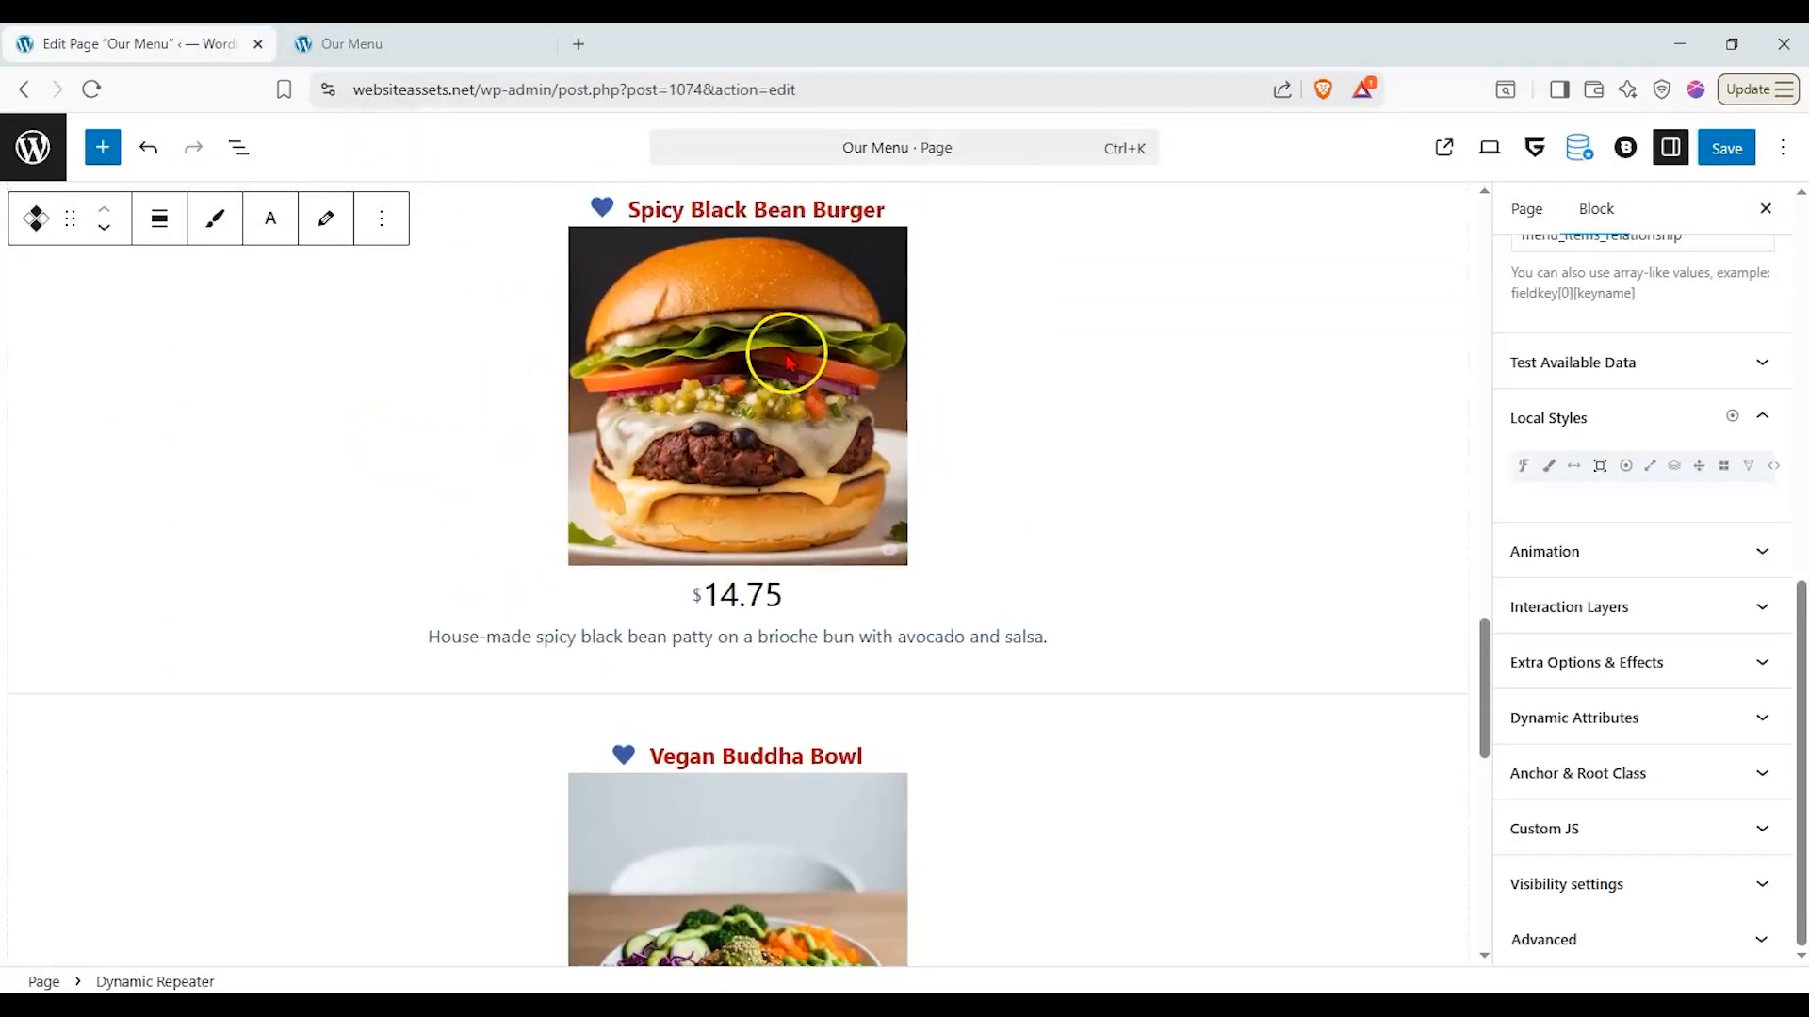
pyautogui.scroll(-10, 786, 358)
pyautogui.scroll(5, 686, 416)
pyautogui.scroll(6, 1696, 358)
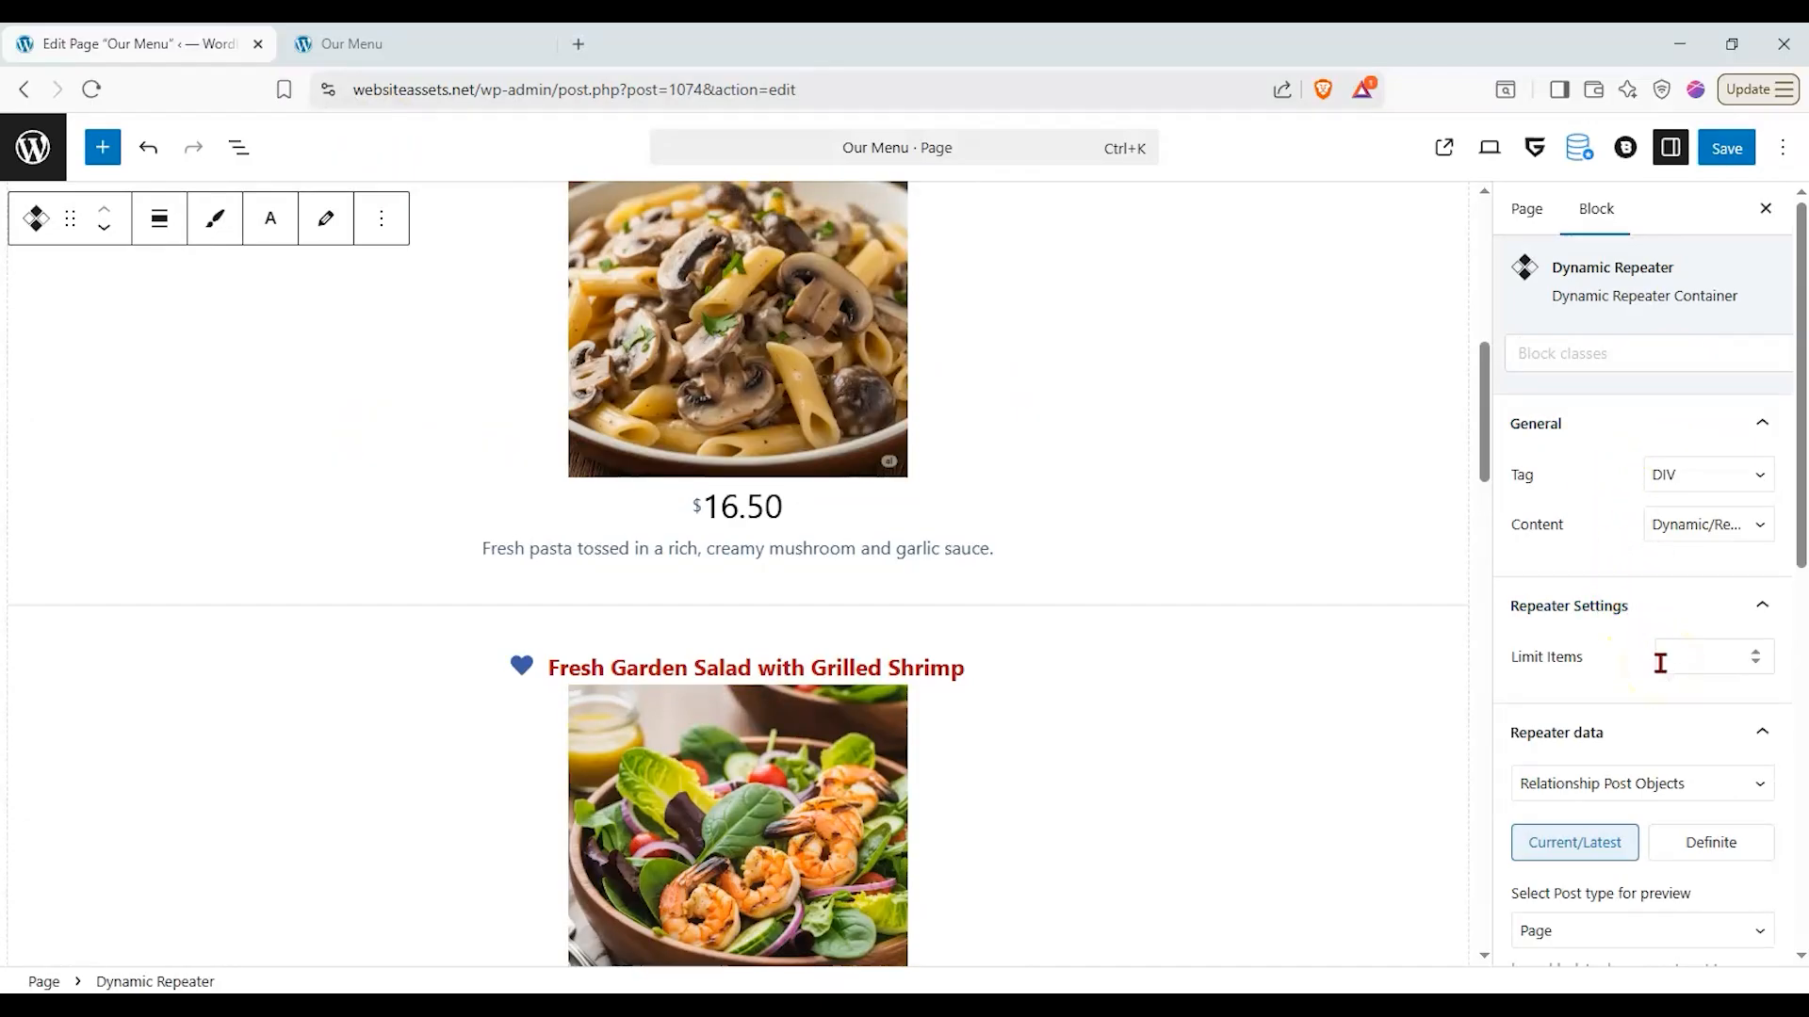
pyautogui.scroll(8, 1189, 516)
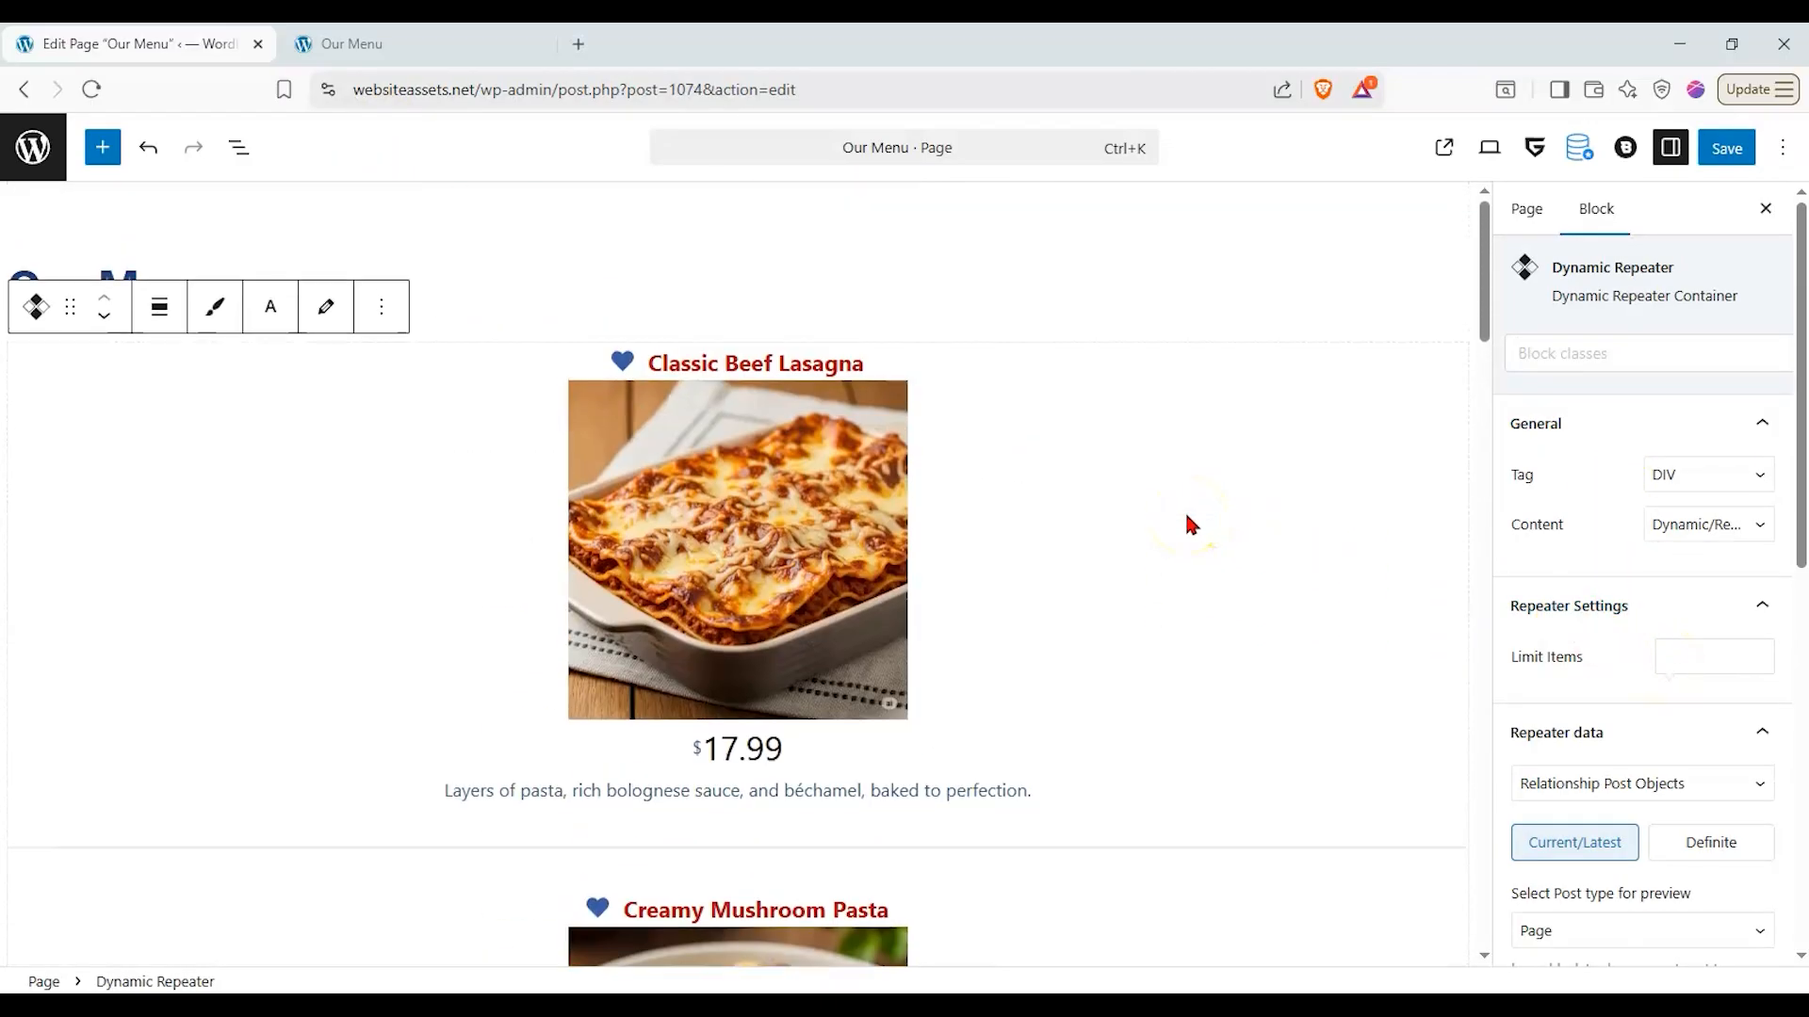
pyautogui.scroll(-3, 1184, 509)
pyautogui.scroll(-5, 1064, 452)
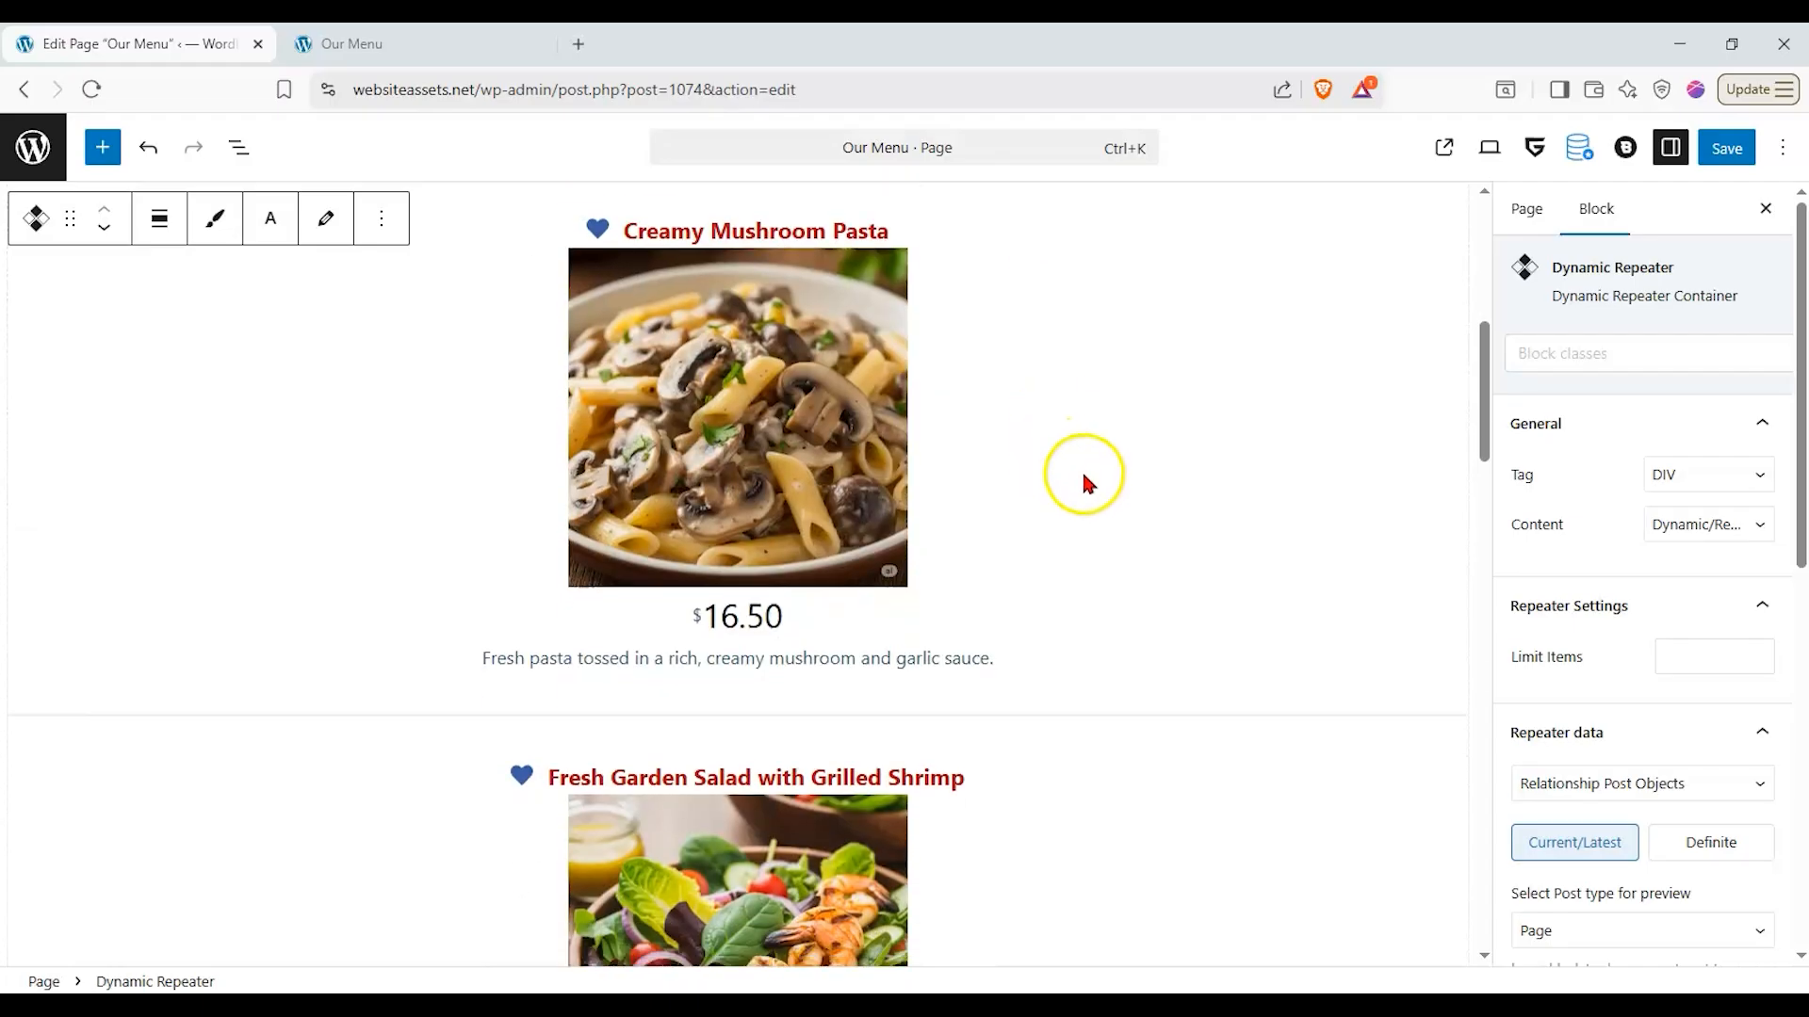
pyautogui.scroll(-18, 1336, 542)
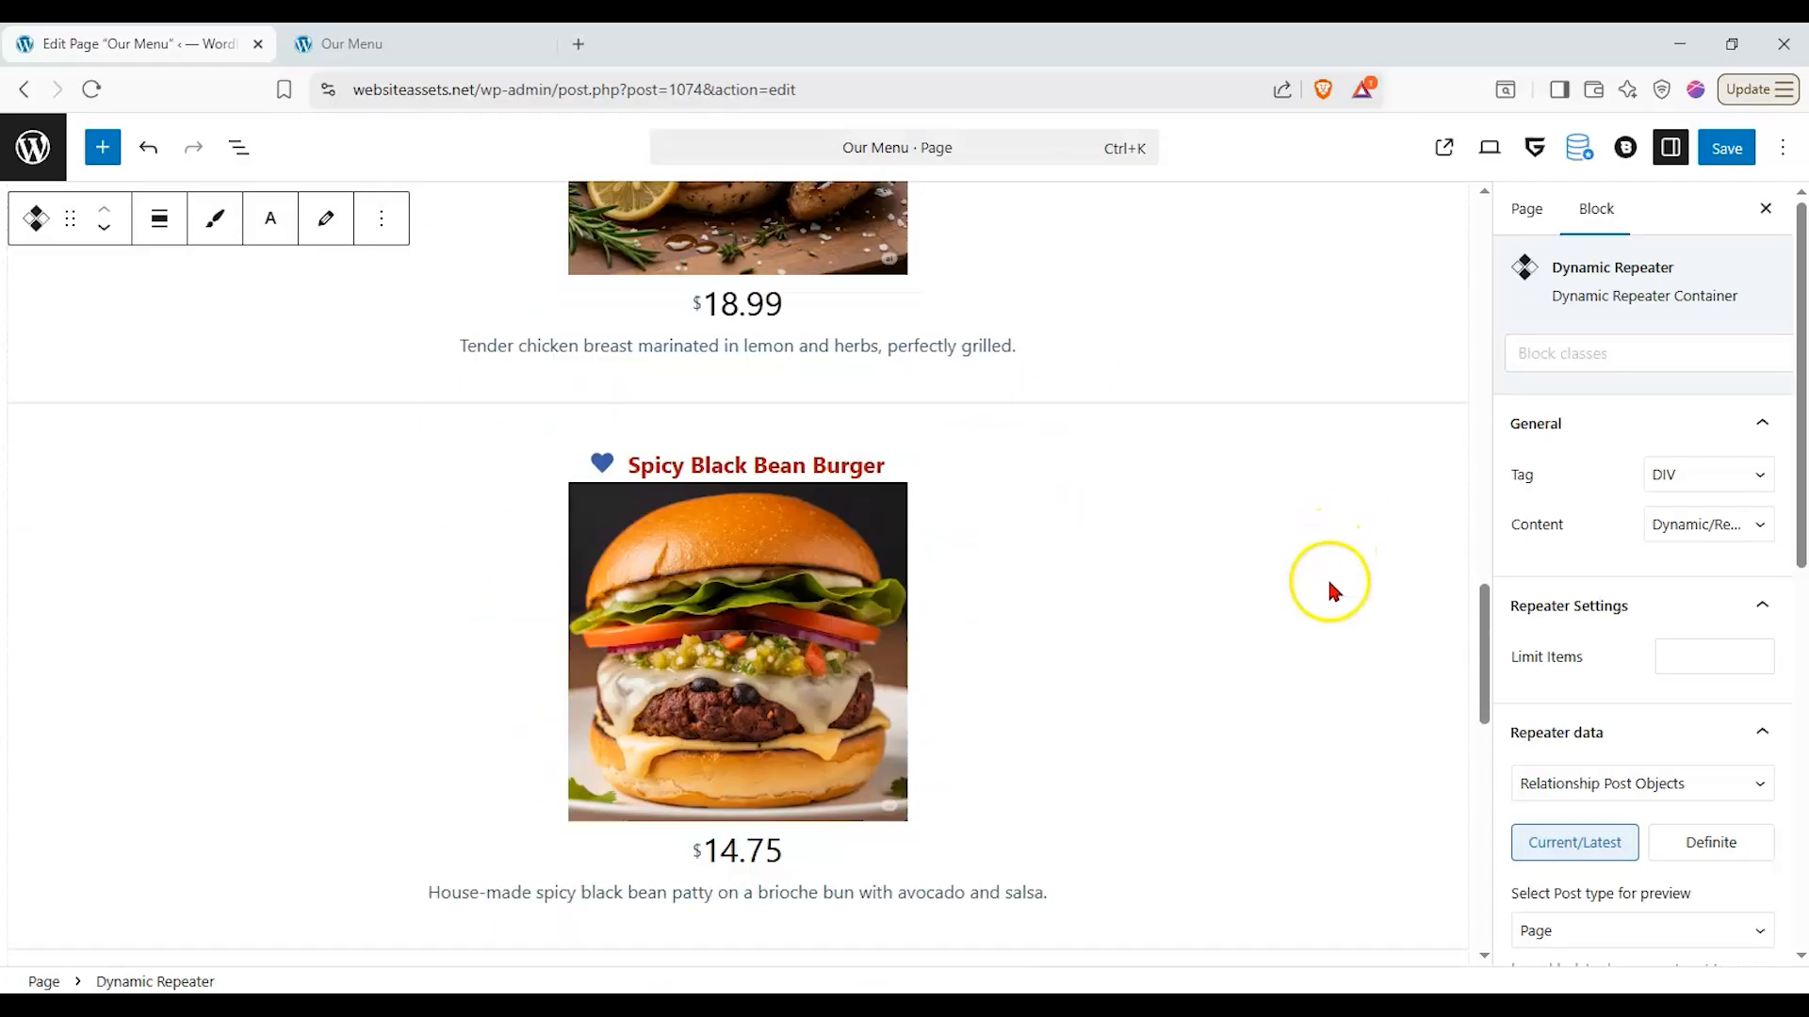
pyautogui.scroll(-6, 1319, 613)
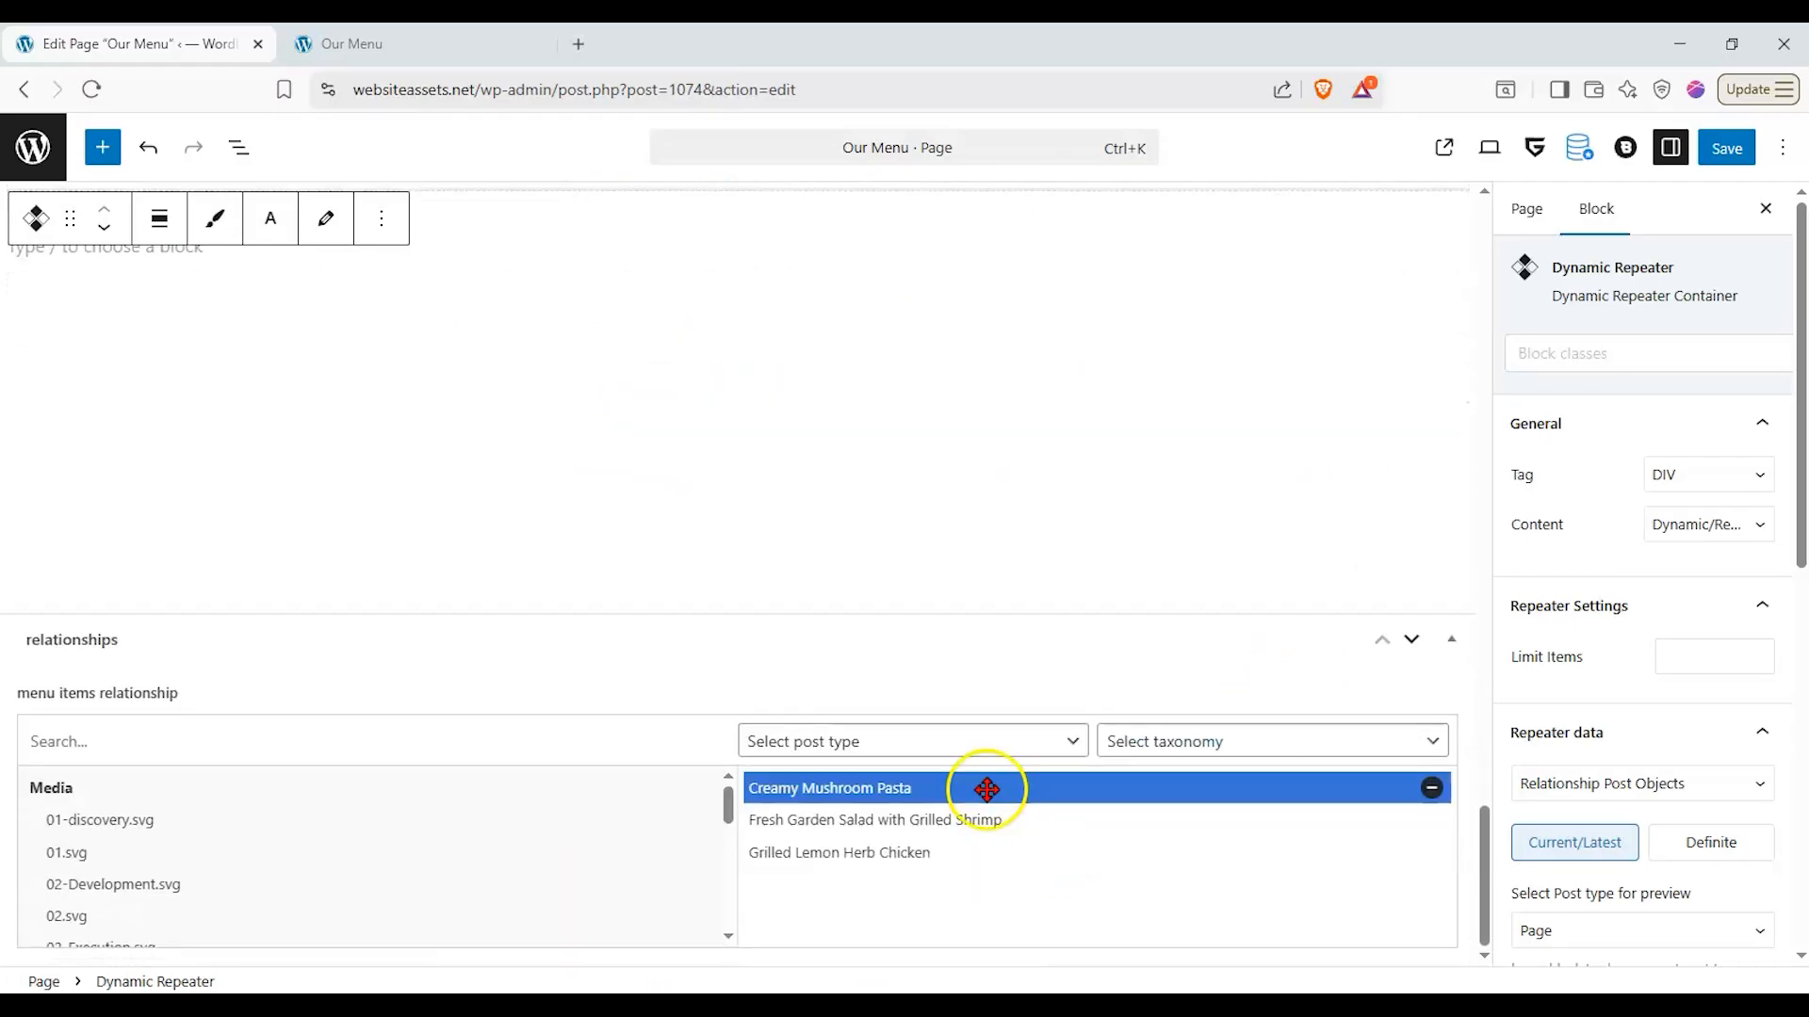
# - Switch back to the live Our Menu page and check its dishes against the relationship selection
pyautogui.hotkey('ctrl', 'Tab')
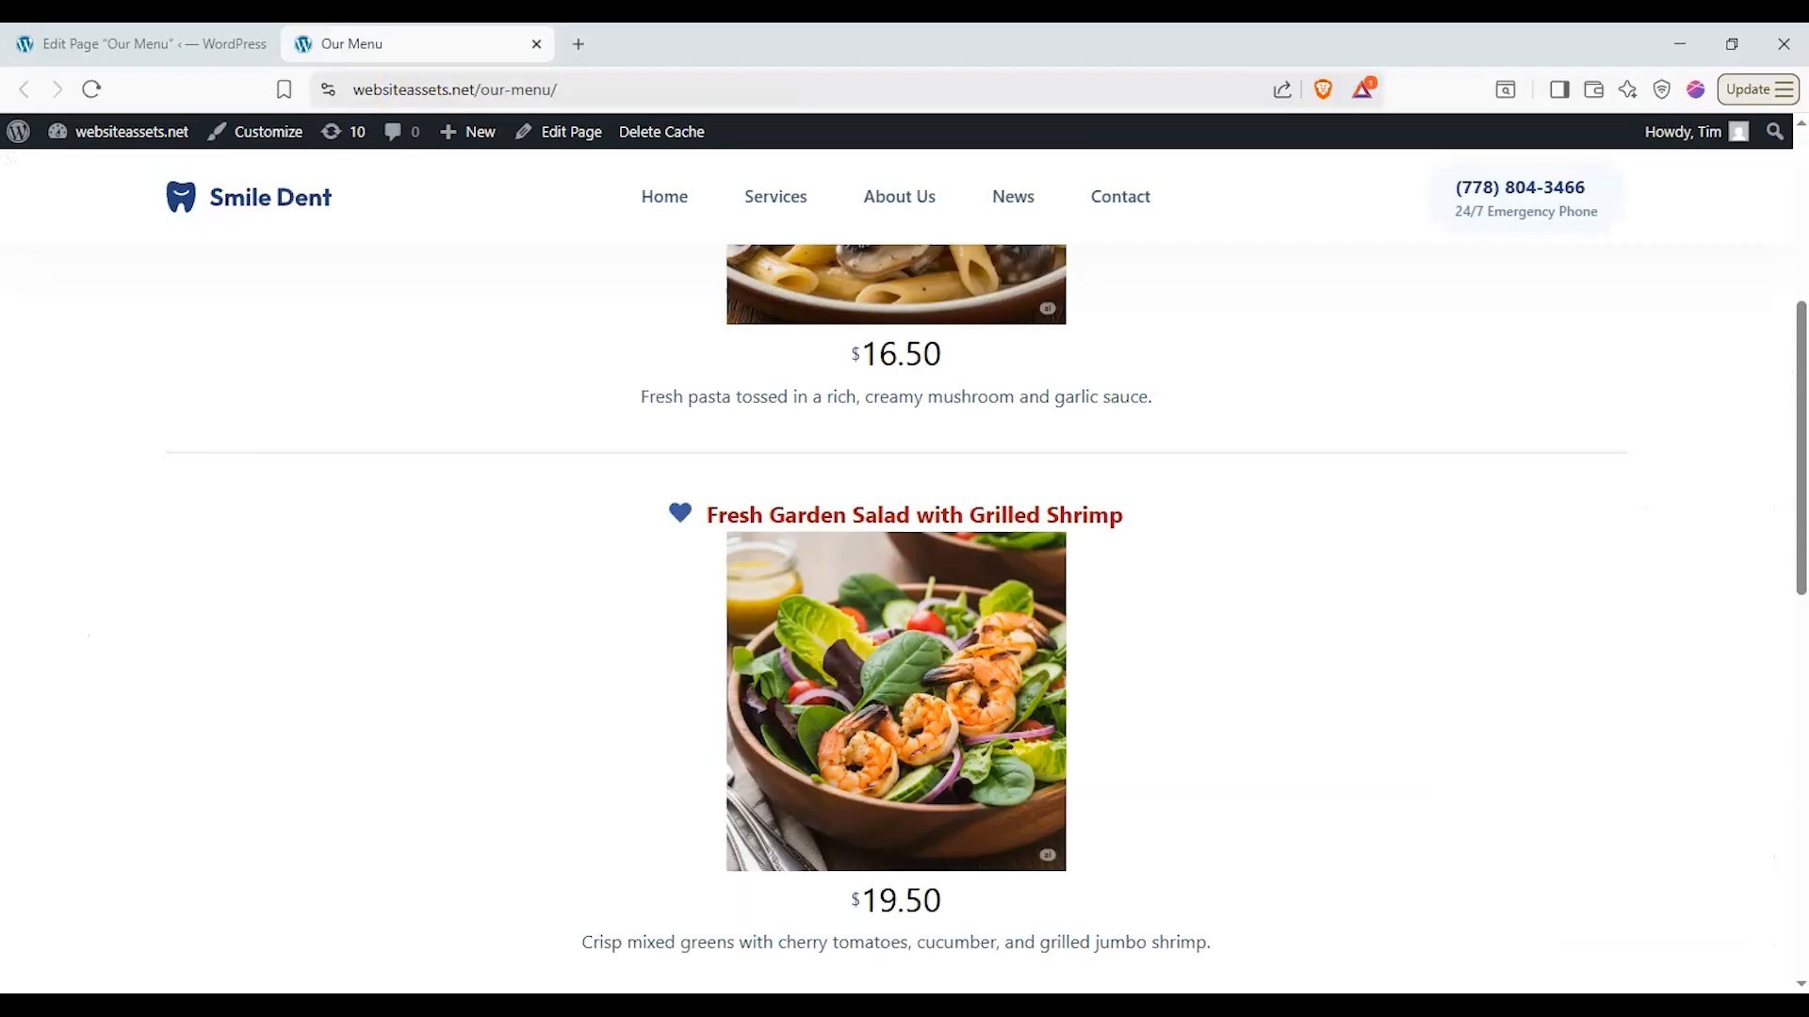
pyautogui.scroll(5, 496, 610)
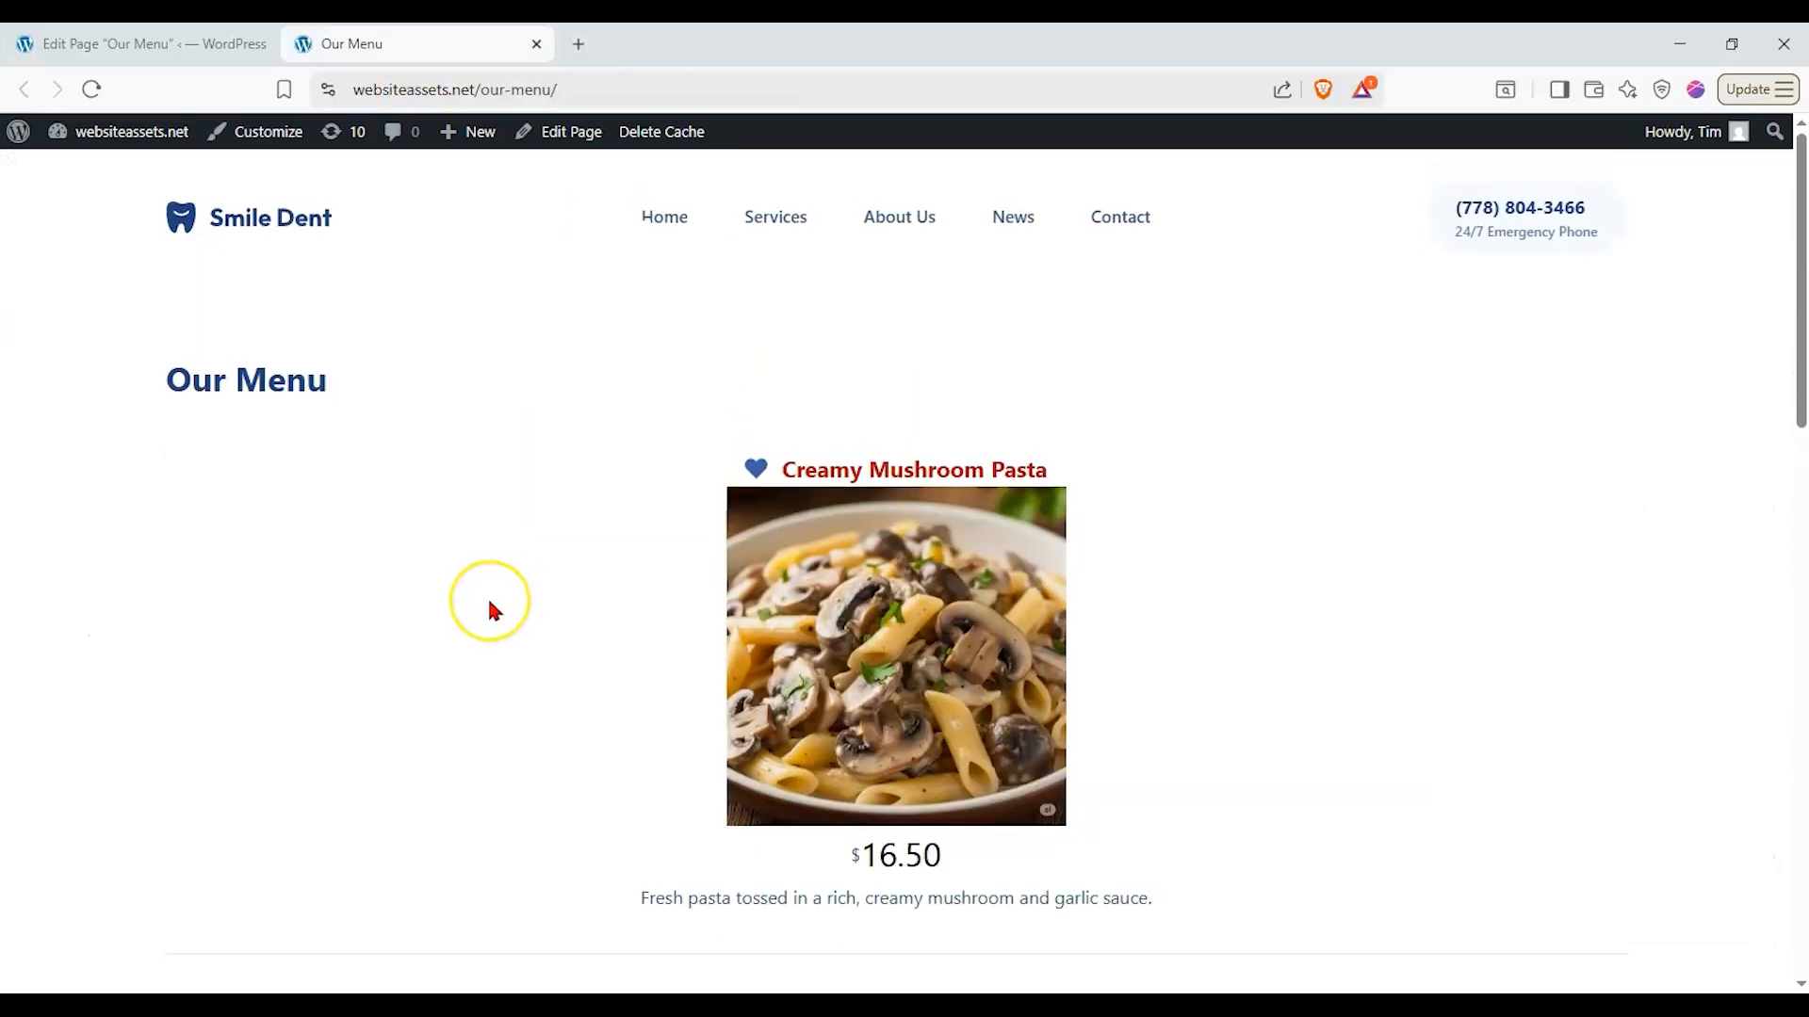
pyautogui.scroll(-8, 492, 611)
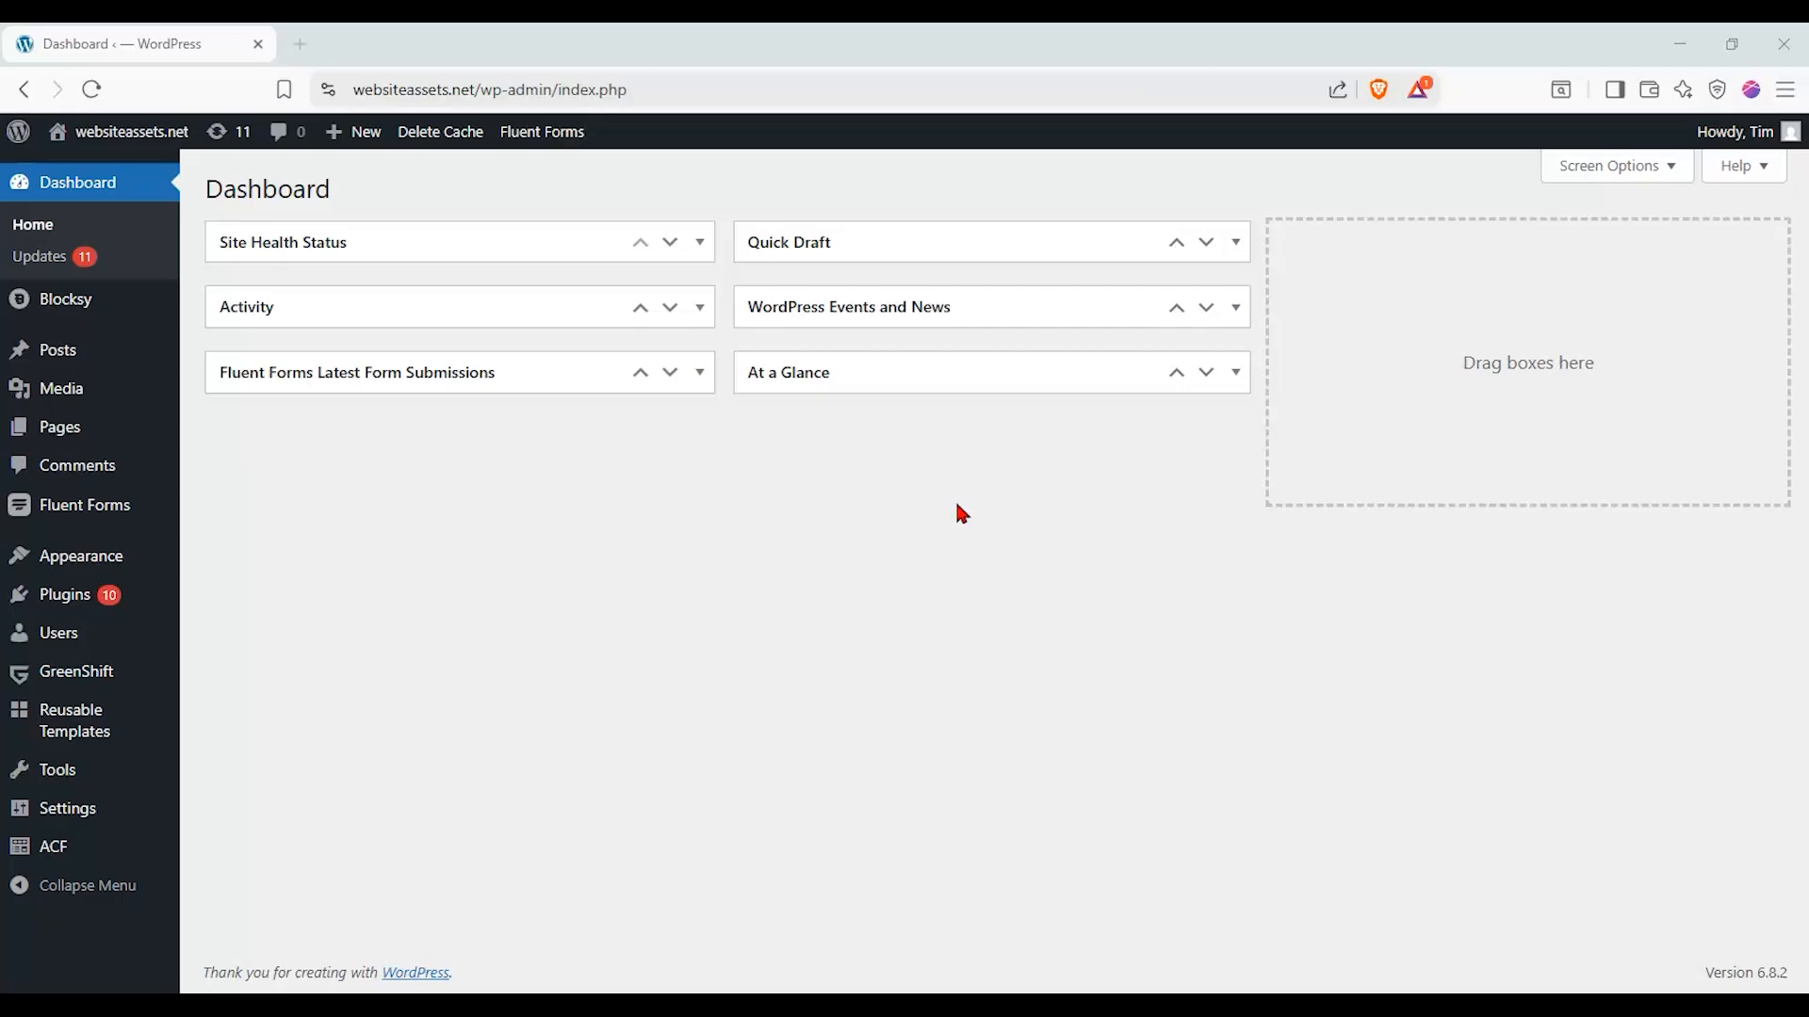
# - Open the list of all posts from the WordPress dashboard
pyautogui.click(61, 368)
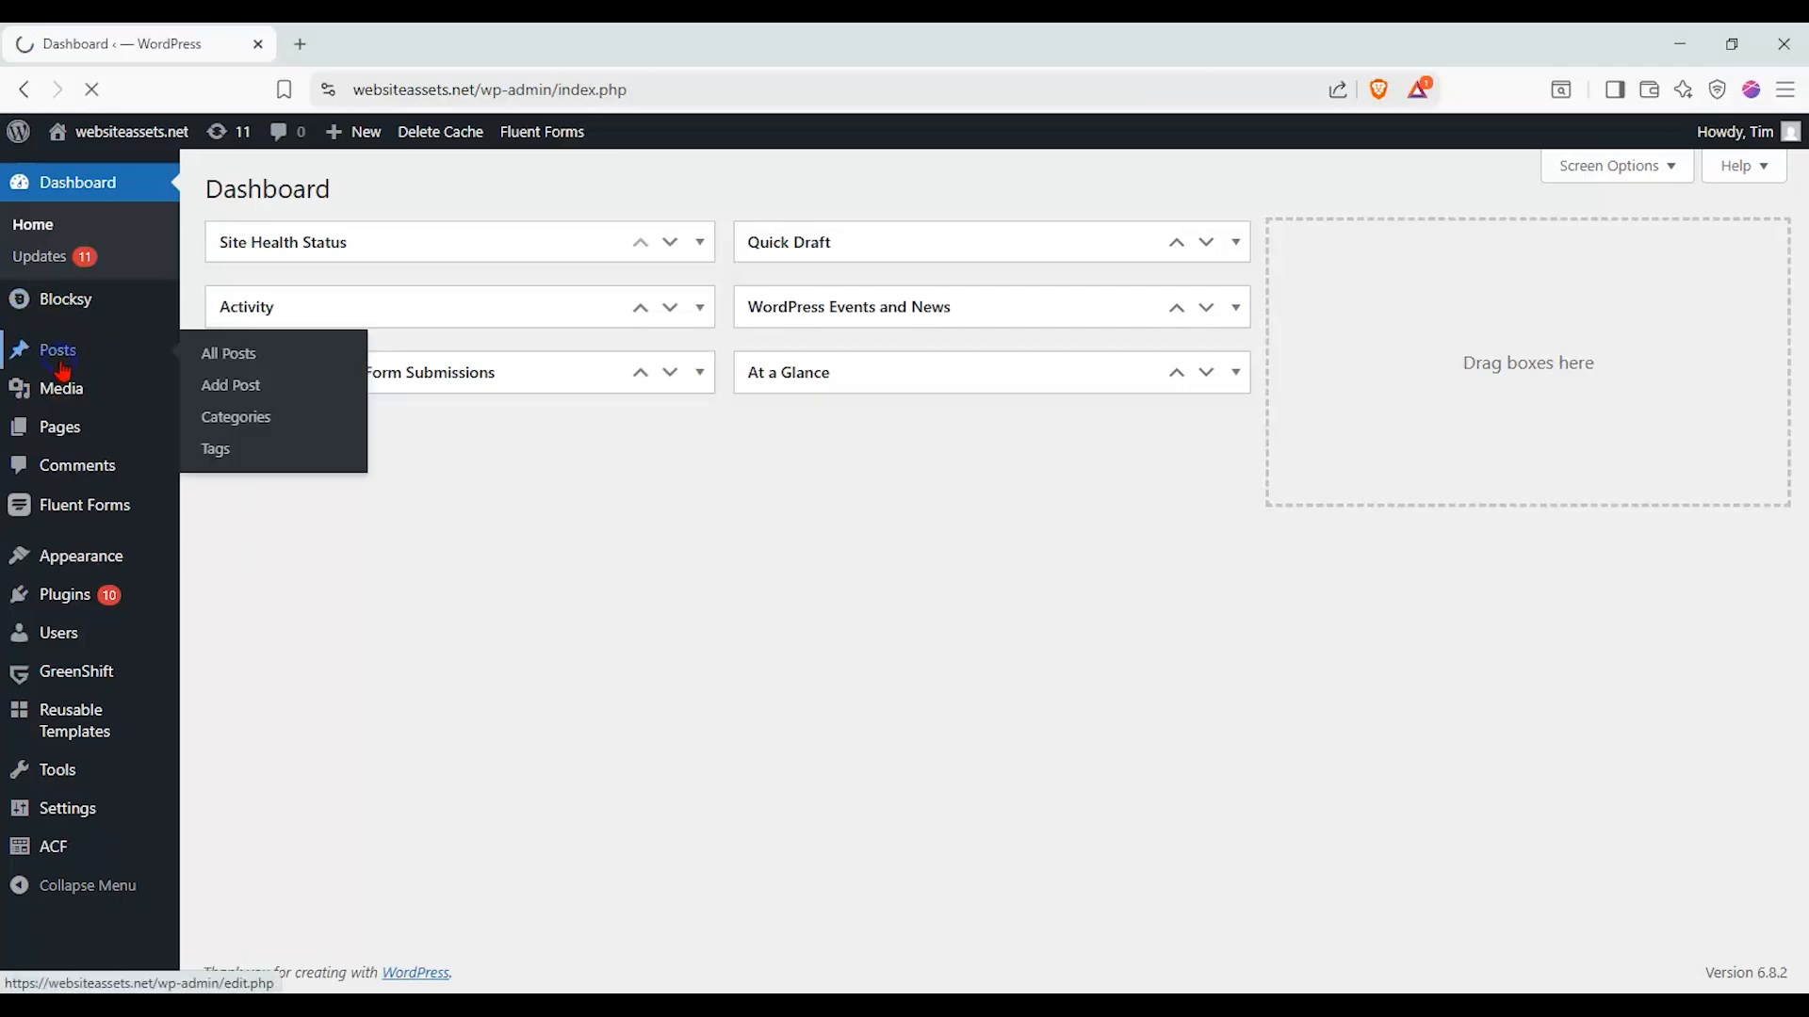
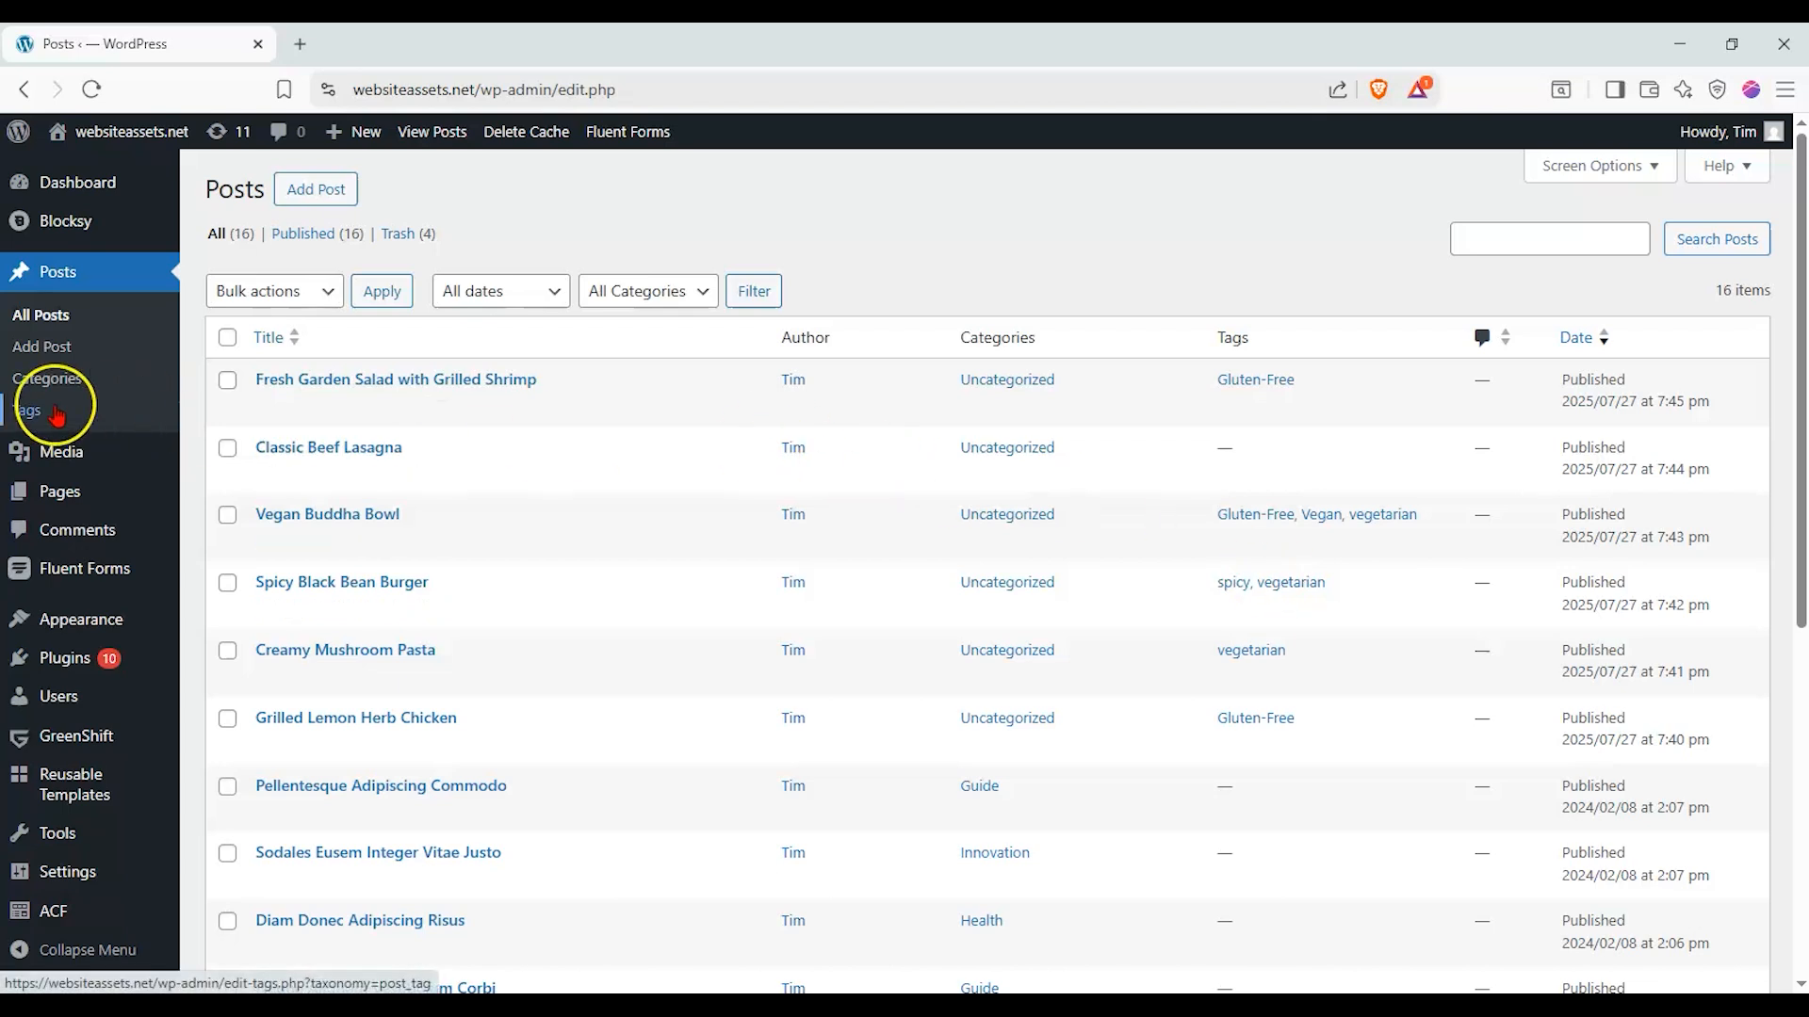
# - Create a new page titled "Allergen Info/Special Diet Needs"
pyautogui.moveTo(61, 495)
pyautogui.click(250, 523)
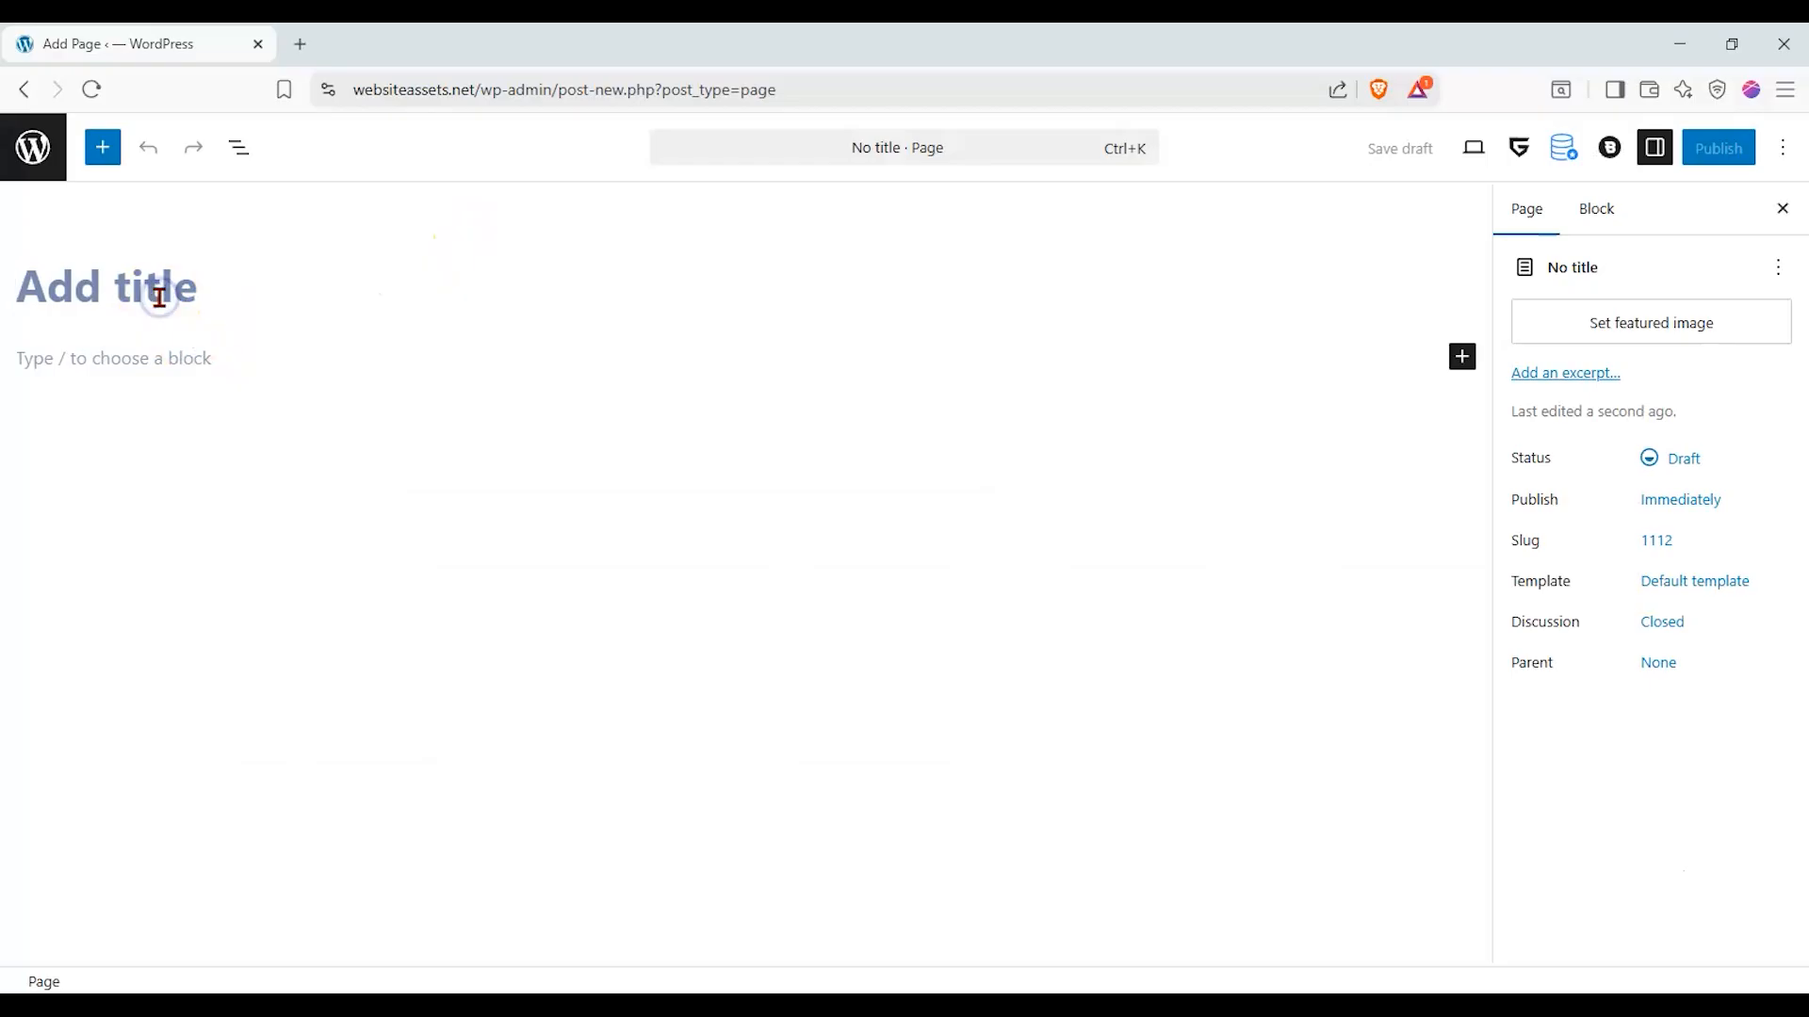
pyautogui.write('Allergen')
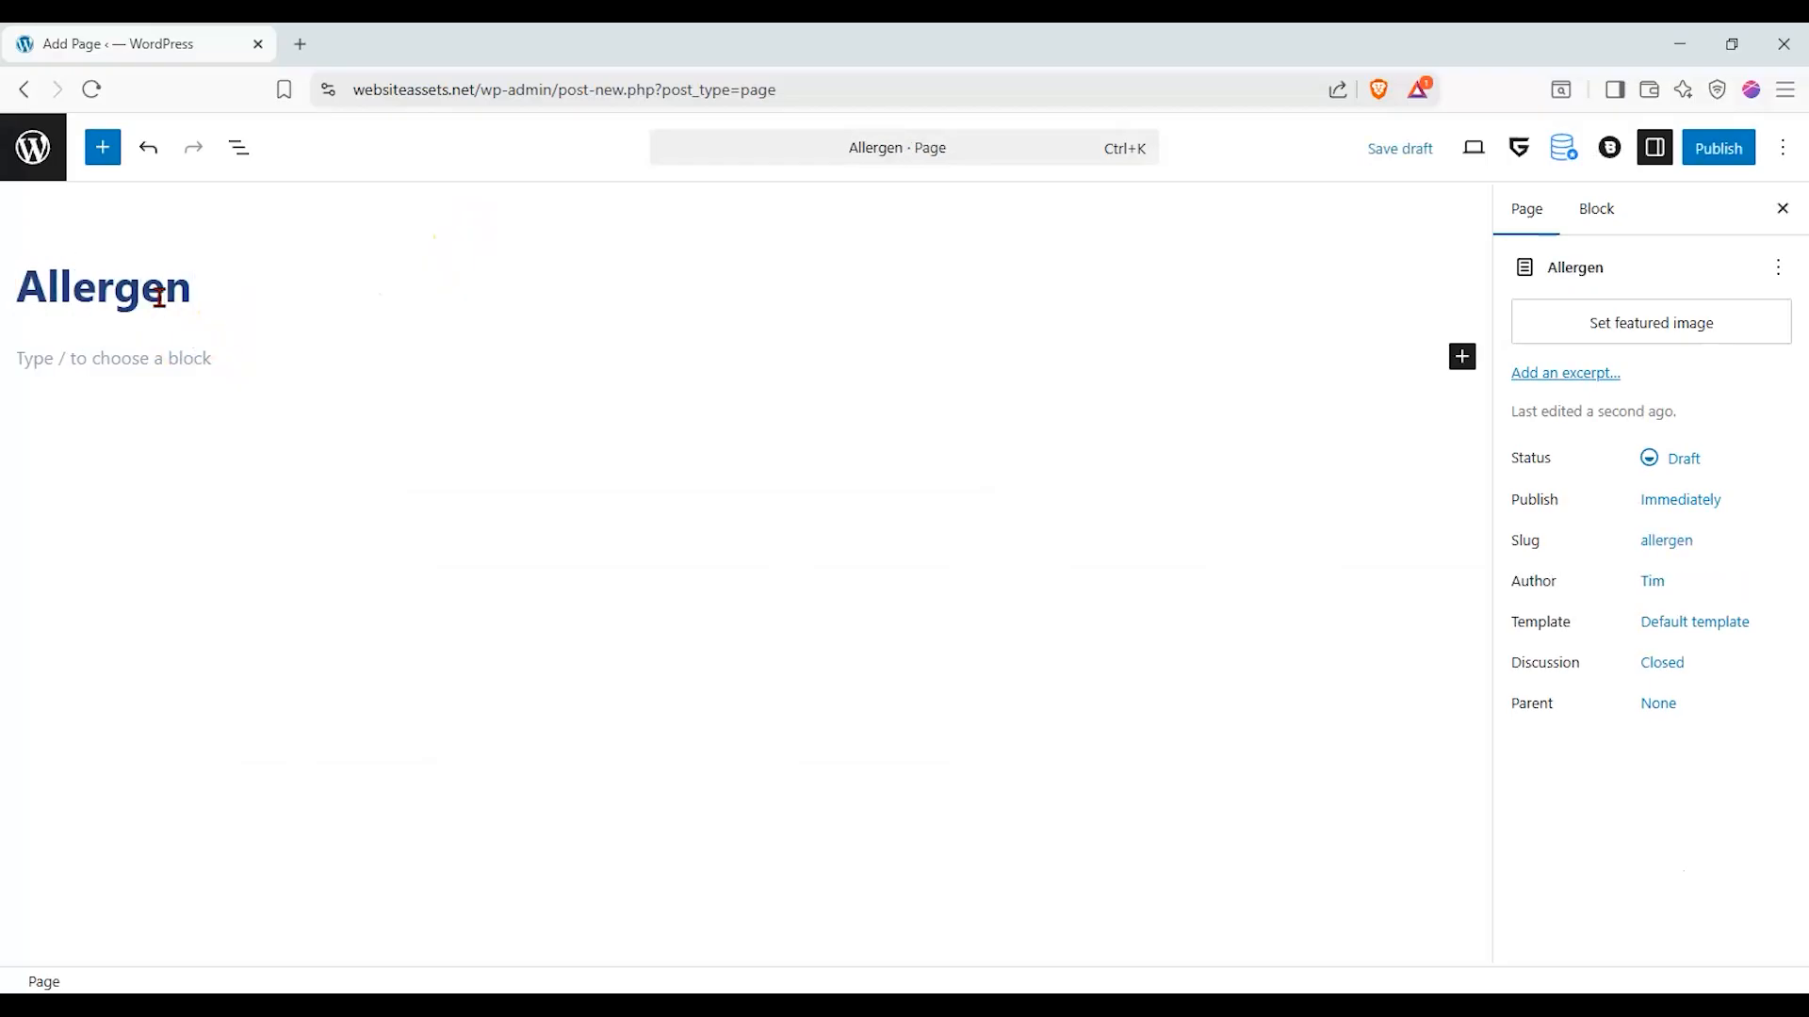
pyautogui.write(' Info')
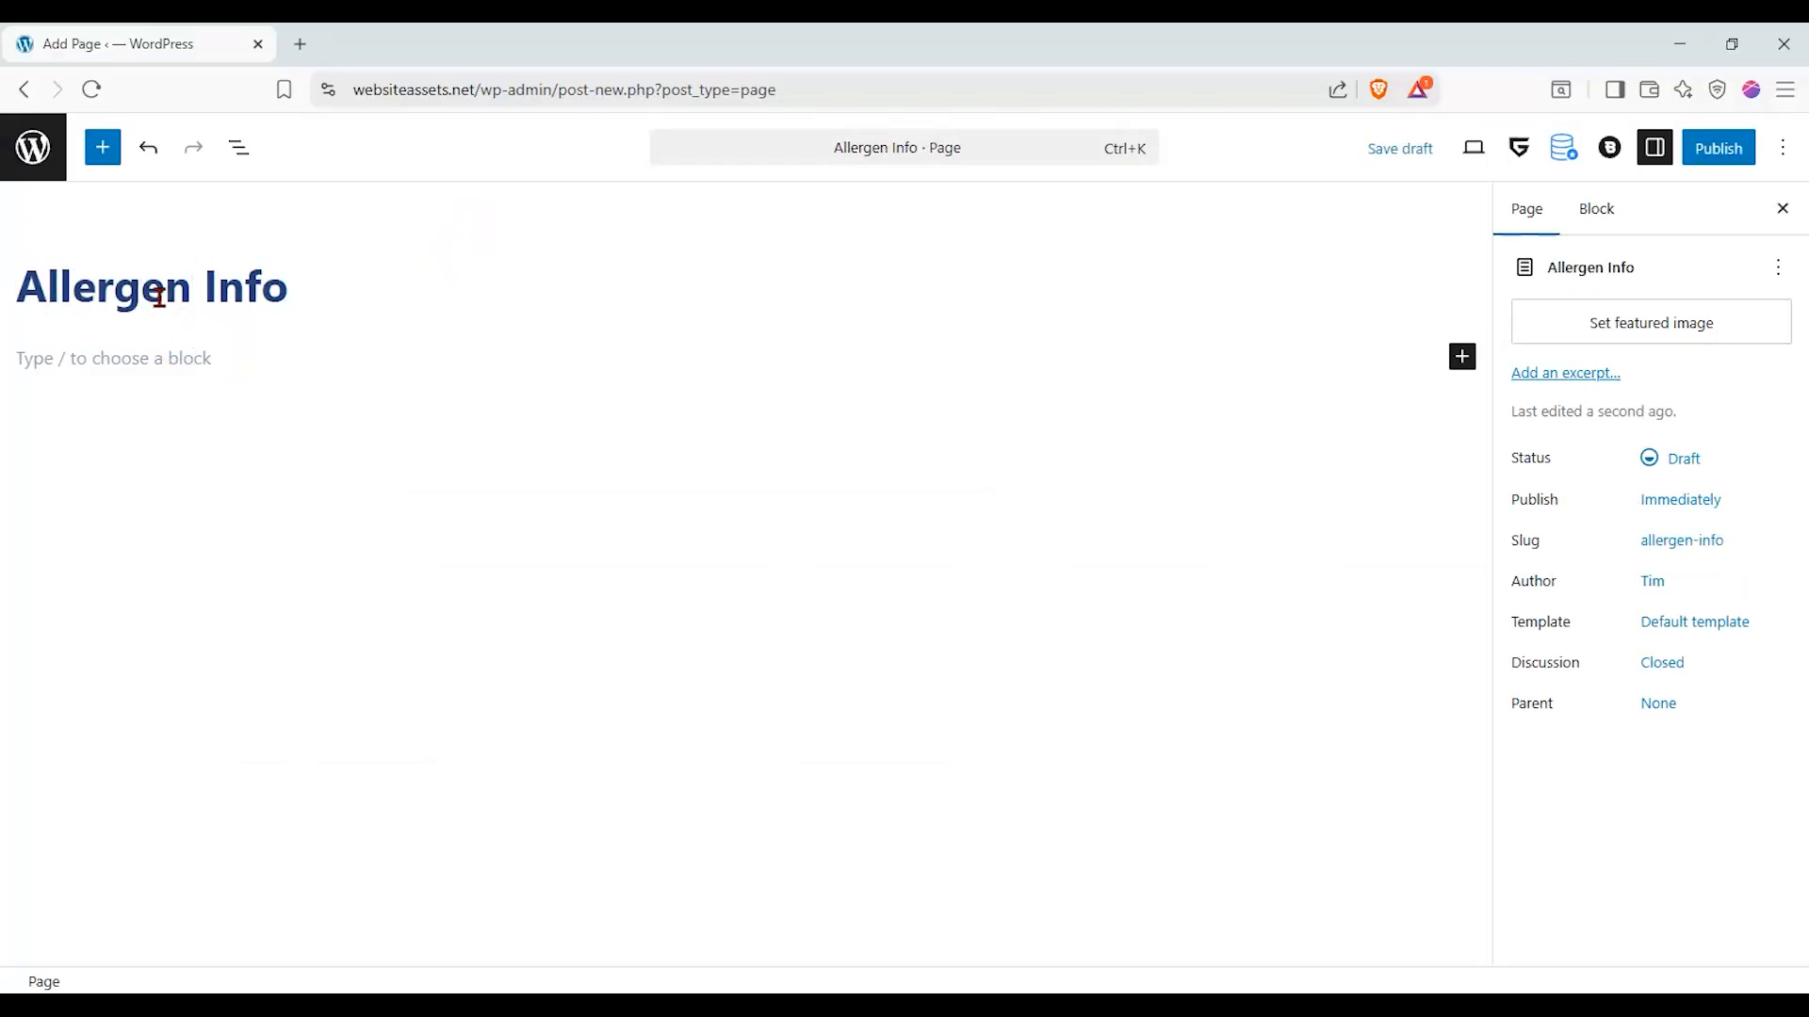
pyautogui.write('/Spec')
pyautogui.press('BackSpace')
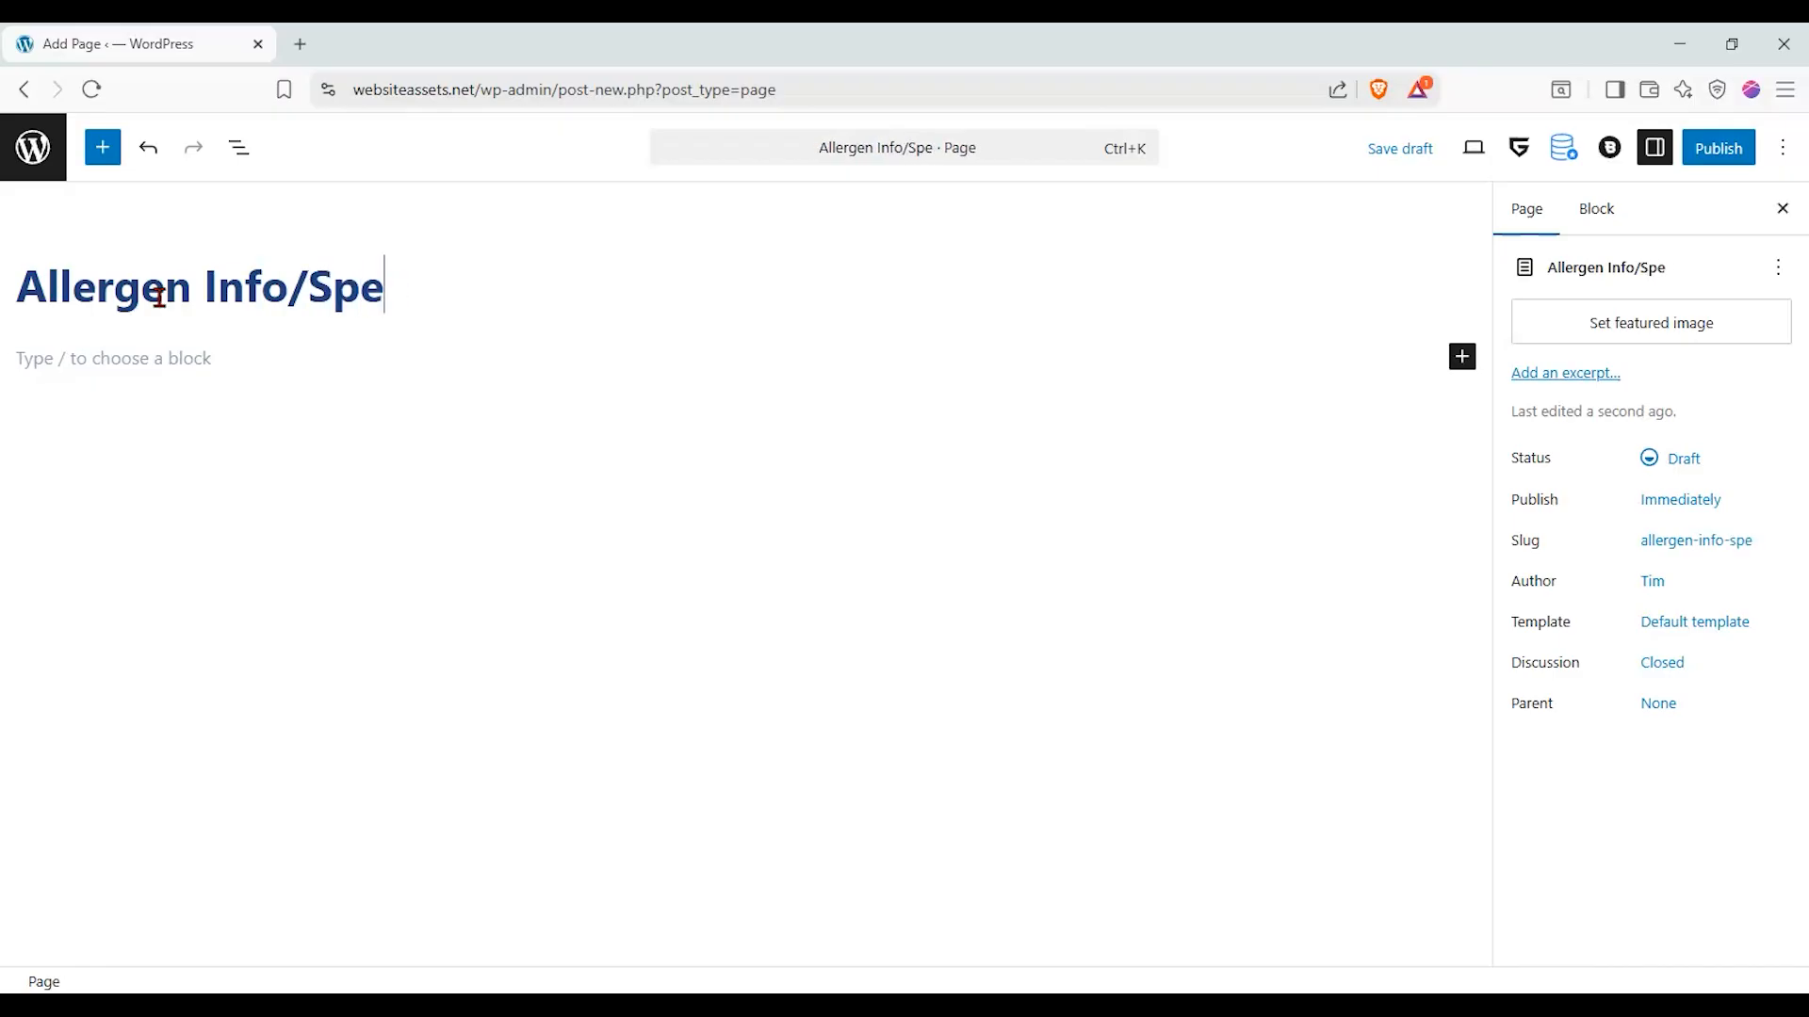
pyautogui.write('cial Die')
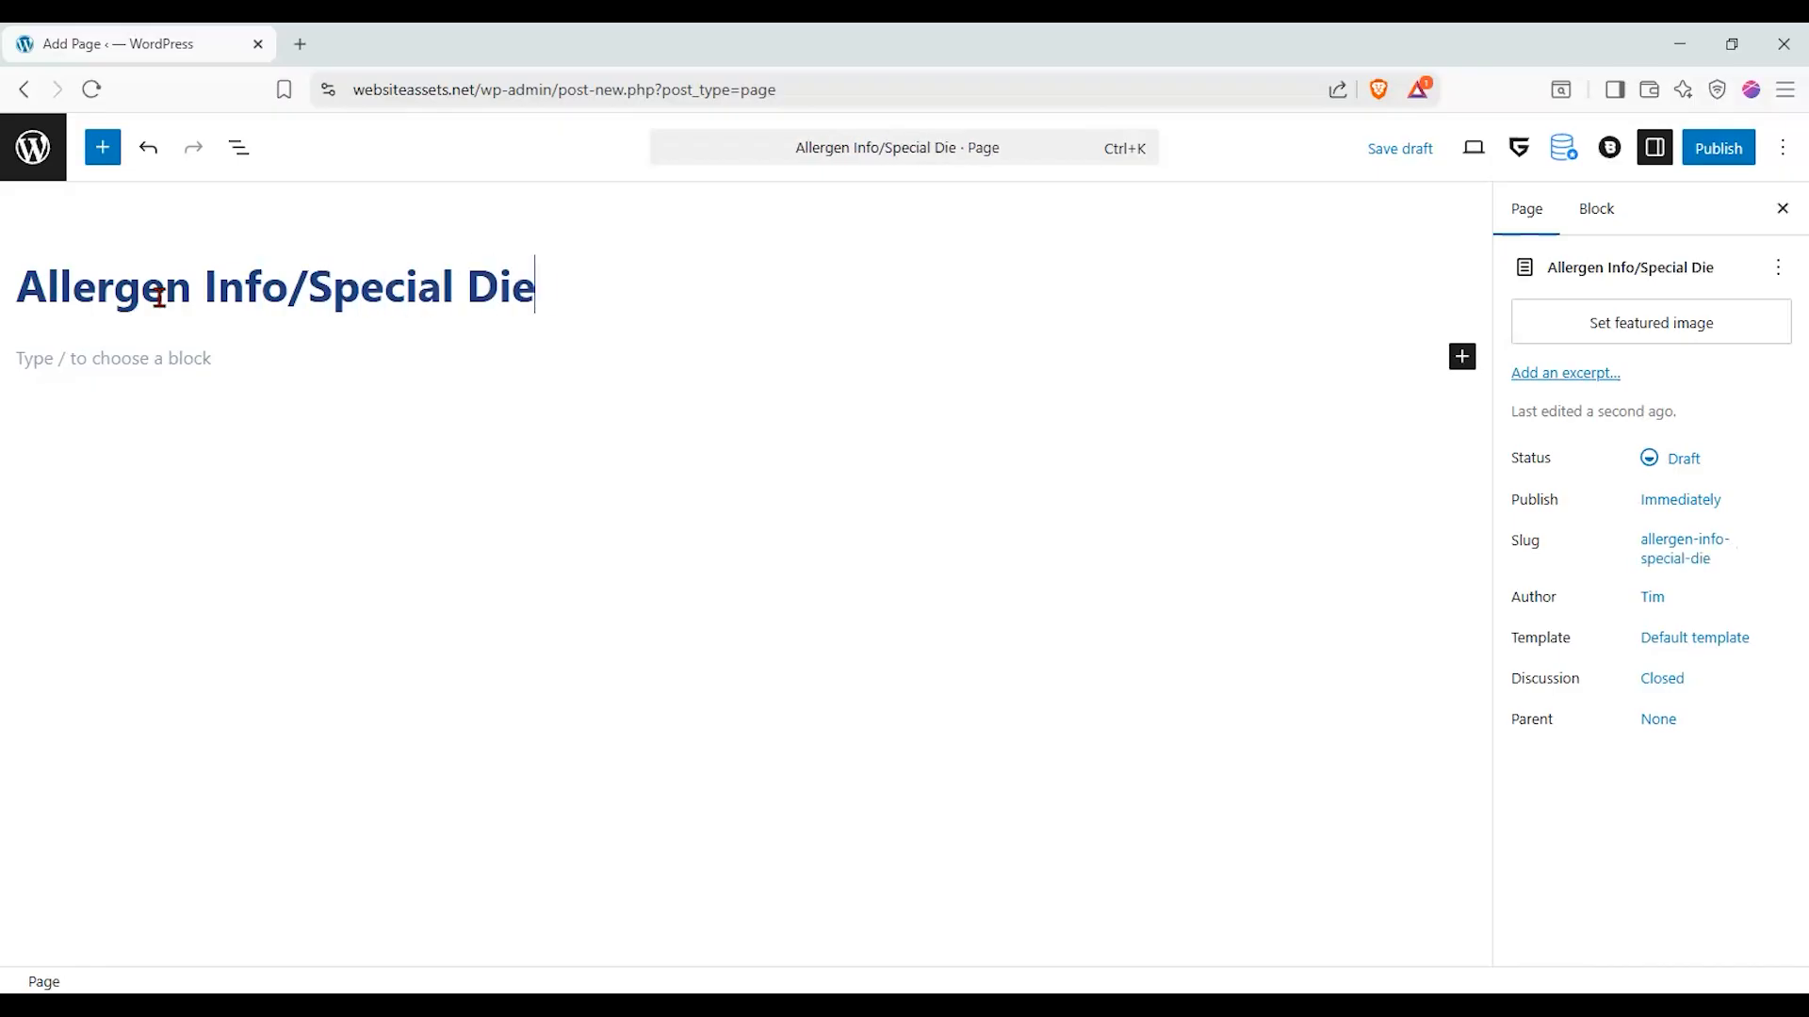
pyautogui.write('t Needs')
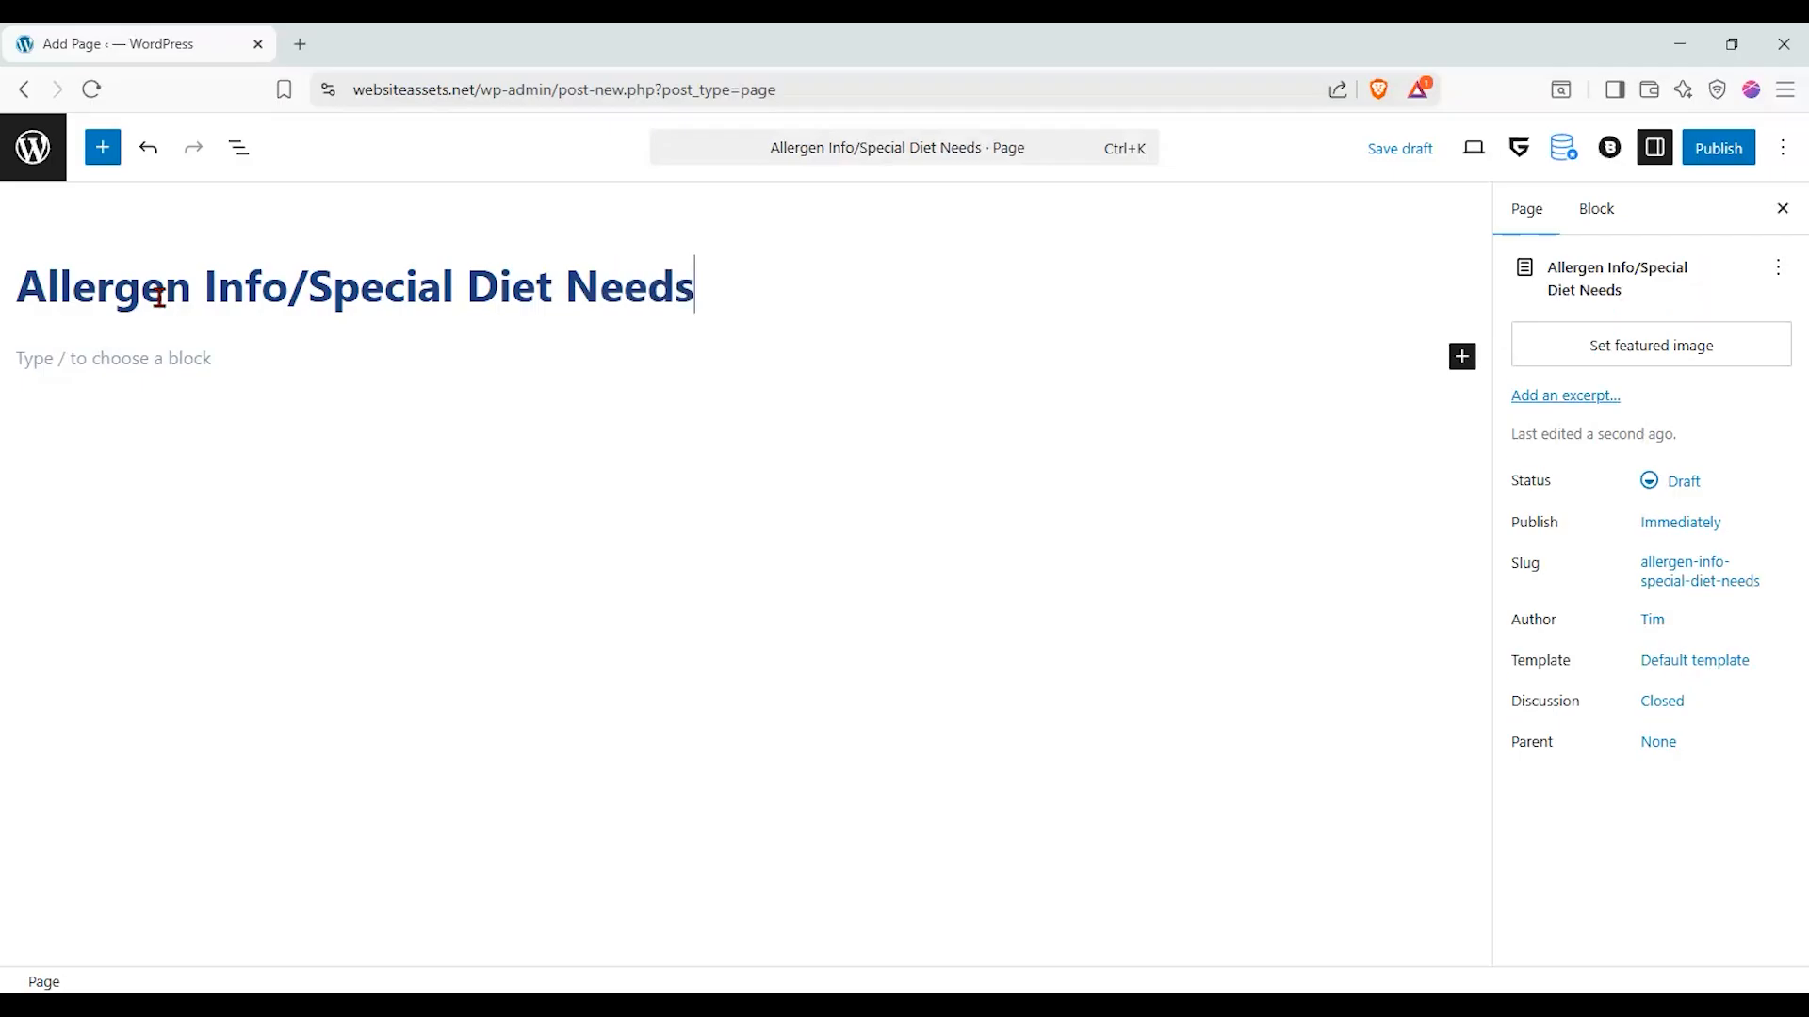
# - Find the Dynamic Repeater block with the search term "repeater" and insert it below the page title
pyautogui.click(290, 415)
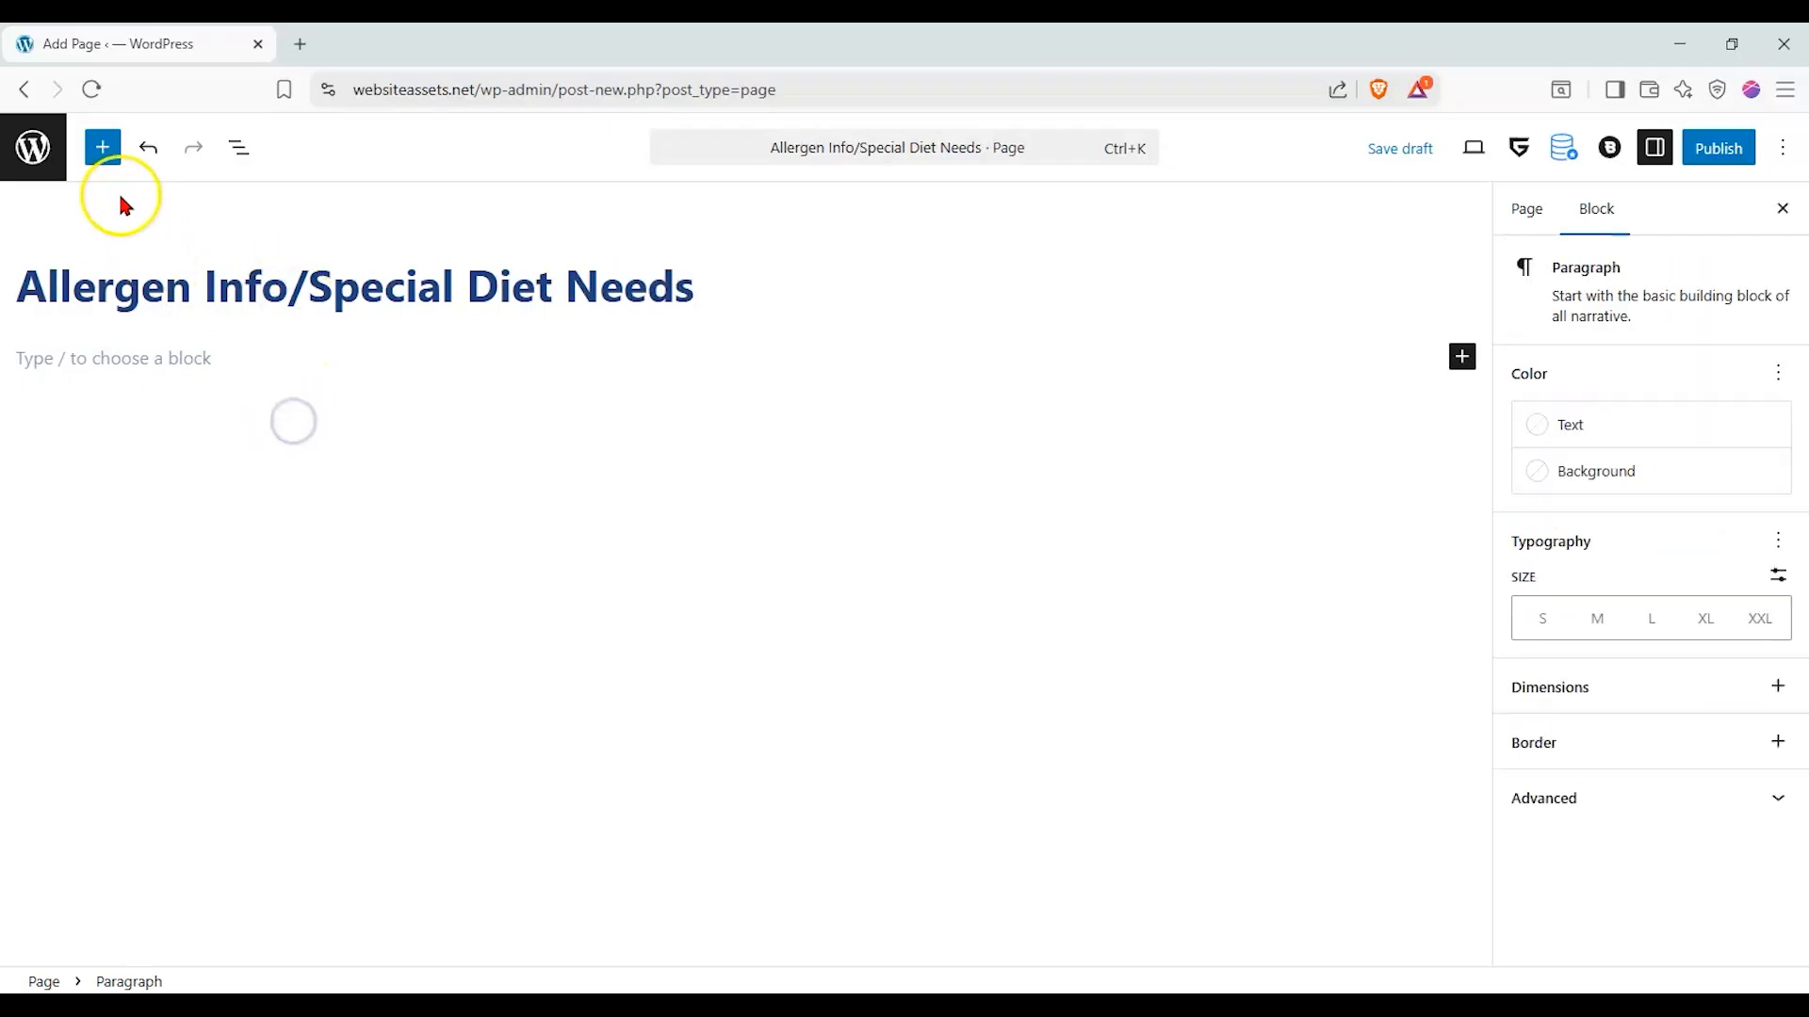
pyautogui.click(103, 147)
pyautogui.click(132, 285)
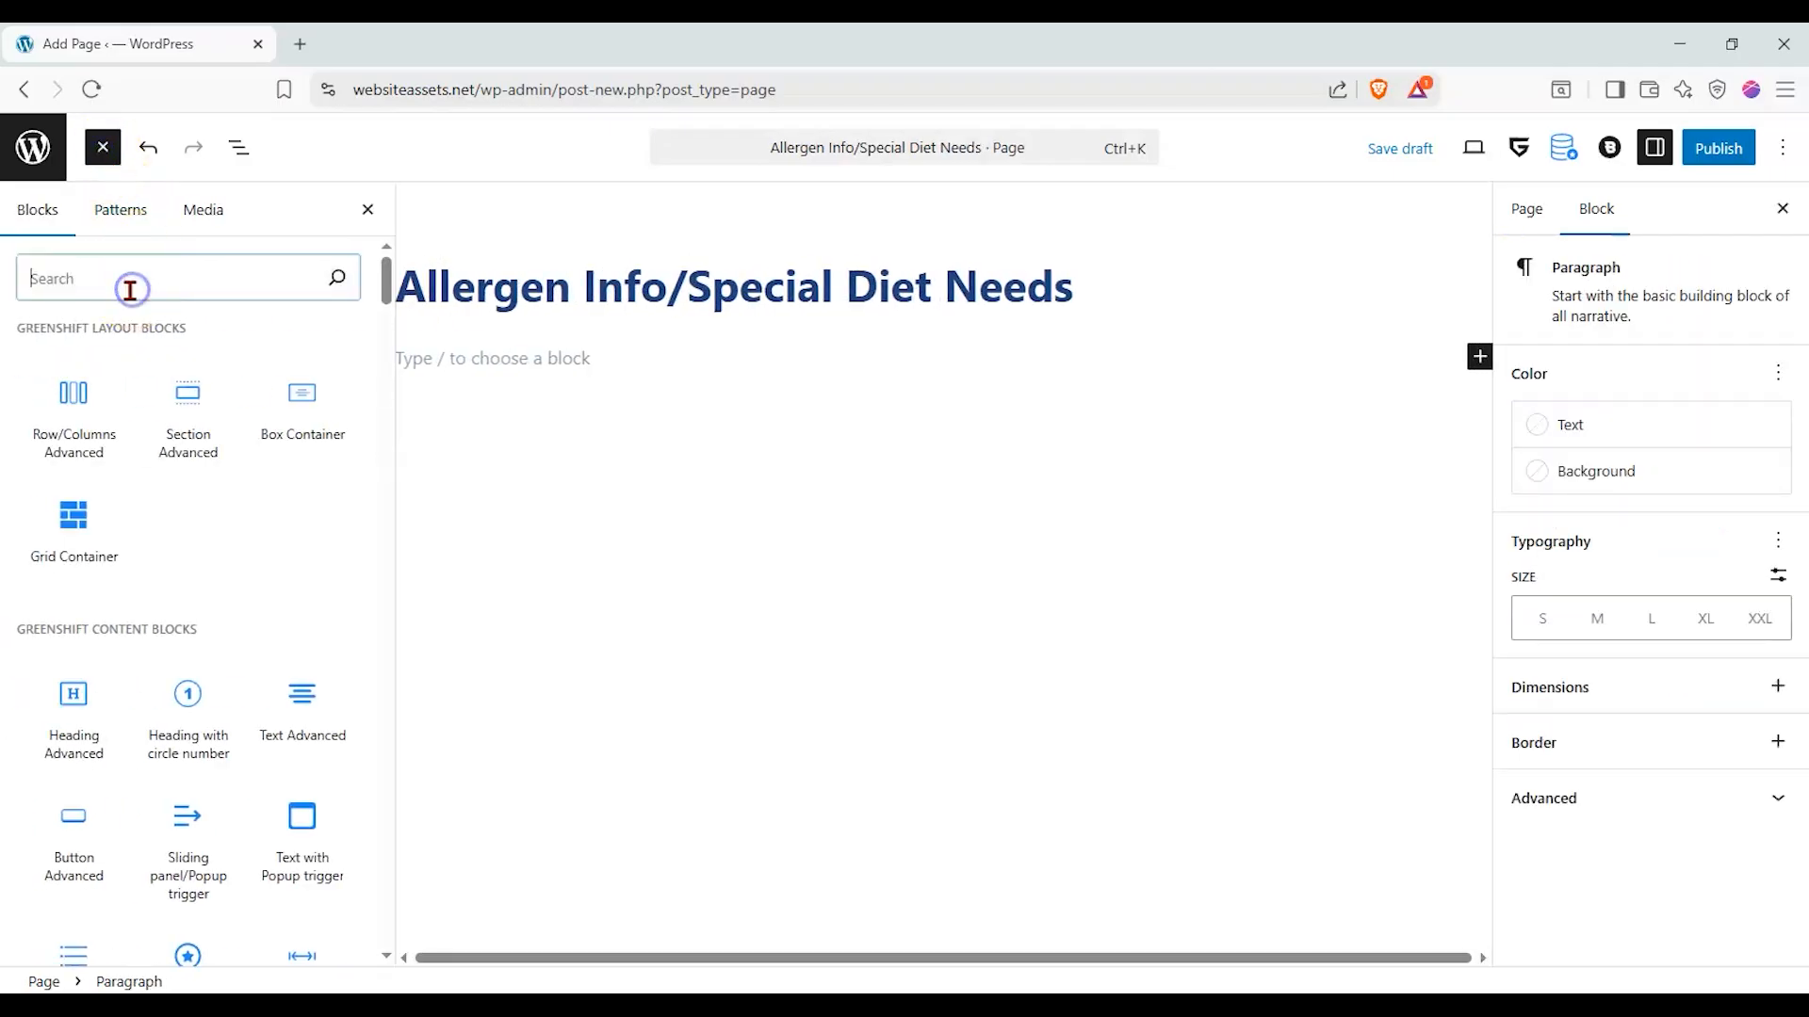
pyautogui.write('repeater')
pyautogui.click(195, 384)
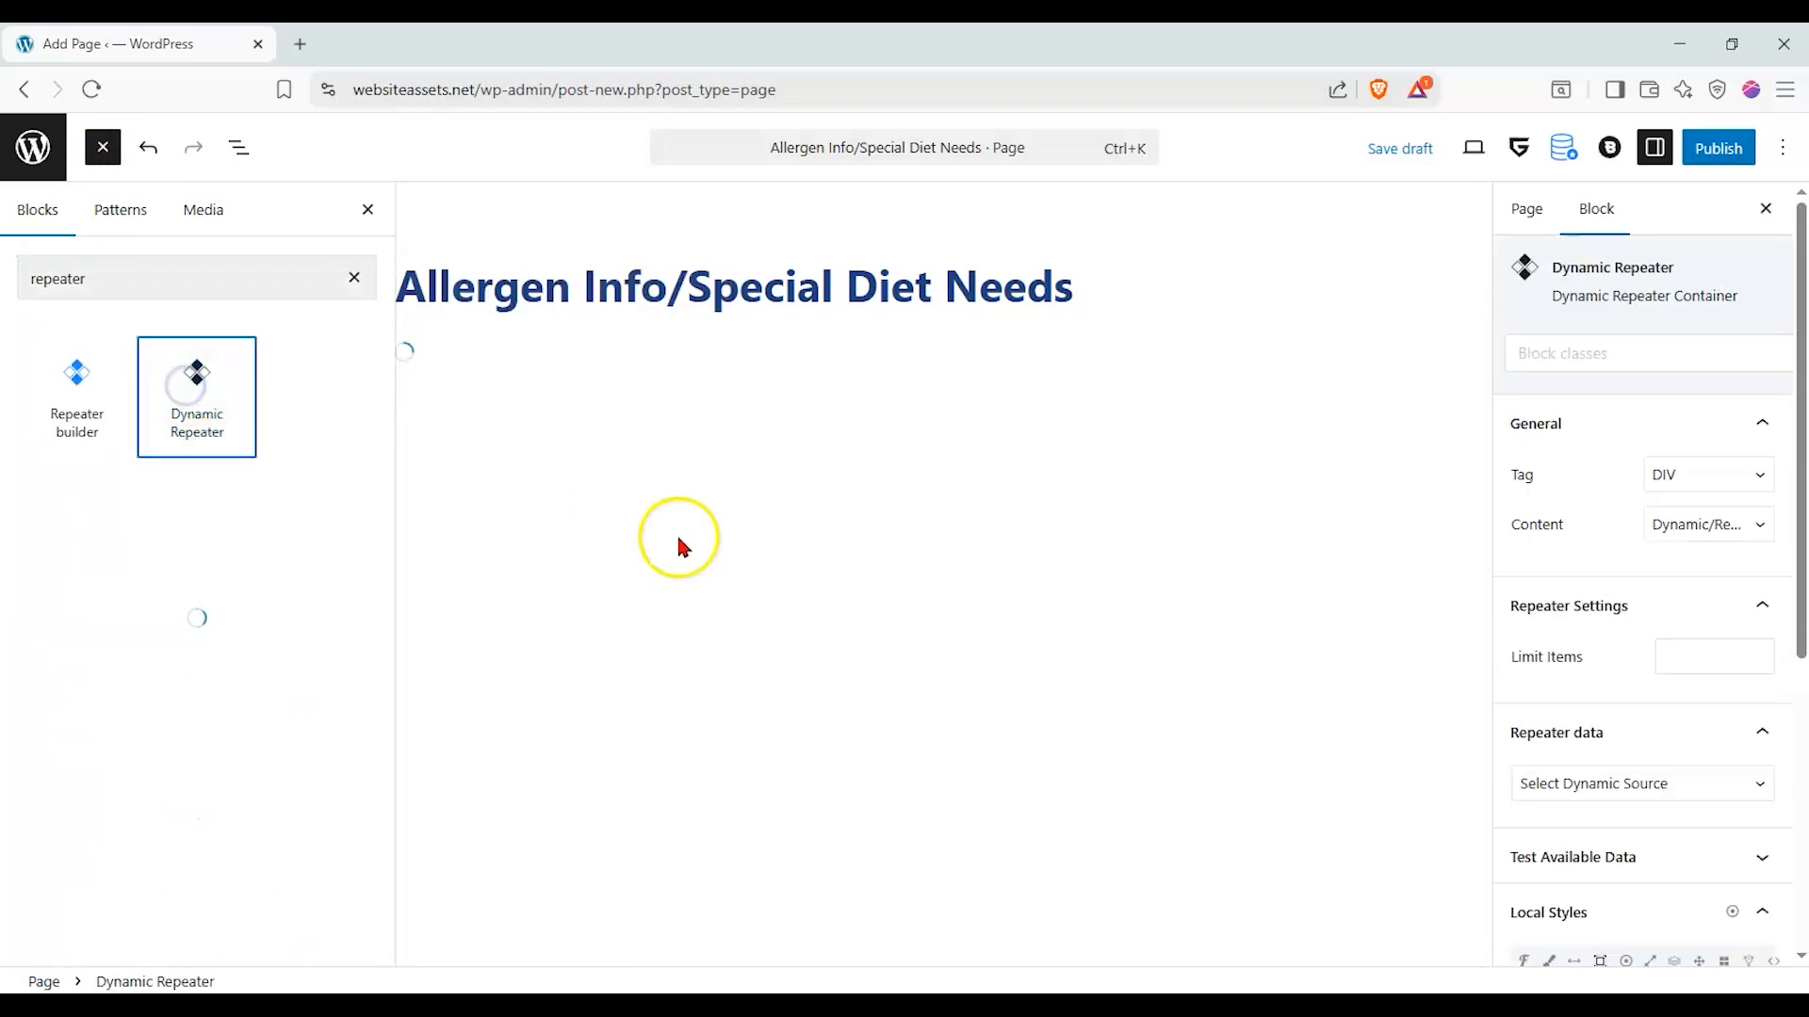
pyautogui.click(366, 211)
pyautogui.click(313, 394)
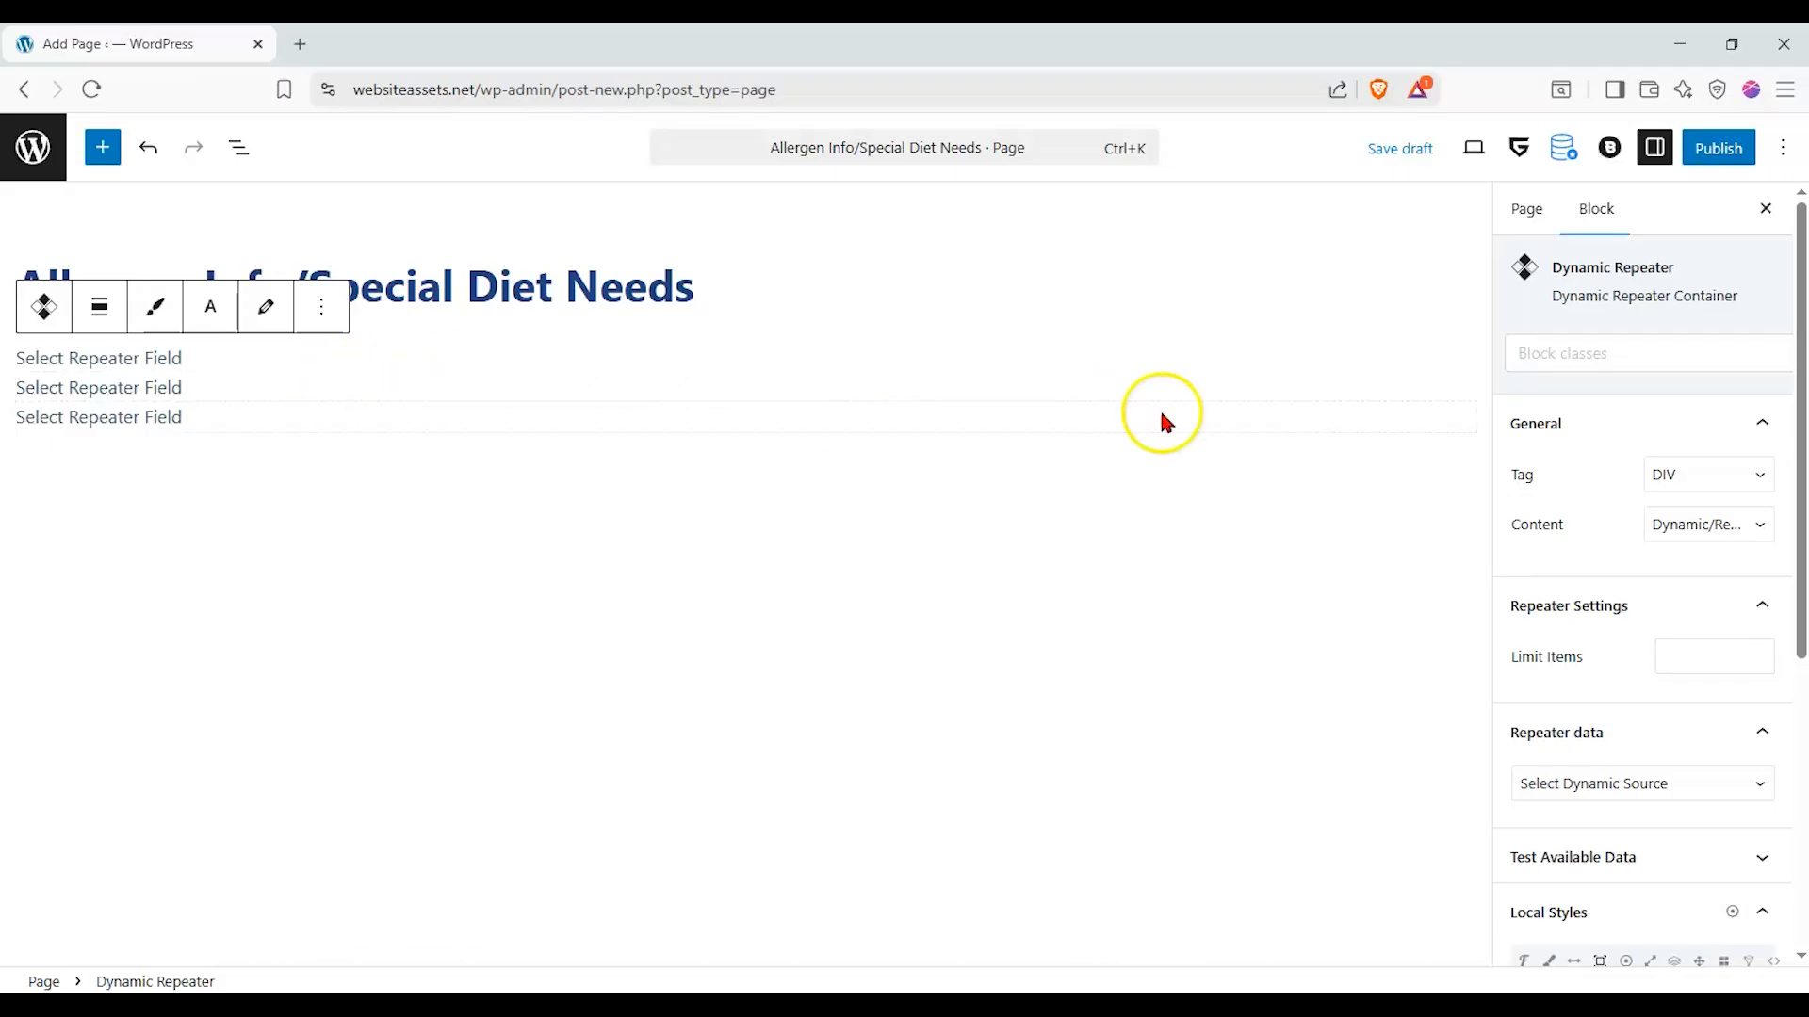
# - Set the Dynamic Repeater's source to Taxonomy list data, with Post as the preview post type and Tags as the taxonomy
pyautogui.scroll(-1, 1701, 541)
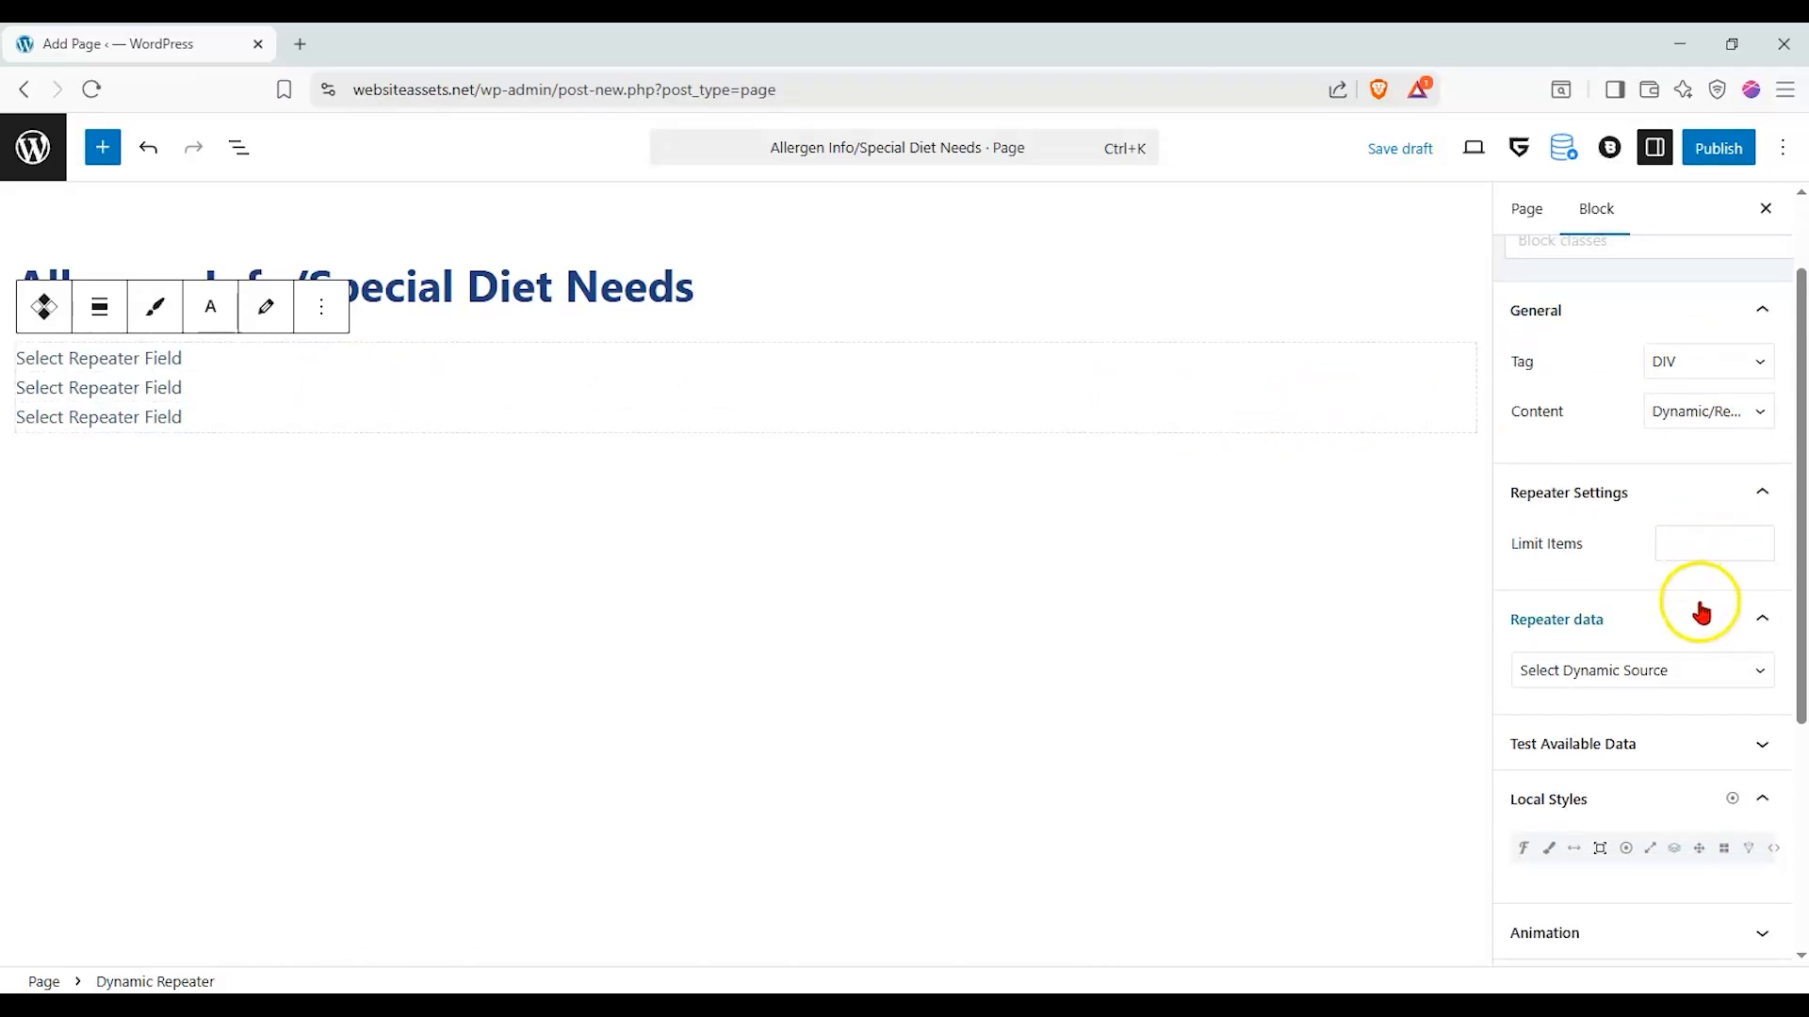
pyautogui.click(1683, 673)
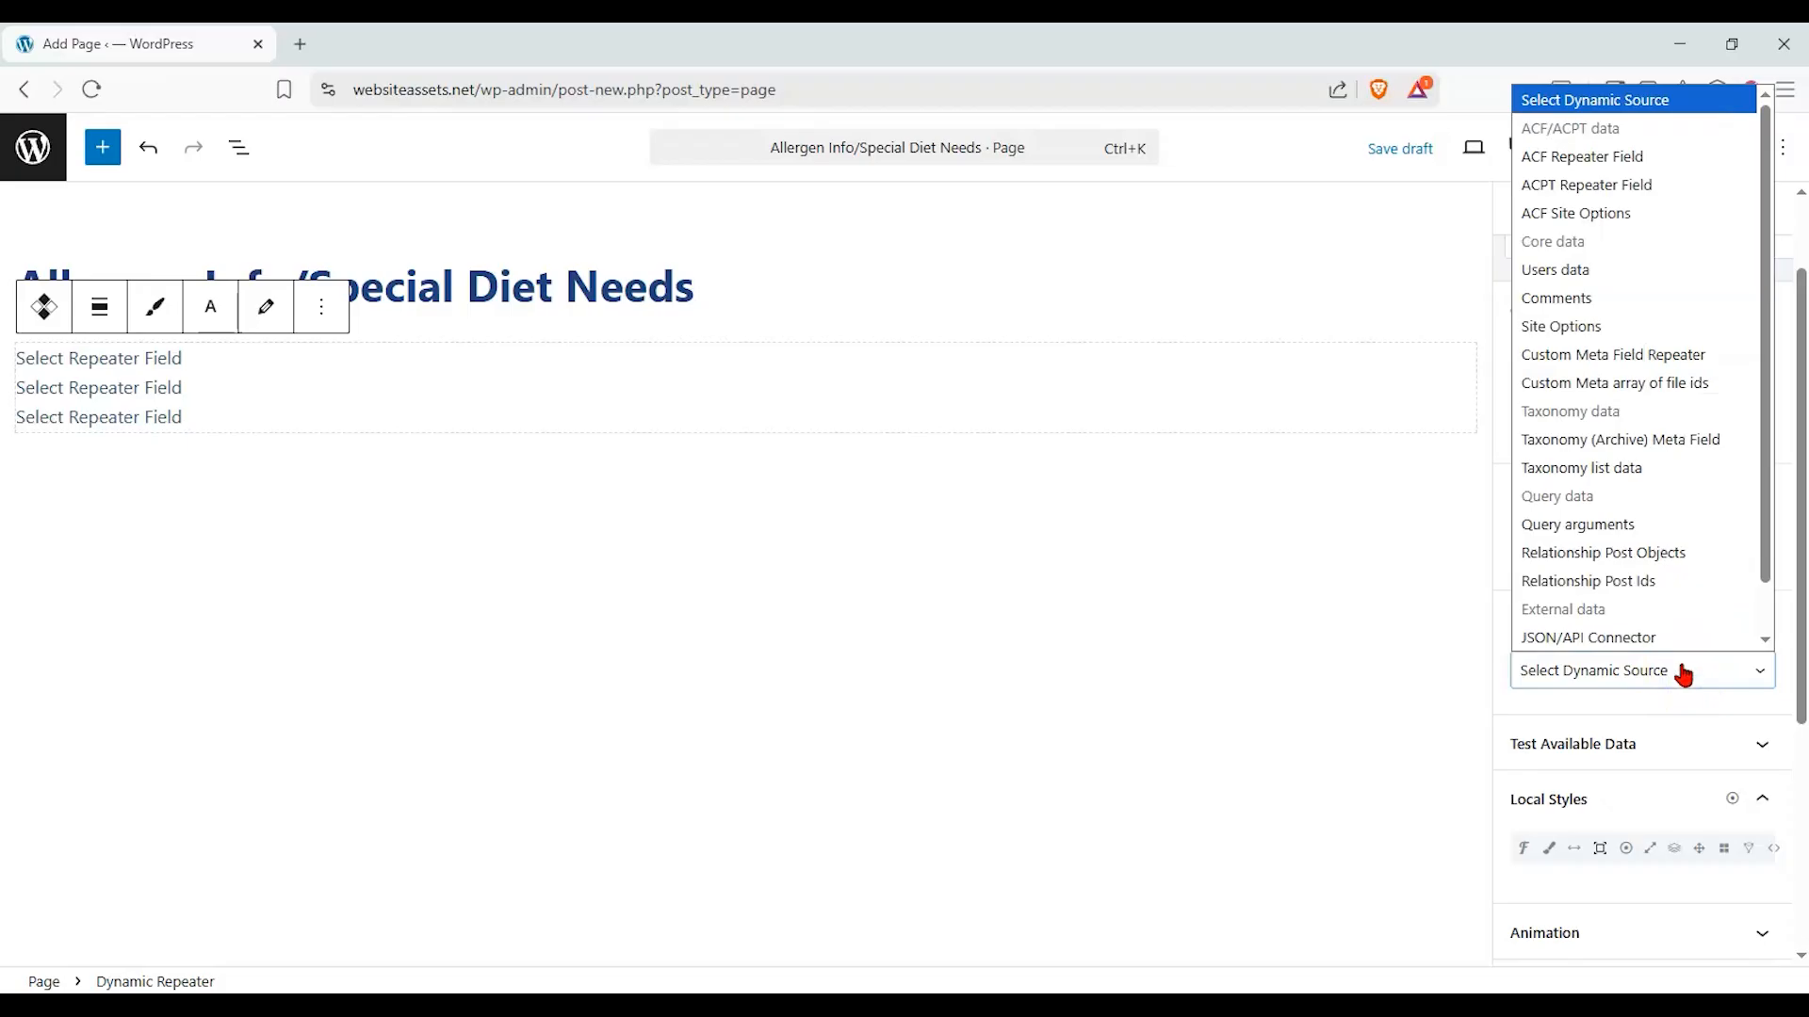
pyautogui.click(1678, 484)
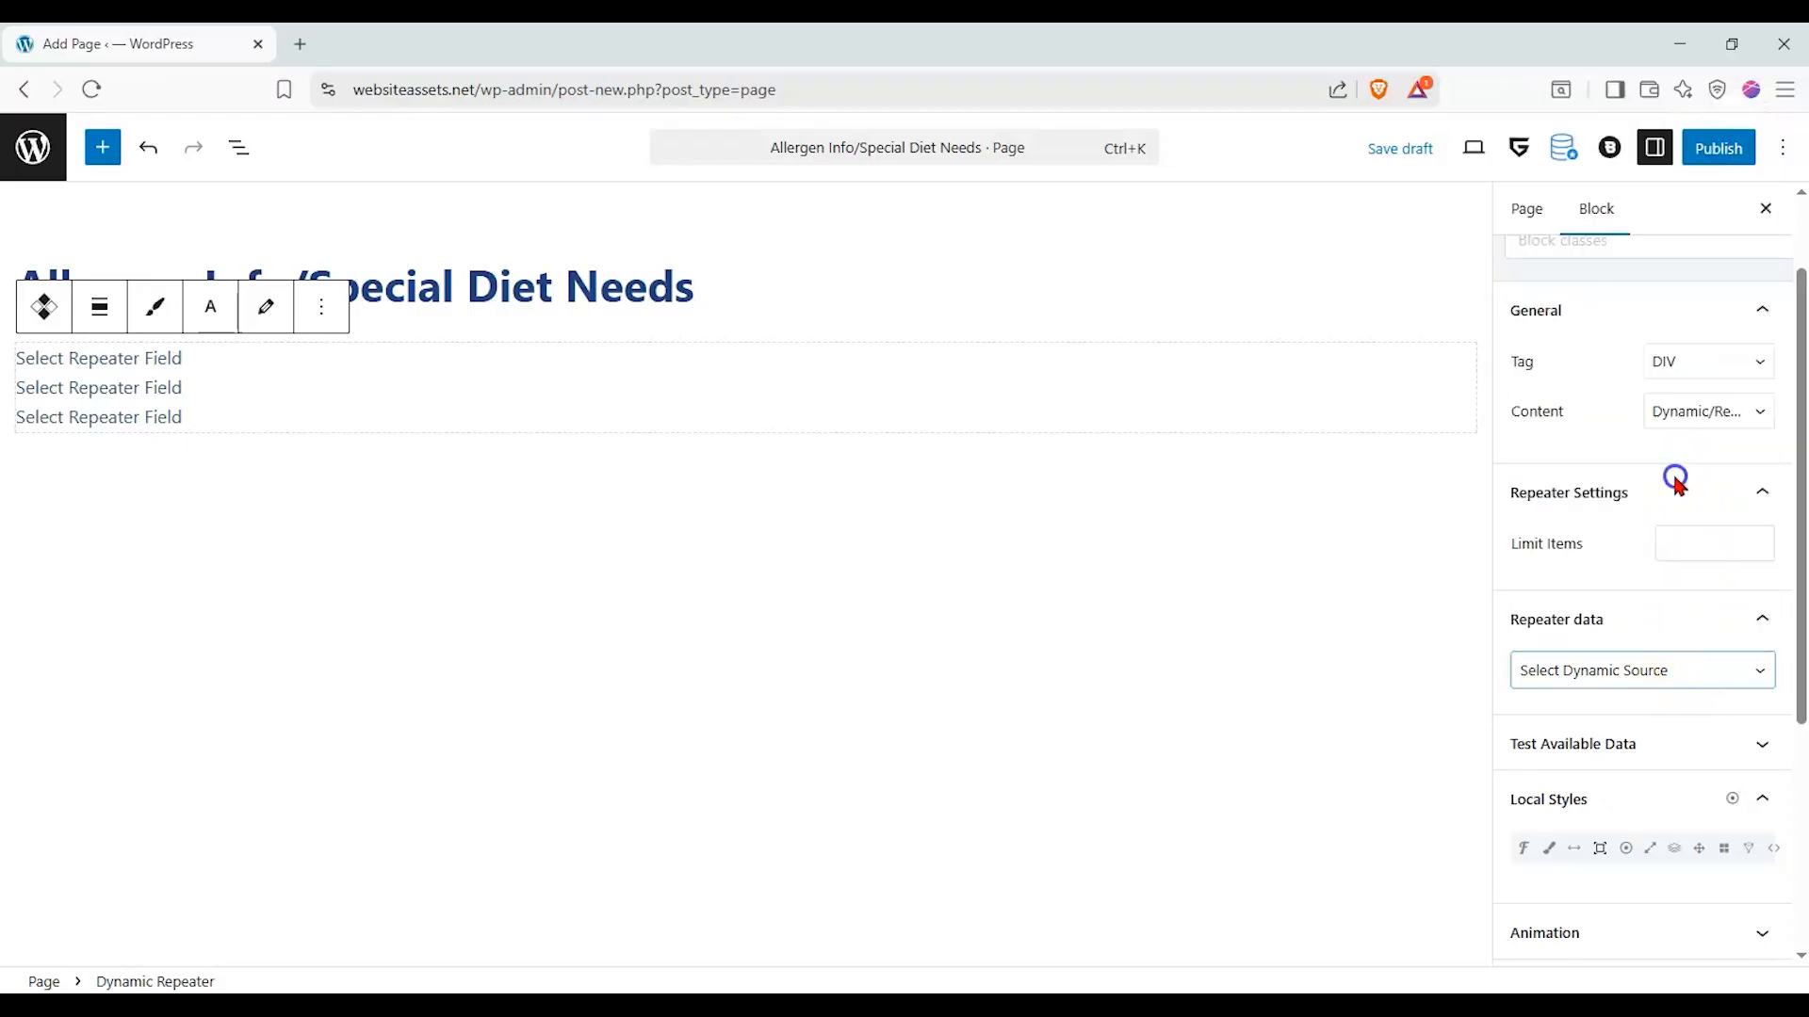
pyautogui.scroll(-1, 1664, 575)
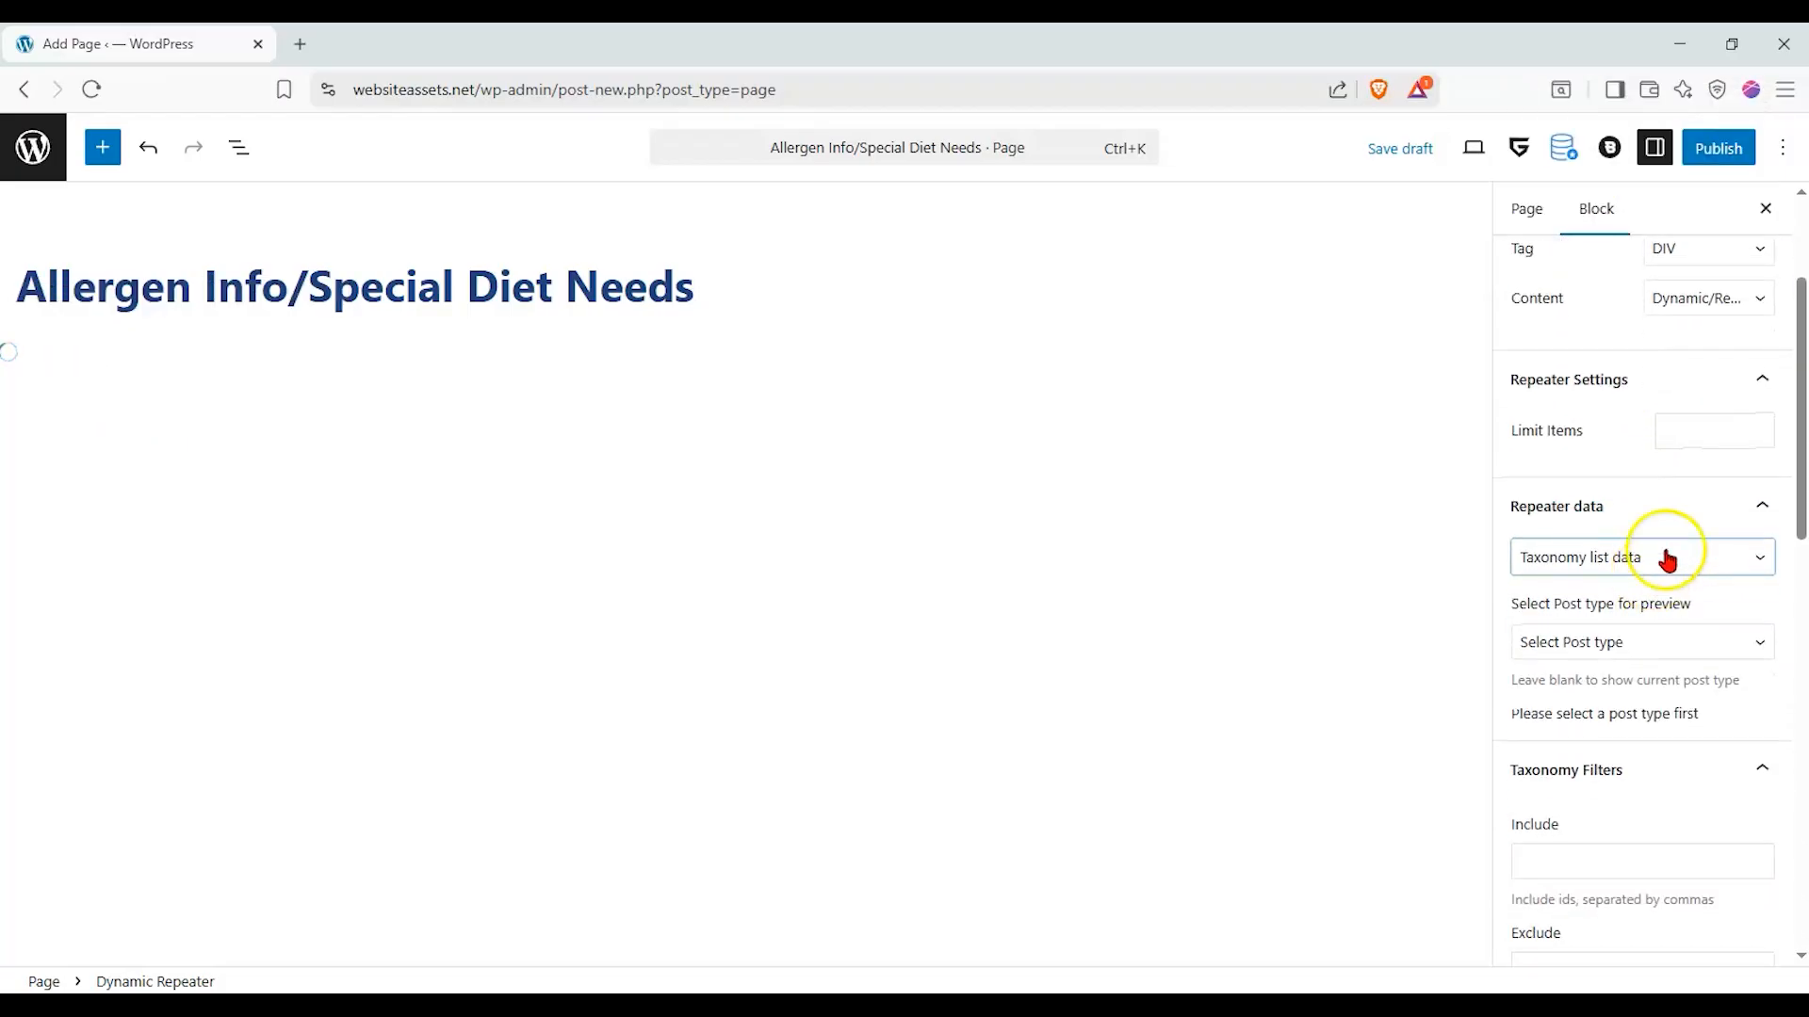
pyautogui.click(1687, 639)
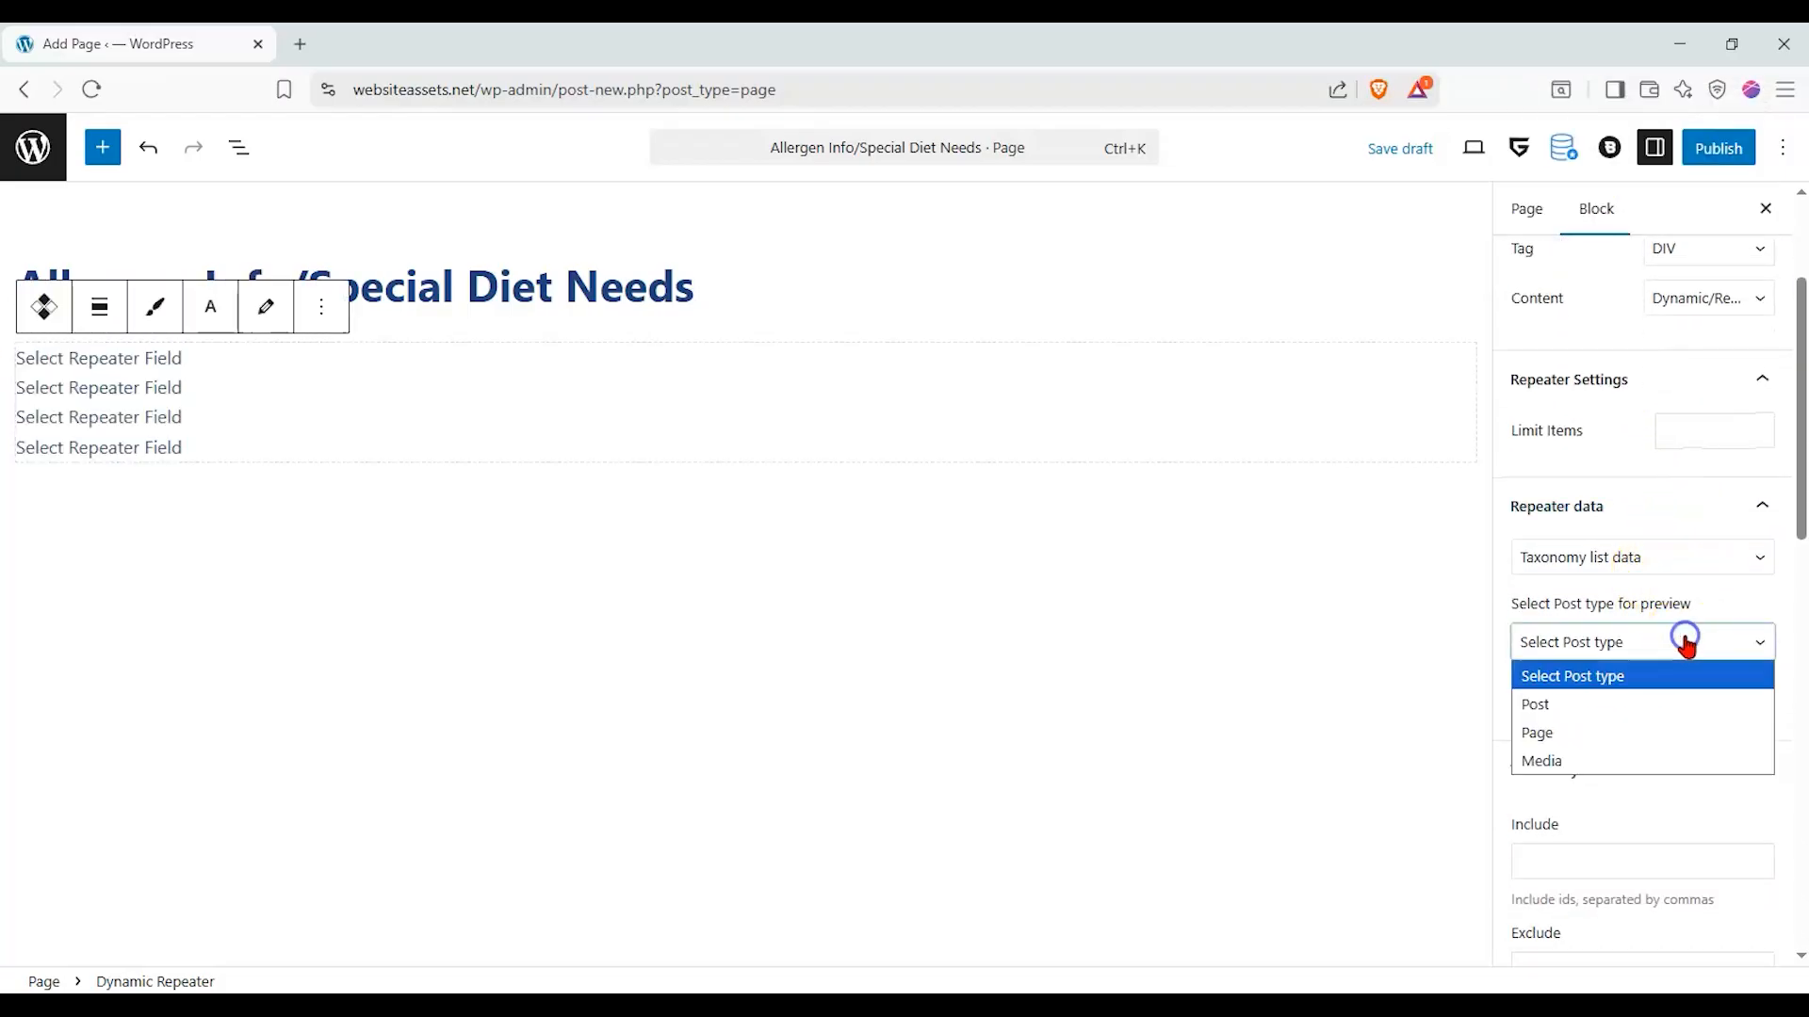
pyautogui.click(1687, 708)
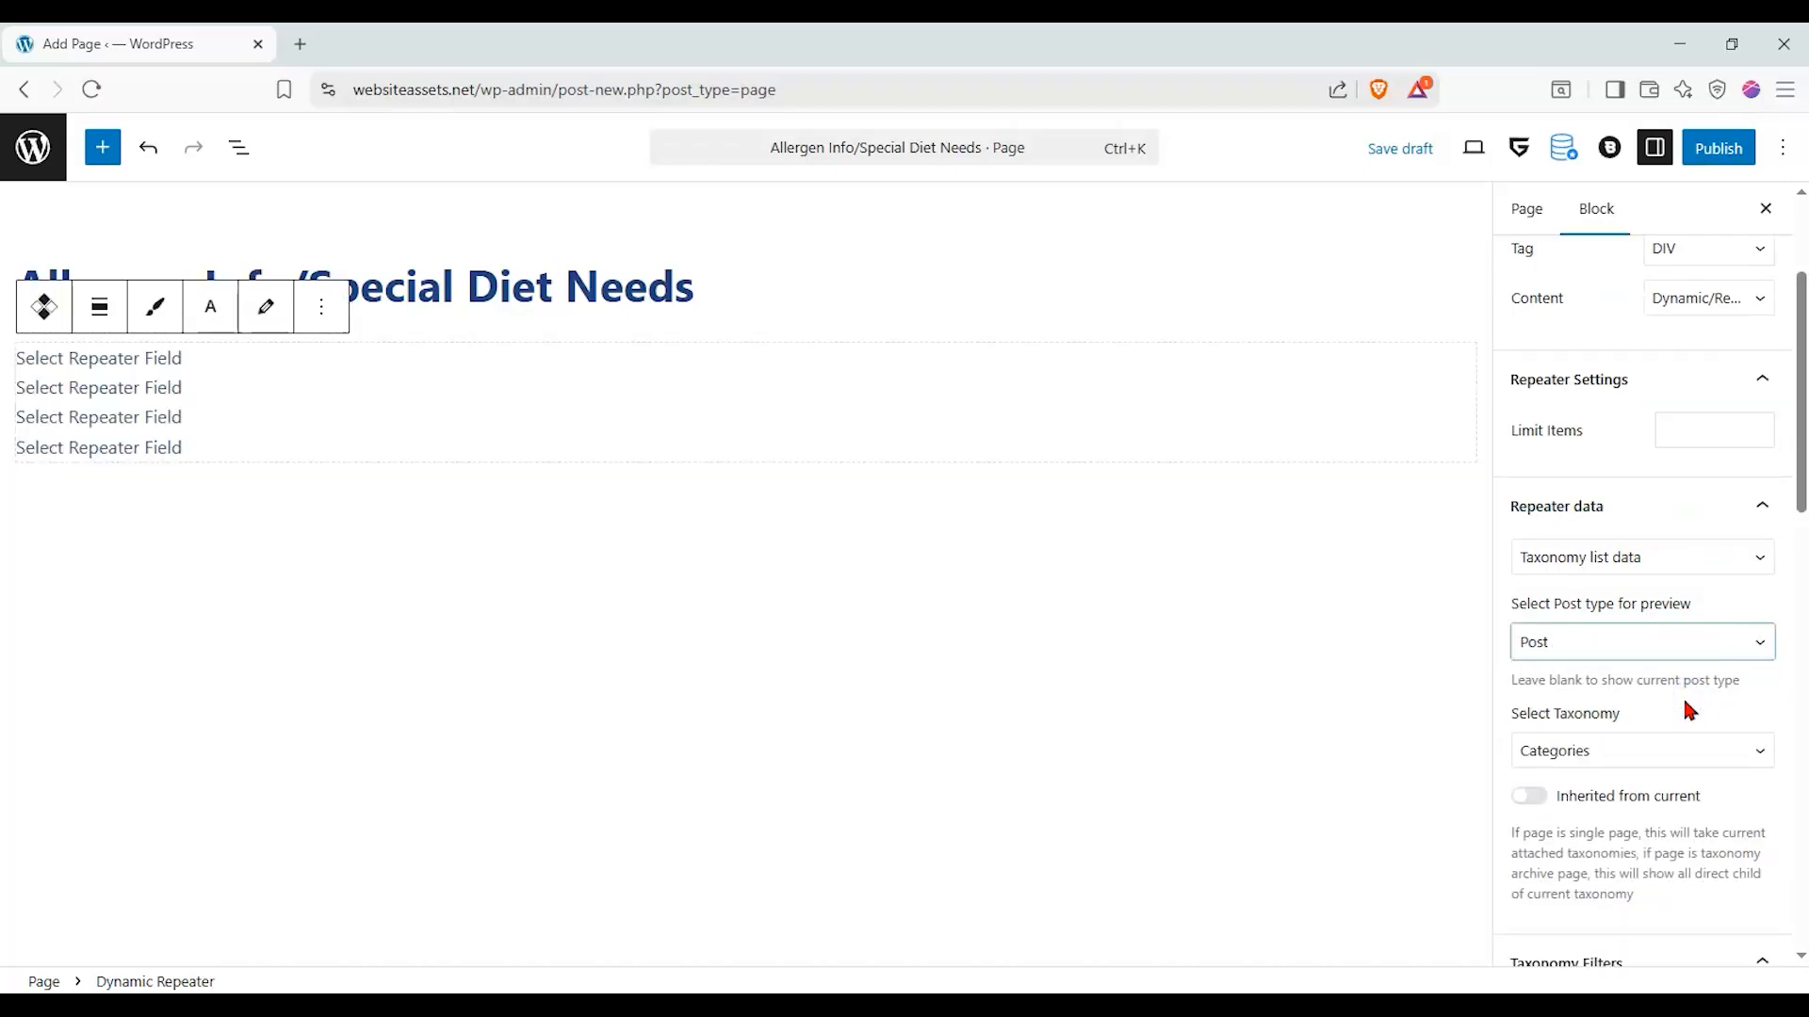
pyautogui.scroll(-1, 1699, 660)
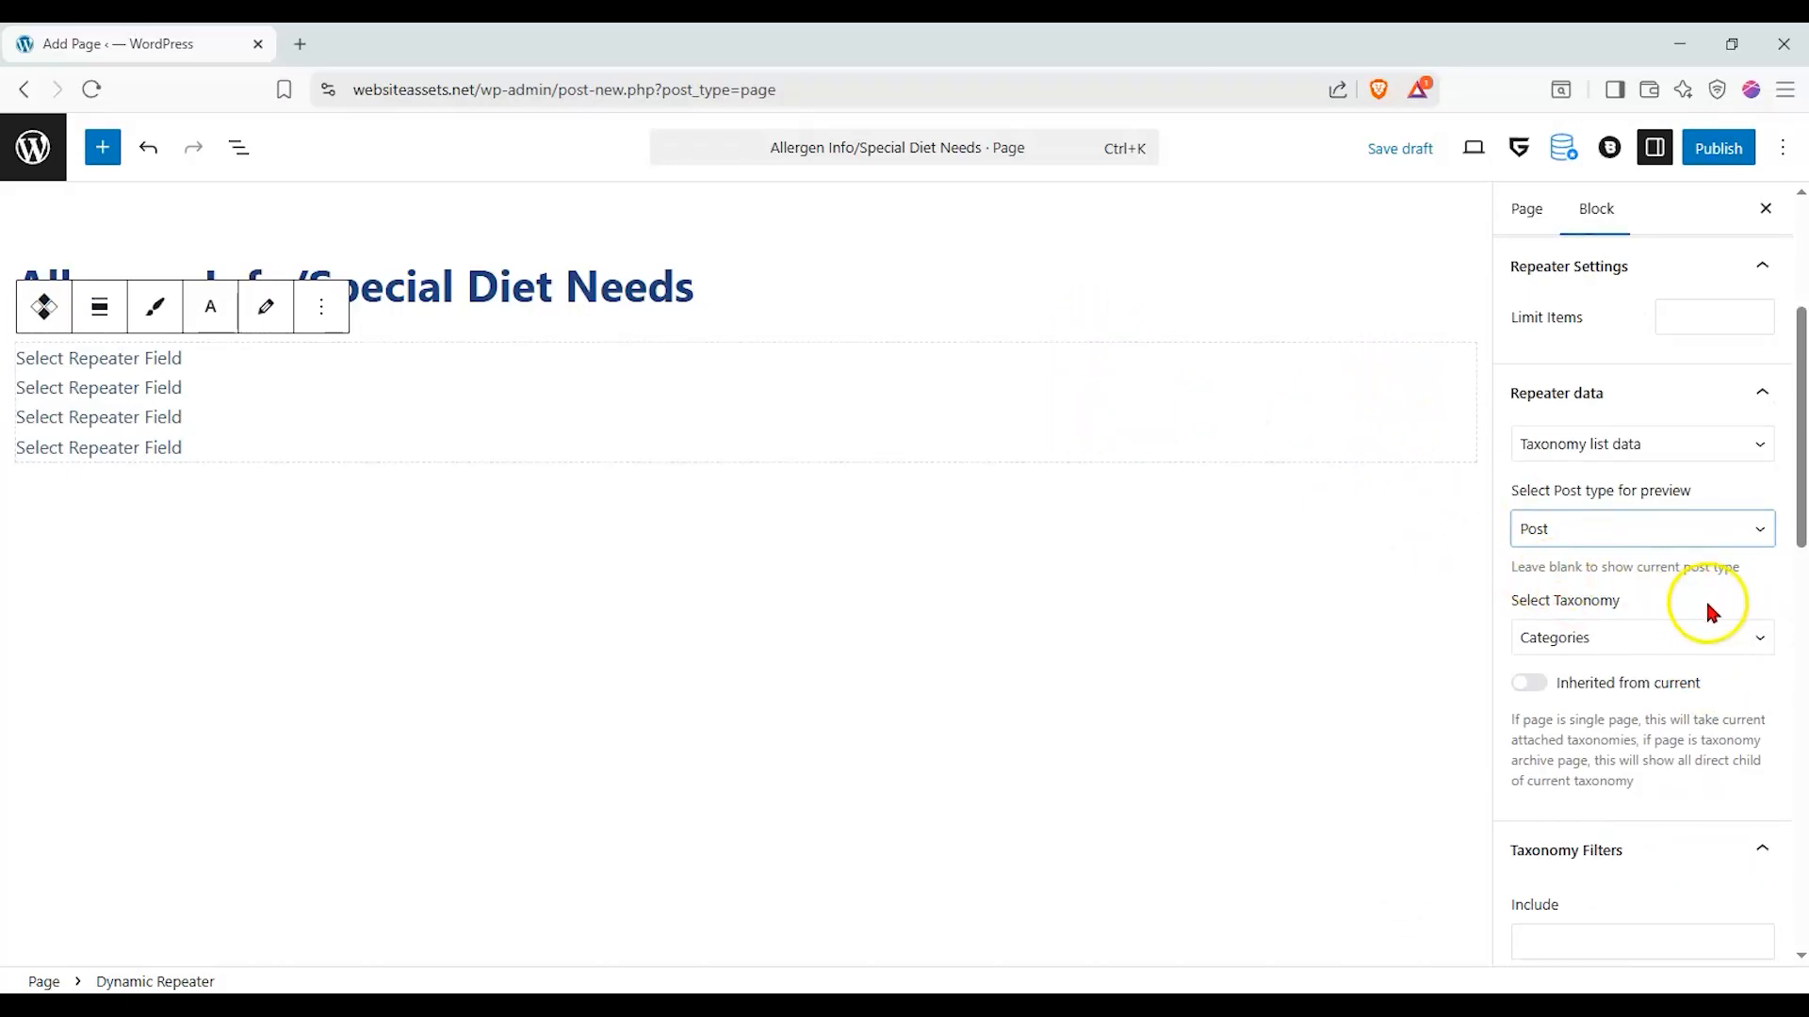
pyautogui.click(1703, 634)
pyautogui.click(1679, 730)
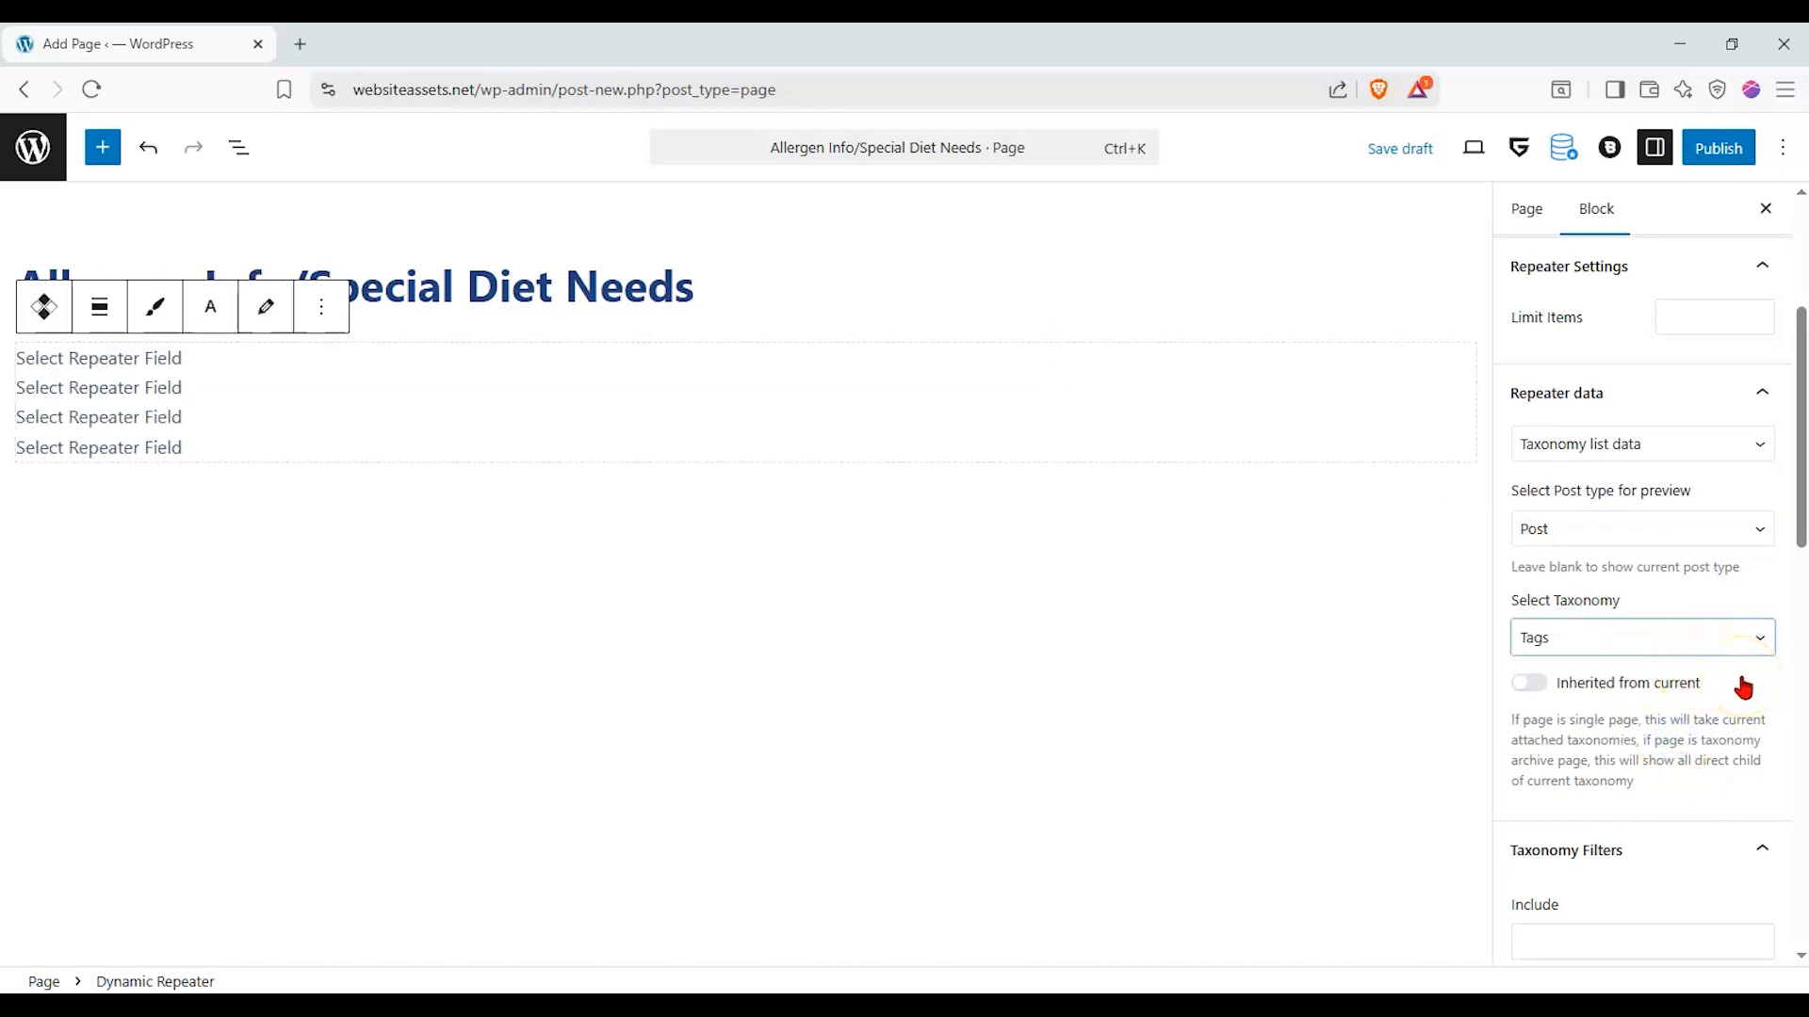
# - In the repeater's taxonomy filters, order the terms by name in Ascendant order and enable Show Empty
pyautogui.scroll(-5, 1743, 688)
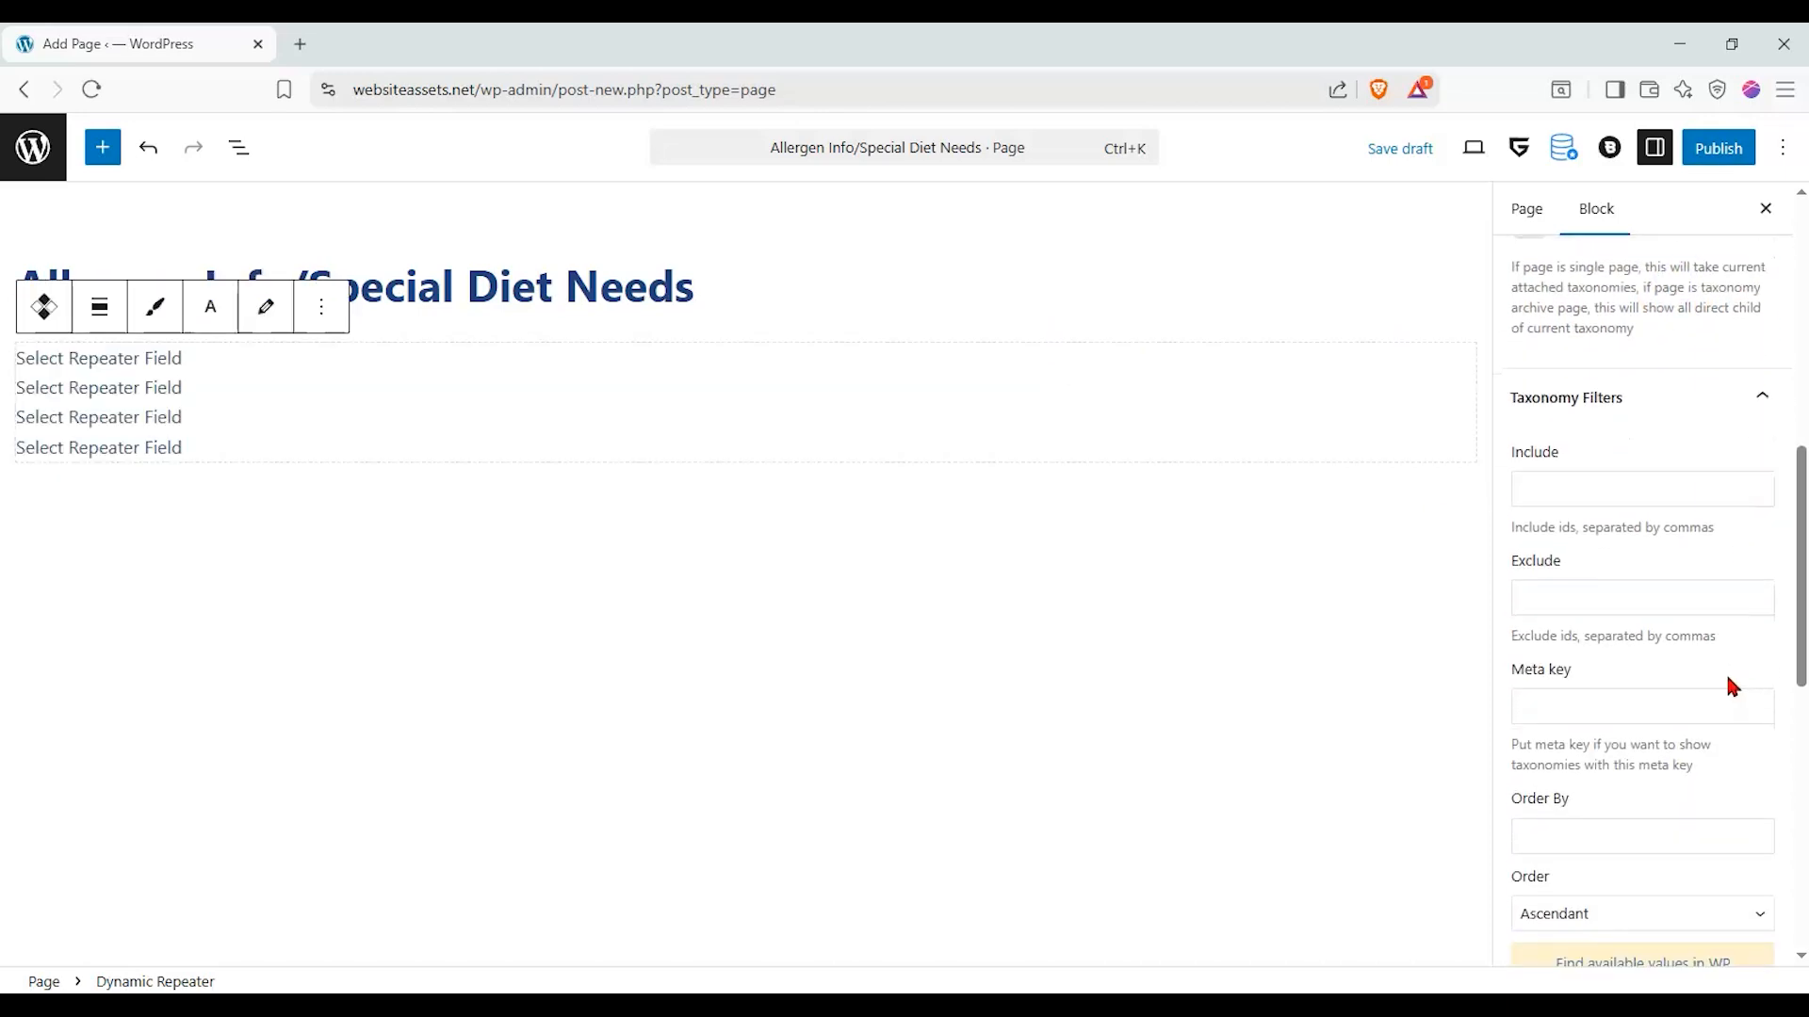
pyautogui.scroll(-1, 1712, 667)
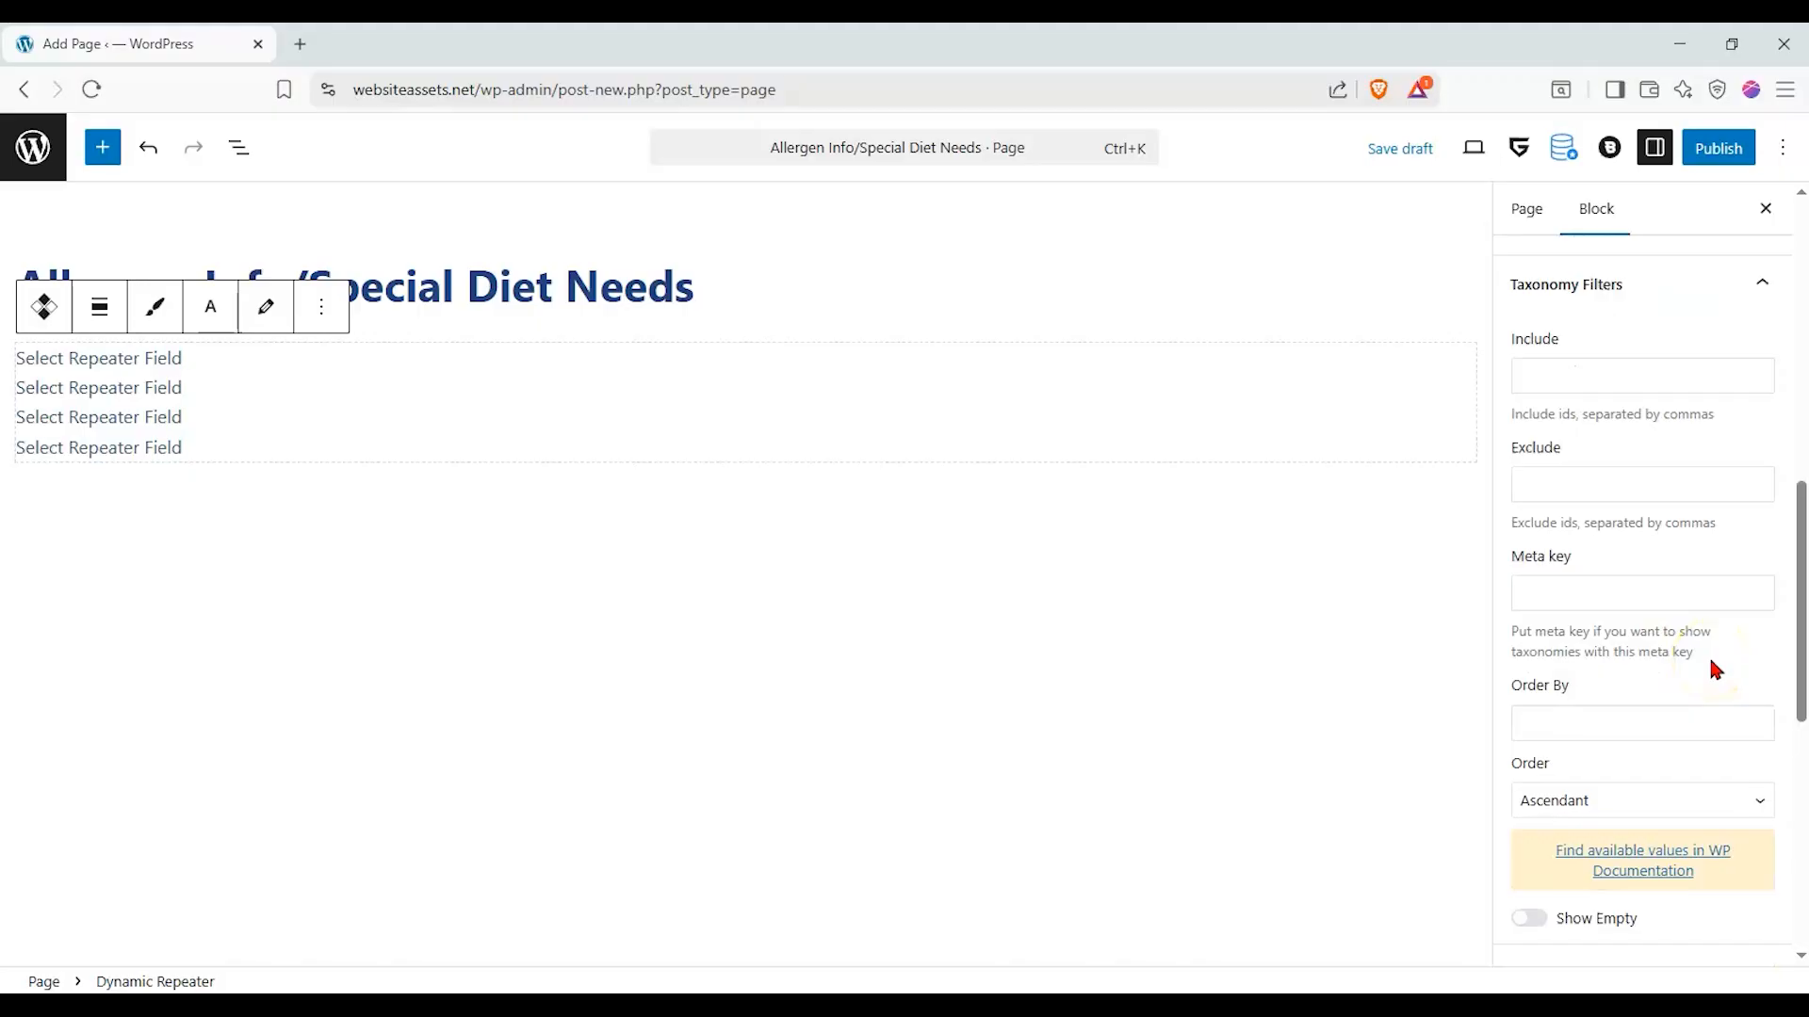
pyautogui.scroll(-1, 1702, 653)
pyautogui.click(1668, 608)
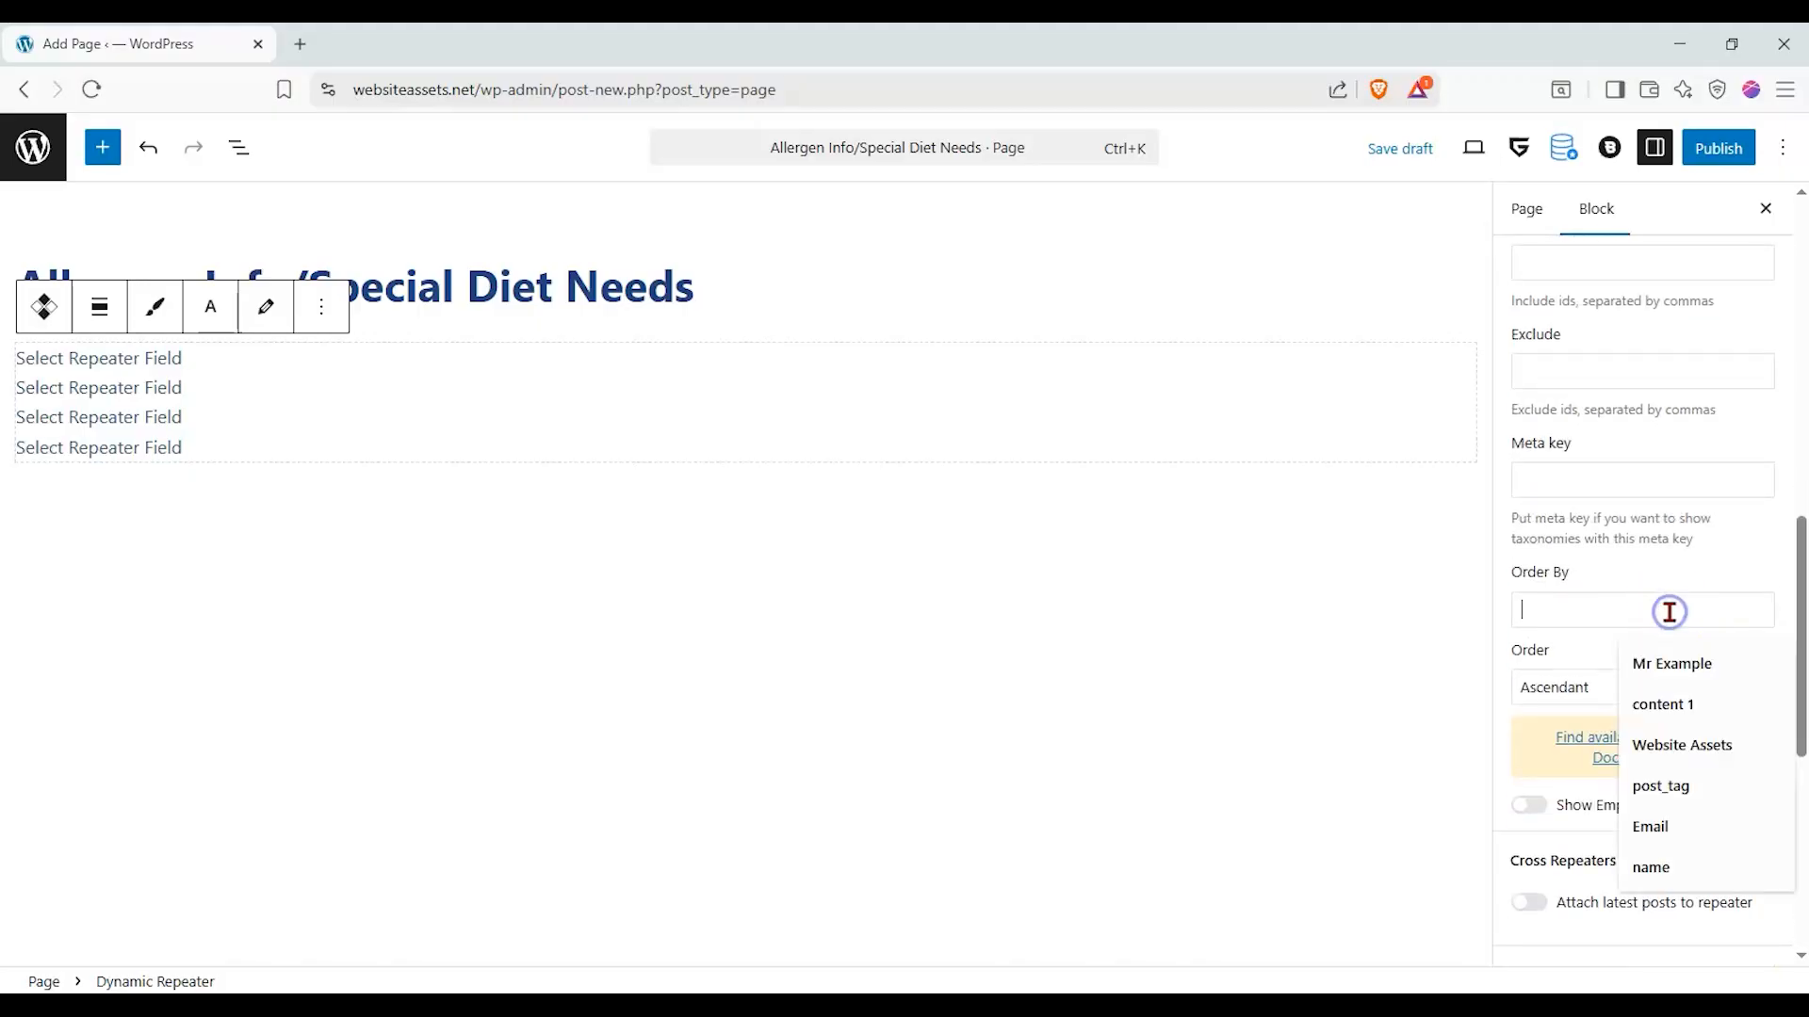
pyautogui.click(1654, 866)
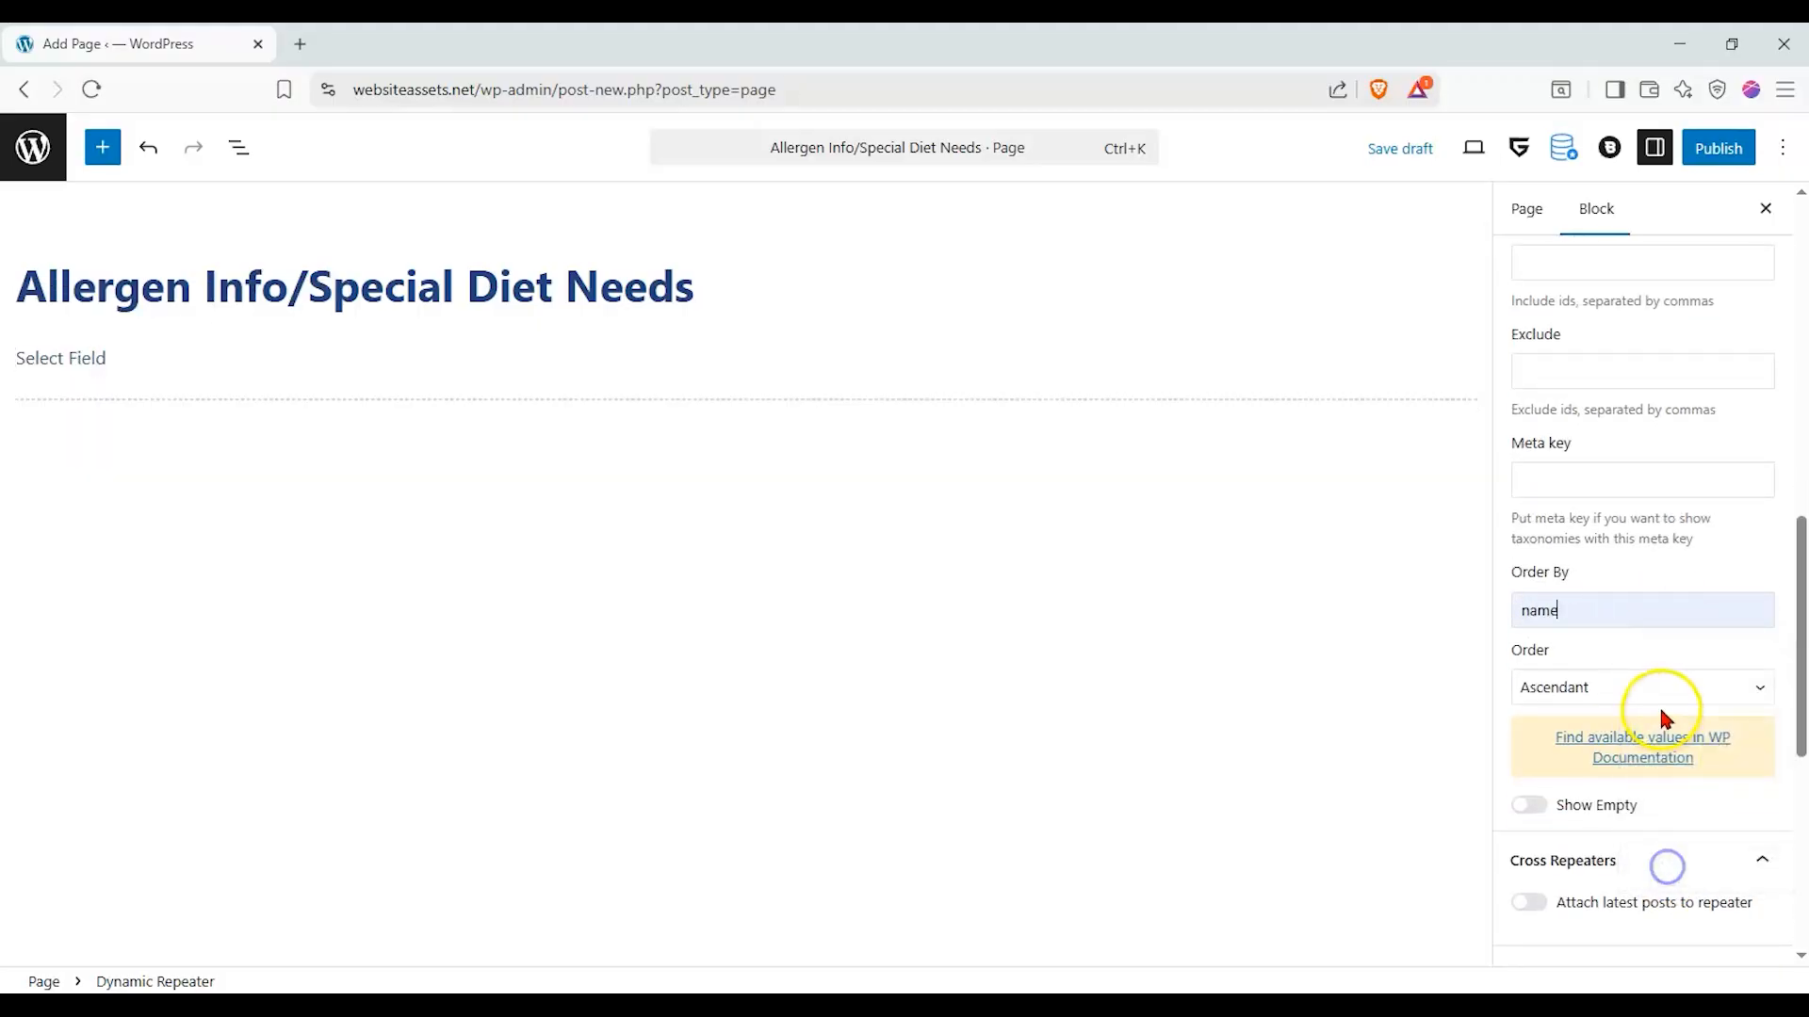
pyautogui.click(1660, 699)
pyautogui.click(1656, 694)
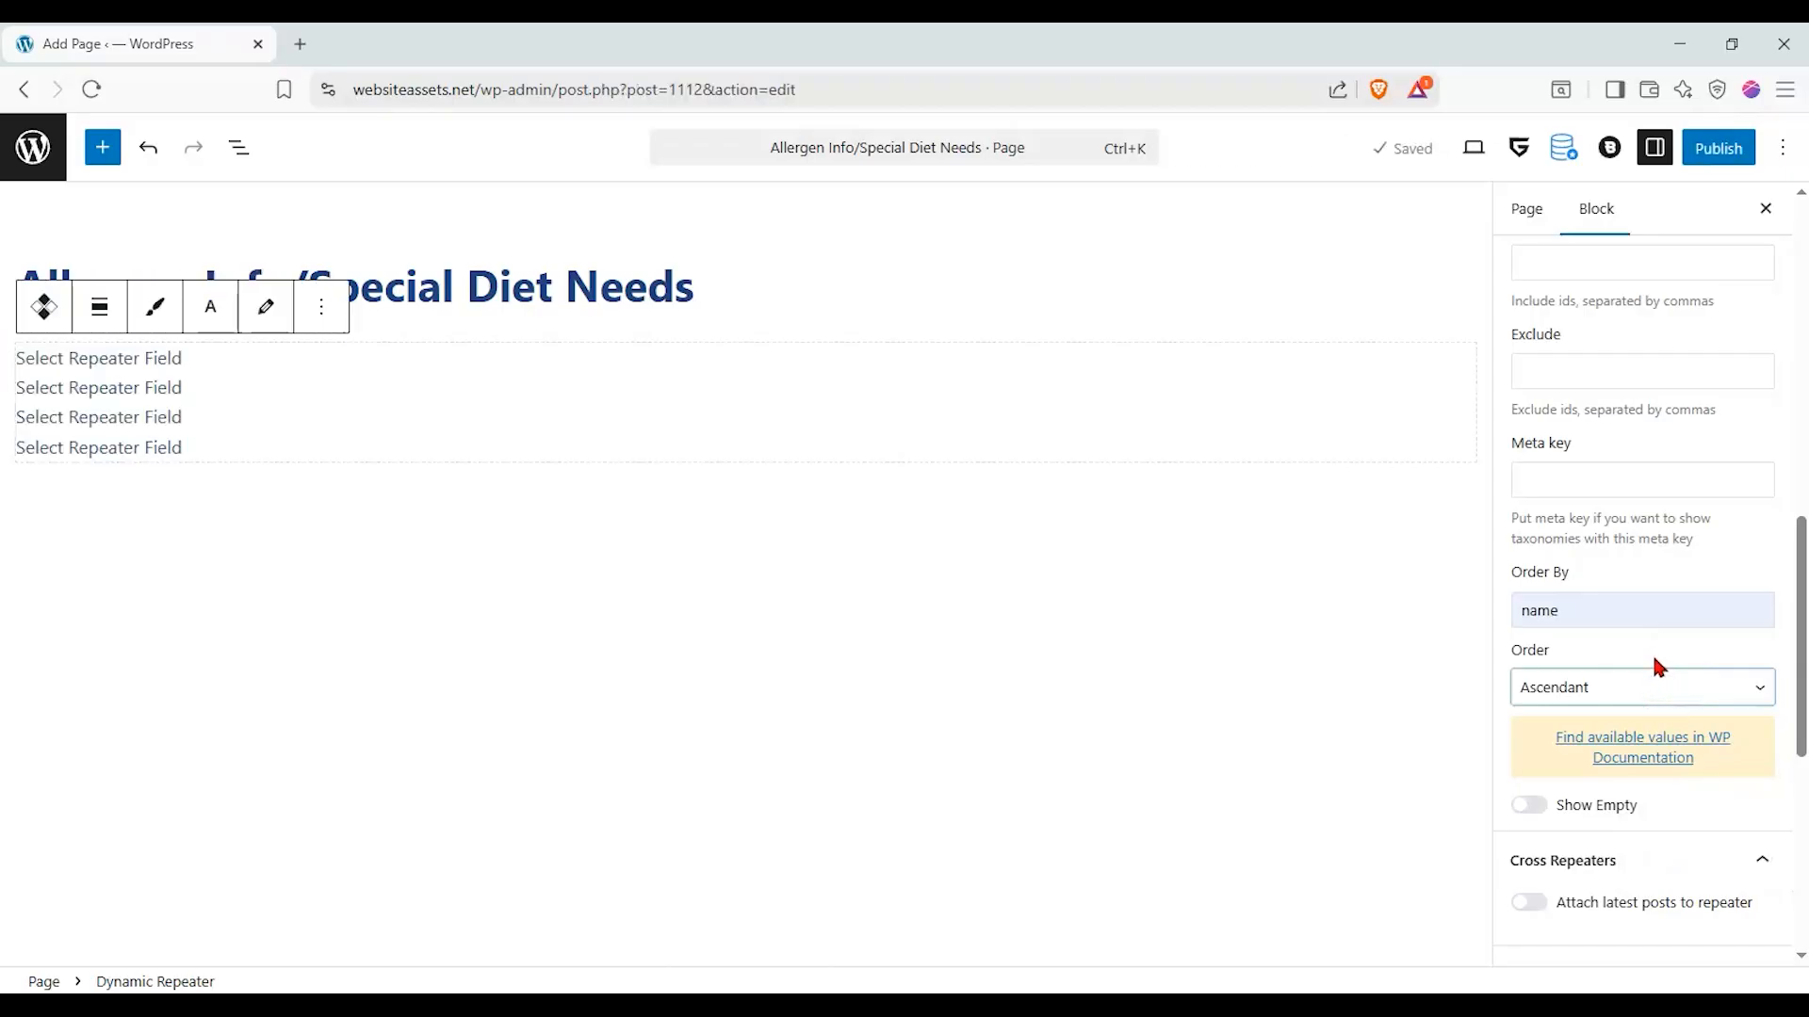
pyautogui.click(1649, 624)
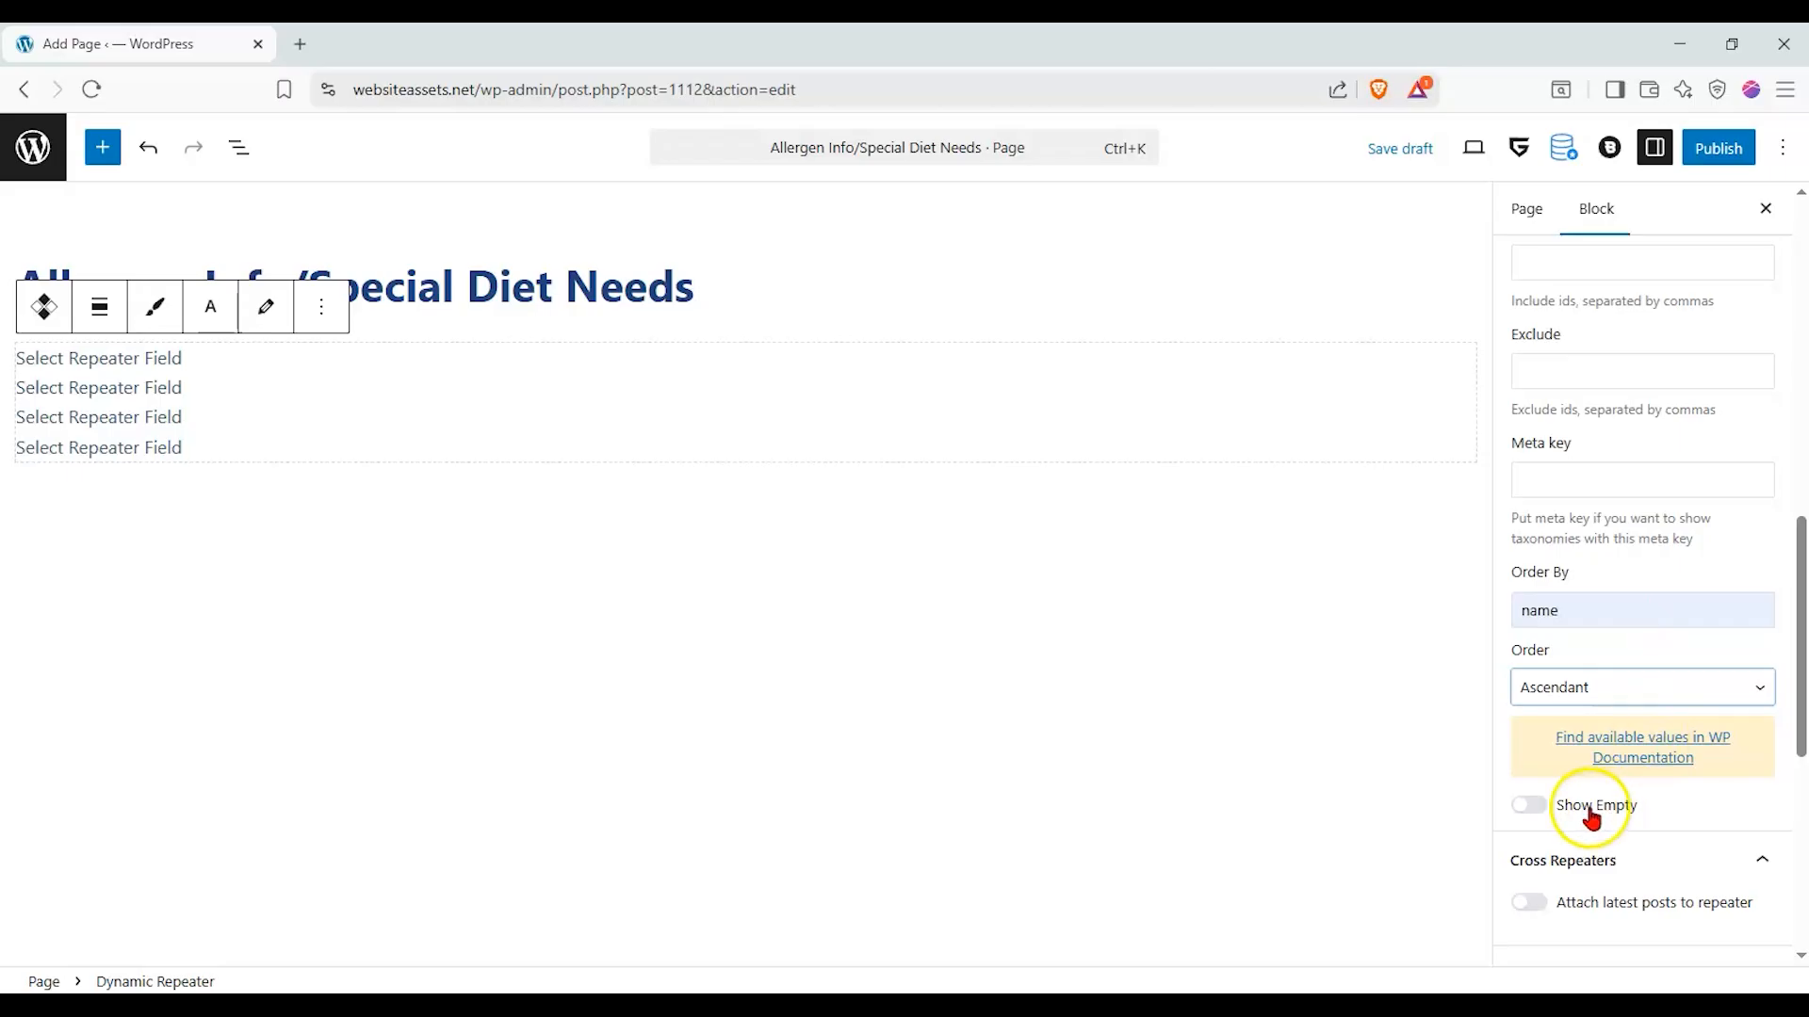
pyautogui.click(1531, 804)
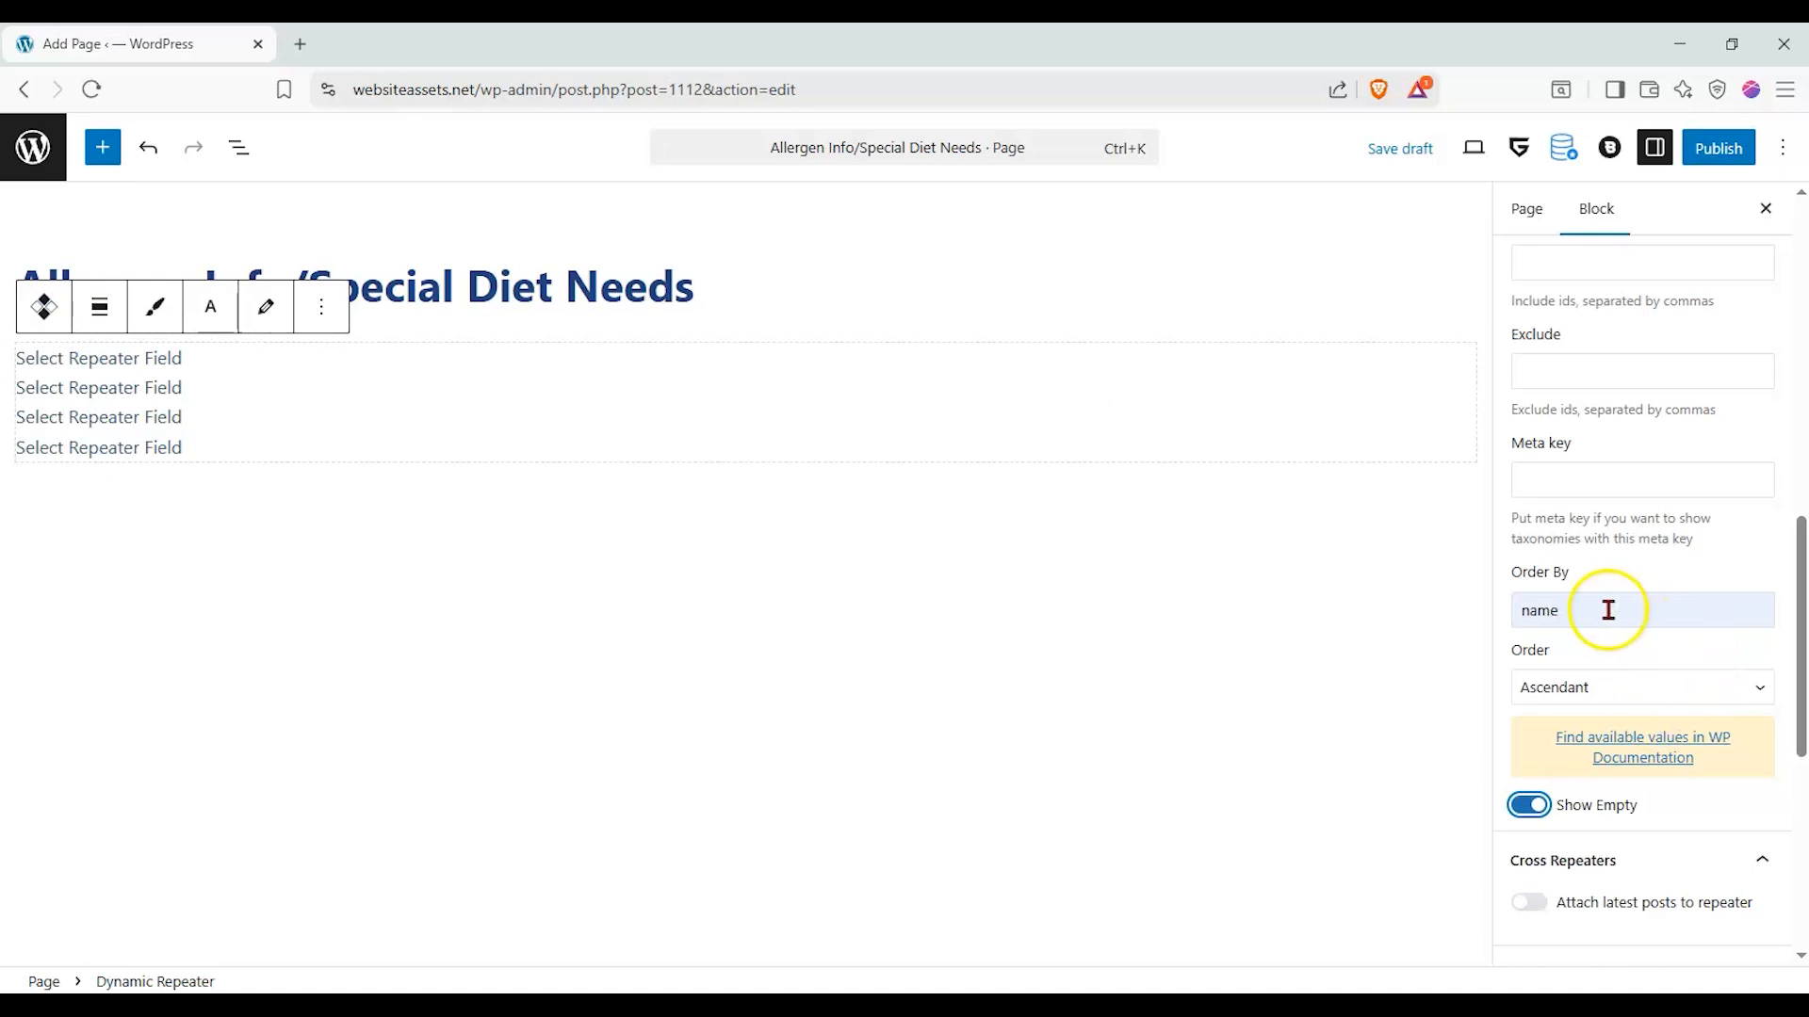
# - Open the Dynamic Repeater's item template for editing and add a Meta getter block to it
pyautogui.scroll(10, 1609, 599)
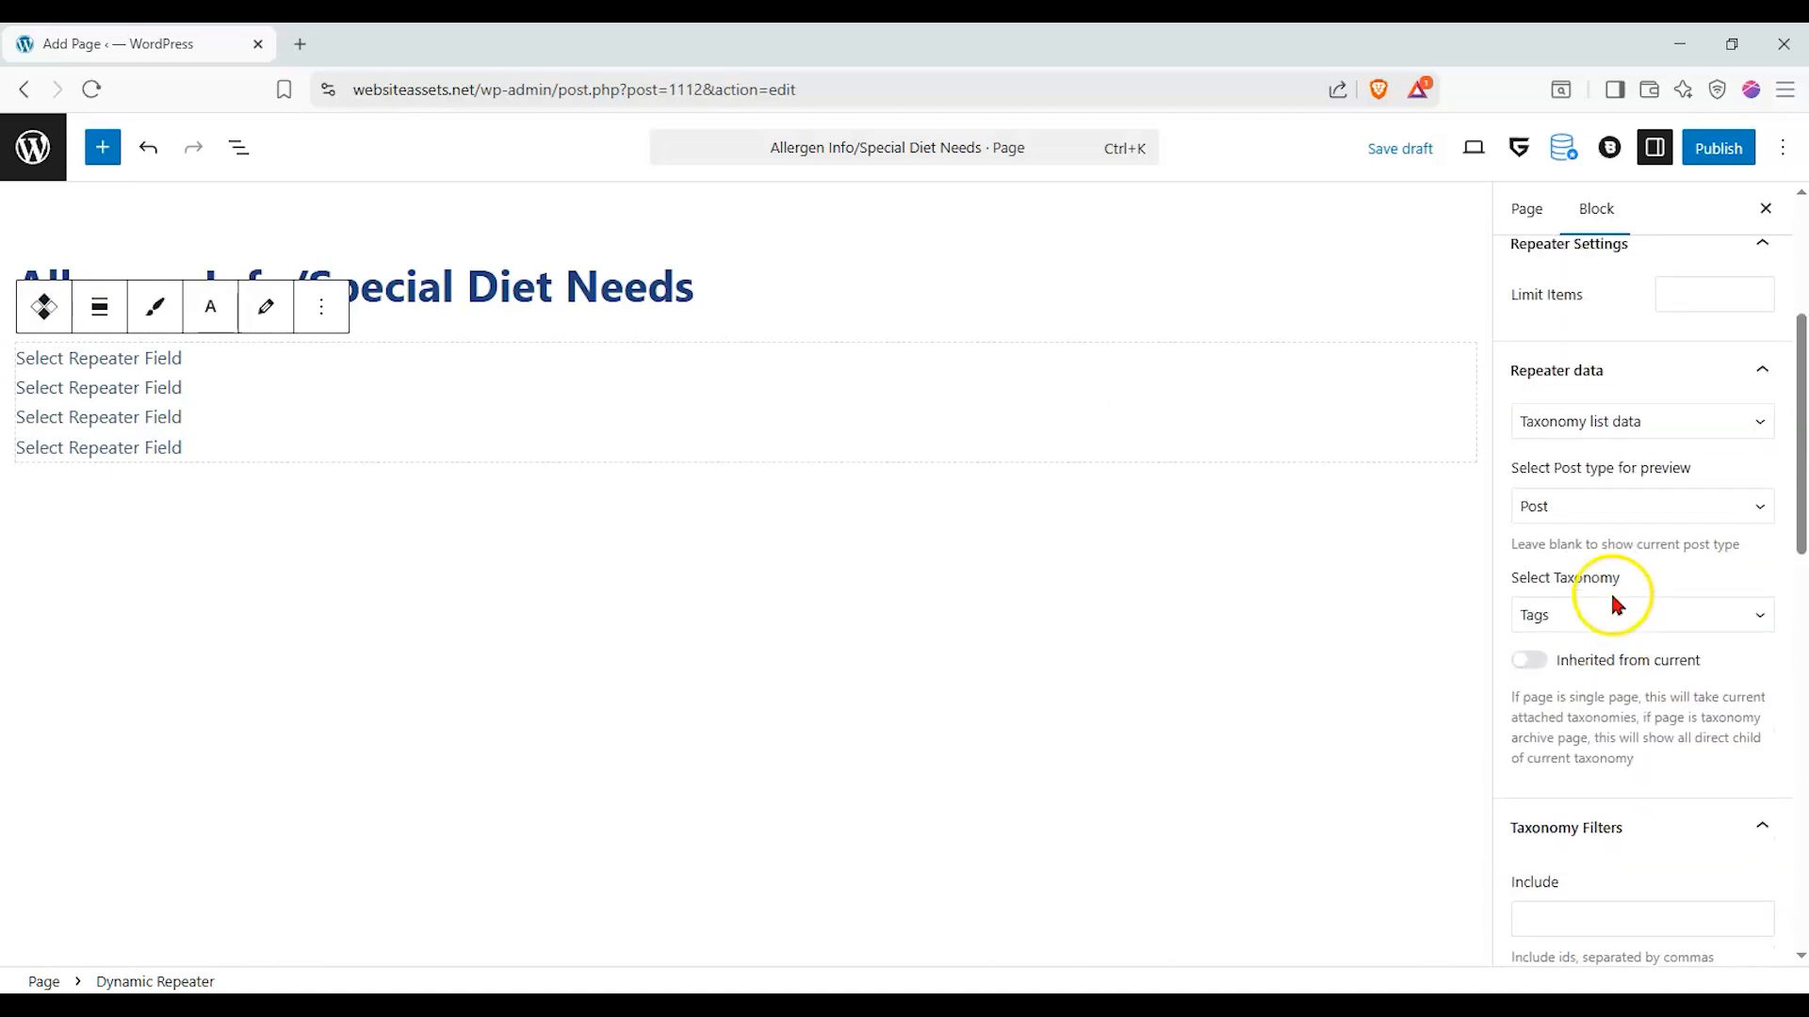
pyautogui.click(277, 325)
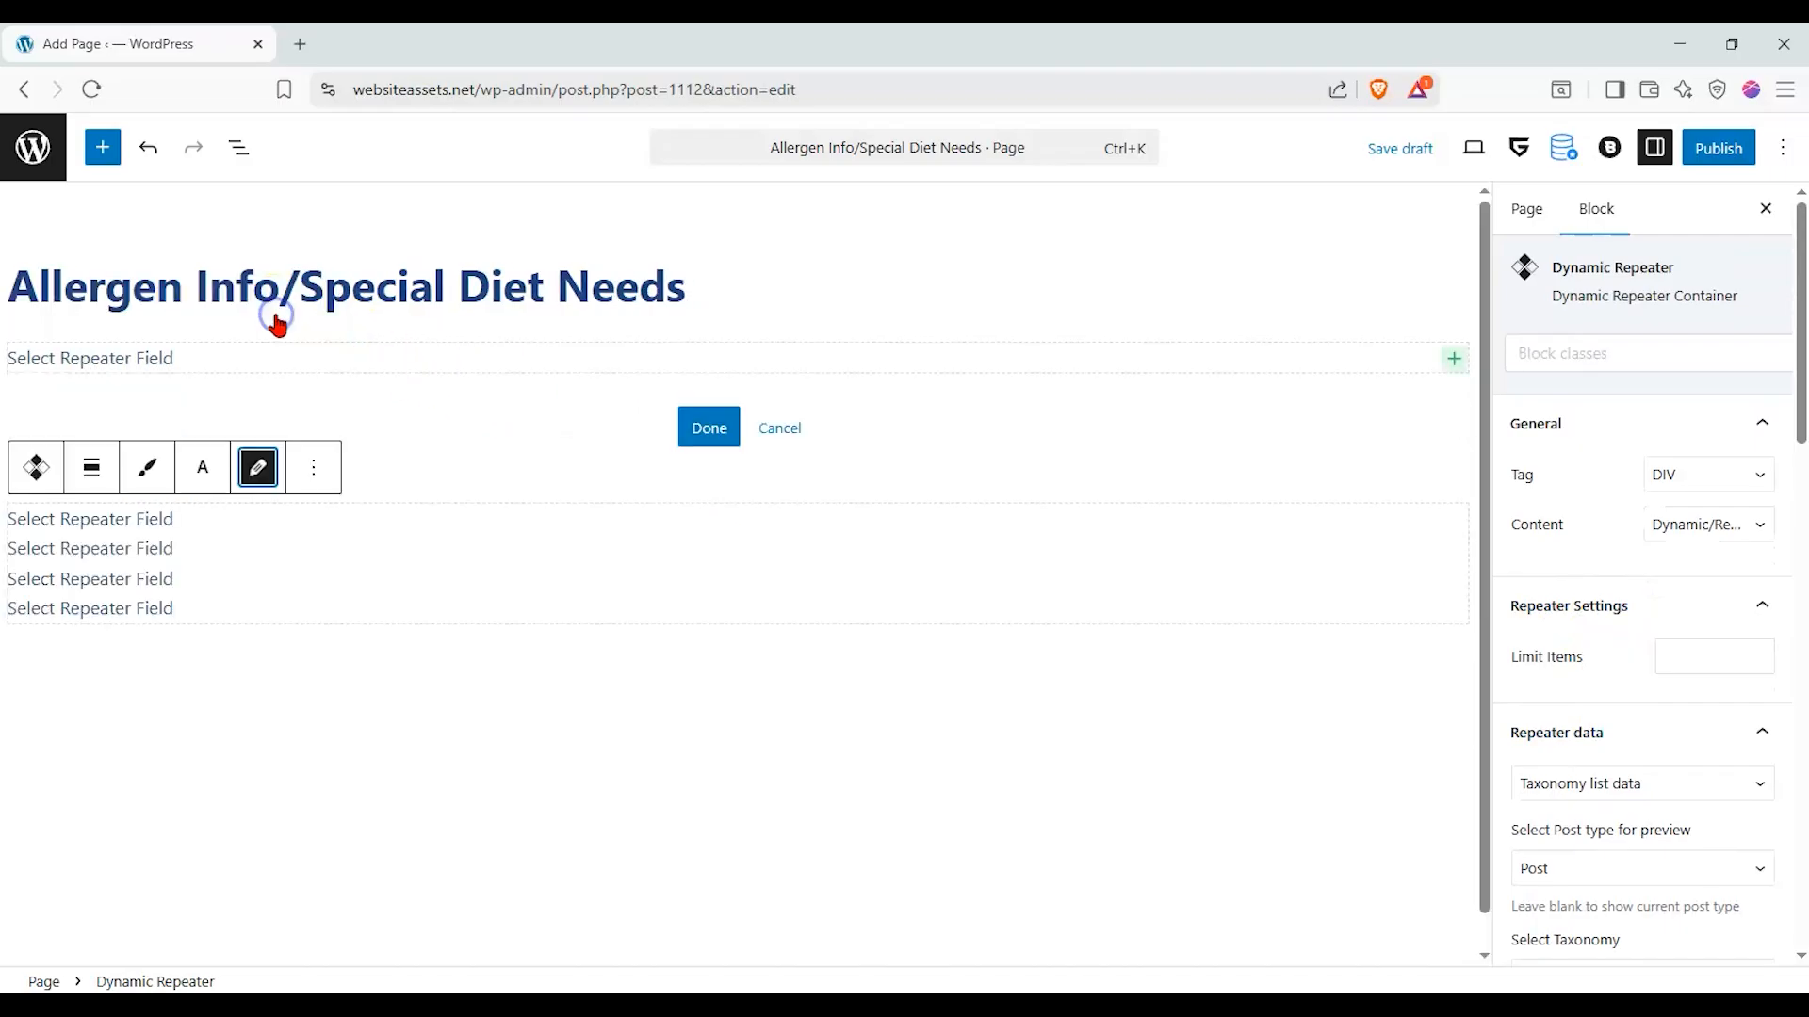
pyautogui.click(1248, 358)
pyautogui.click(1338, 357)
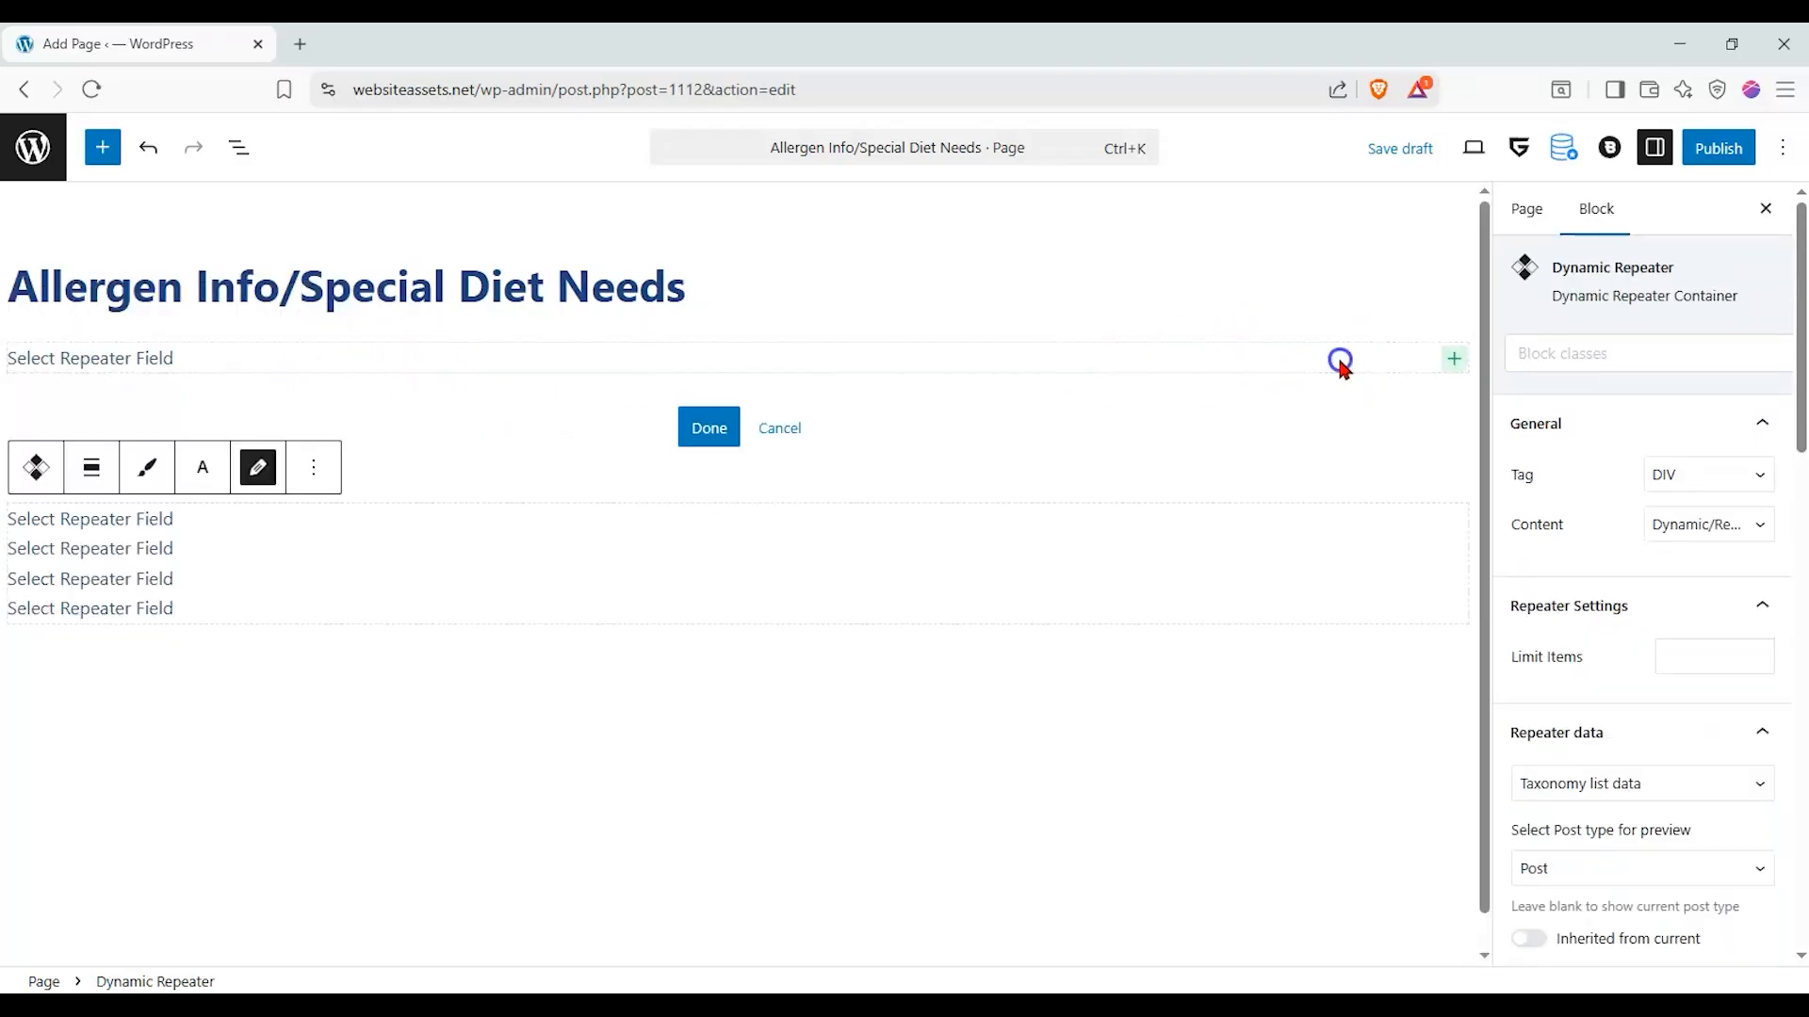
pyautogui.click(1357, 371)
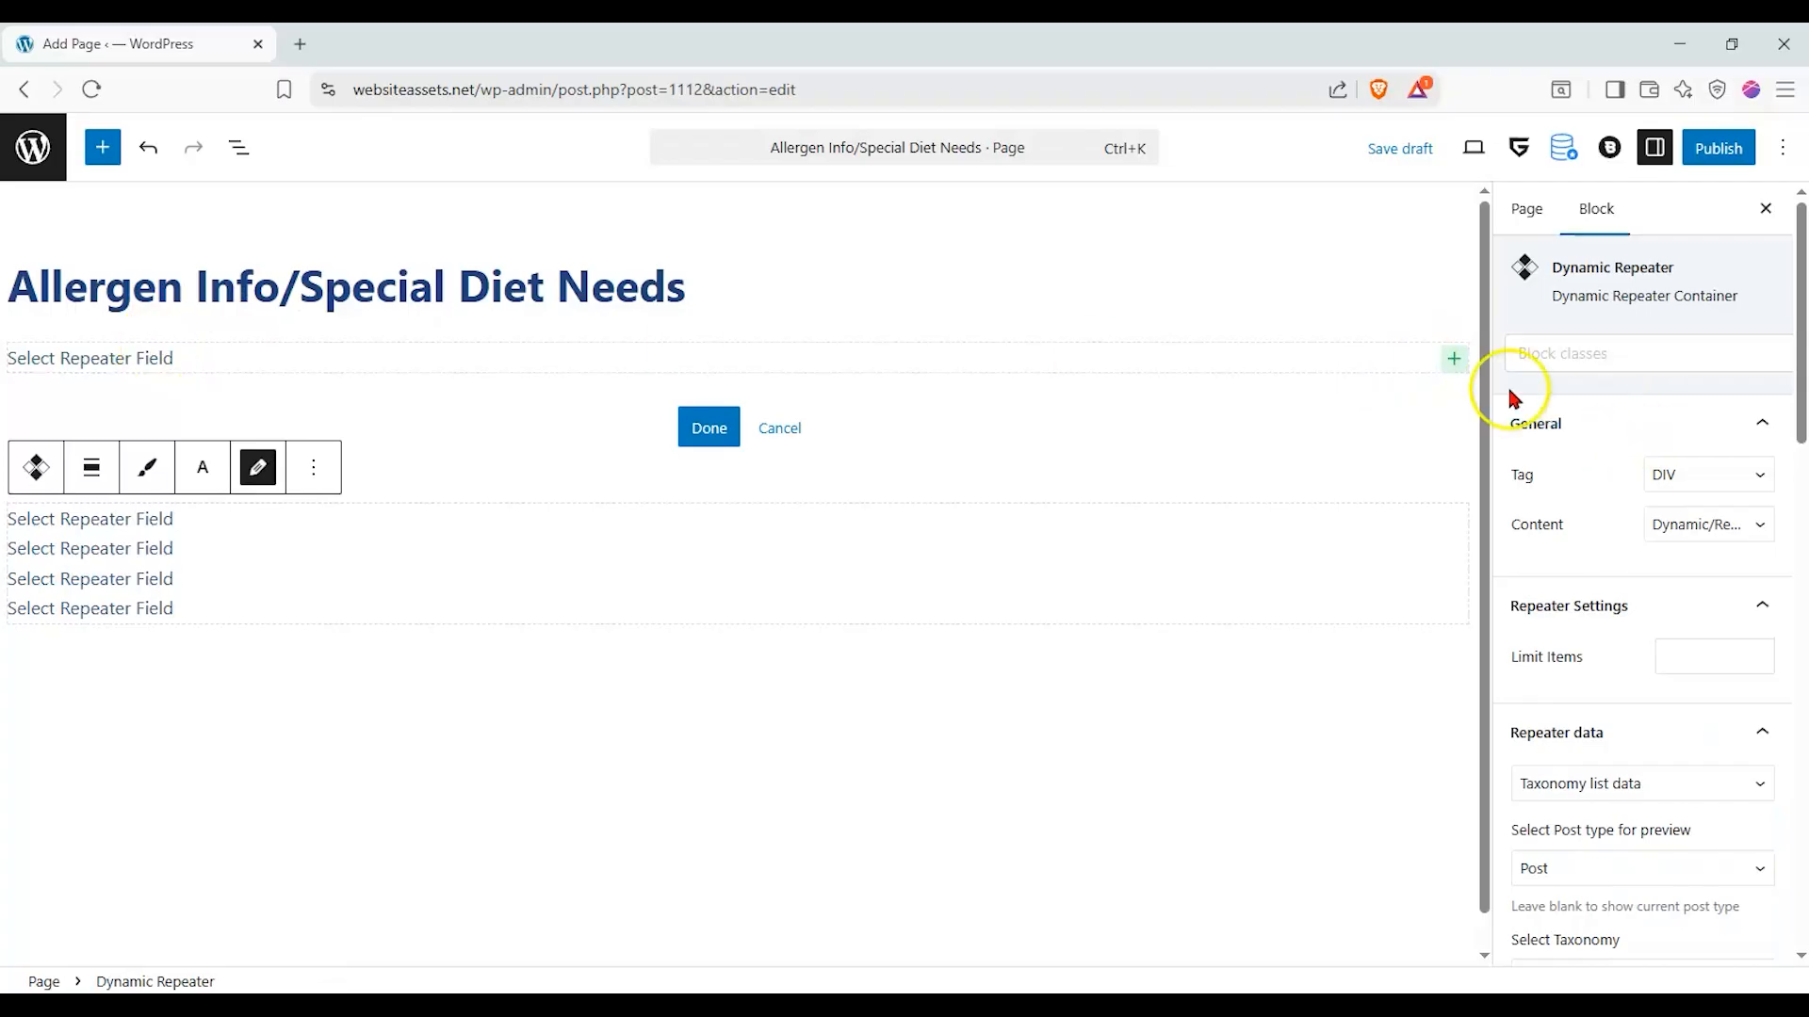
pyautogui.click(1455, 360)
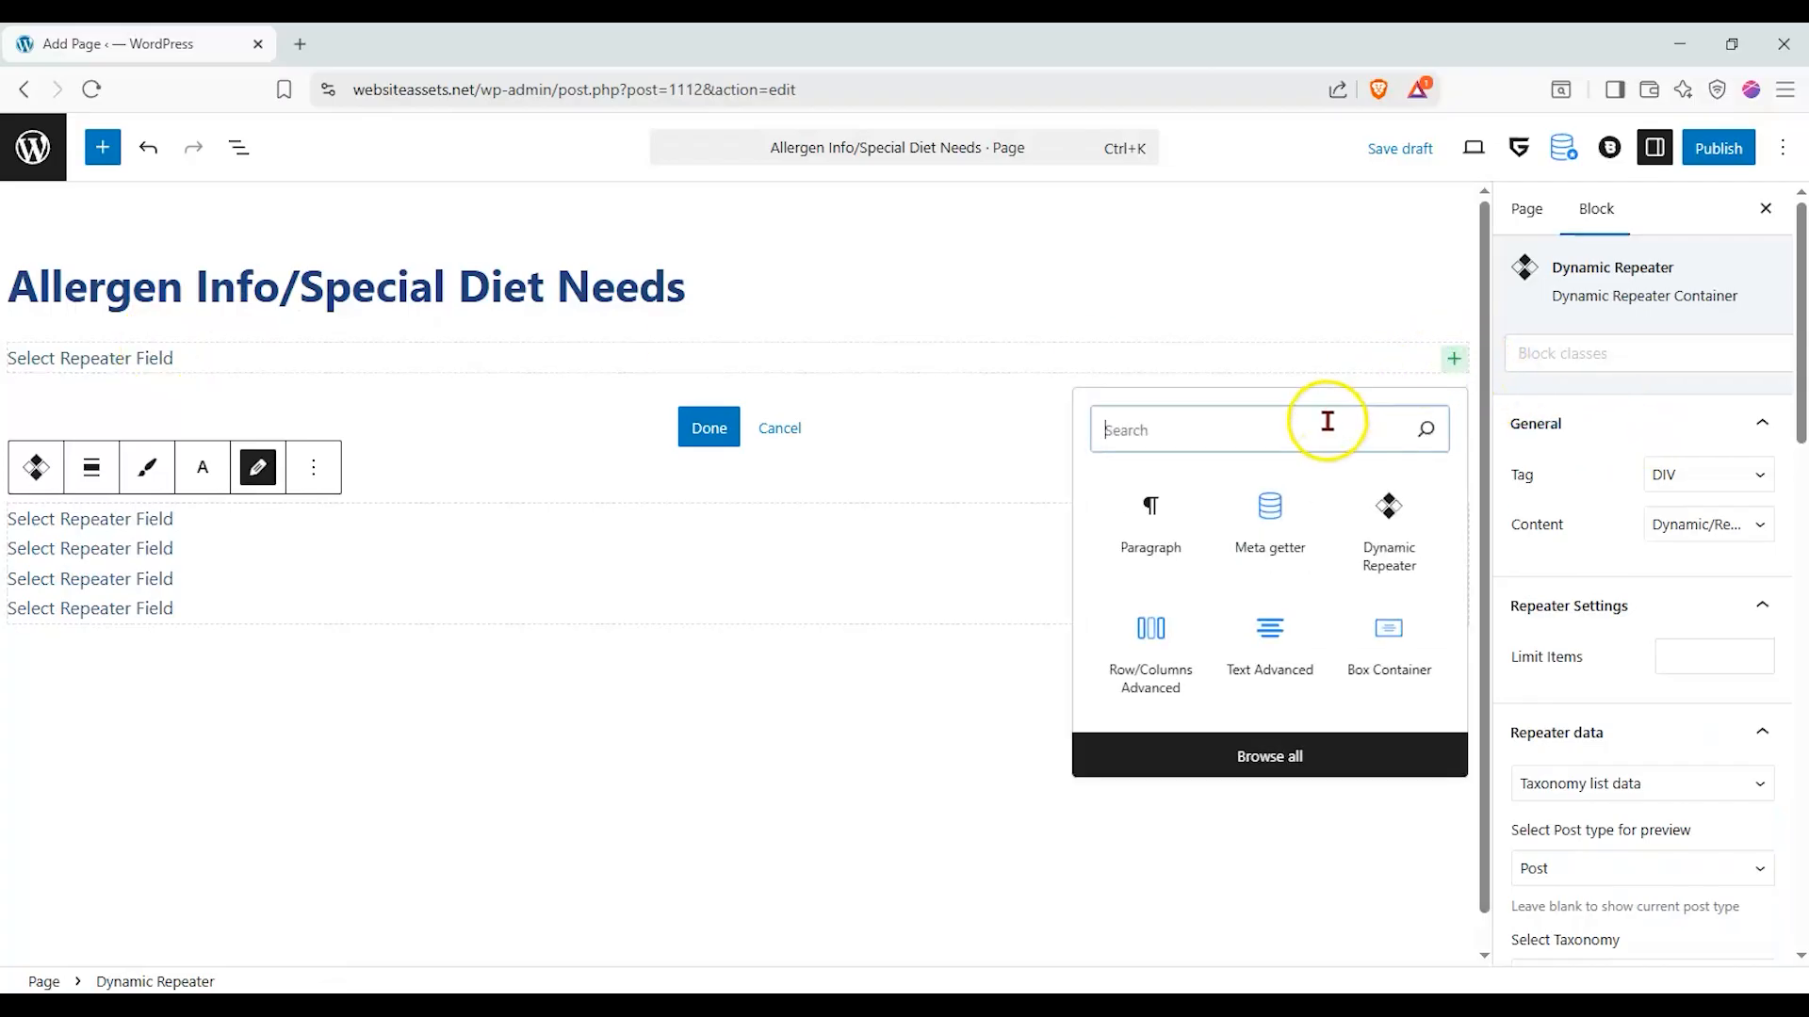
pyautogui.click(1287, 534)
# - Delete the placeholder "Select Repeater Field" DIV element from the repeater's item template
pyautogui.click(1036, 367)
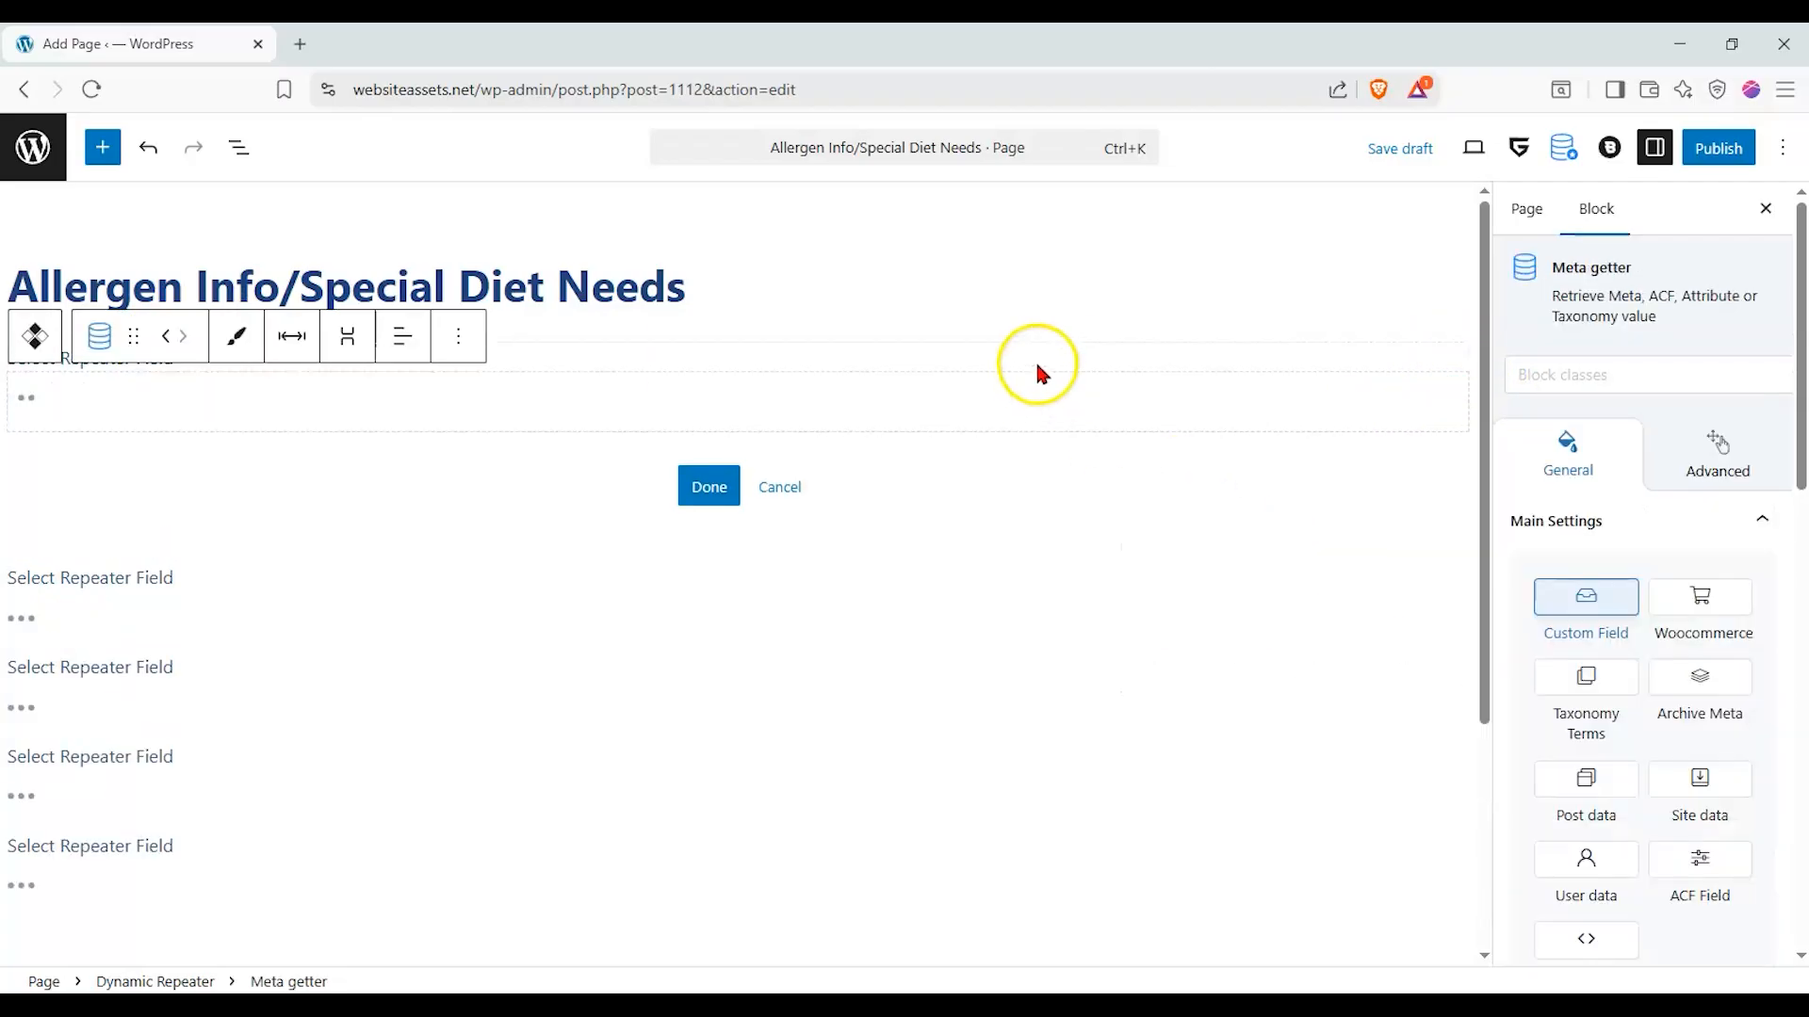
pyautogui.click(1406, 365)
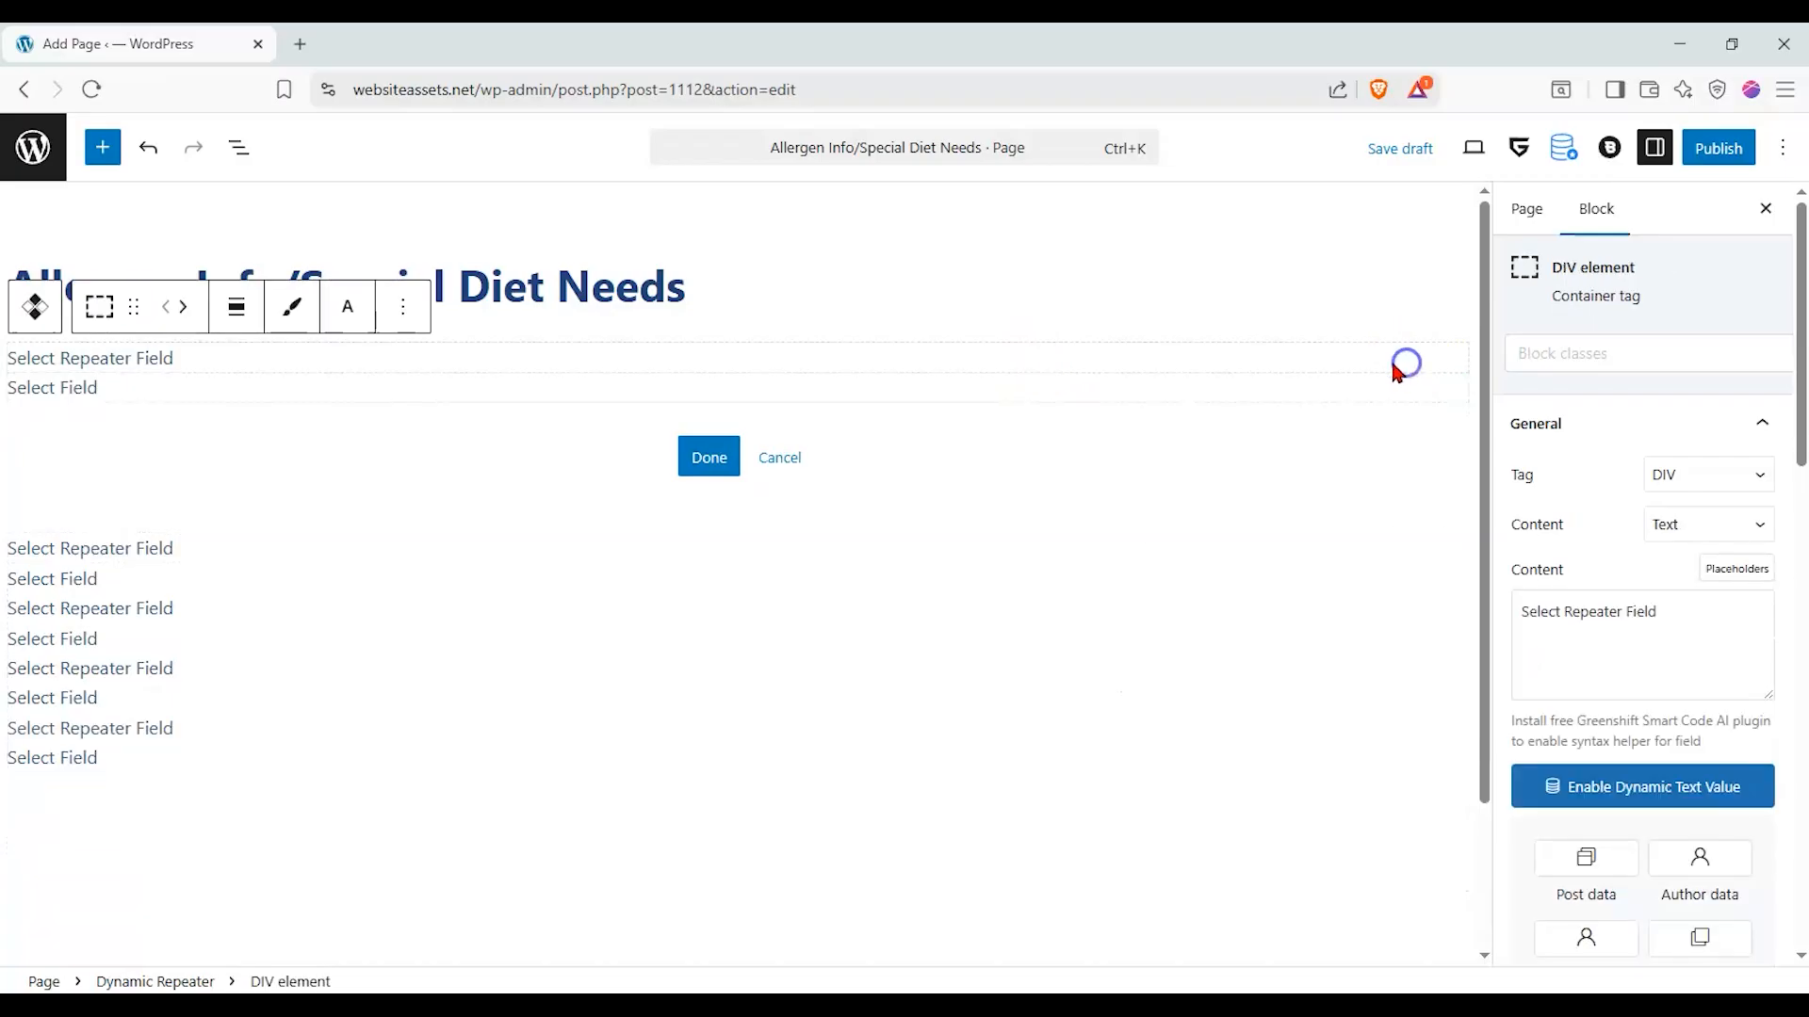
pyautogui.click(404, 304)
pyautogui.click(428, 873)
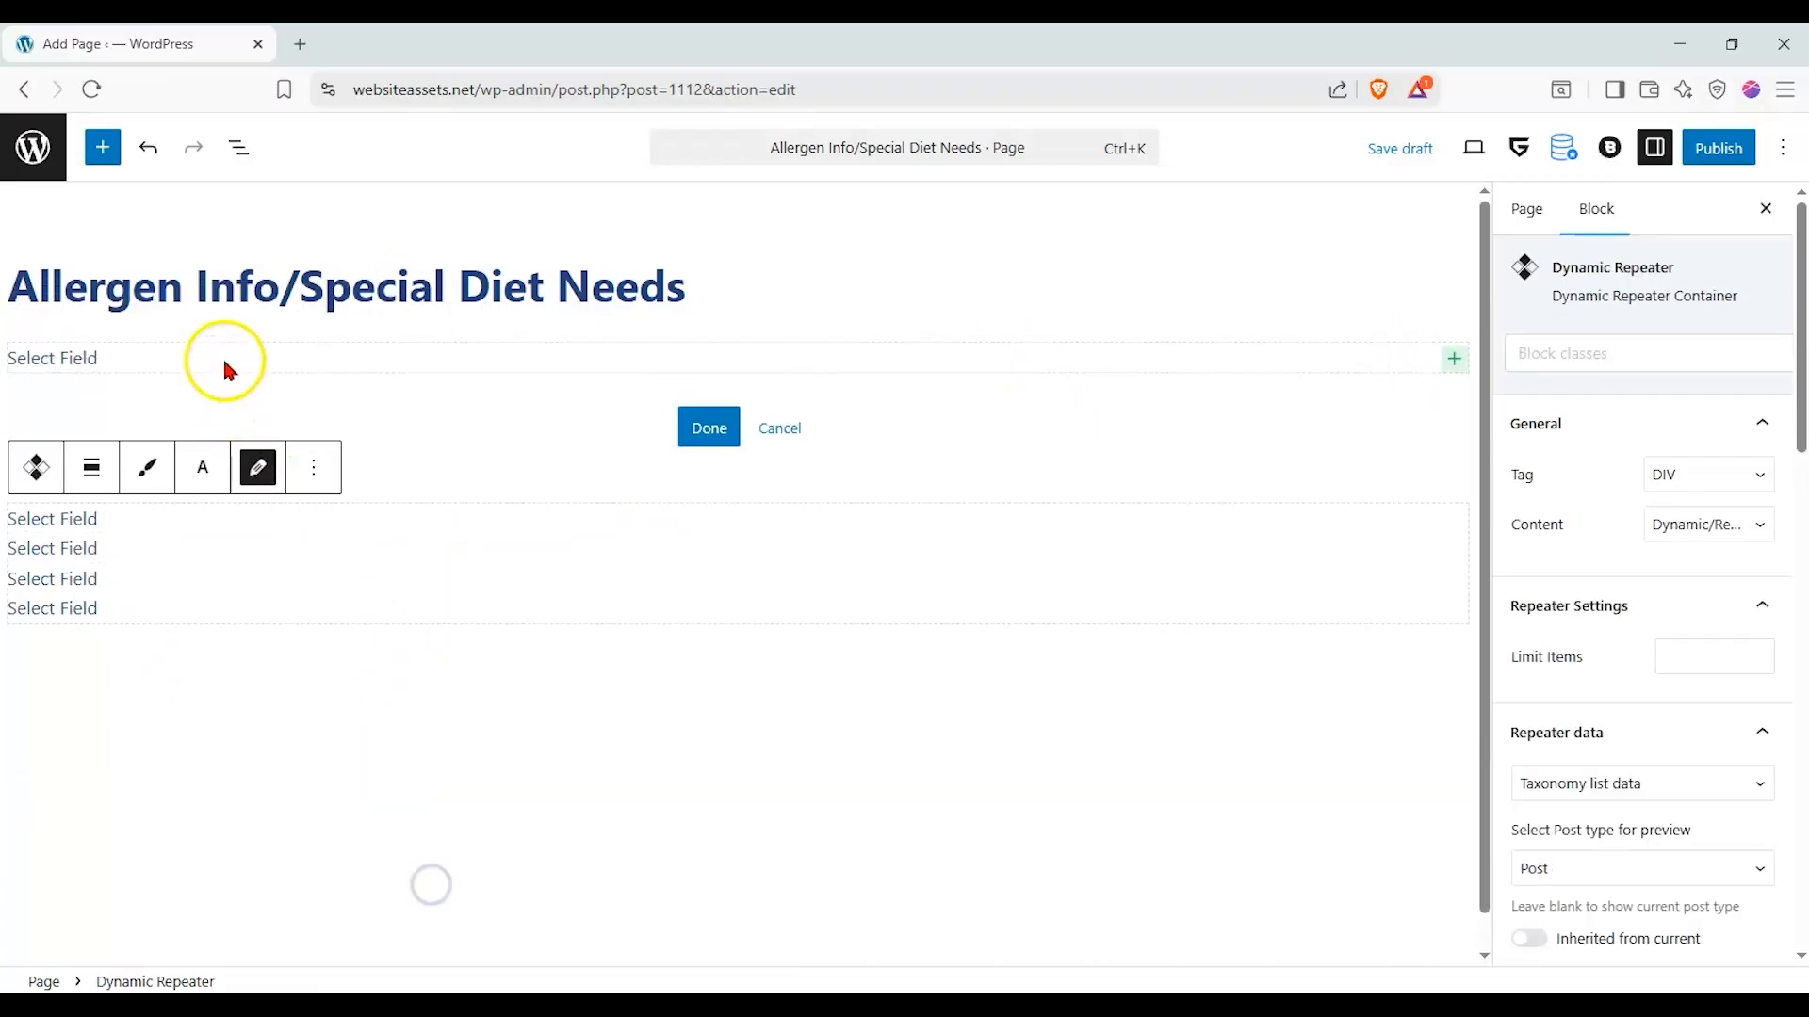
# - Set the Meta getter to the repeater's name field, with Post as its preview post type, and center its text
pyautogui.click(225, 361)
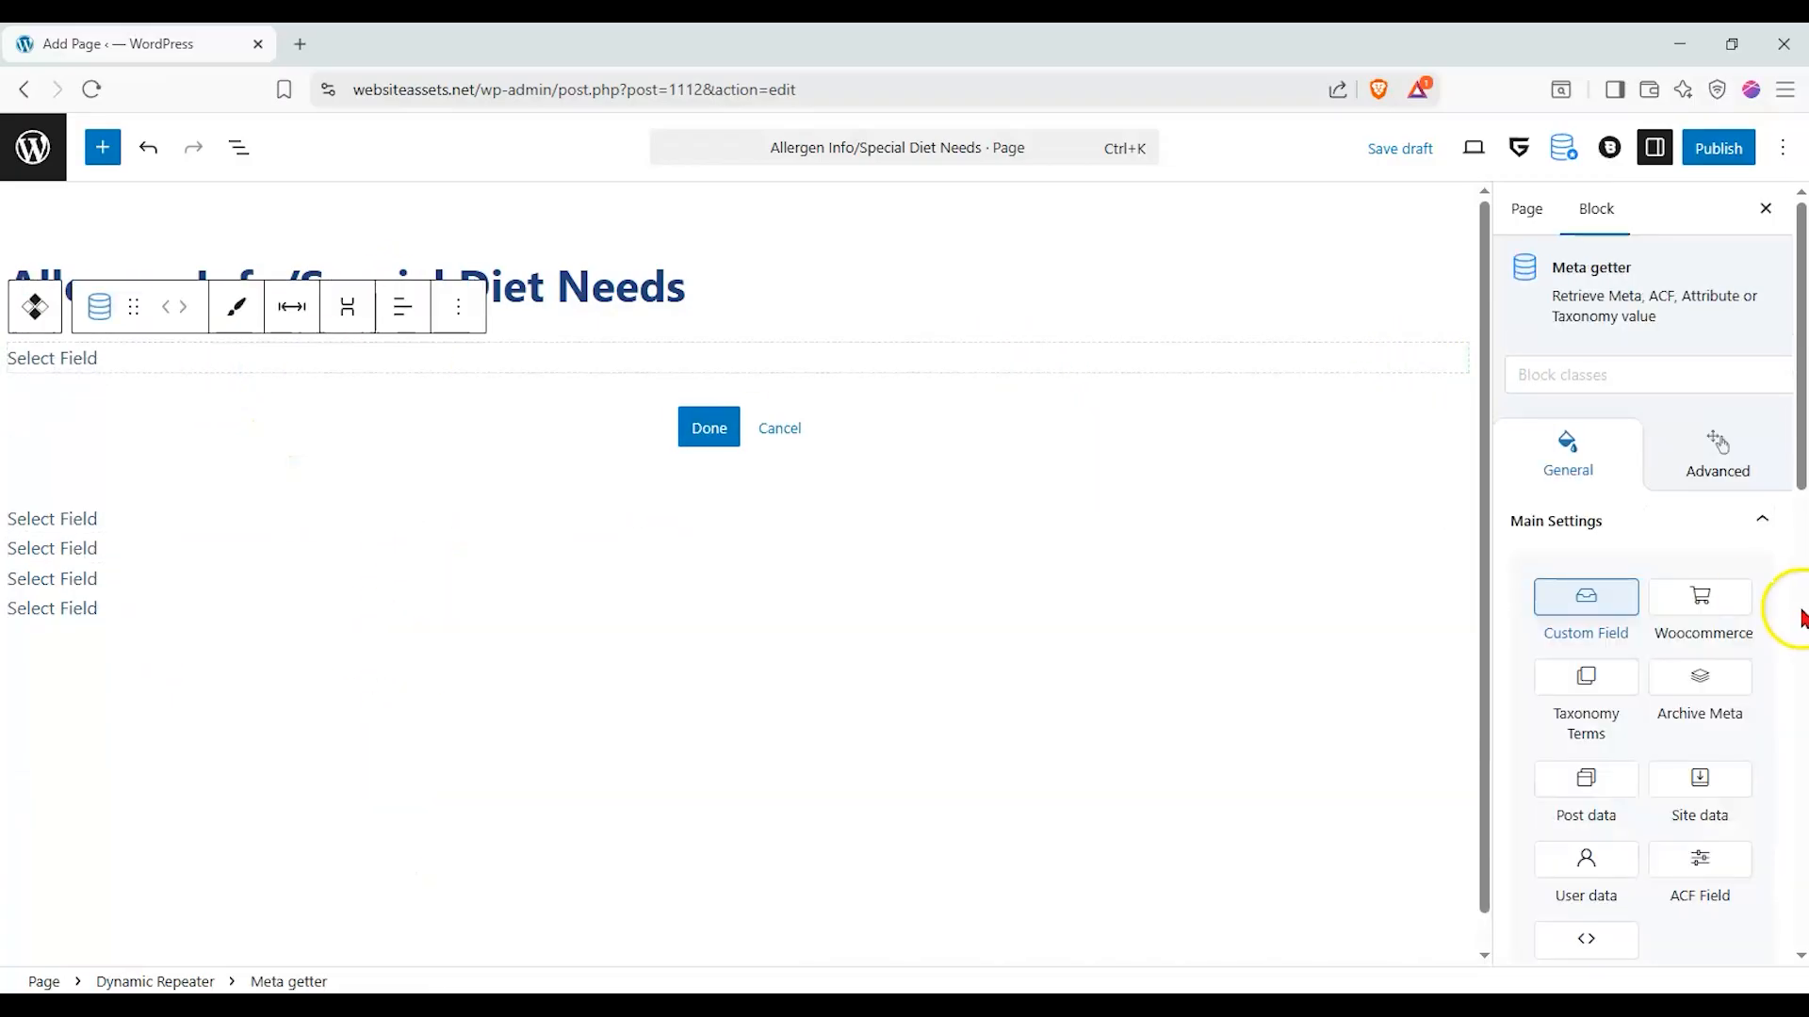
pyautogui.scroll(-2, 1671, 553)
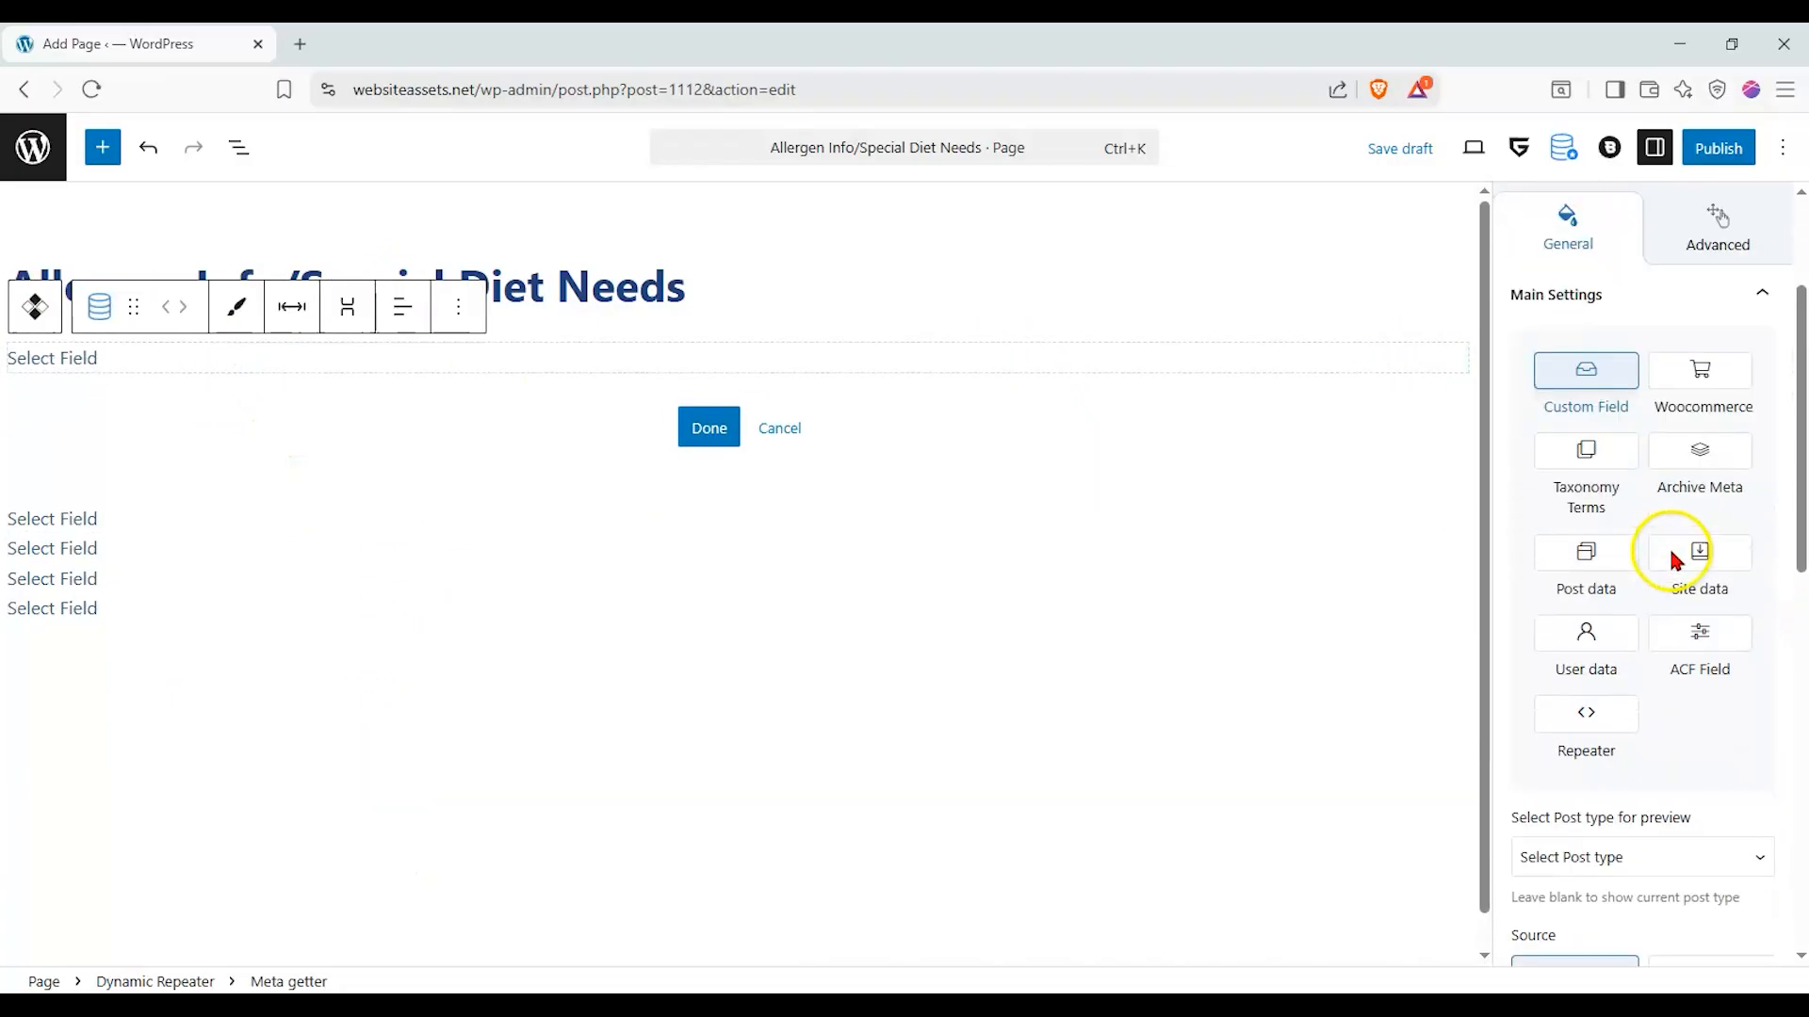
pyautogui.scroll(-1, 1627, 735)
pyautogui.click(1624, 732)
pyautogui.click(1604, 834)
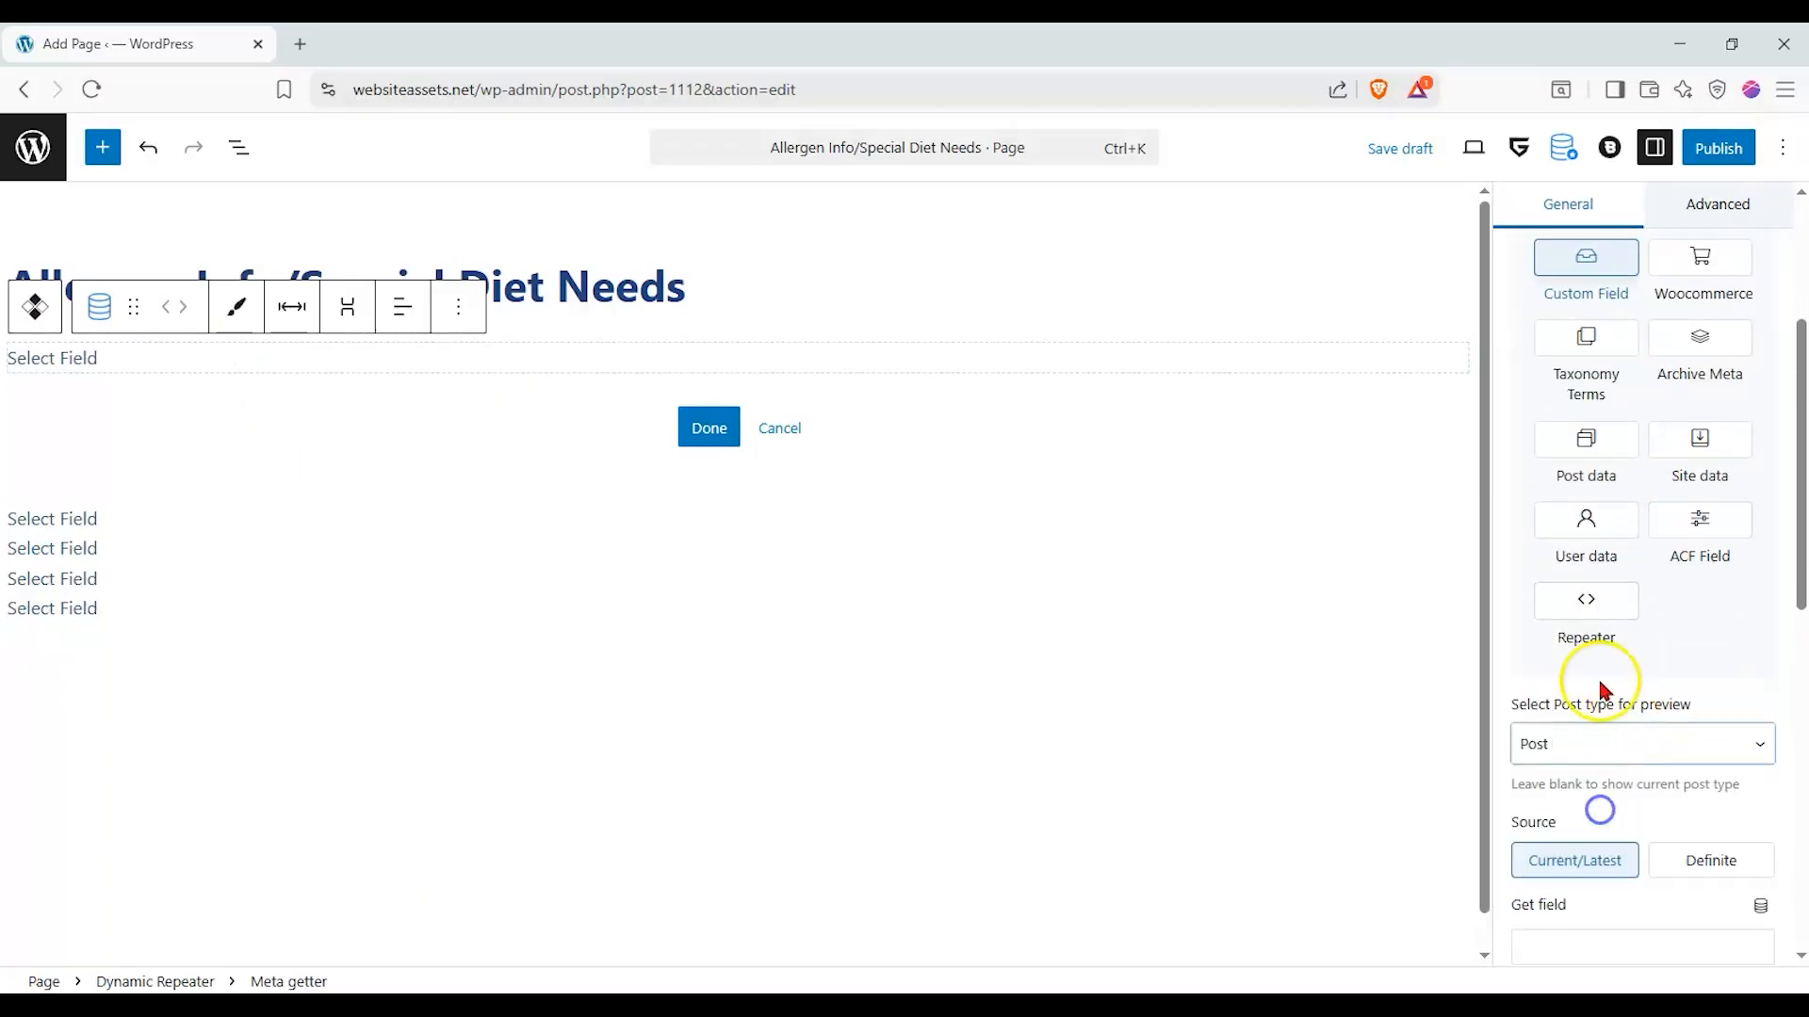
pyautogui.click(1590, 620)
pyautogui.click(1588, 762)
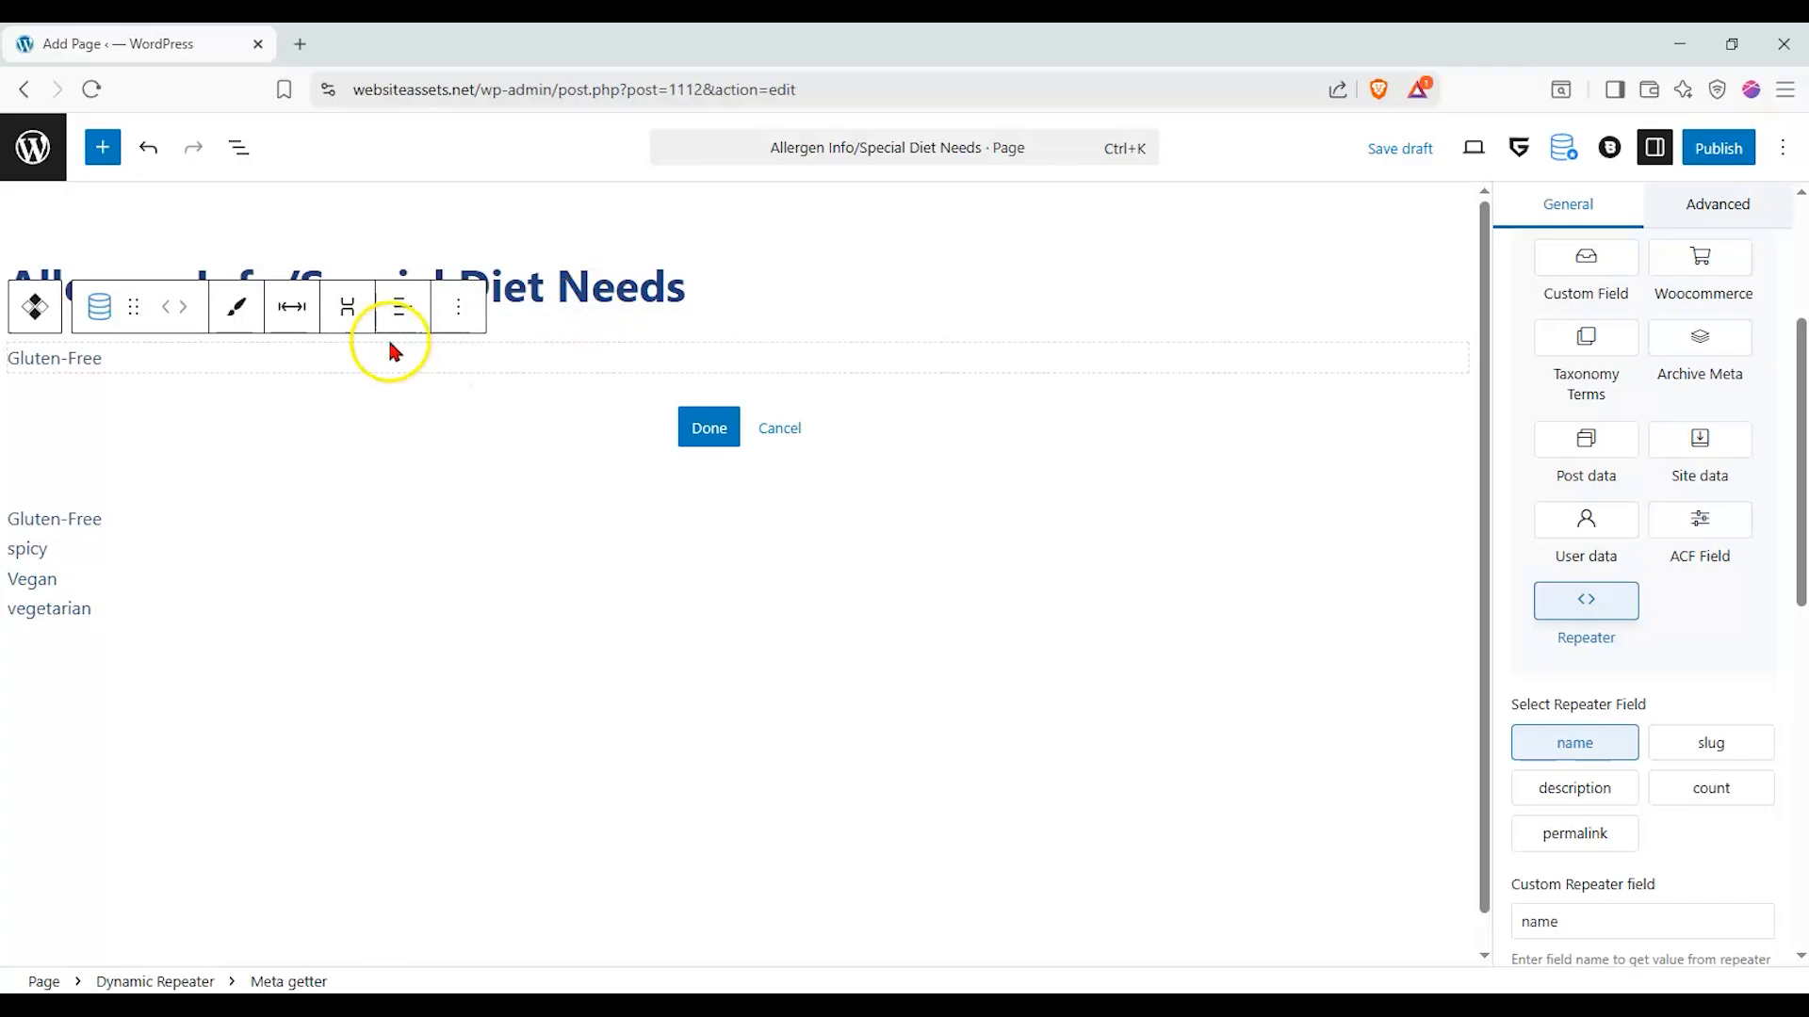
pyautogui.click(403, 308)
pyautogui.click(429, 429)
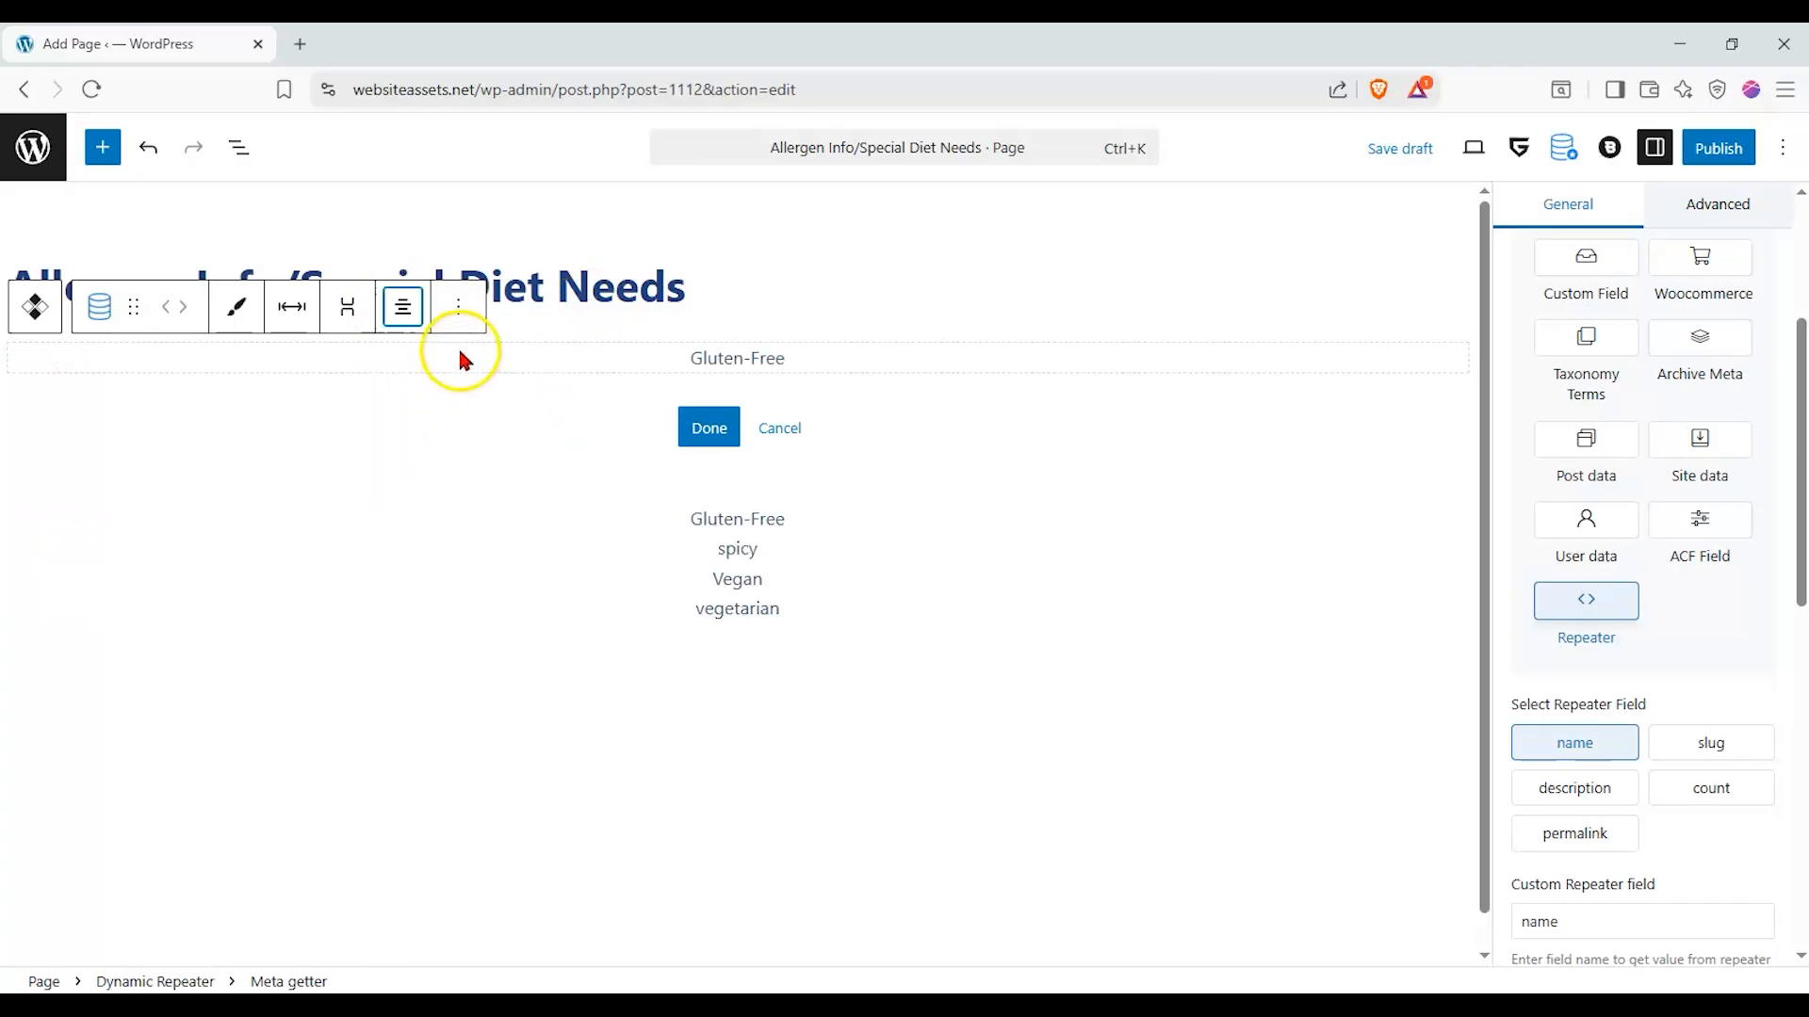
# - Add a second Meta getter to the item template, with Post as preview post type and the repeater's count field as its value
pyautogui.click(765, 372)
pyautogui.click(1455, 359)
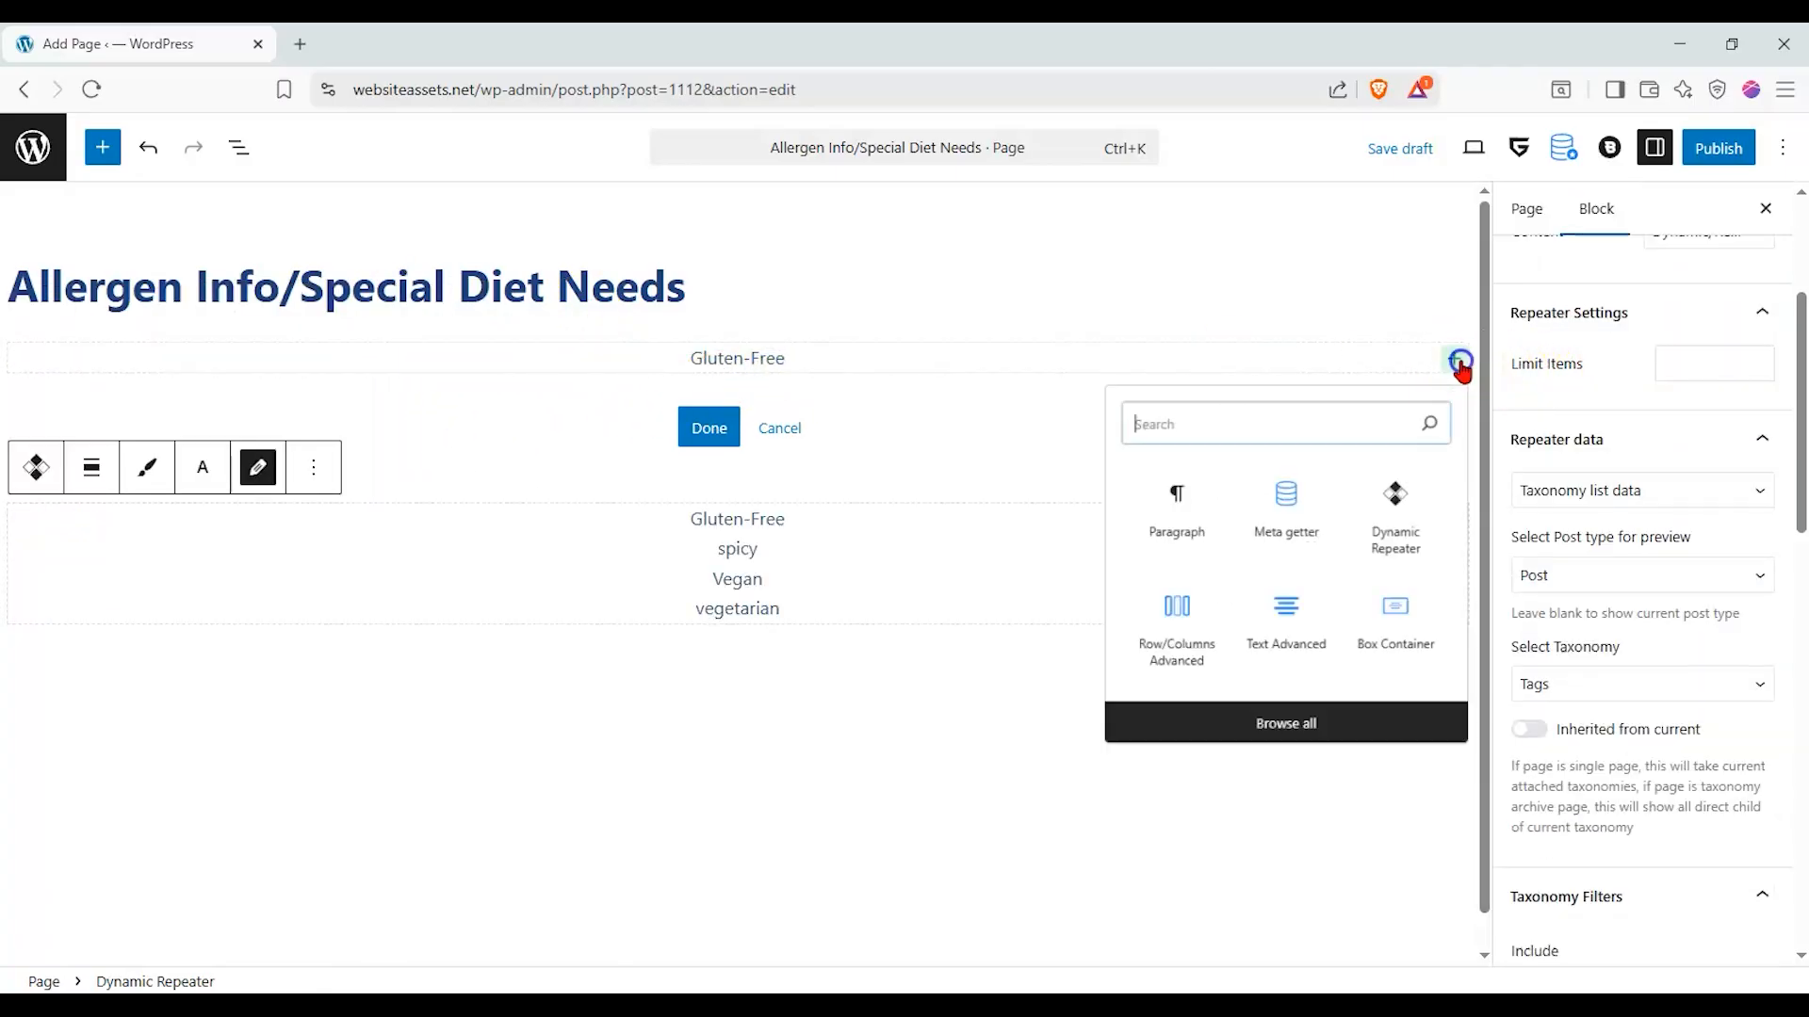
pyautogui.click(1302, 519)
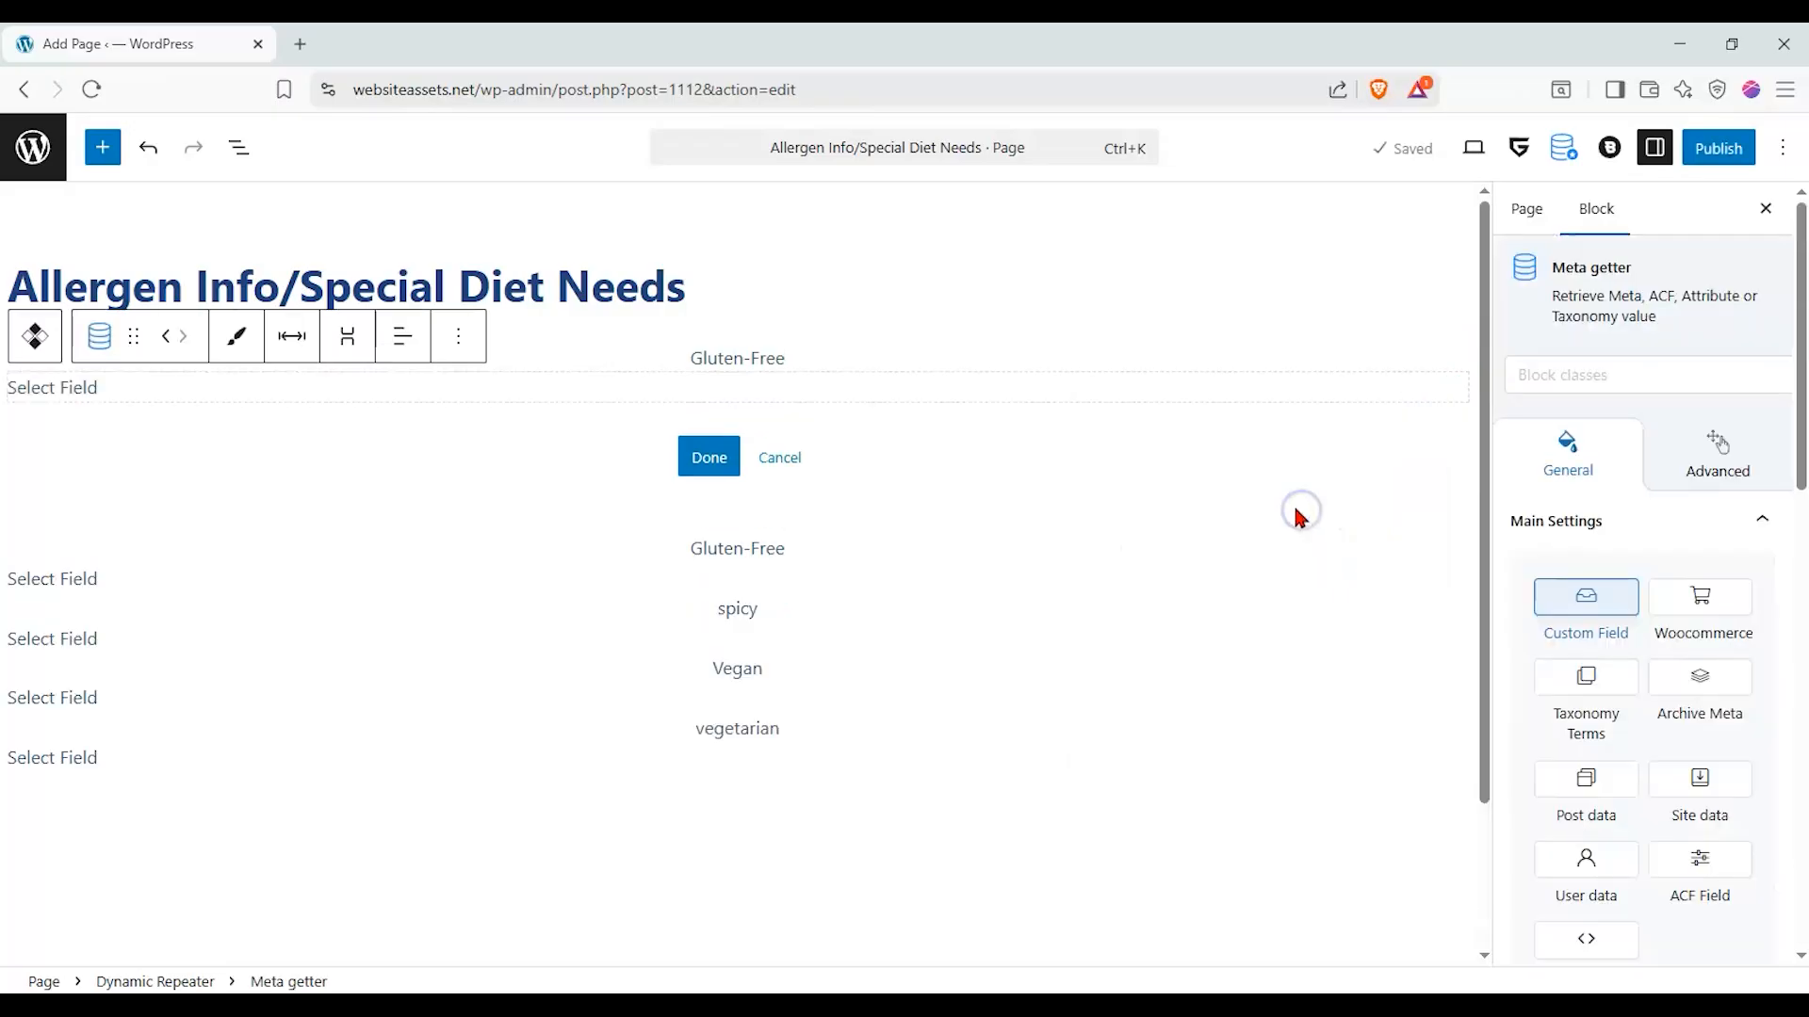
pyautogui.scroll(-3, 1625, 640)
pyautogui.click(1616, 739)
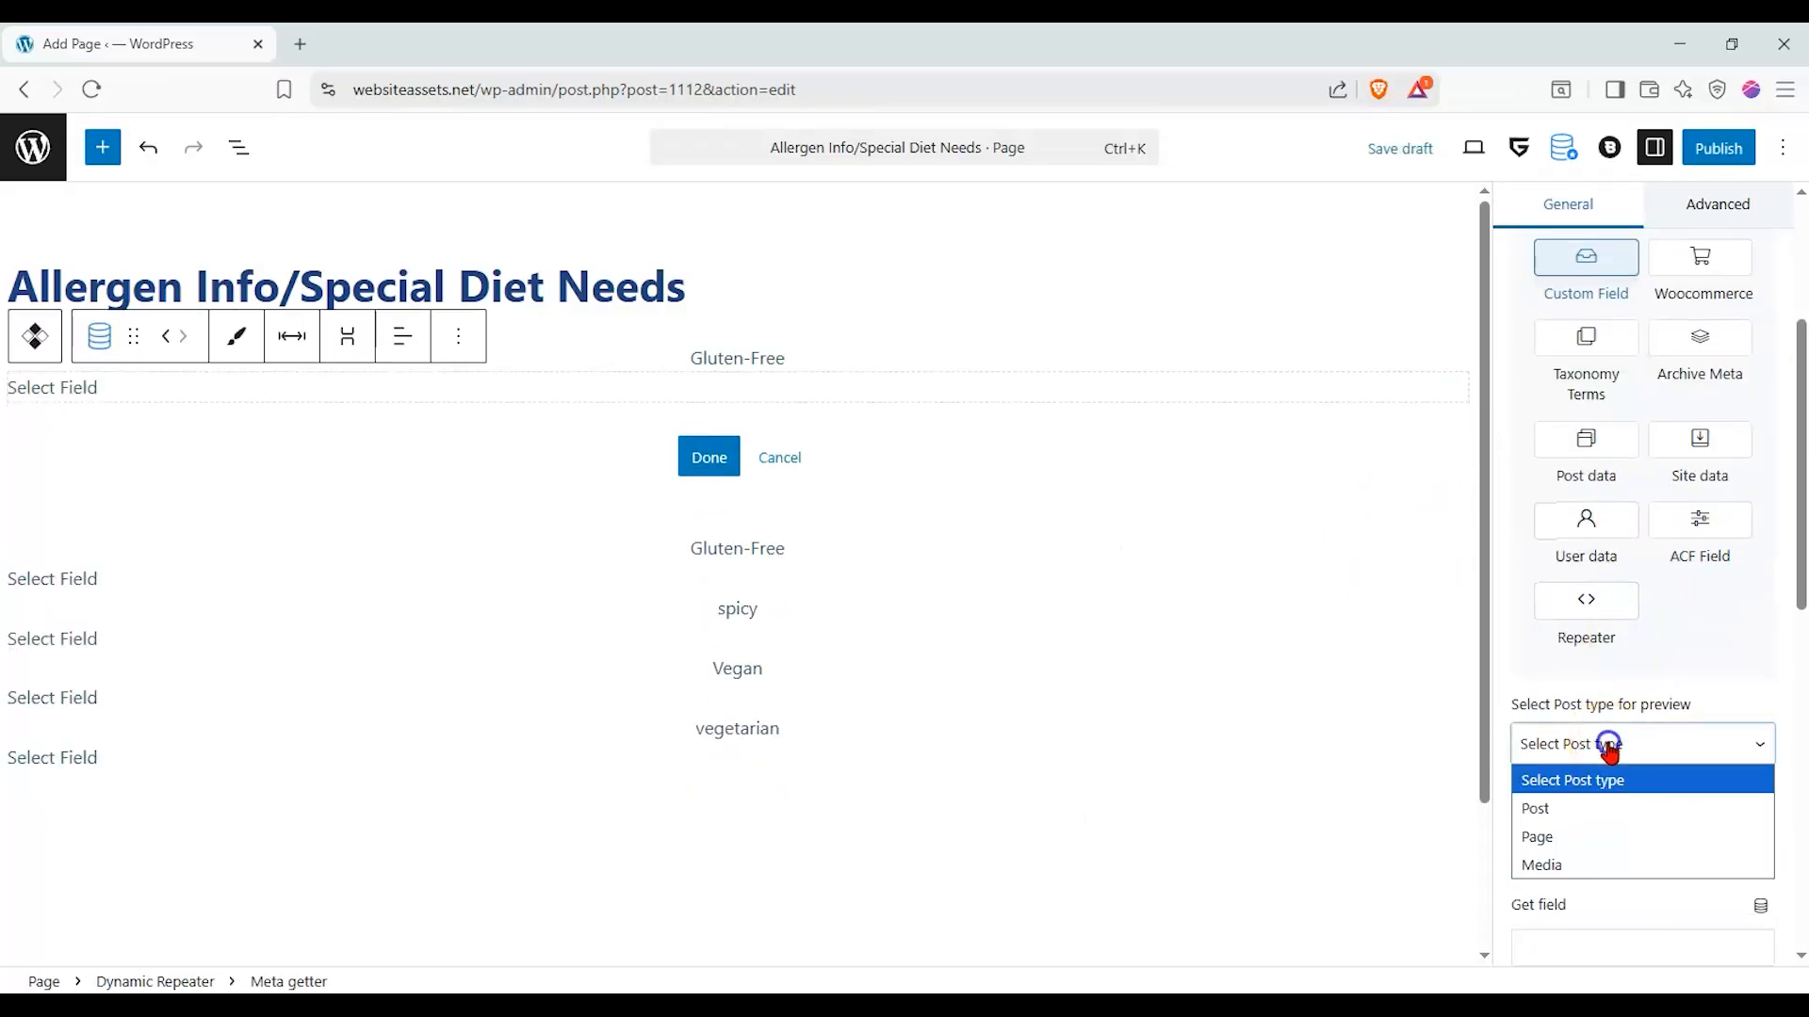
pyautogui.click(1527, 805)
pyautogui.click(1586, 624)
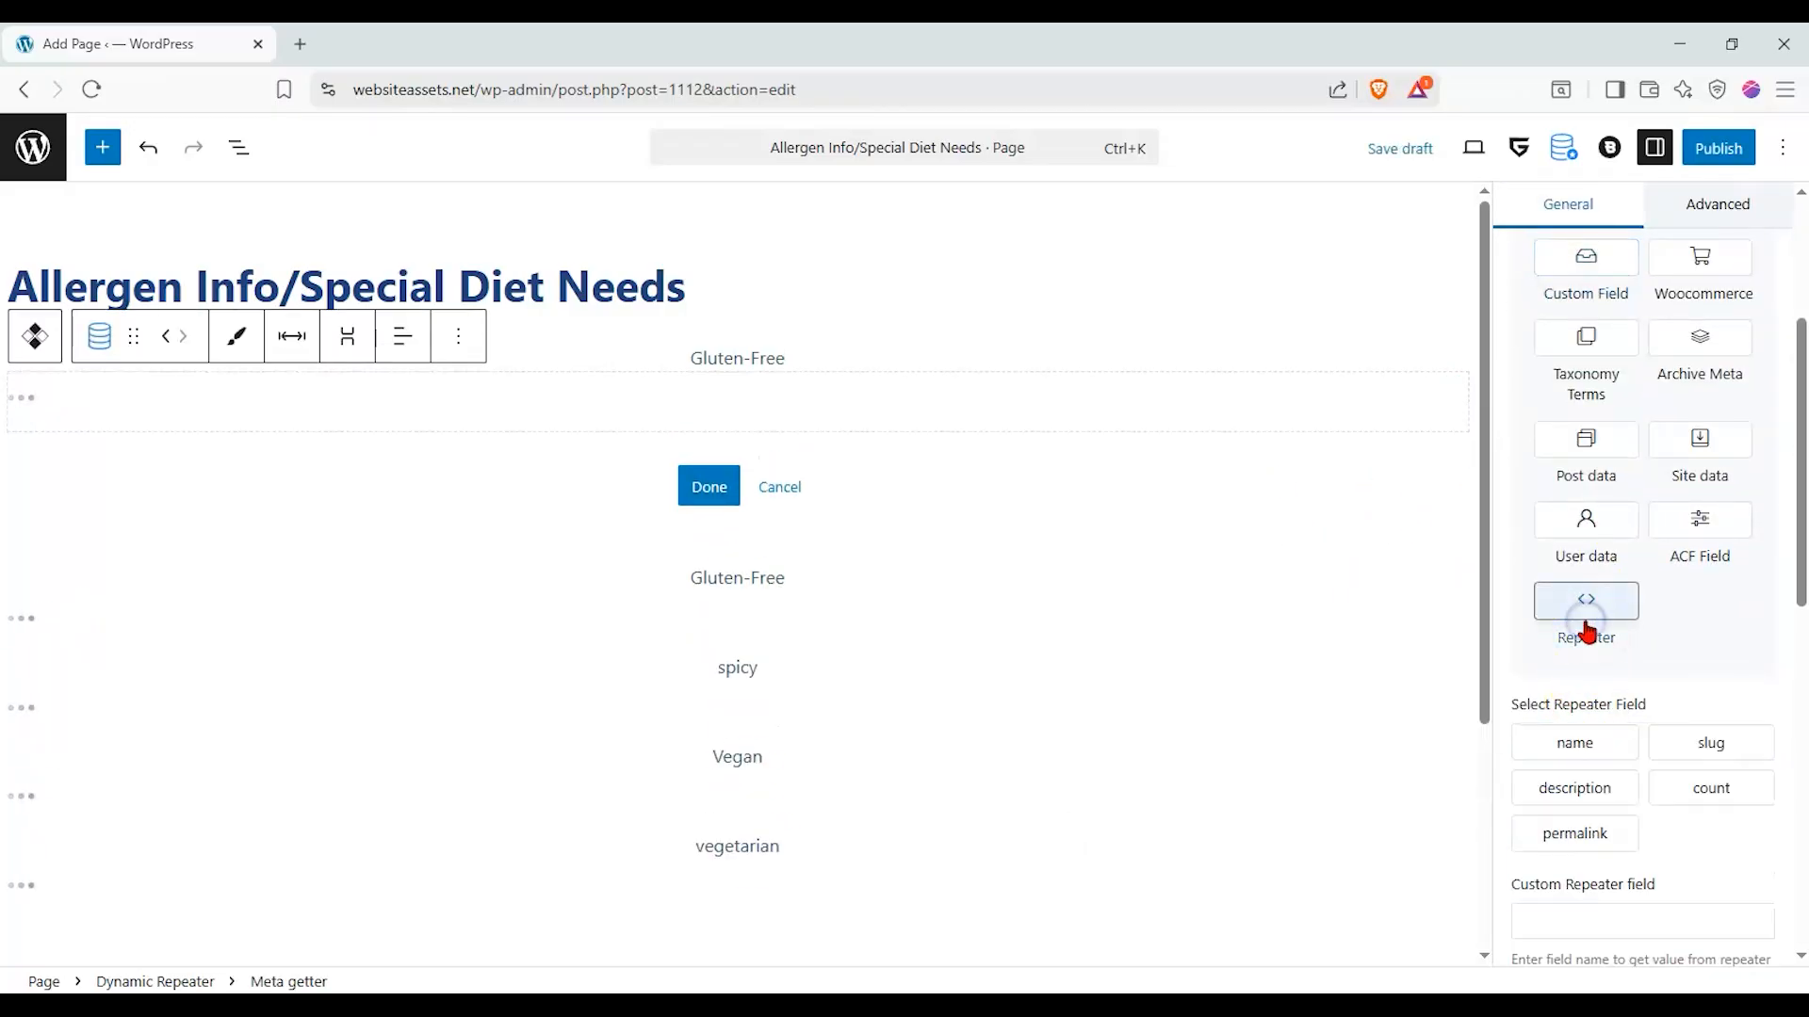
pyautogui.scroll(-1, 1588, 629)
pyautogui.click(1678, 686)
pyautogui.scroll(-2, 1668, 725)
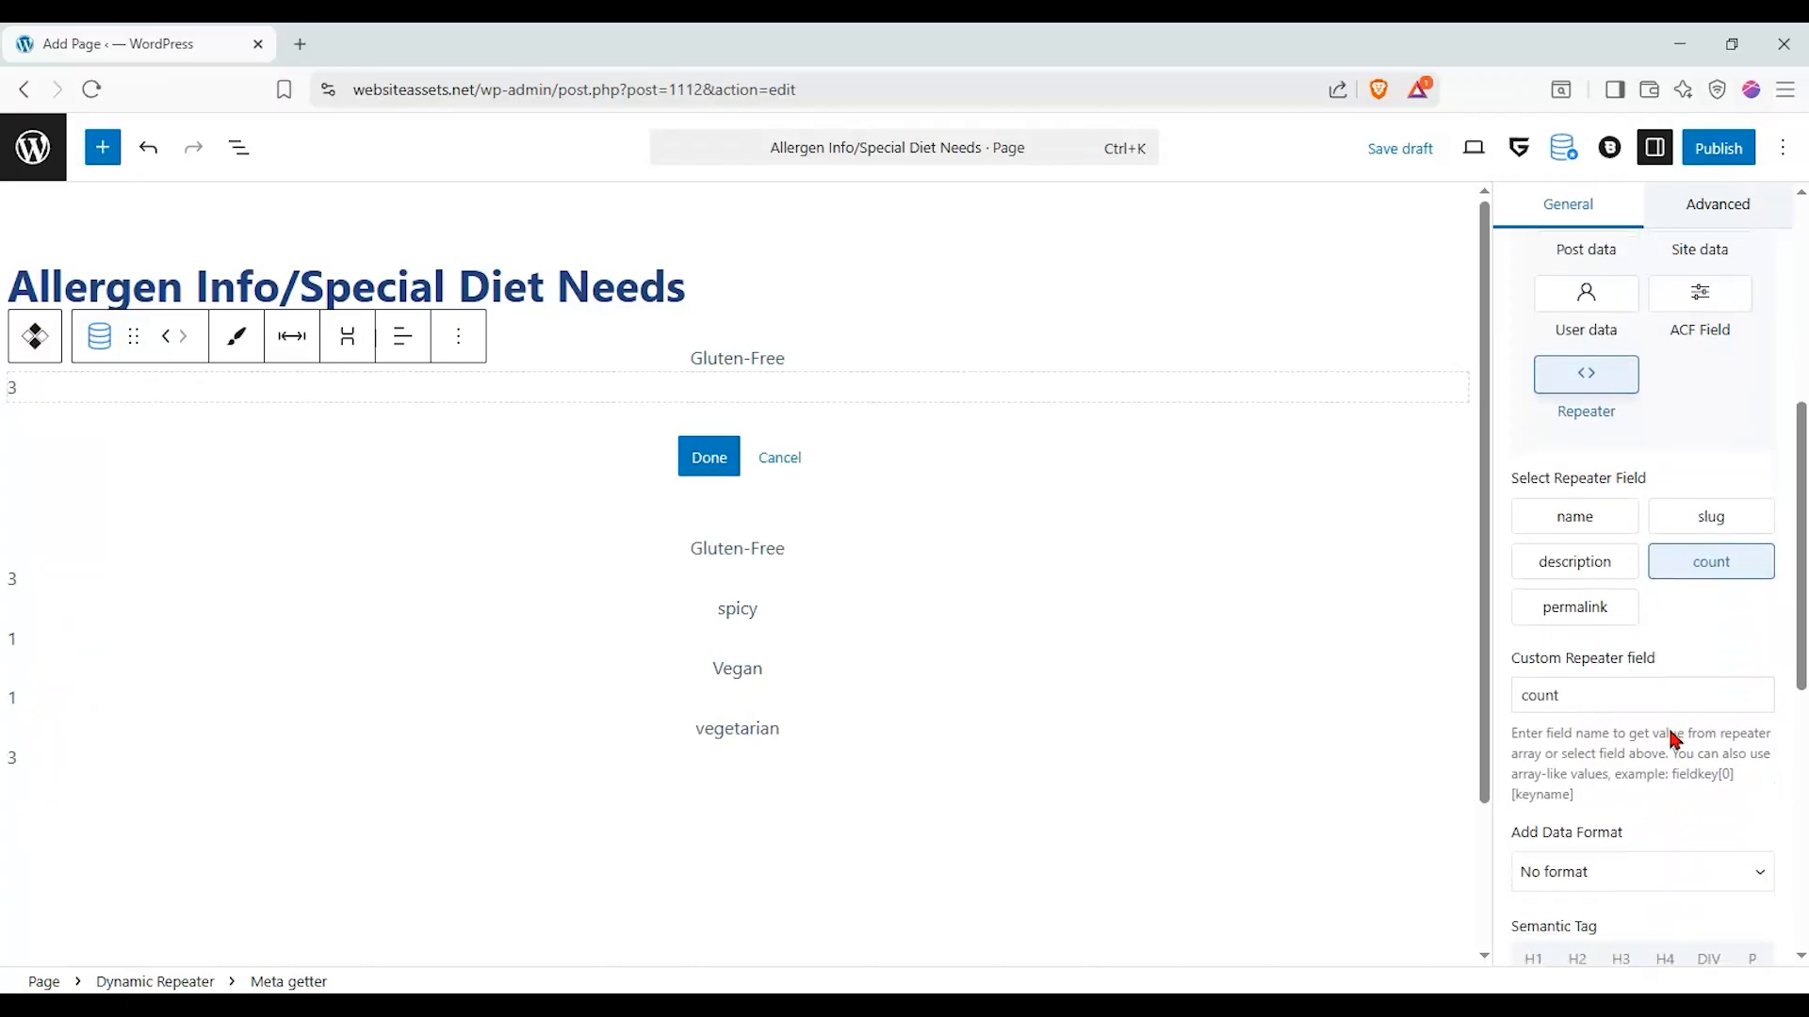
pyautogui.scroll(-1, 1664, 638)
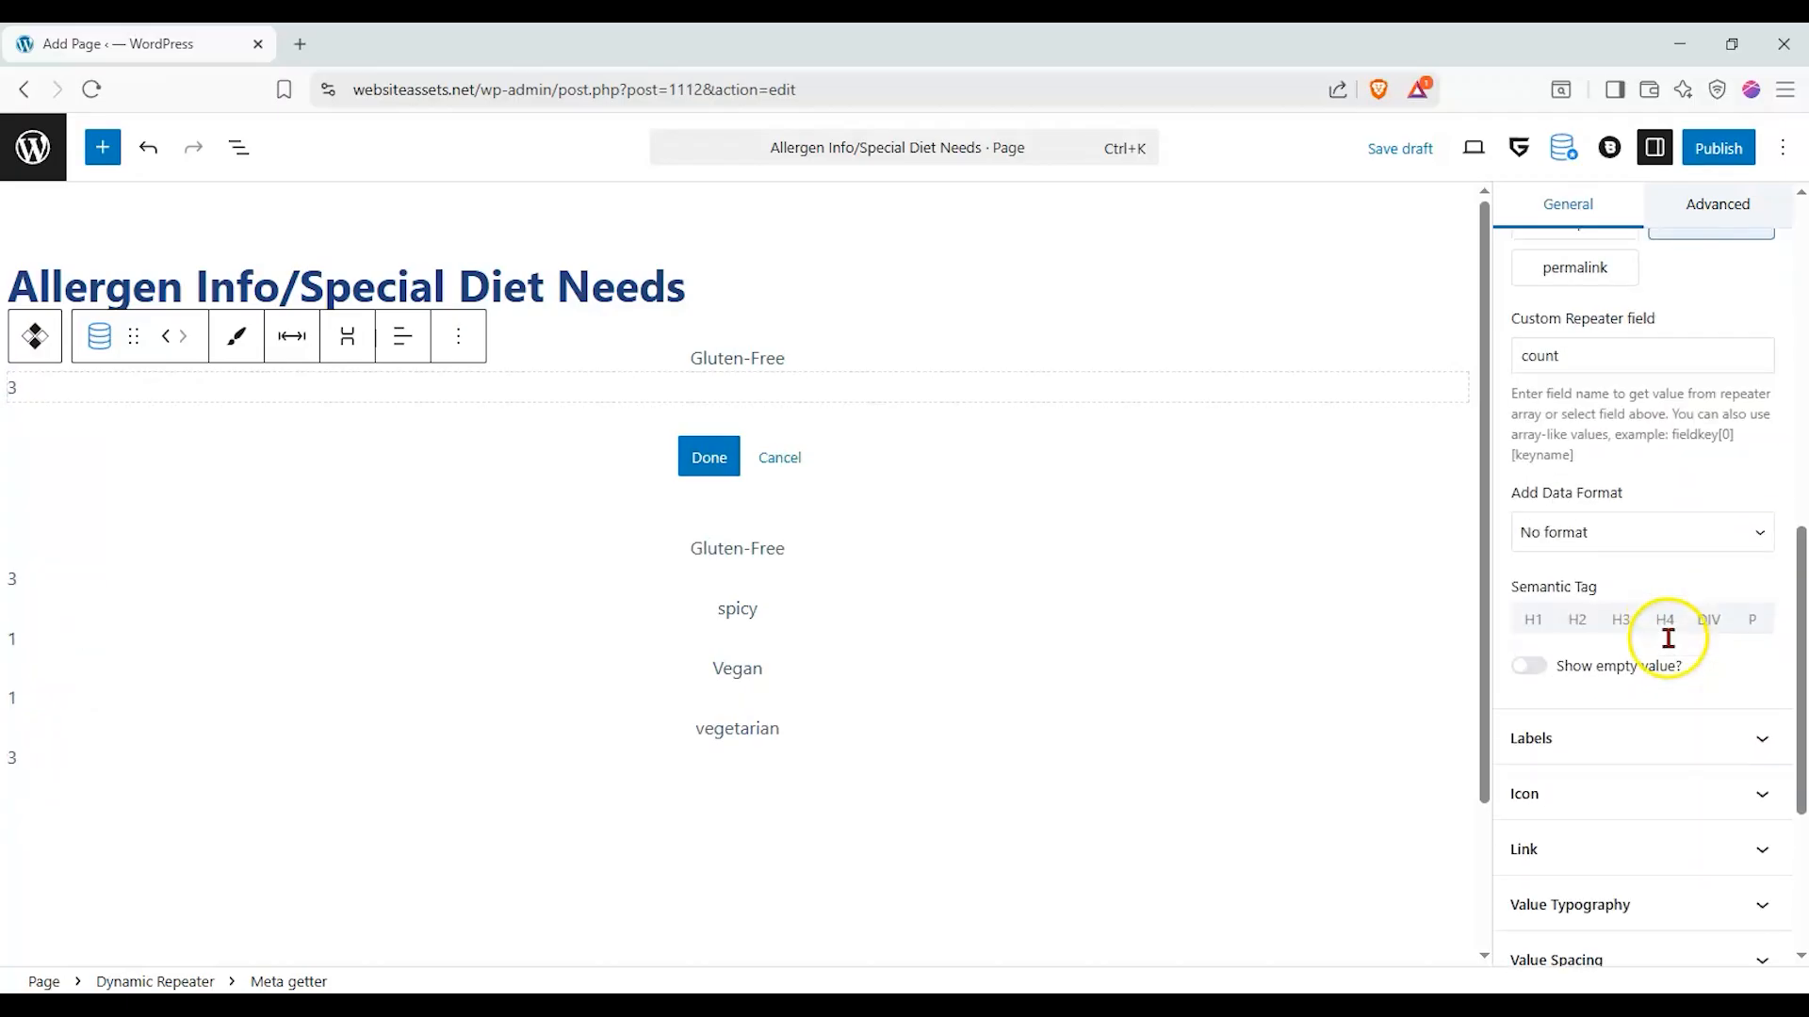
# - Center the count's text and finish editing the repeater's item template
pyautogui.click(403, 336)
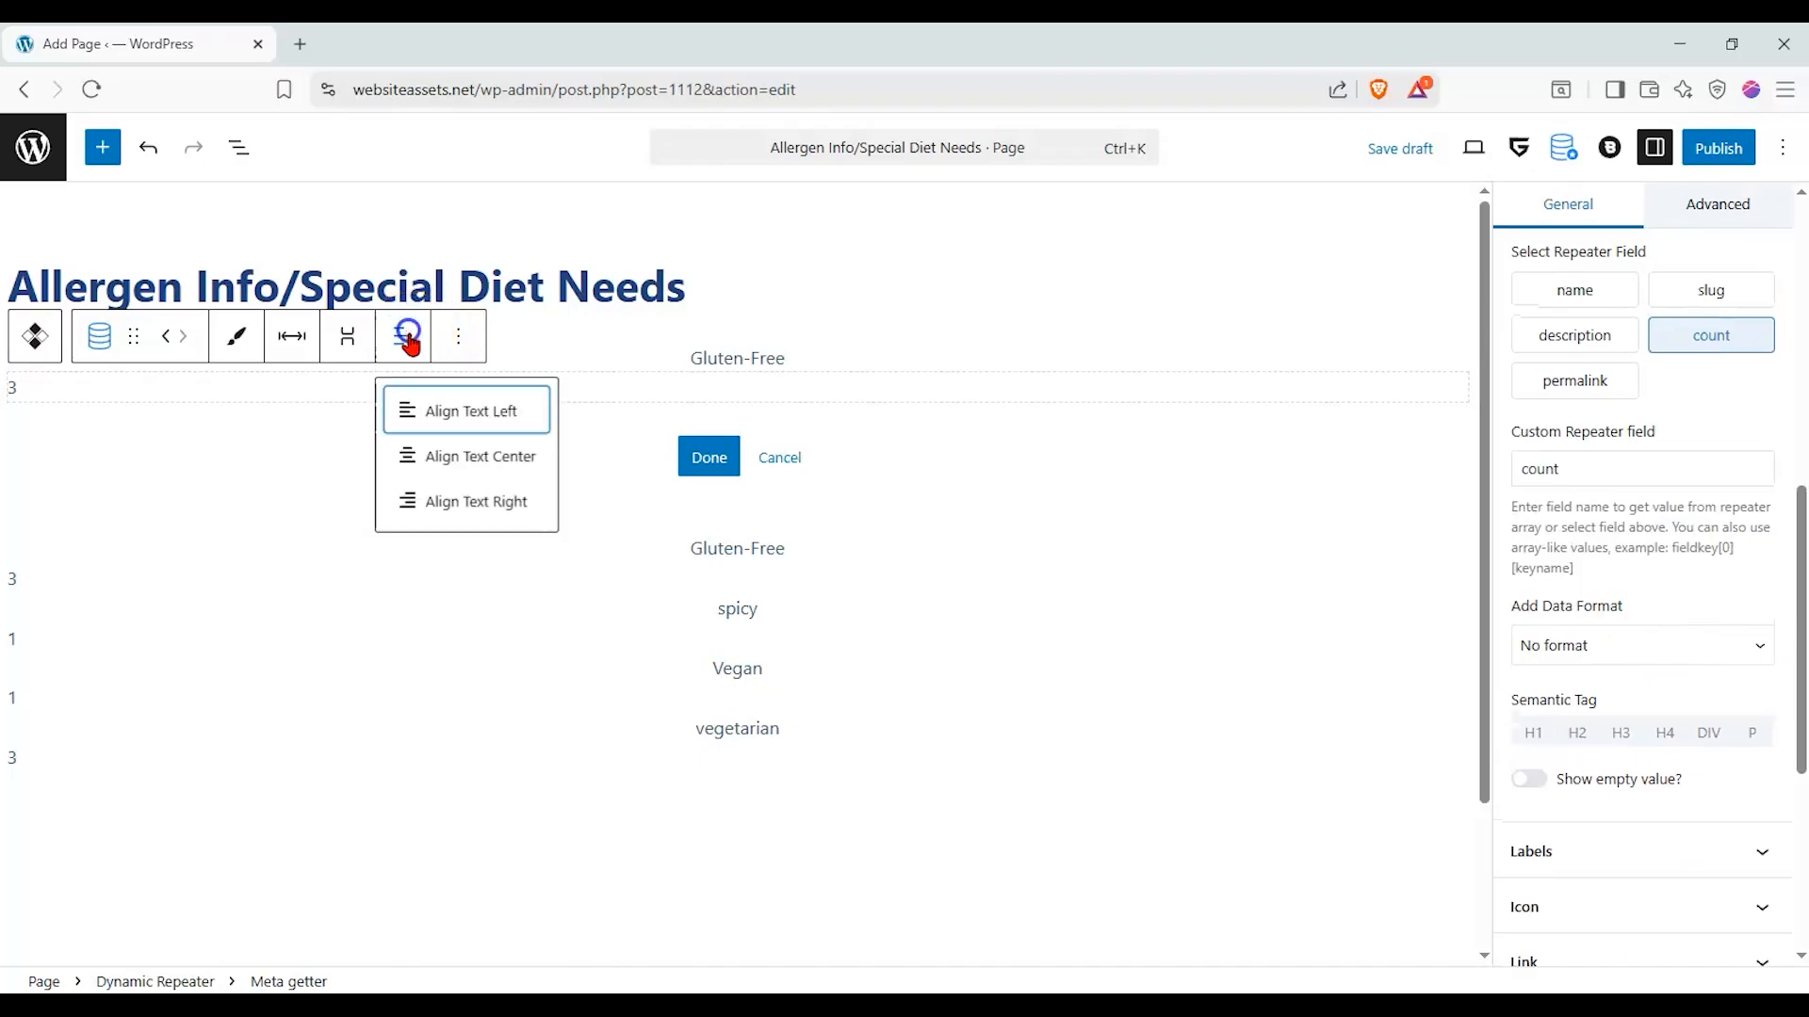
pyautogui.click(478, 458)
pyautogui.click(697, 458)
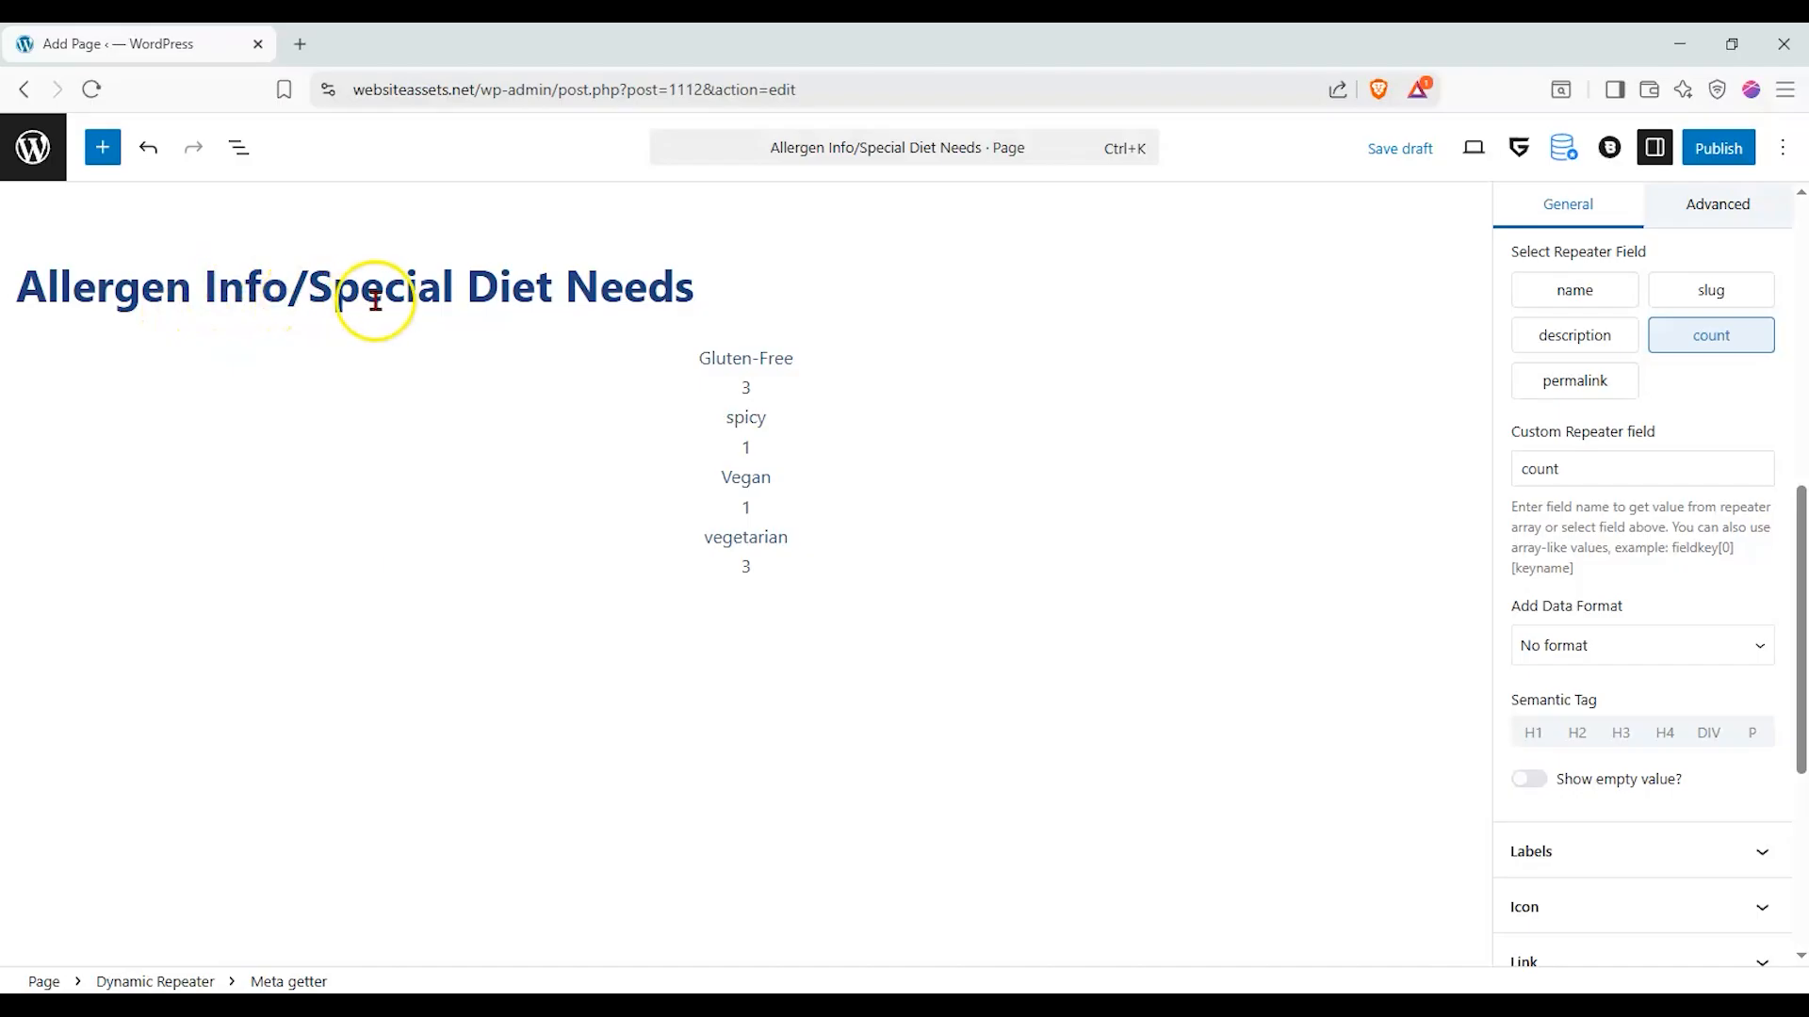
# - Publish the page and open its live version to examine the listed tag names and counts
pyautogui.click(793, 366)
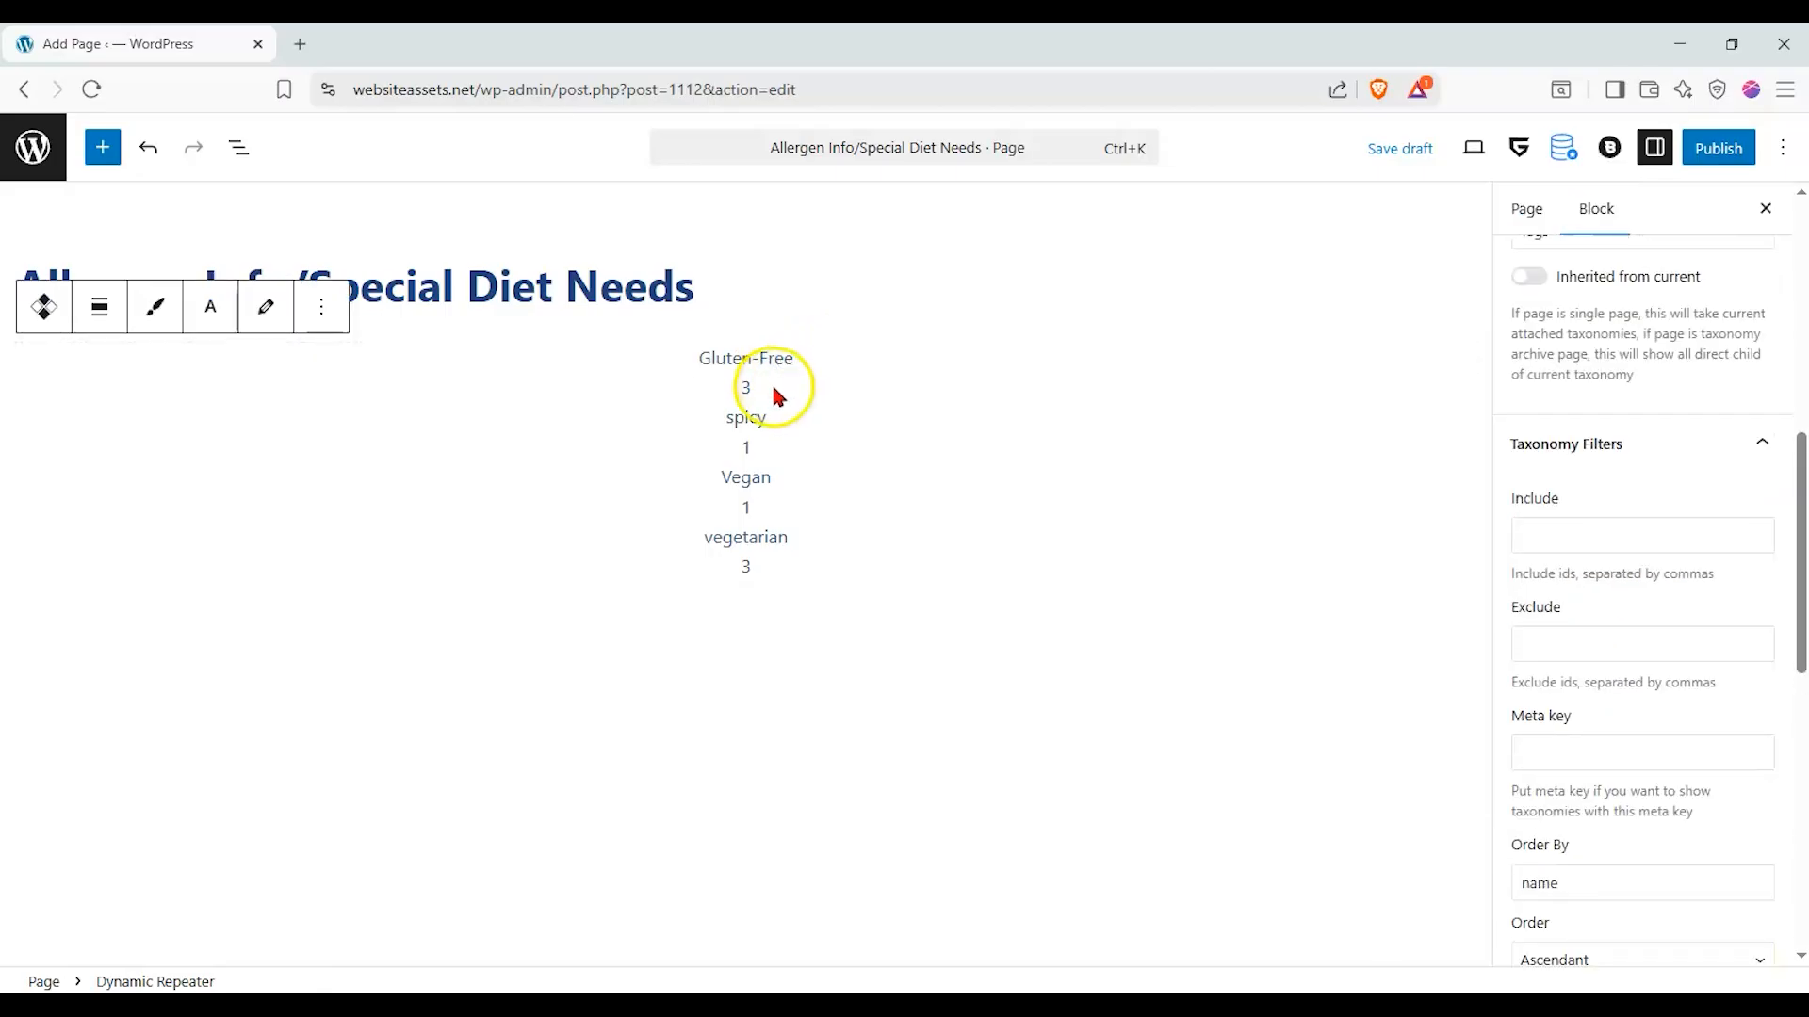
pyautogui.click(779, 514)
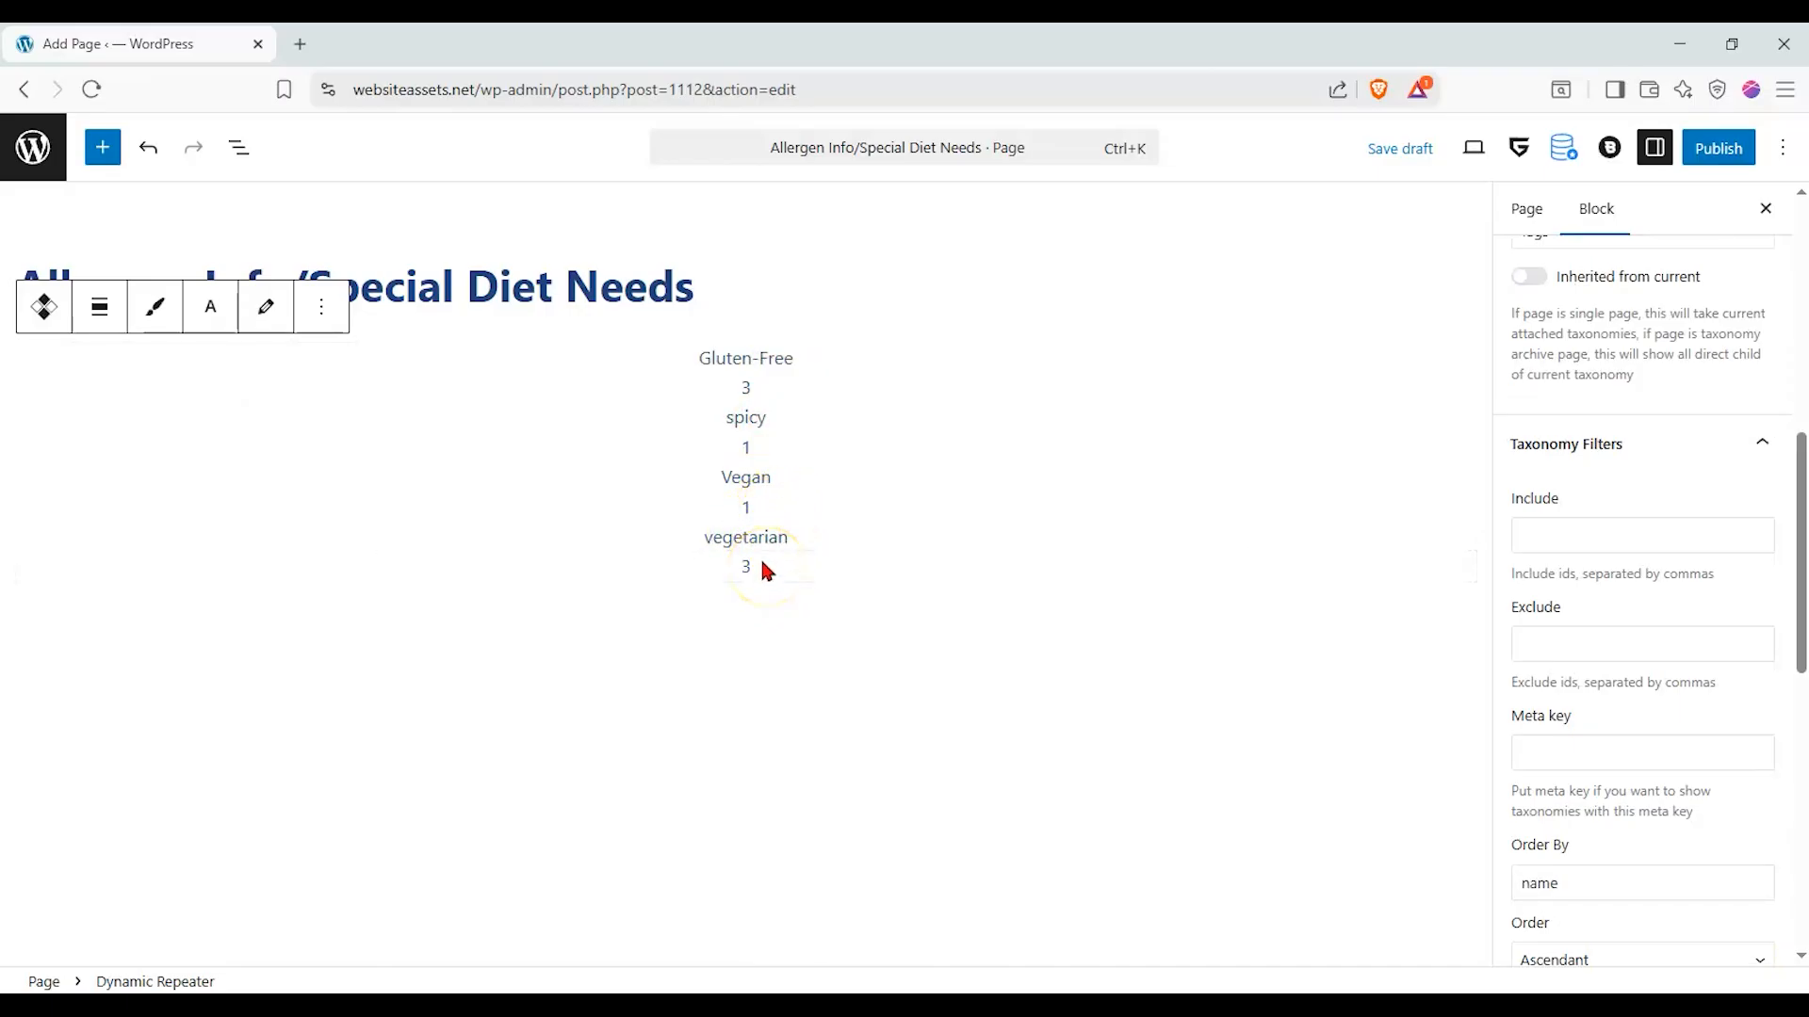
pyautogui.click(761, 540)
pyautogui.click(1740, 157)
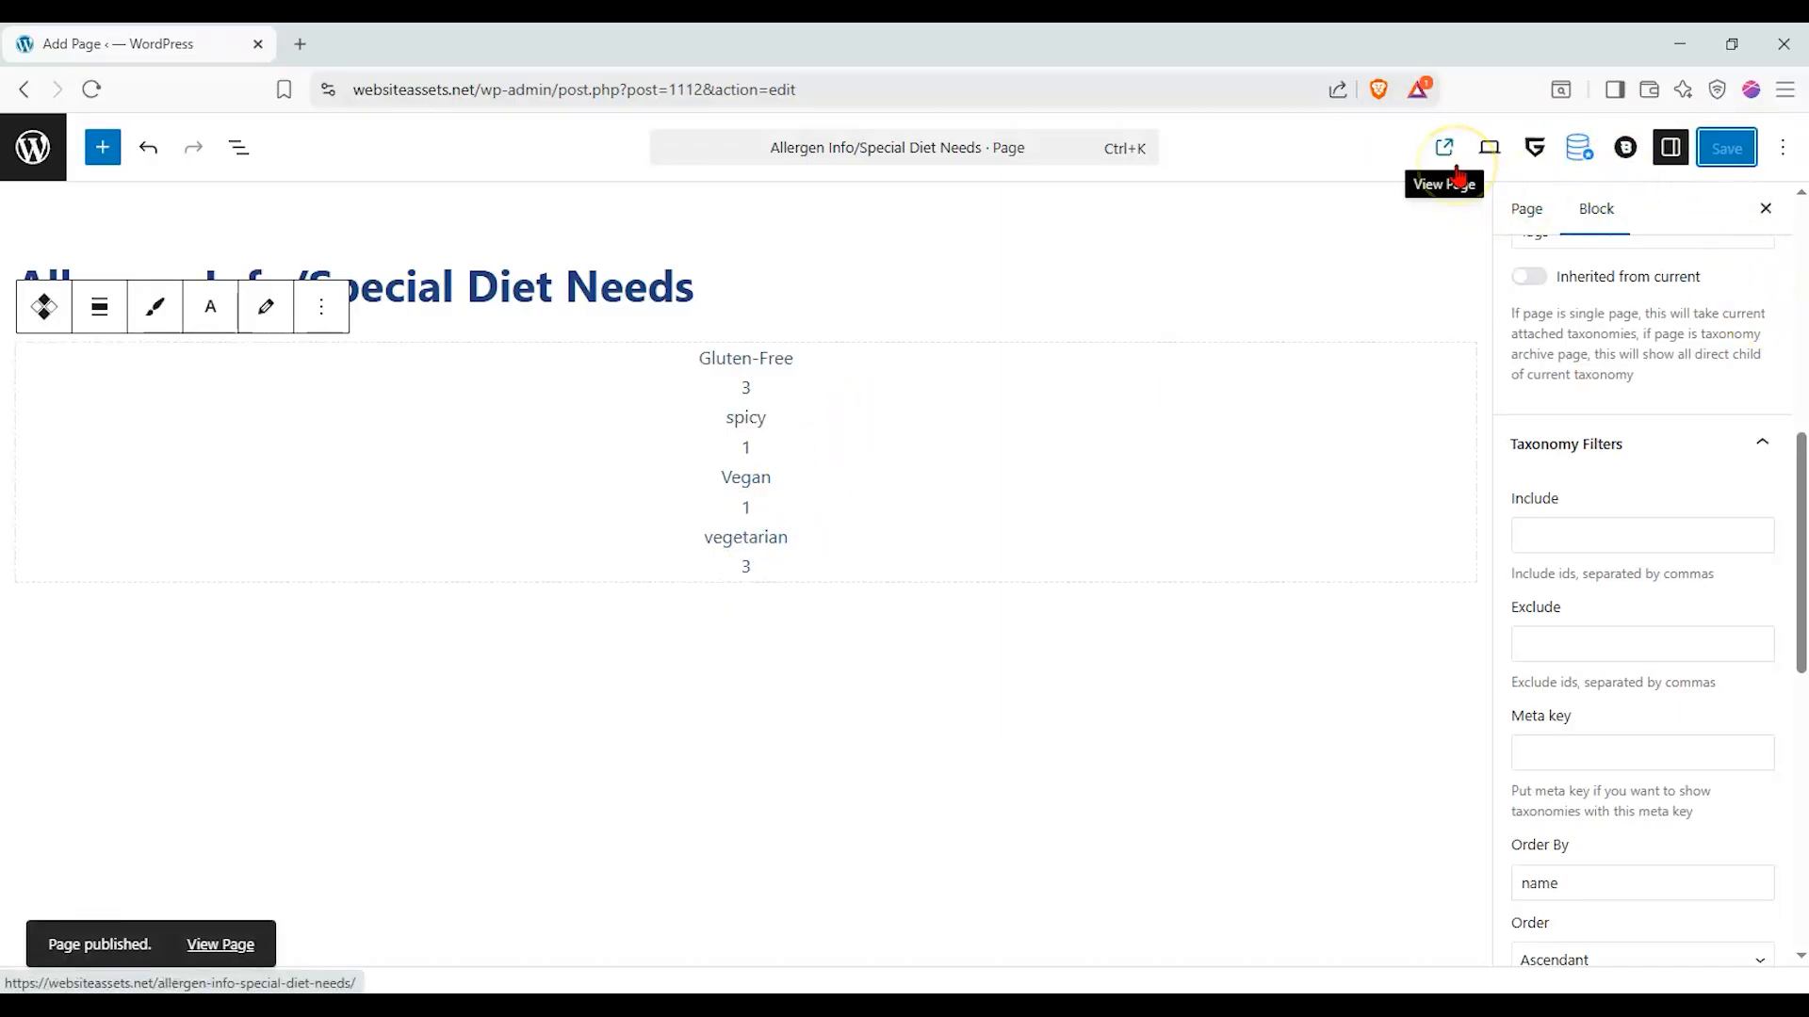
pyautogui.click(191, 942)
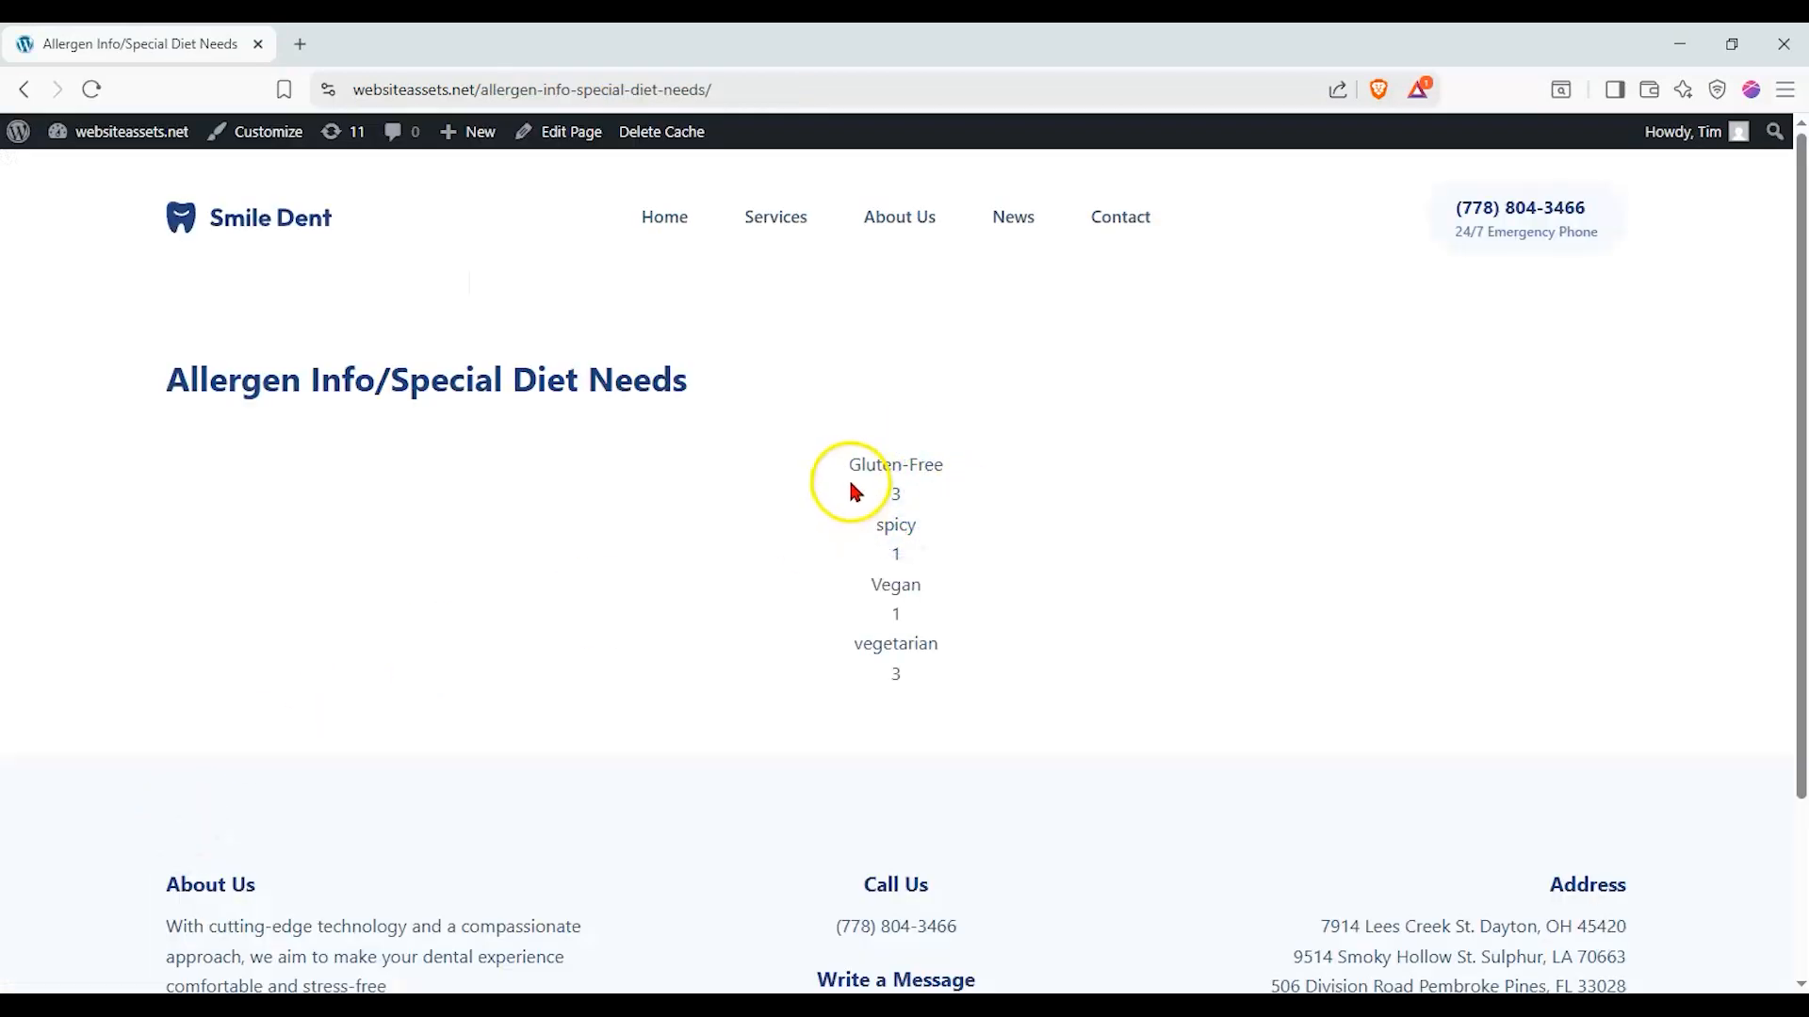
pyautogui.moveTo(848, 474); pyautogui.dragTo(954, 474)
pyautogui.click(946, 526)
pyautogui.moveTo(852, 467); pyautogui.dragTo(896, 467)
pyautogui.tripleClick(909, 471)
pyautogui.click(896, 524)
# - Return to the page editor and select the tag name's Meta getter inside the Dynamic Repeater's item template
pyautogui.click(24, 89)
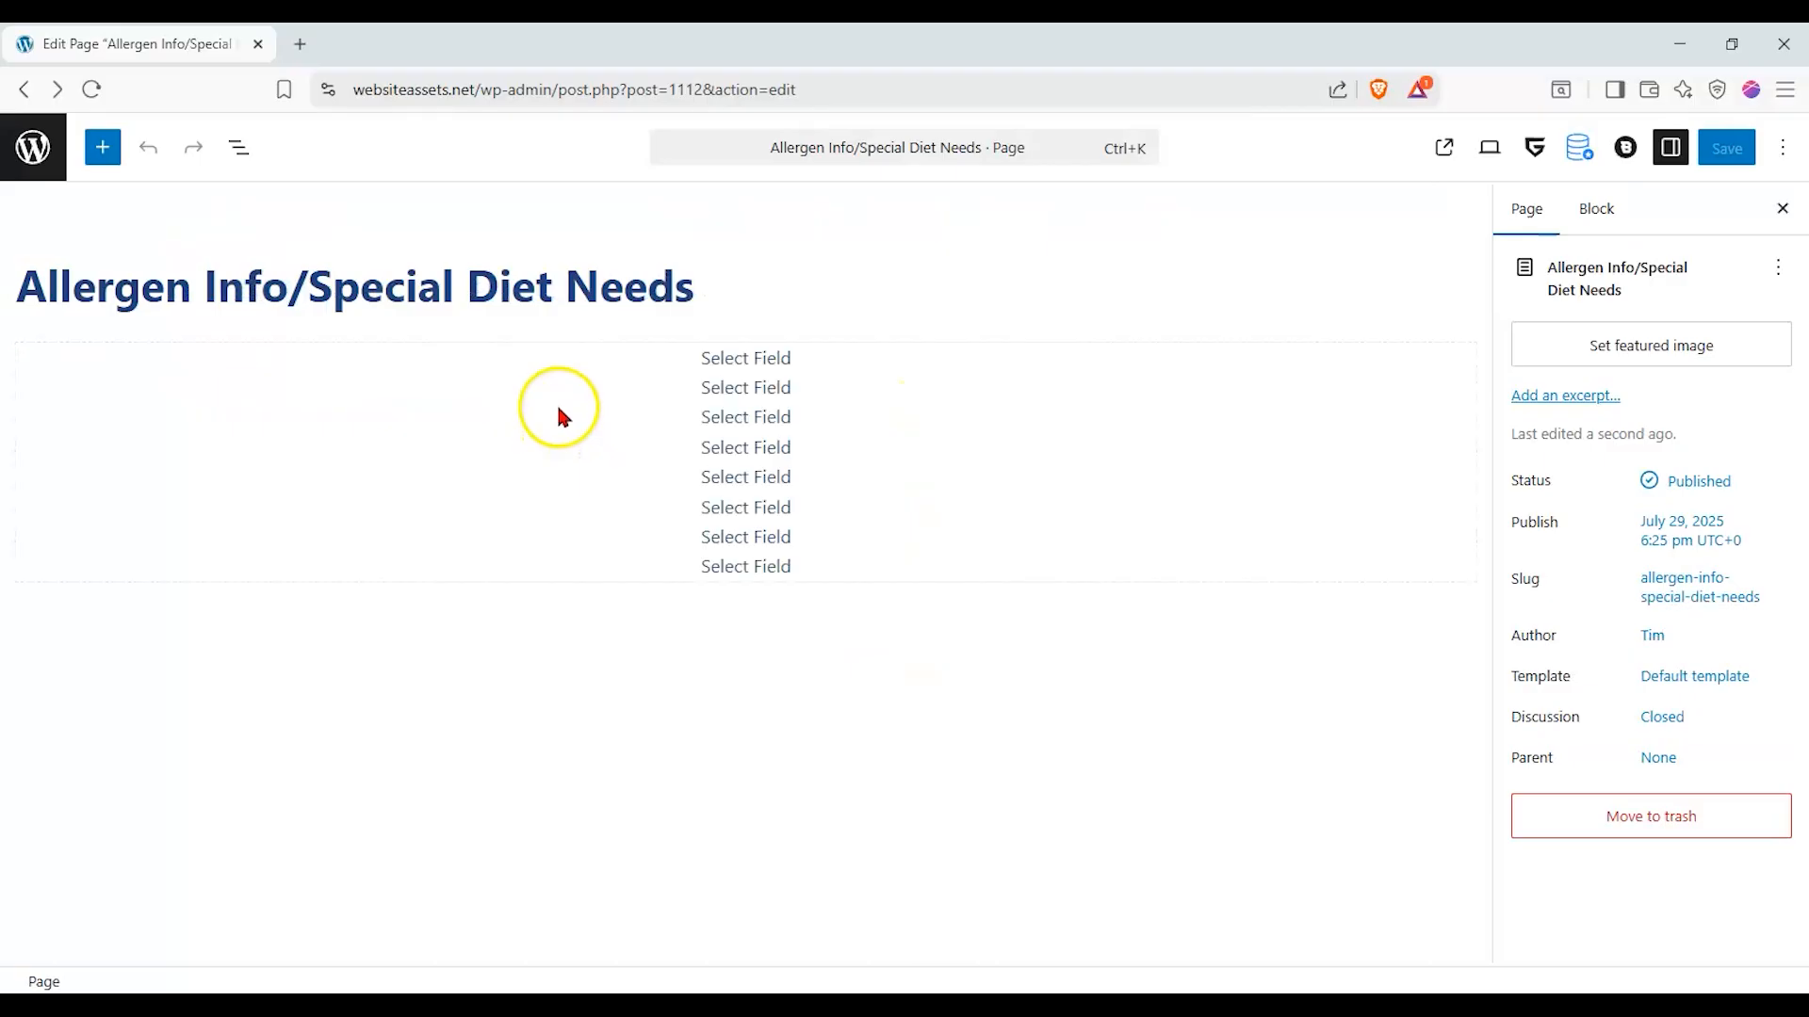
pyautogui.click(774, 376)
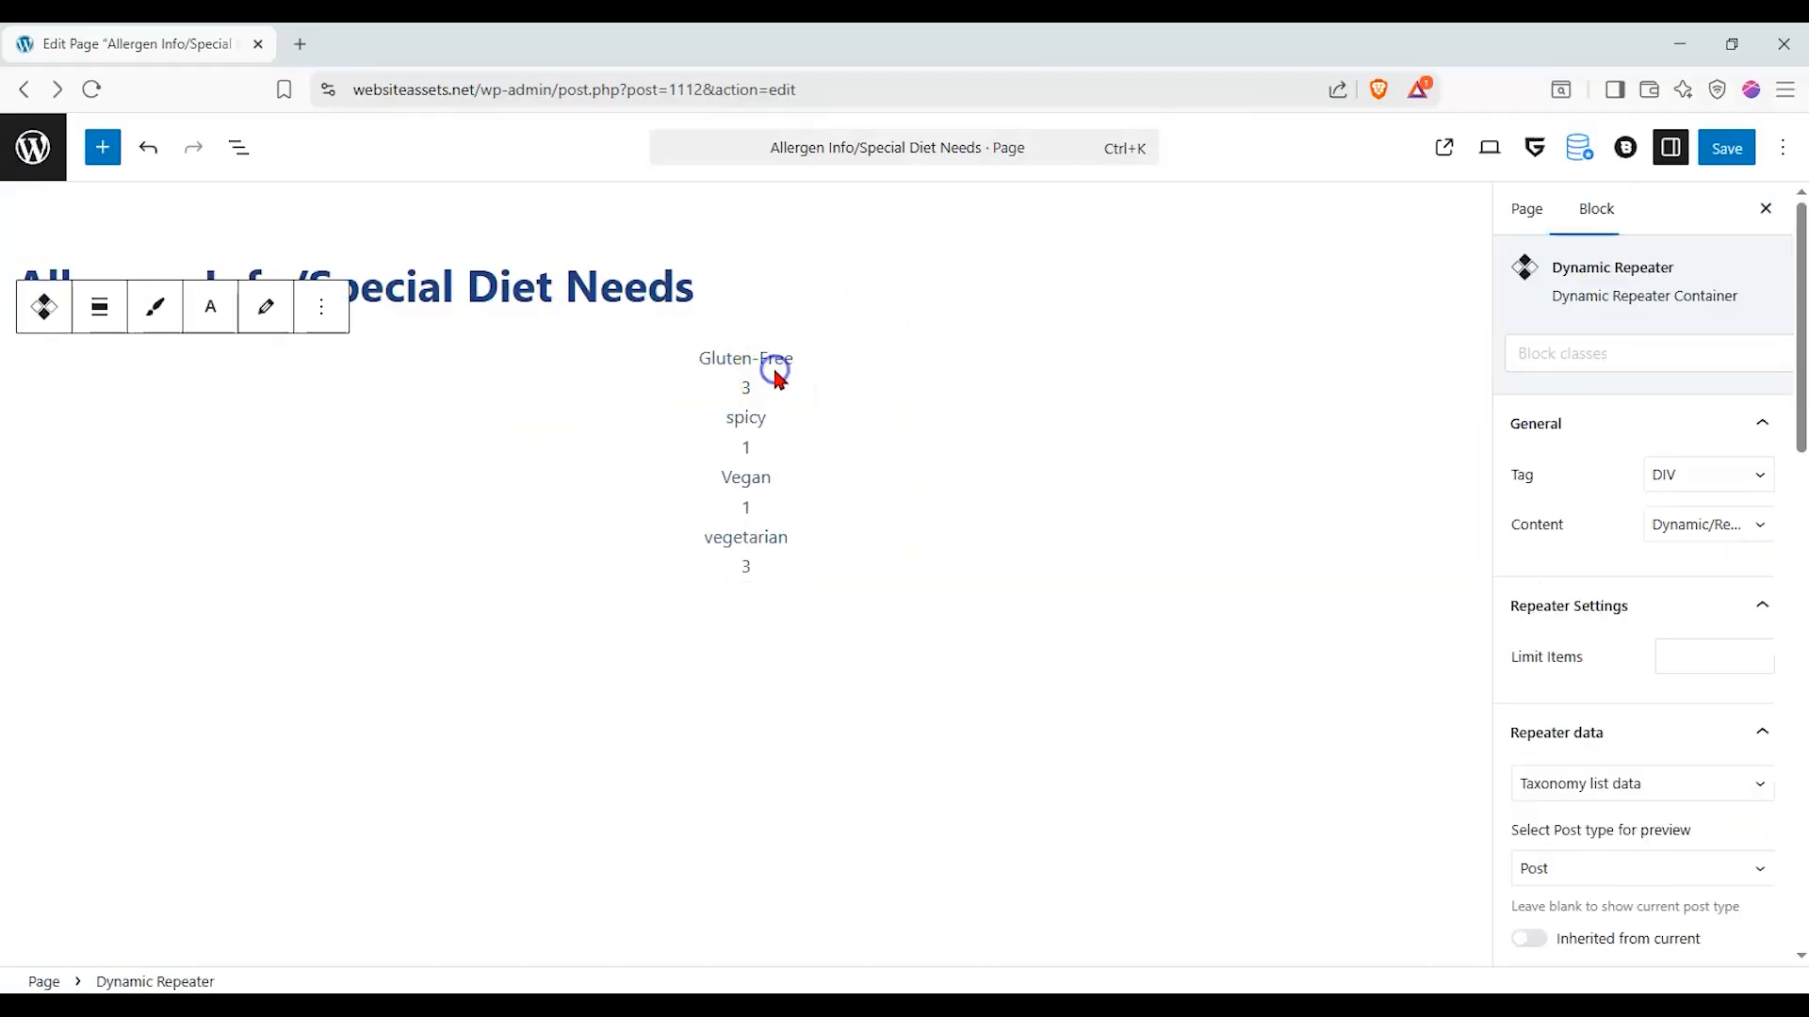
pyautogui.click(259, 306)
pyautogui.click(656, 362)
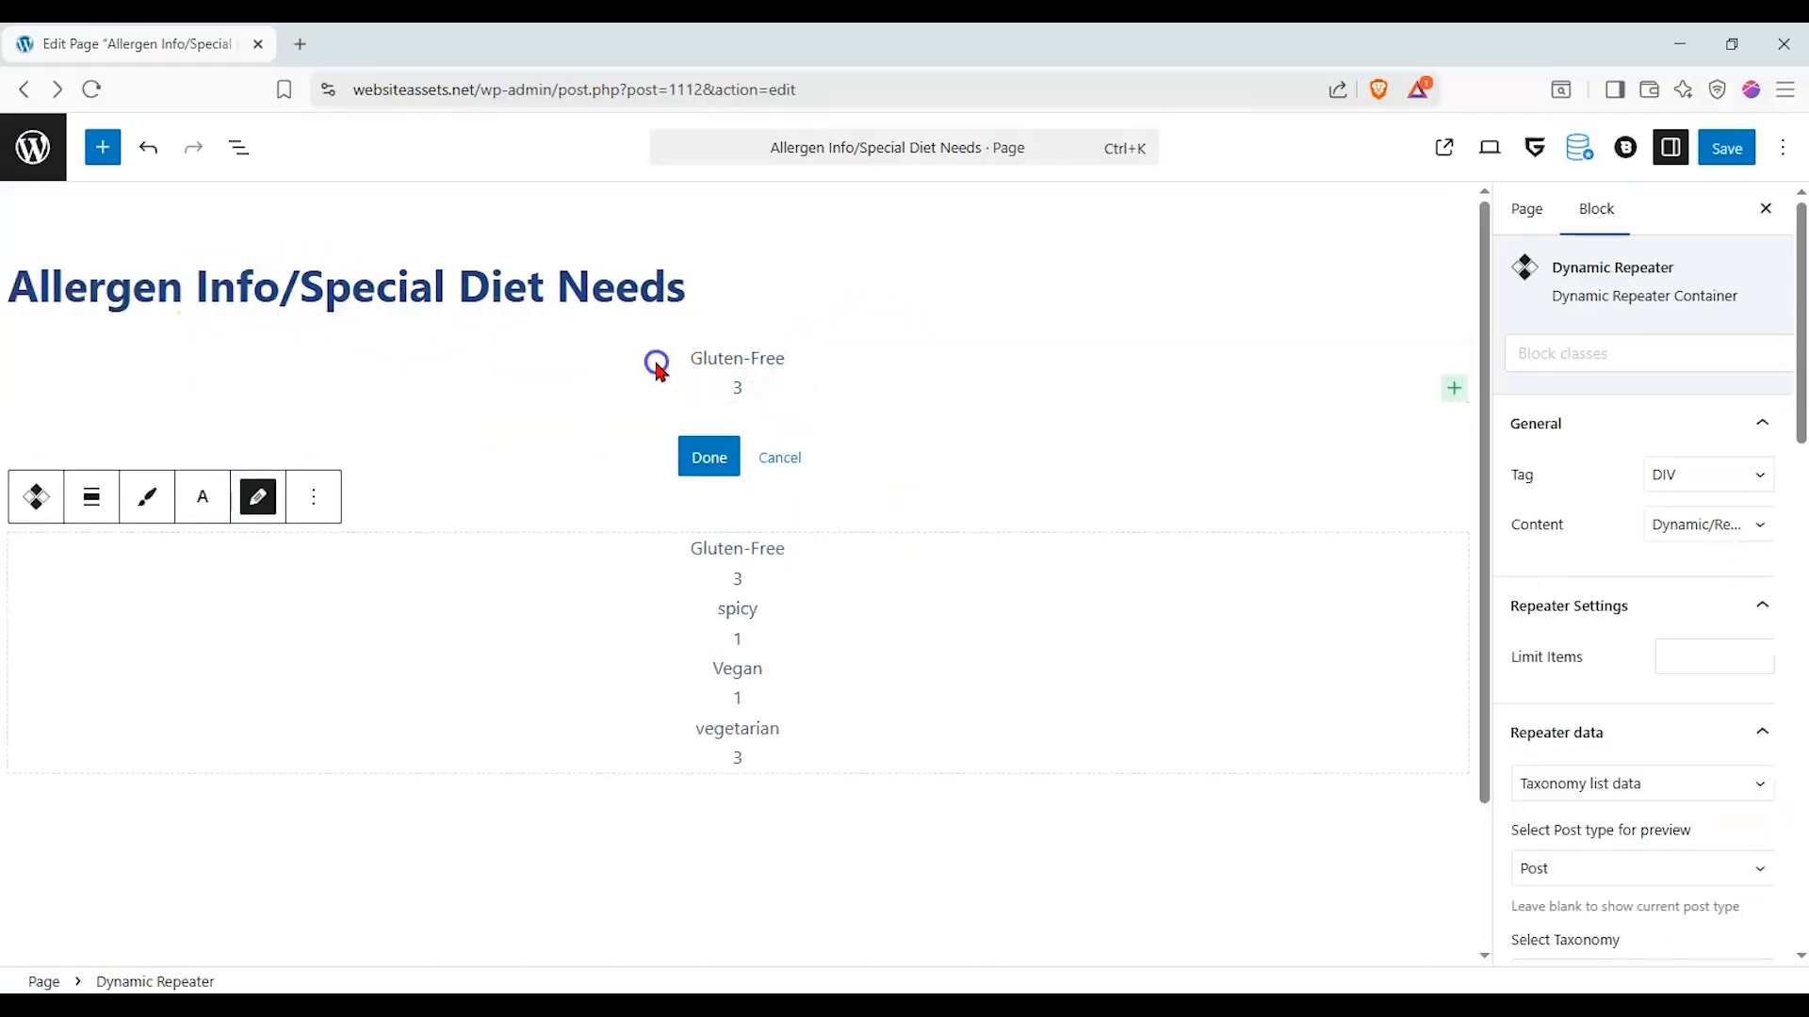
pyautogui.click(726, 363)
# - Enable the link for the tag name block, with Repeater data as the link source and permalink as its field
pyautogui.scroll(-4, 1686, 617)
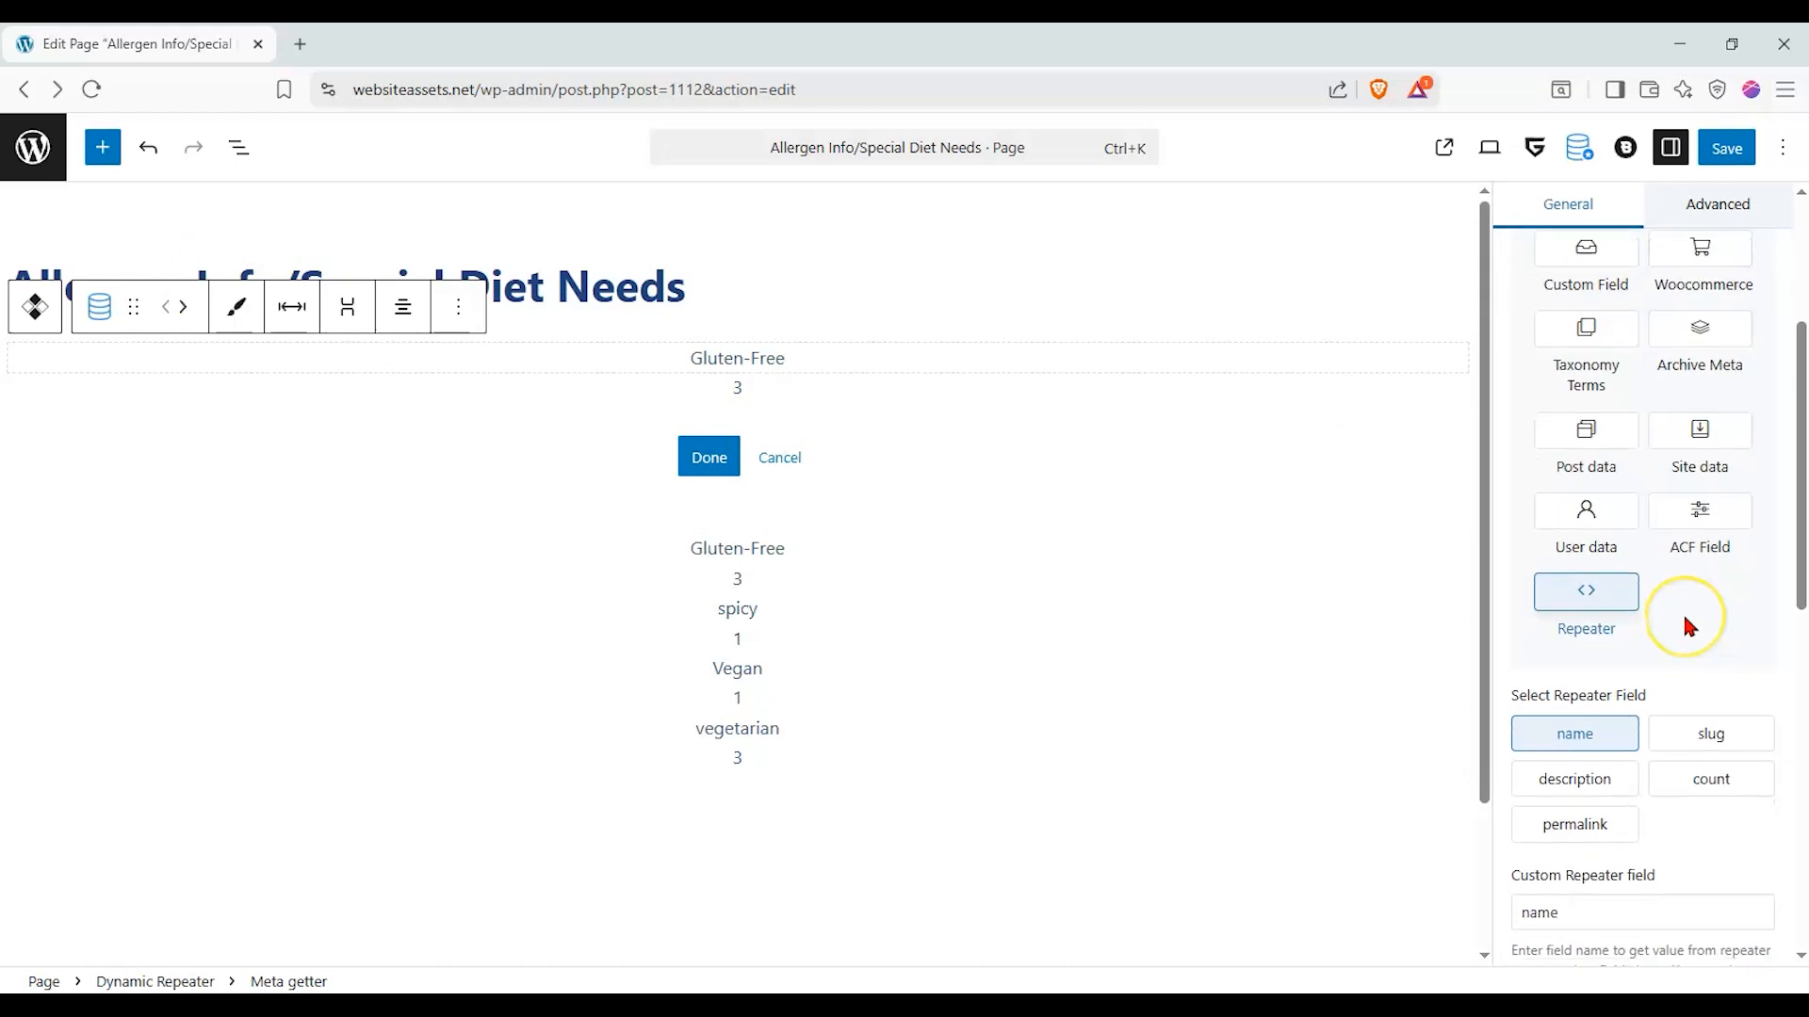
pyautogui.scroll(-5, 1684, 624)
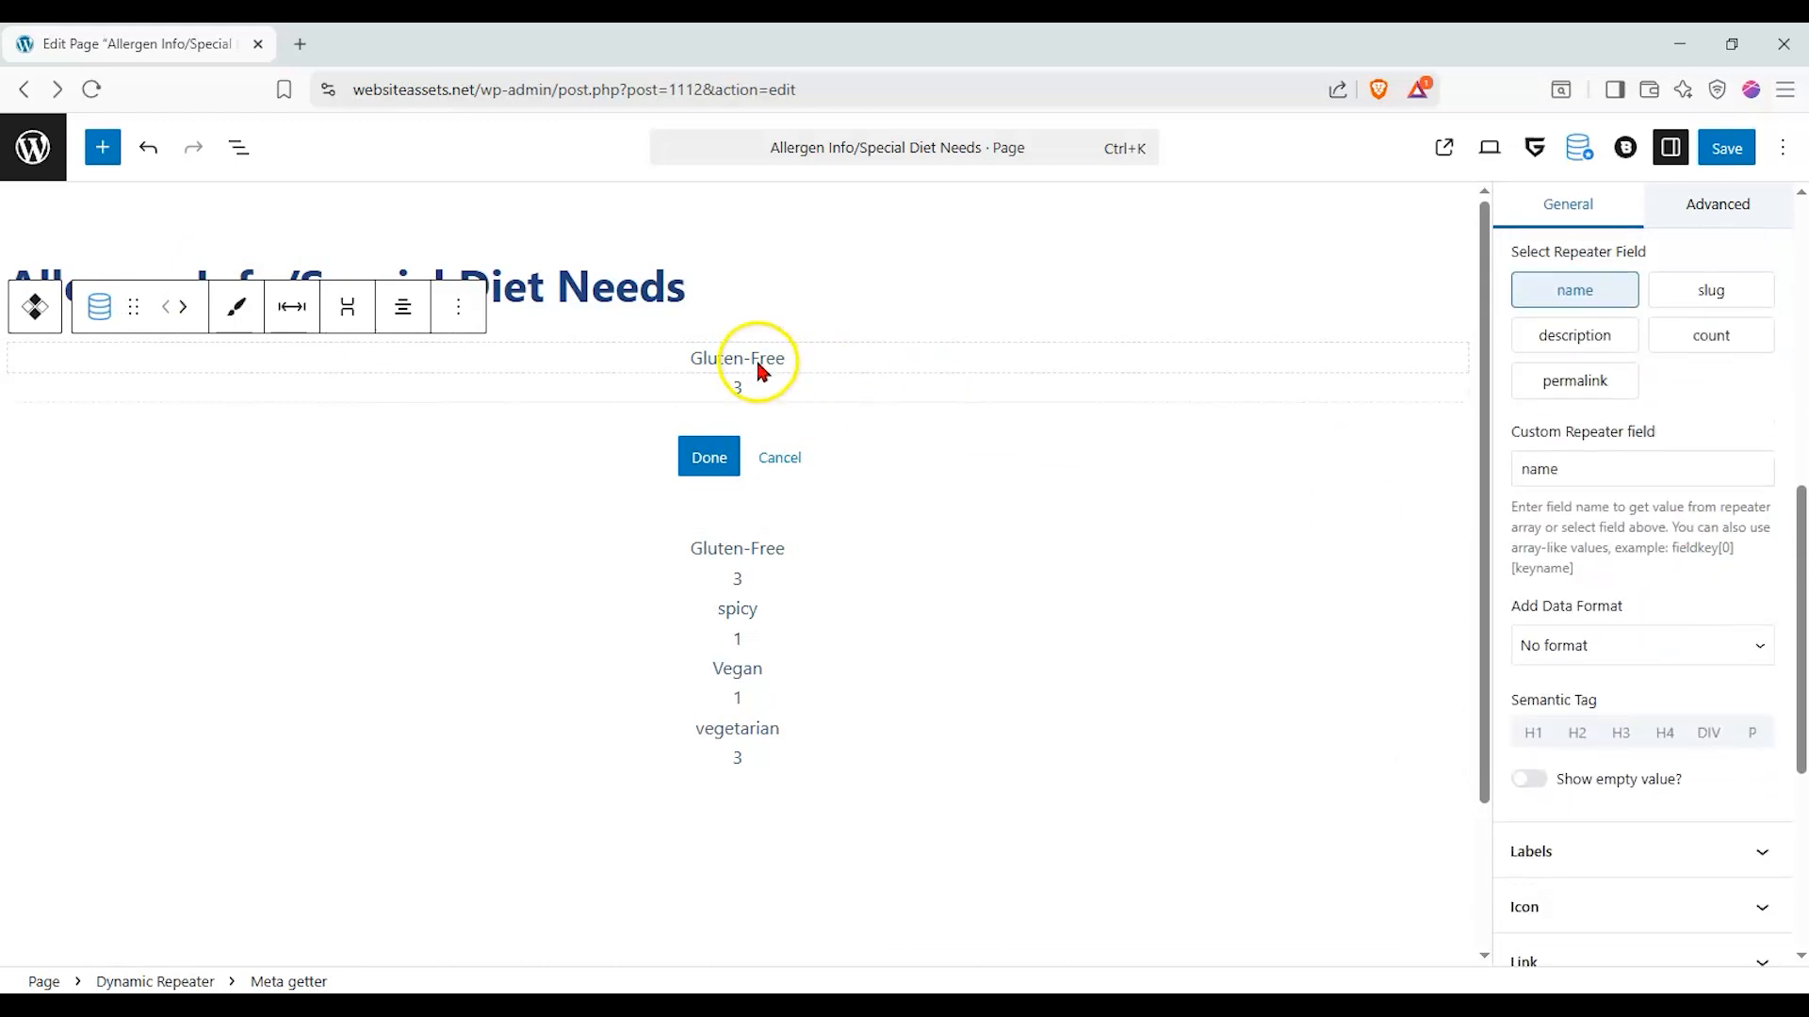
pyautogui.scroll(-3, 1566, 505)
pyautogui.click(1630, 730)
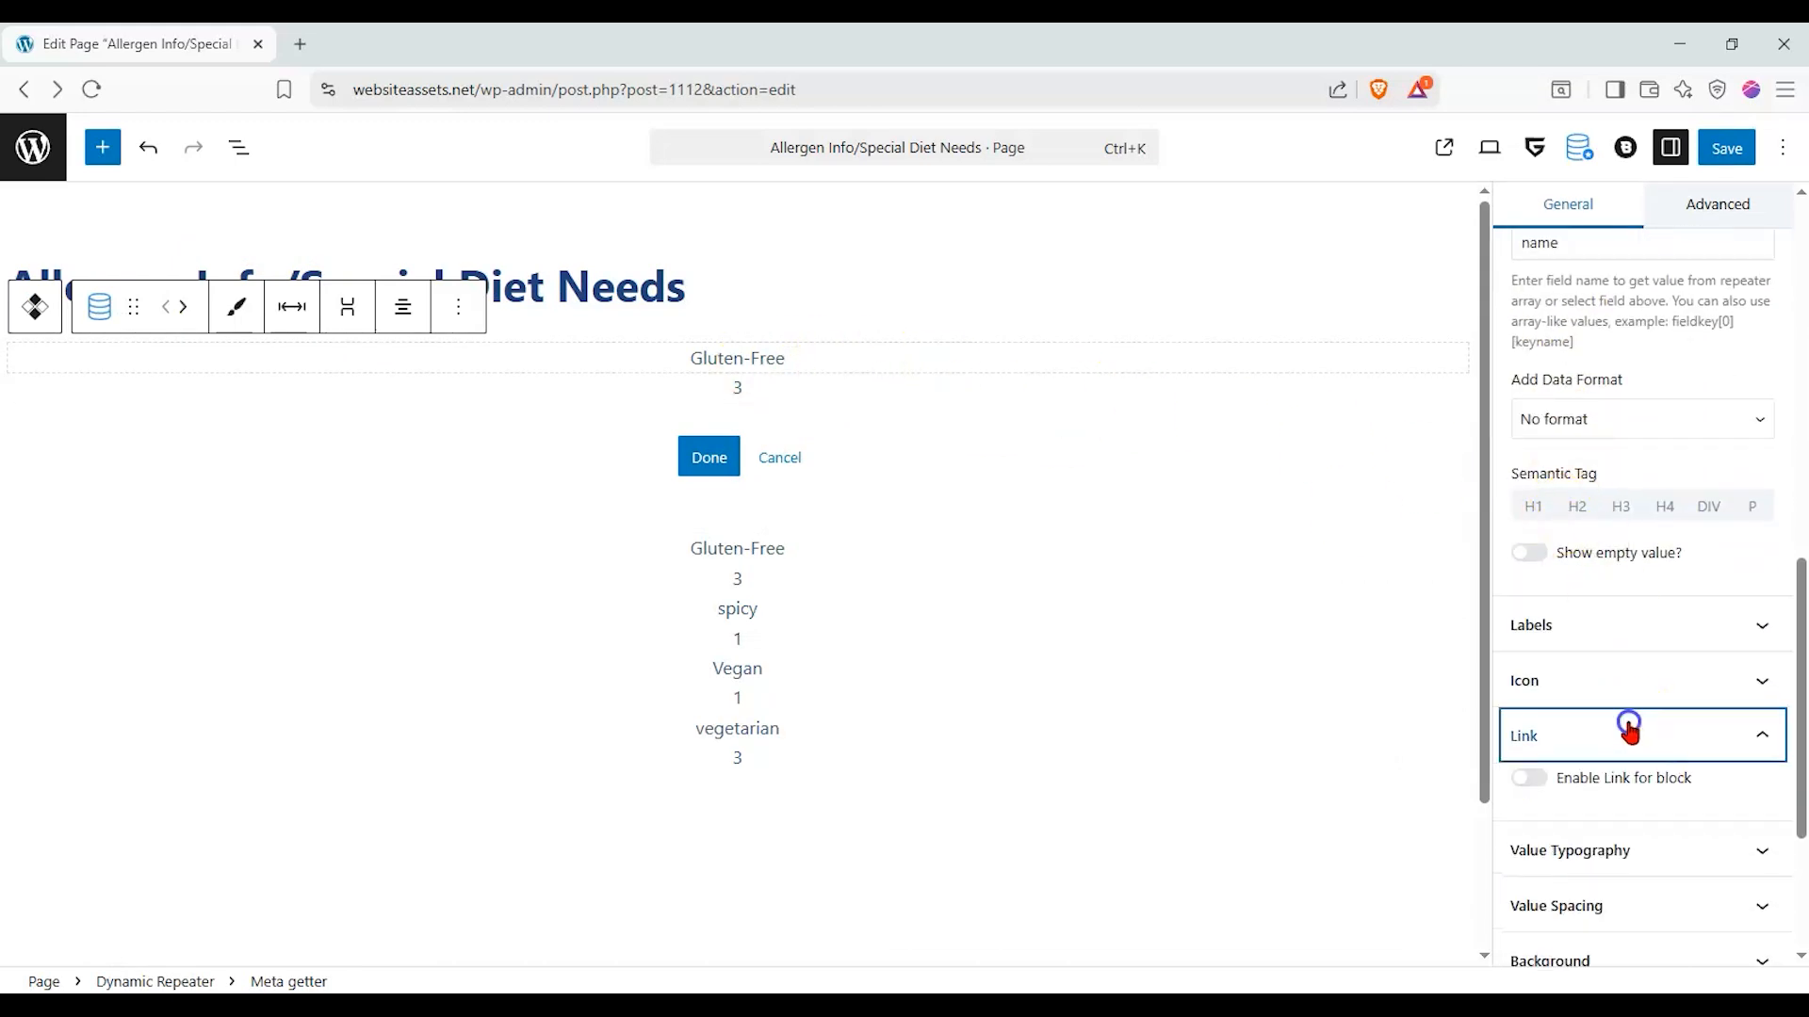
pyautogui.click(1530, 778)
pyautogui.scroll(-1, 1614, 750)
pyautogui.scroll(-2, 1615, 742)
pyautogui.click(1671, 840)
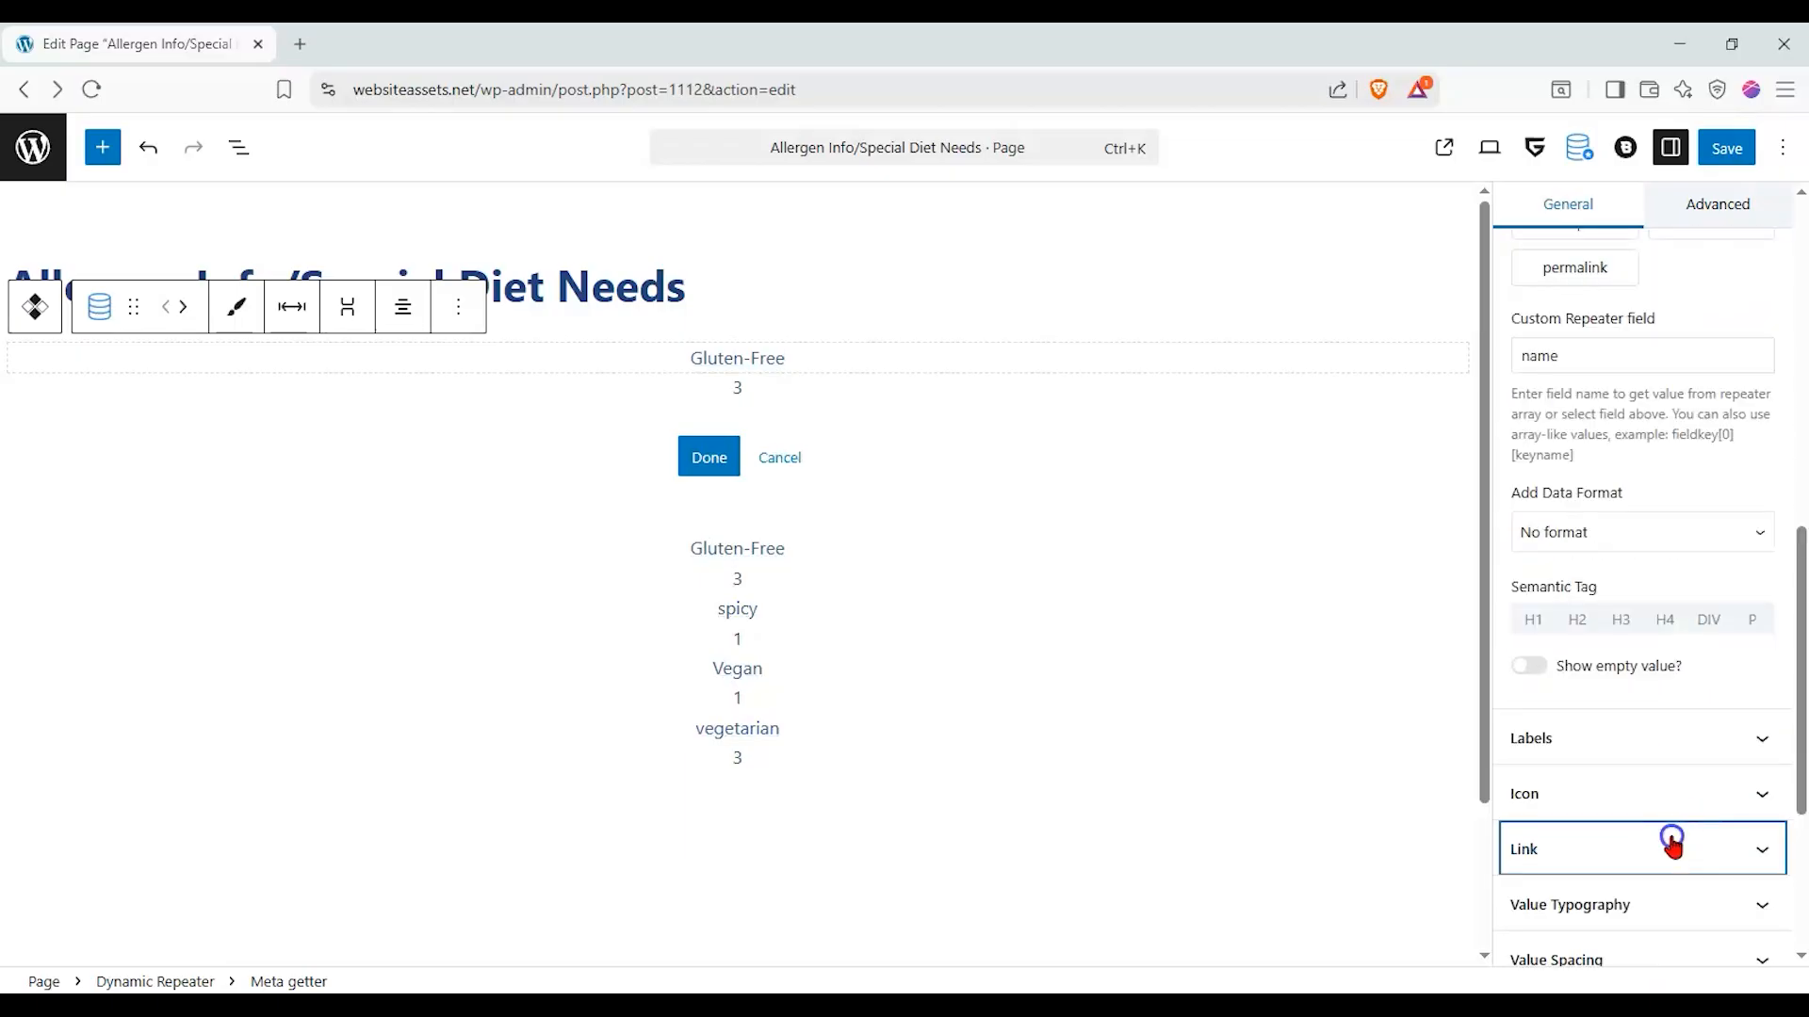
pyautogui.scroll(-3, 1637, 728)
pyautogui.click(1520, 667)
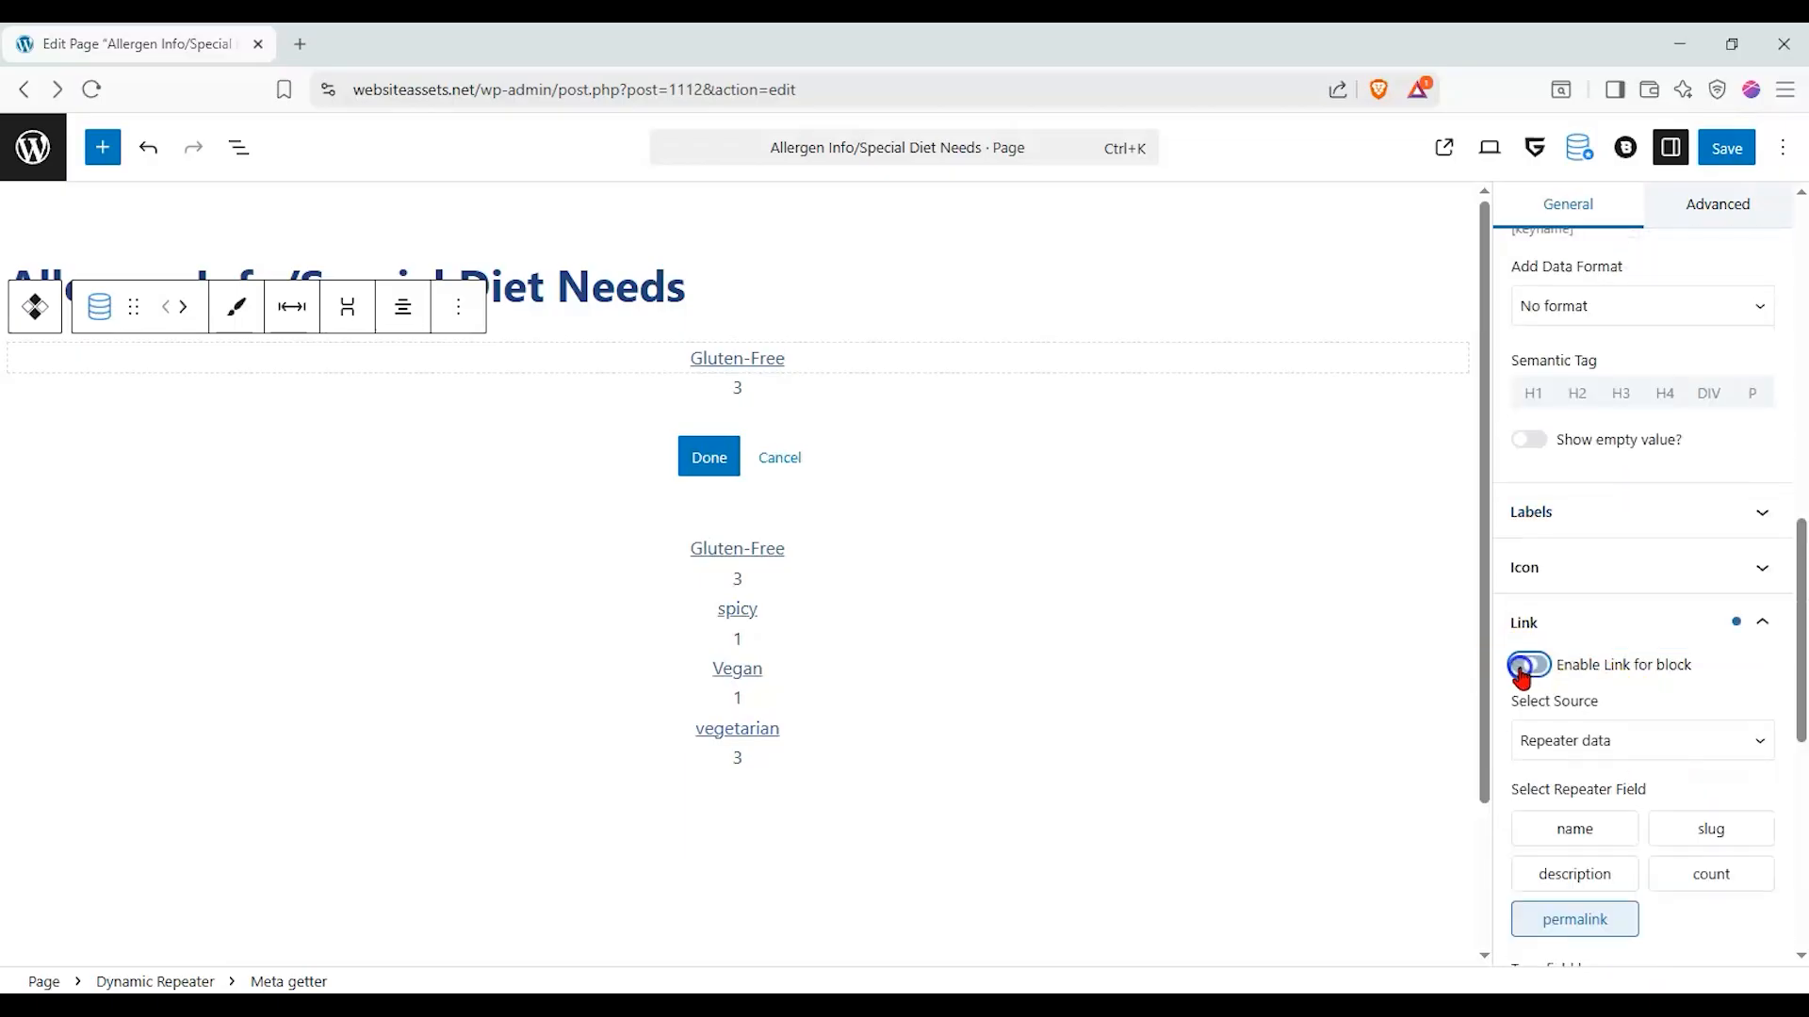
pyautogui.scroll(-1, 1655, 678)
pyautogui.click(1656, 634)
pyautogui.click(1642, 718)
pyautogui.click(1639, 630)
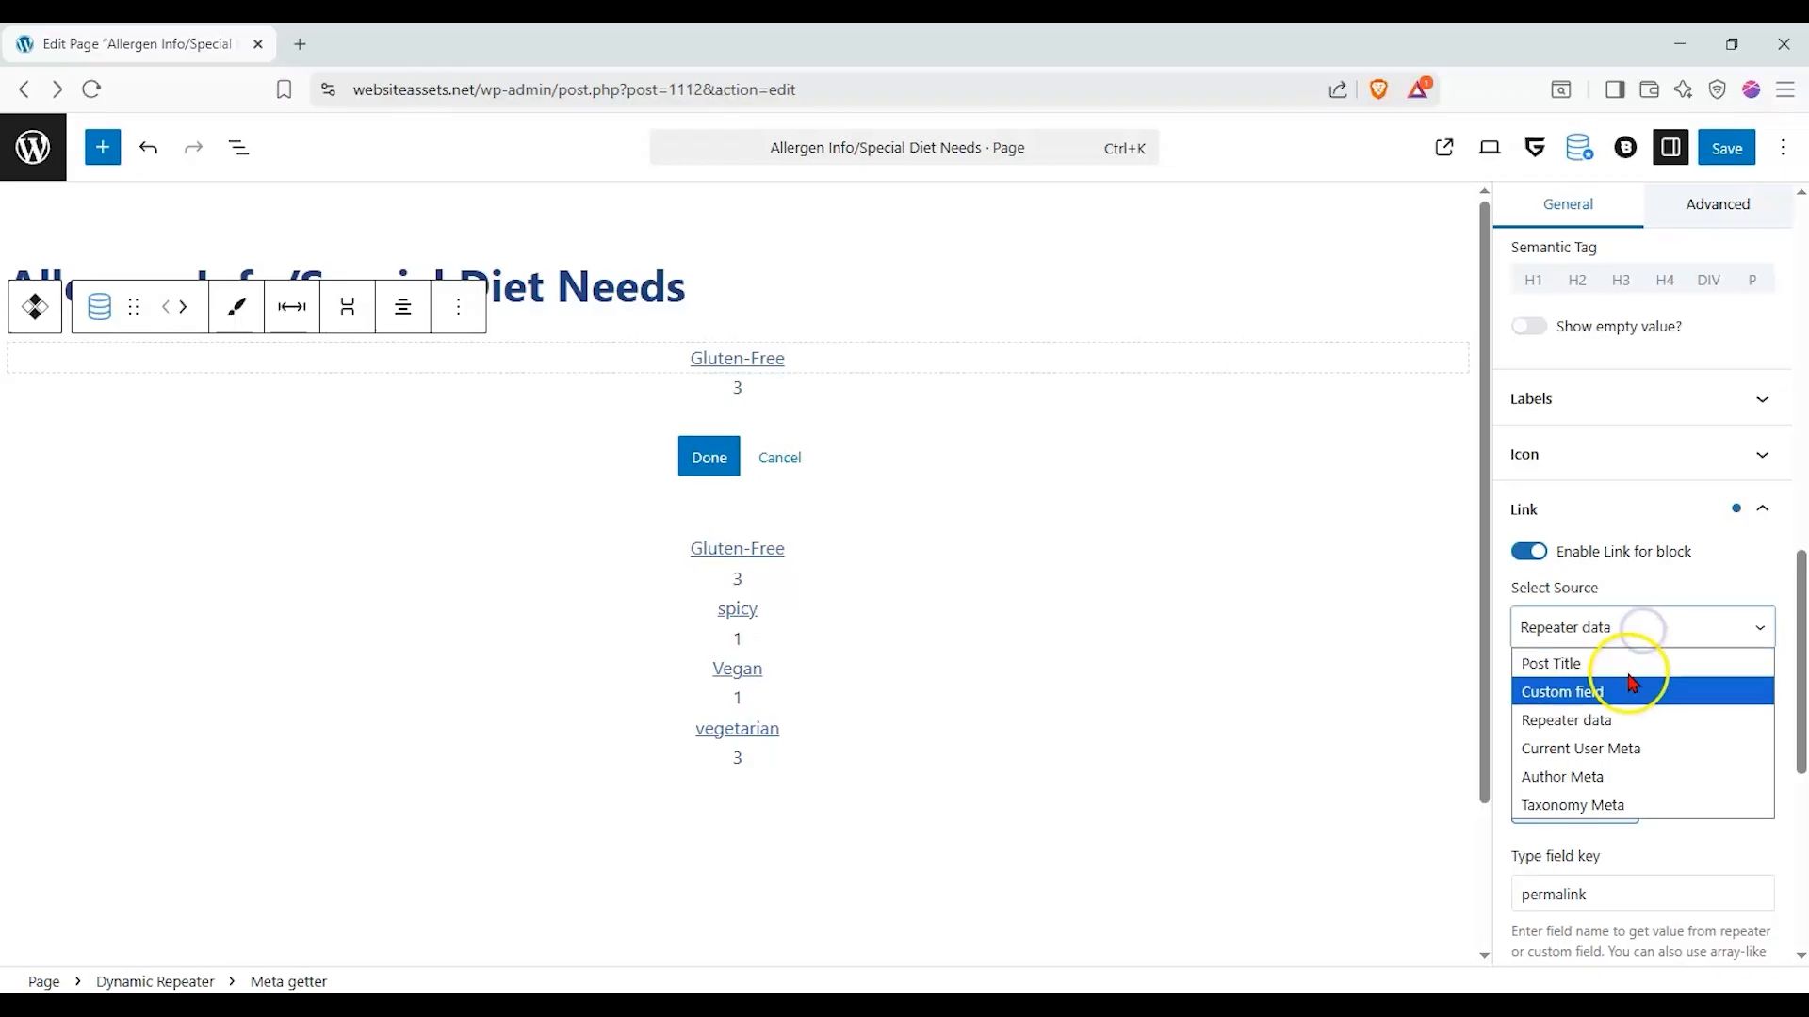
pyautogui.click(1630, 718)
pyautogui.click(1608, 808)
pyautogui.click(1604, 809)
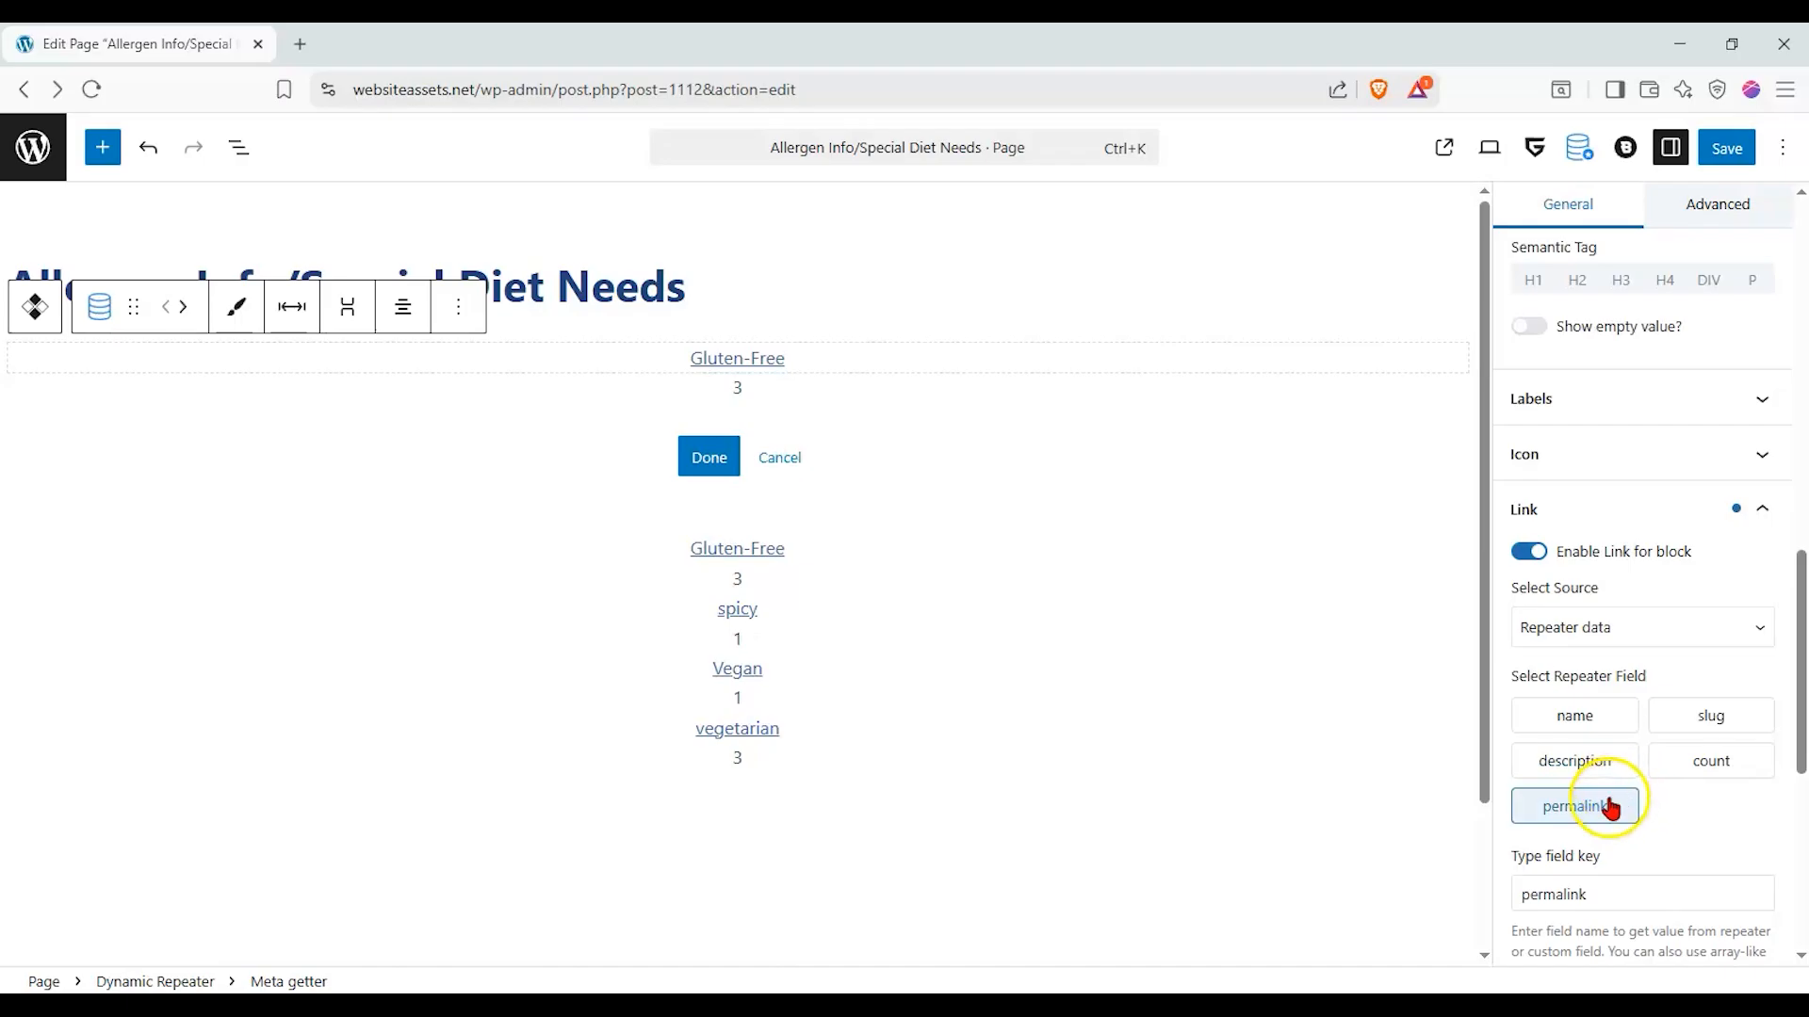
# - Try permalink as the tag name block's displayed repeater field, and switch it back to name
pyautogui.scroll(1, 1624, 567)
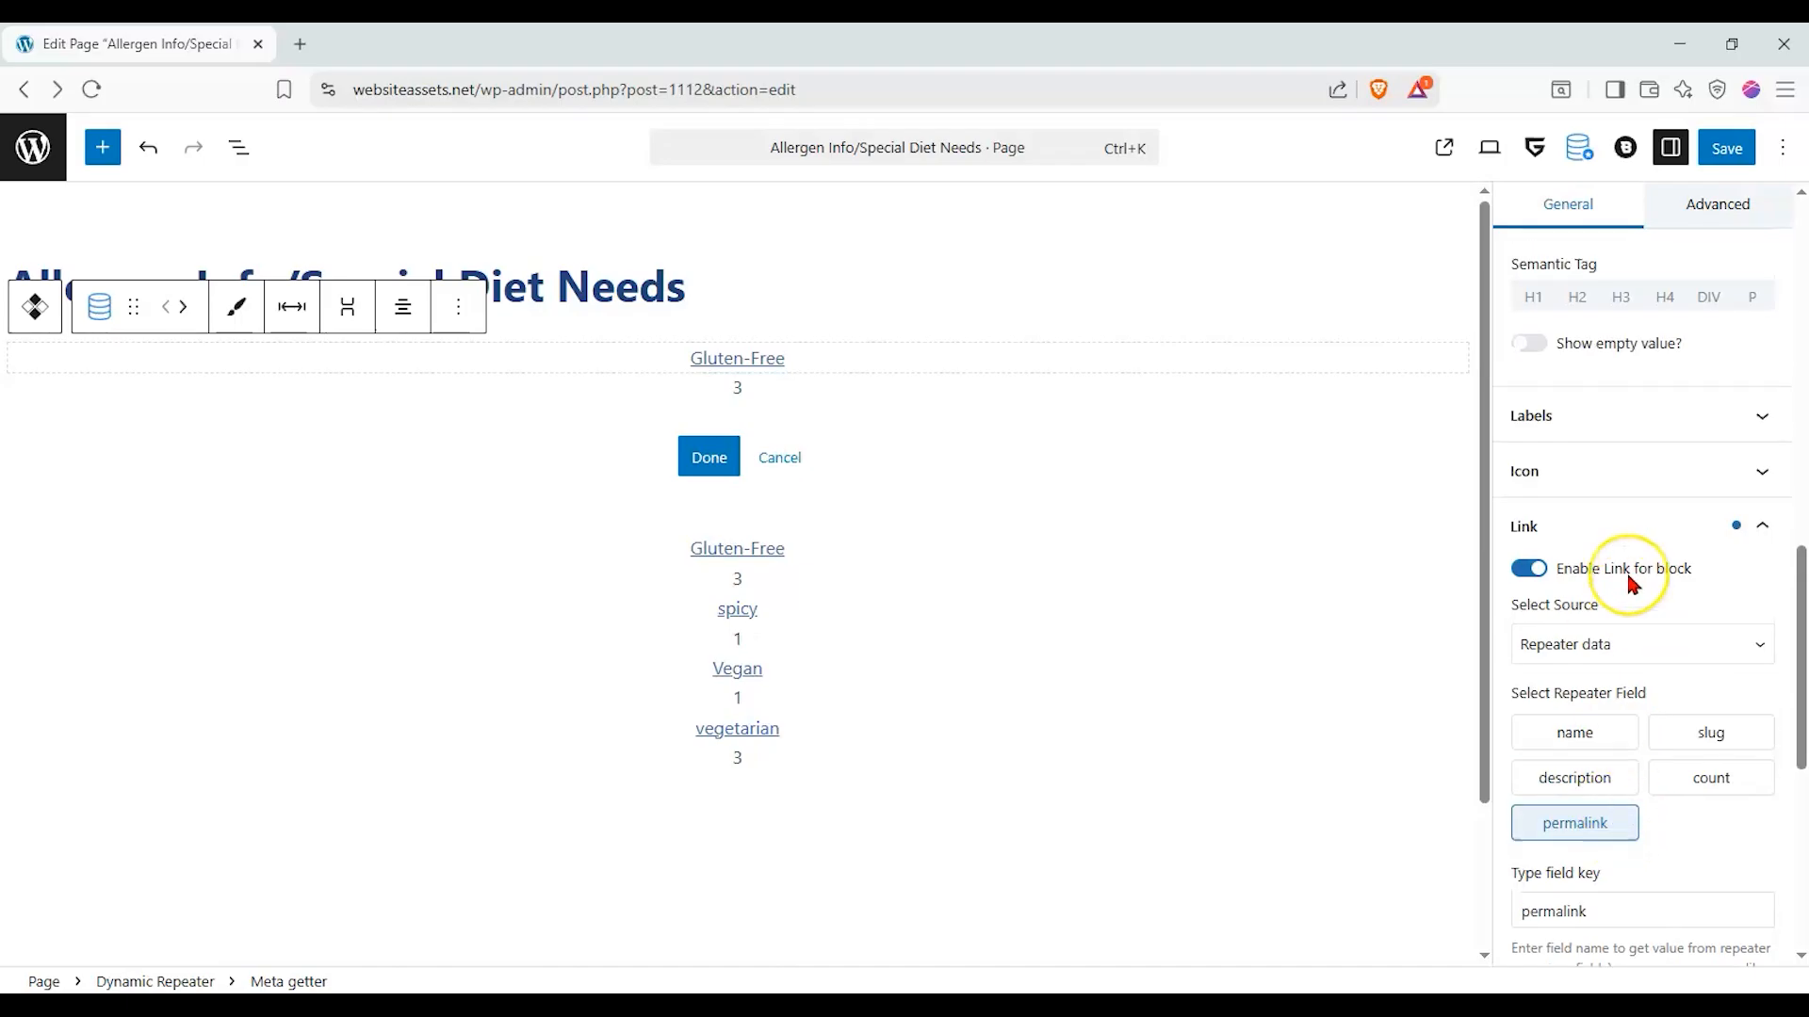
pyautogui.scroll(6, 1625, 569)
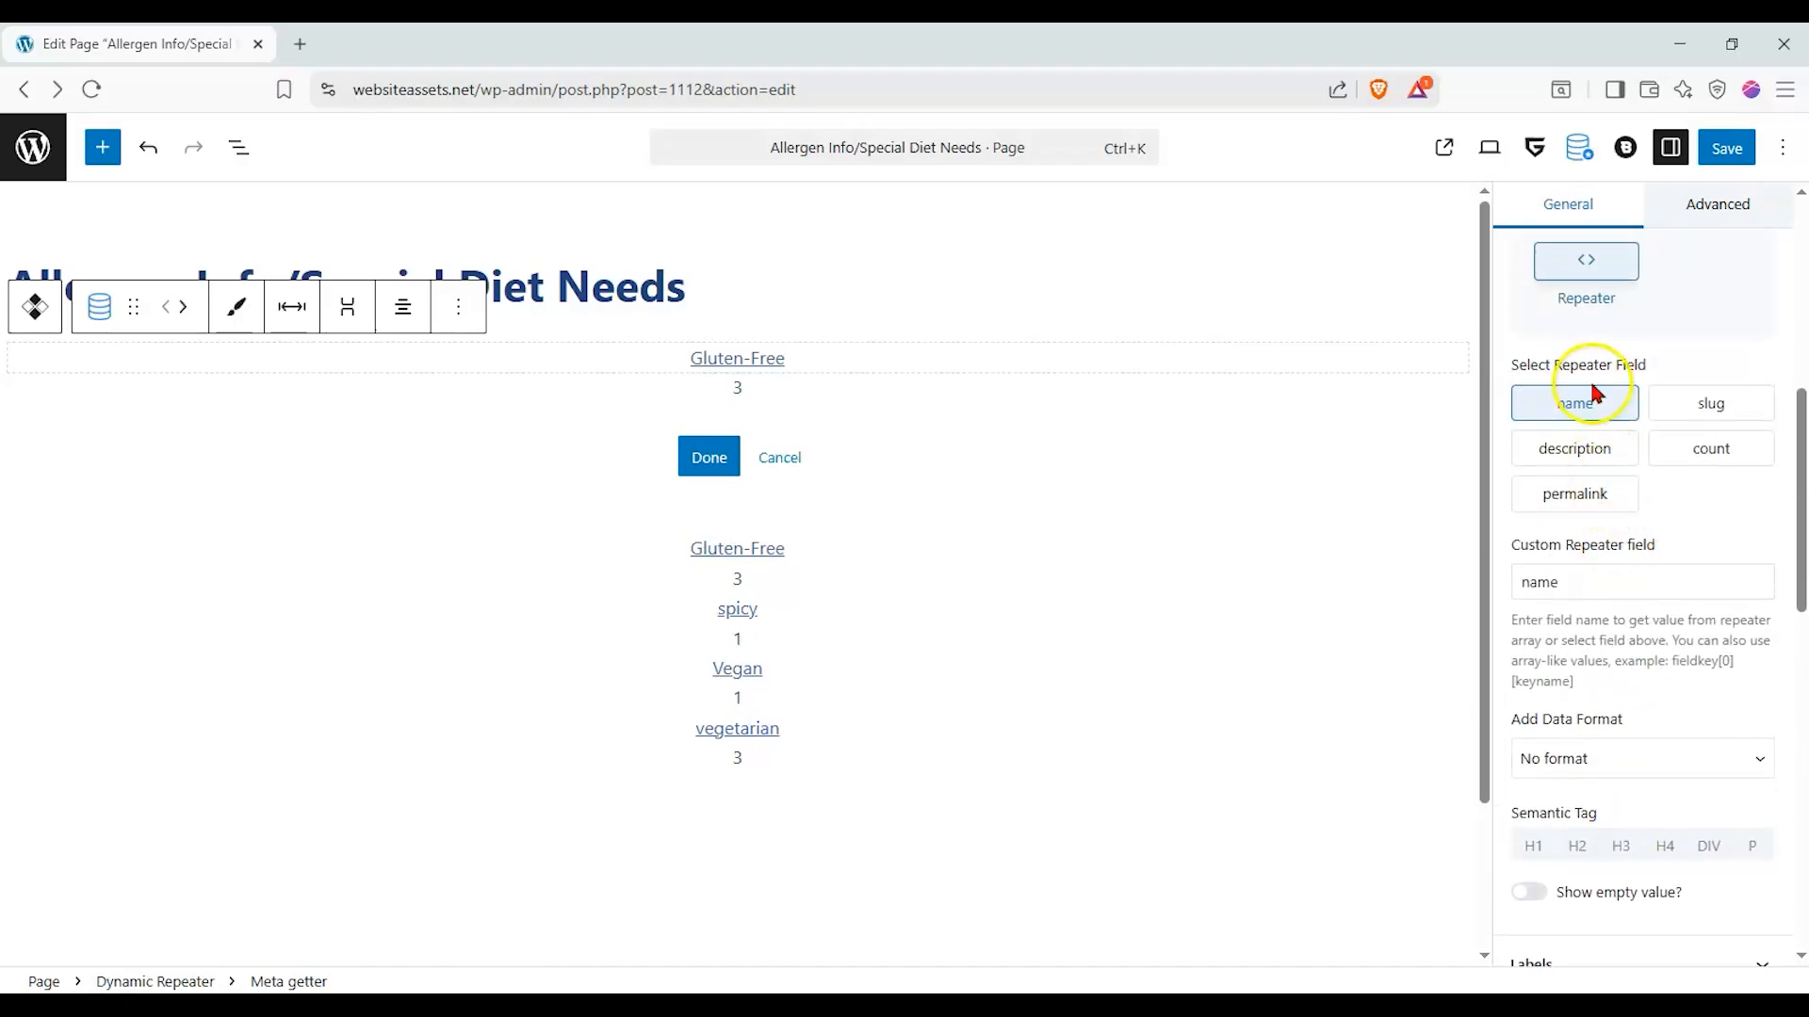
pyautogui.click(1547, 495)
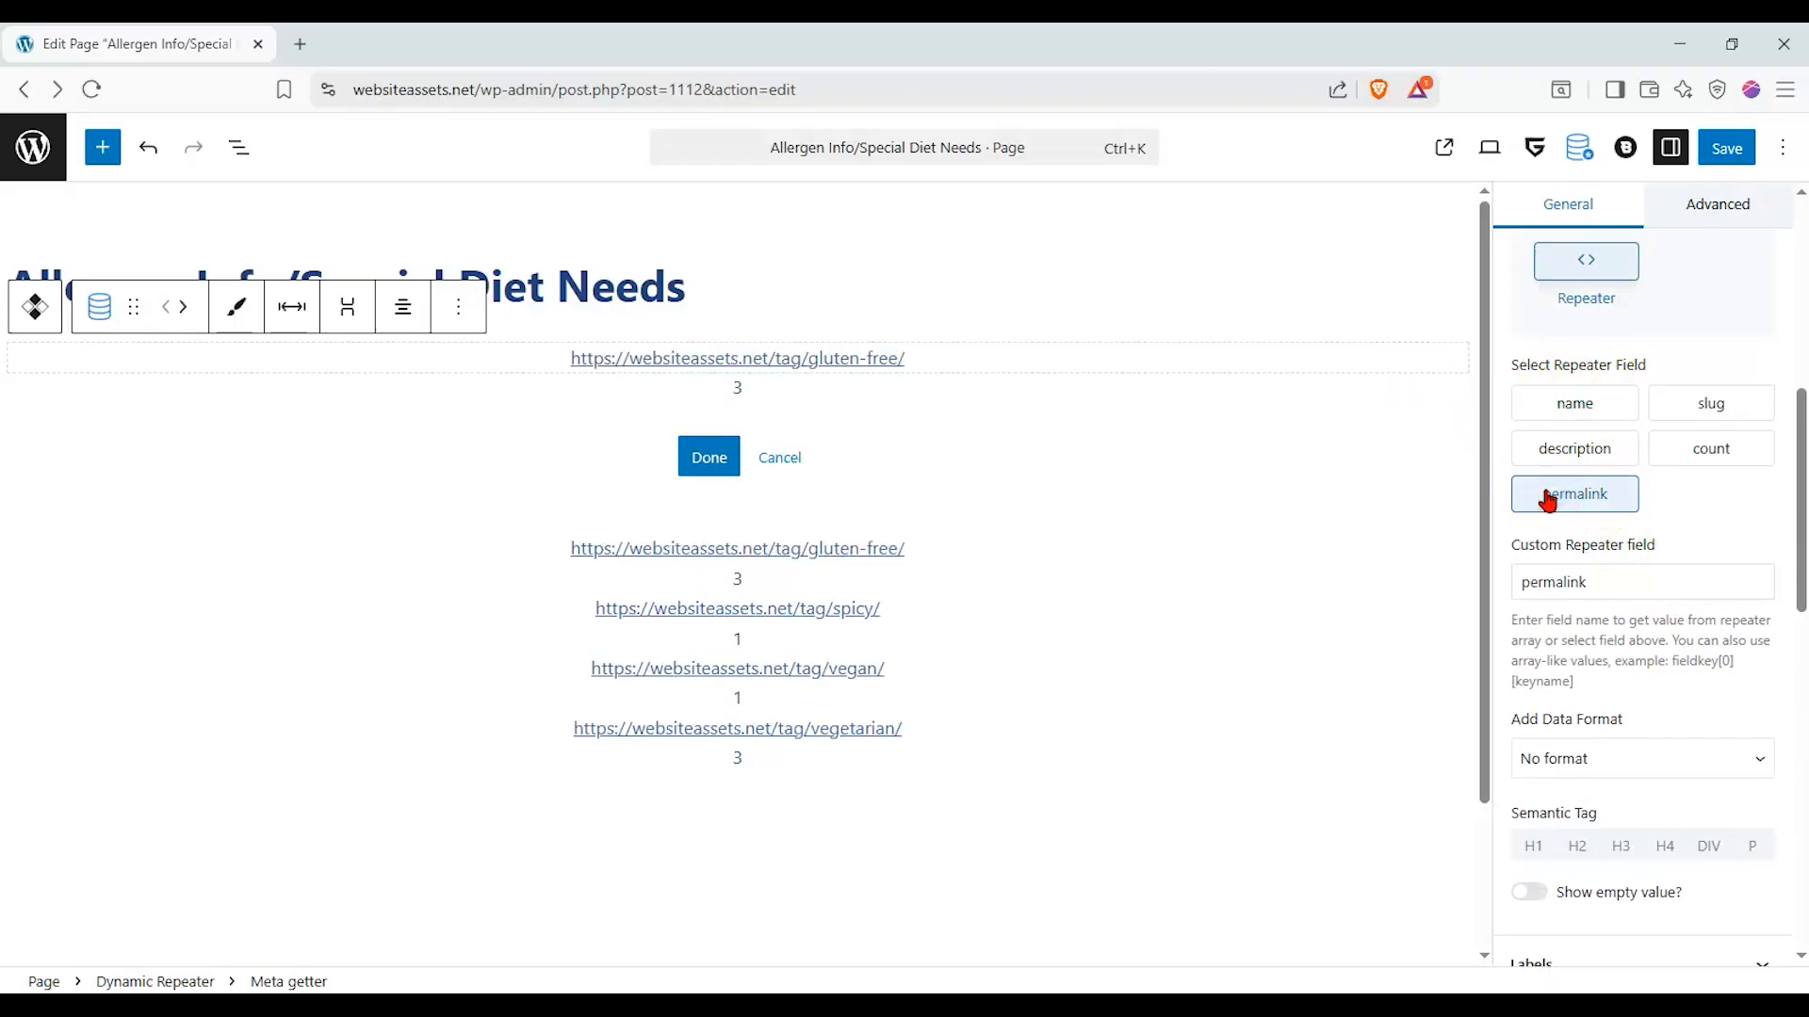
pyautogui.click(825, 362)
pyautogui.click(1549, 403)
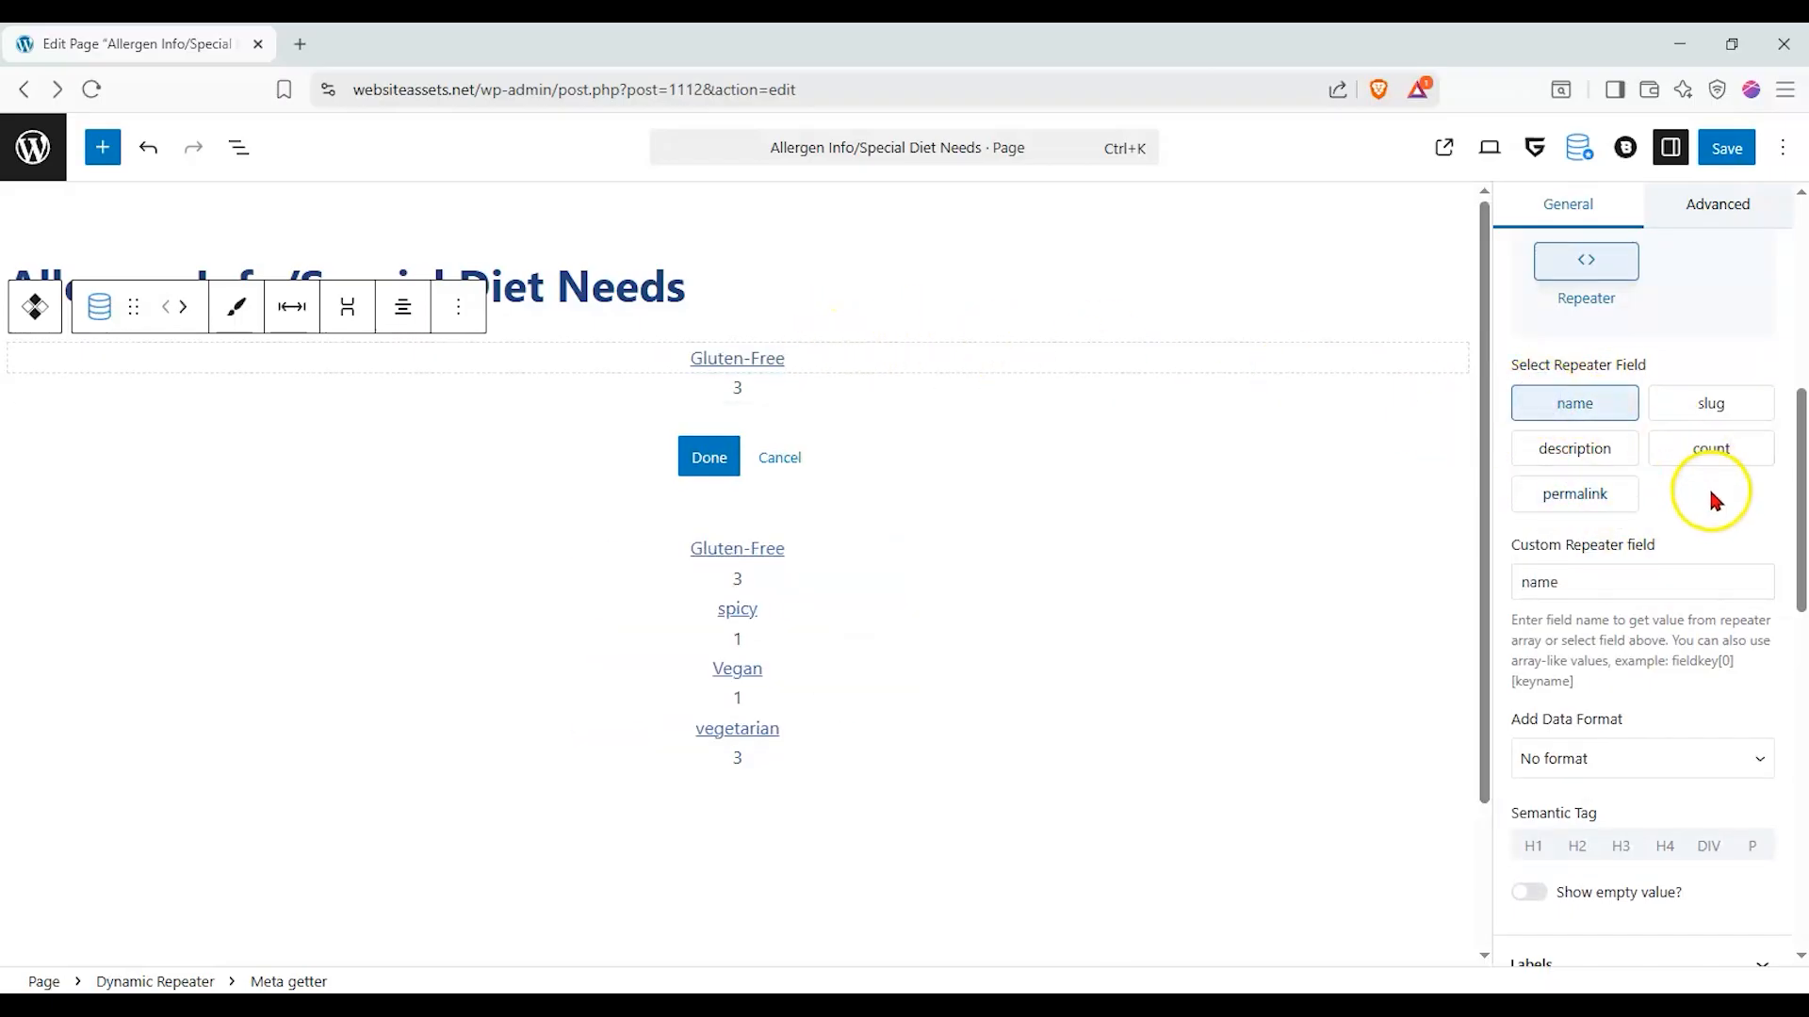
# - Set the tag name's value typography text color to a bright red, about #F70A0A
pyautogui.scroll(-4, 1710, 490)
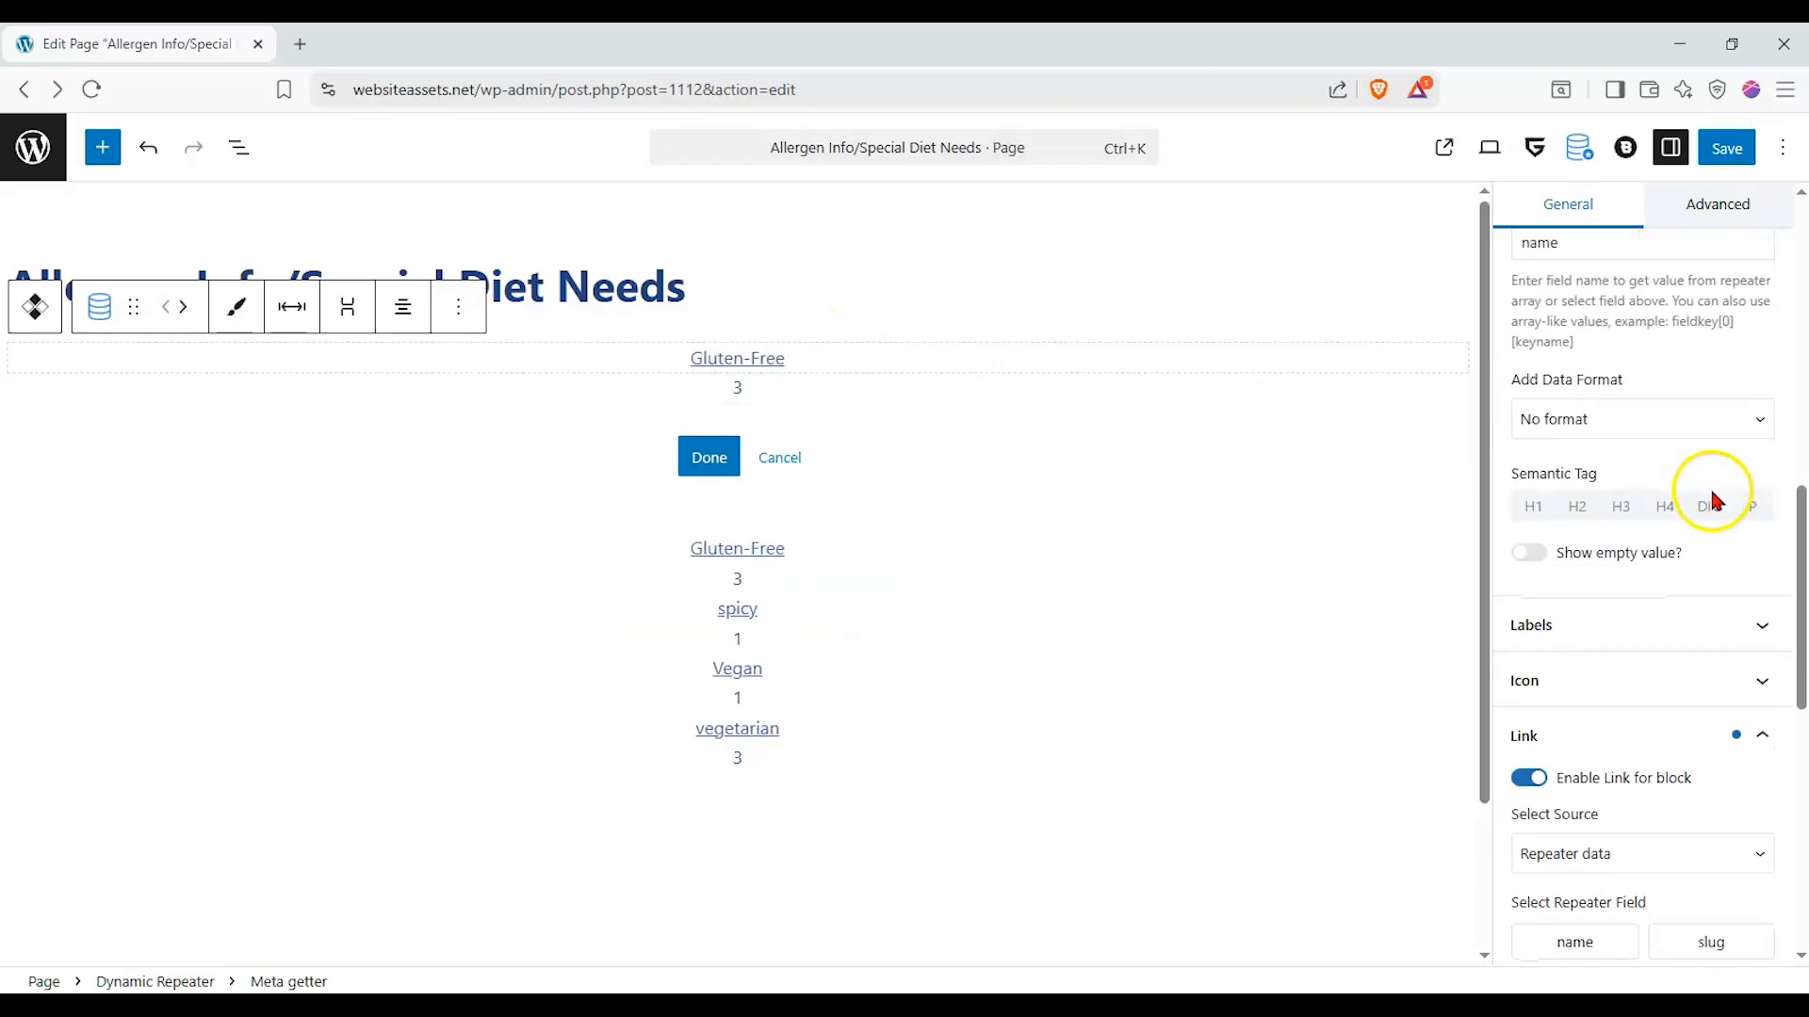
pyautogui.click(1696, 738)
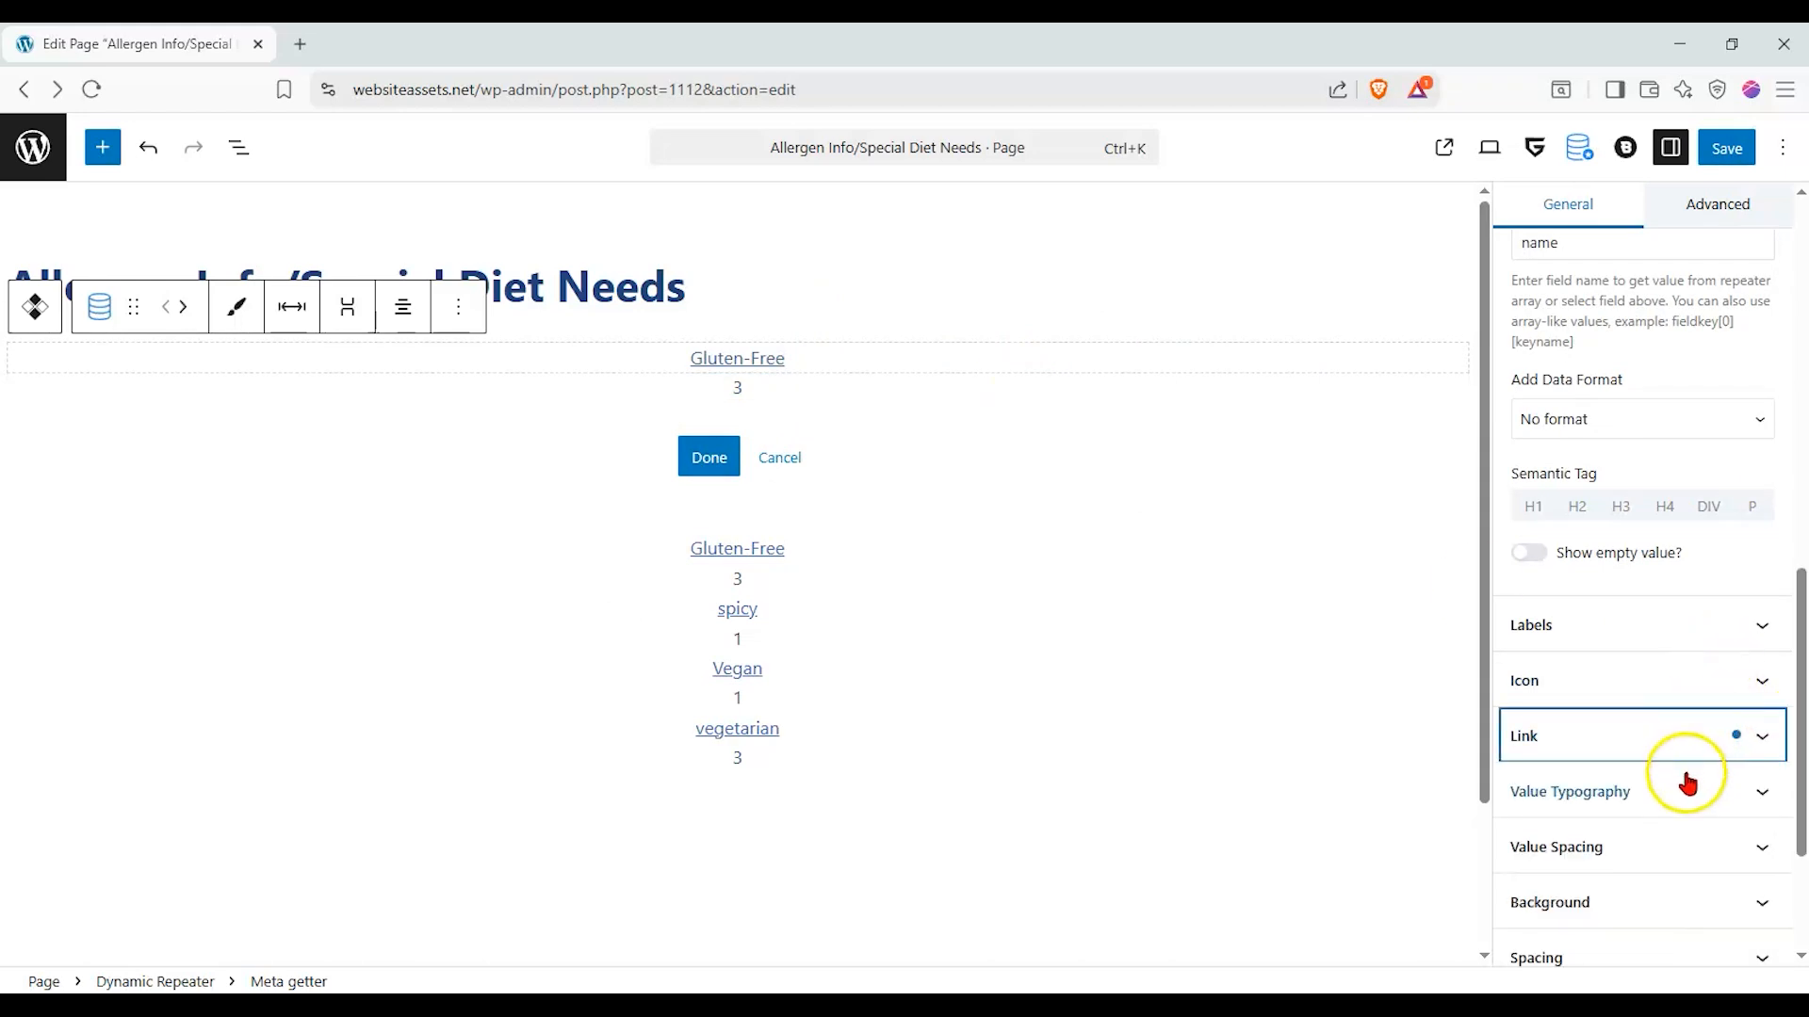
pyautogui.click(1671, 811)
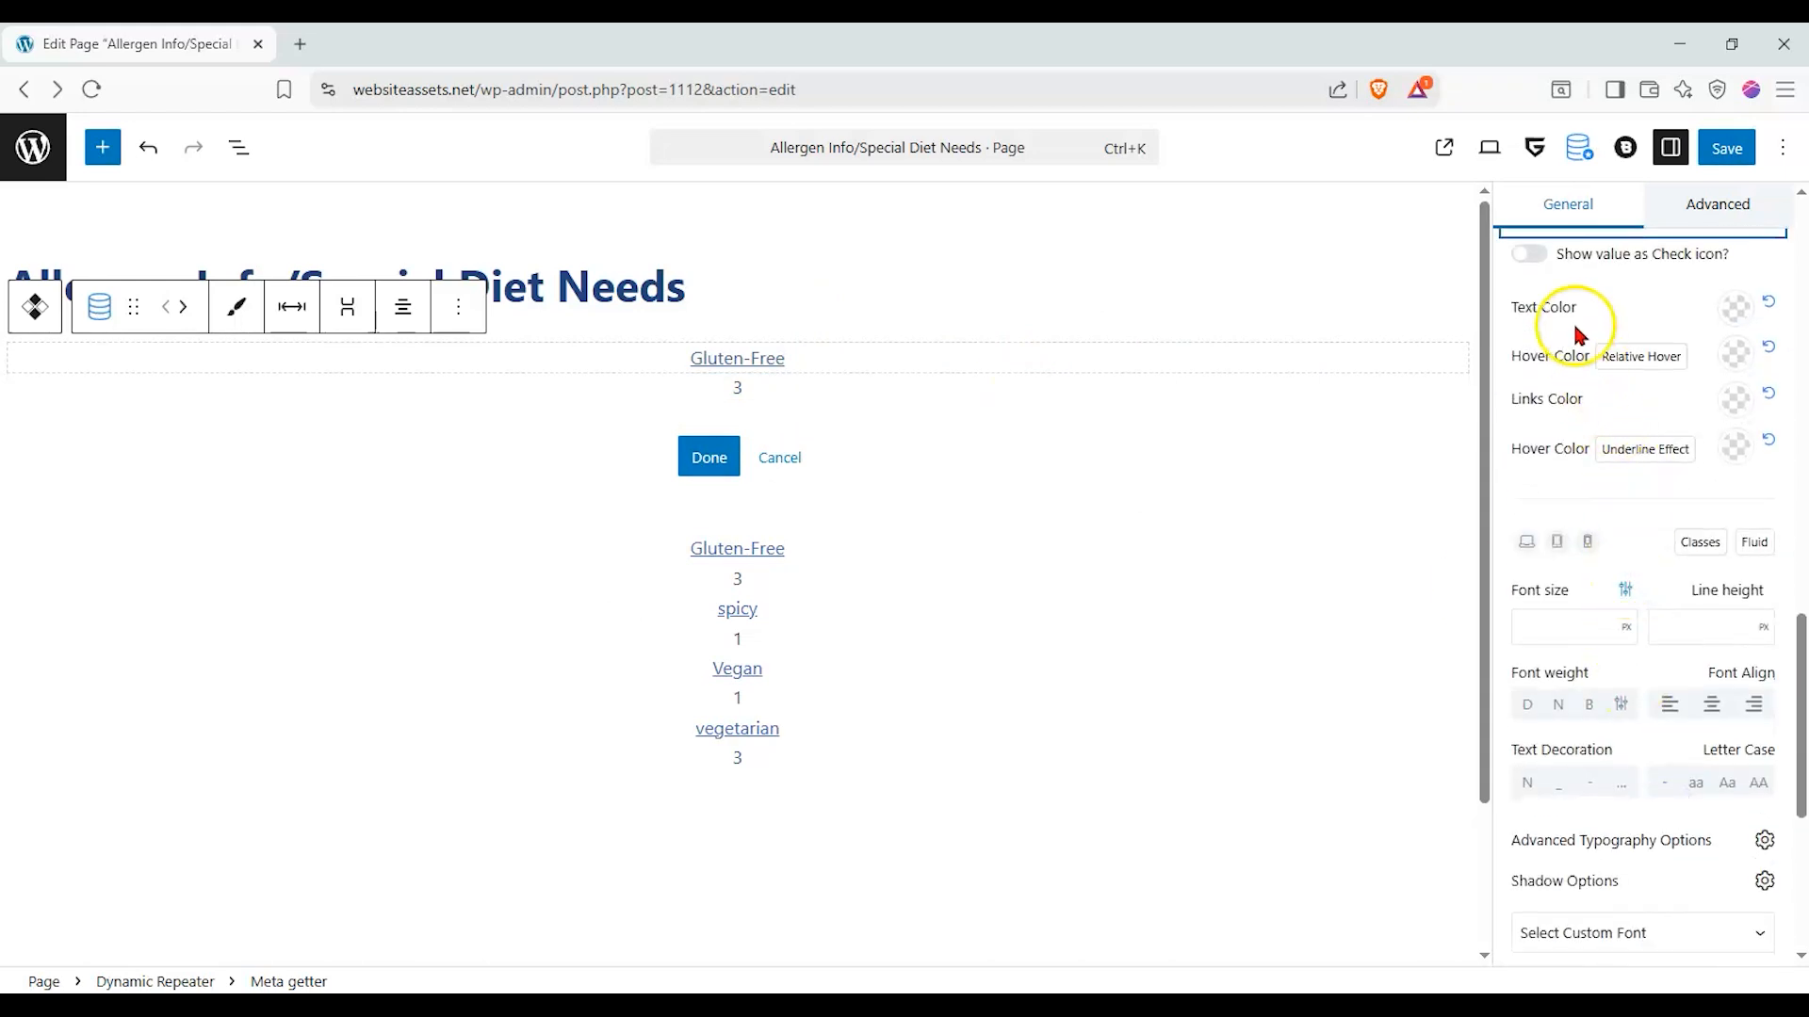
pyautogui.click(1741, 311)
pyautogui.moveTo(1653, 433); pyautogui.dragTo(1727, 377)
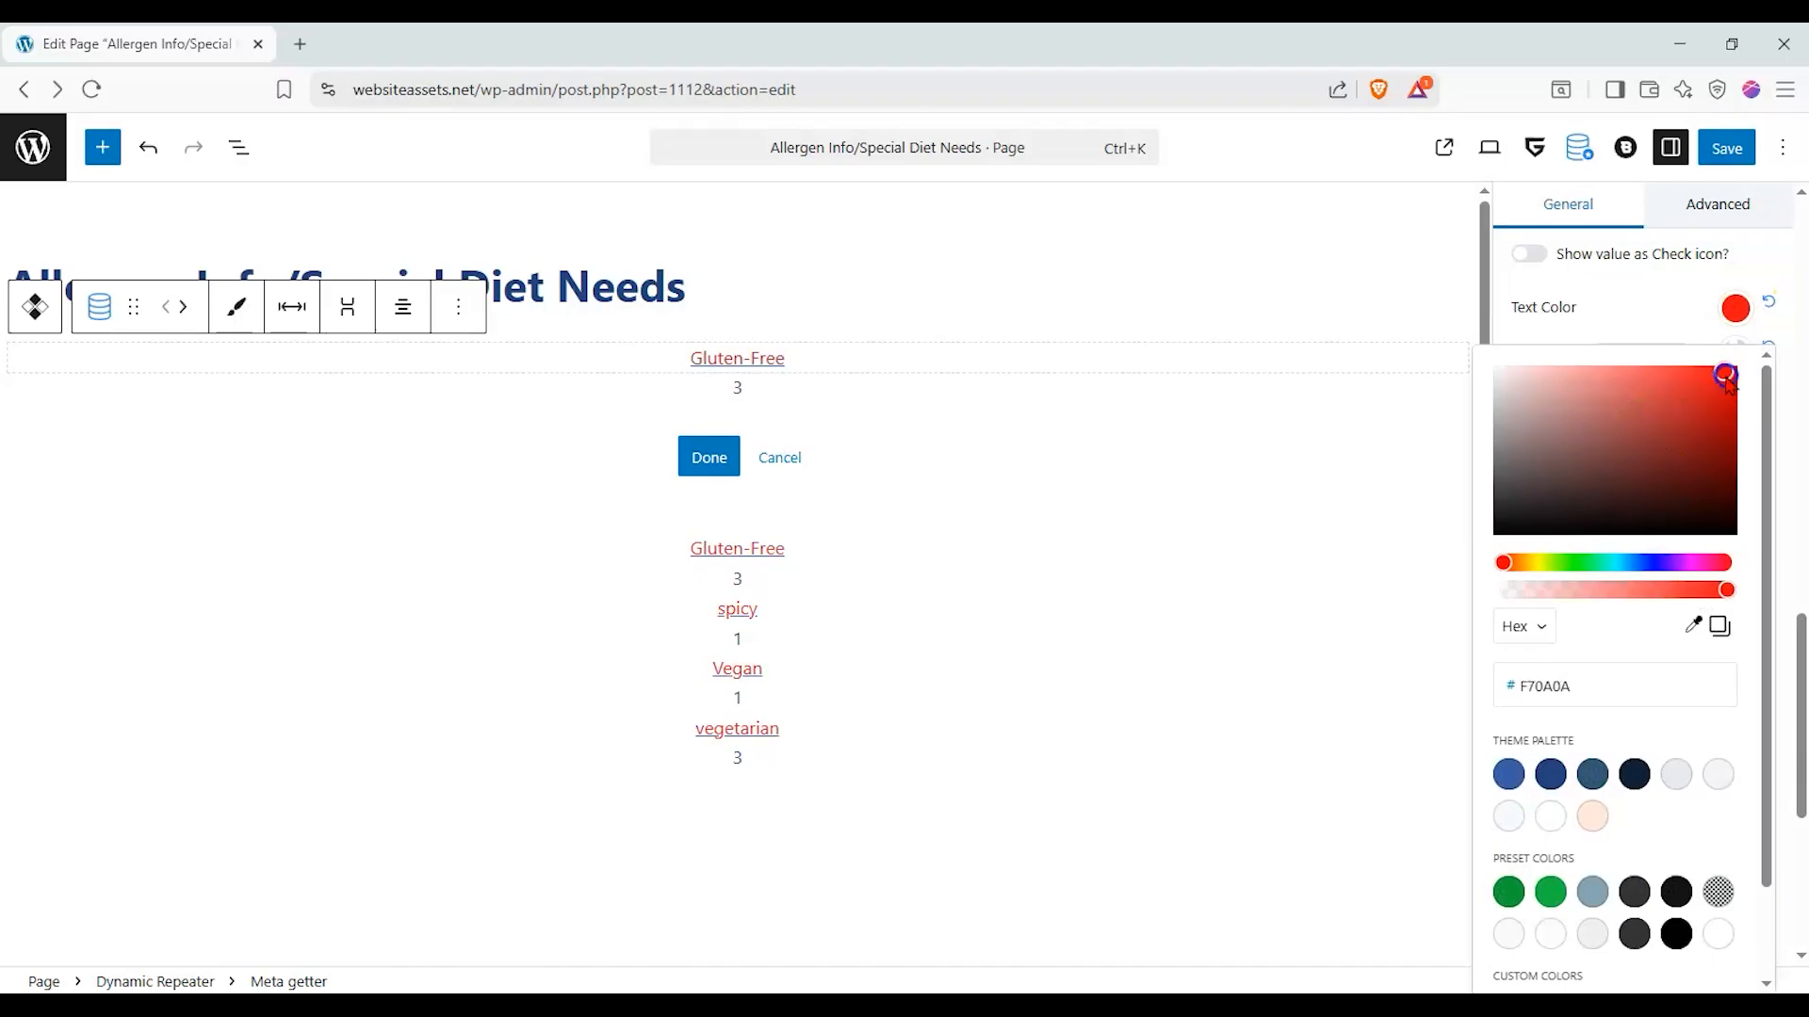
pyautogui.click(1655, 324)
# - Set the tag name's font size to the Large (30px) preset and its letter case to uppercase
pyautogui.click(1626, 628)
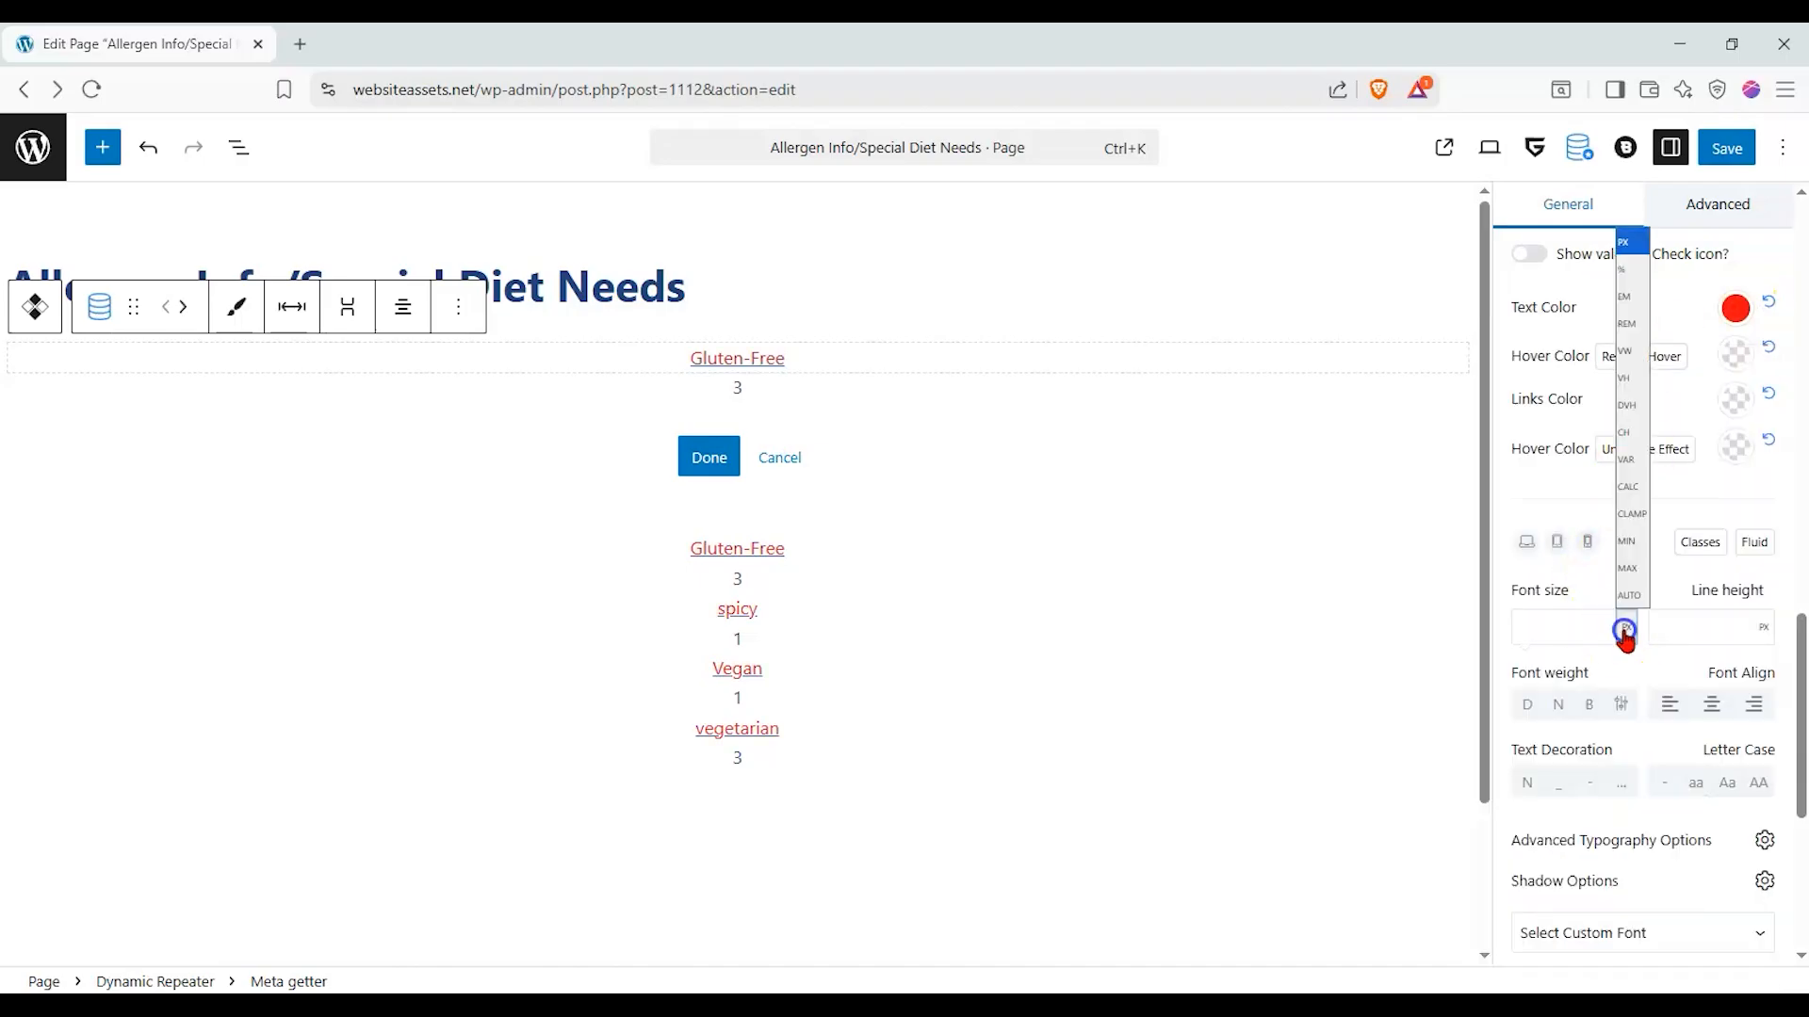
pyautogui.click(1625, 589)
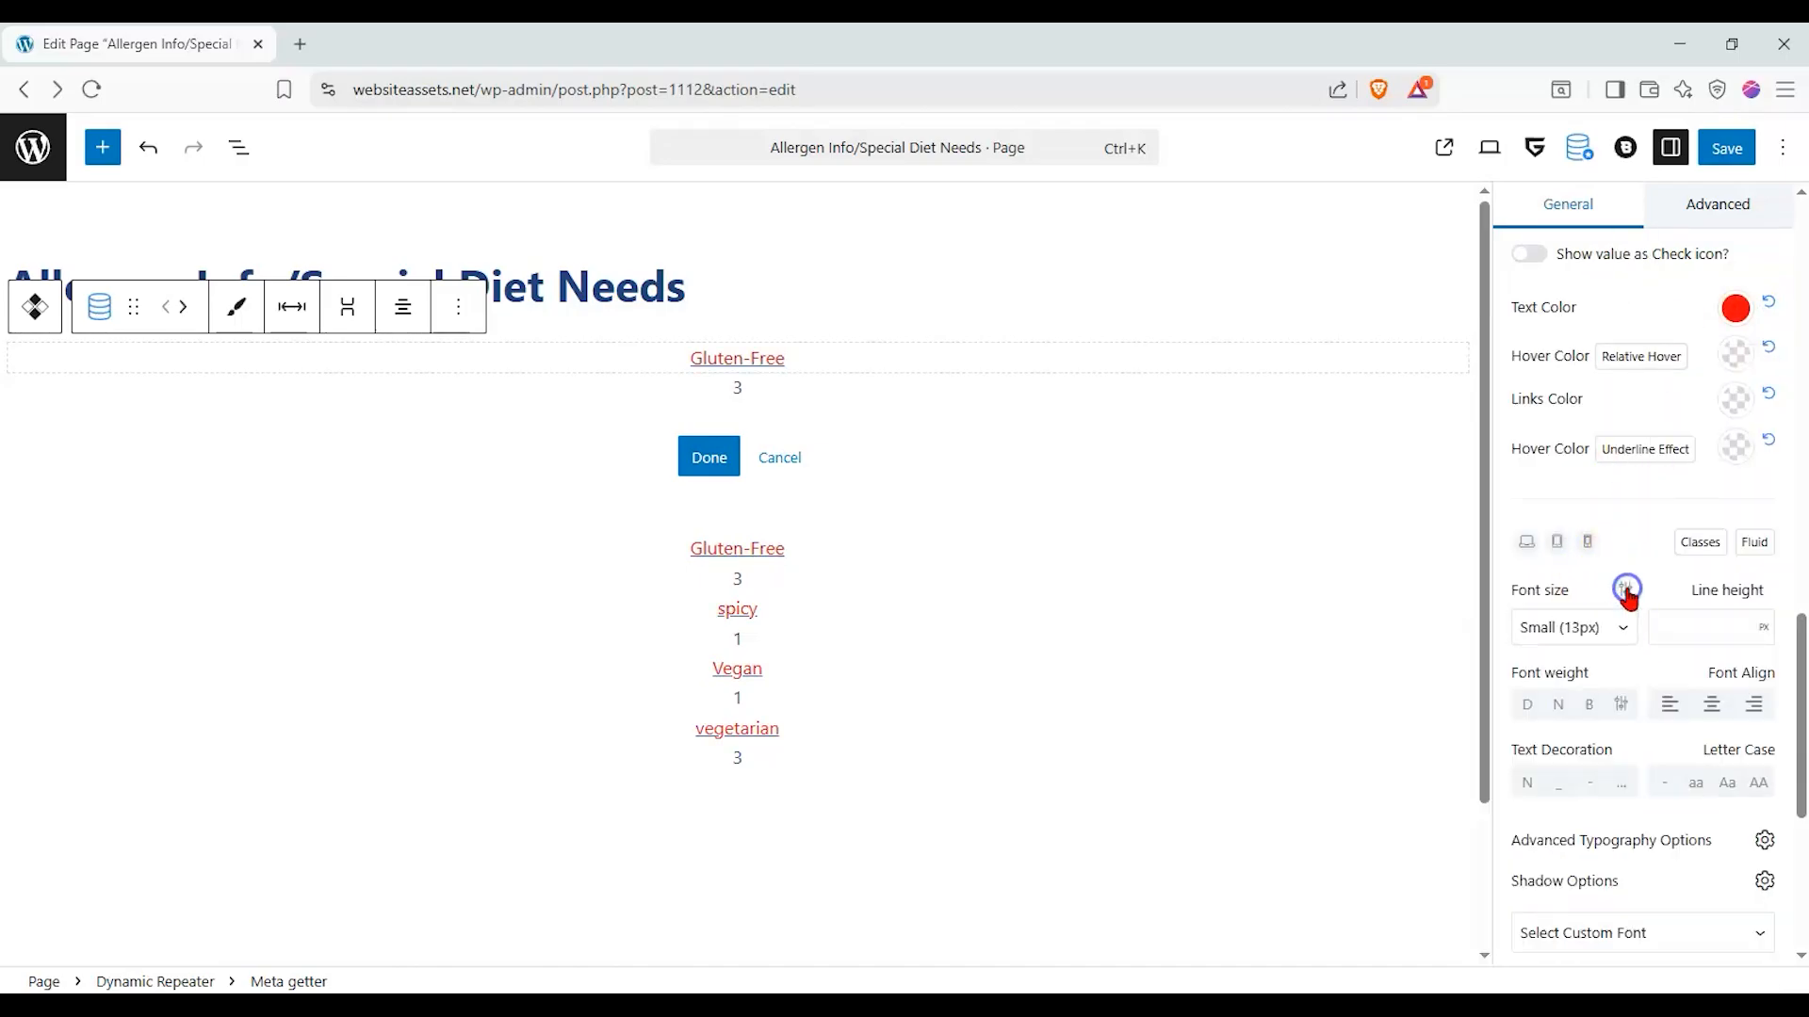
pyautogui.click(1589, 637)
pyautogui.click(1569, 856)
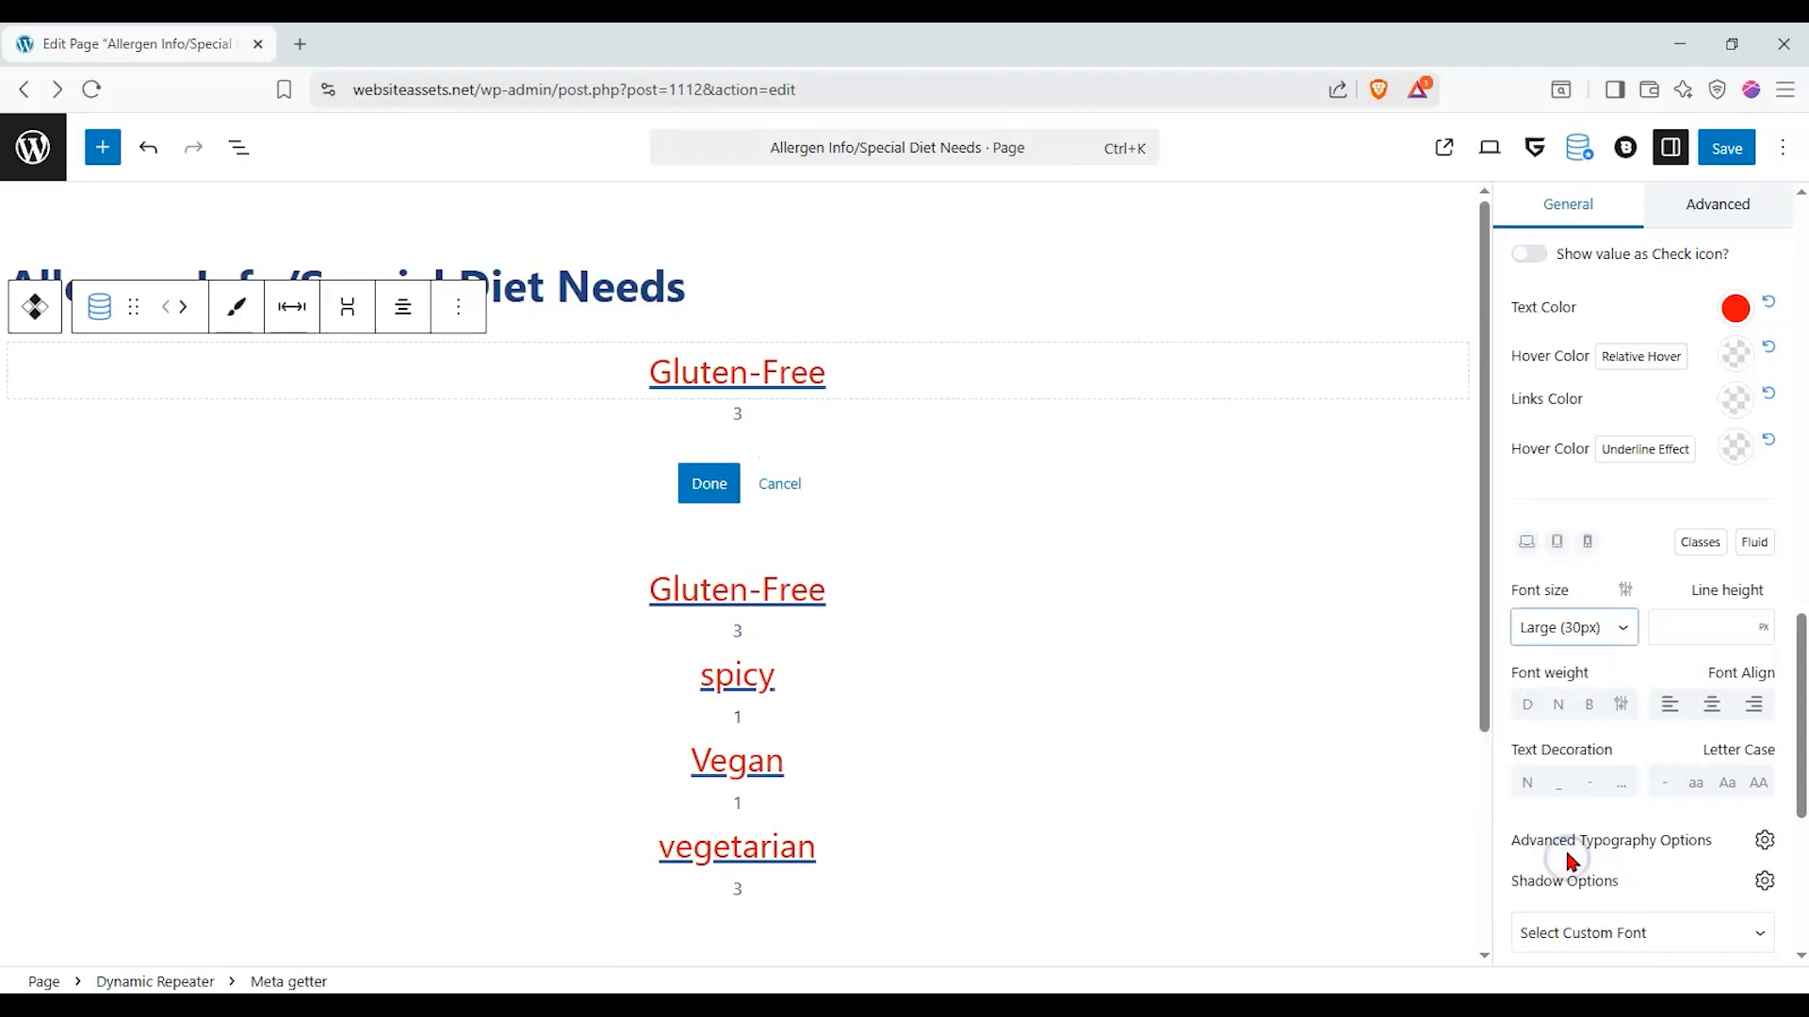
pyautogui.click(1650, 665)
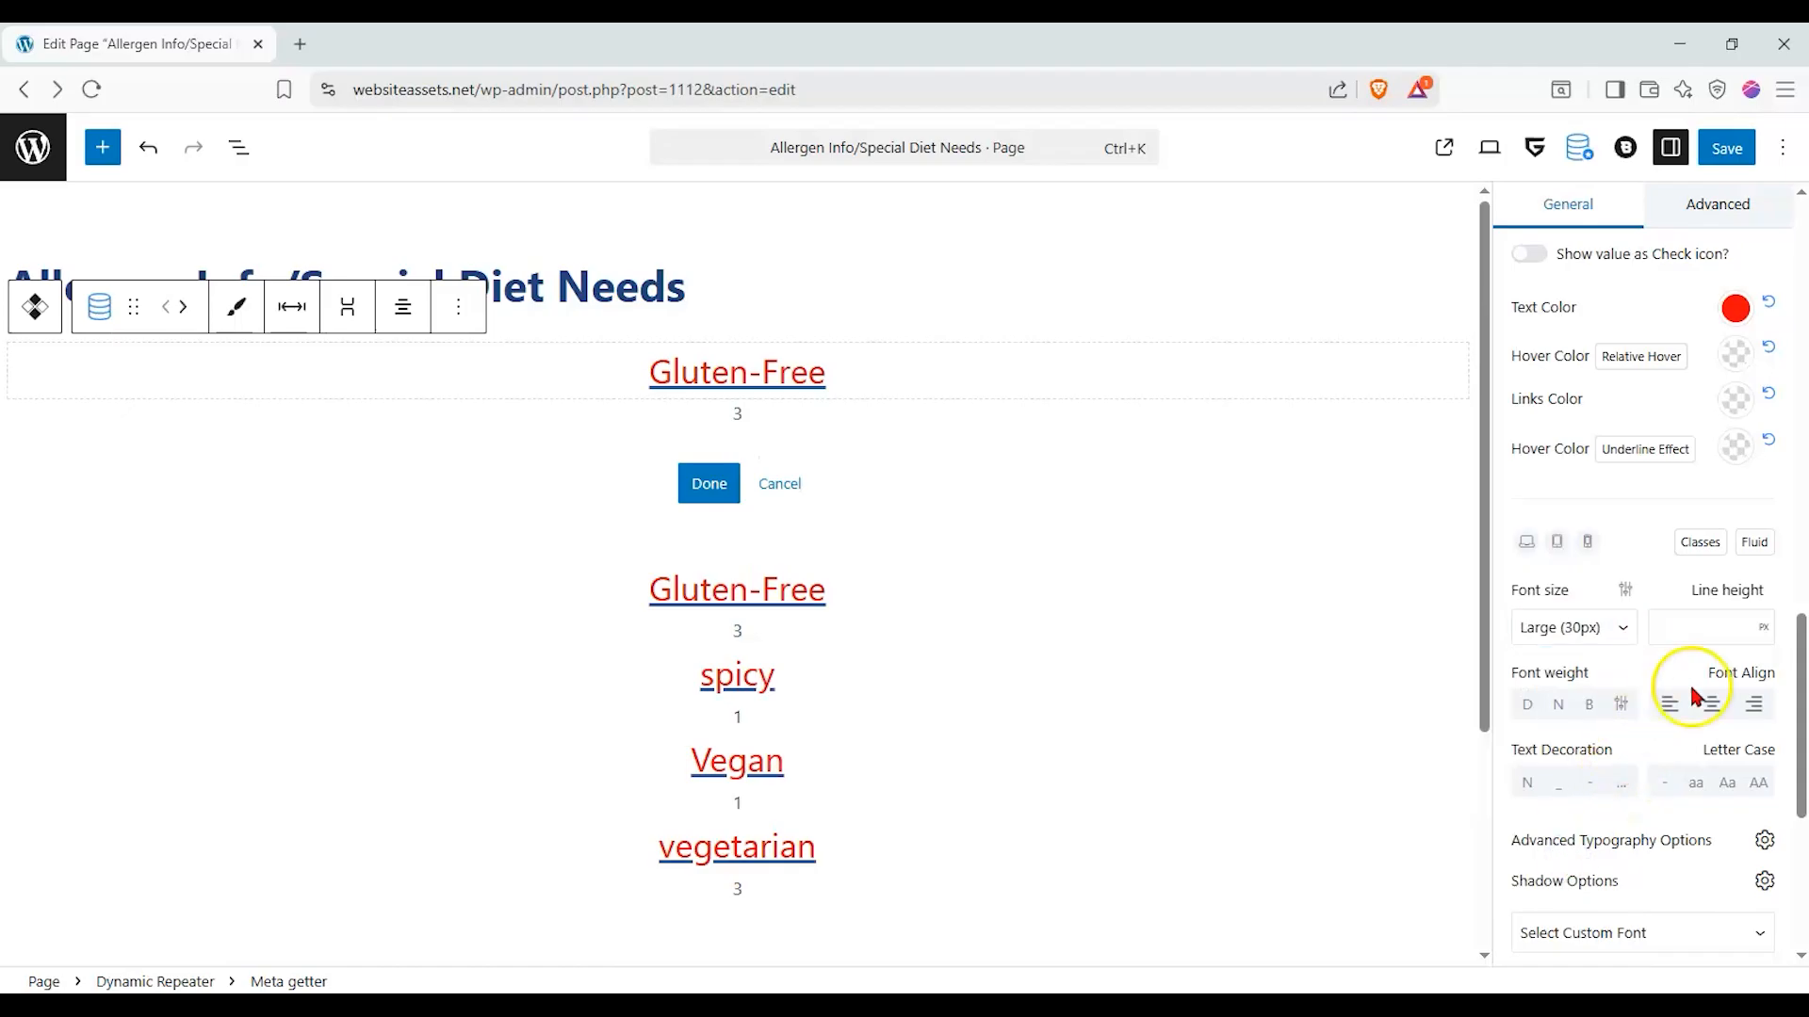
pyautogui.click(1759, 783)
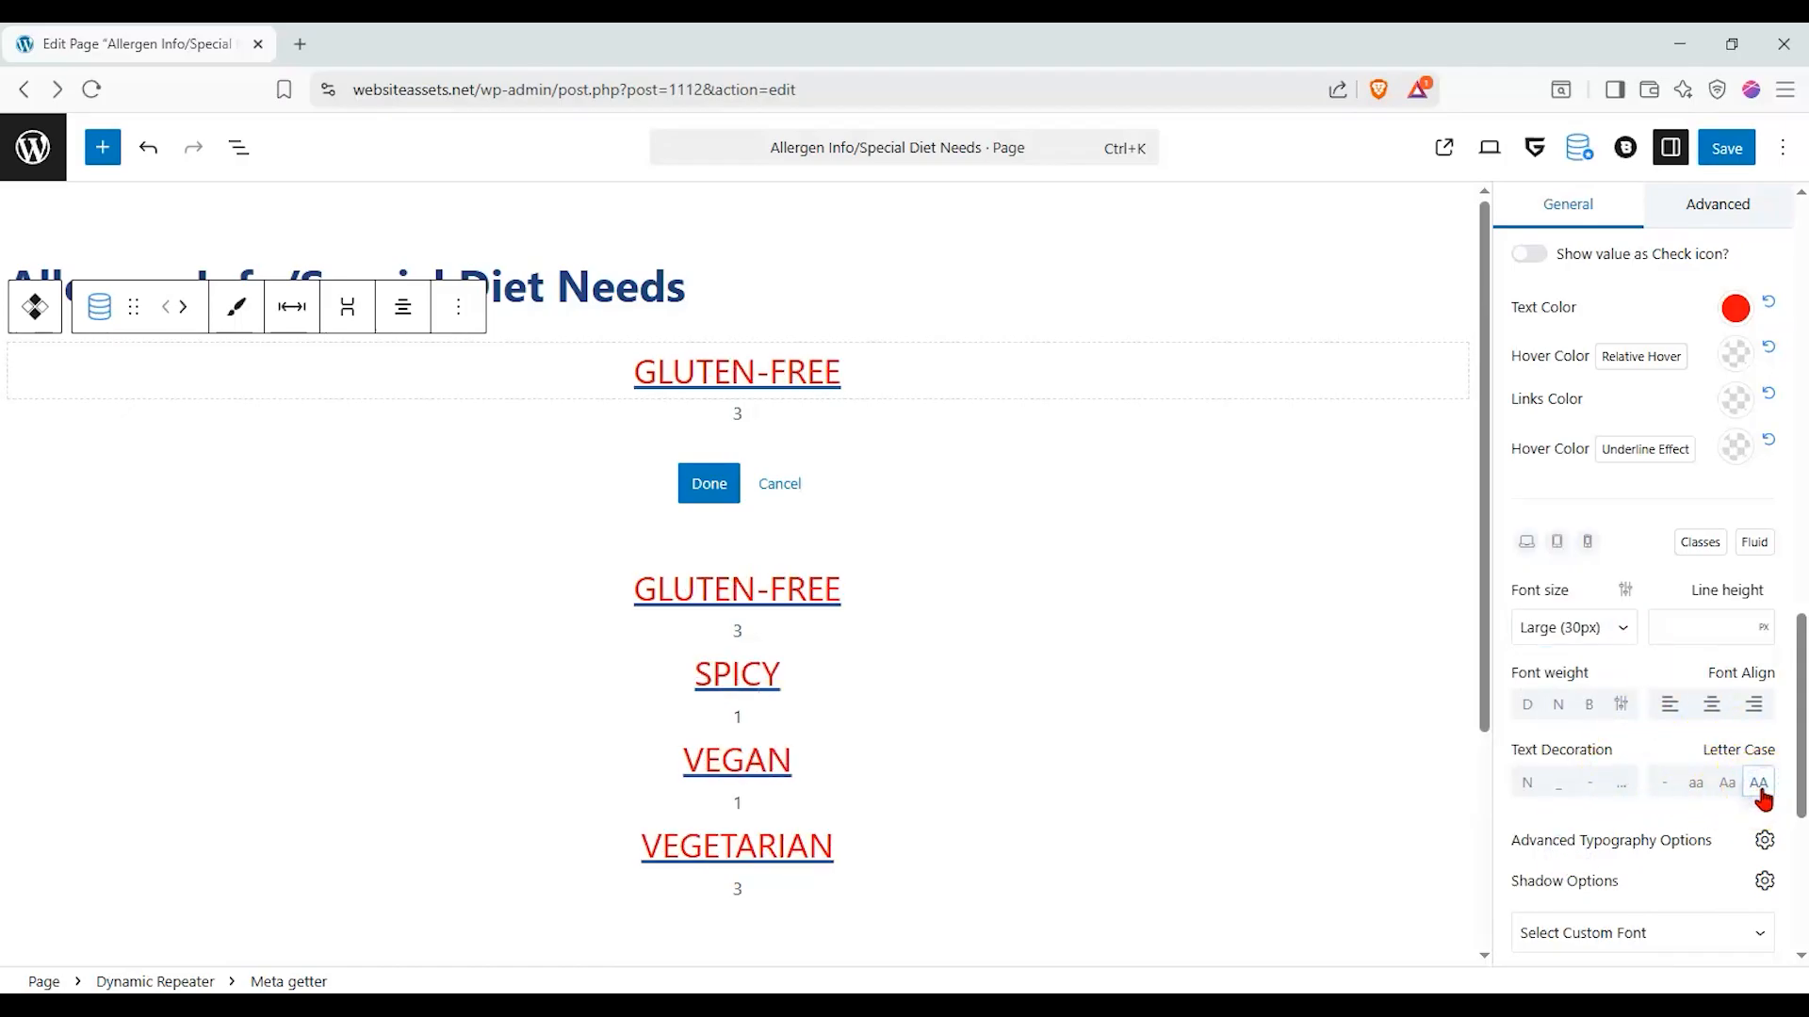
pyautogui.click(1727, 783)
pyautogui.click(1754, 783)
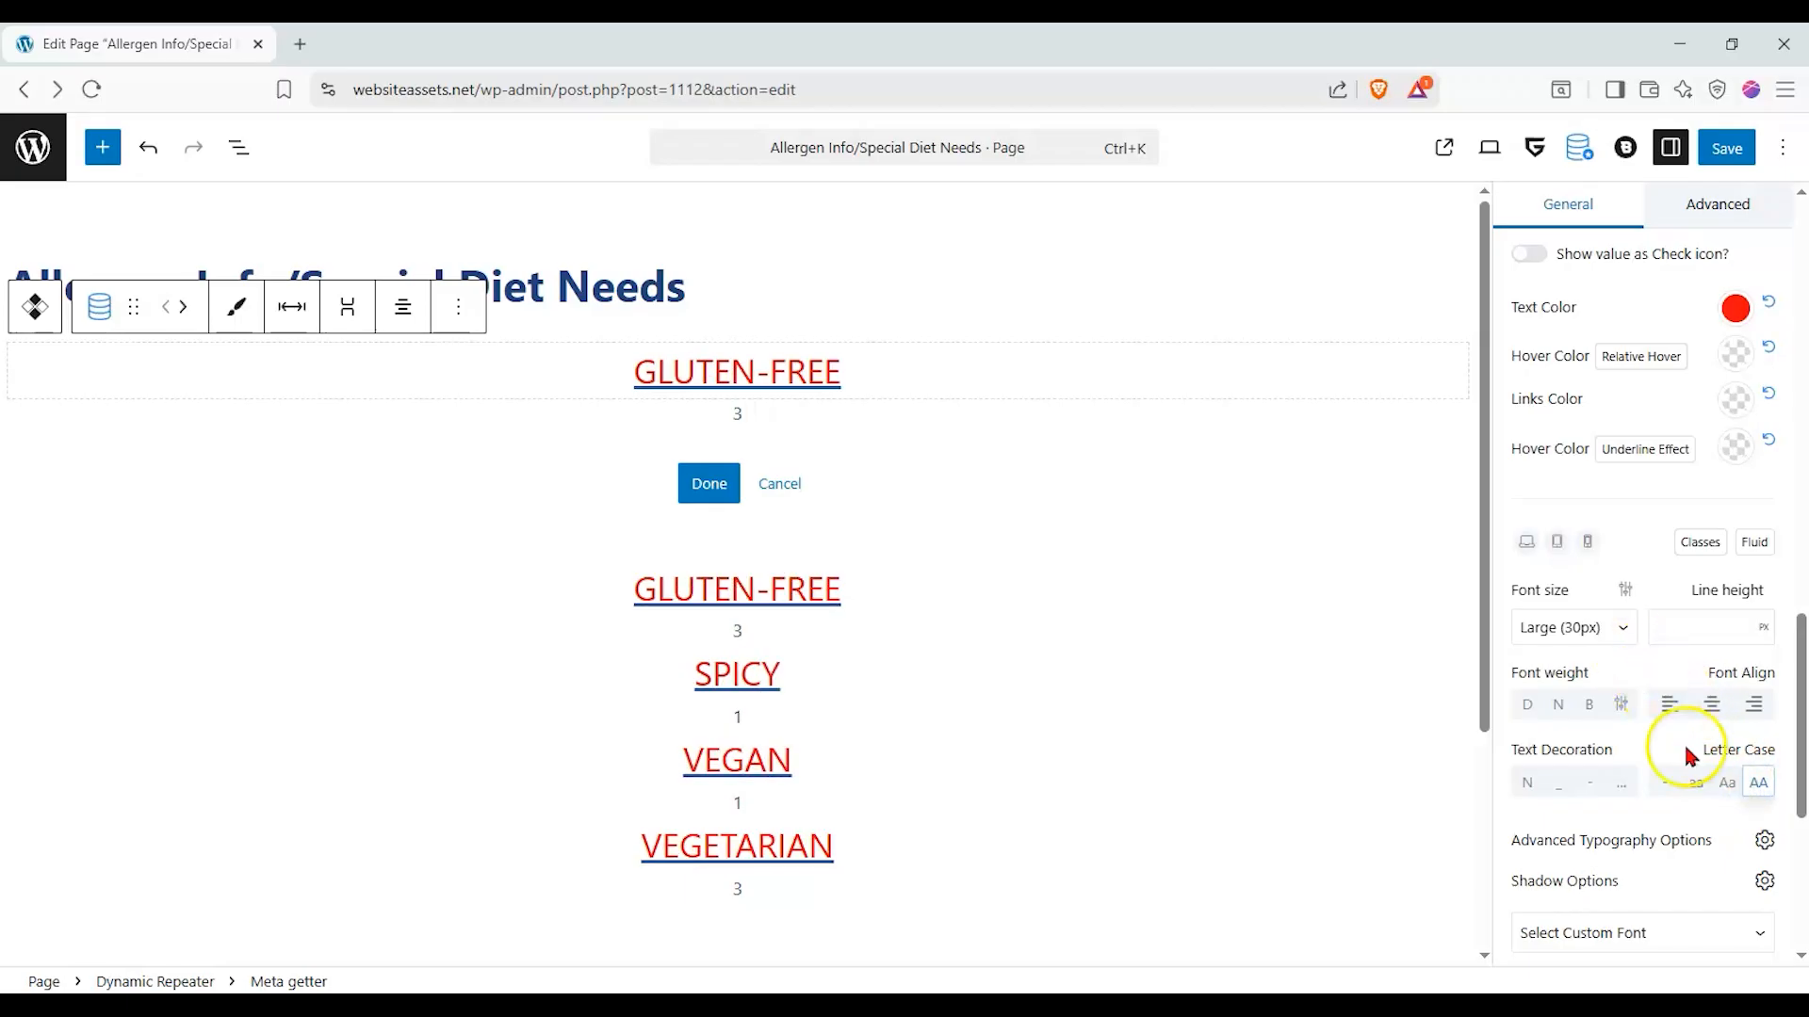
# - Give the tag name block a light green background color, about #DDFFA2
pyautogui.scroll(-3, 1691, 763)
pyautogui.click(1686, 808)
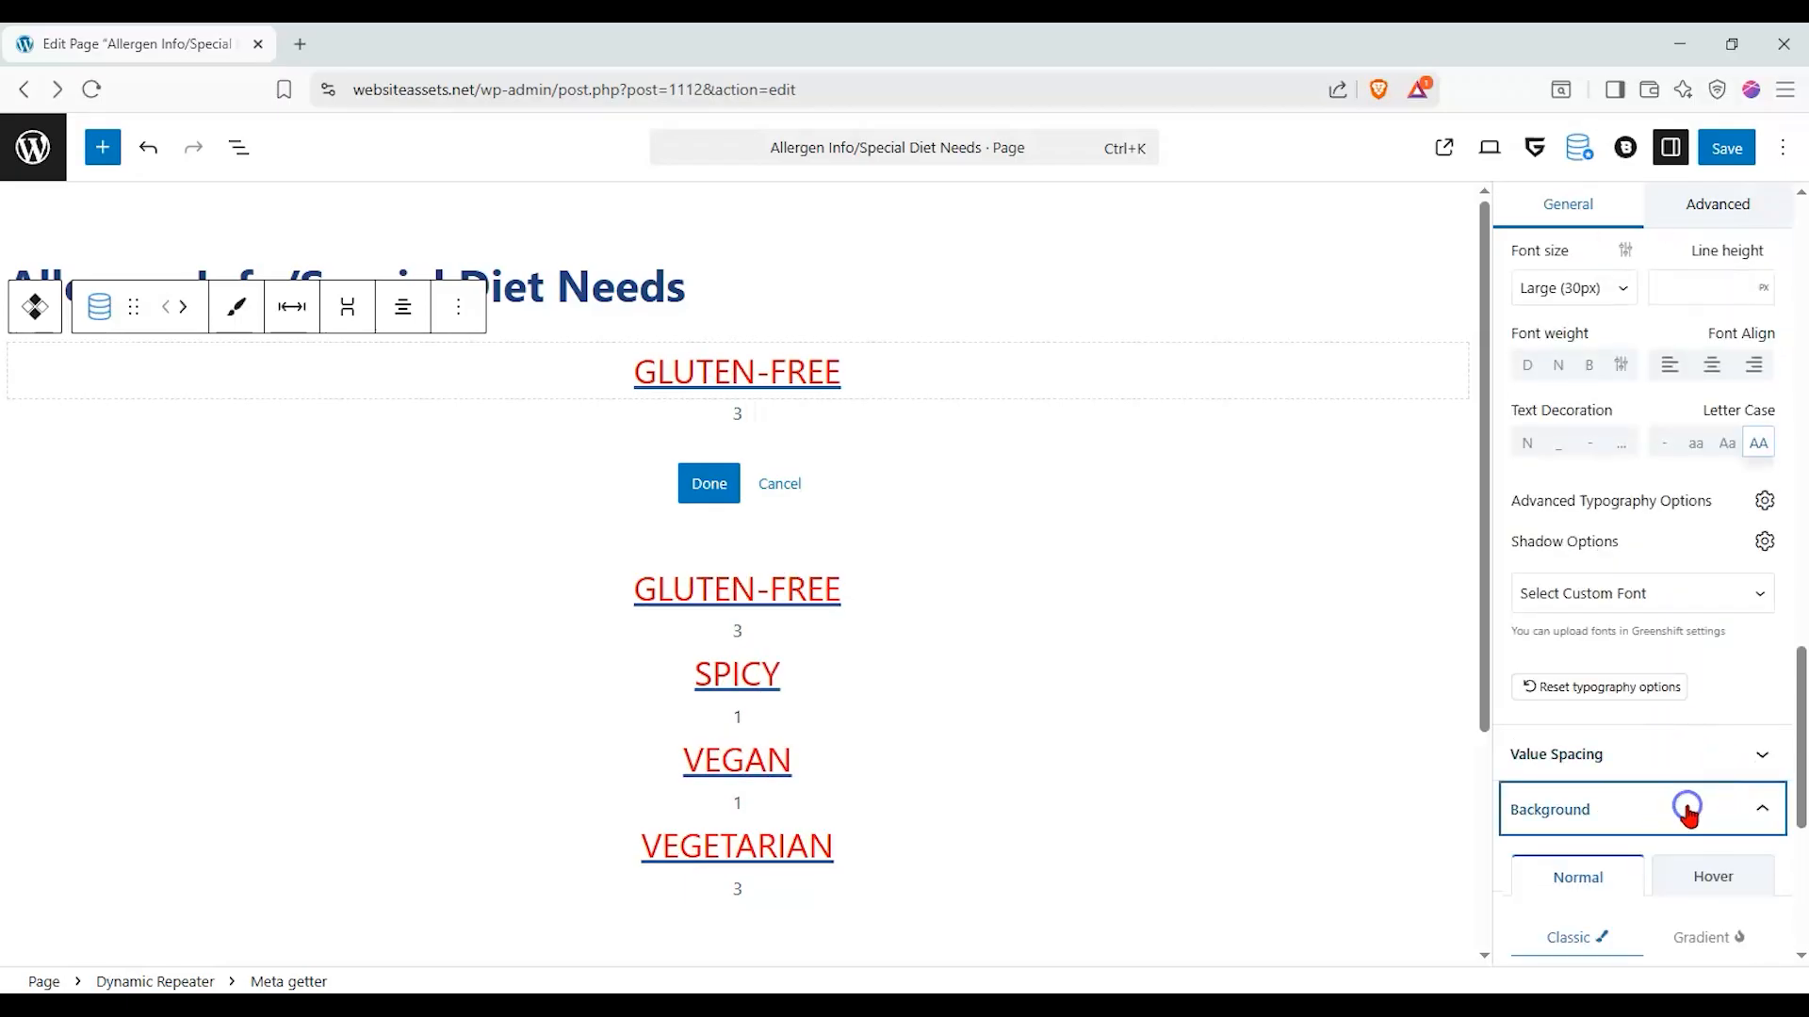
pyautogui.scroll(-4, 1673, 839)
pyautogui.click(1734, 544)
pyautogui.moveTo(1564, 631); pyautogui.dragTo(1526, 602)
pyautogui.moveTo(1528, 799); pyautogui.dragTo(1556, 799)
pyautogui.moveTo(1528, 603)
pyautogui.mouseDown()
pyautogui.moveTo(1535, 738)
pyautogui.moveTo(1752, 634)
pyautogui.moveTo(1652, 565)
pyautogui.moveTo(1643, 613)
pyautogui.moveTo(1612, 606)
pyautogui.mouseUp()
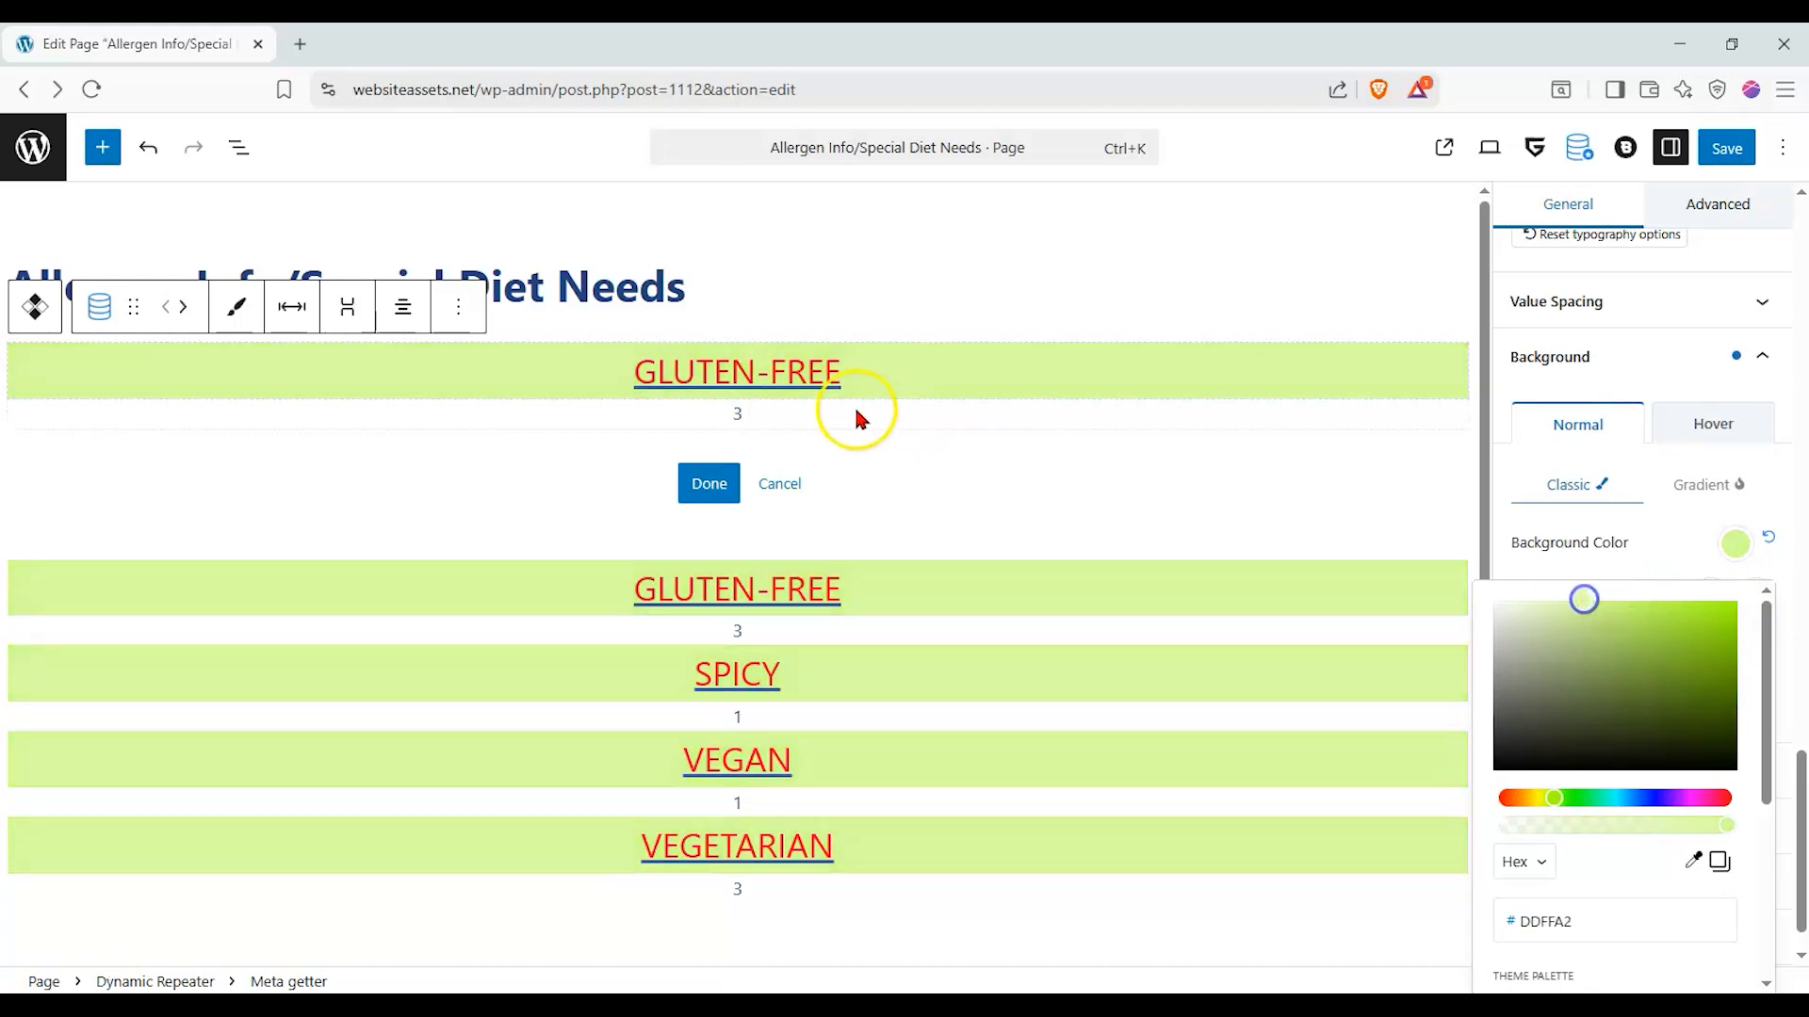
# - Set the value typography font size of the tag count block to the Medium (20px) preset
pyautogui.click(854, 412)
pyautogui.click(766, 420)
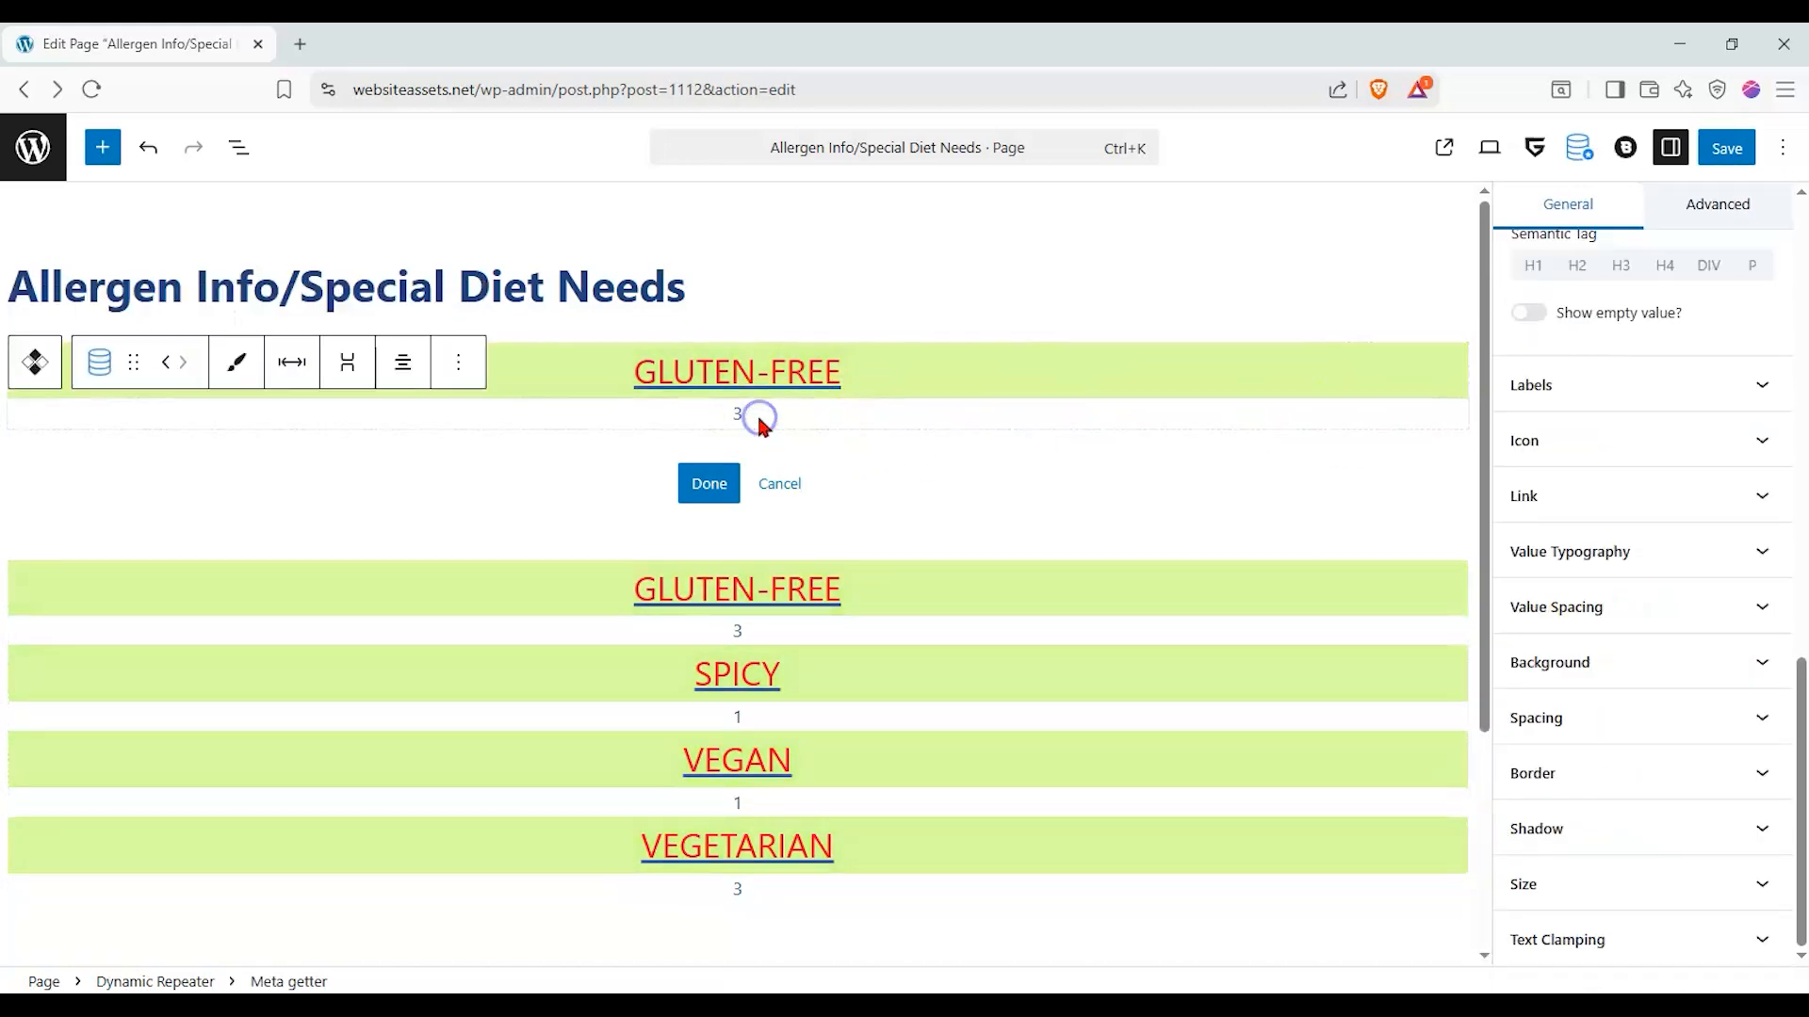
pyautogui.click(1724, 552)
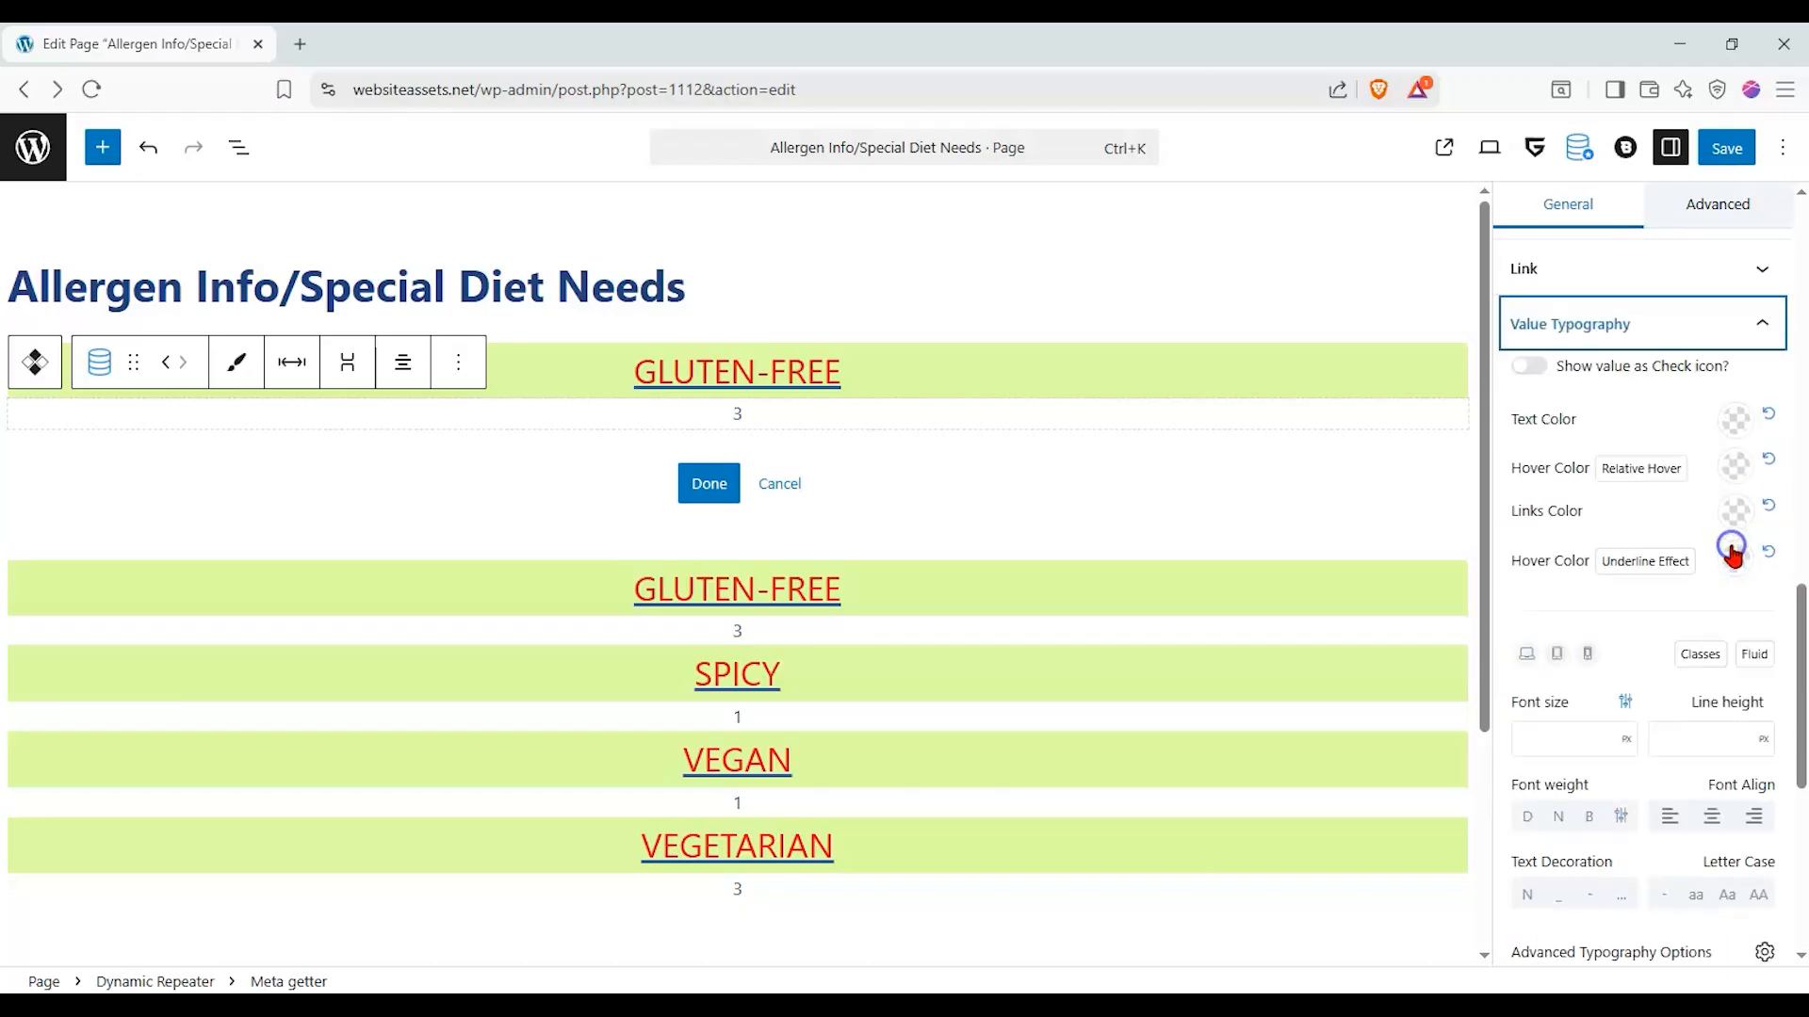
pyautogui.click(1569, 744)
pyautogui.click(1624, 741)
pyautogui.click(1519, 693)
pyautogui.click(1622, 702)
pyautogui.click(1578, 741)
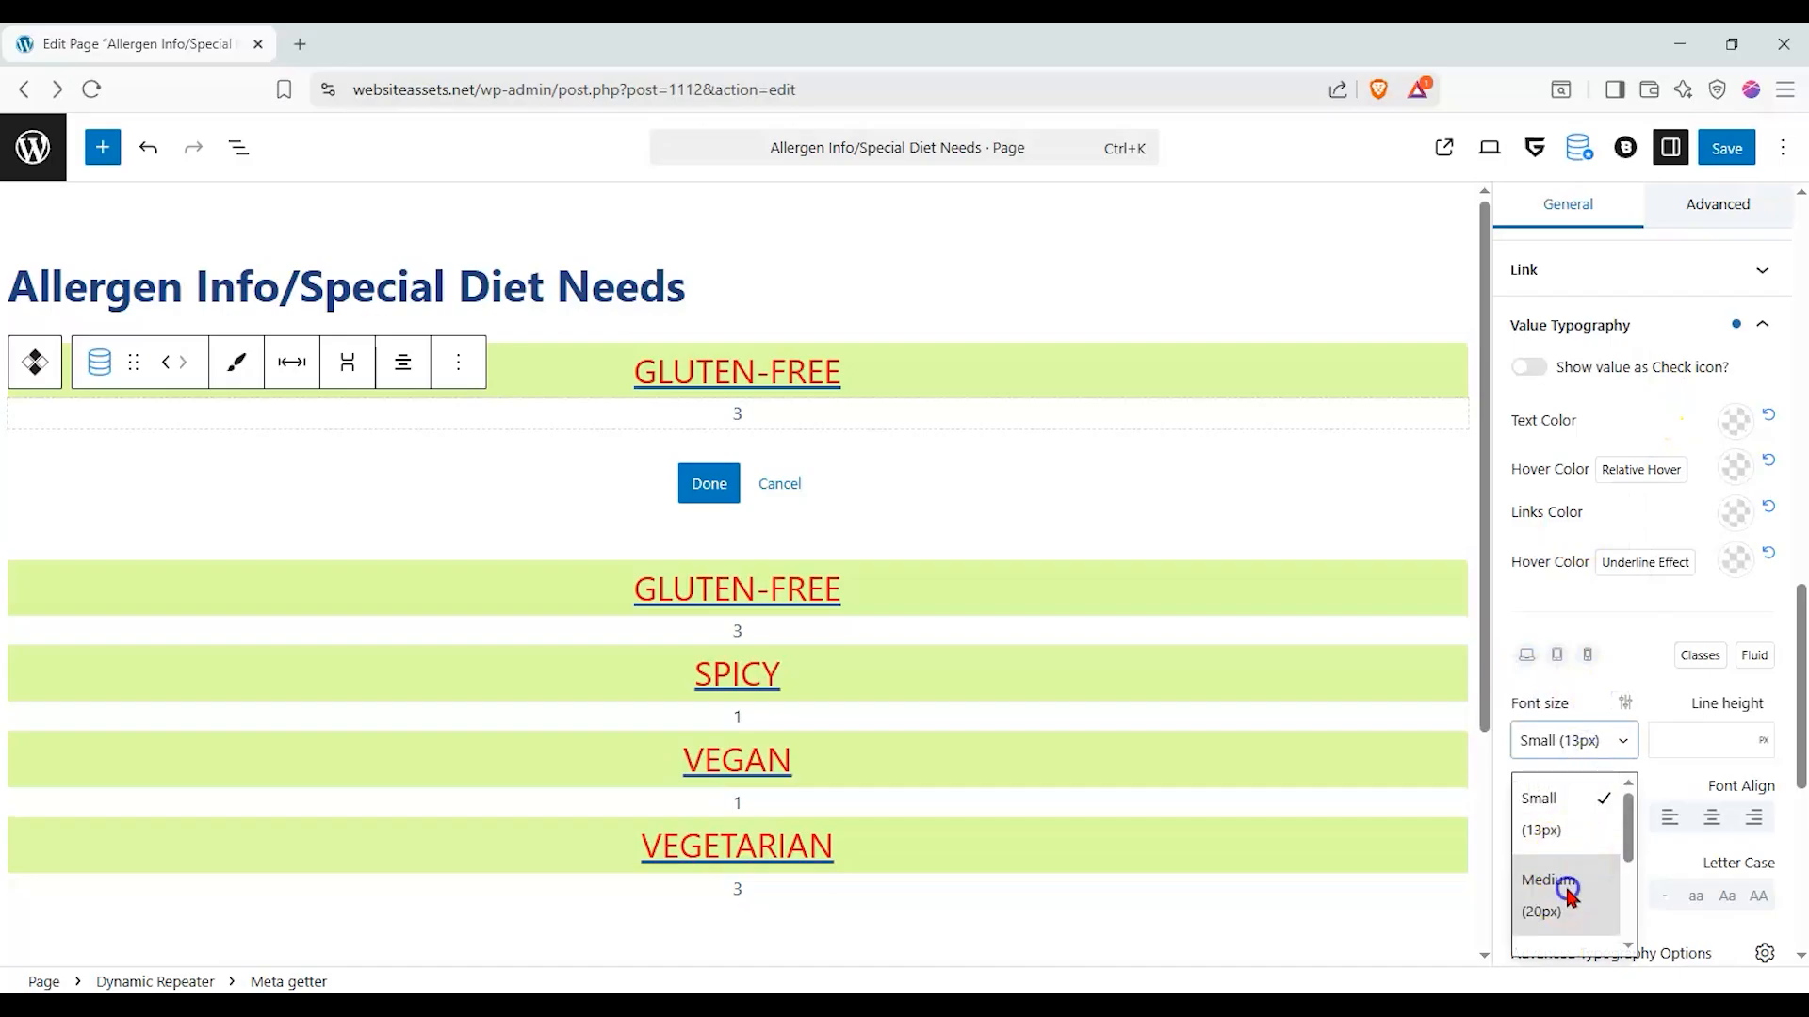
pyautogui.click(1553, 885)
# - Add the prefix label "Number of menu items:" to the tag count block
pyautogui.scroll(-3, 1672, 739)
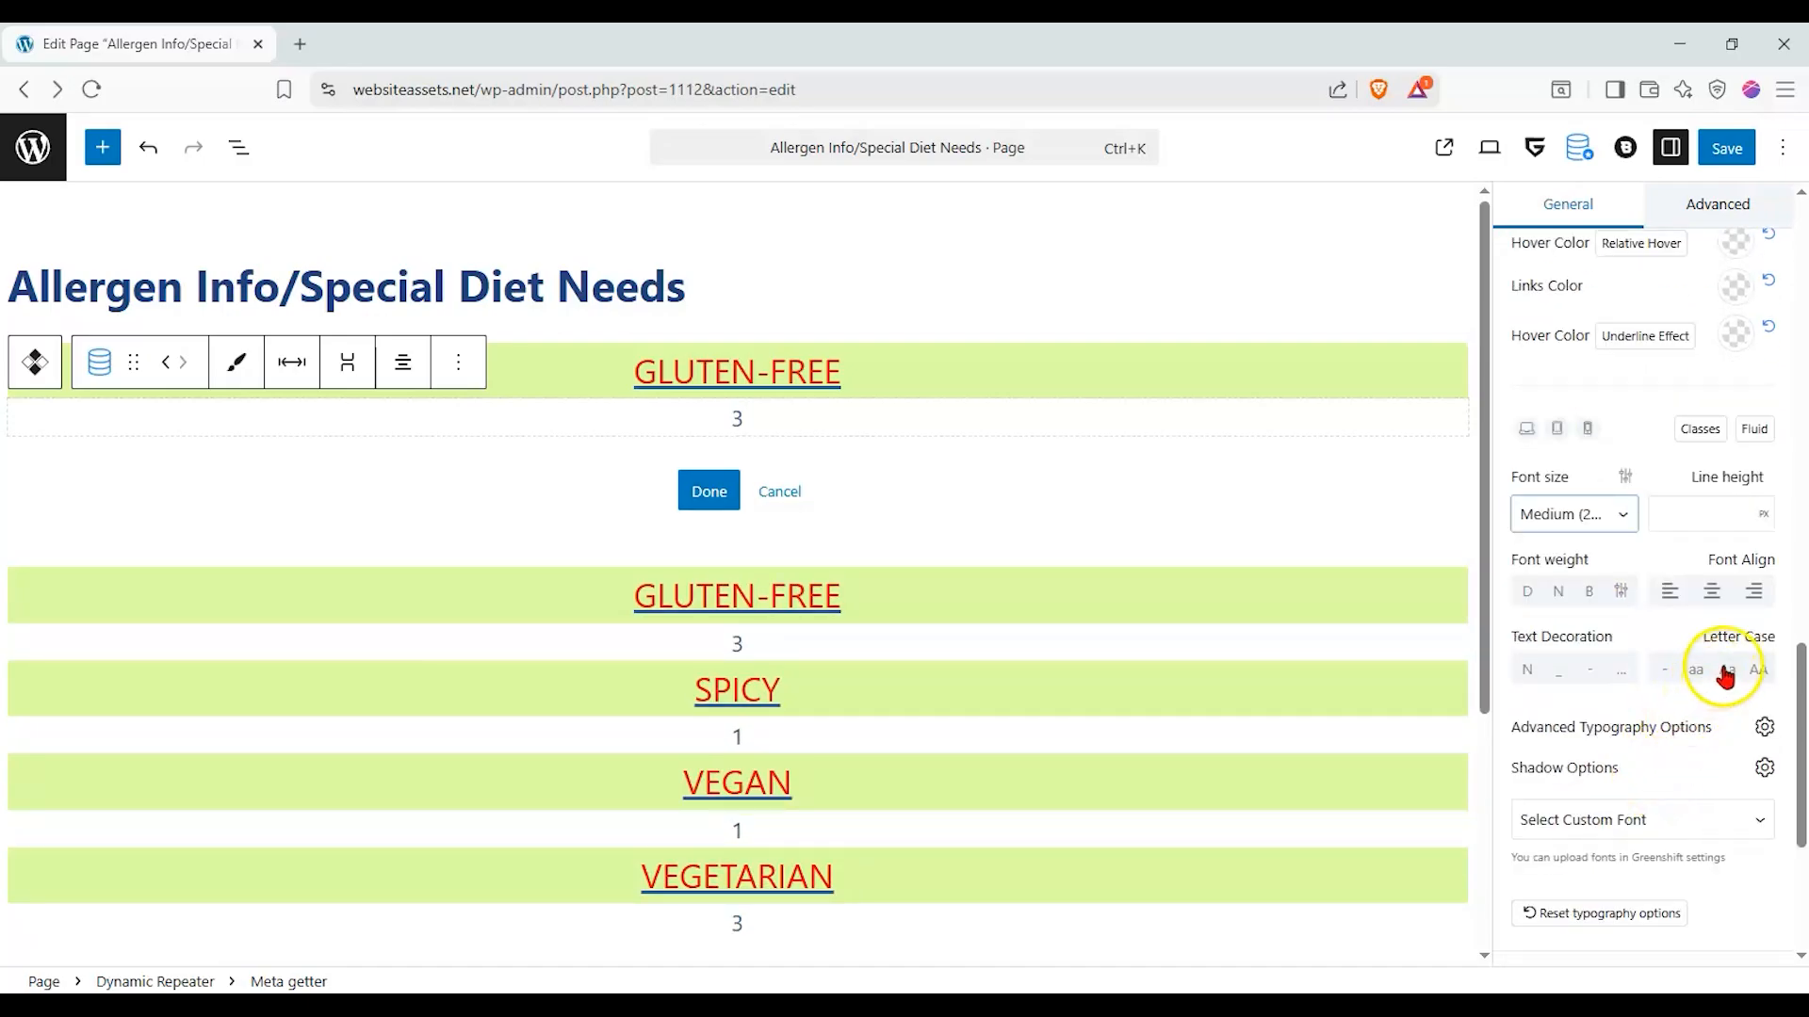
pyautogui.scroll(2, 1703, 663)
pyautogui.scroll(3, 1703, 662)
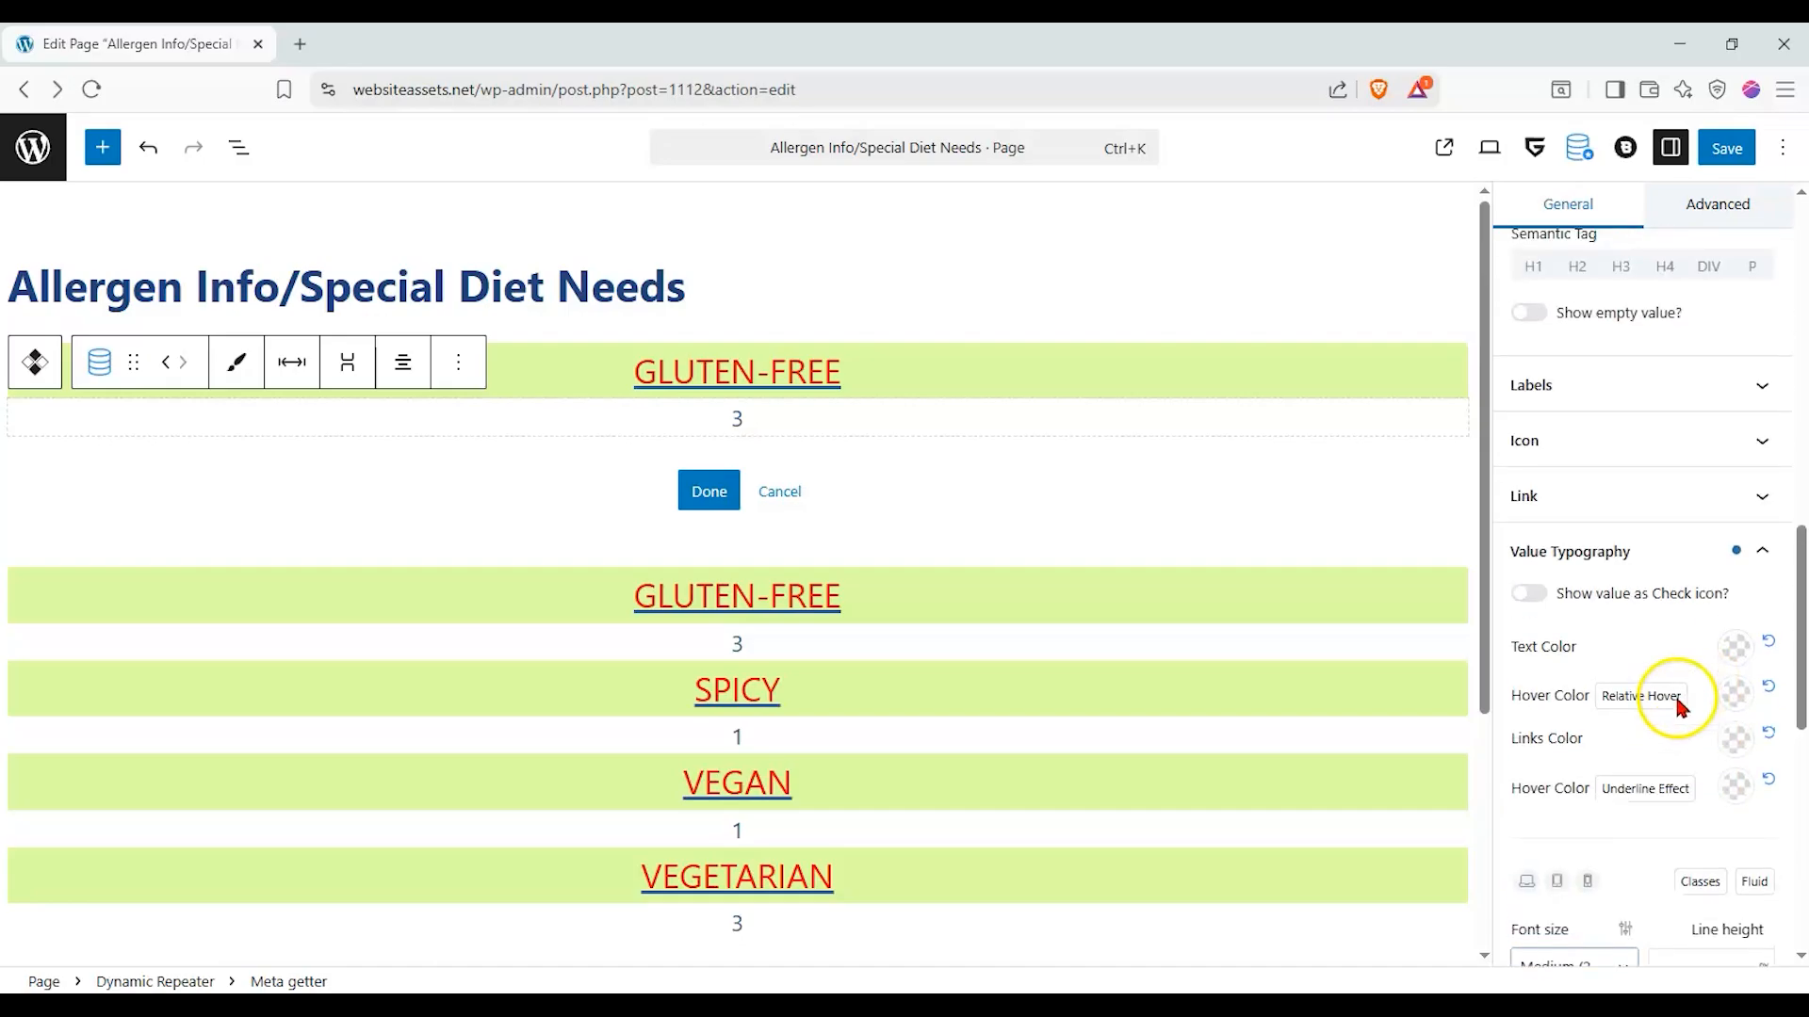
pyautogui.click(1675, 559)
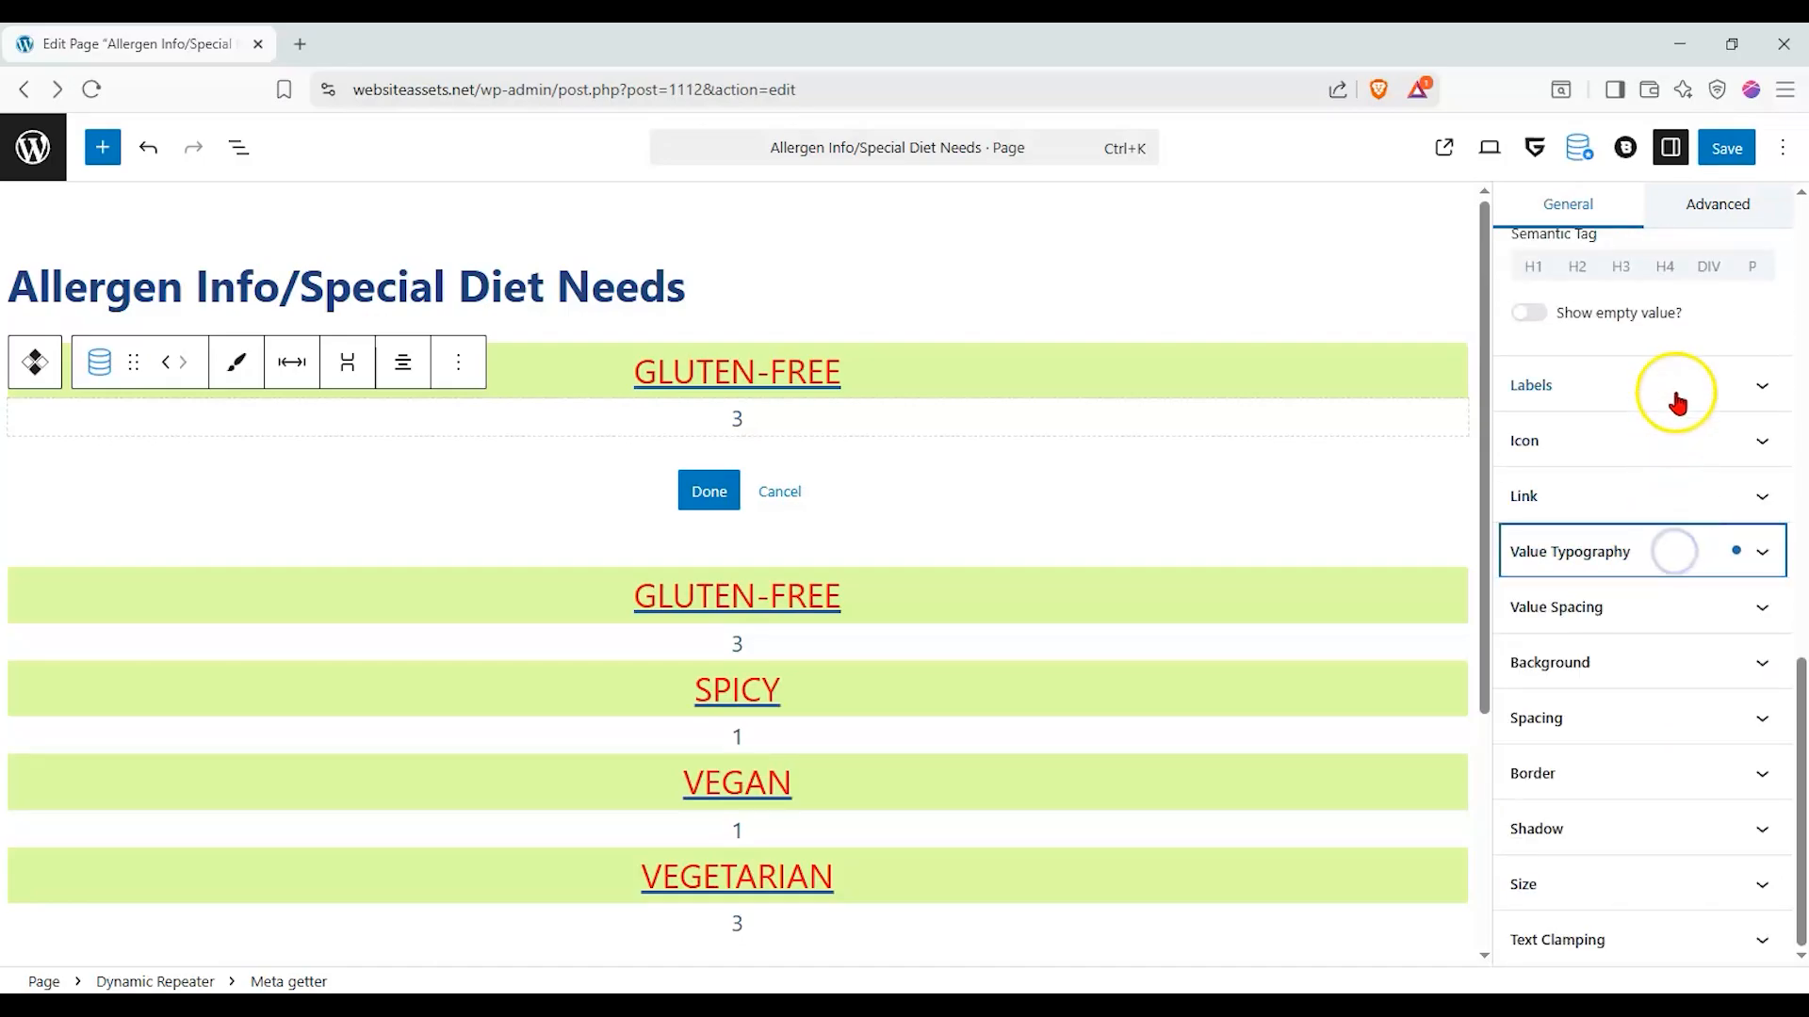
pyautogui.click(1676, 391)
pyautogui.click(1665, 456)
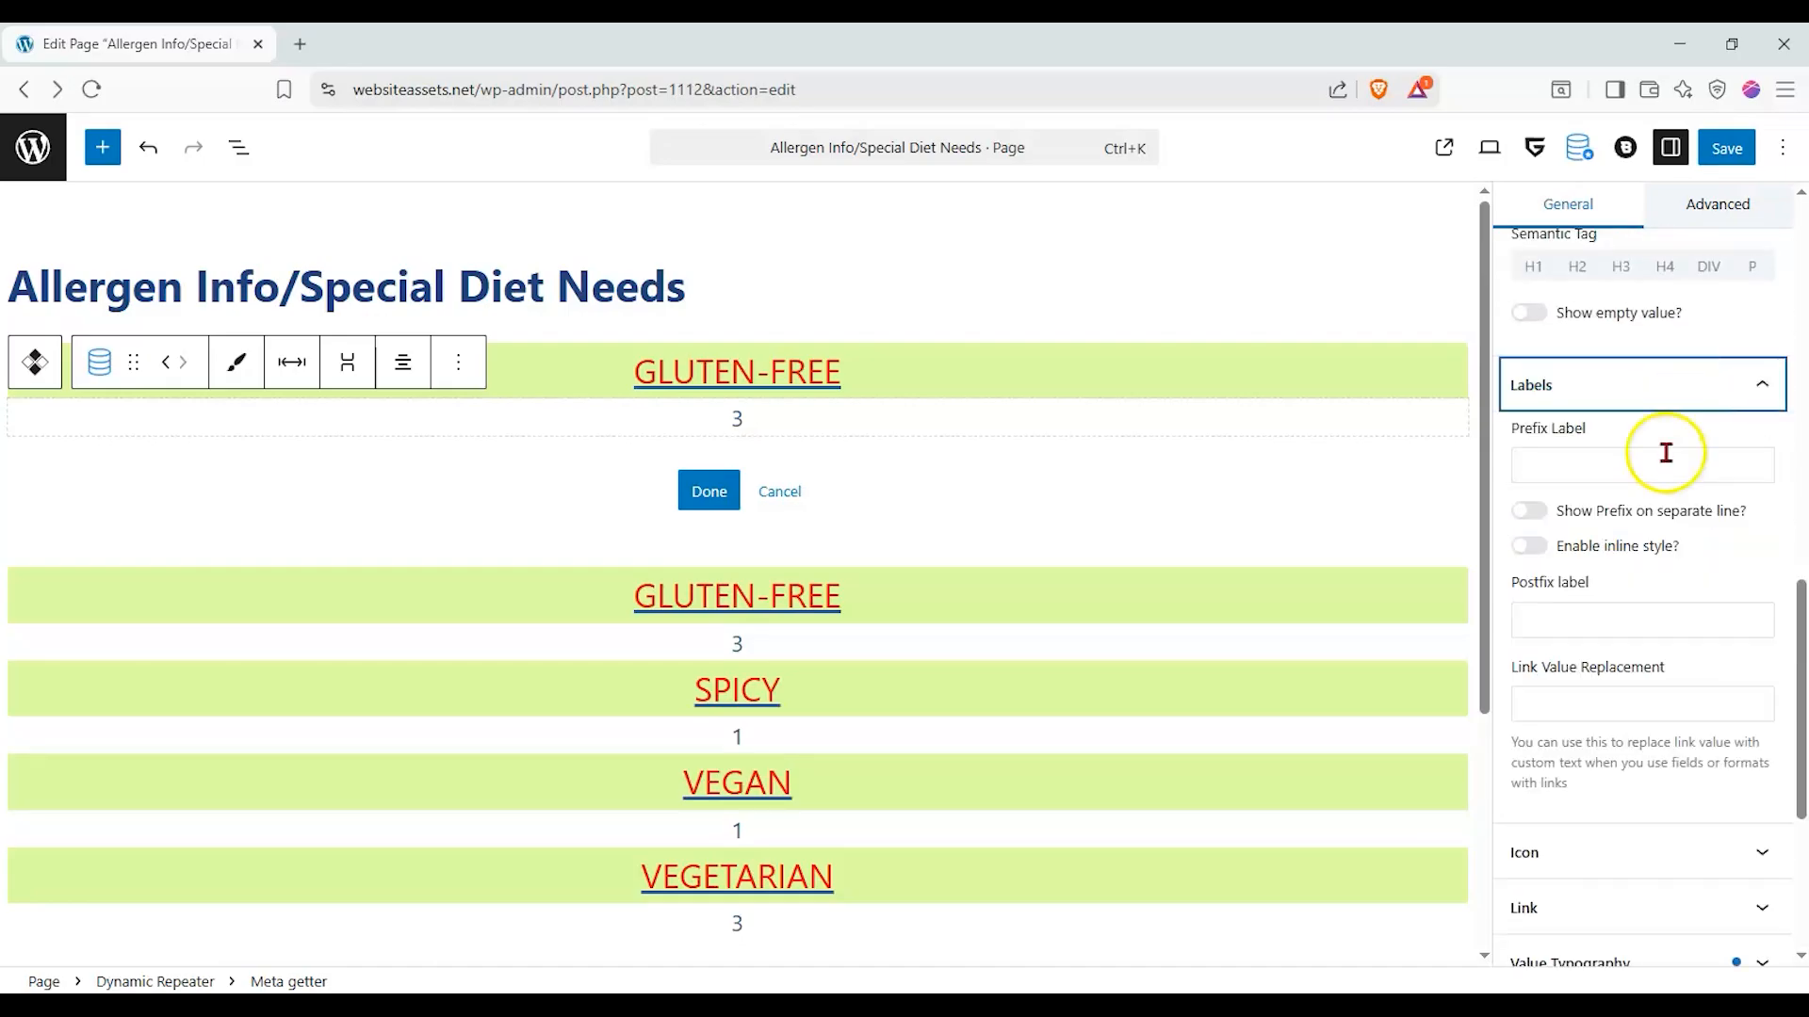
pyautogui.write('Number of menu items:')
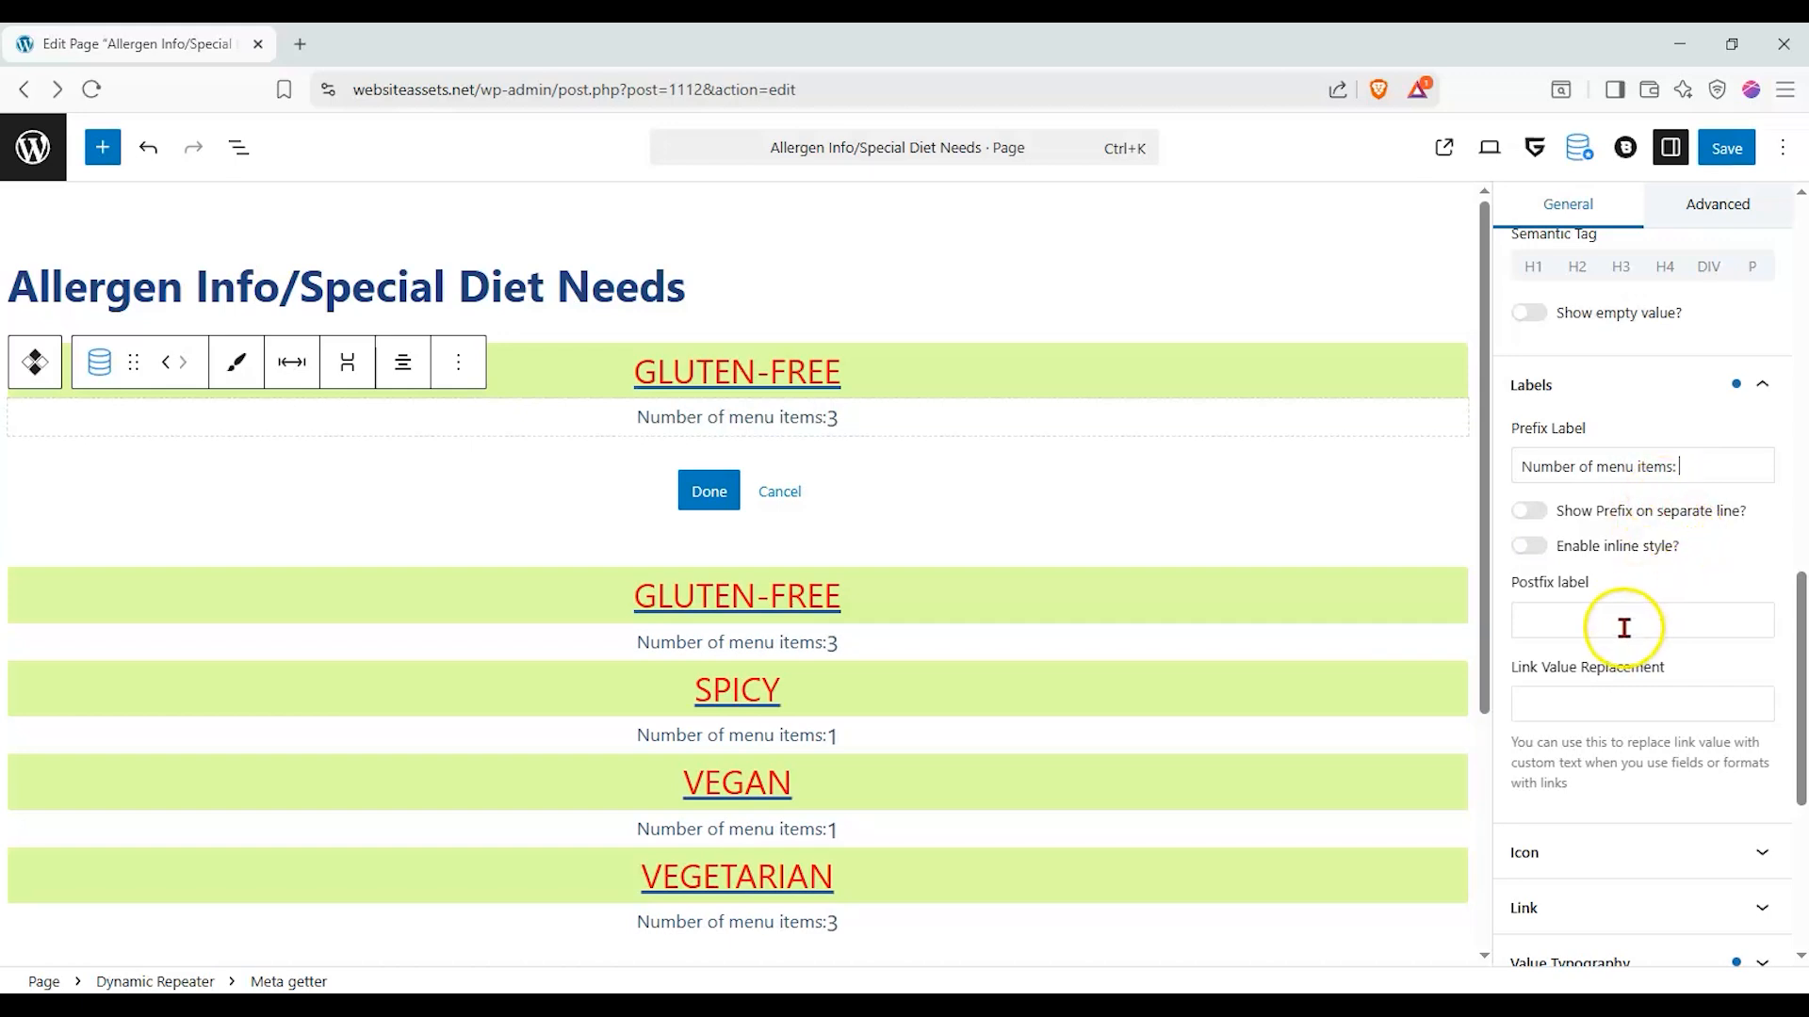
# - Finish editing the repeater's item template and save the page
pyautogui.scroll(-3, 1623, 625)
pyautogui.scroll(3, 1623, 625)
pyautogui.click(710, 494)
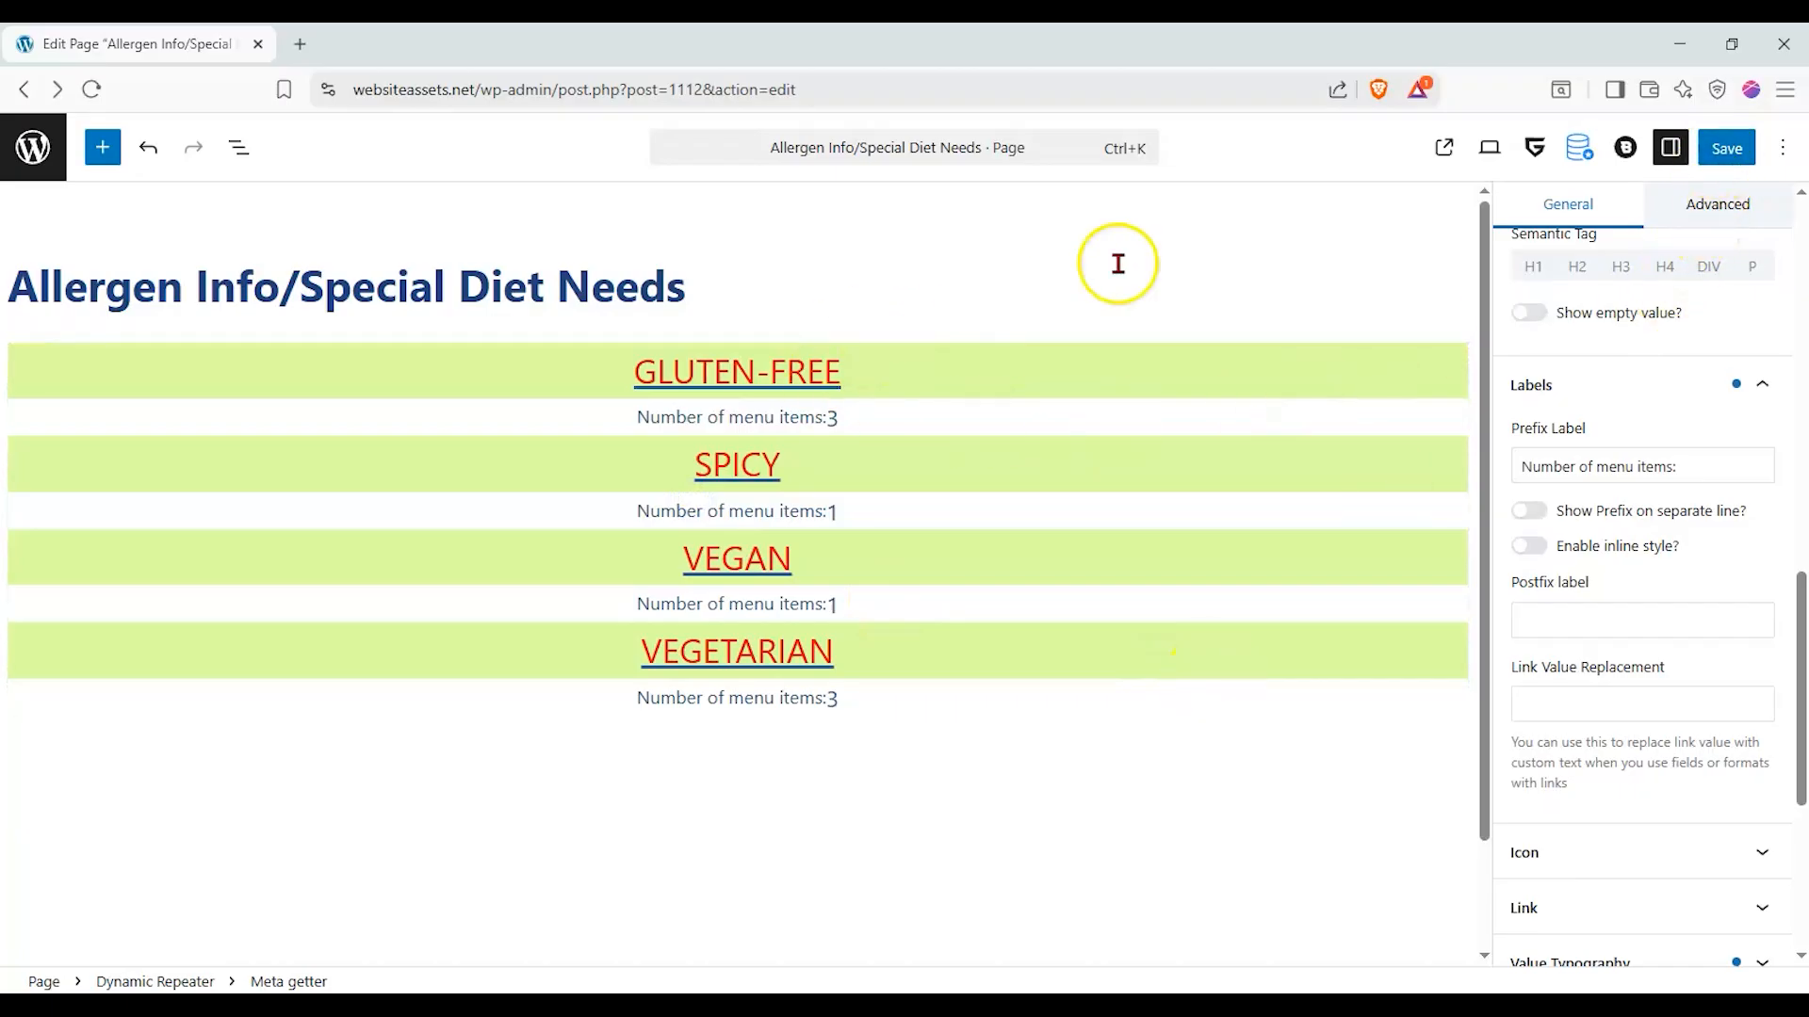
pyautogui.click(1726, 146)
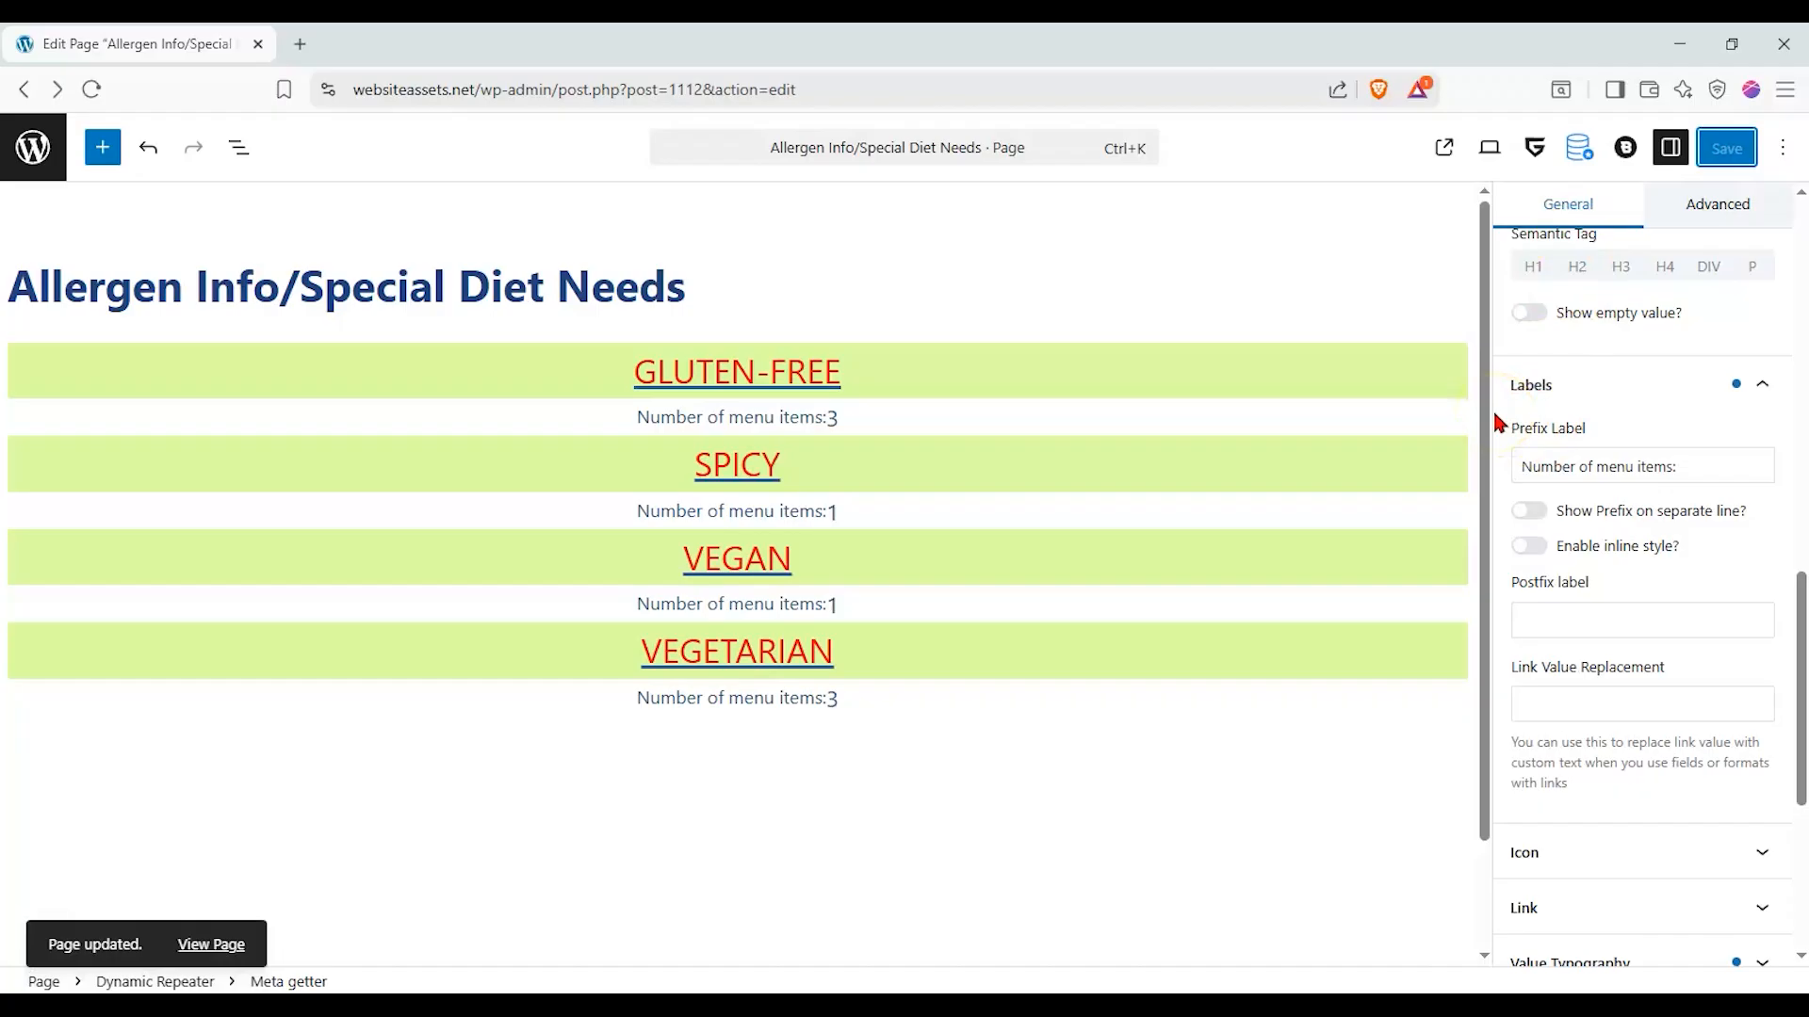
# - Select the Dynamic Repeater and review its repeater data source, post type and taxonomy settings
pyautogui.click(1211, 377)
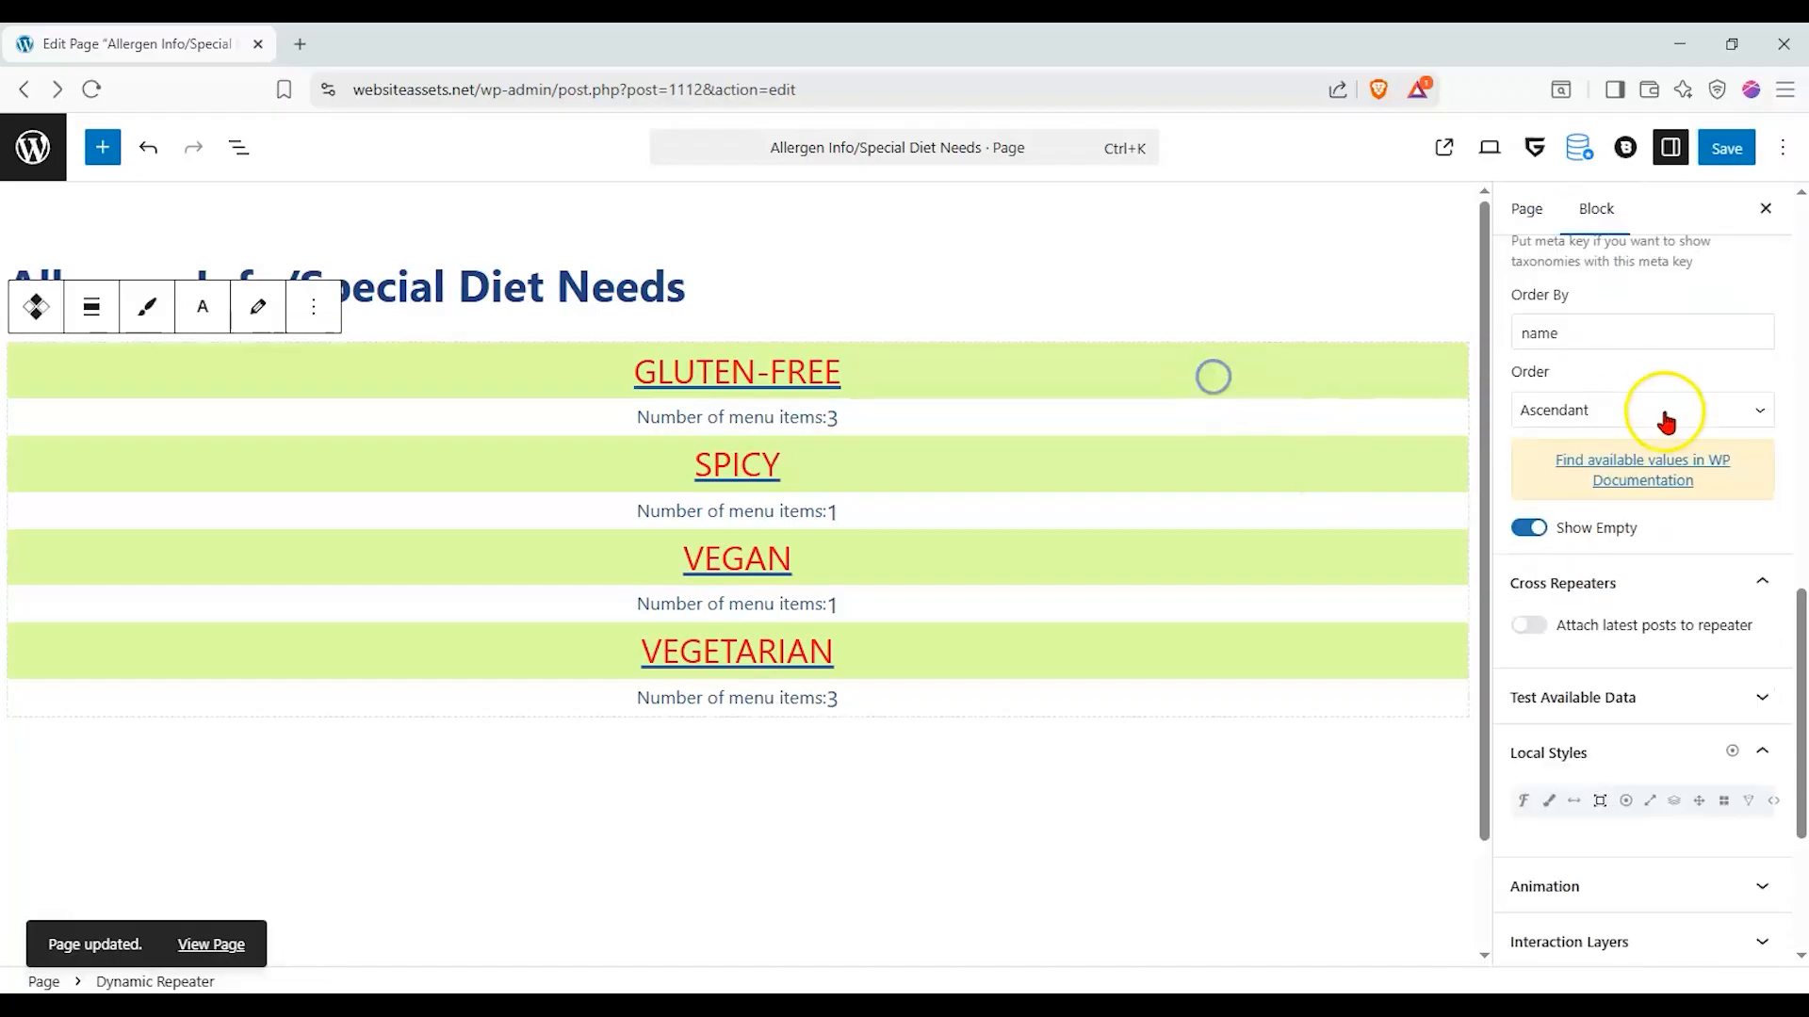
pyautogui.scroll(8, 1659, 412)
pyautogui.scroll(3, 1639, 335)
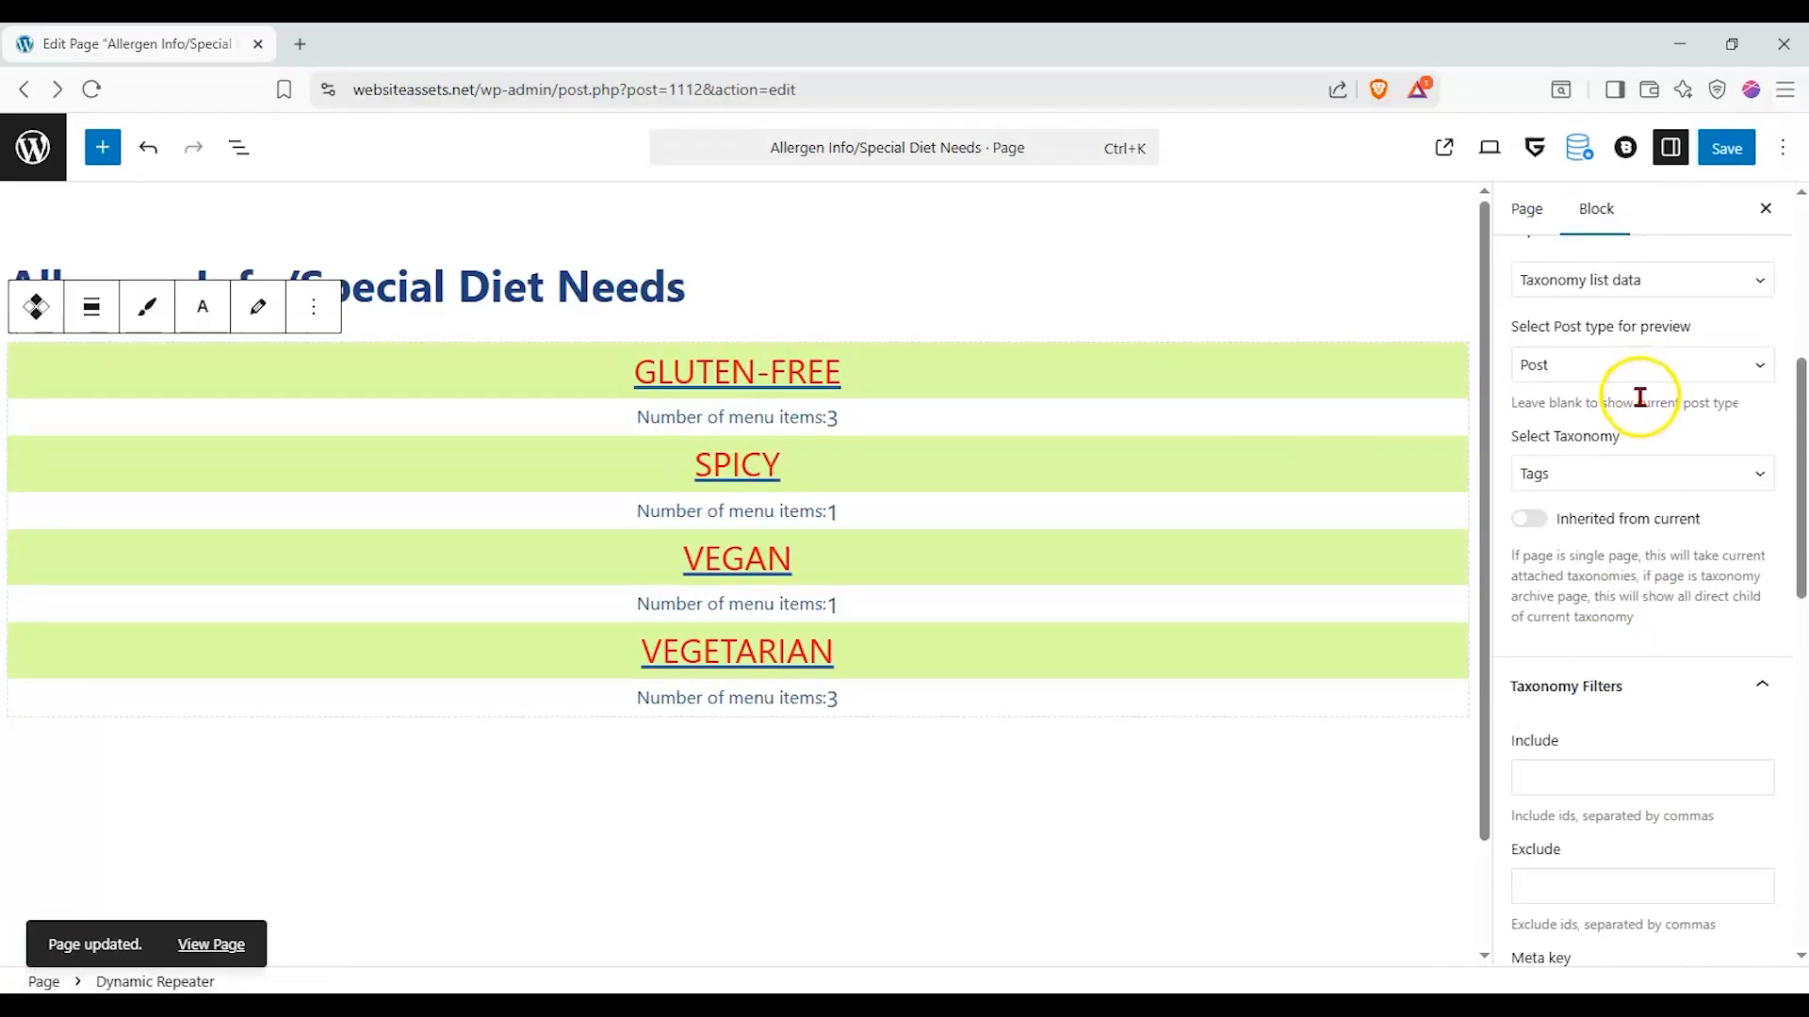
pyautogui.click(1653, 394)
pyautogui.click(1653, 403)
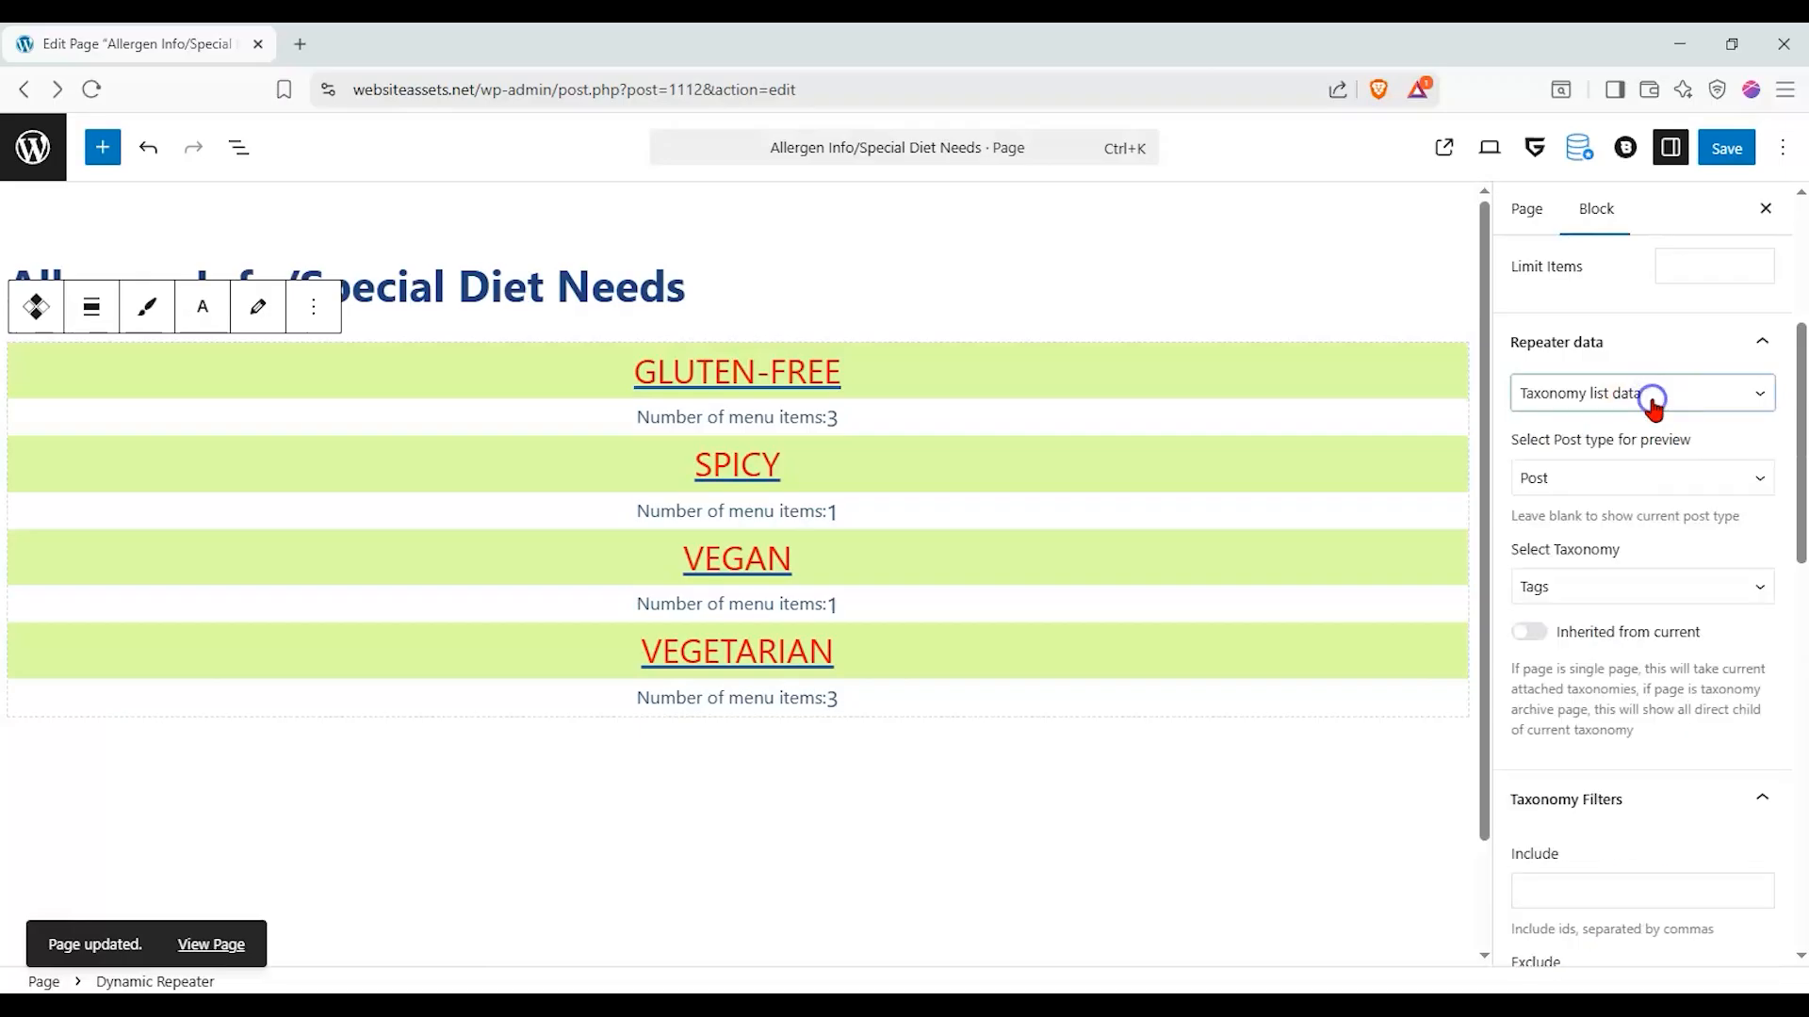
pyautogui.scroll(-1, 1653, 403)
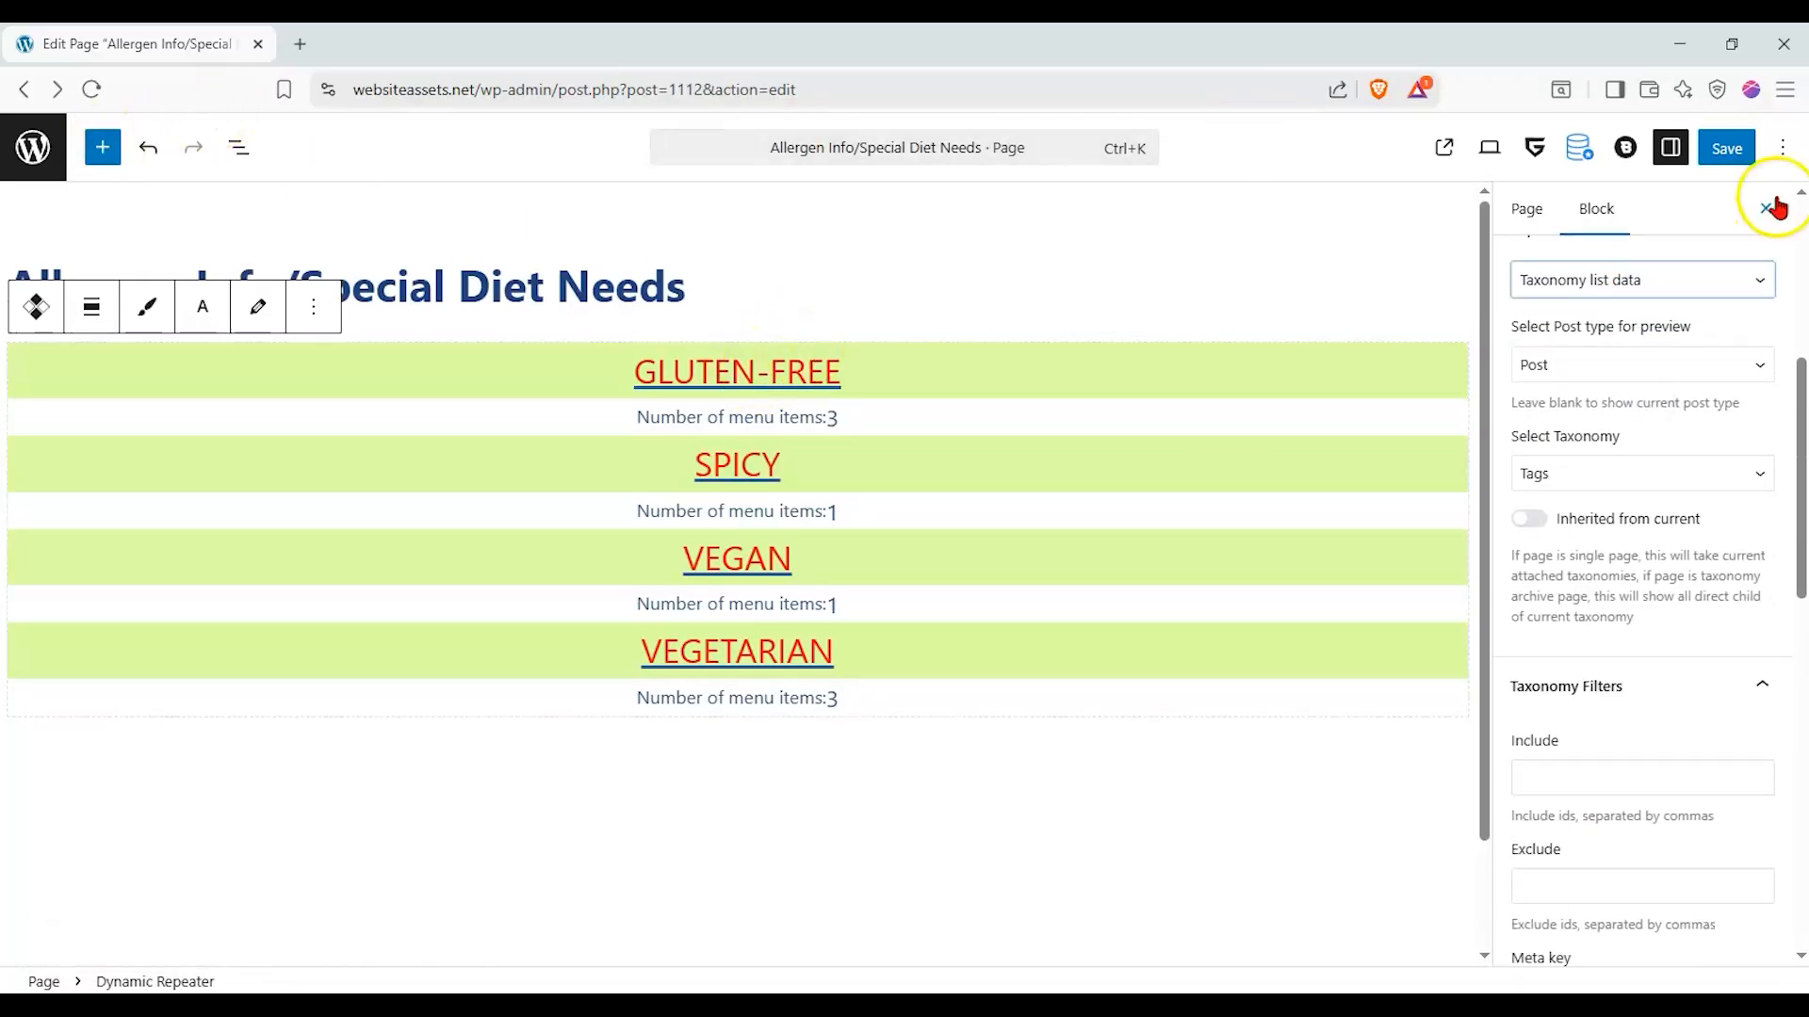
# - View the published Allergen Info/Special Diet Needs page, check the Vegan tag's archive through its link, and return to the page
pyautogui.click(1427, 152)
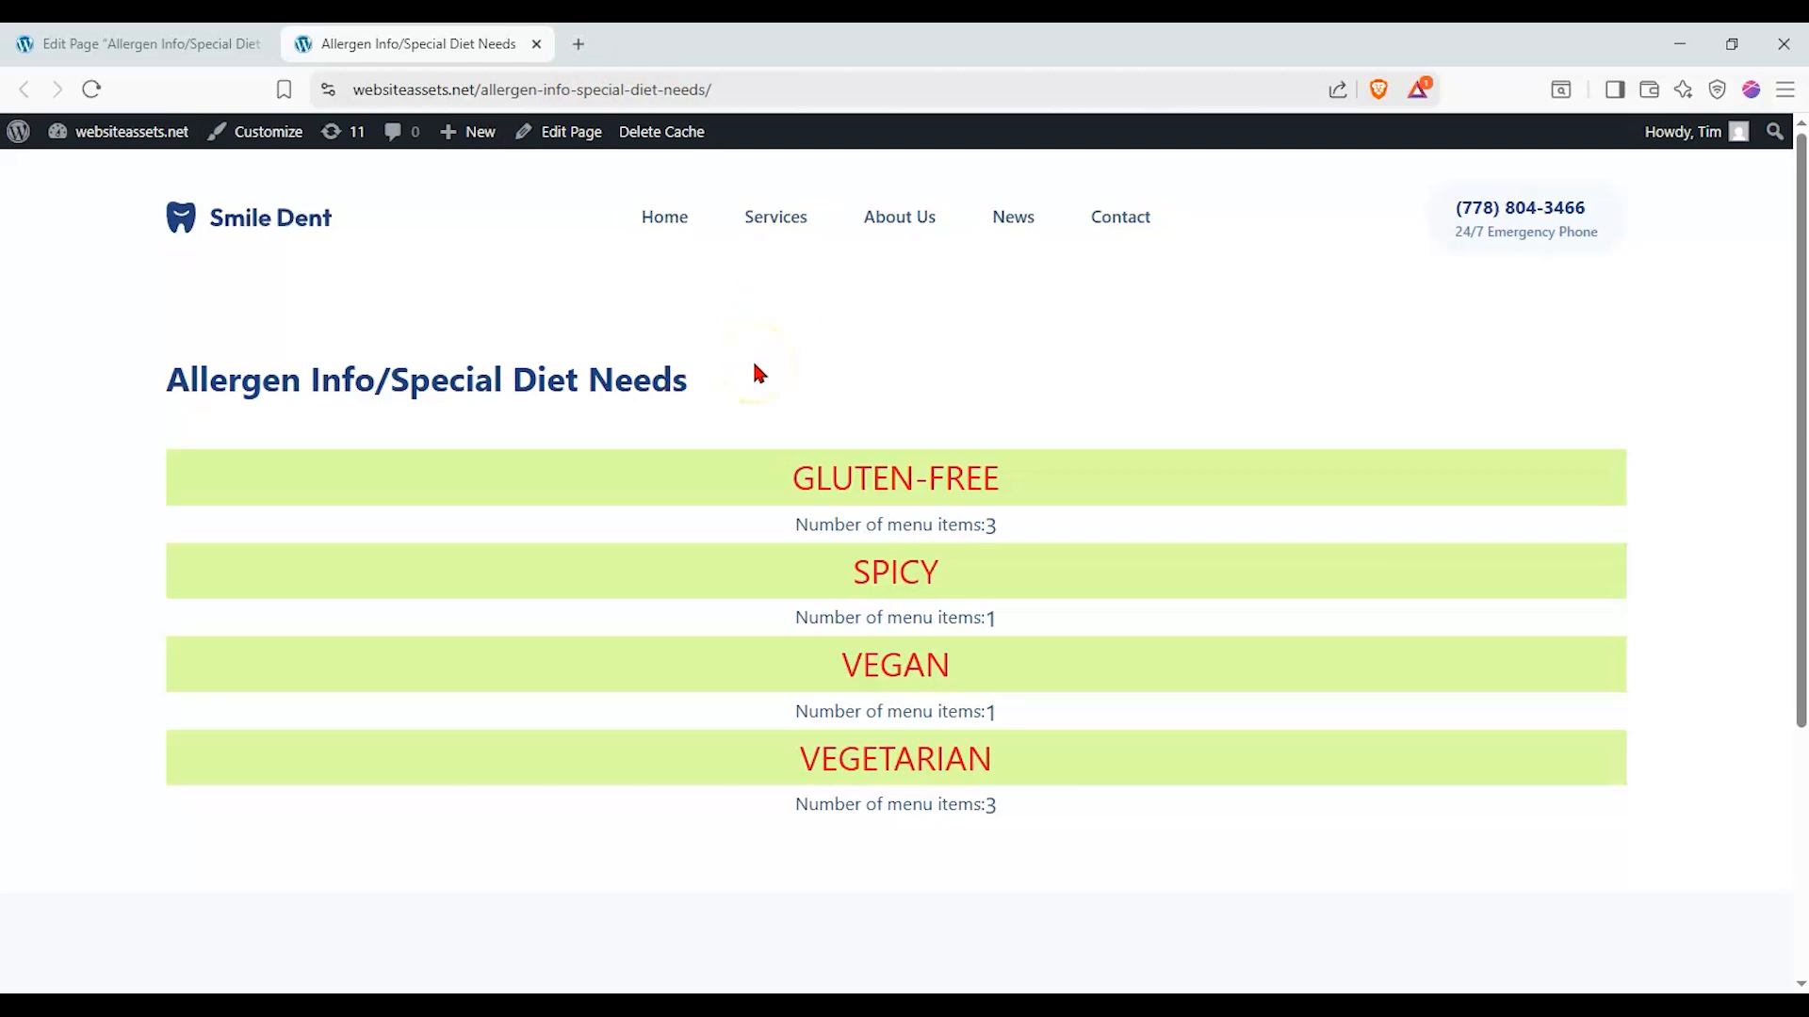
pyautogui.click(916, 660)
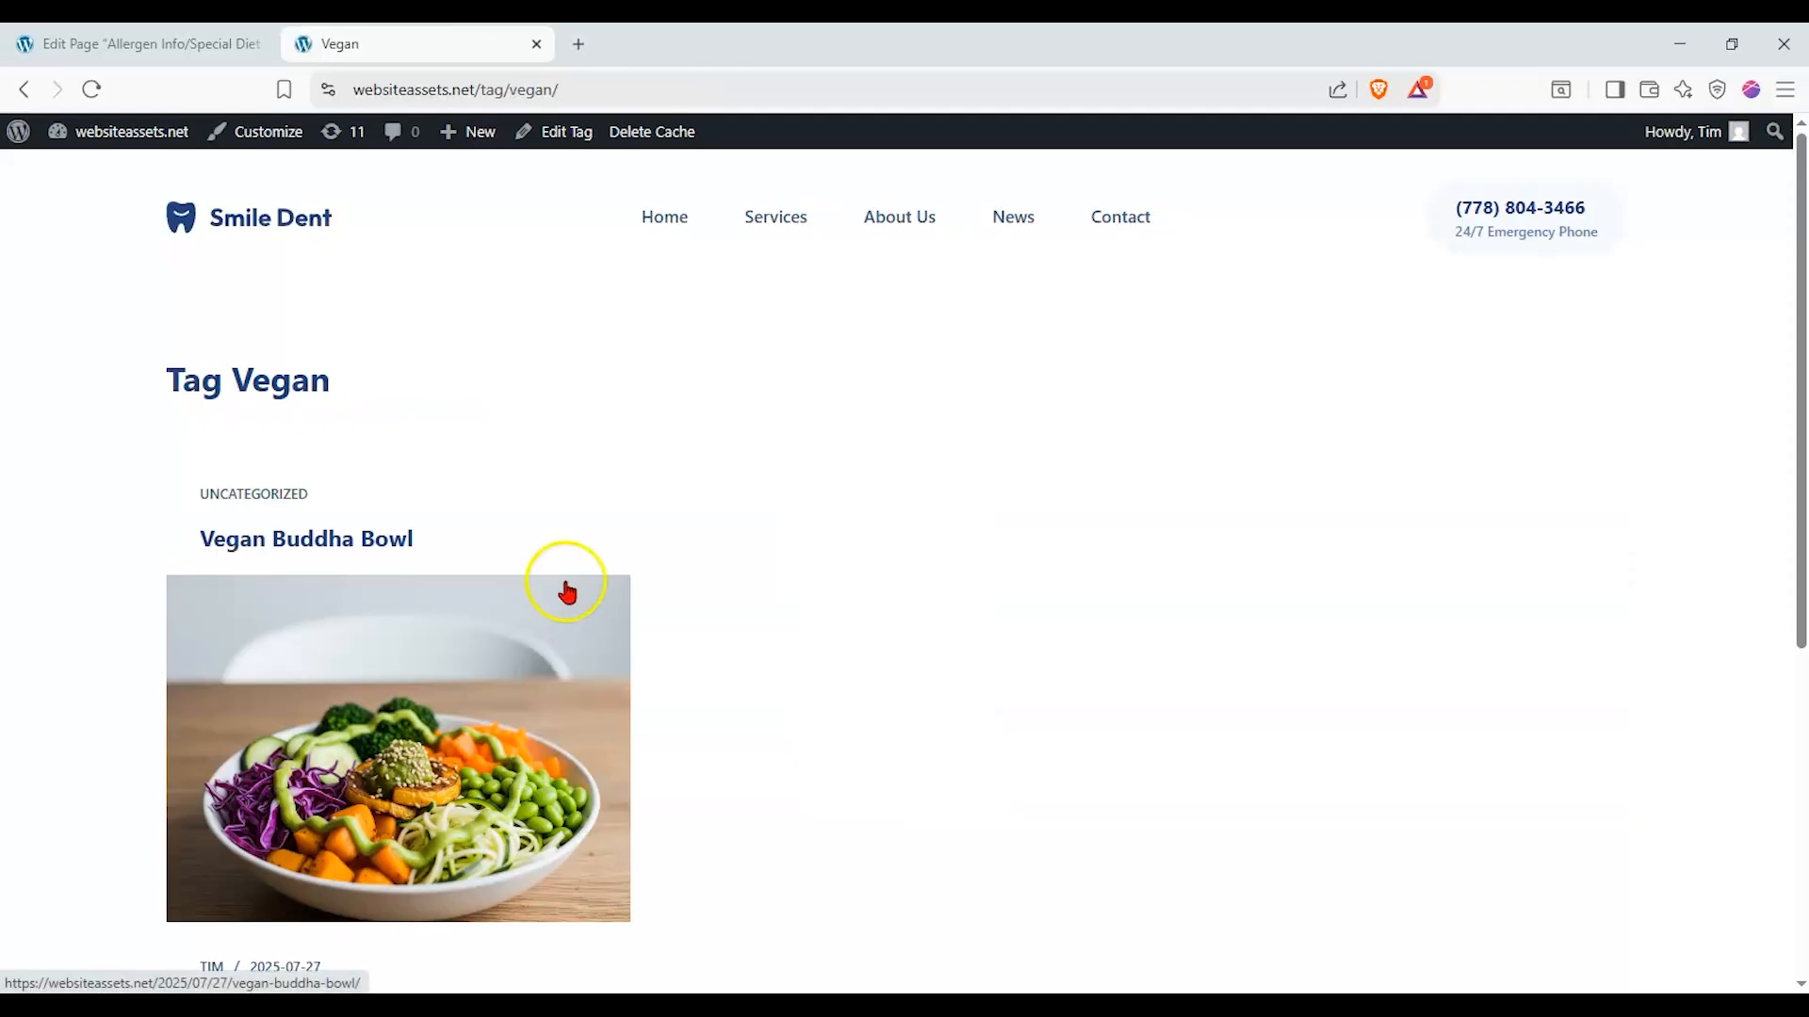
pyautogui.scroll(-1, 565, 592)
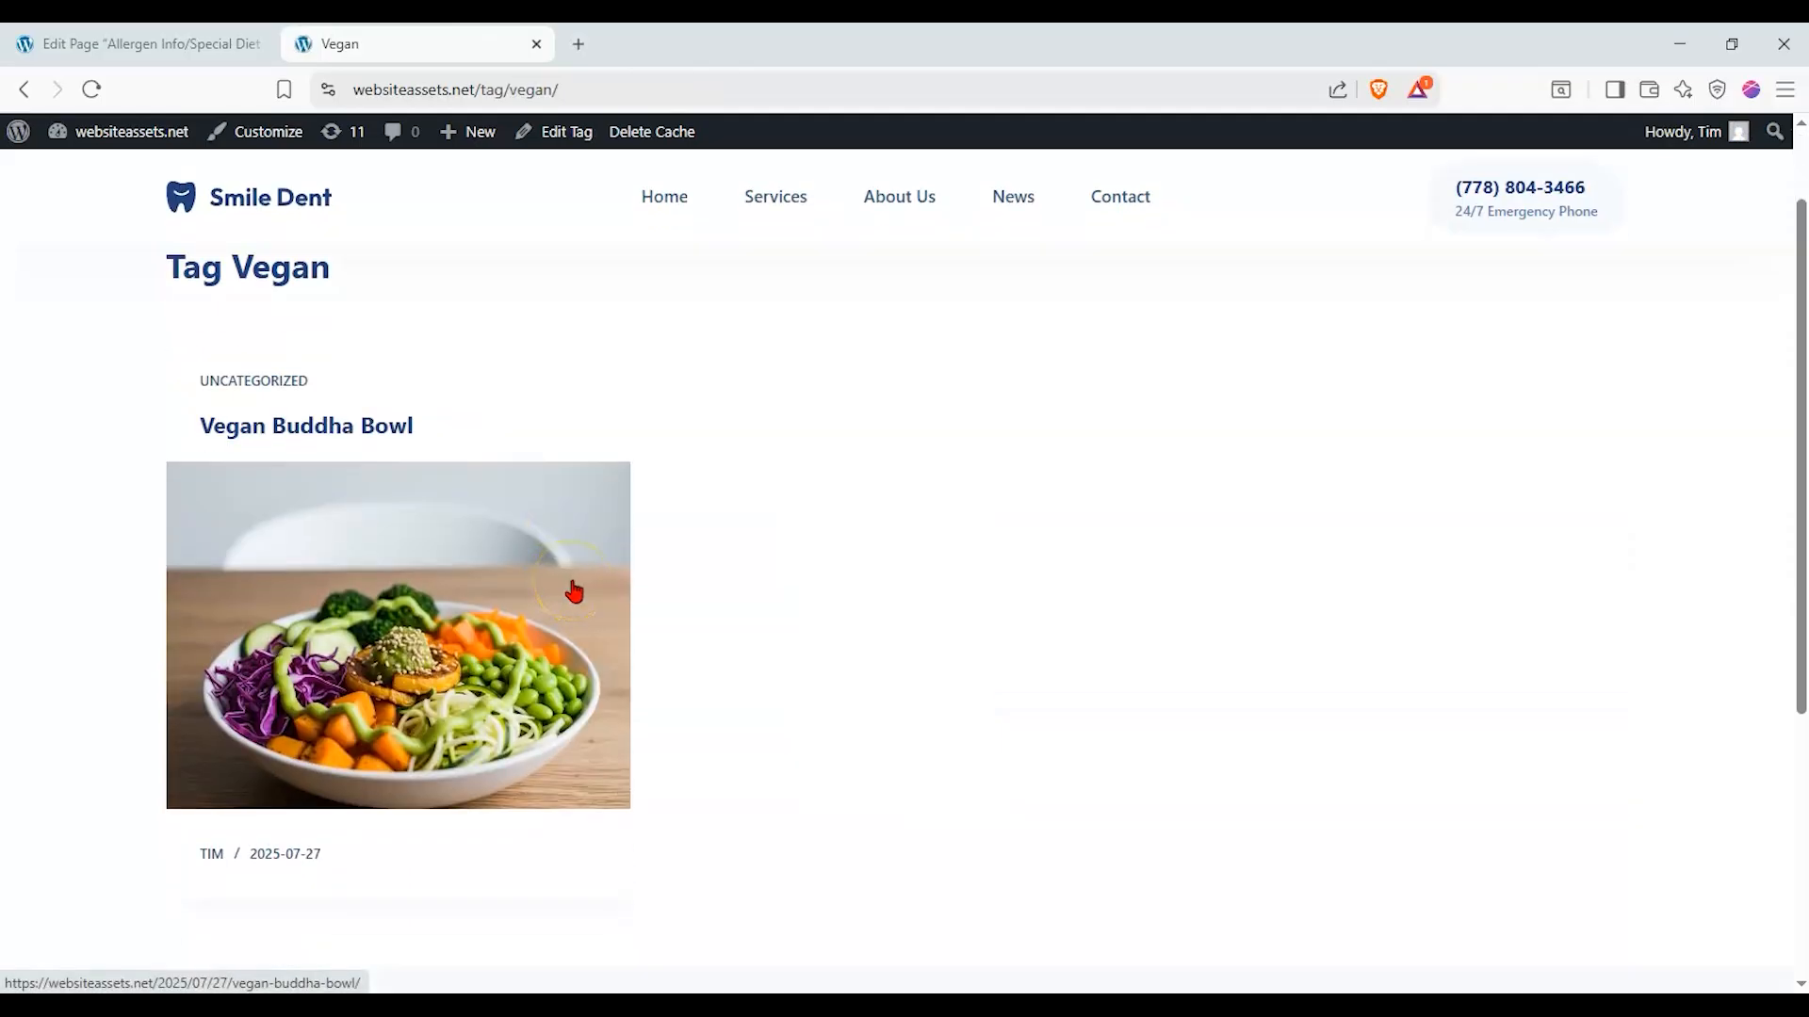
pyautogui.click(23, 89)
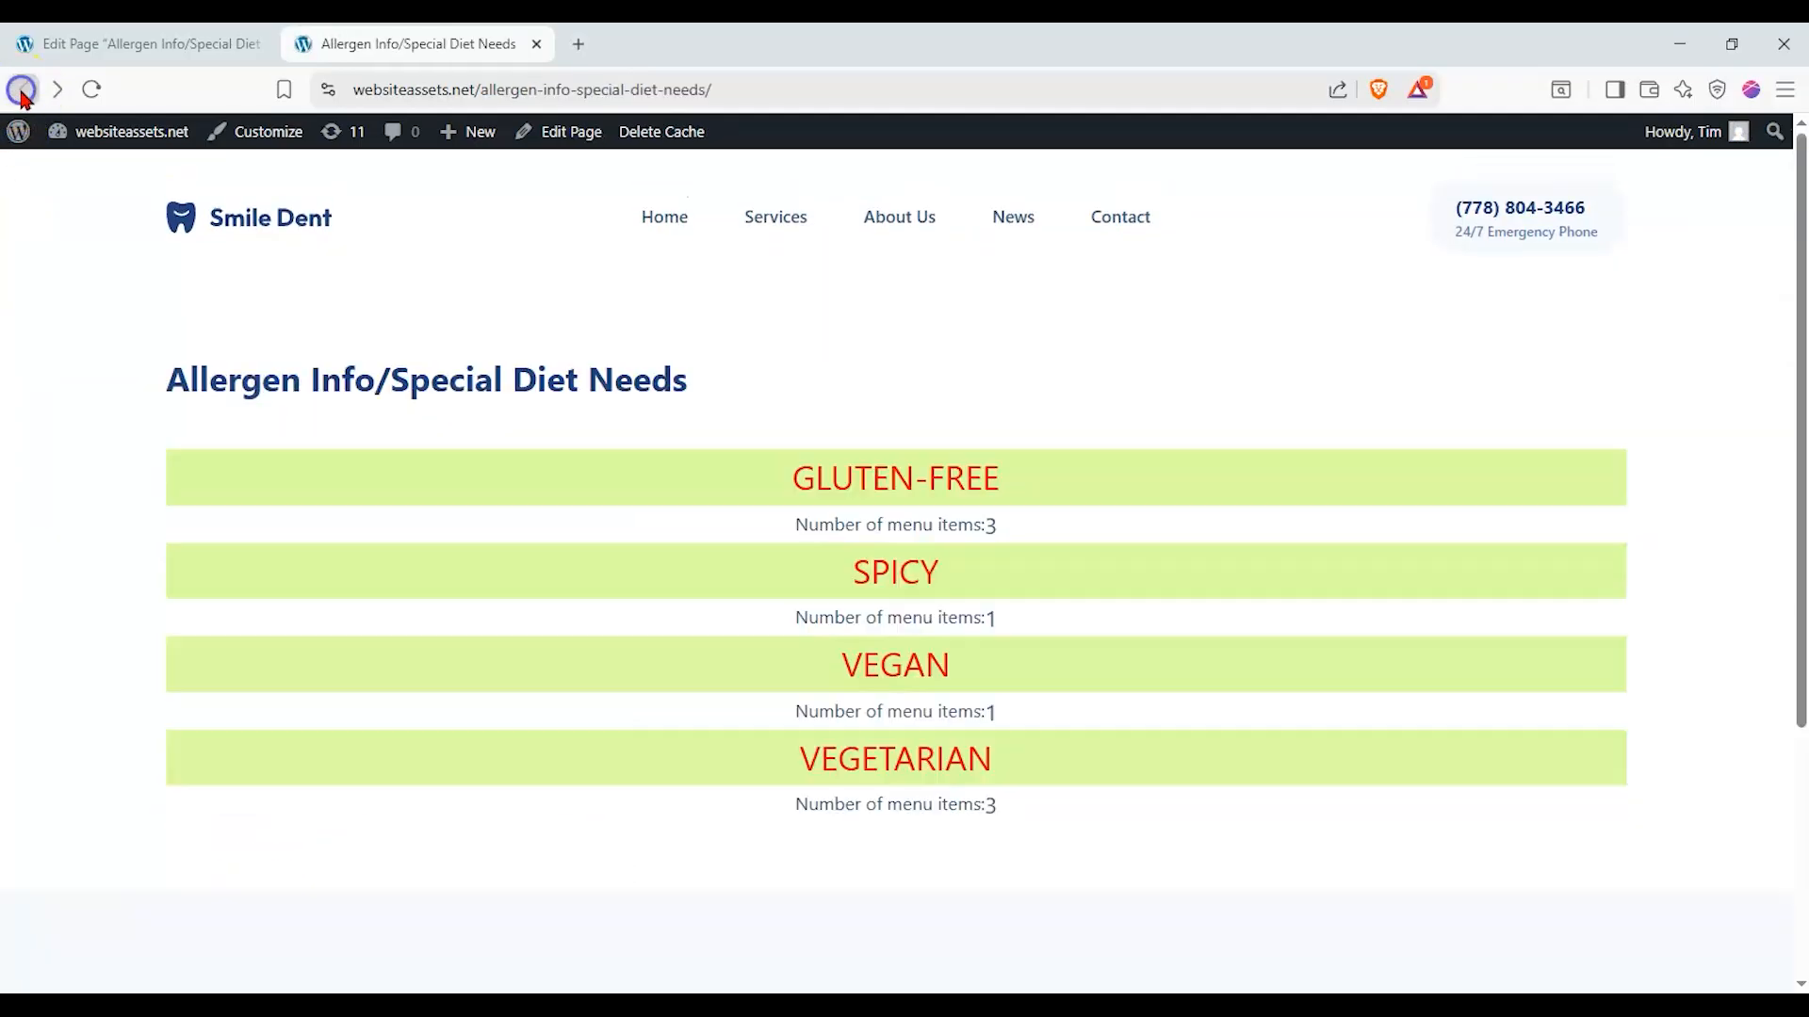
# - Check the dishes on the Vegetarian and Gluten-Free tag archives by following their links from the published page
pyautogui.click(878, 763)
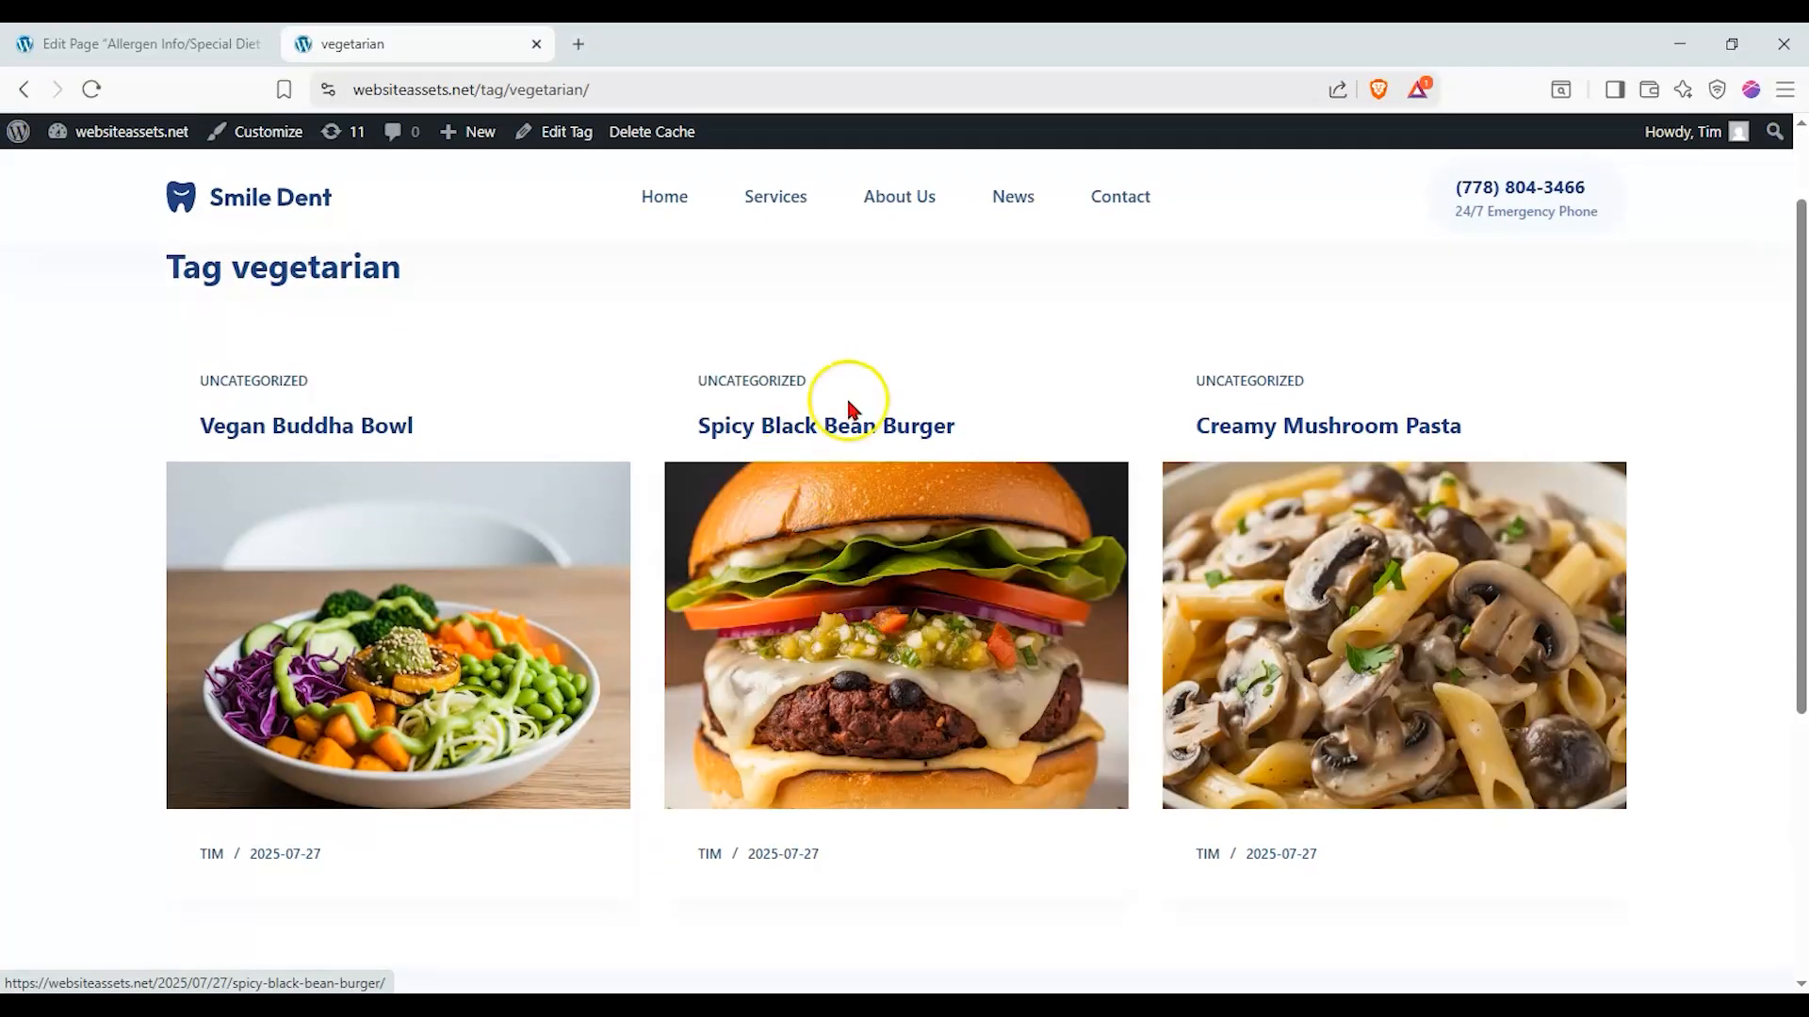
pyautogui.click(24, 88)
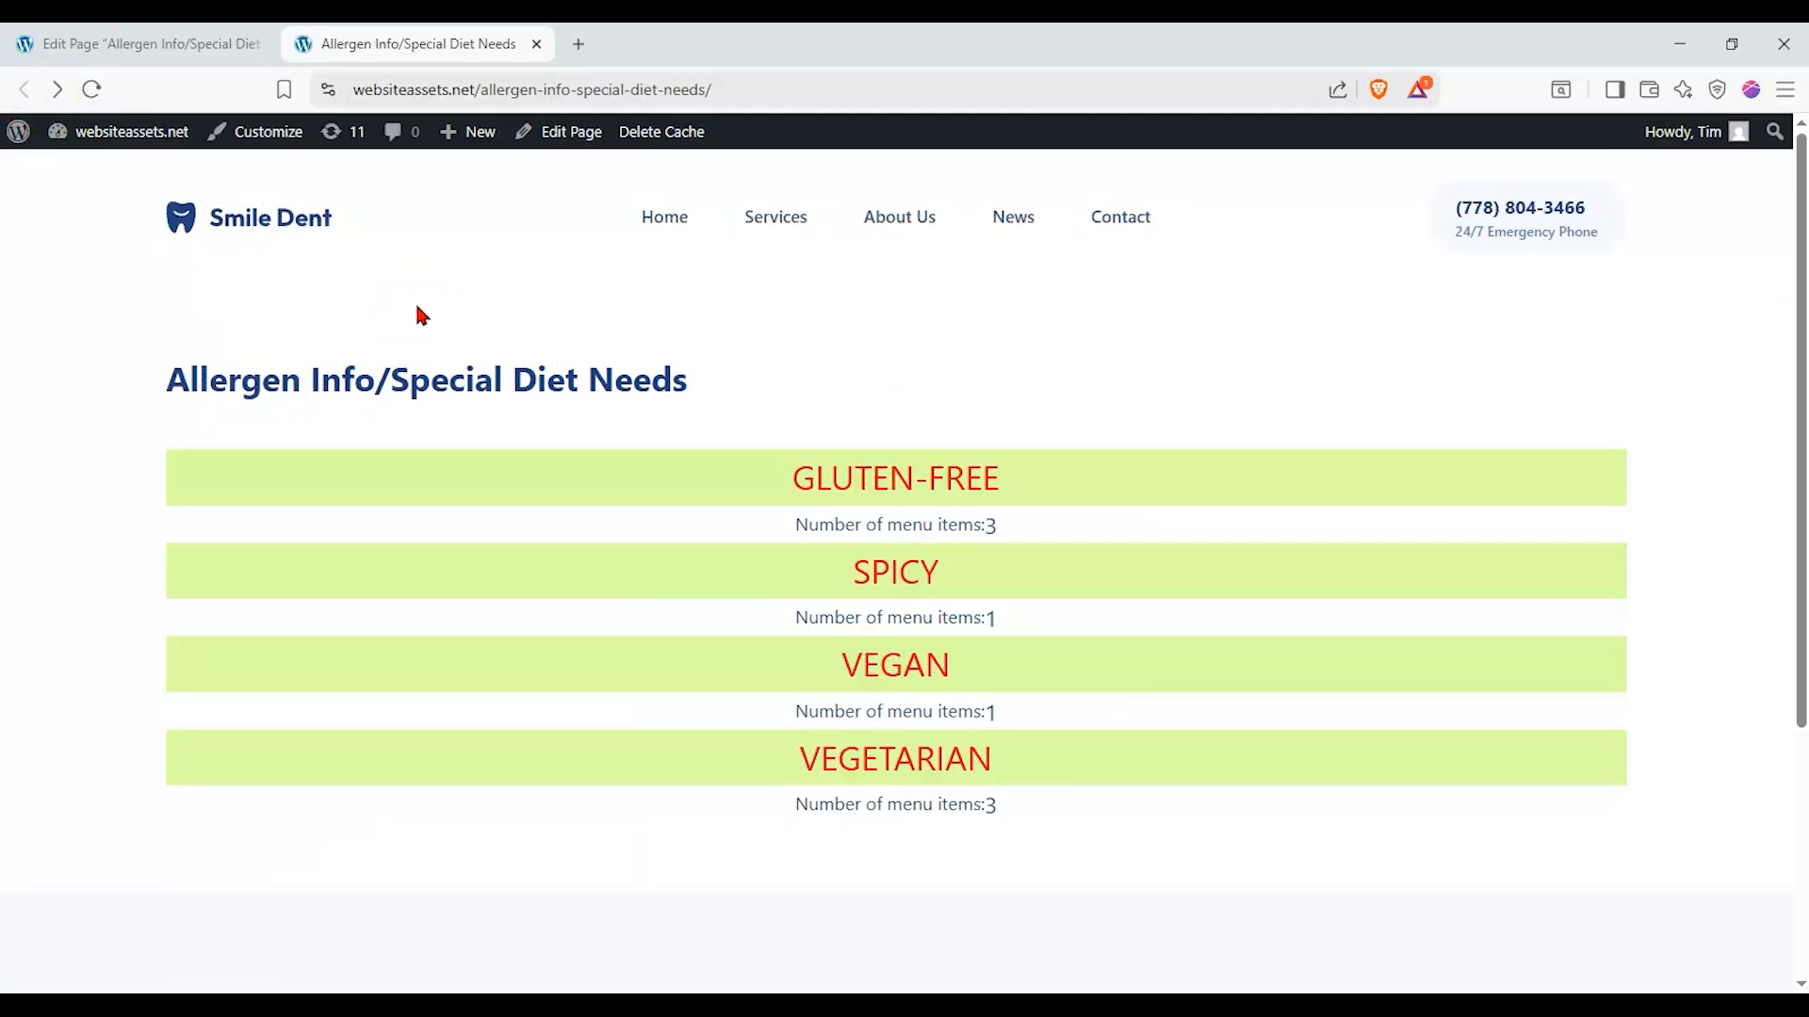
pyautogui.click(866, 478)
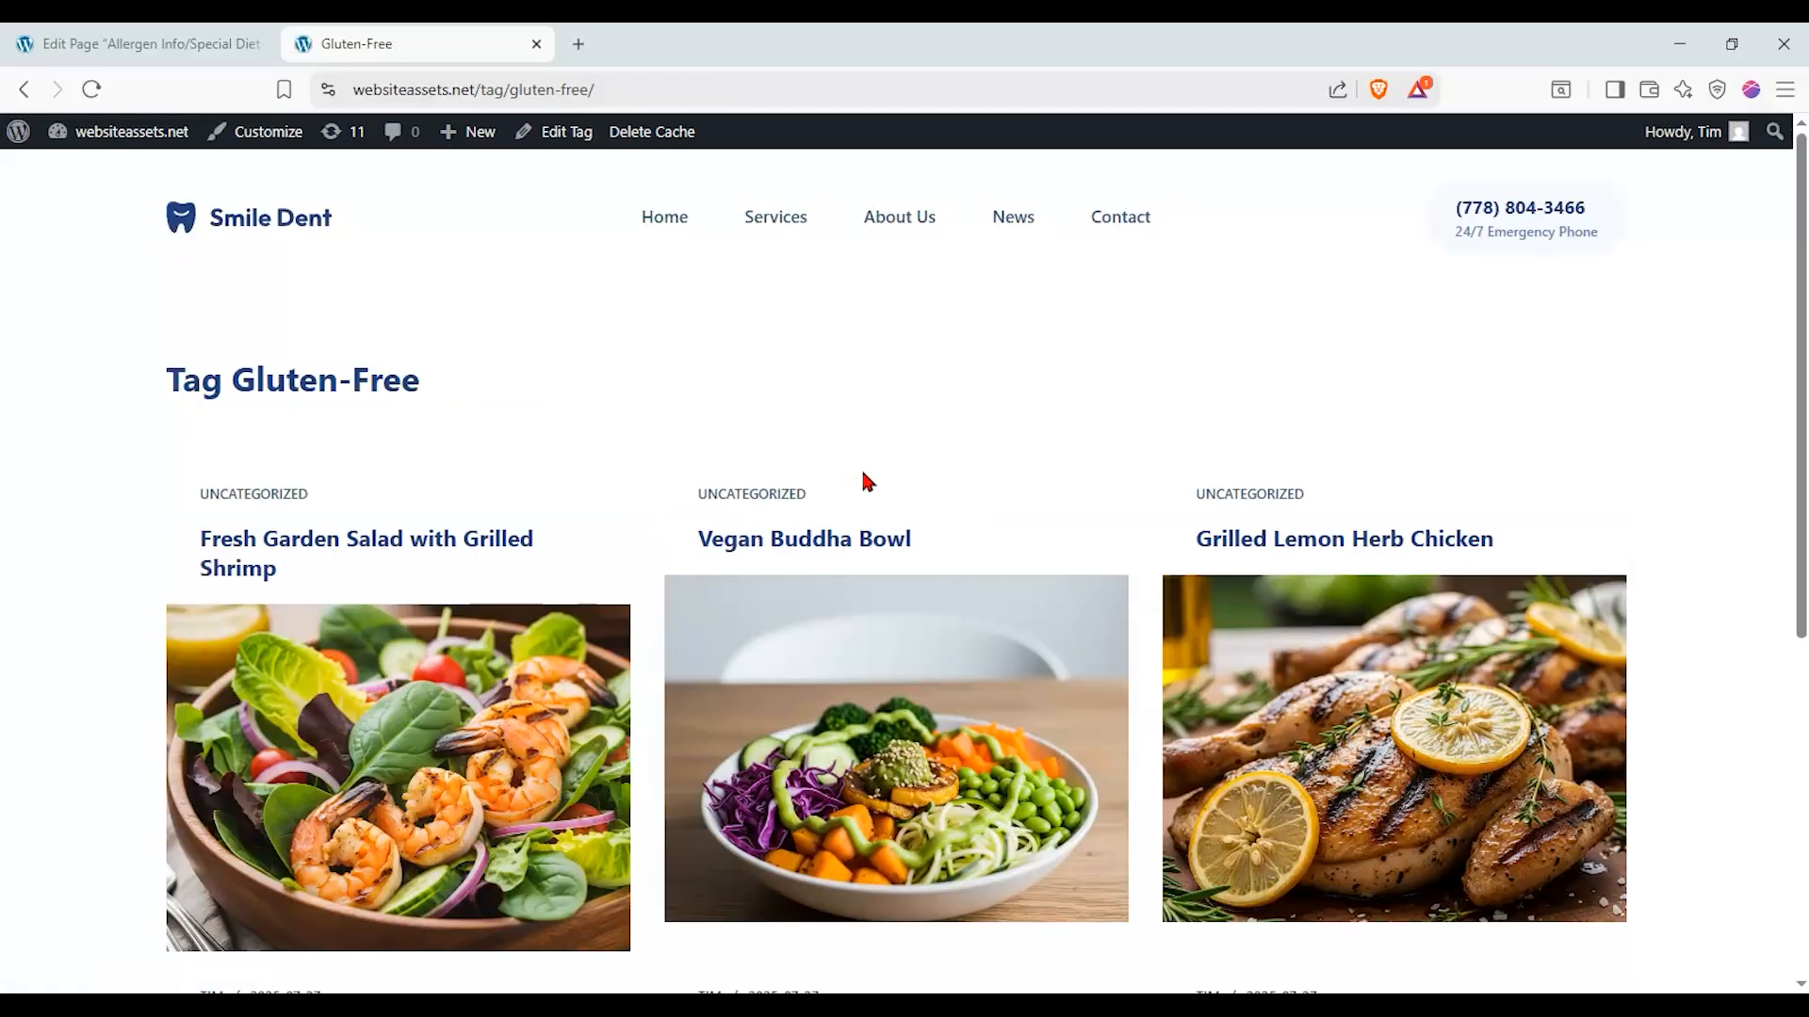
pyautogui.scroll(-1, 673, 473)
pyautogui.scroll(-3, 673, 473)
pyautogui.scroll(3, 672, 473)
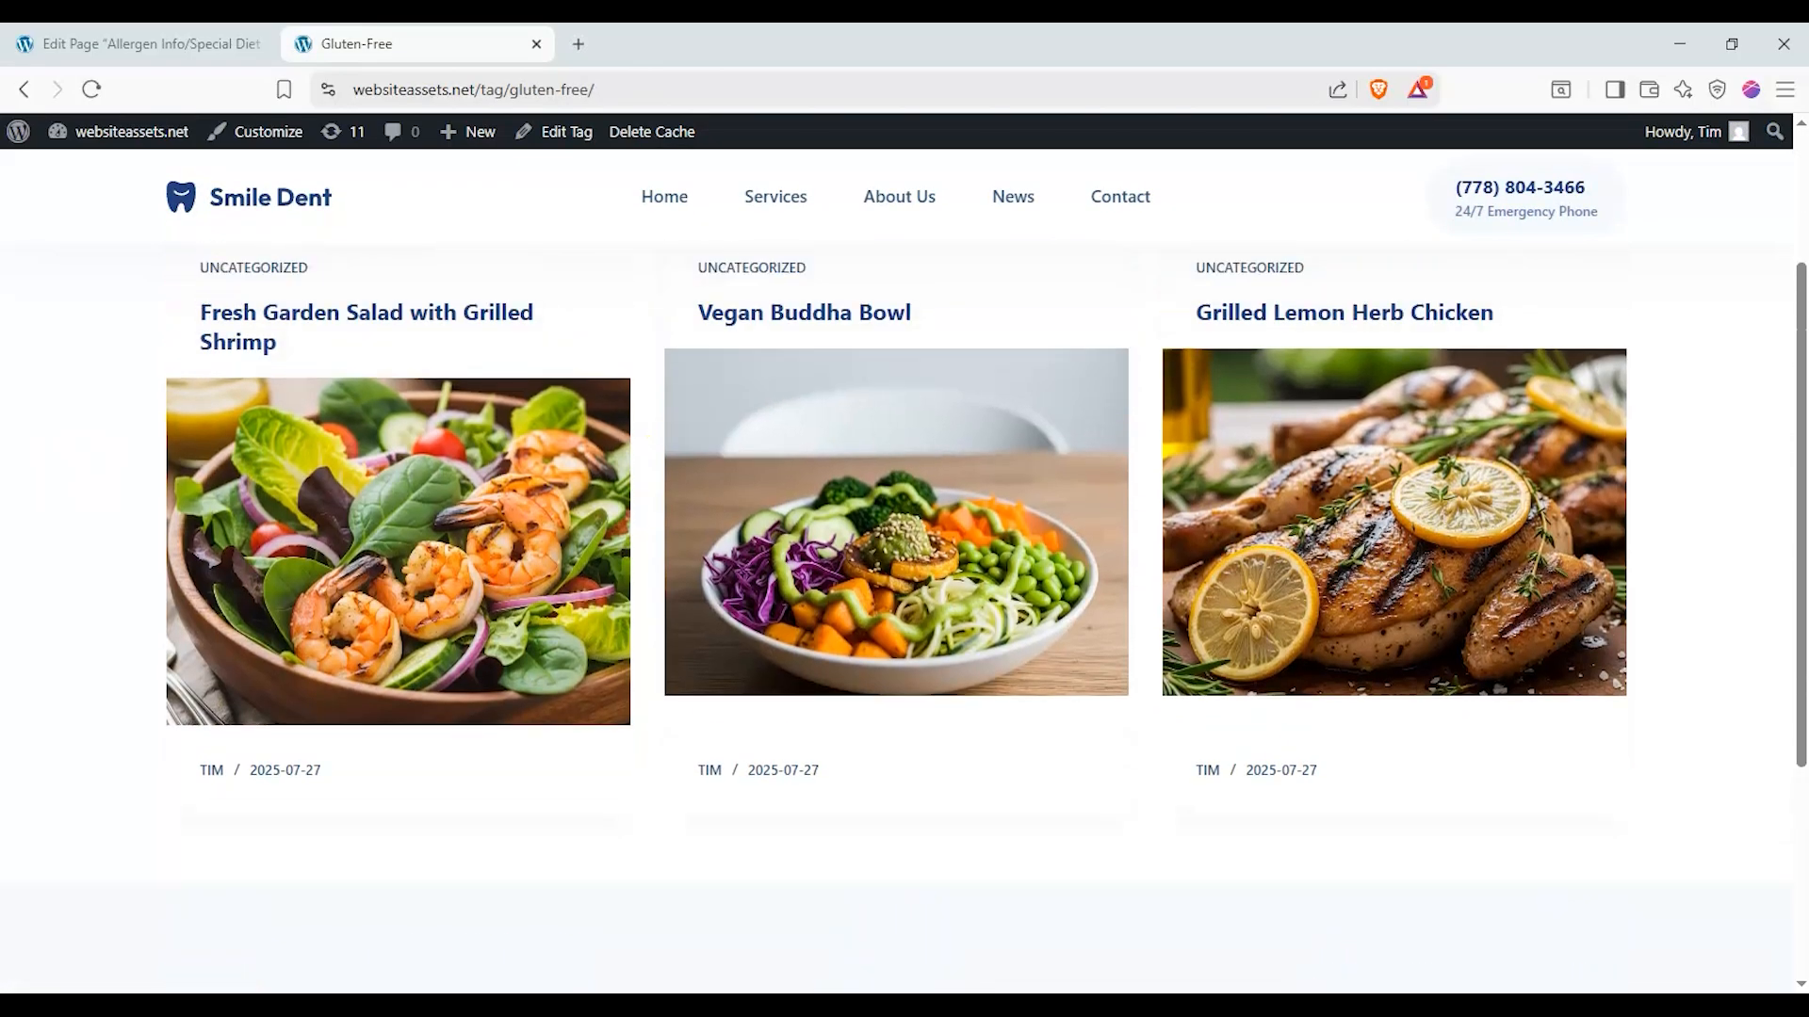